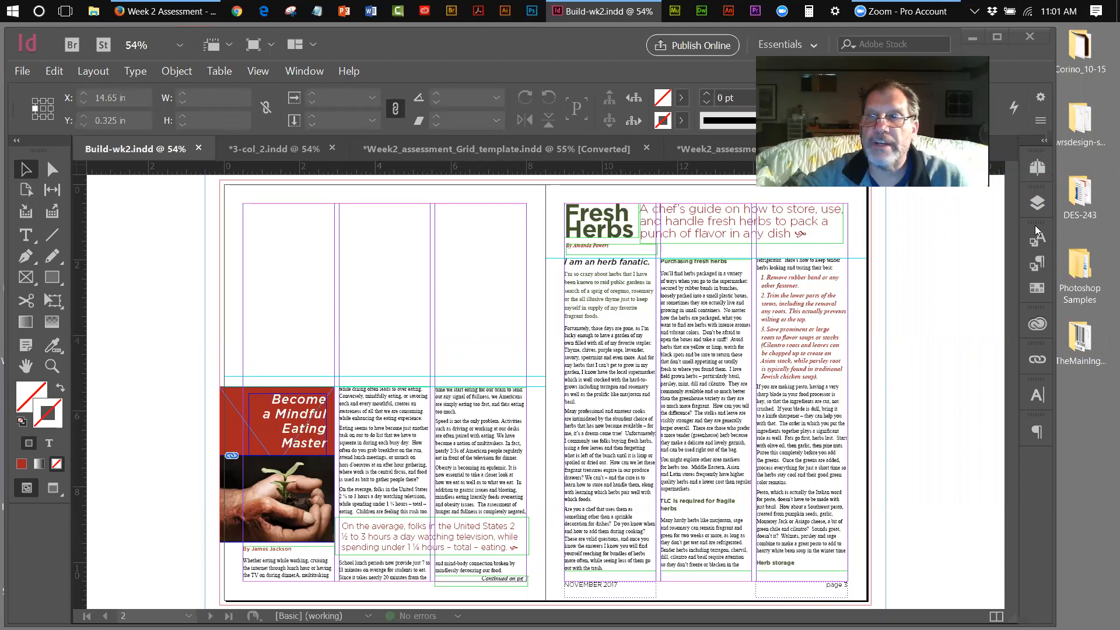
# Look over spreads 4-5 and 2-3 in the Pages panel, then switch to the 3-col_2 document
pyautogui.click(1036, 168)
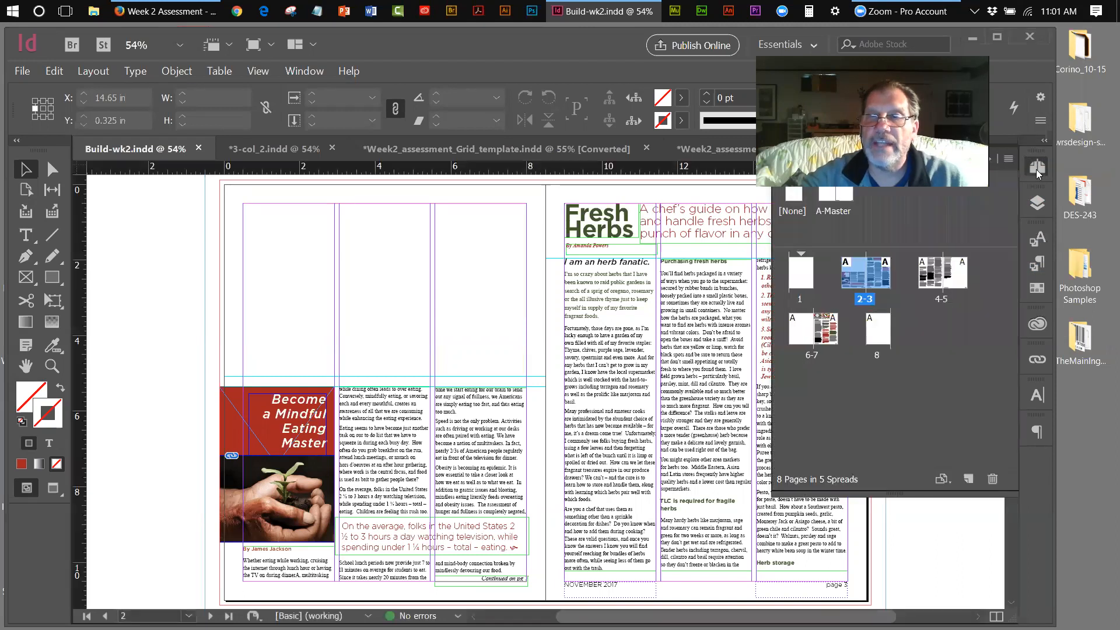
pyautogui.doubleClick(941, 300)
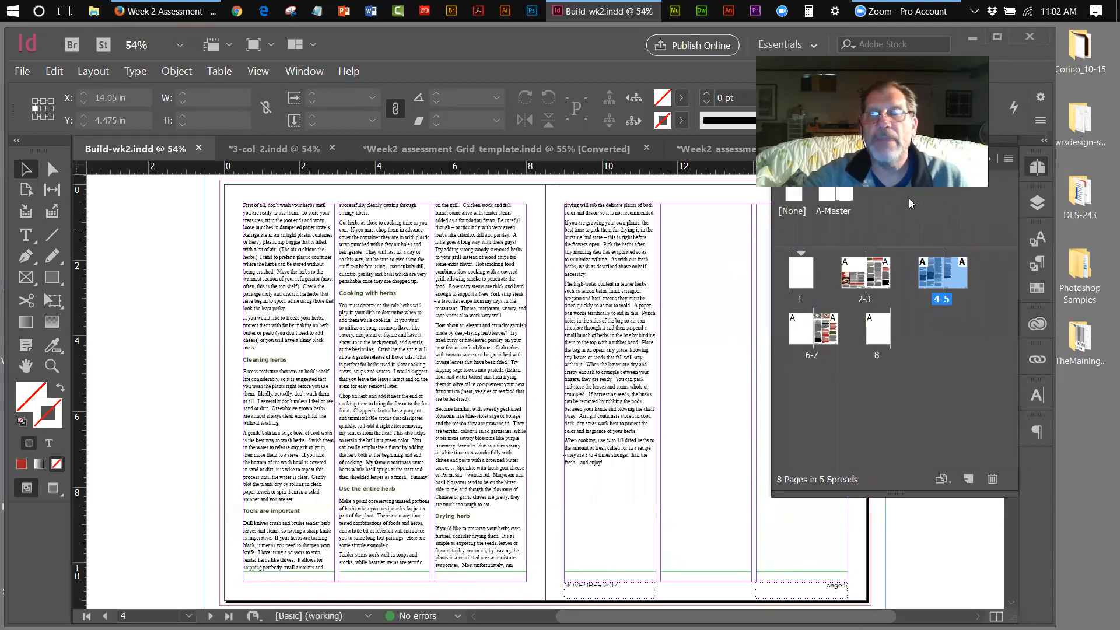
pyautogui.click(989, 231)
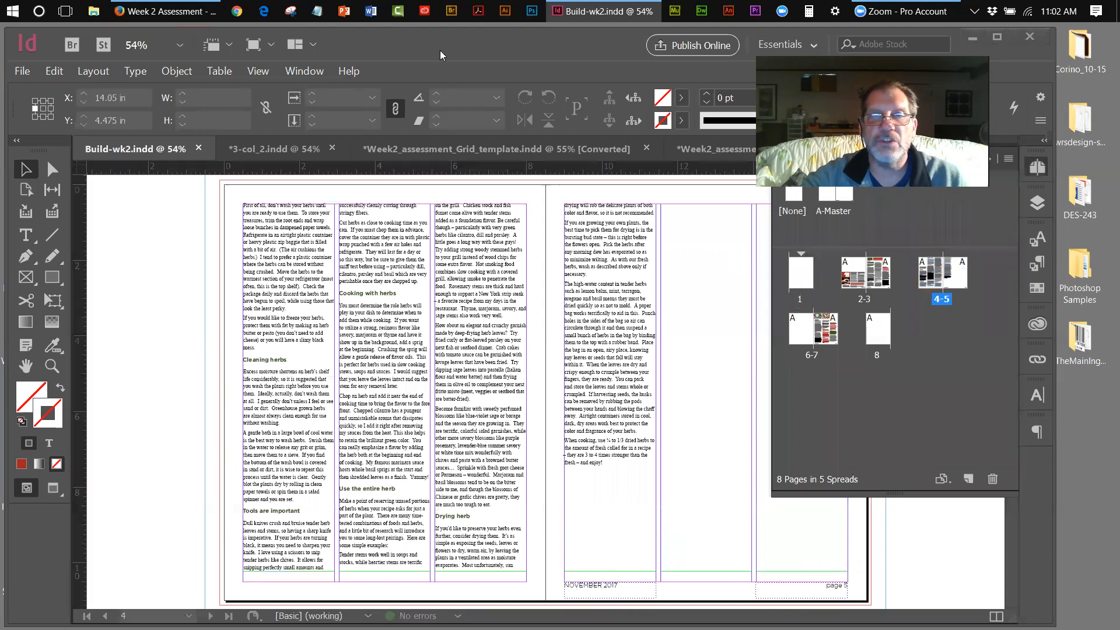
pyautogui.doubleClick(862, 296)
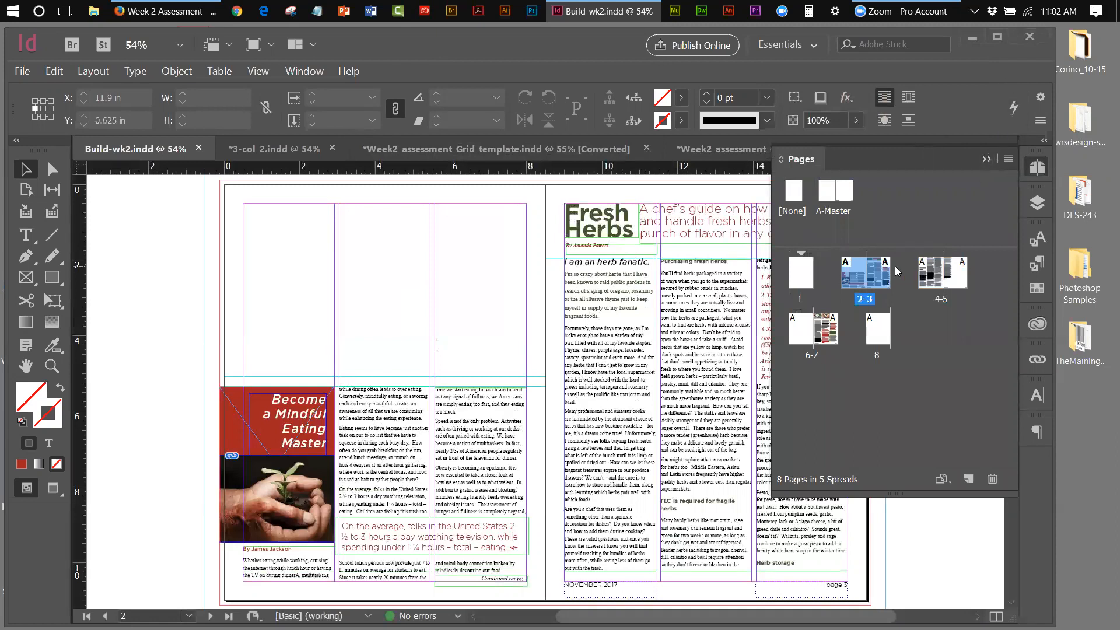
pyautogui.click(987, 159)
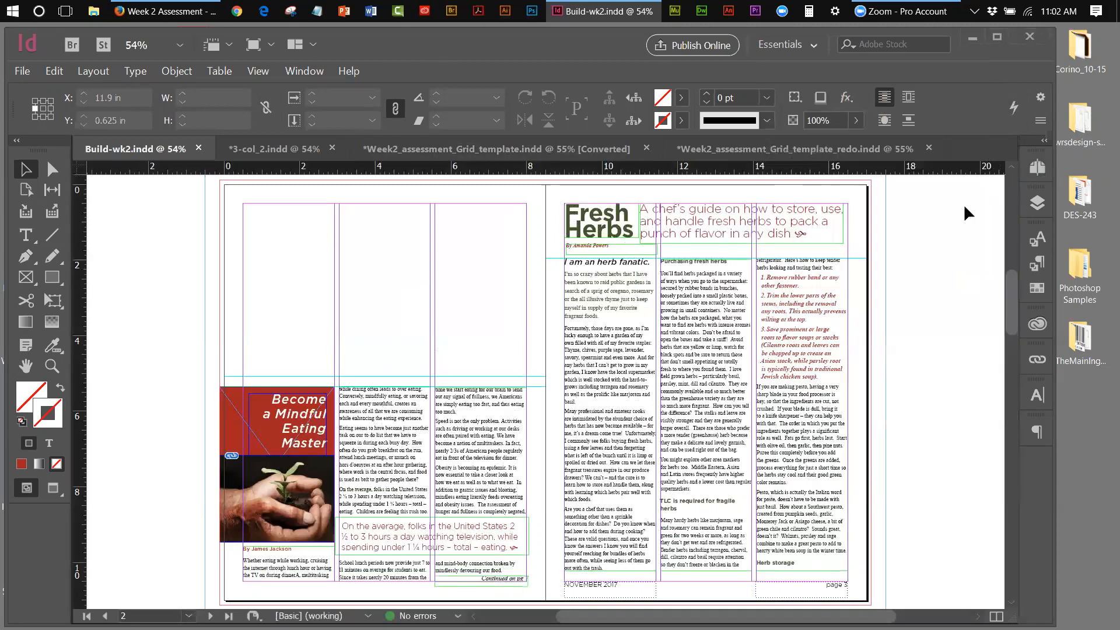
pyautogui.hscroll(3, 899, 554)
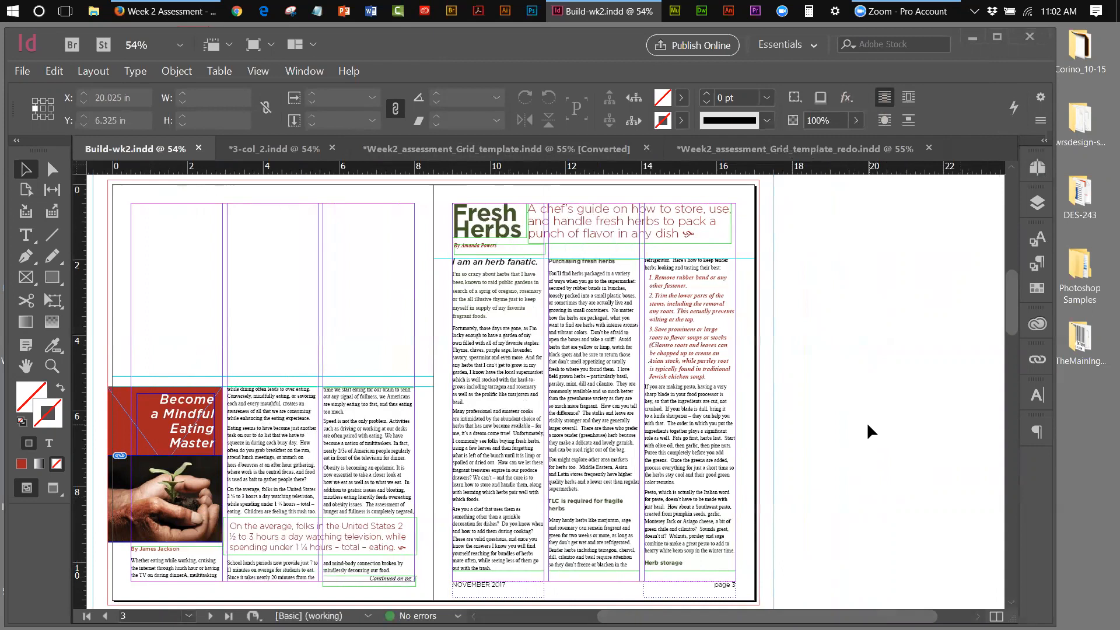
pyautogui.click(288, 146)
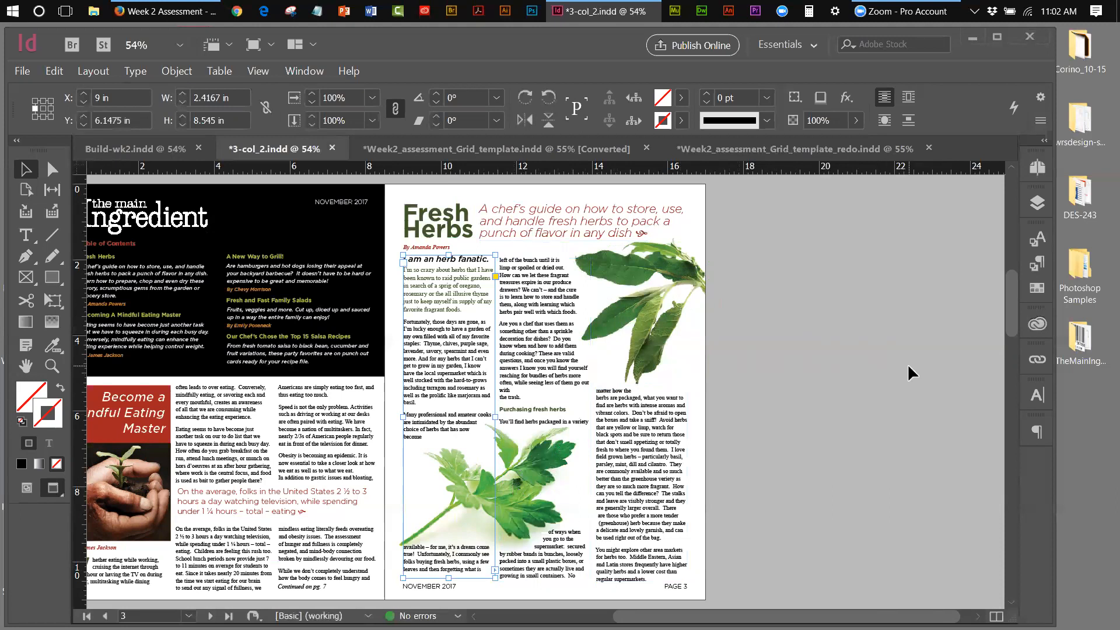
# Deselect the page 3 text frame and briefly check the finished document's Layers panel
pyautogui.click(880, 285)
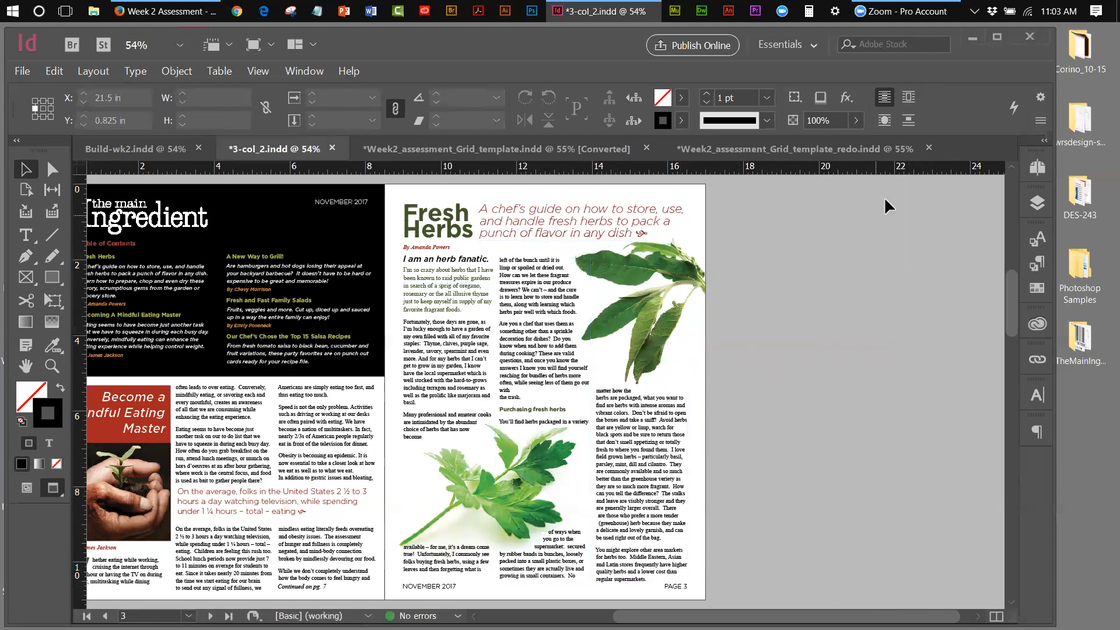
pyautogui.click(1037, 202)
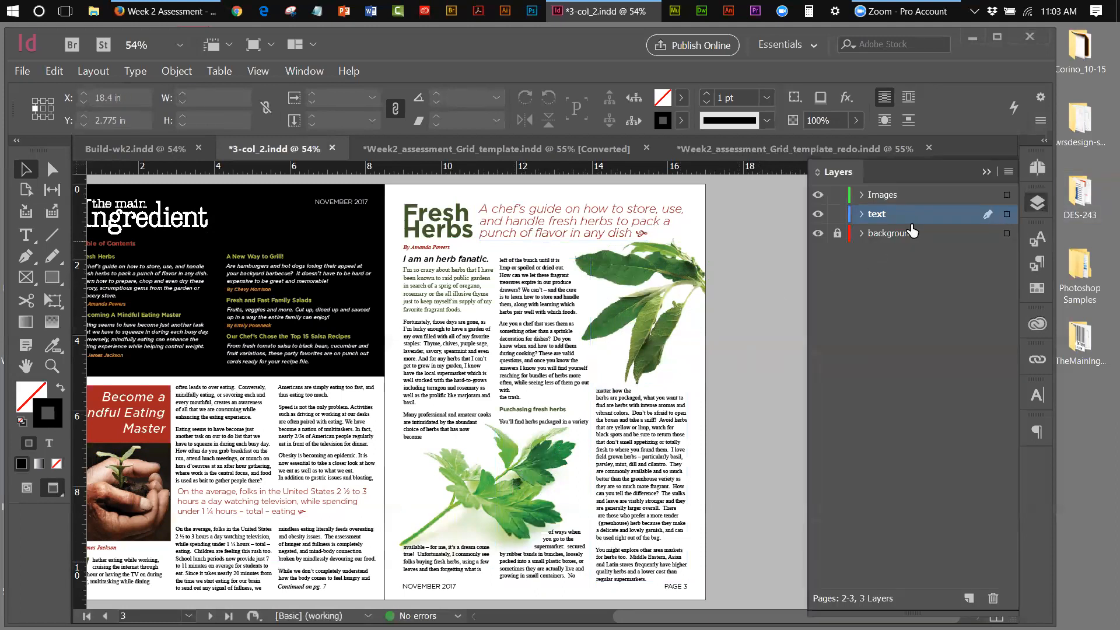
pyautogui.click(1037, 202)
# Visit spreads 4-5 and then 2-3 through the Pages panel to review the herb spreads
pyautogui.click(1034, 168)
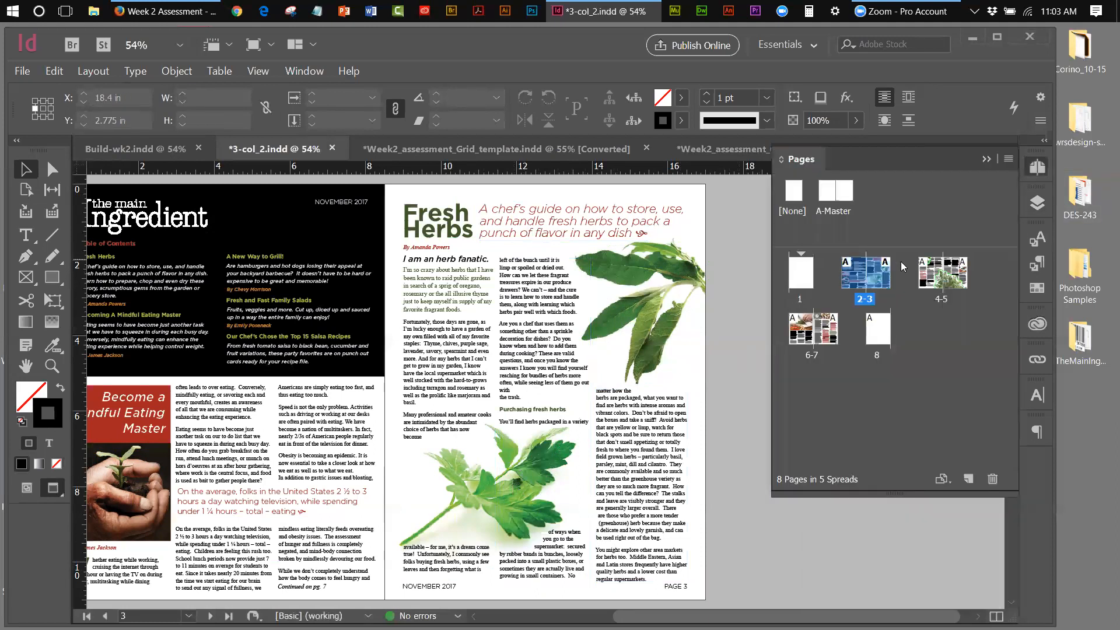
pyautogui.doubleClick(943, 298)
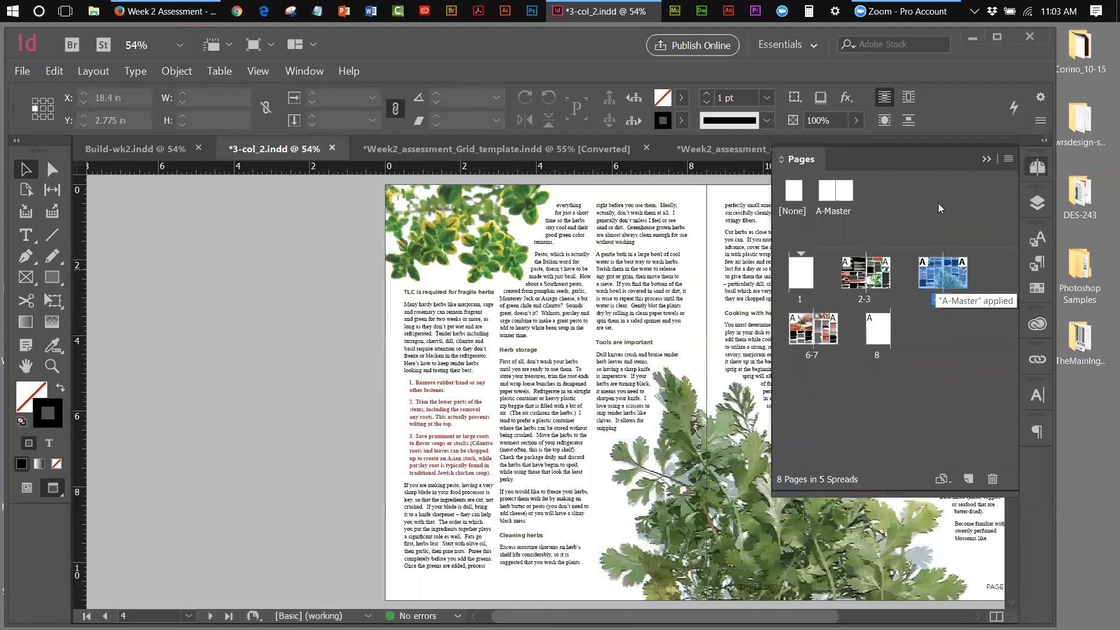
pyautogui.click(986, 160)
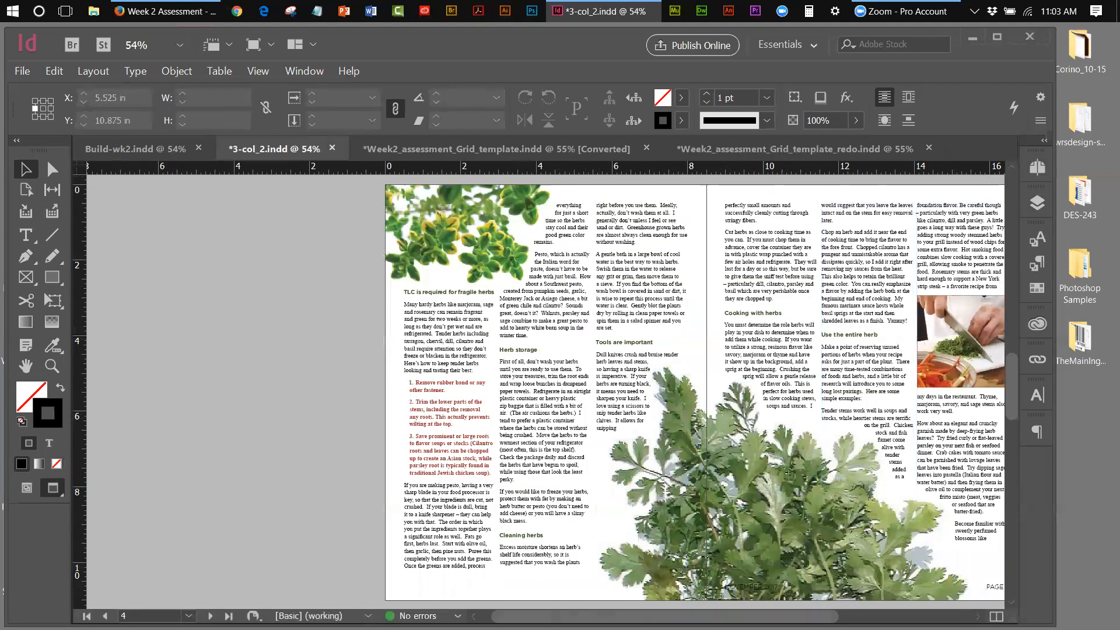
pyautogui.hscroll(3, 670, 398)
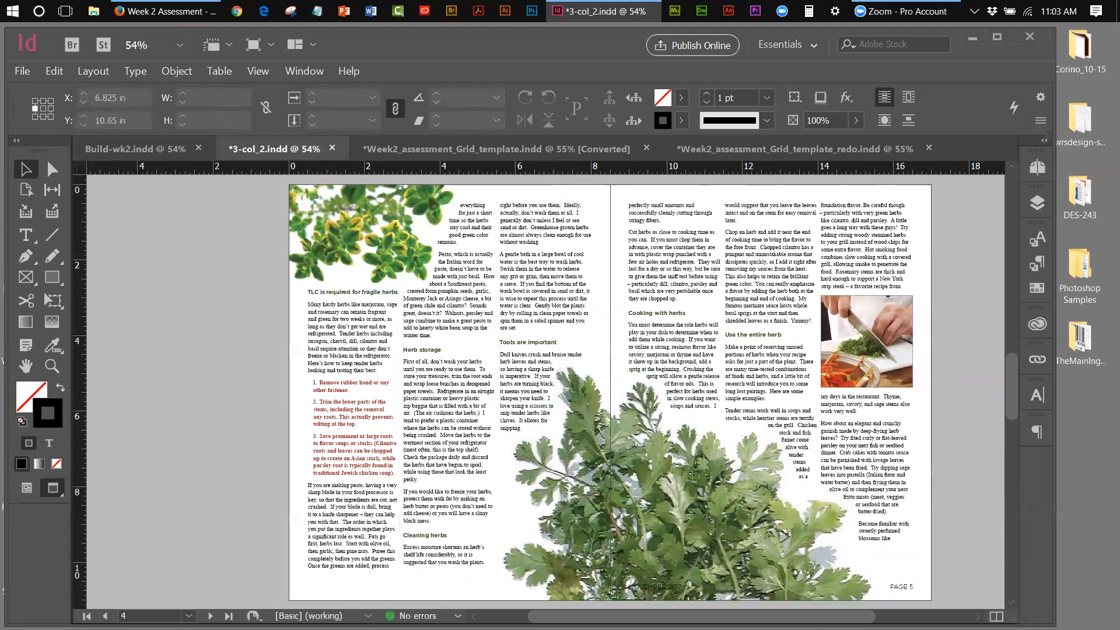
pyautogui.hscroll(5, 568, 385)
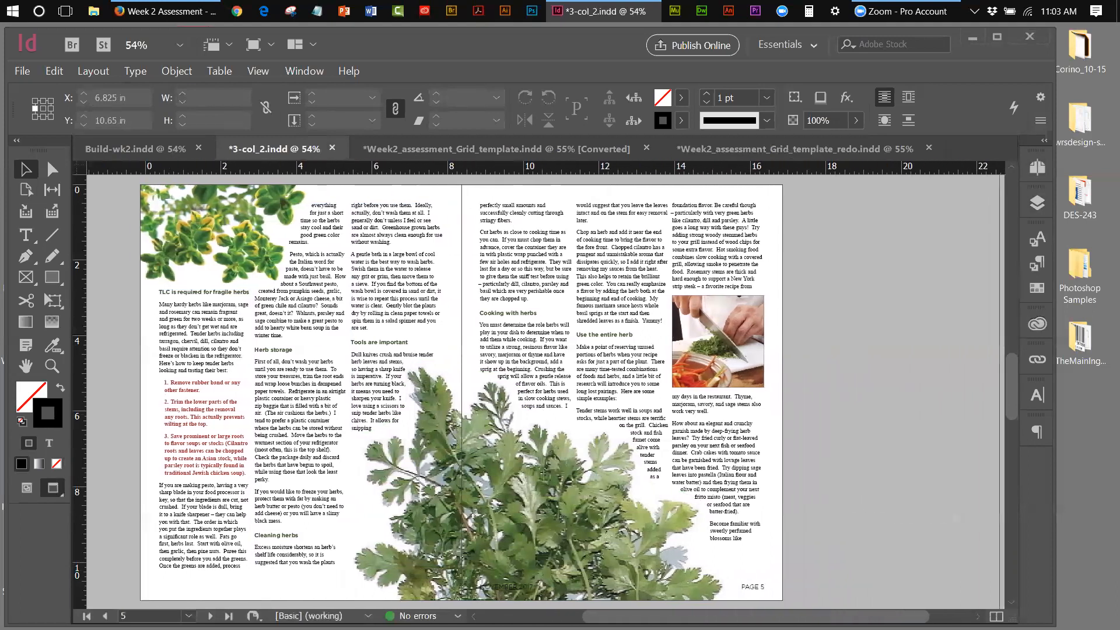
pyautogui.click(1038, 166)
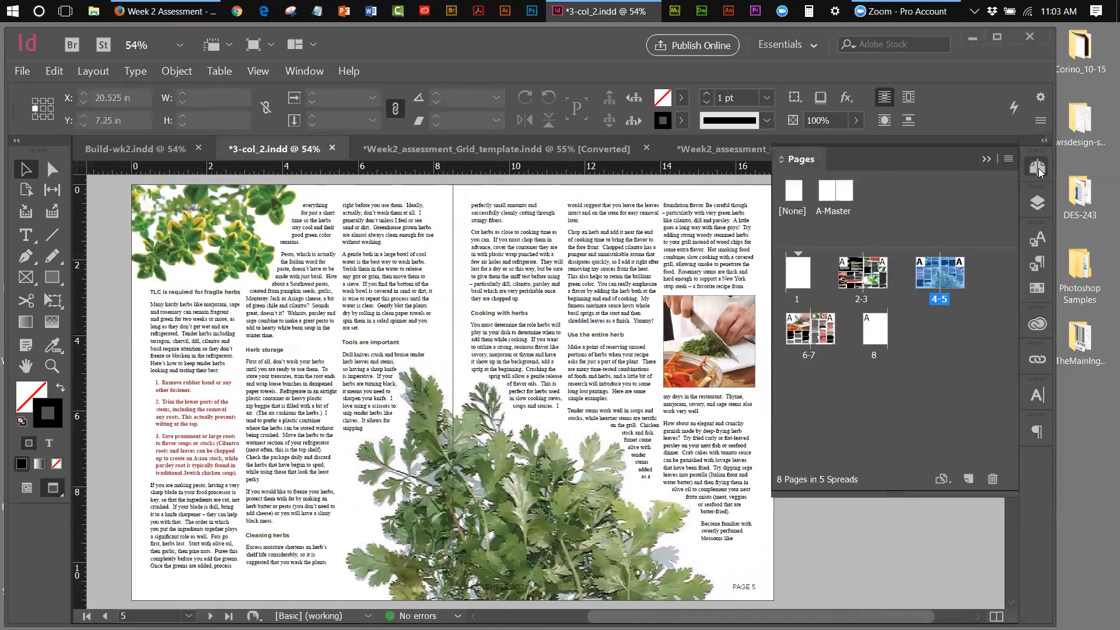
pyautogui.doubleClick(868, 300)
pyautogui.click(986, 160)
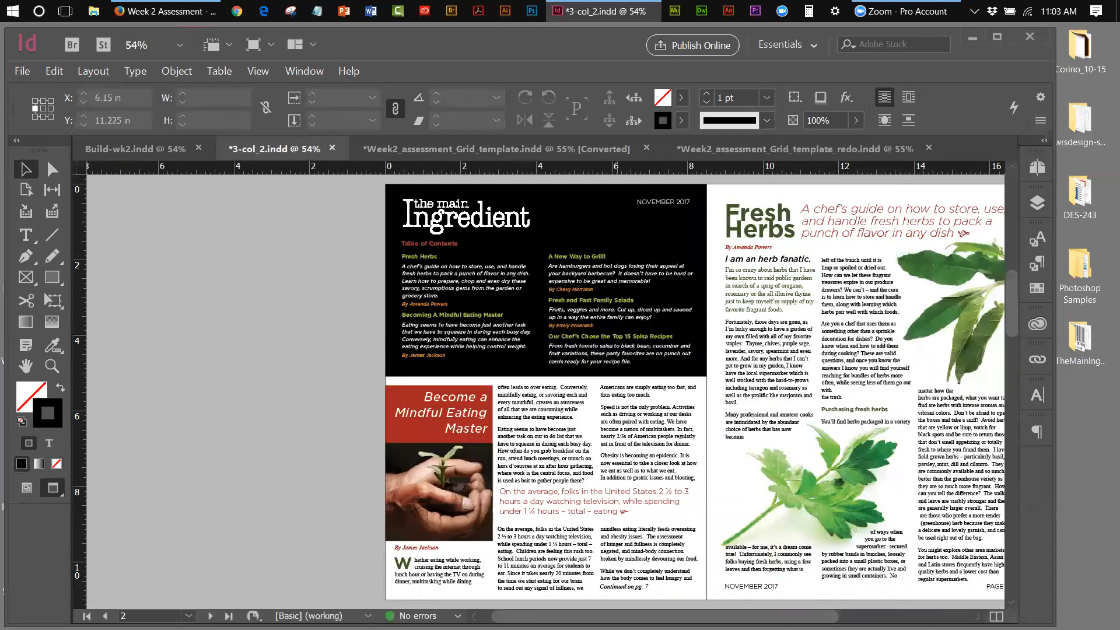
pyautogui.hscroll(5, 292, 182)
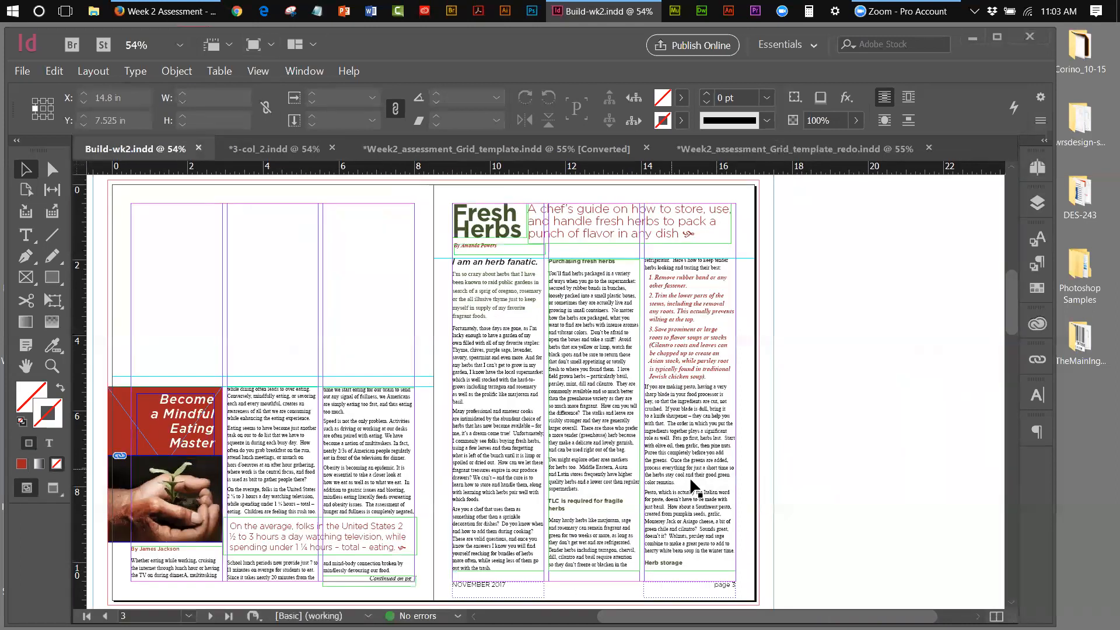
# Expand the Layers panel to show text, images, guides and background layers
pyautogui.click(1042, 204)
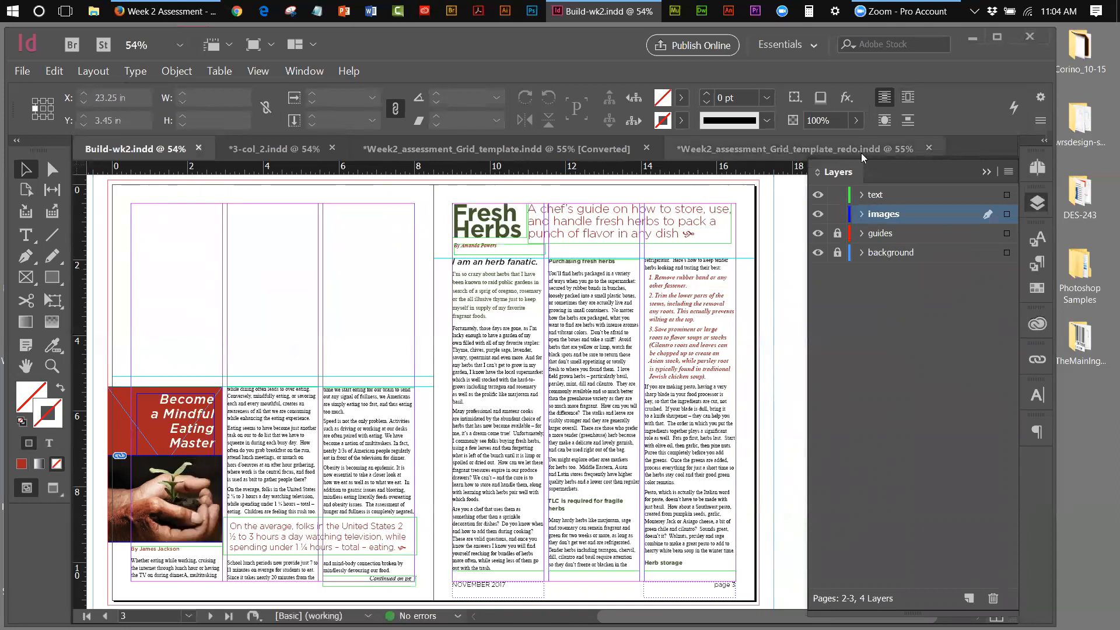
# Hide and reshow the text, images and background layers to check their contents
pyautogui.click(818, 195)
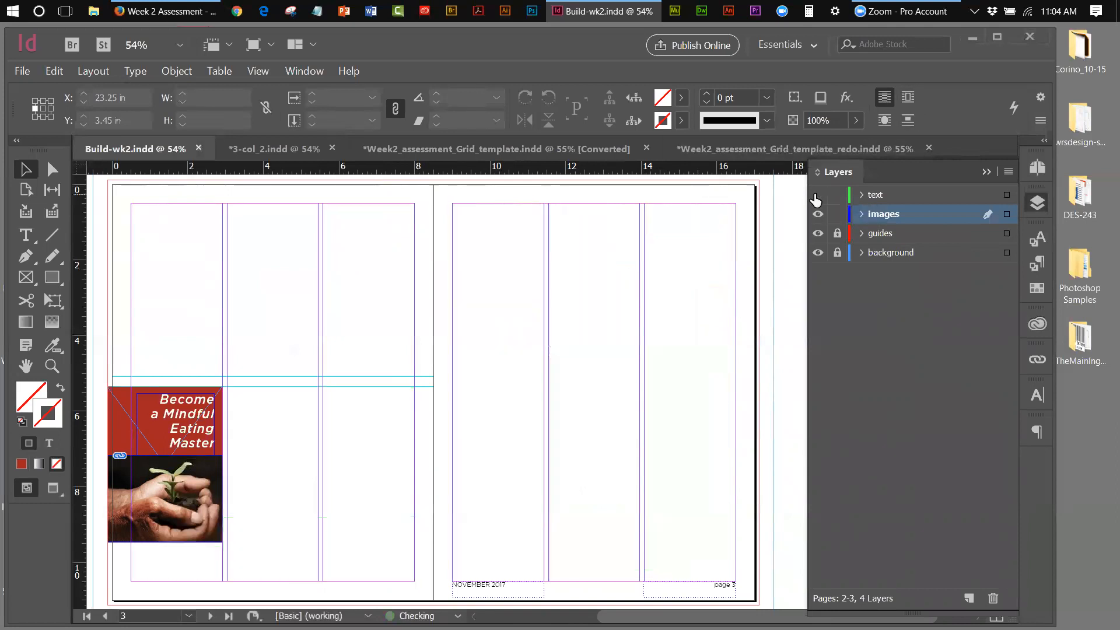
pyautogui.click(818, 196)
pyautogui.click(819, 214)
pyautogui.click(818, 214)
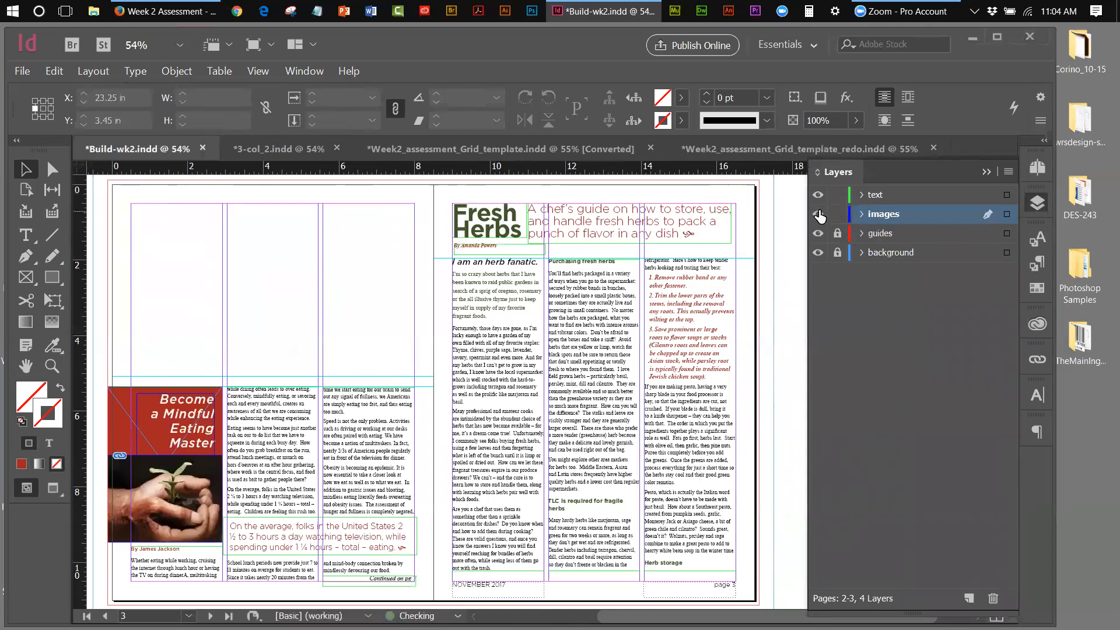
pyautogui.click(819, 253)
pyautogui.click(819, 254)
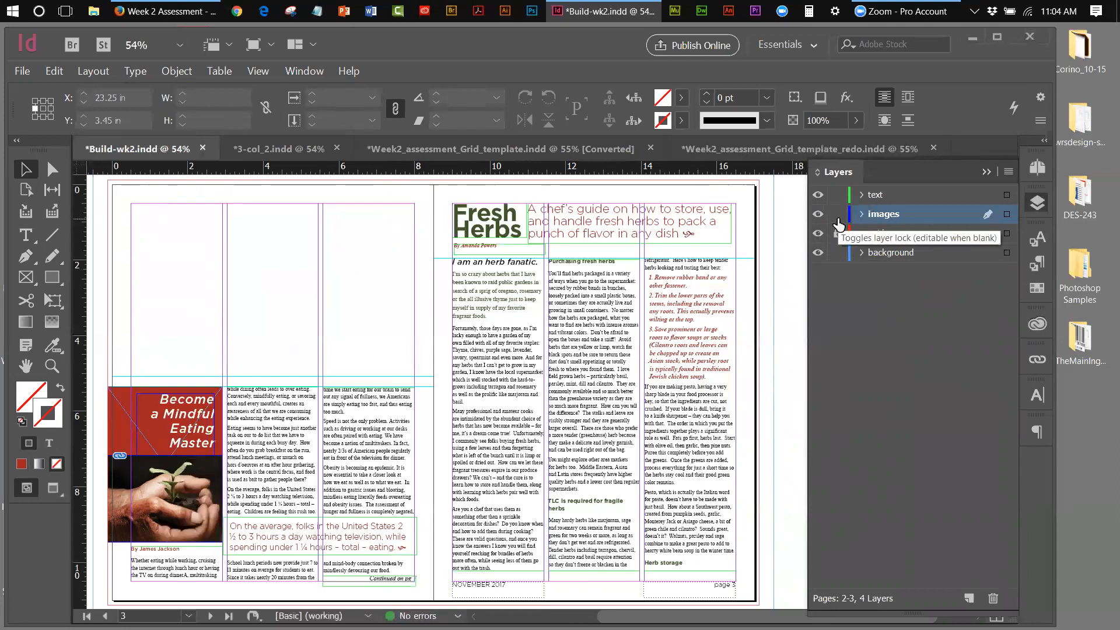
# Lock the text layer, drag images to the top, and target the background layer
pyautogui.click(837, 194)
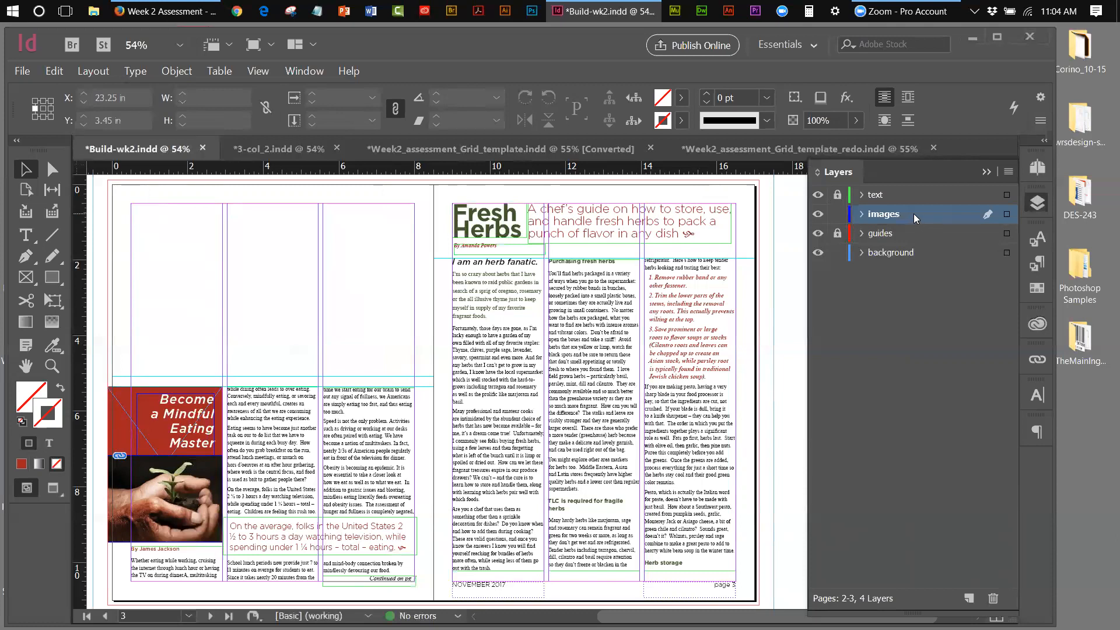
pyautogui.moveTo(913, 214); pyautogui.dragTo(891, 199)
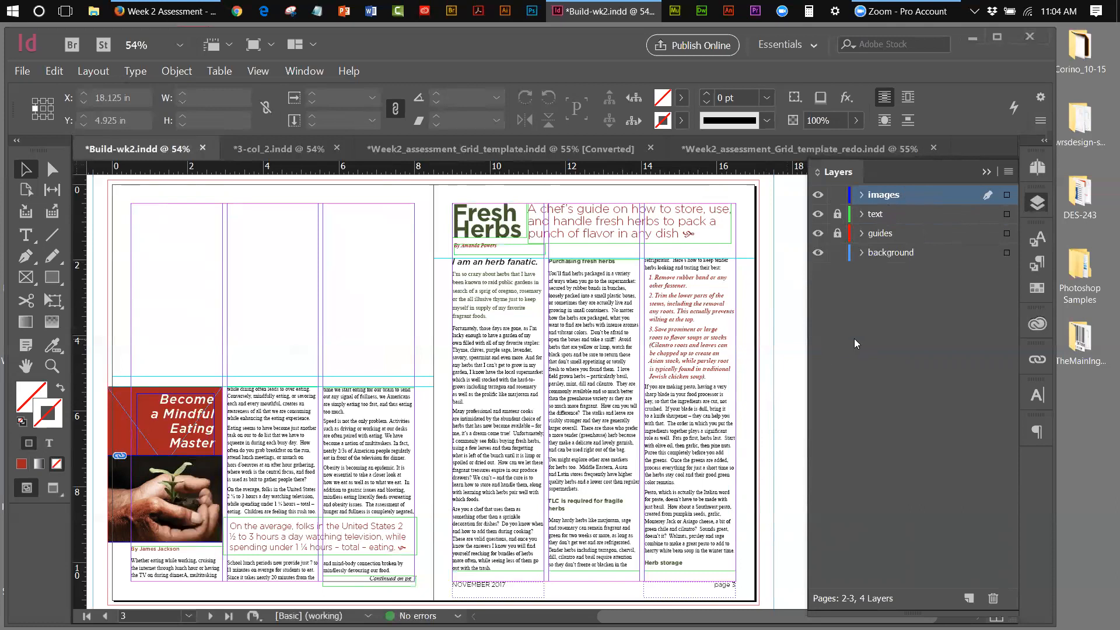
pyautogui.click(901, 253)
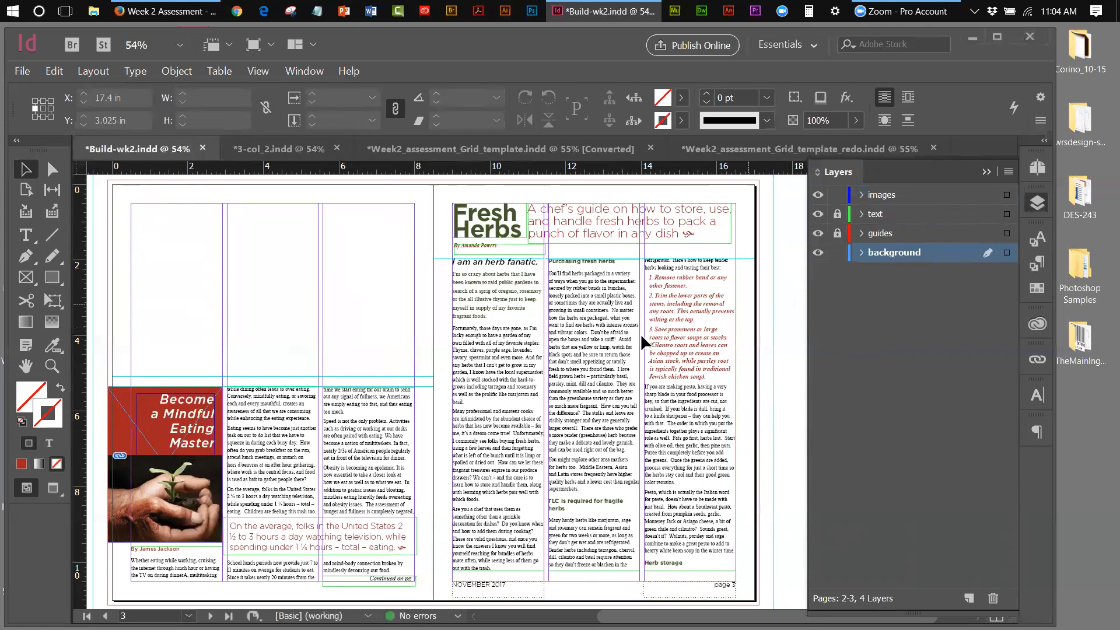
# Start File > Place and browse from the Desktop to TheMainIngrediant_Magazine > articles > FEATURE_Images
pyautogui.click(21, 71)
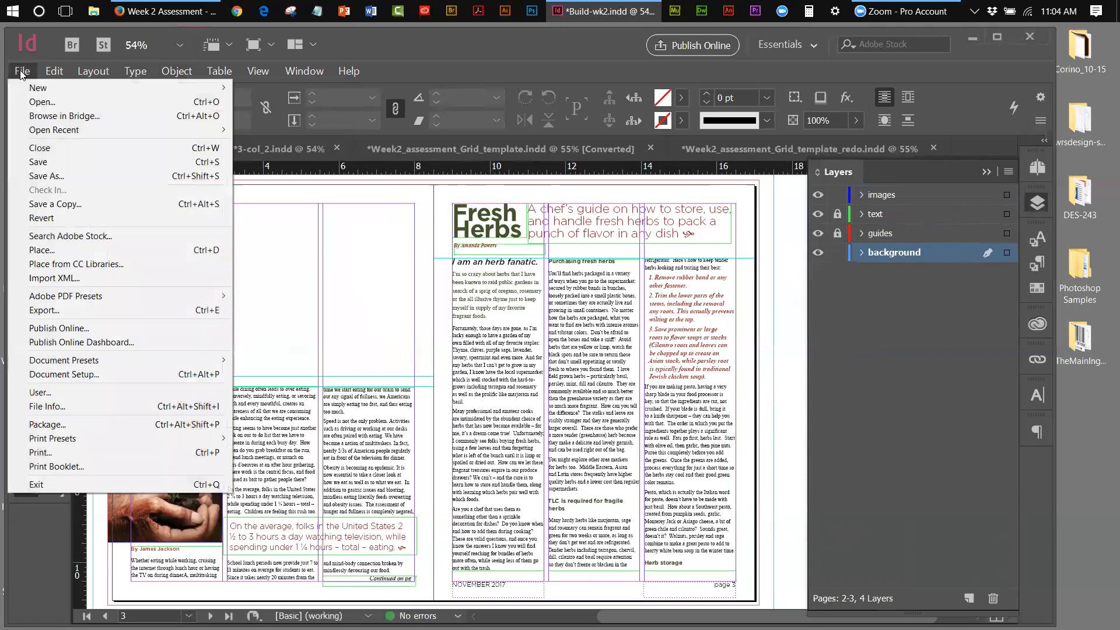
pyautogui.click(57, 249)
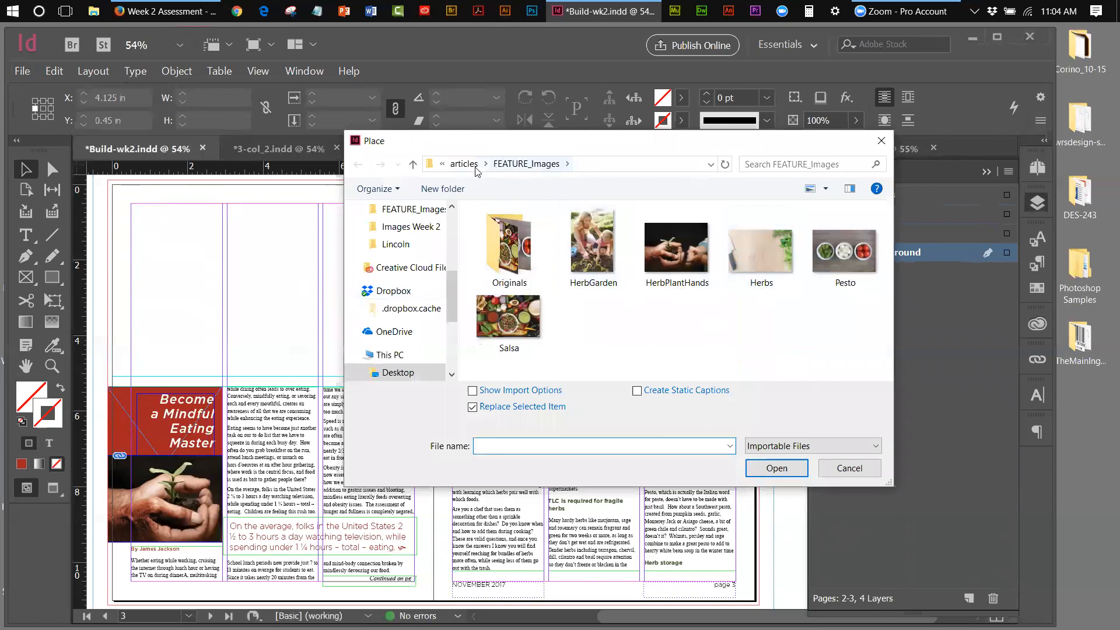
pyautogui.click(504, 246)
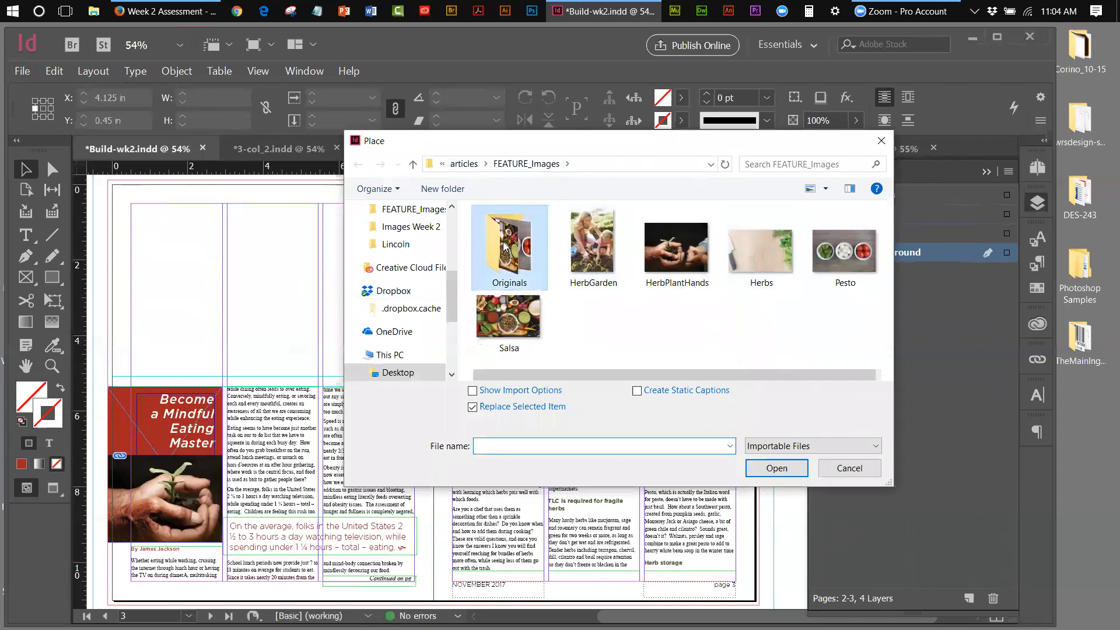
pyautogui.doubleClick(504, 246)
pyautogui.click(501, 166)
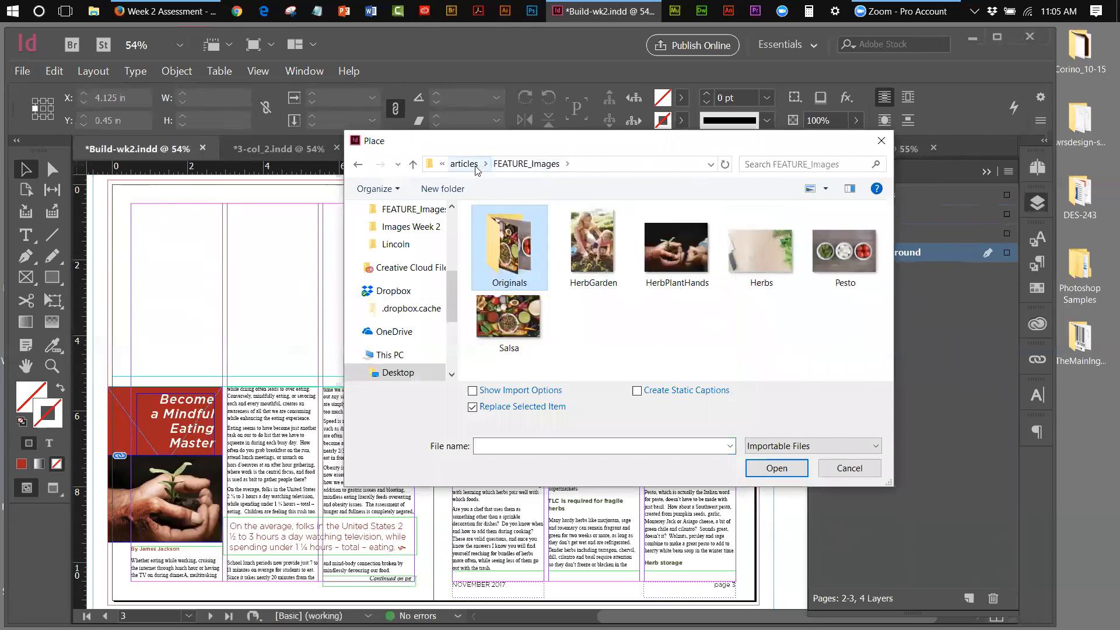
pyautogui.click(469, 164)
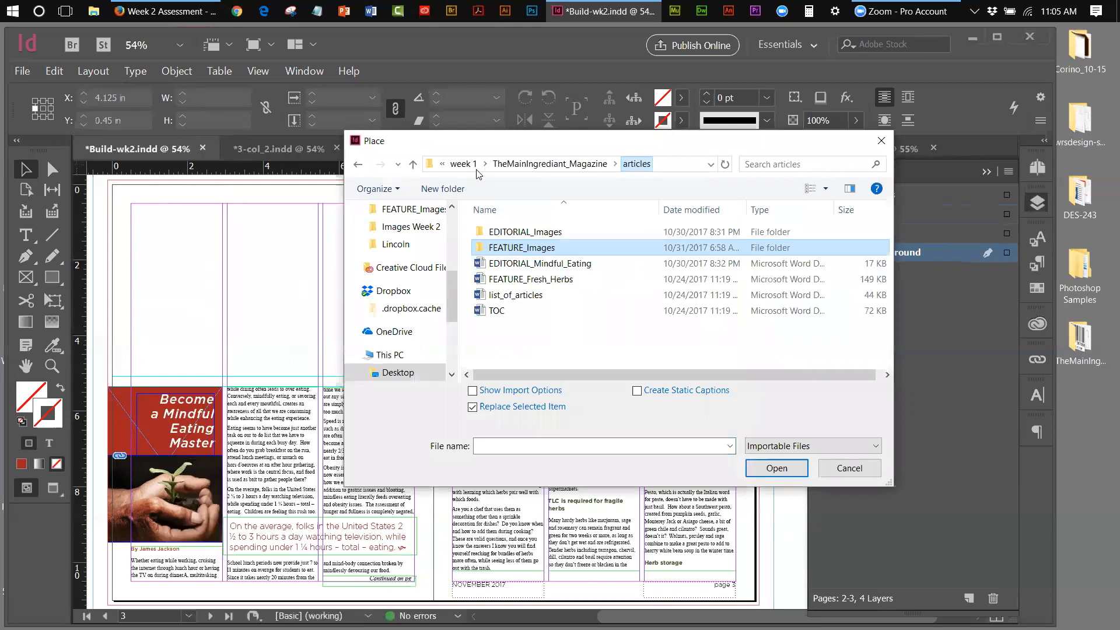
pyautogui.doubleClick(545, 249)
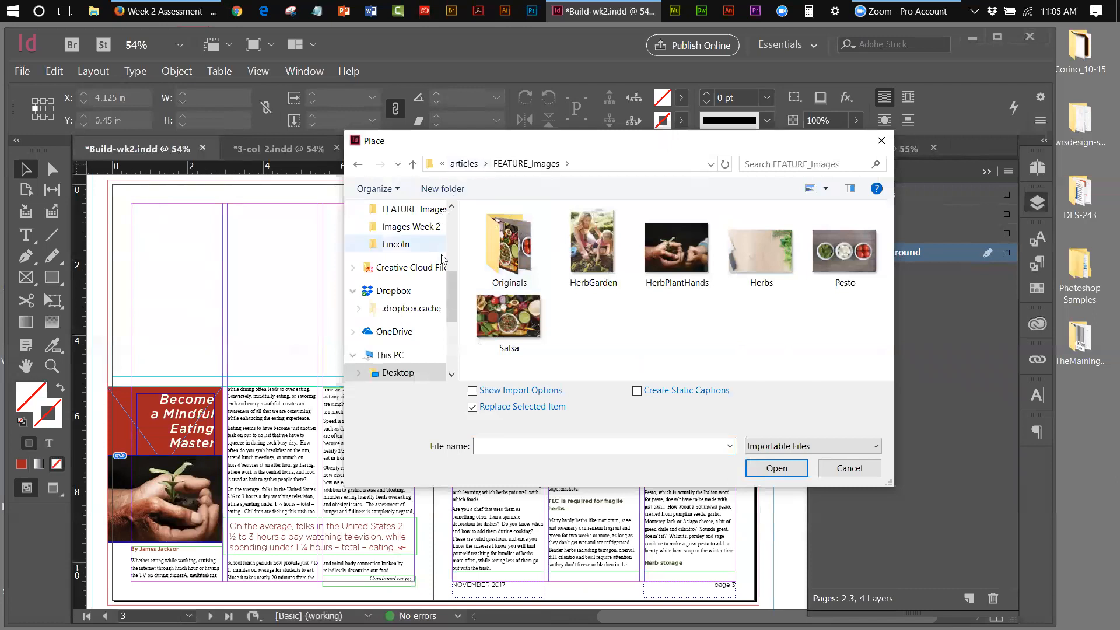
pyautogui.moveTo(452, 318); pyautogui.dragTo(450, 219)
pyautogui.click(409, 239)
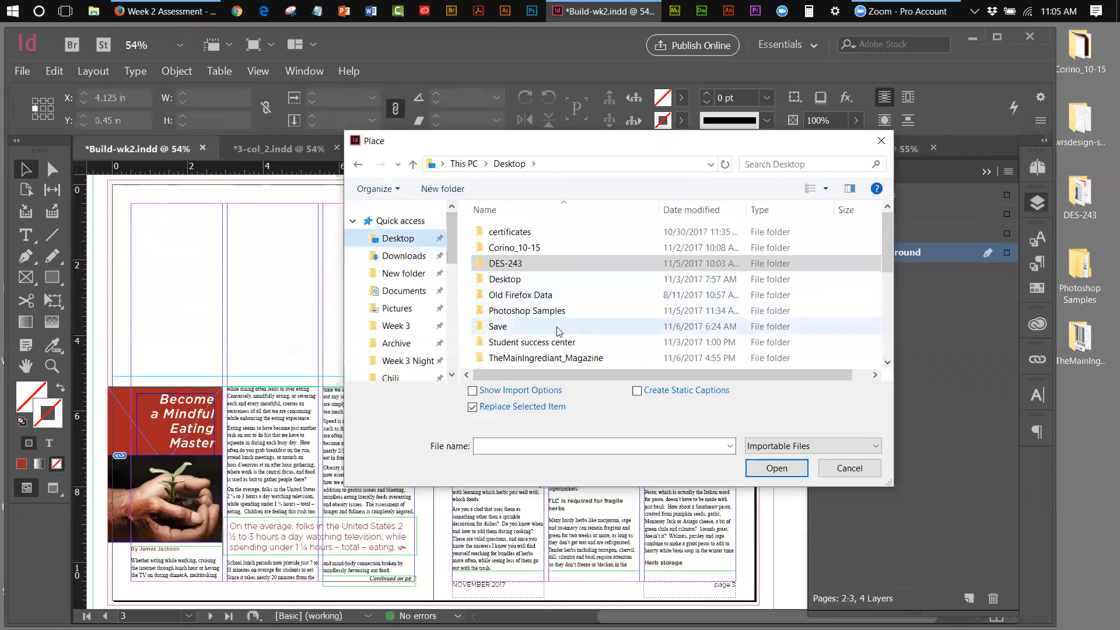
pyautogui.doubleClick(555, 358)
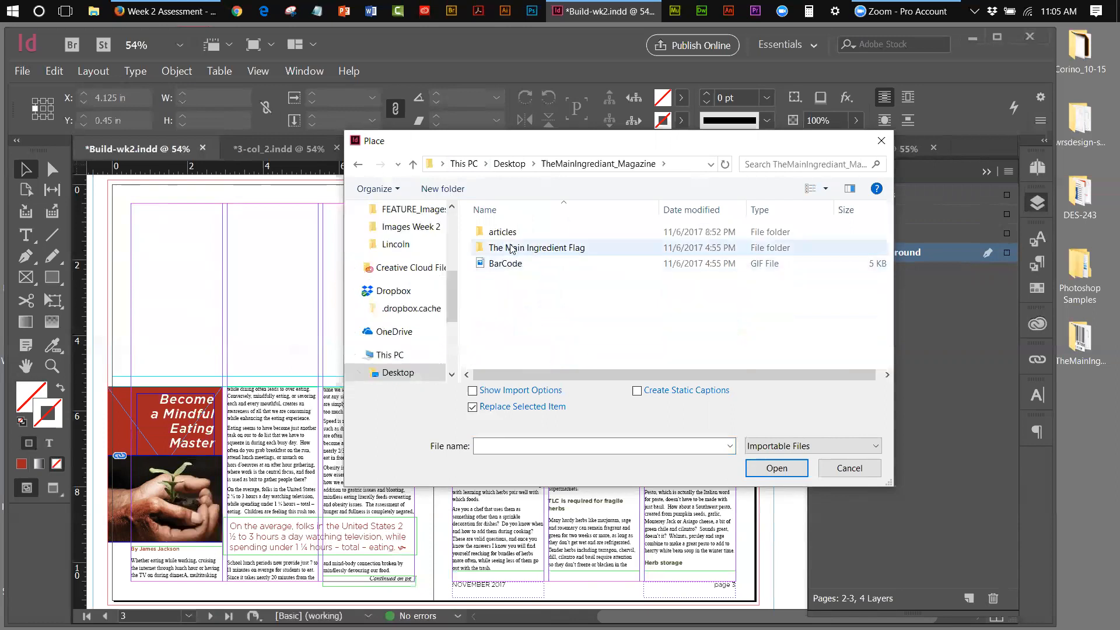
pyautogui.doubleClick(503, 231)
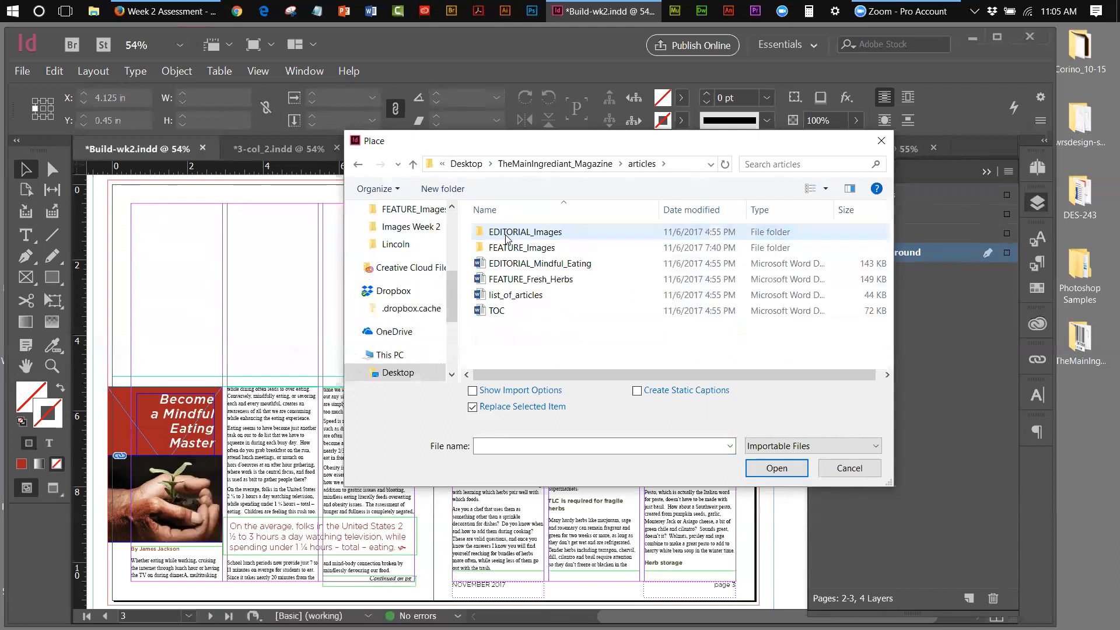
pyautogui.doubleClick(509, 249)
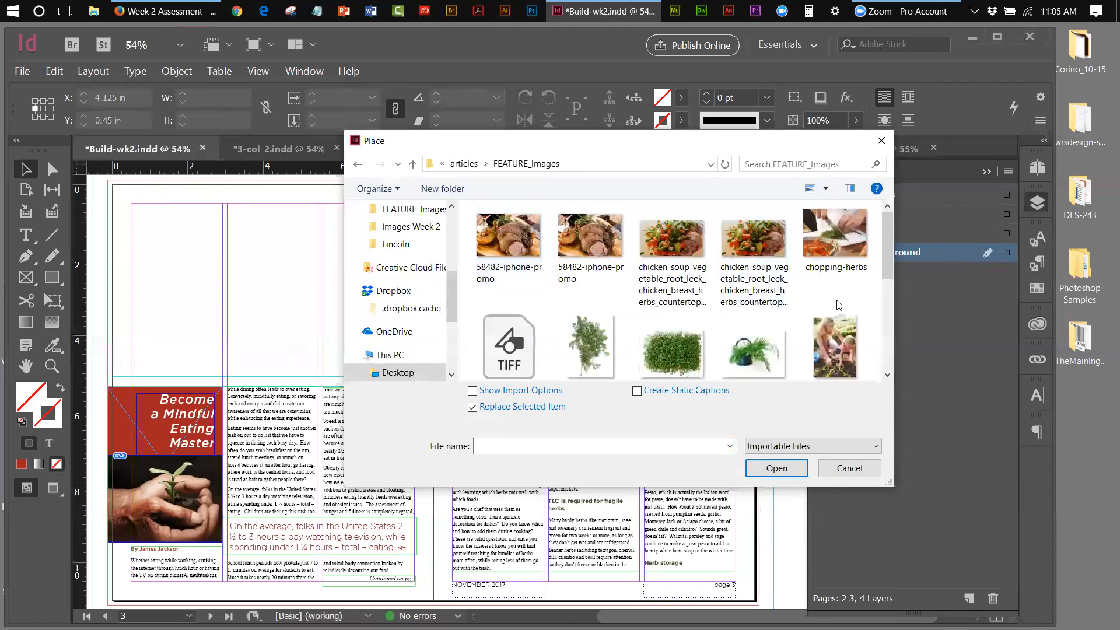
# Select parsley-1319429 in the Place dialog and load it for placing
pyautogui.moveTo(752, 143); pyautogui.dragTo(879, 85)
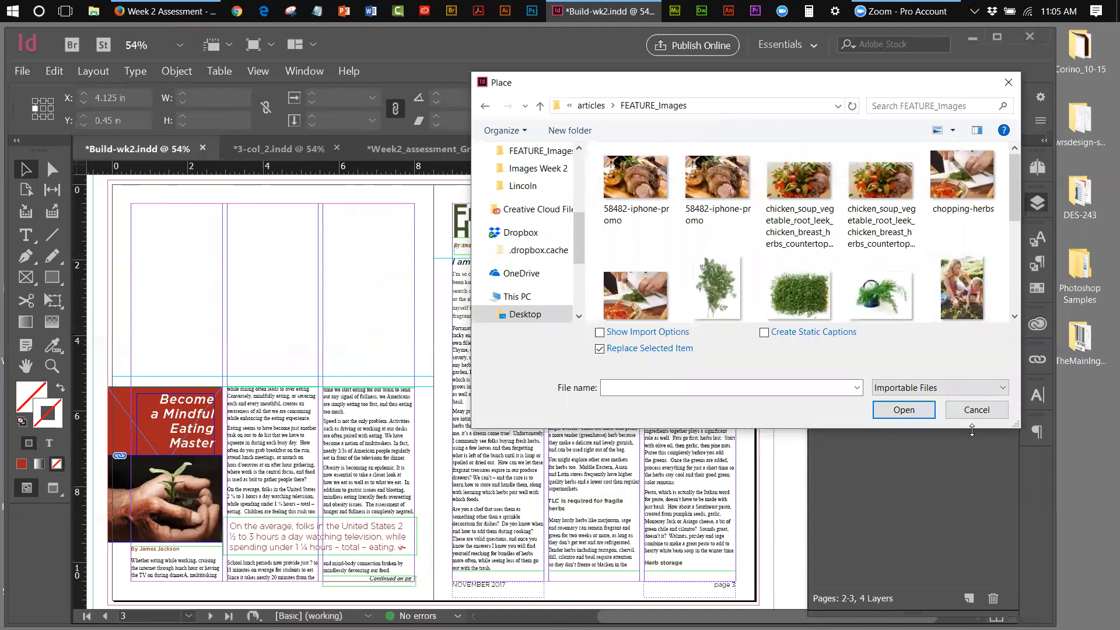
pyautogui.moveTo(972, 430); pyautogui.dragTo(972, 531)
pyautogui.moveTo(1014, 309); pyautogui.dragTo(1025, 398)
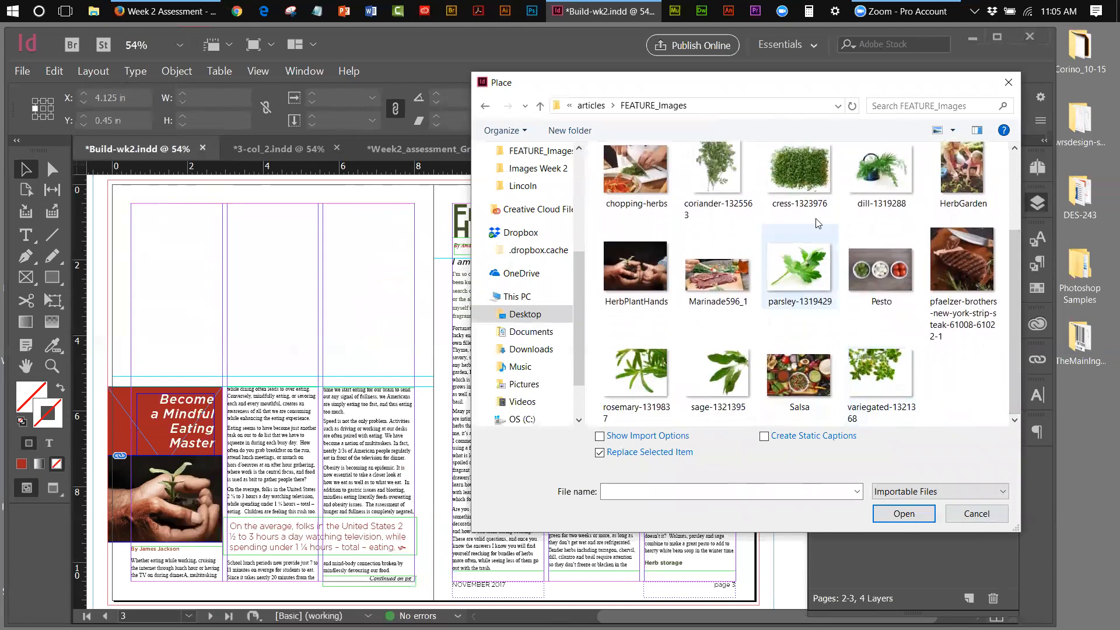
pyautogui.click(800, 264)
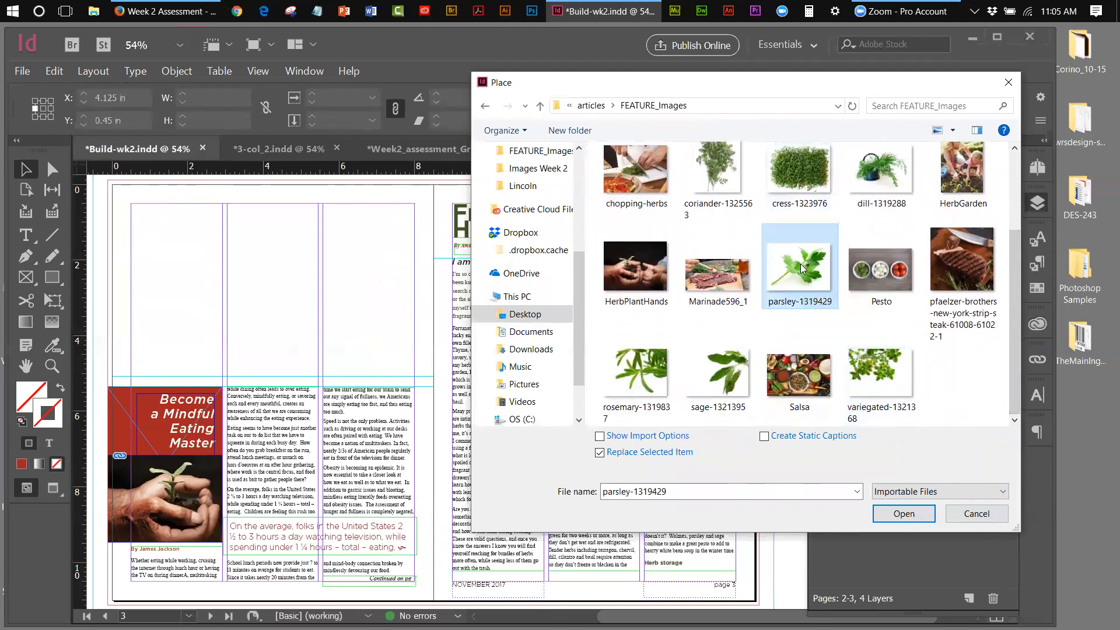
pyautogui.click(888, 511)
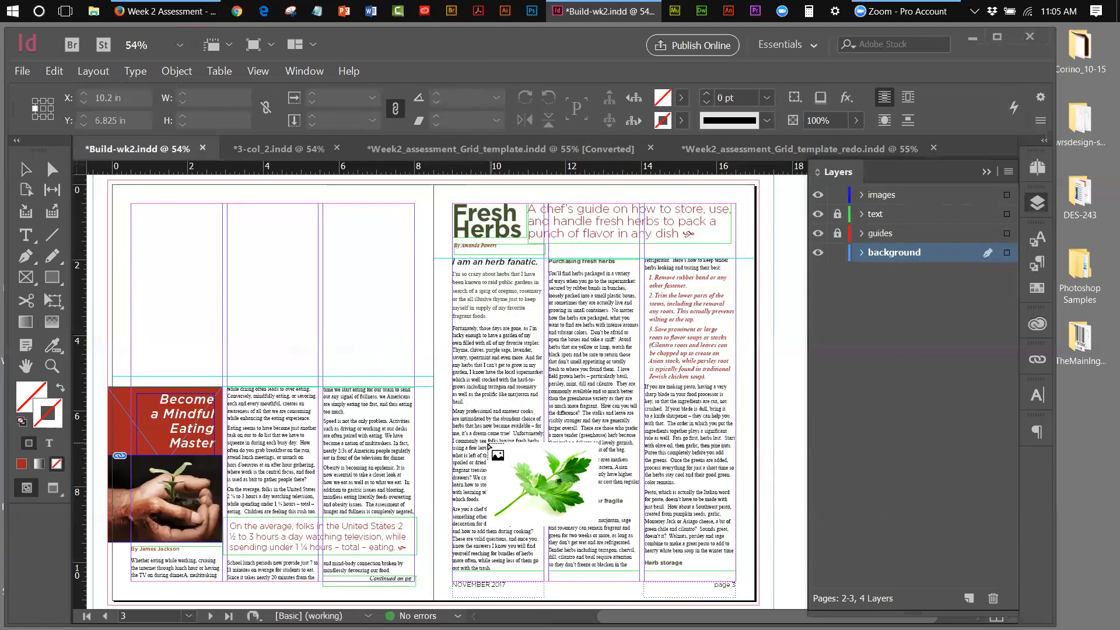
# Place the parsley image on the right page and nudge it down to Y 8.5 in
pyautogui.click(436, 397)
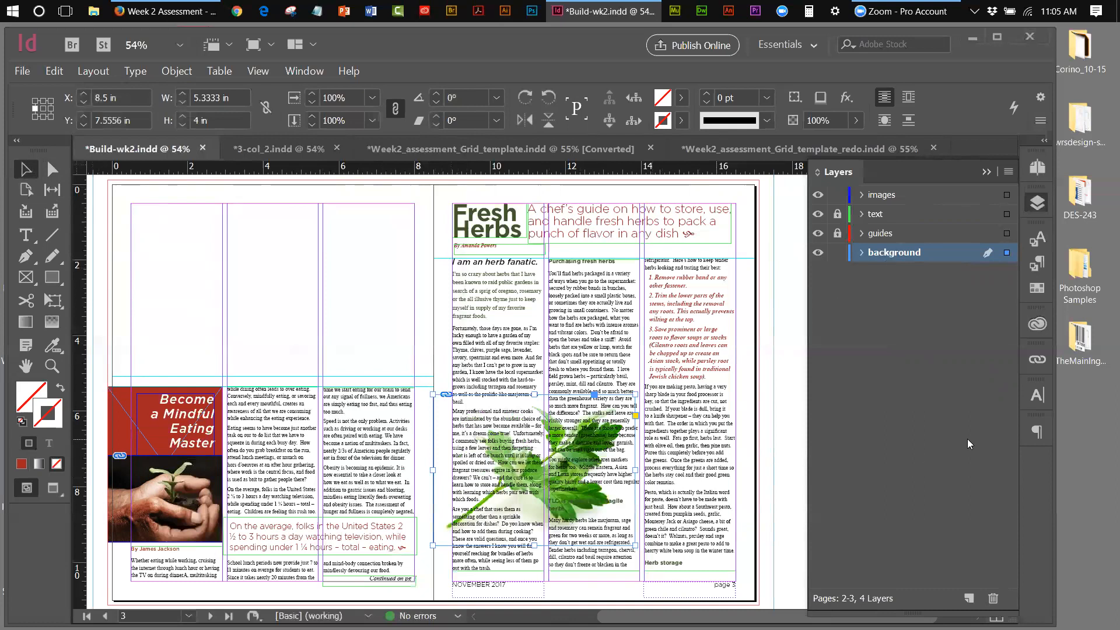
pyautogui.hotkey('shift', 'Down')
pyautogui.hotkey('shift', 'Down')
pyautogui.hotkey('shift', 'Down')
pyautogui.hotkey('shift', 'Down')
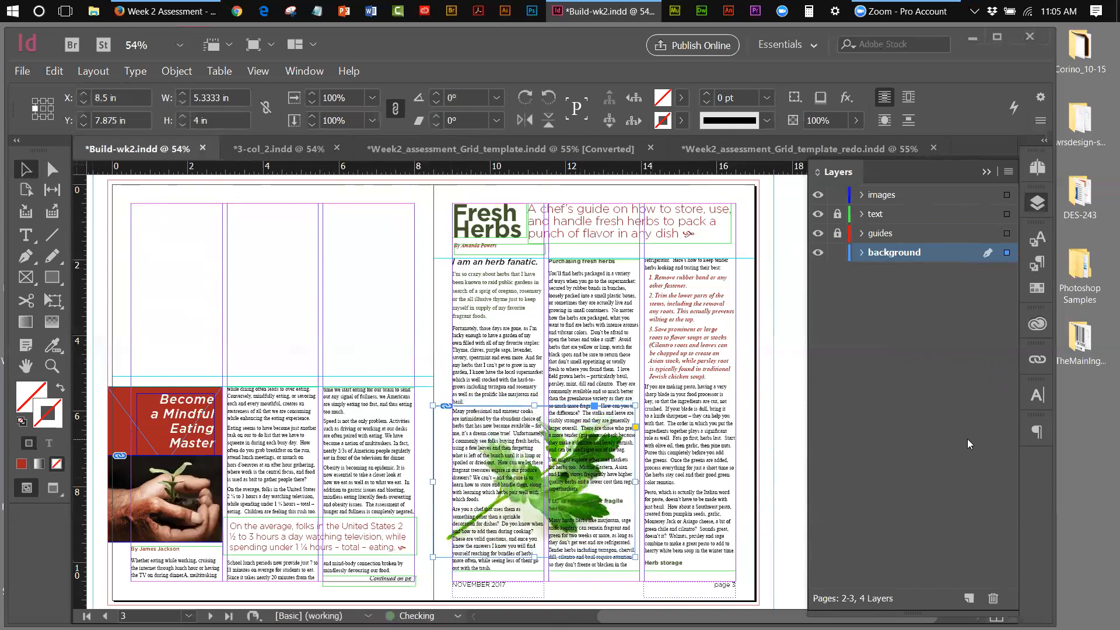
pyautogui.hotkey('shift', 'Down')
pyautogui.hotkey('shift', 'Down')
pyautogui.hotkey('shift', 'Down')
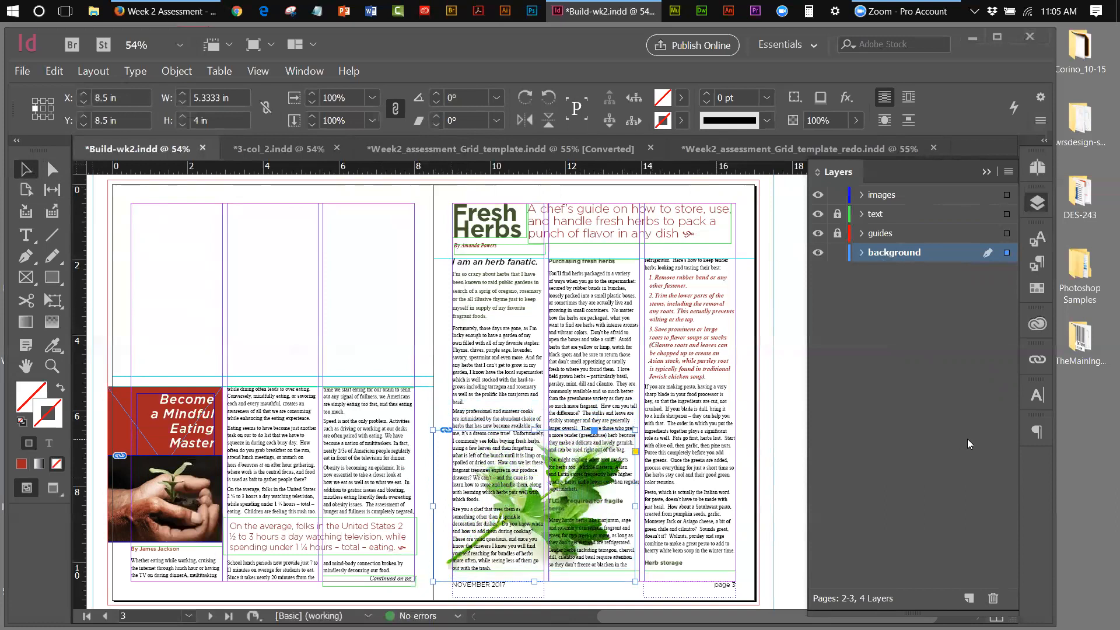
# Try Wrap Around Bounding Box on the parsley frame, then set No Text Wrap
pyautogui.click(954, 414)
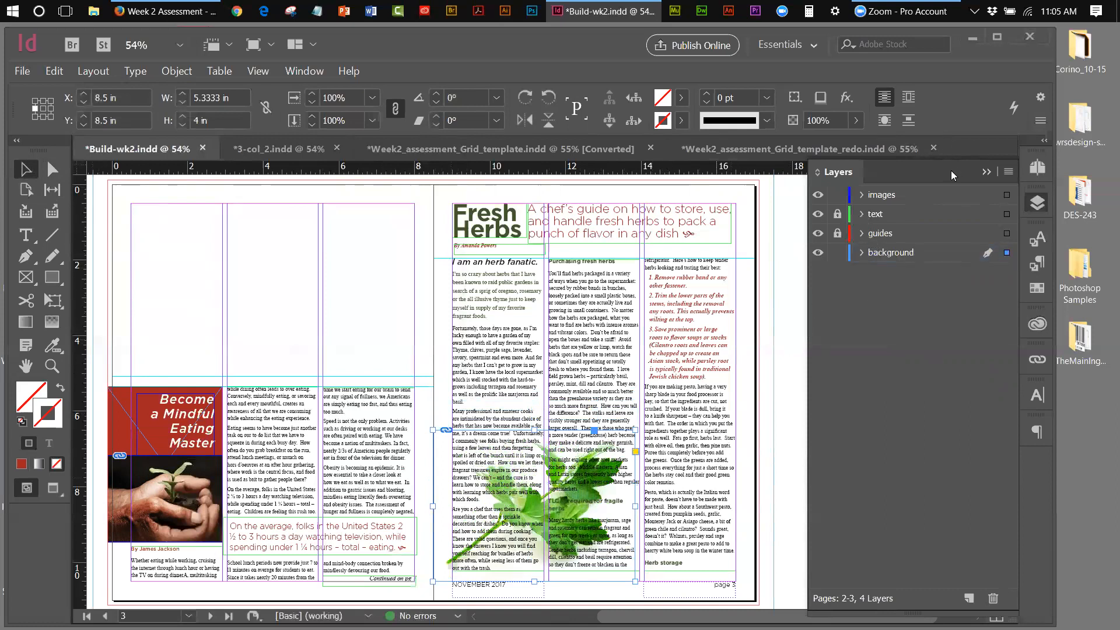
pyautogui.click(908, 99)
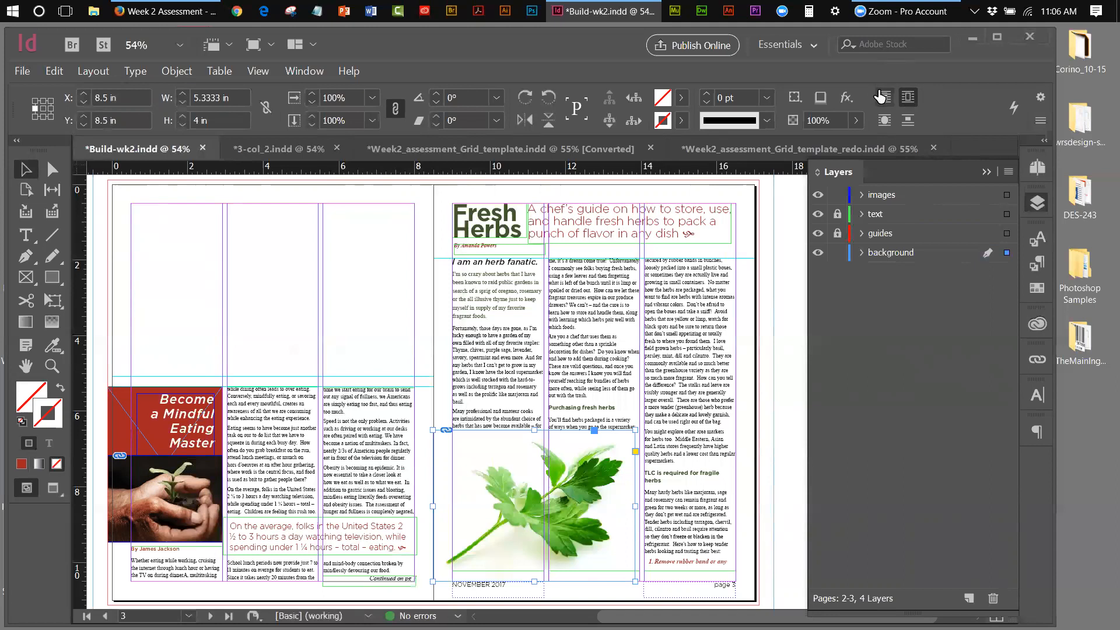
pyautogui.click(881, 97)
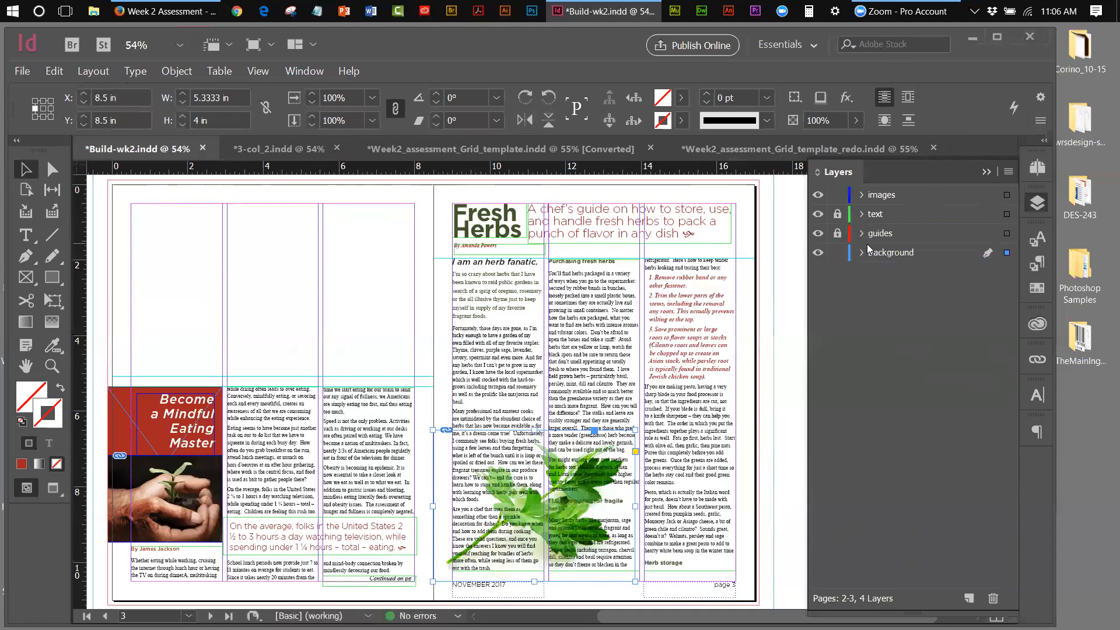
# Place sage-1321395 with Replace Selected Item, swapping it into the parsley frame
pyautogui.click(28, 74)
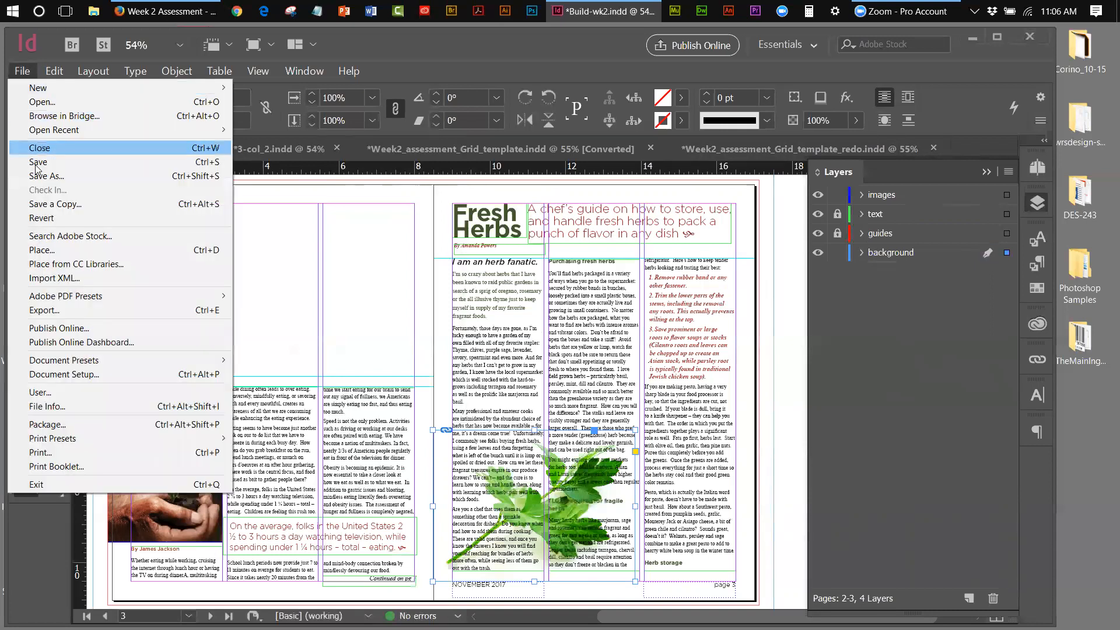
pyautogui.click(42, 250)
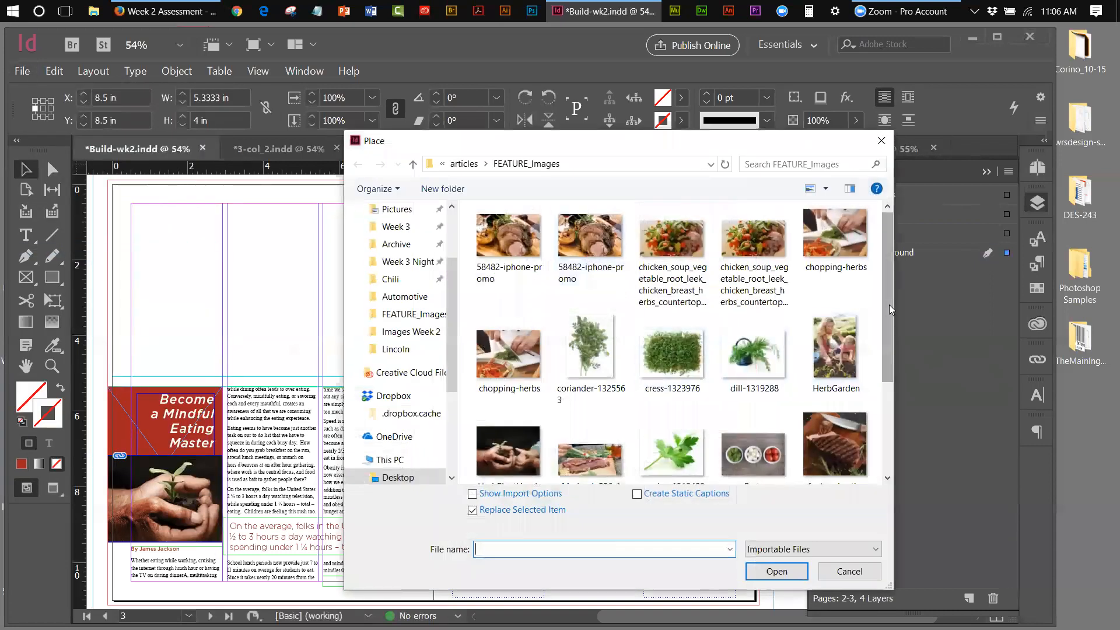
pyautogui.scroll(-2, 886, 327)
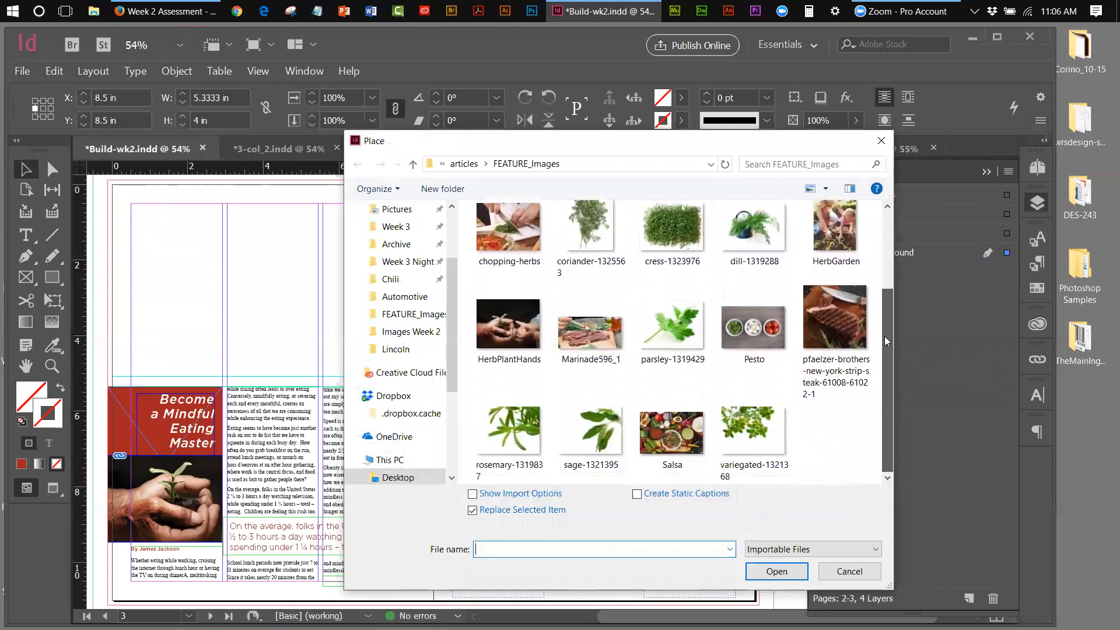
pyautogui.click(594, 439)
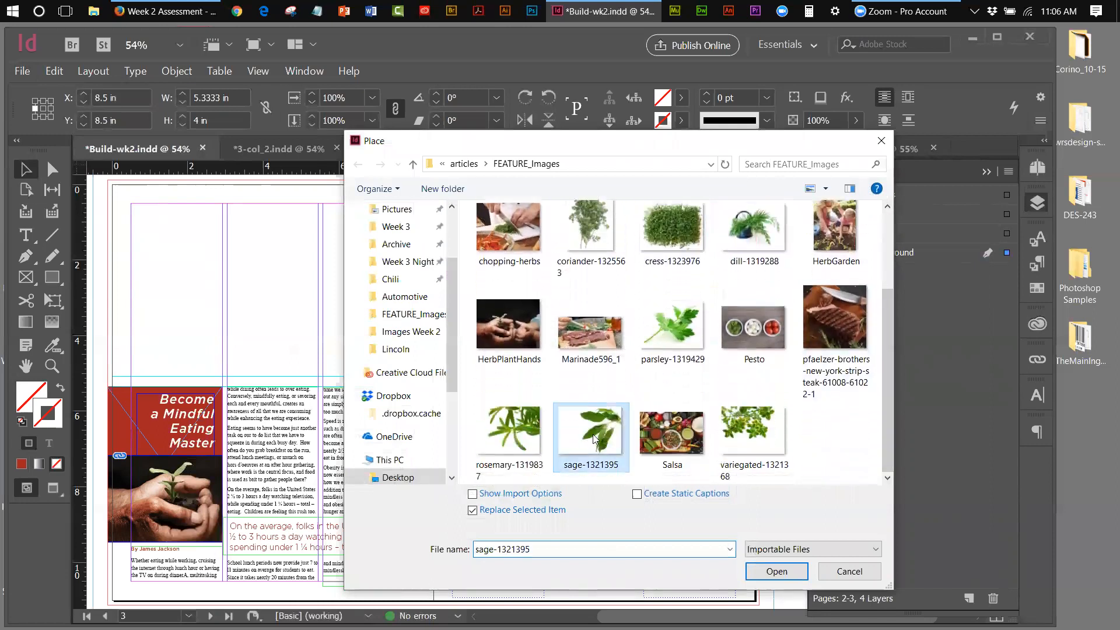
pyautogui.click(777, 571)
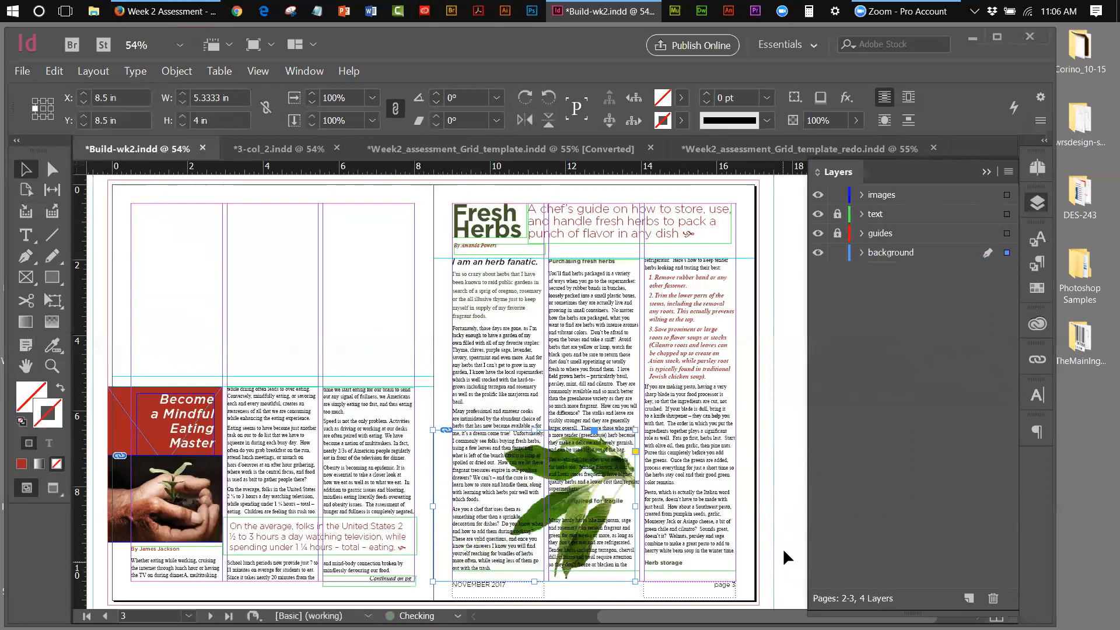
pyautogui.click(56, 72)
# Undo the replace and draw a new sage frame in page 3's outer column, nudged right
pyautogui.click(63, 87)
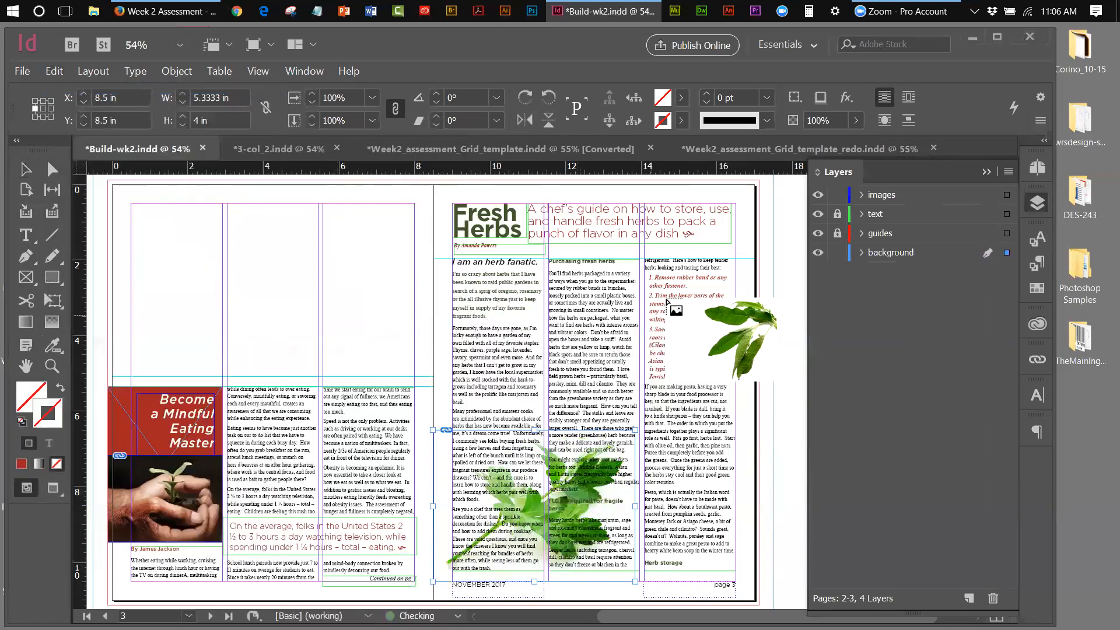
pyautogui.moveTo(656, 266); pyautogui.dragTo(657, 266)
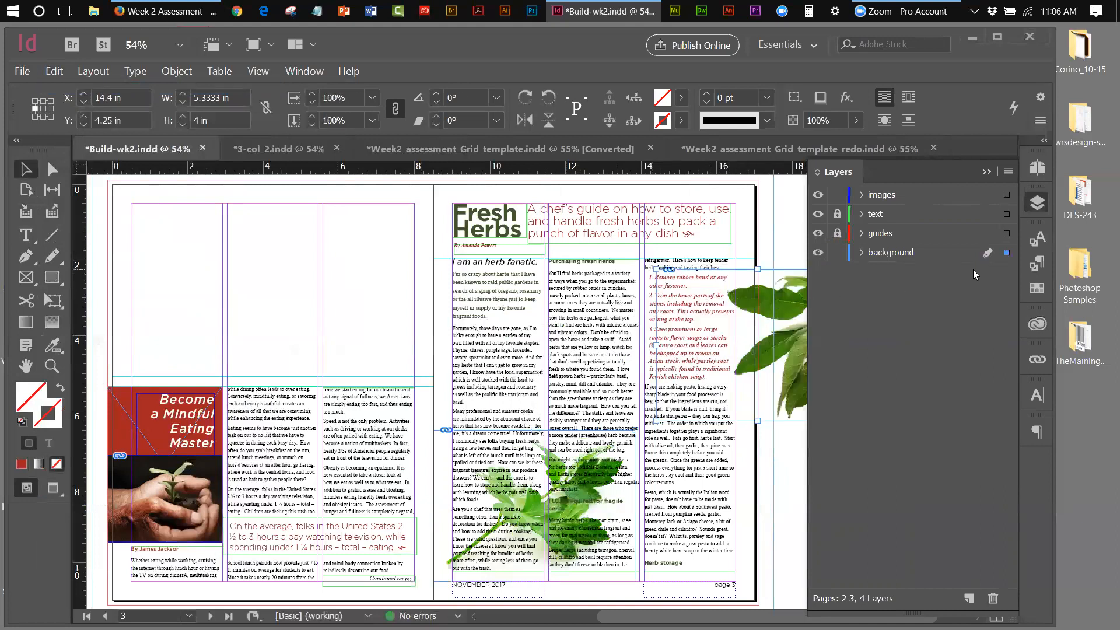
pyautogui.moveTo(801, 315); pyautogui.dragTo(697, 295)
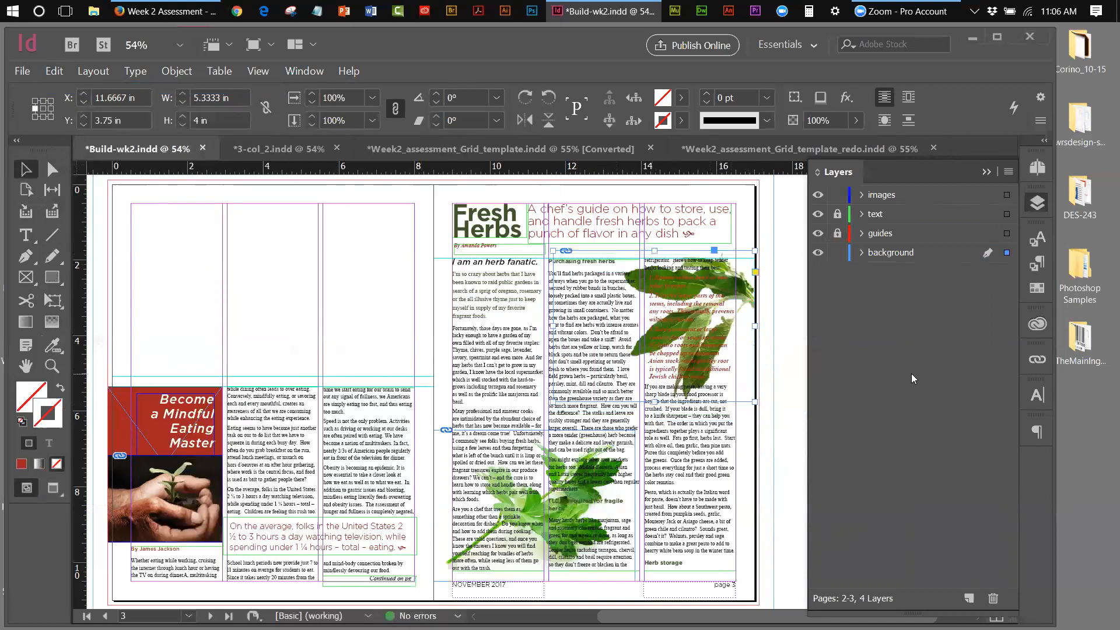
pyautogui.press('Right')
pyautogui.press('Right')
pyautogui.press('Right')
pyautogui.press('Right')
pyautogui.press('Right')
pyautogui.press('Right')
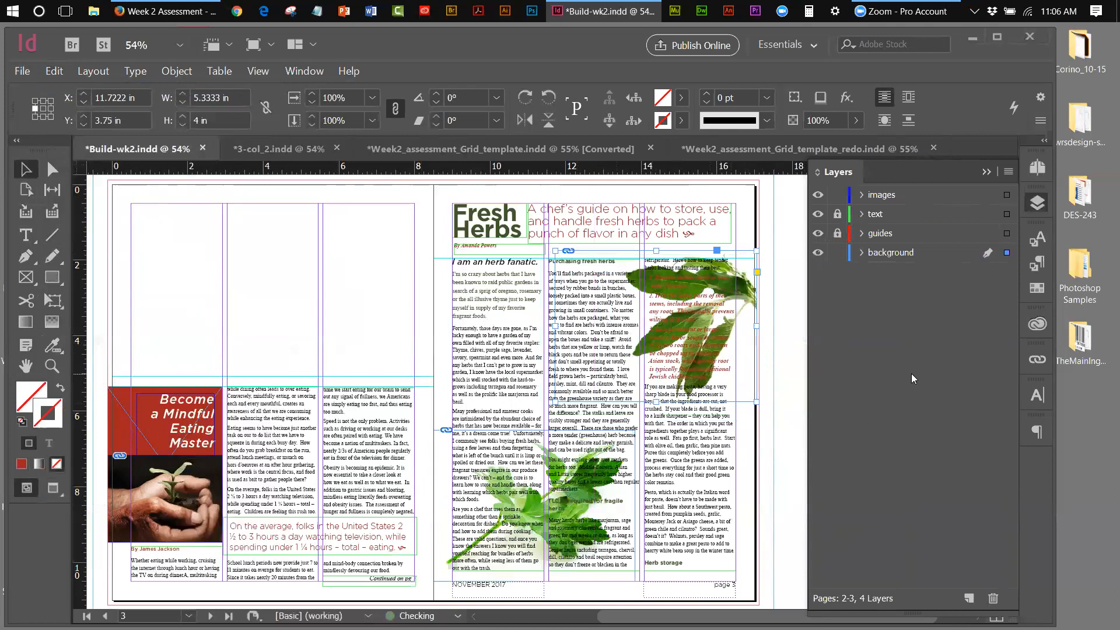
pyautogui.press('Right')
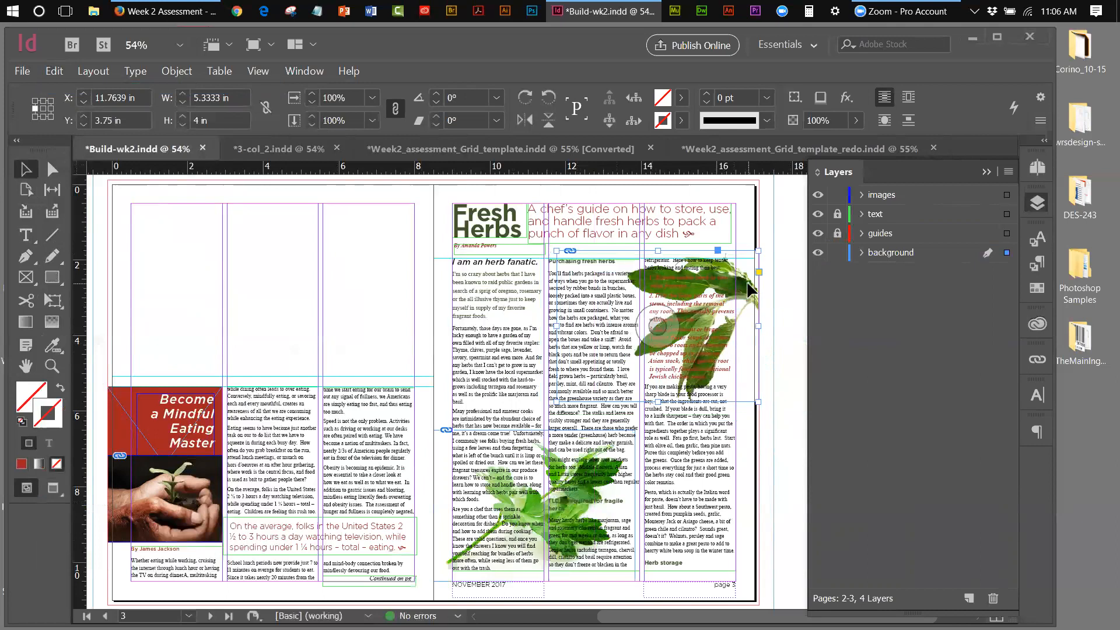
# Compare with 3-col_2 and raise the sage frame to Y 3.4167 in using the Up arrow
pyautogui.click(264, 149)
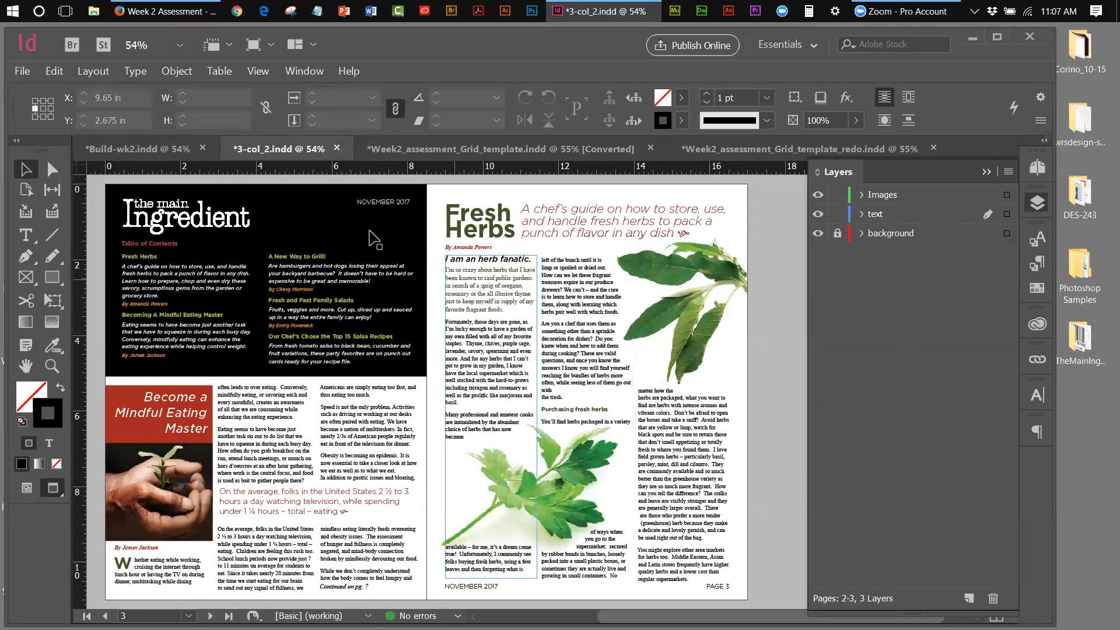
pyautogui.click(153, 150)
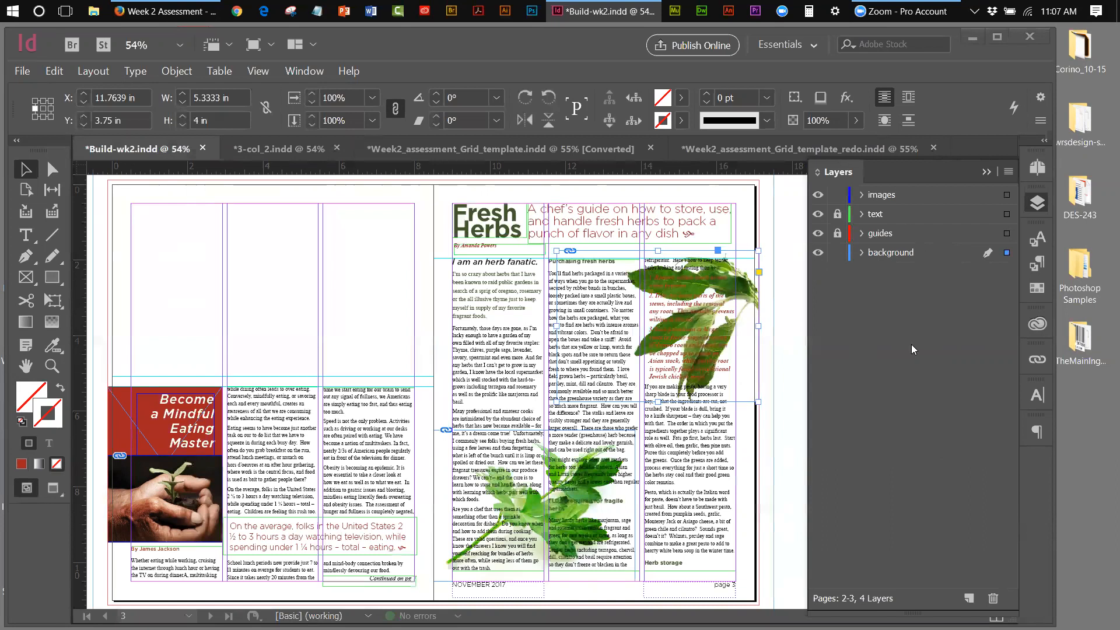
pyautogui.press('Up')
pyautogui.press('Up')
pyautogui.press('Up')
pyautogui.press('Up')
pyautogui.press('Up')
pyautogui.press('Up')
pyautogui.press('Up')
pyautogui.press('Up')
pyautogui.press('Up')
pyautogui.press('Up')
pyautogui.press('Up')
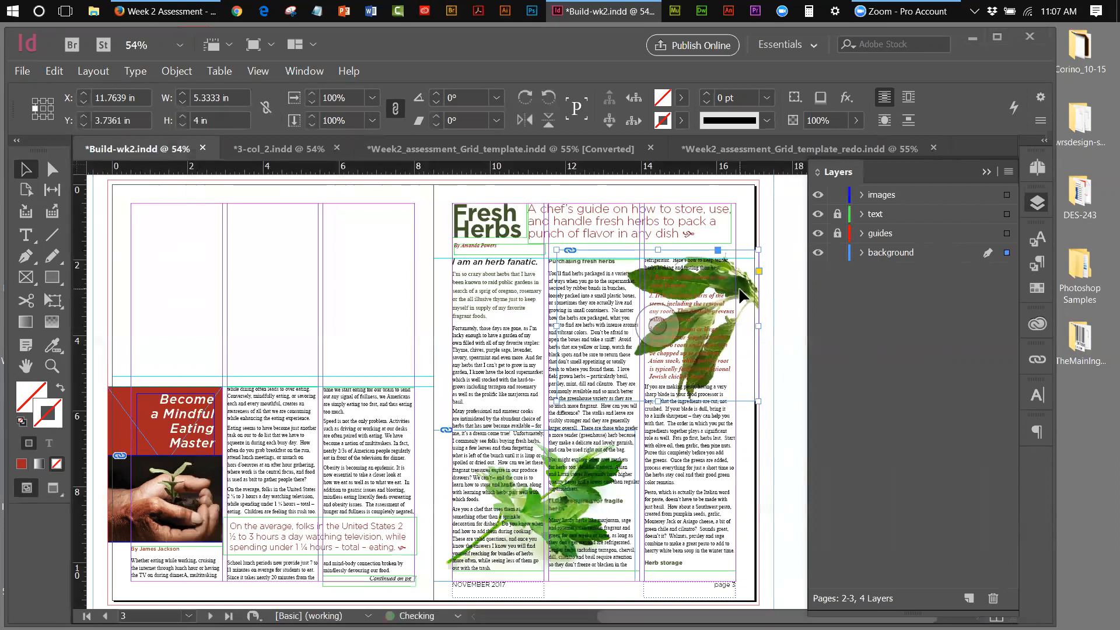
pyautogui.press('Up')
pyautogui.press('Up')
pyautogui.press('Up')
pyautogui.press('Up')
pyautogui.press('Up')
pyautogui.press('Up')
pyautogui.press('Up')
pyautogui.press('Up')
pyautogui.press('Up')
pyautogui.press('Up')
pyautogui.press('Up')
pyautogui.press('Up')
pyautogui.press('Up')
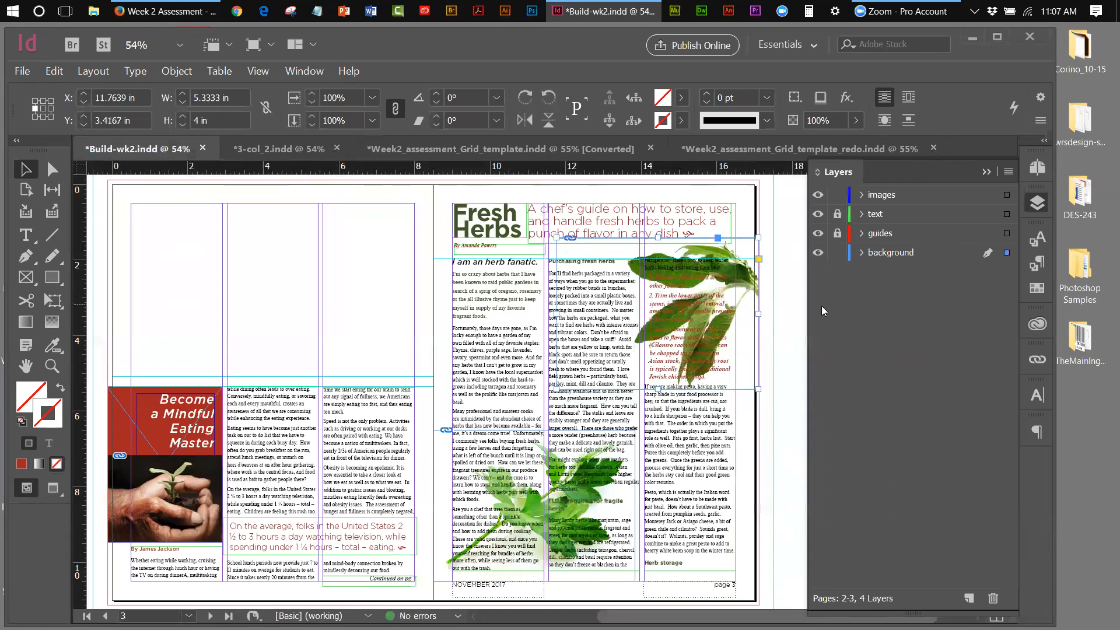
pyautogui.click(799, 306)
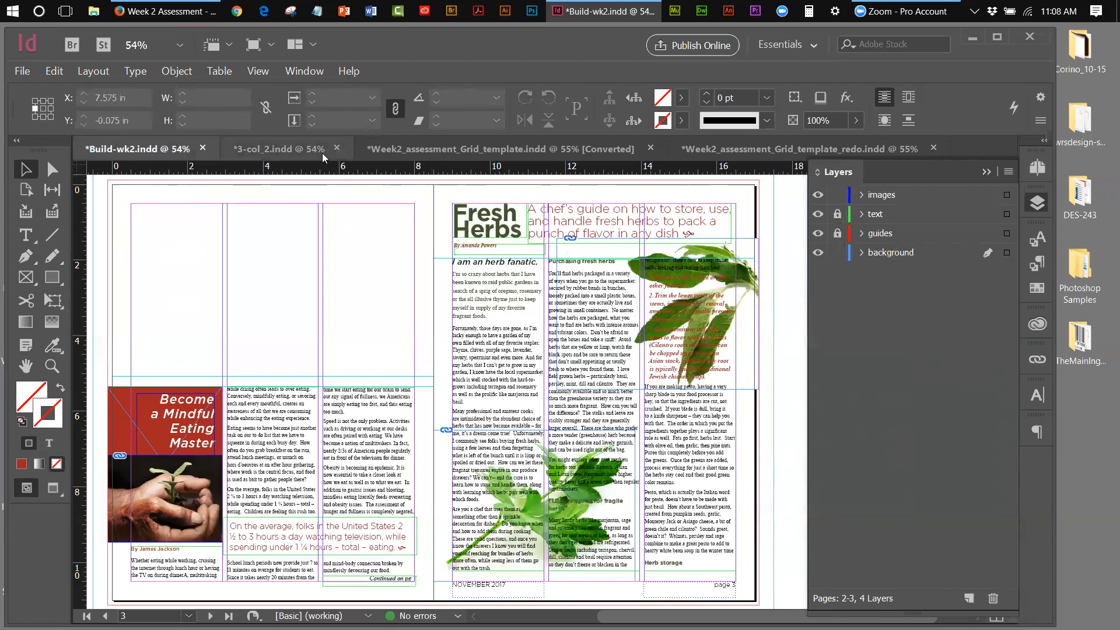
pyautogui.click(293, 148)
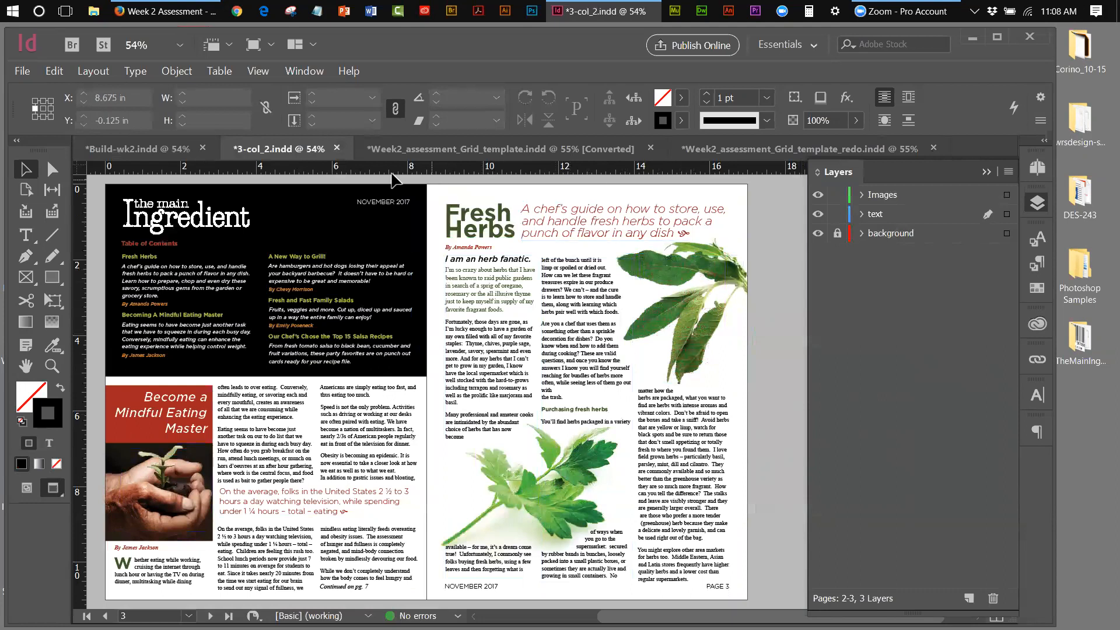
pyautogui.click(132, 153)
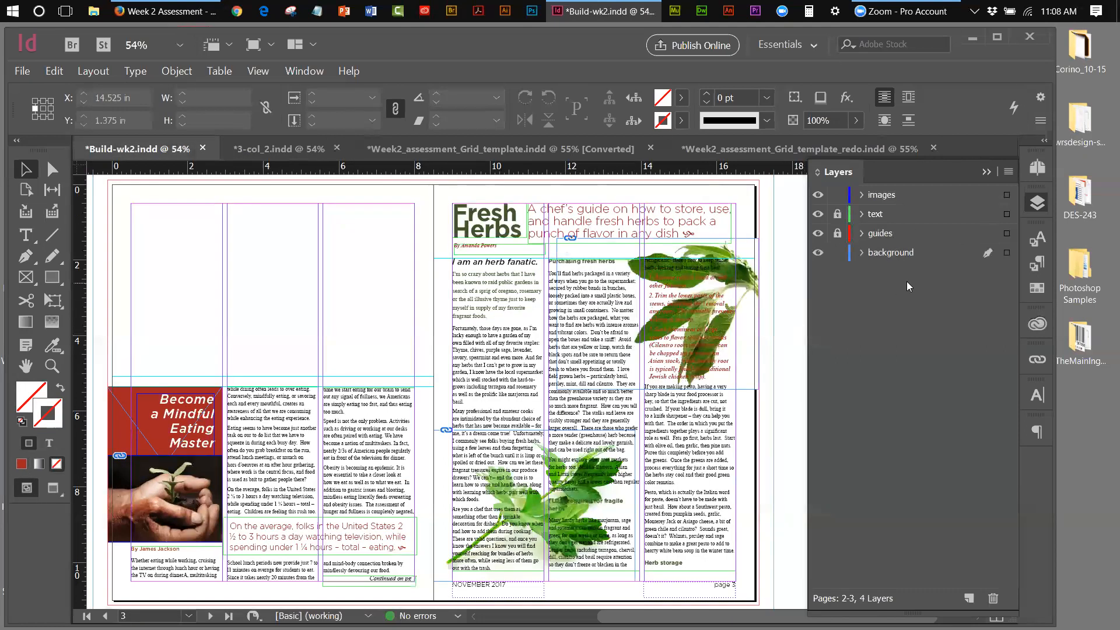
# Hide and reshow the background layer to check what it contains
pyautogui.click(819, 254)
pyautogui.click(818, 254)
pyautogui.click(818, 252)
pyautogui.click(817, 253)
# Narrow the herb image frame from its left edge, leaving it with No Text Wrap
pyautogui.click(747, 246)
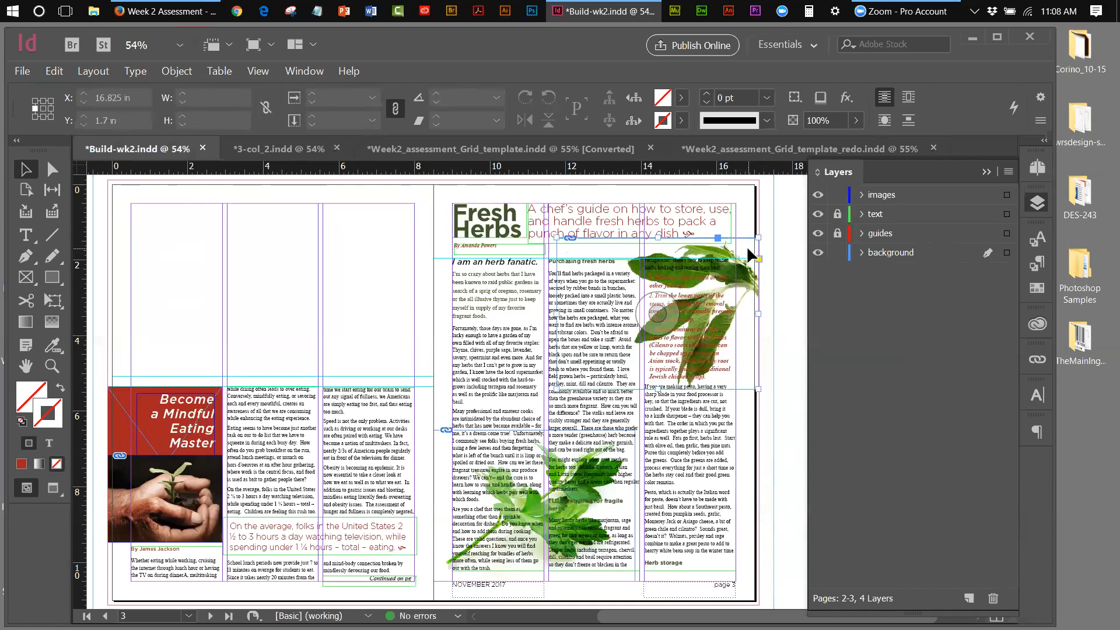
pyautogui.click(906, 103)
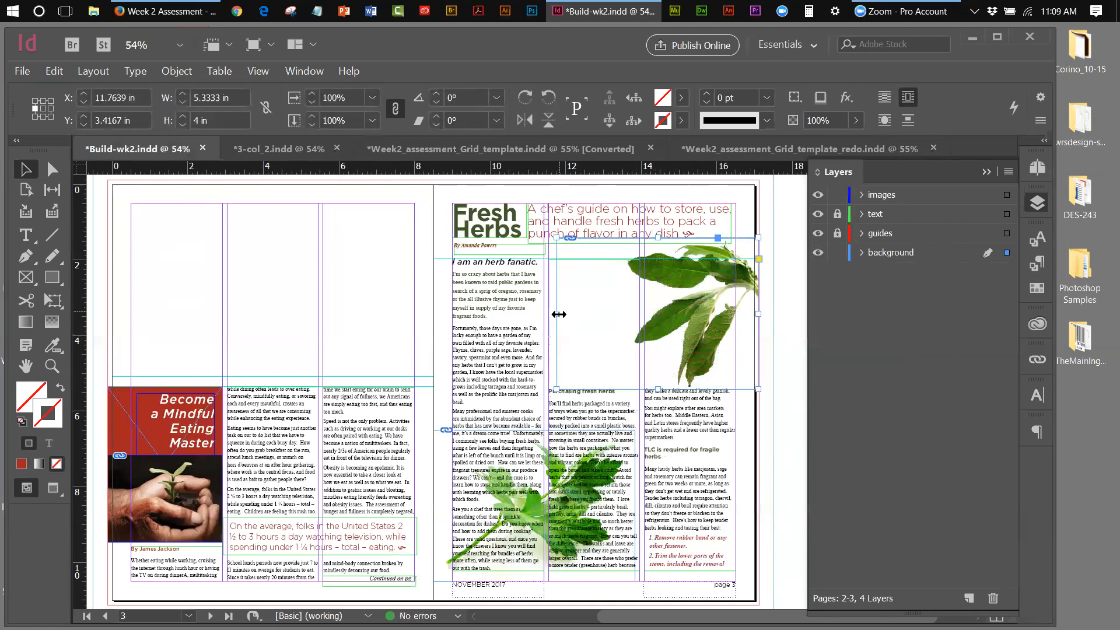
pyautogui.moveTo(557, 313); pyautogui.dragTo(621, 322)
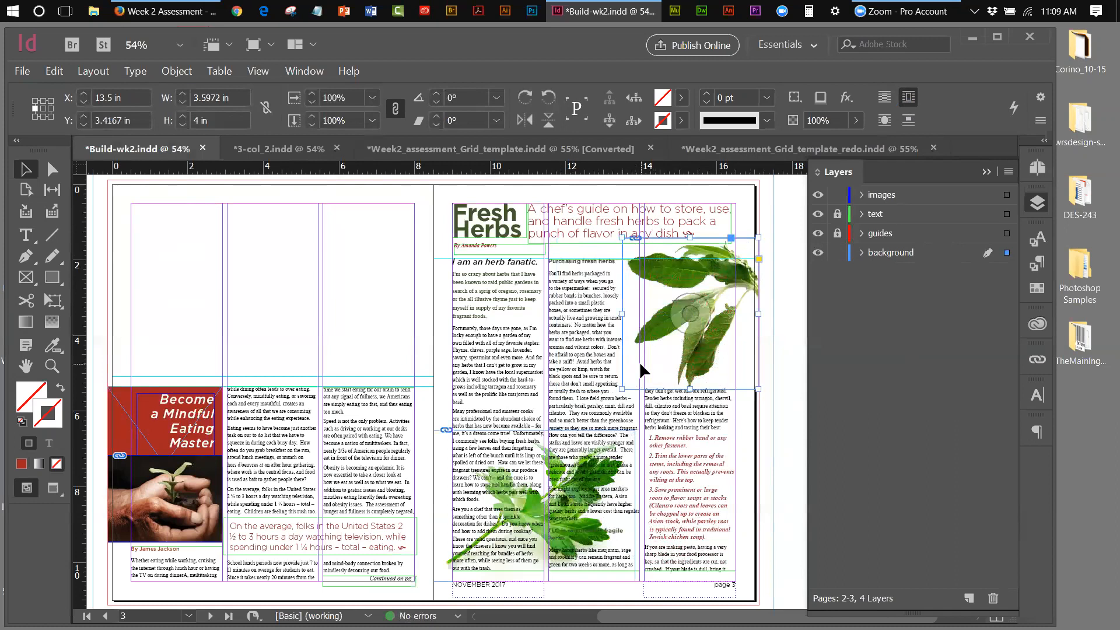
pyautogui.click(884, 97)
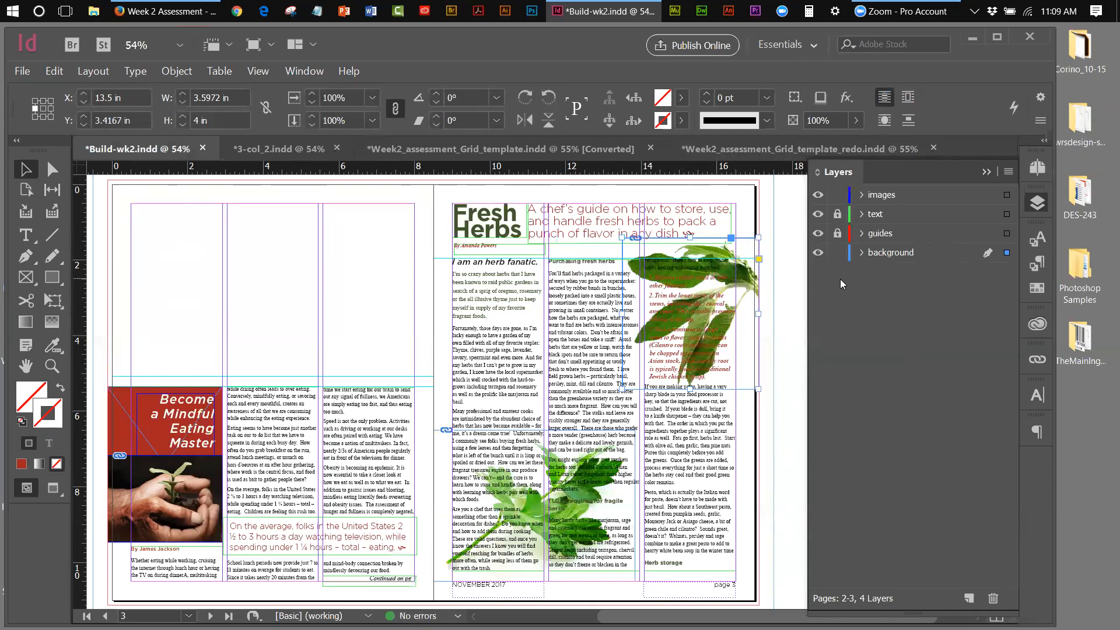
pyautogui.click(779, 282)
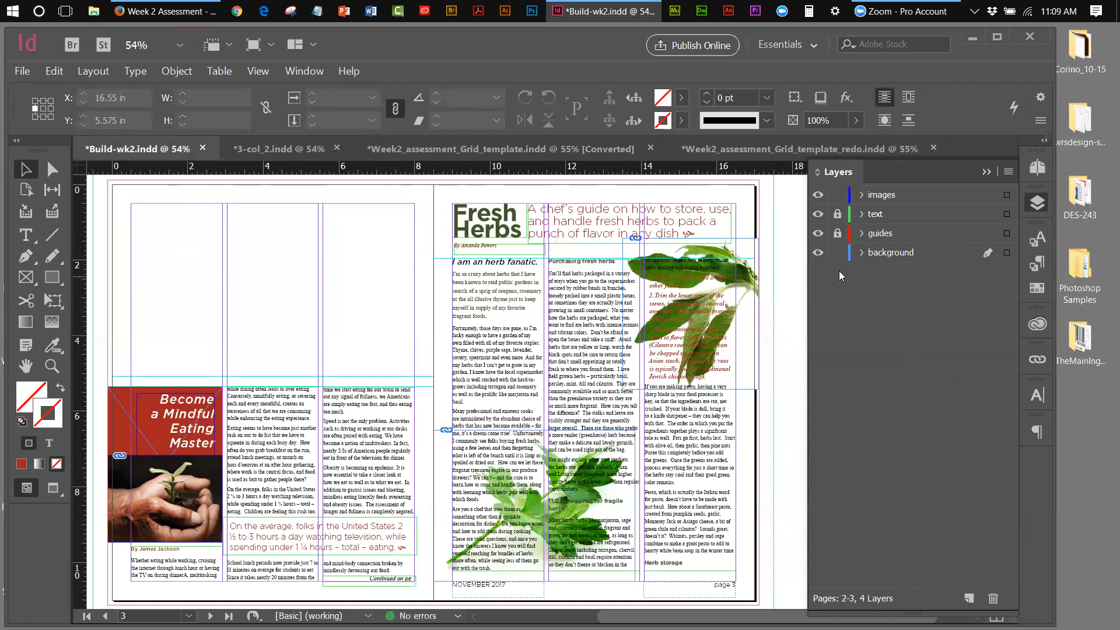
# Lock the background layer and zoom to 100% around the herb image
pyautogui.click(838, 254)
pyautogui.click(52, 366)
pyautogui.click(716, 284)
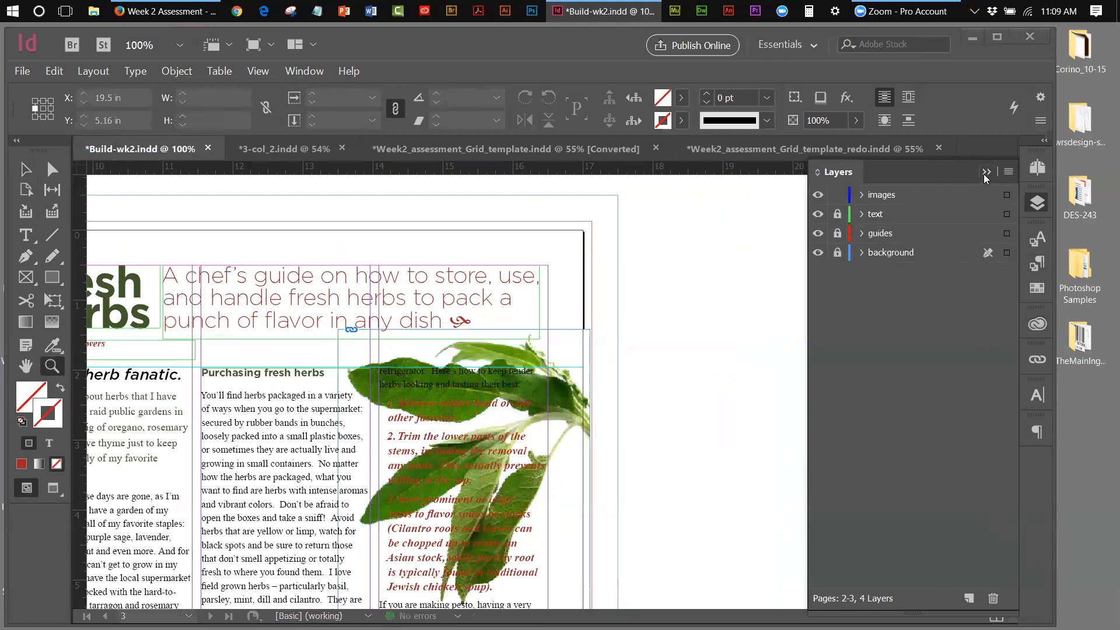
# Make images the target layer, above the locked text, guides and background layers
pyautogui.click(966, 195)
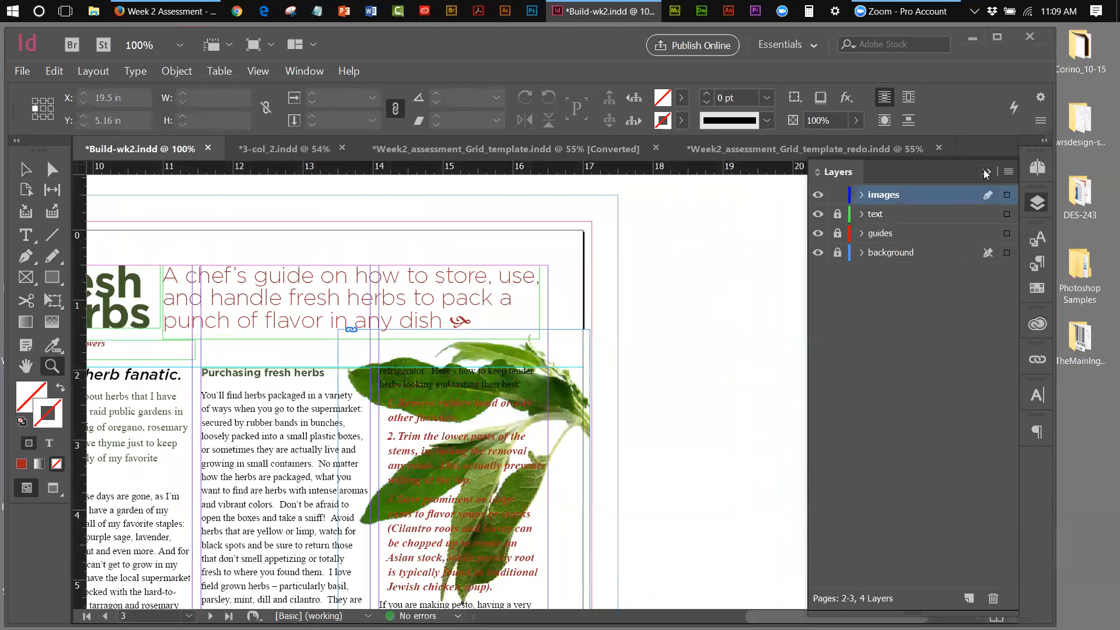
pyautogui.click(986, 171)
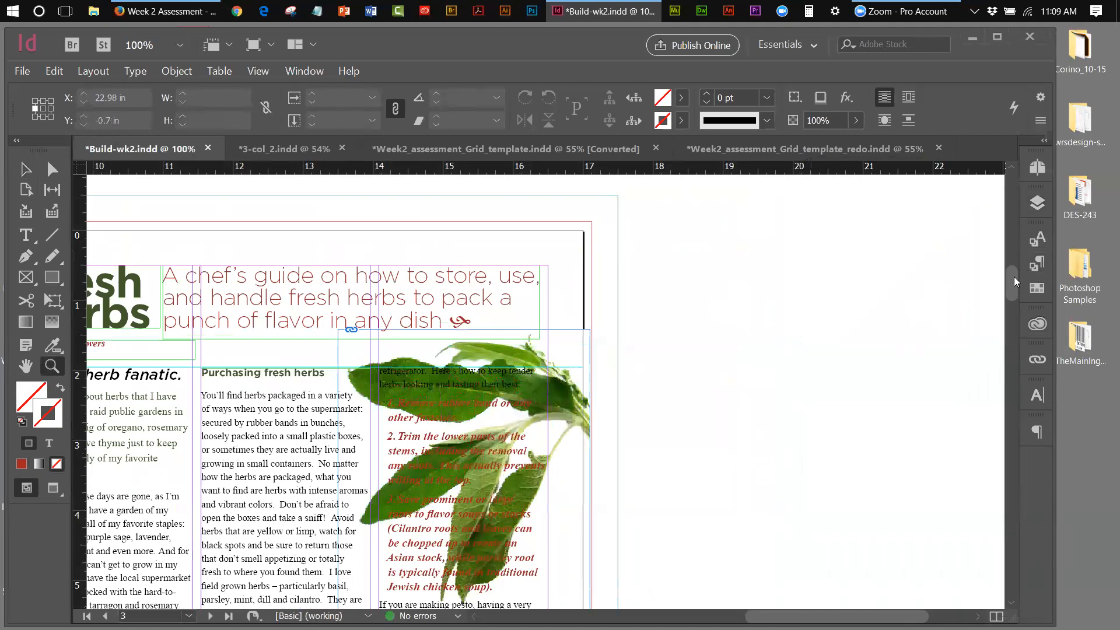
pyautogui.moveTo(1014, 277); pyautogui.dragTo(1014, 285)
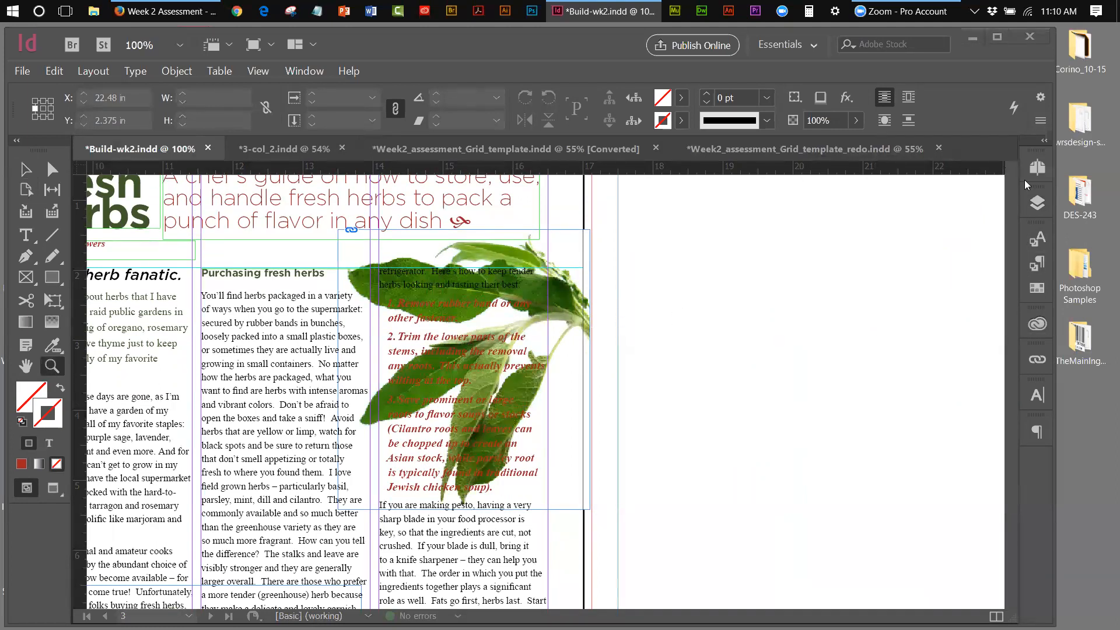
pyautogui.click(1038, 203)
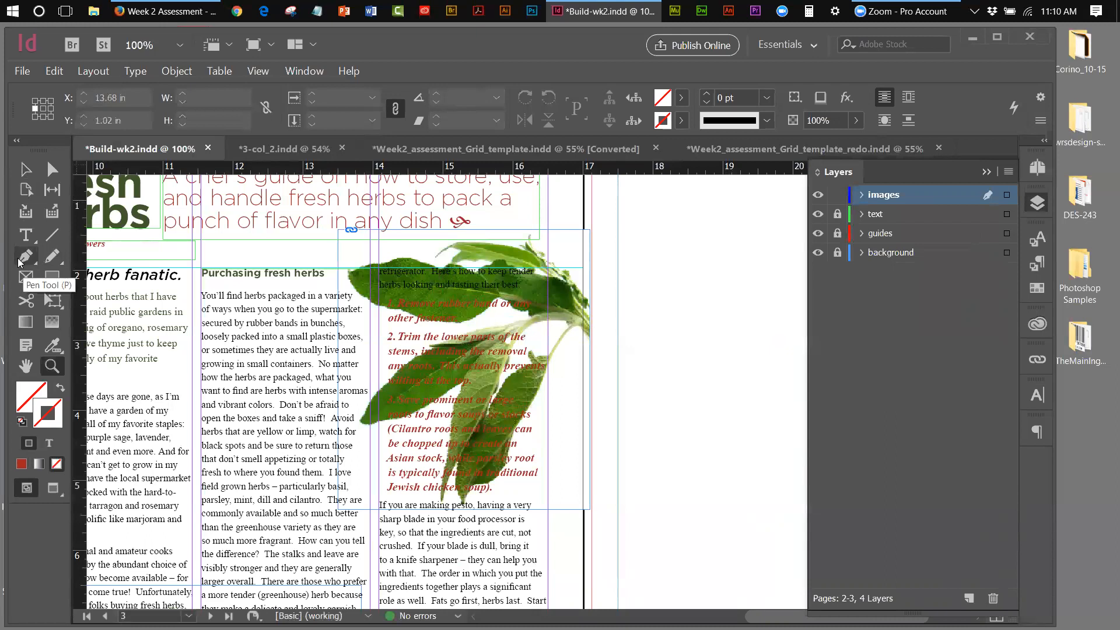
# Set the stroke colour to [Black] with the Selection tool active
pyautogui.click(26, 170)
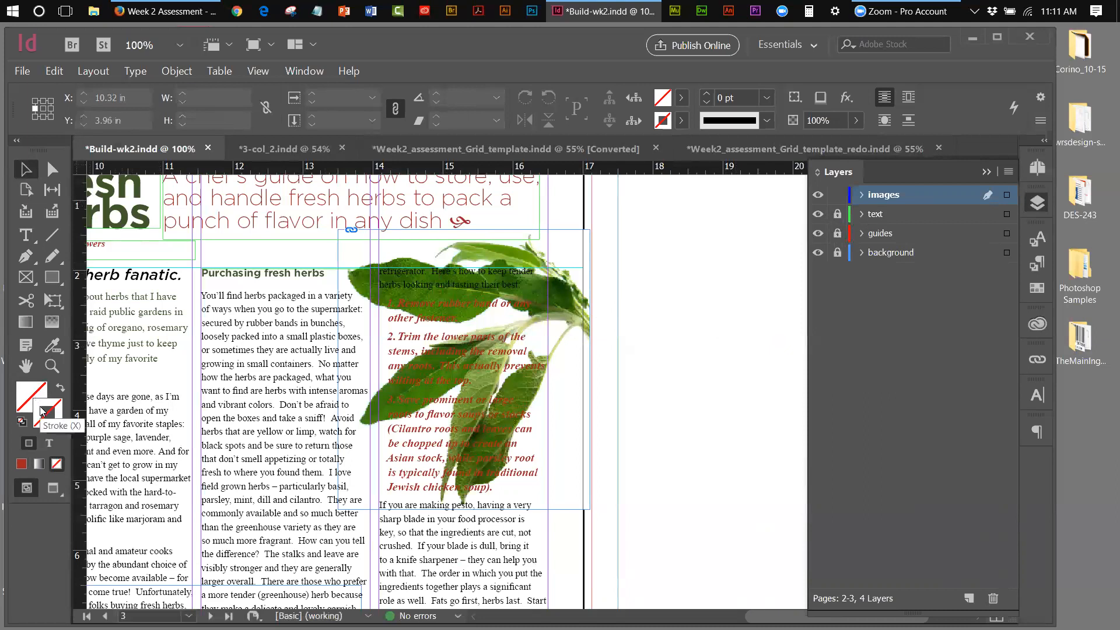
pyautogui.click(681, 121)
pyautogui.click(524, 232)
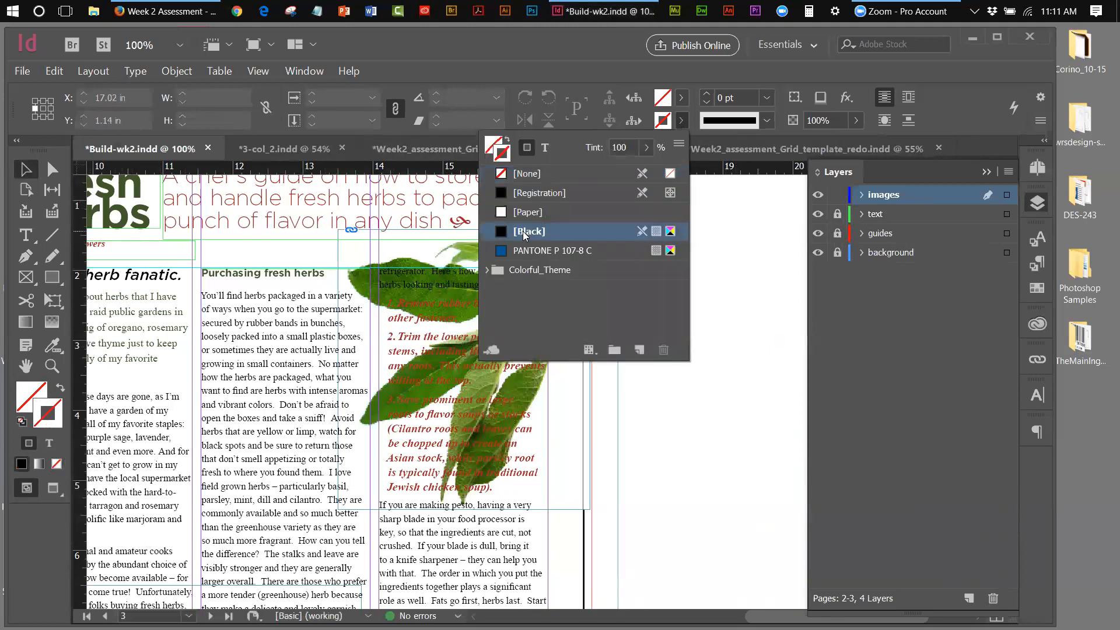
pyautogui.click(24, 171)
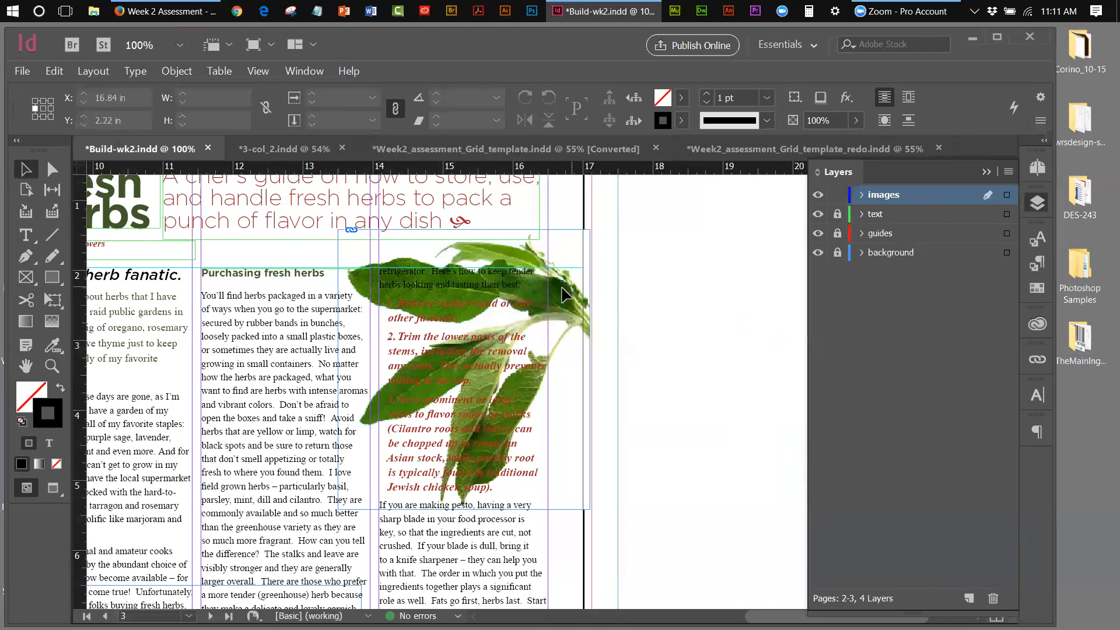
# With the Pen tool, trace from the image's top-right corner down the sage leaves' left edge
pyautogui.click(28, 260)
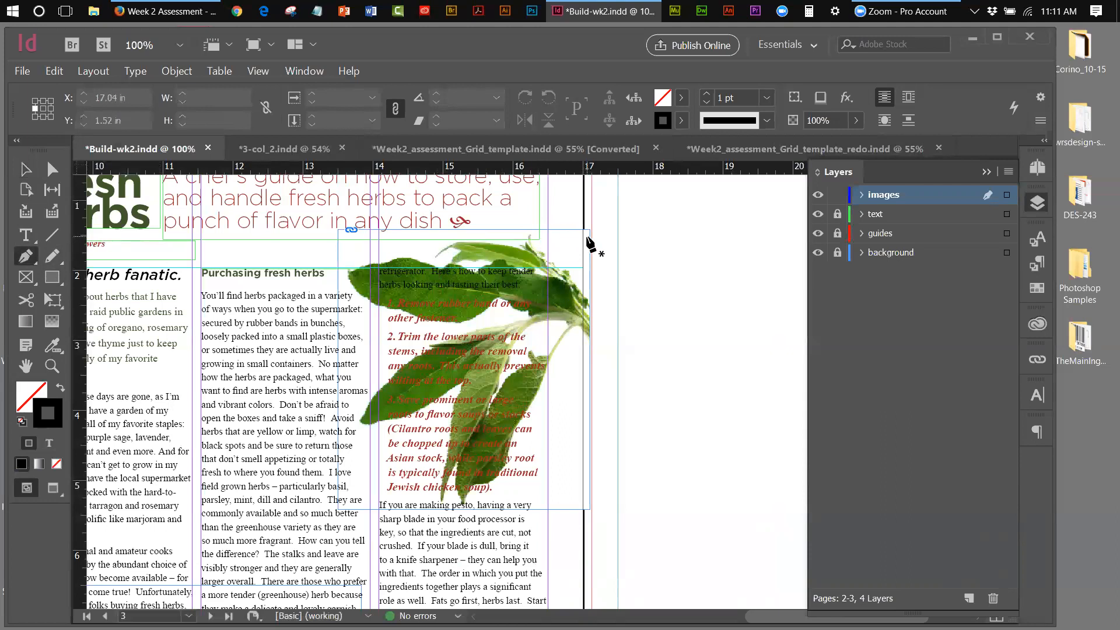
pyautogui.click(591, 237)
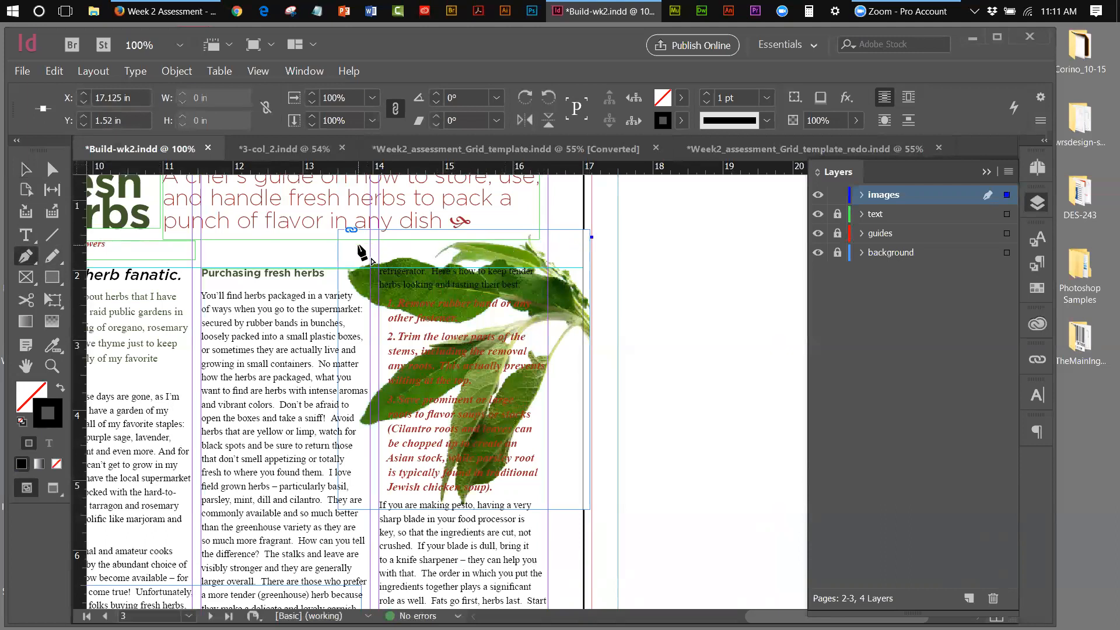
pyautogui.click(365, 240)
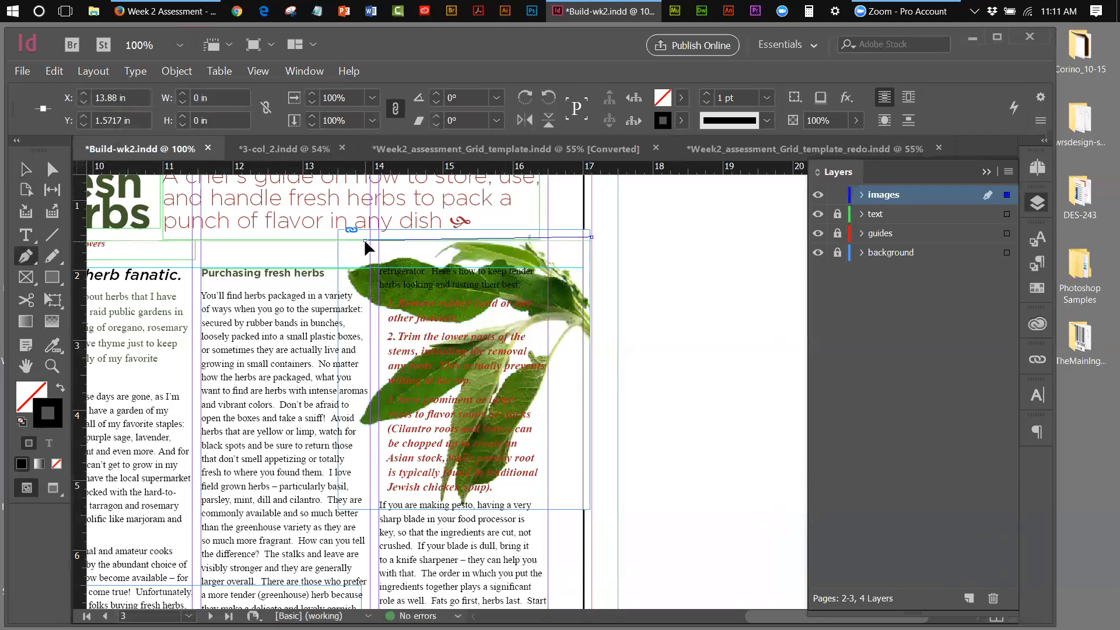
pyautogui.click(336, 271)
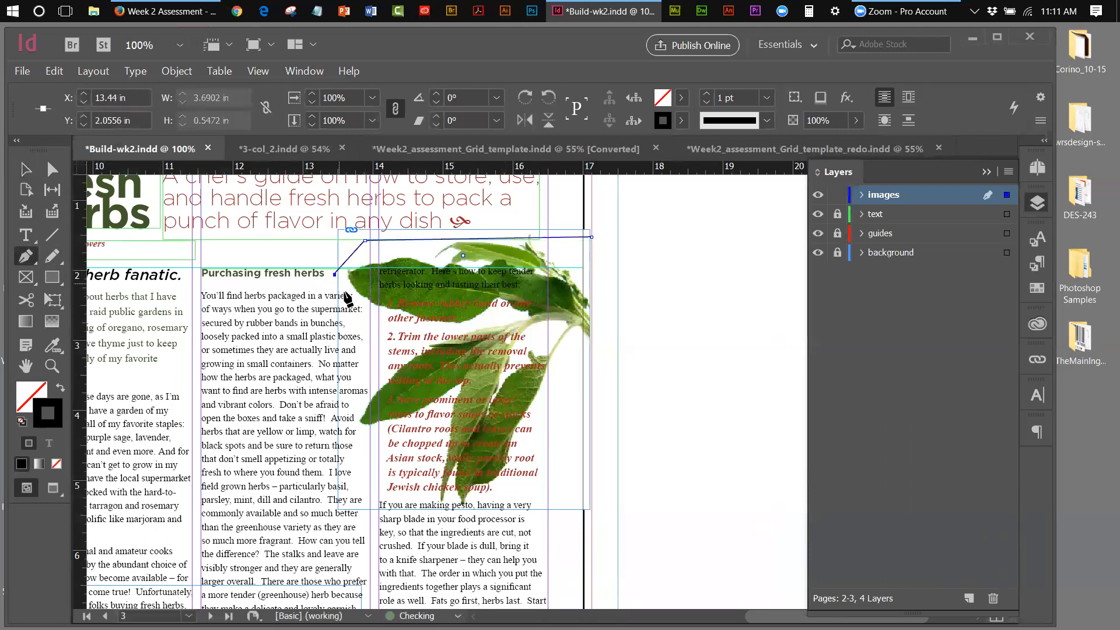
pyautogui.click(361, 315)
pyautogui.click(370, 328)
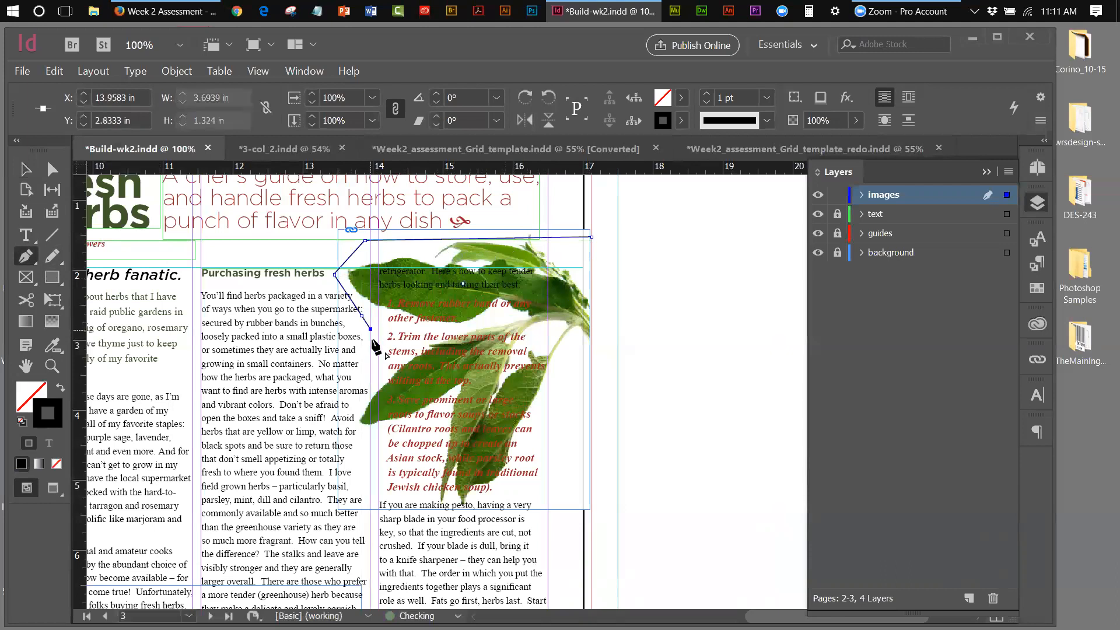
pyautogui.click(371, 363)
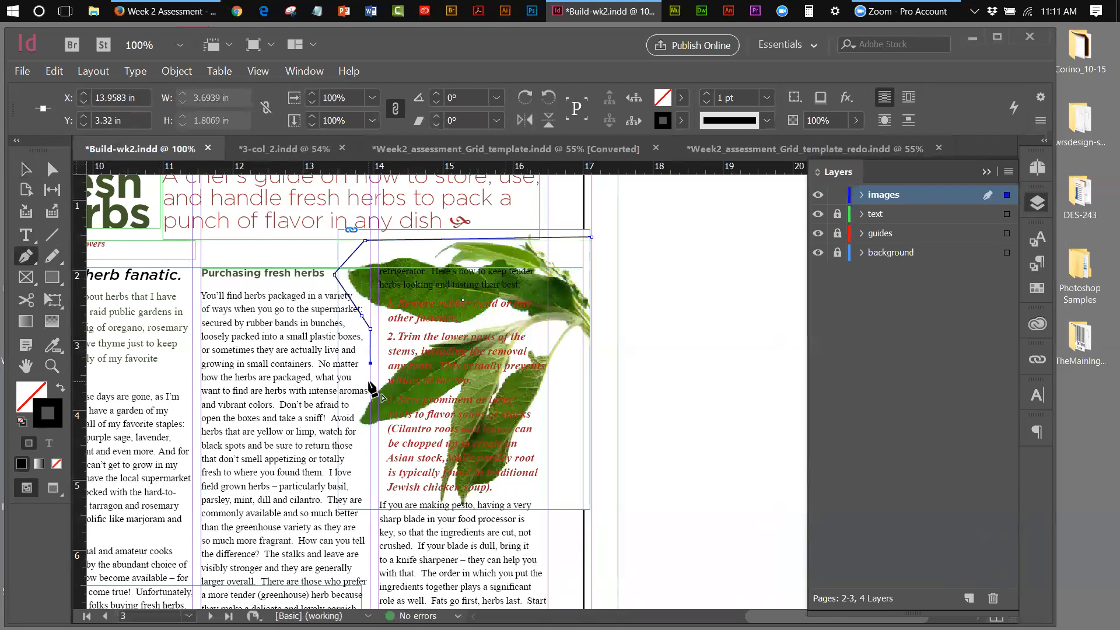
pyautogui.click(370, 376)
pyautogui.click(346, 401)
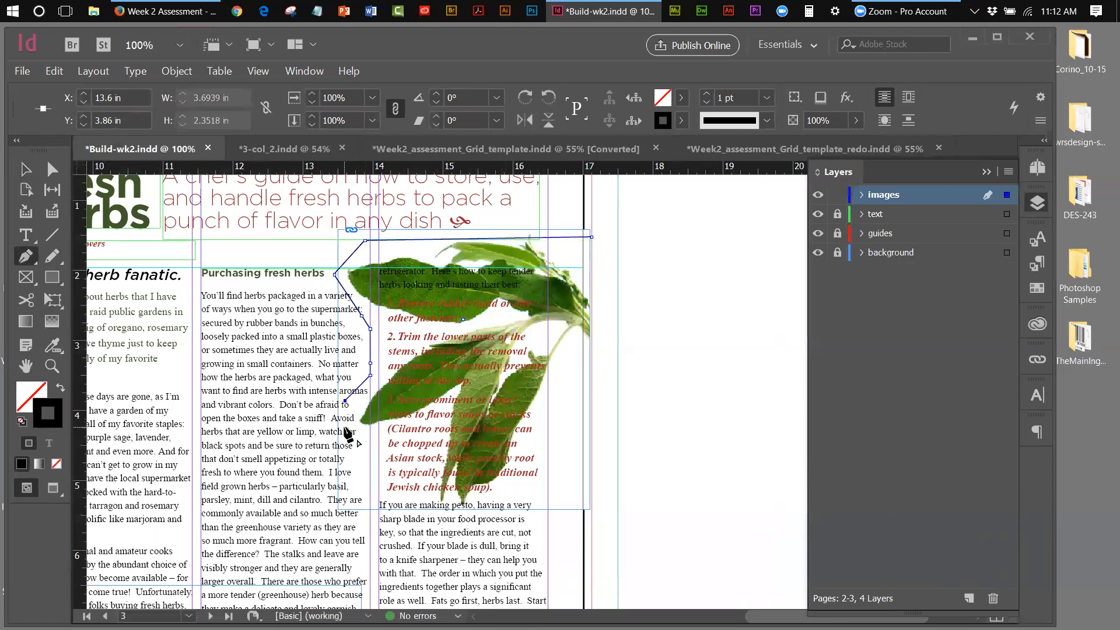
pyautogui.click(343, 432)
pyautogui.click(362, 437)
# Continue the outline under the leaves and stem to the right edge, closing it at the start
pyautogui.click(387, 424)
pyautogui.click(412, 429)
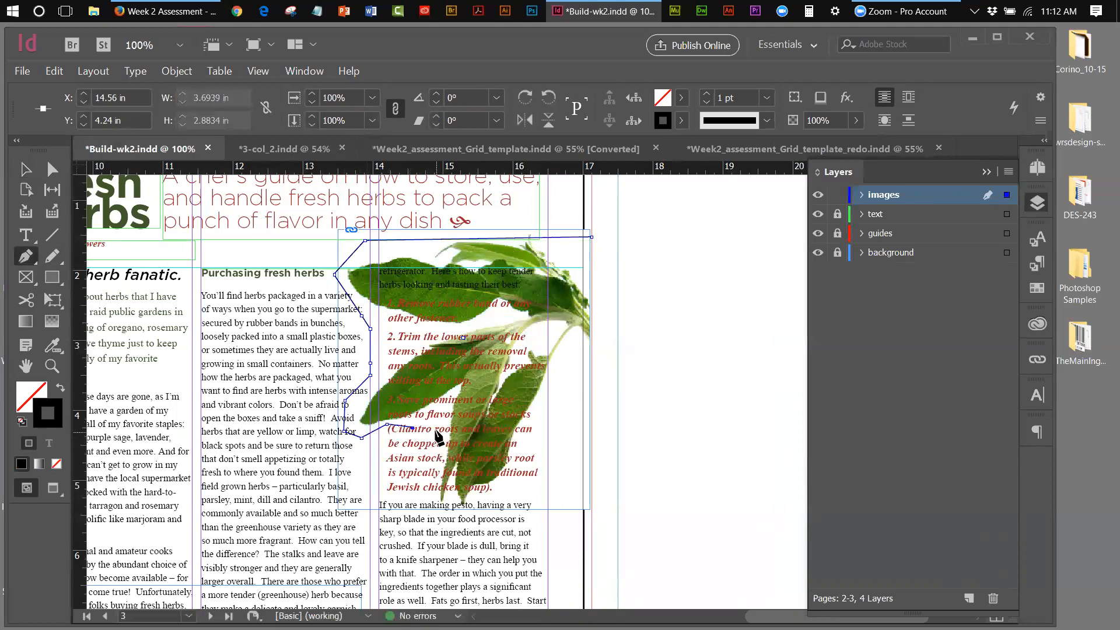
pyautogui.click(430, 429)
pyautogui.click(433, 451)
pyautogui.click(430, 474)
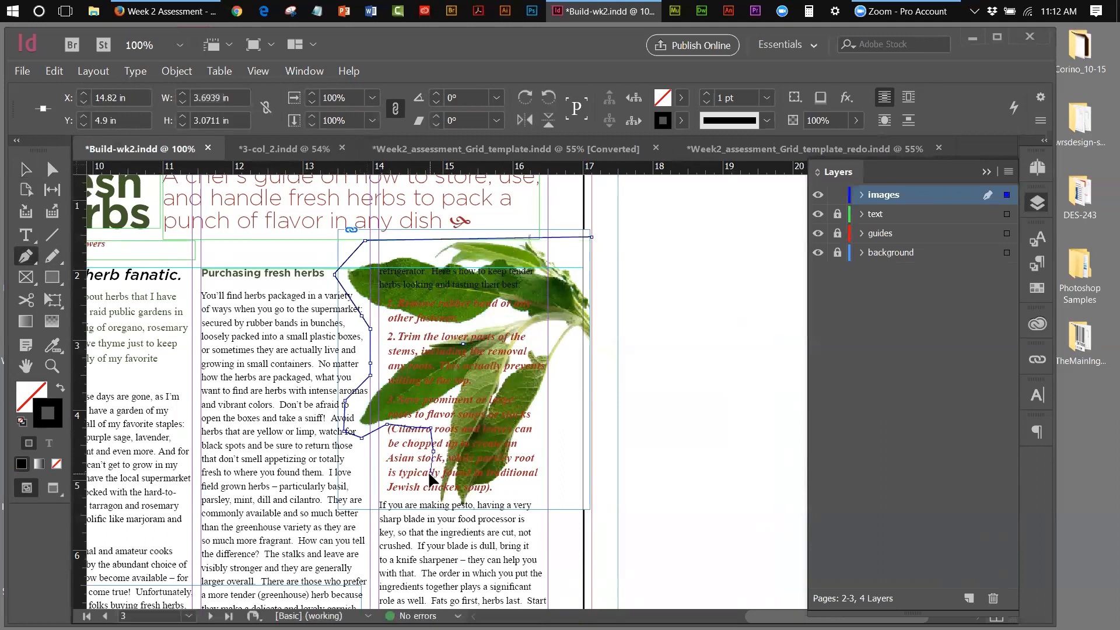
pyautogui.click(427, 493)
pyautogui.click(447, 511)
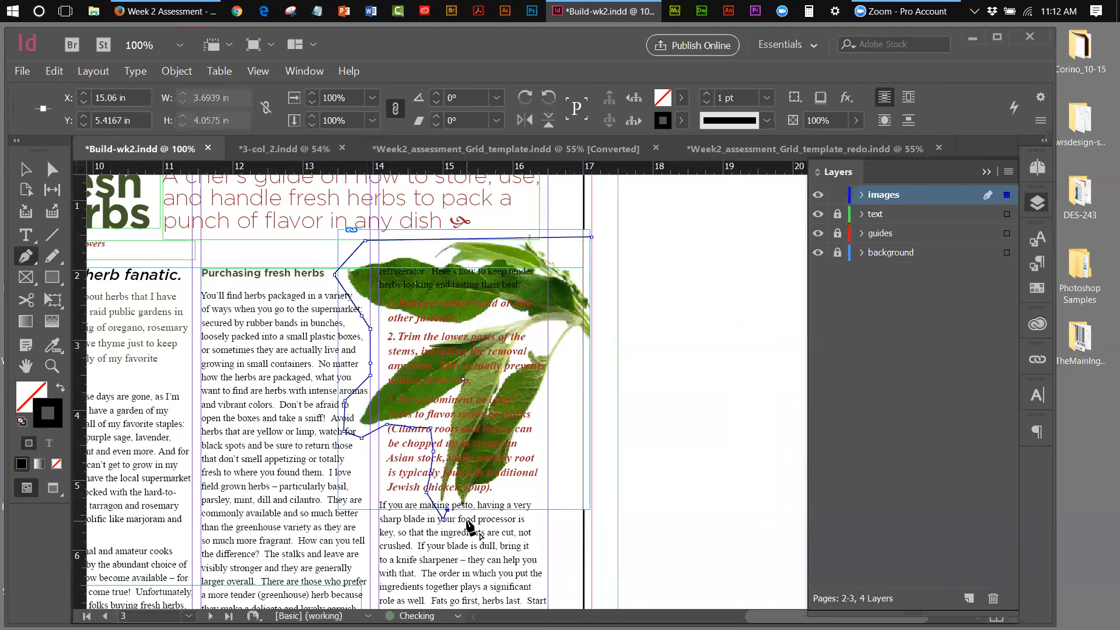
pyautogui.click(464, 517)
pyautogui.click(480, 505)
pyautogui.click(513, 493)
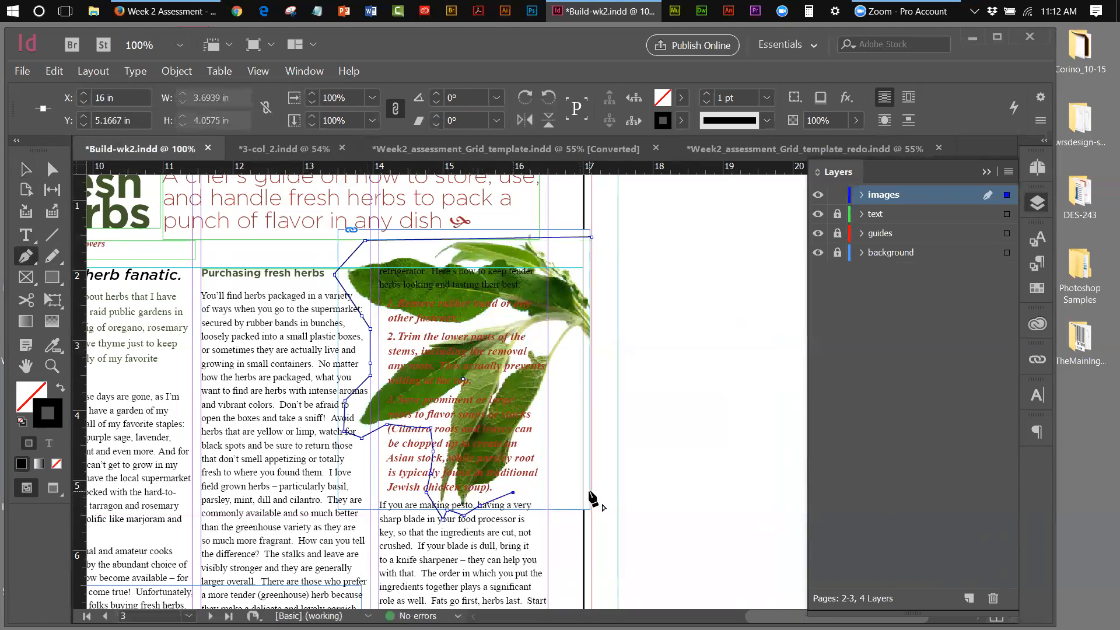
pyautogui.click(592, 491)
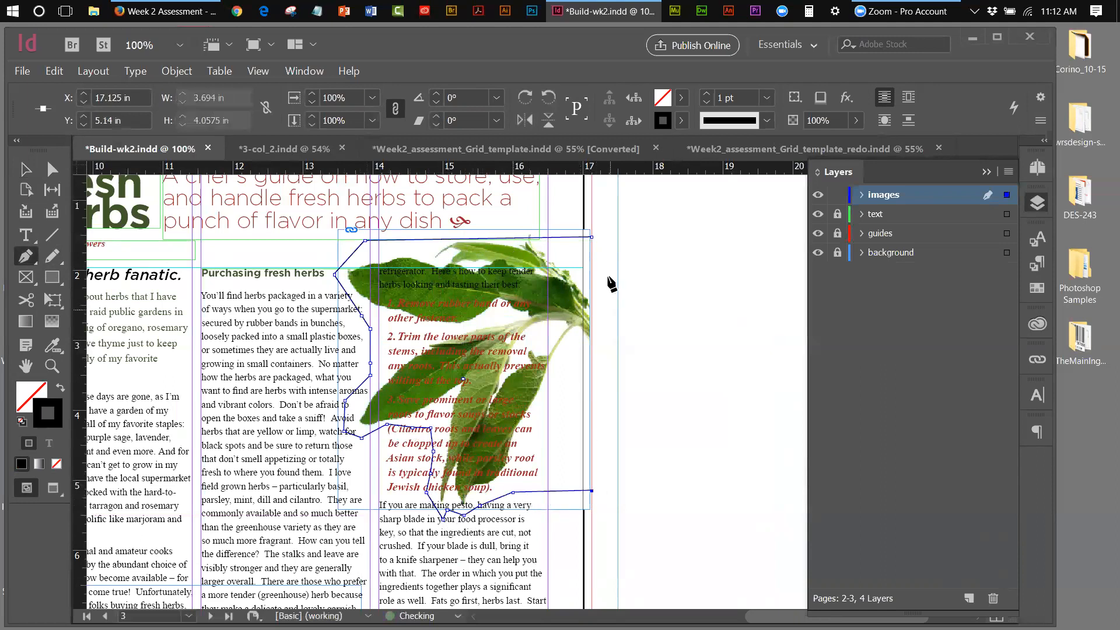
pyautogui.click(592, 238)
# Move the sage outline's anchor points so it hugs the leaves' left and lower edges
pyautogui.press('v')
pyautogui.click(657, 272)
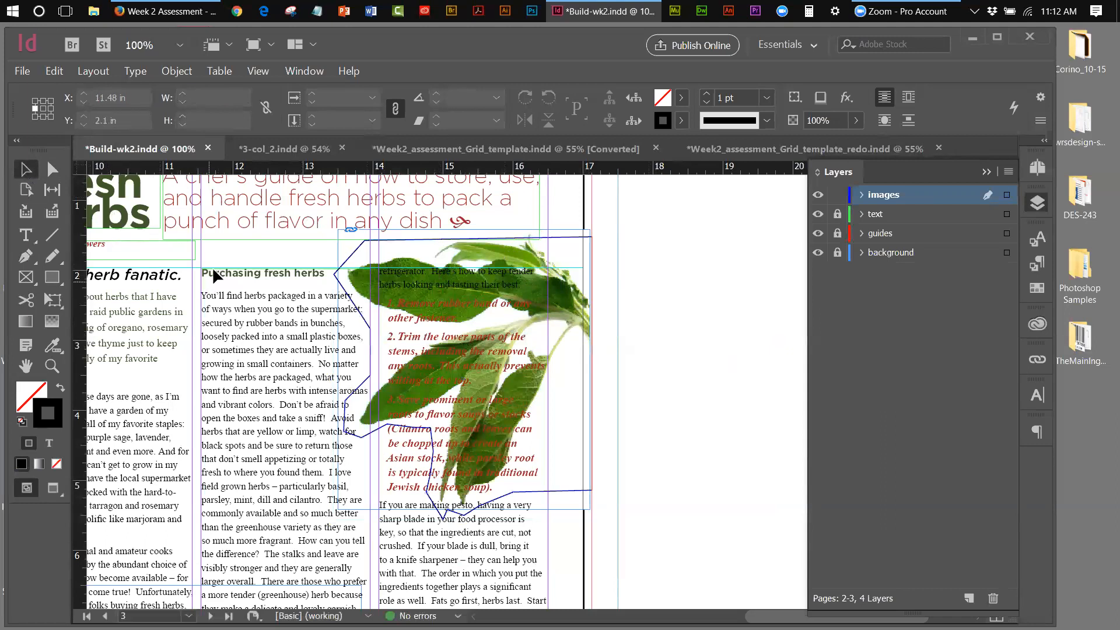
pyautogui.click(57, 170)
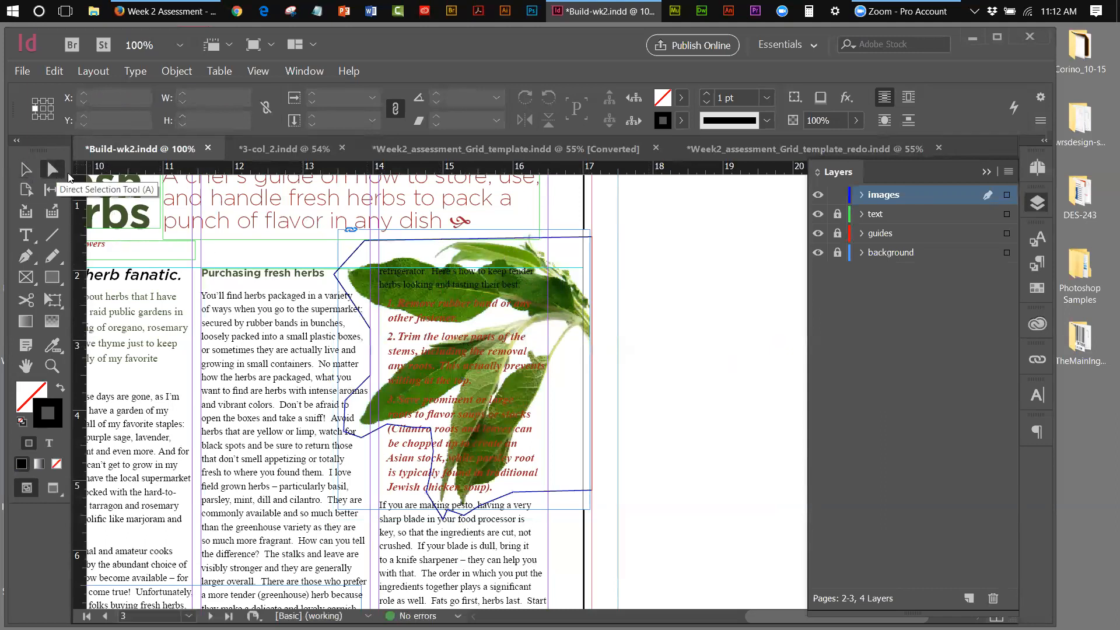
pyautogui.click(370, 329)
pyautogui.moveTo(374, 334); pyautogui.dragTo(373, 324)
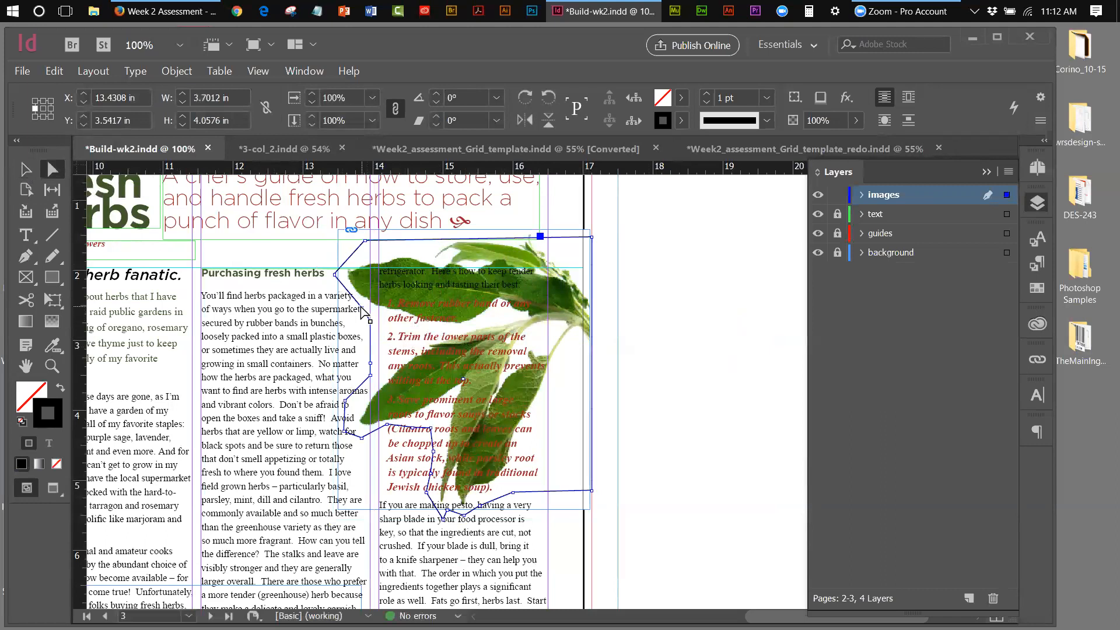
pyautogui.moveTo(362, 311); pyautogui.dragTo(351, 305)
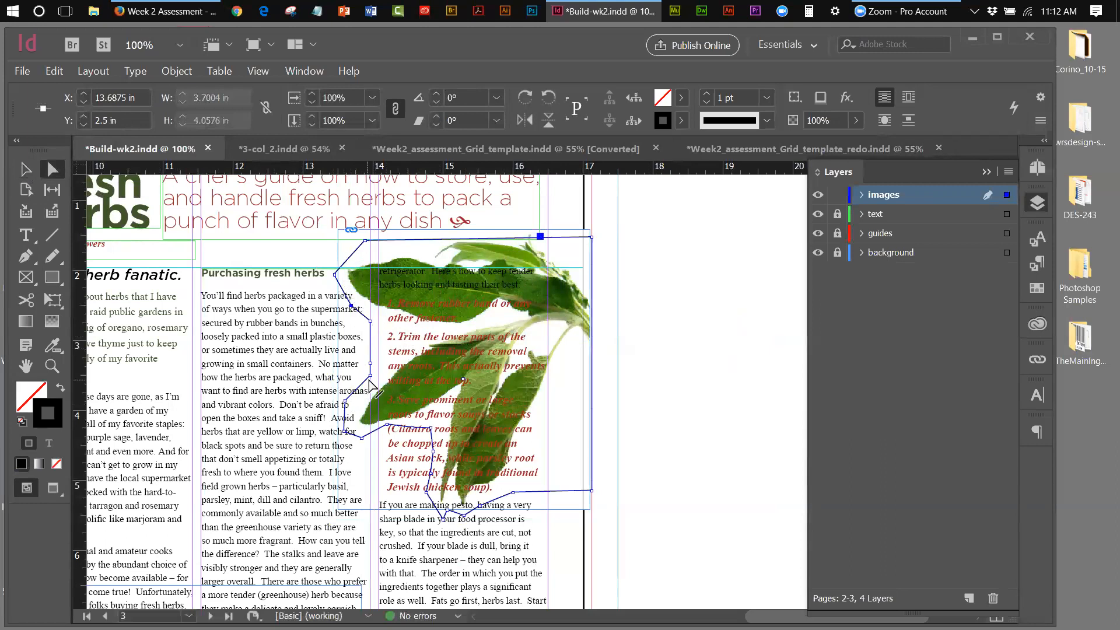
pyautogui.click(370, 377)
pyautogui.moveTo(348, 408); pyautogui.dragTo(388, 428)
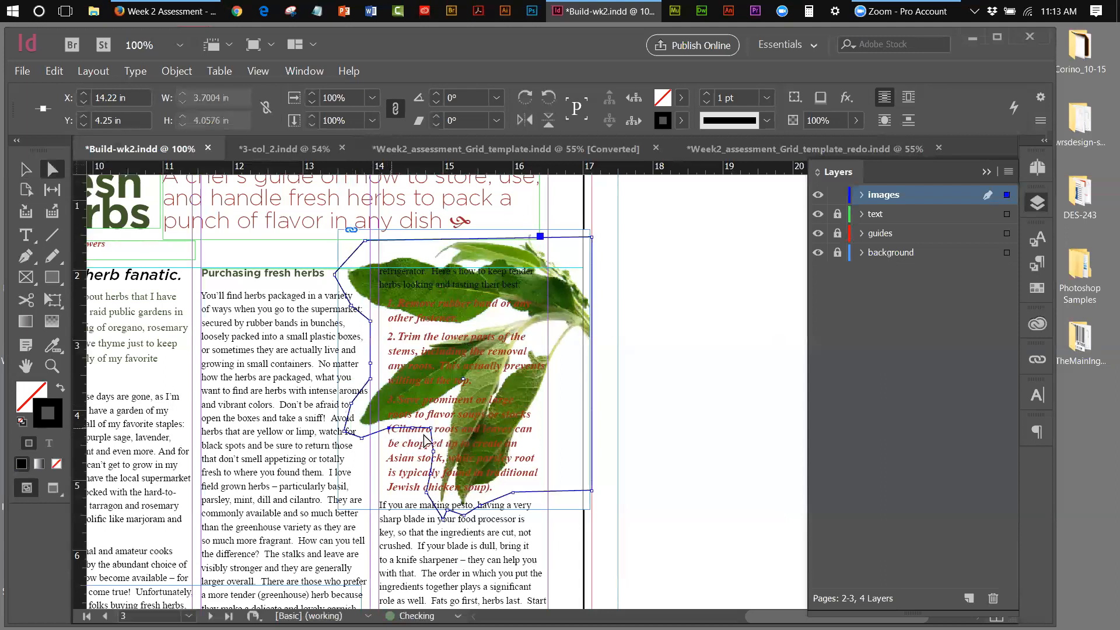
pyautogui.click(432, 430)
pyautogui.moveTo(432, 432); pyautogui.dragTo(435, 425)
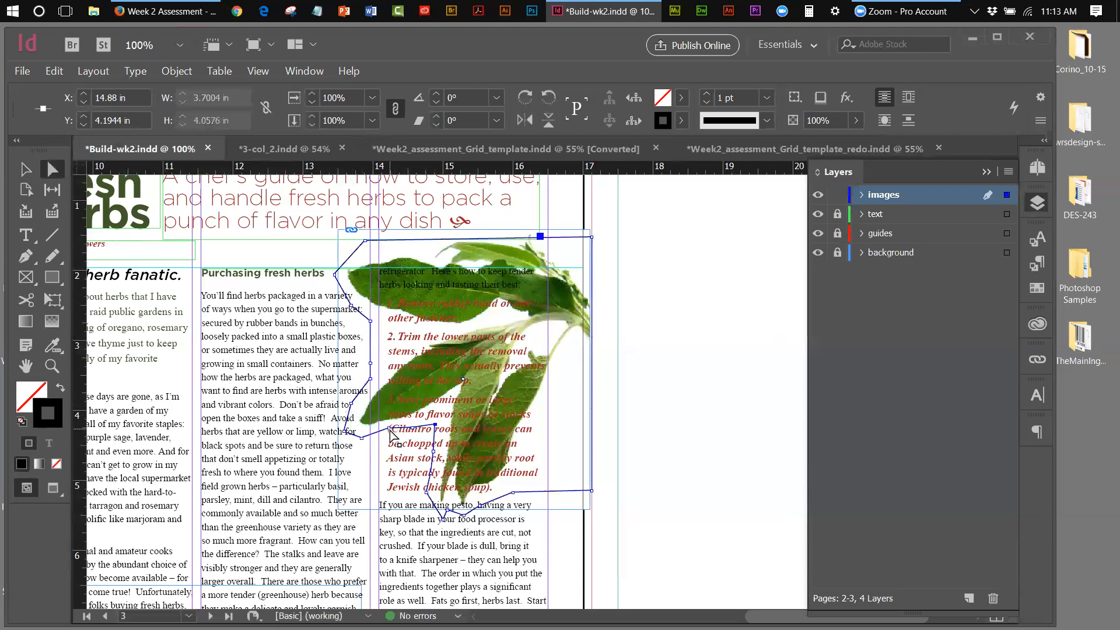
pyautogui.moveTo(389, 430); pyautogui.dragTo(389, 433)
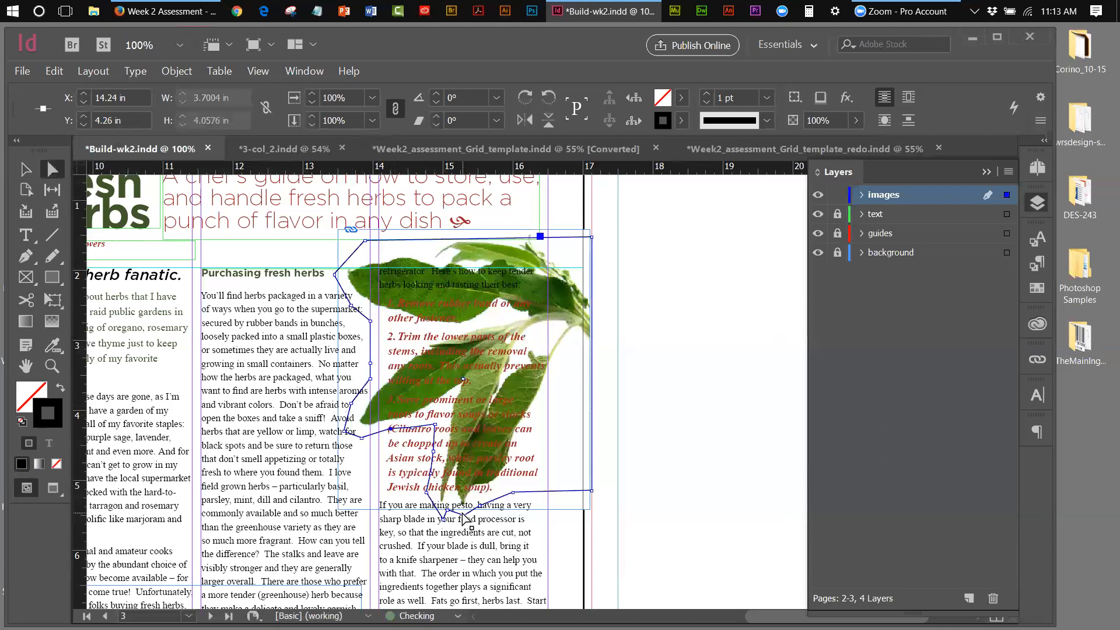
# Select the sage image frame and open the Text Wrap panel from the Window menu
pyautogui.click(25, 169)
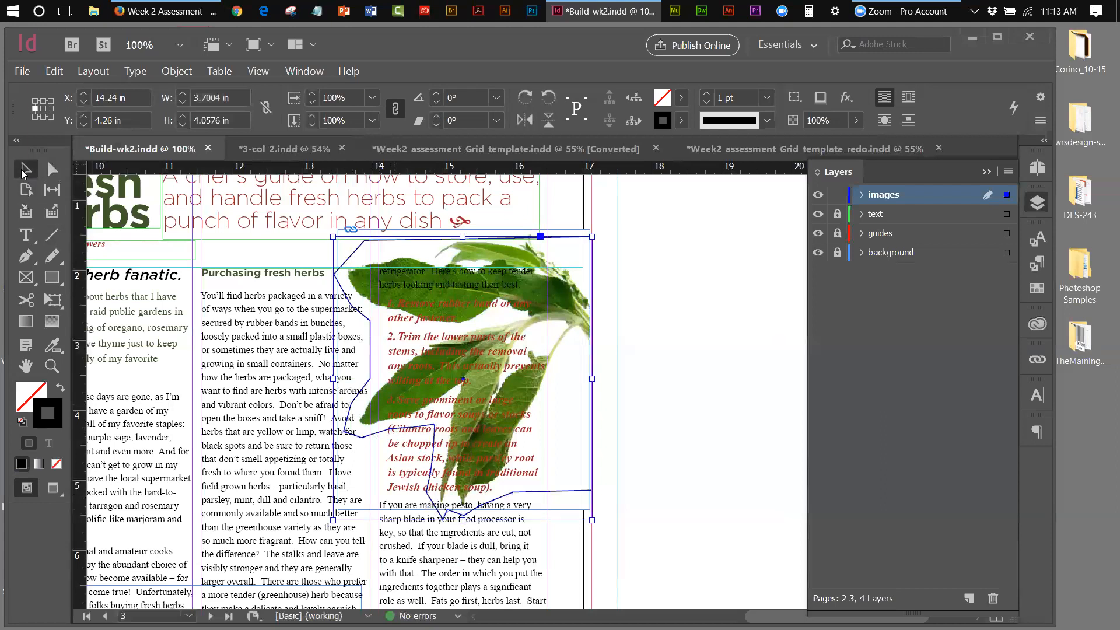
pyautogui.click(688, 316)
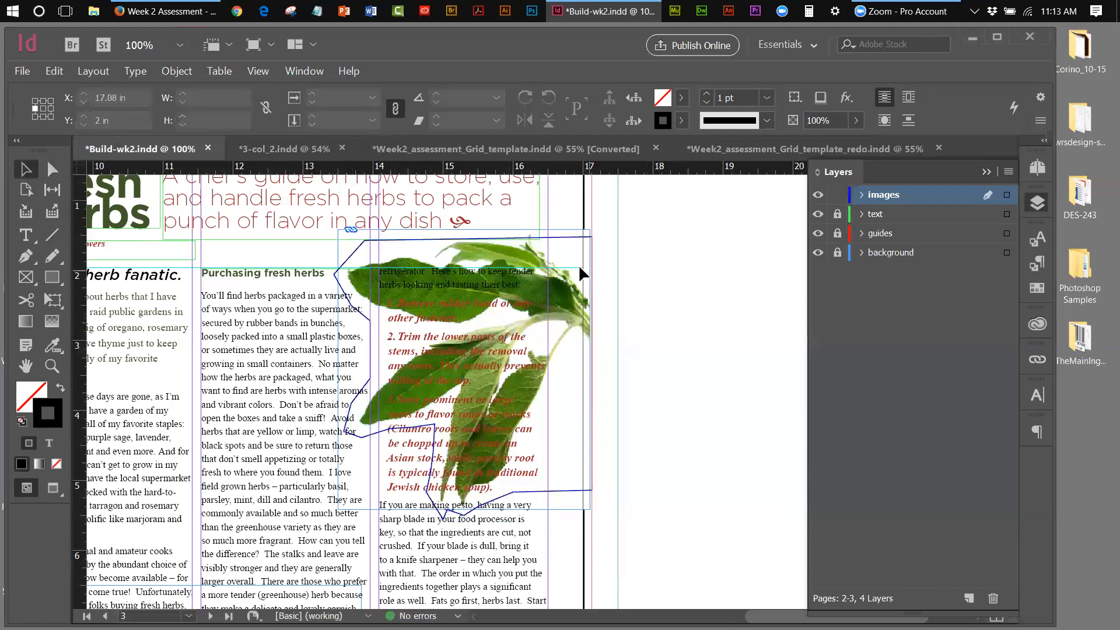
pyautogui.click(552, 236)
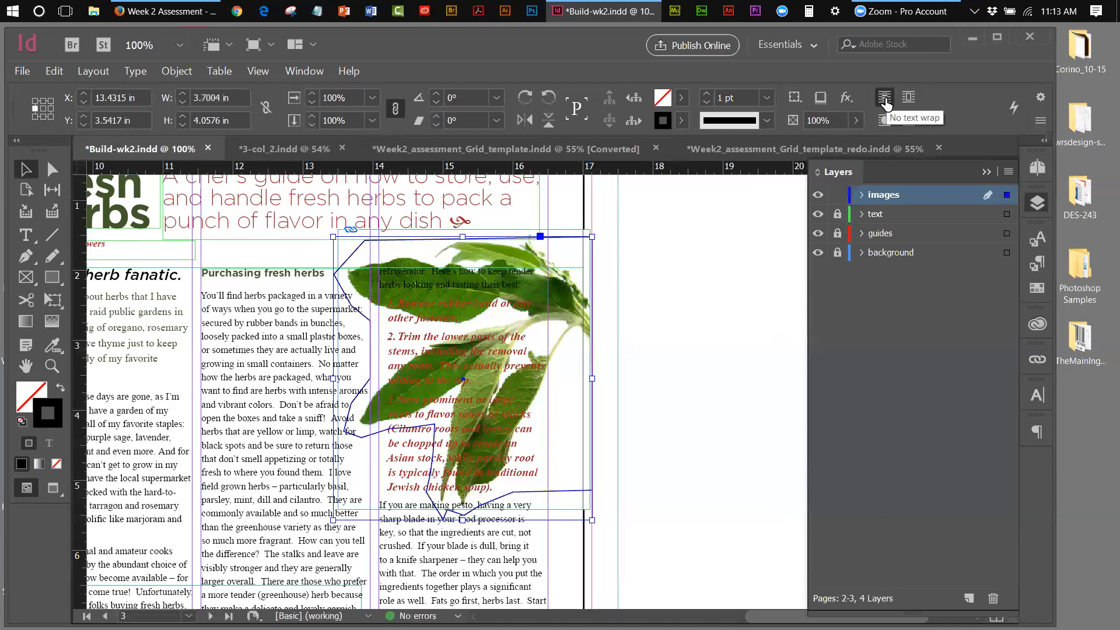
pyautogui.click(295, 74)
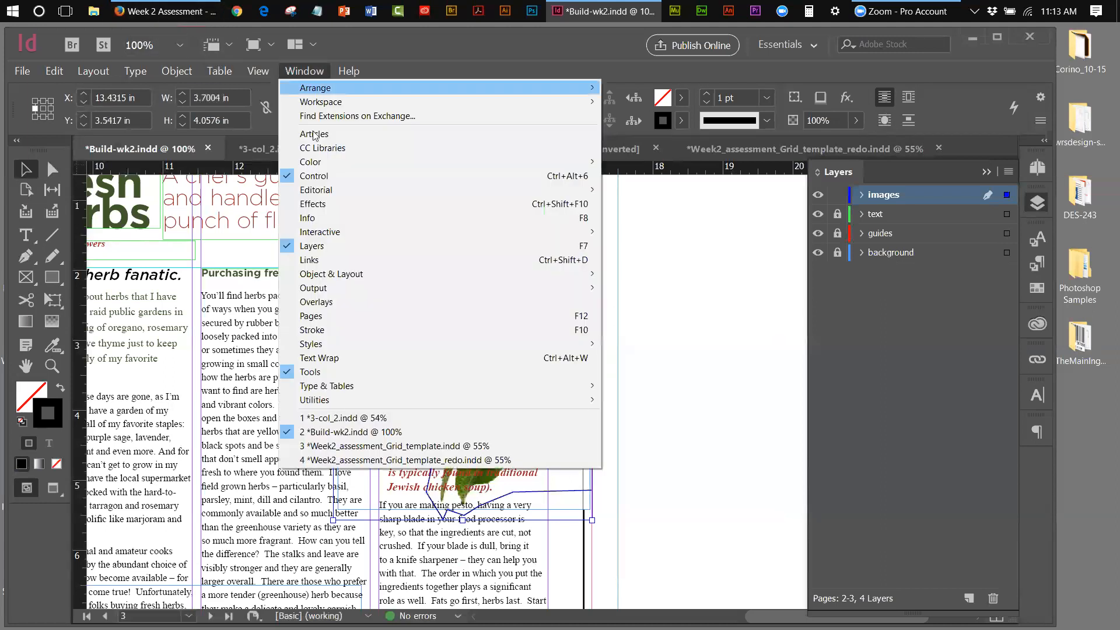
pyautogui.moveTo(324, 275)
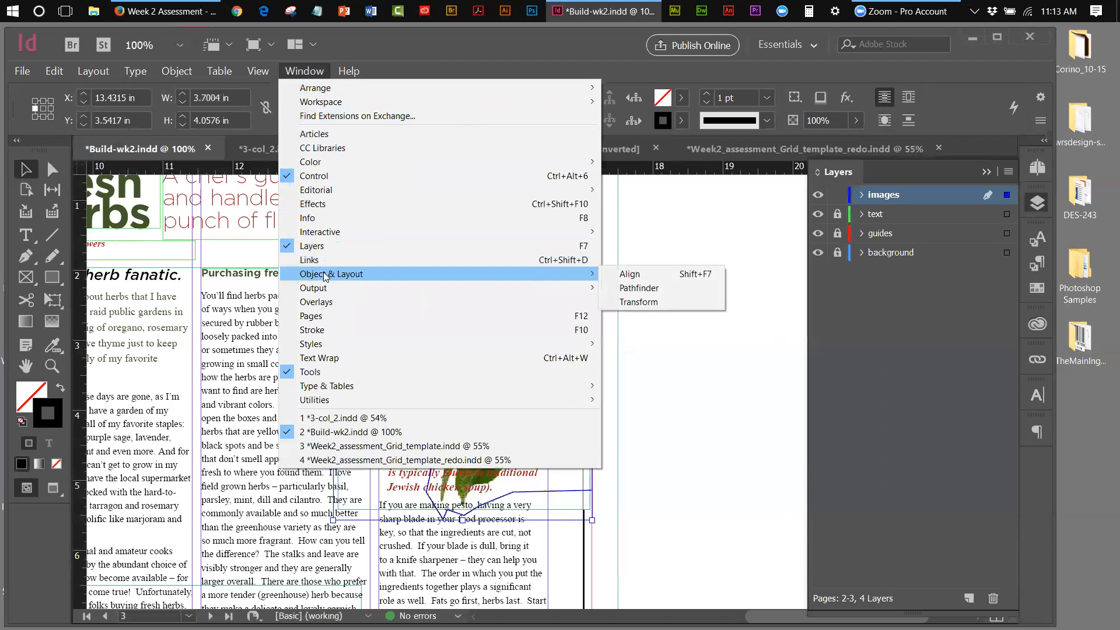
pyautogui.moveTo(125, 74)
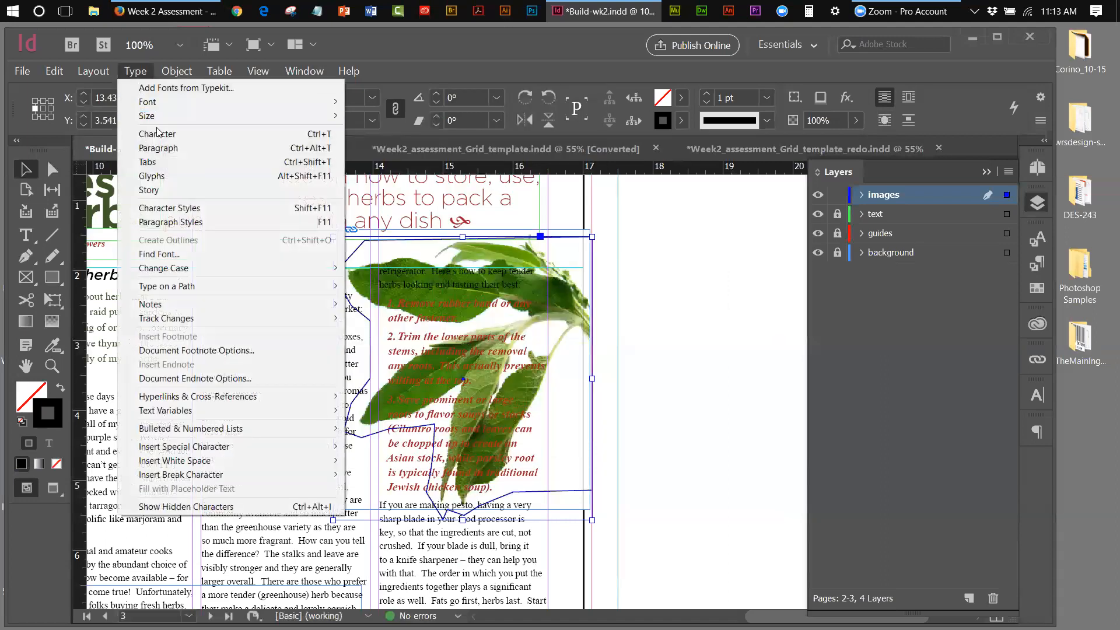
pyautogui.moveTo(293, 76)
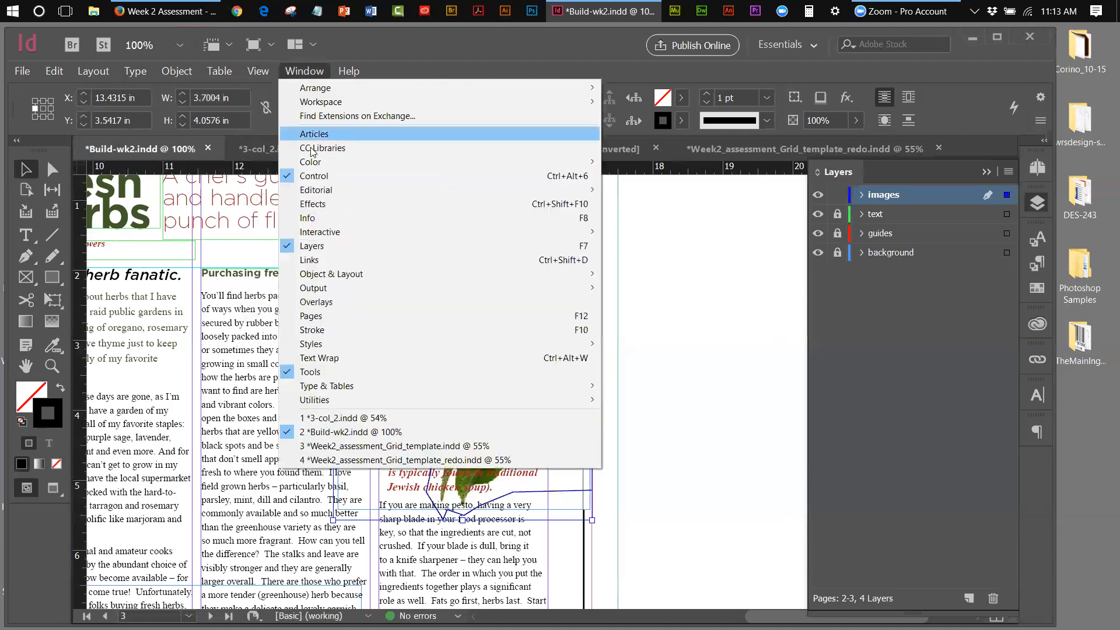
pyautogui.click(315, 357)
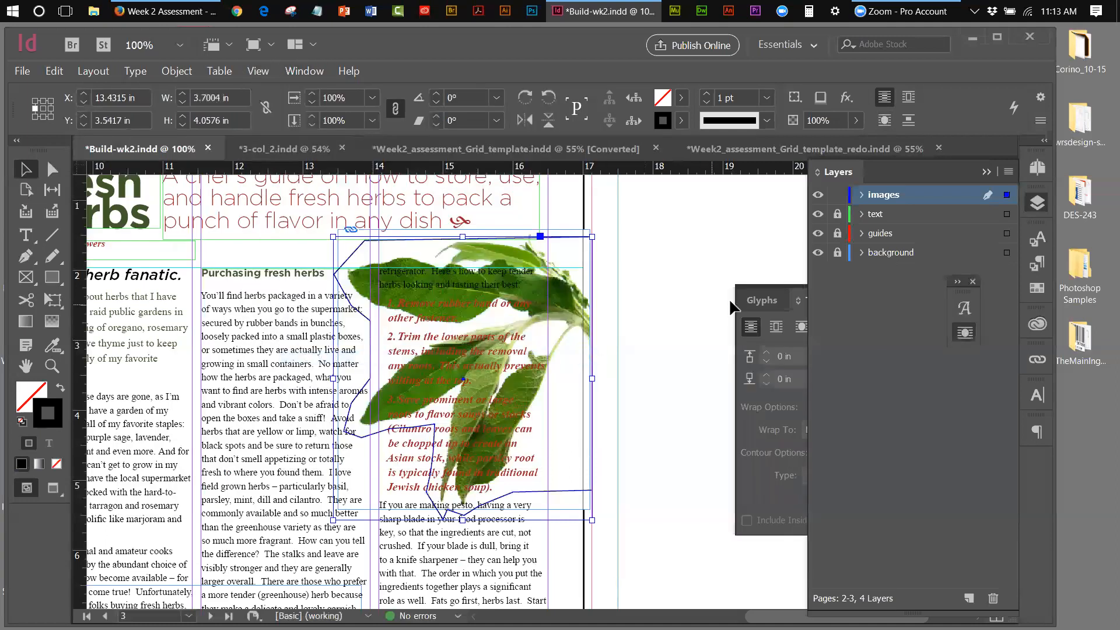
# Apply Wrap around object shape to the sage image and set its frame stroke to [None]
pyautogui.click(761, 287)
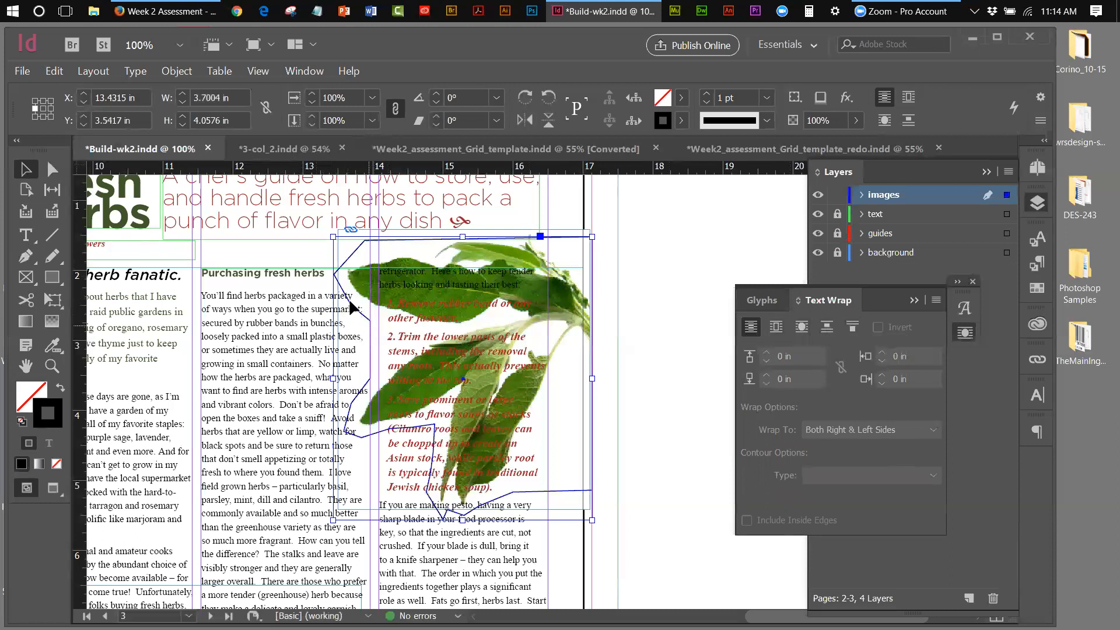
pyautogui.click(802, 329)
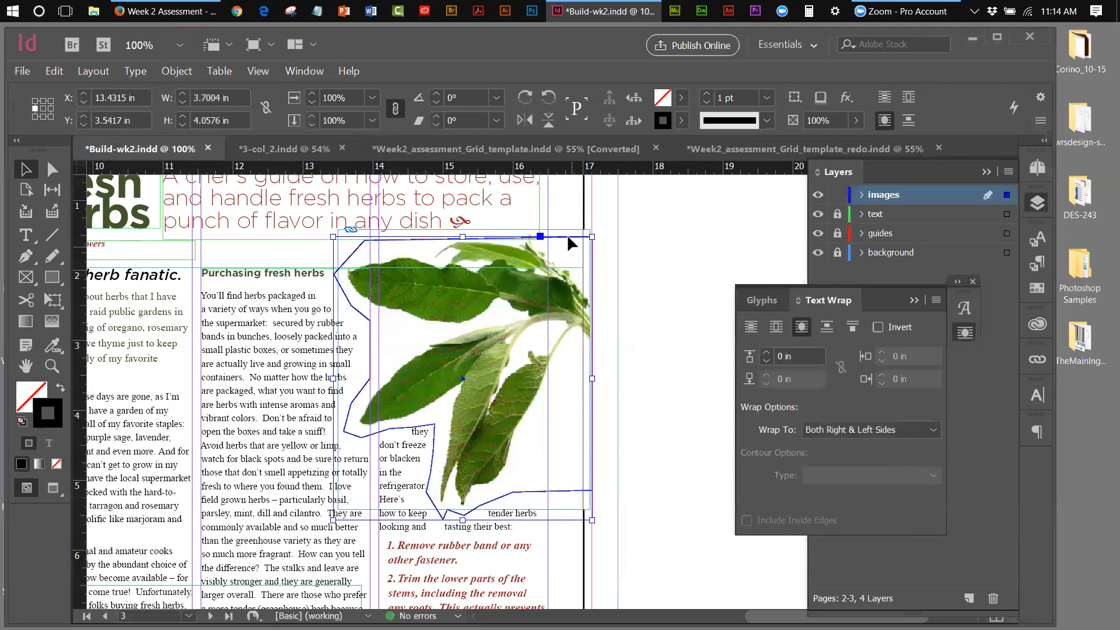
pyautogui.click(682, 121)
pyautogui.click(501, 175)
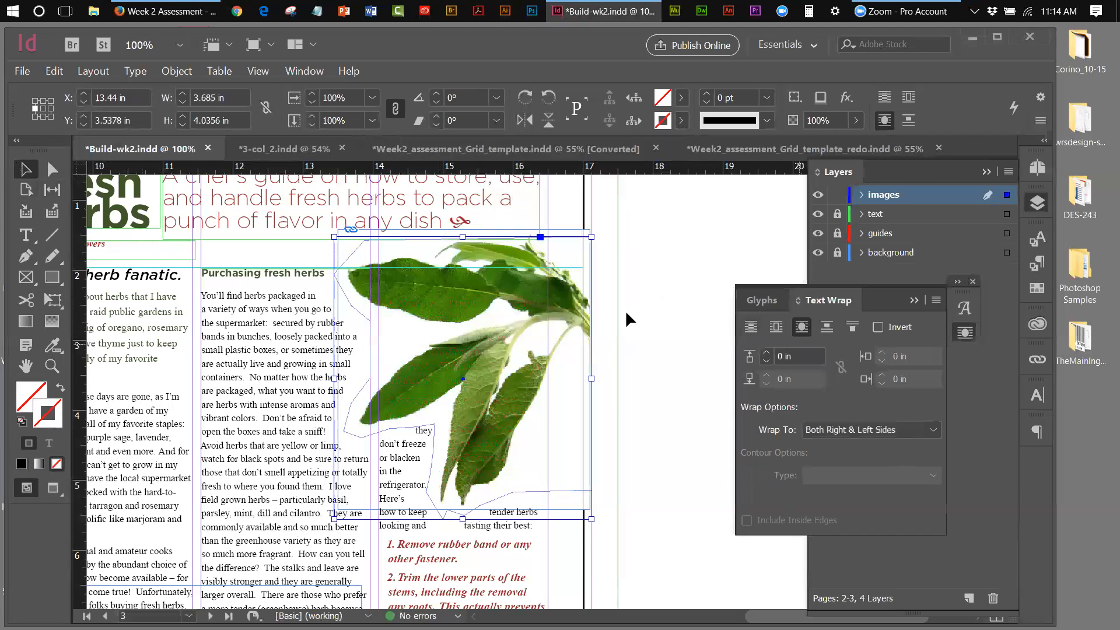
pyautogui.click(635, 304)
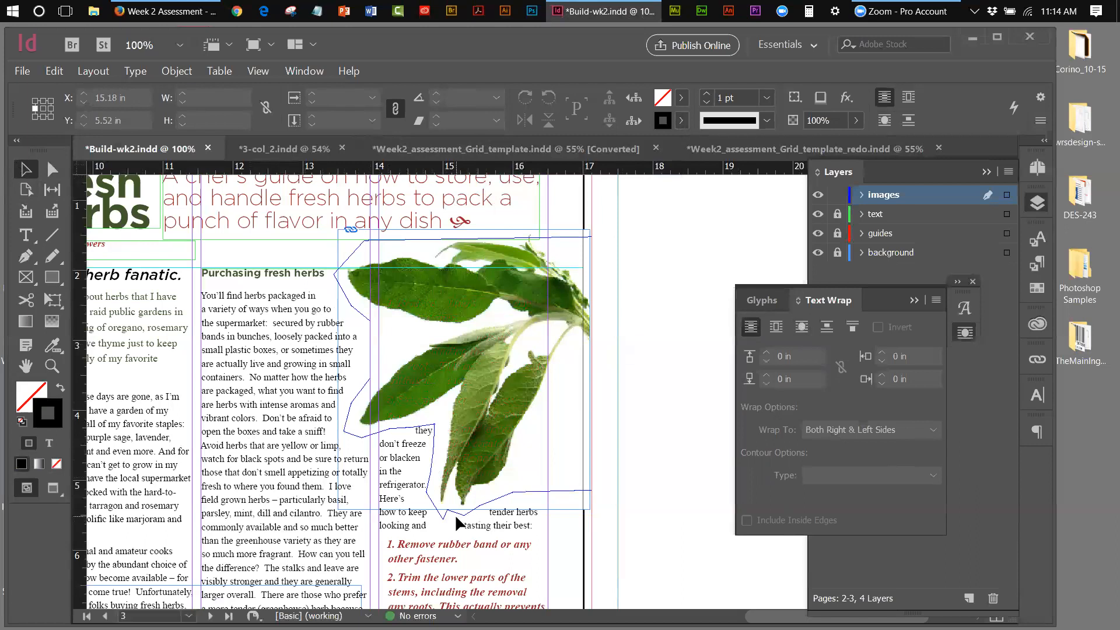
# Reshape the wrap-contour point near "they" so "so they" fits on one line
pyautogui.click(52, 170)
pyautogui.click(436, 432)
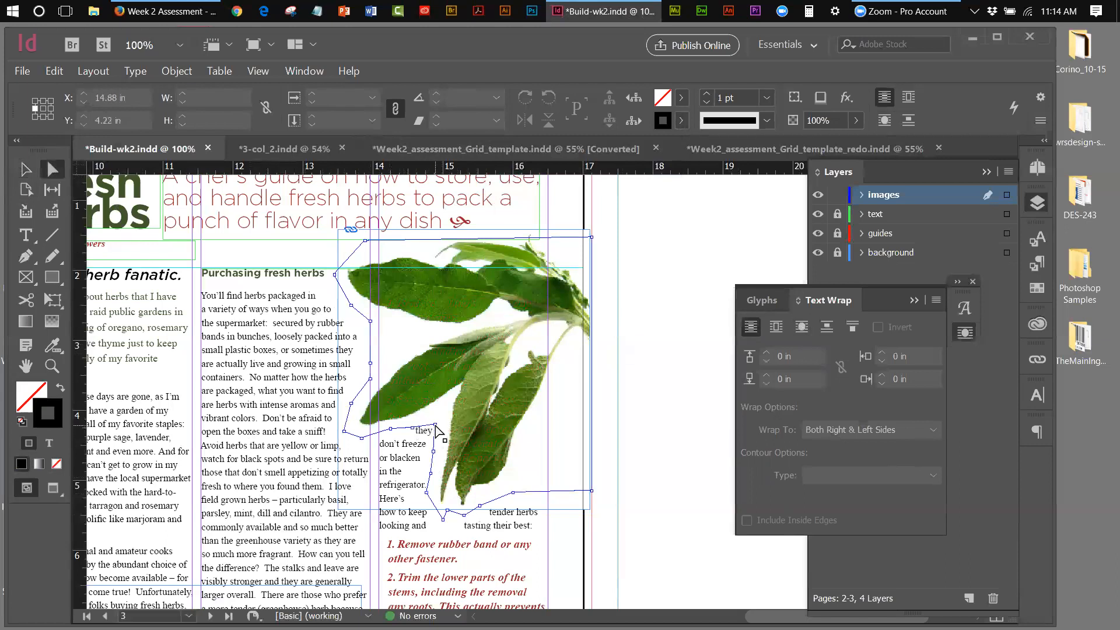
pyautogui.click(437, 431)
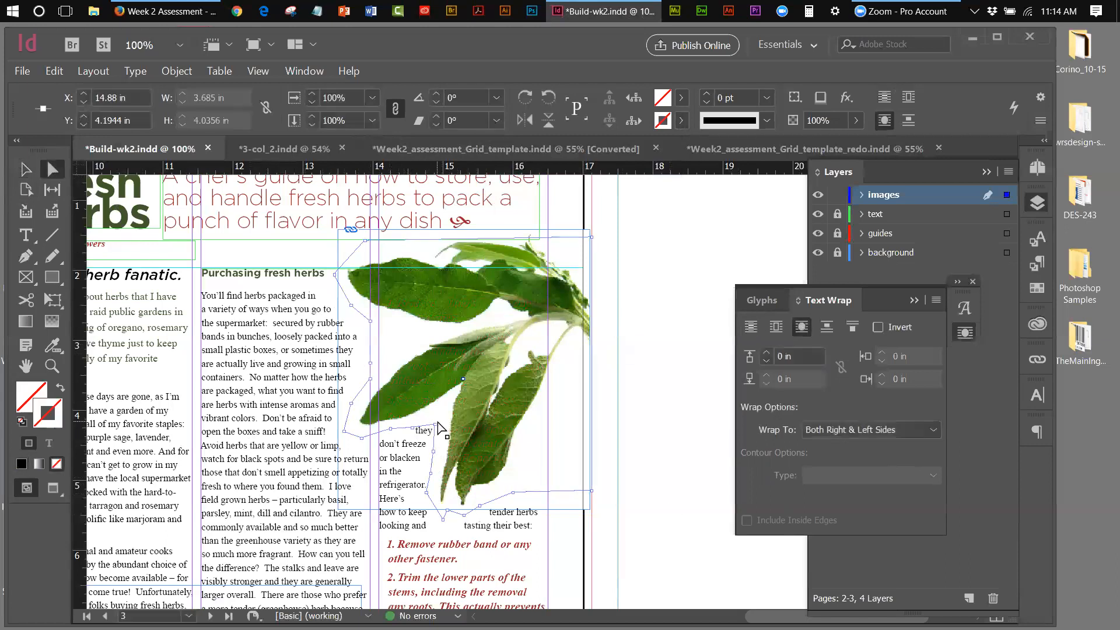
pyautogui.press('Down')
pyautogui.press('Down')
pyautogui.press('Down')
pyautogui.press('Down')
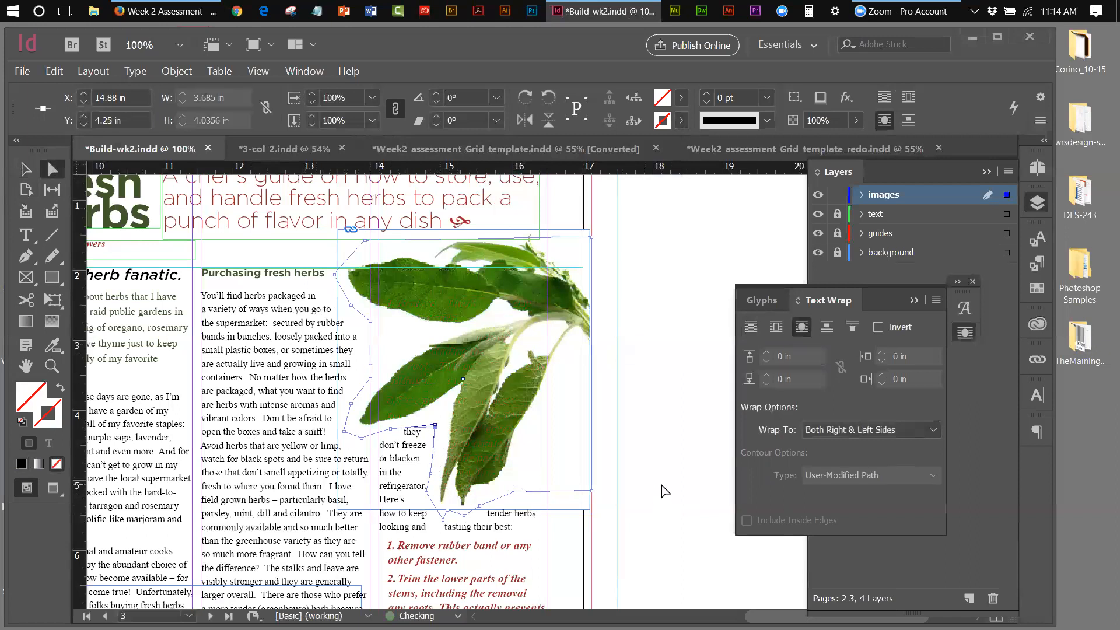
pyautogui.press('Down')
pyautogui.press('Down')
pyautogui.press('Down')
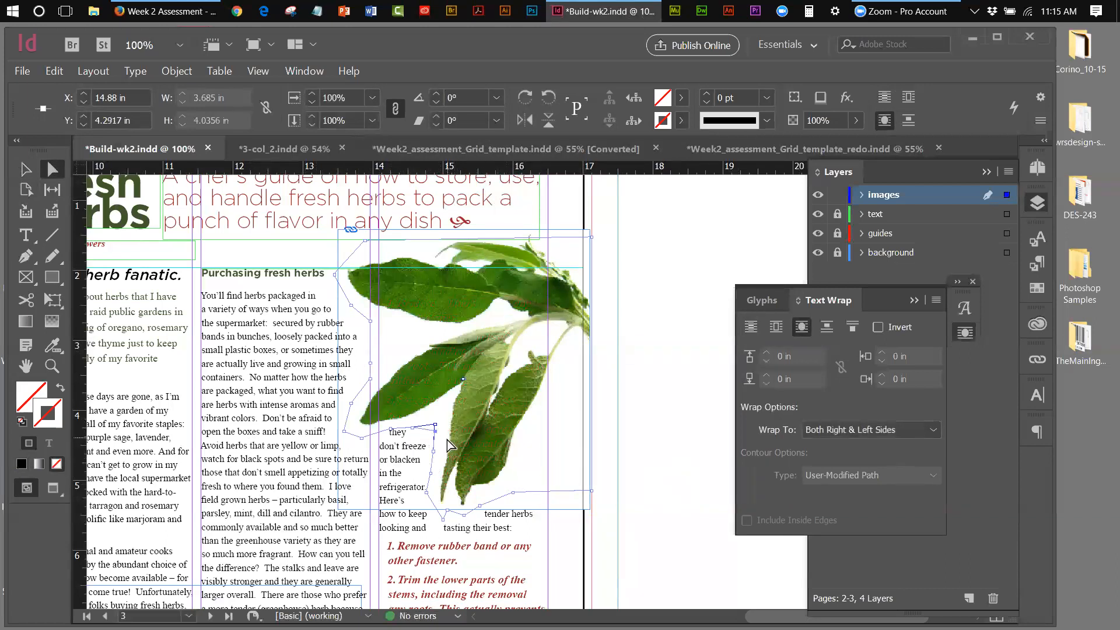
pyautogui.click(680, 422)
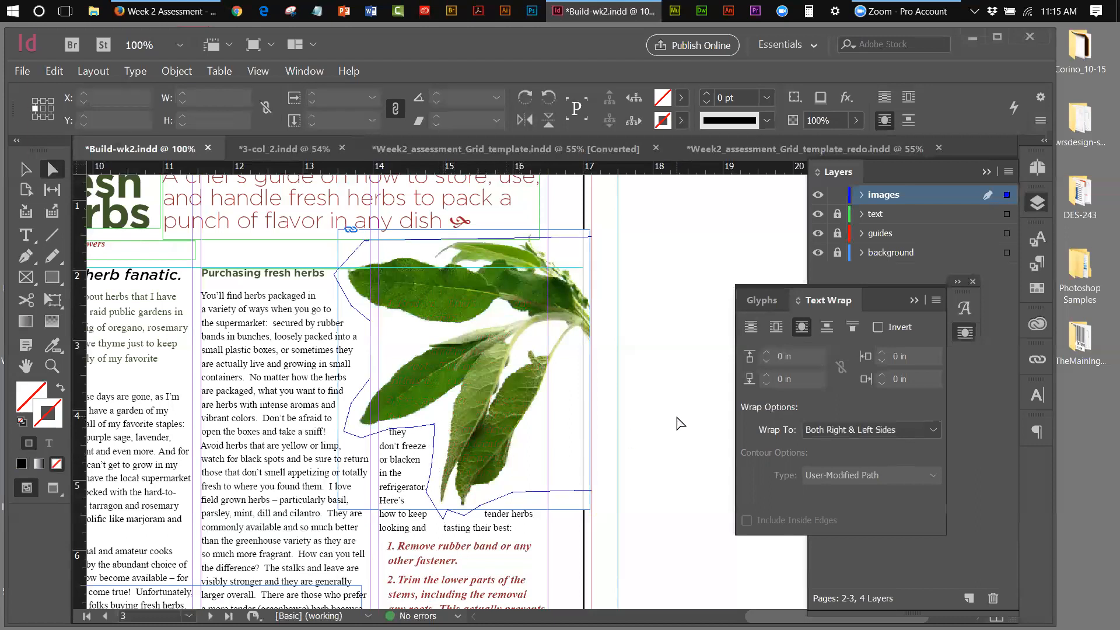
pyautogui.click(387, 439)
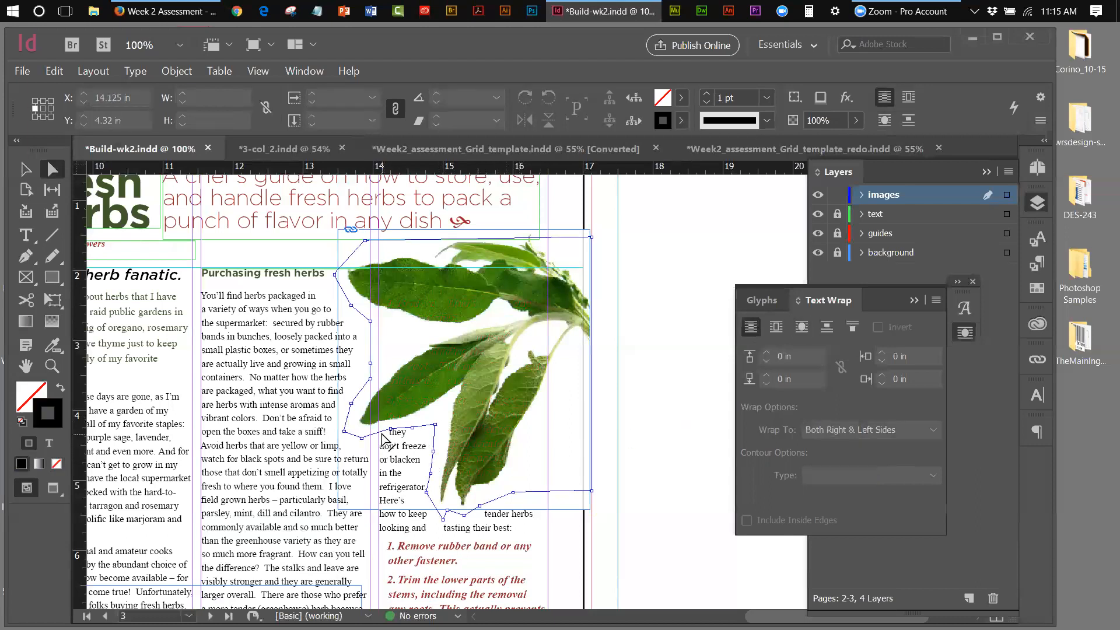
pyautogui.click(391, 429)
pyautogui.click(391, 432)
pyautogui.moveTo(391, 432)
pyautogui.mouseDown()
pyautogui.moveTo(382, 434)
pyautogui.moveTo(390, 424)
pyautogui.mouseUp()
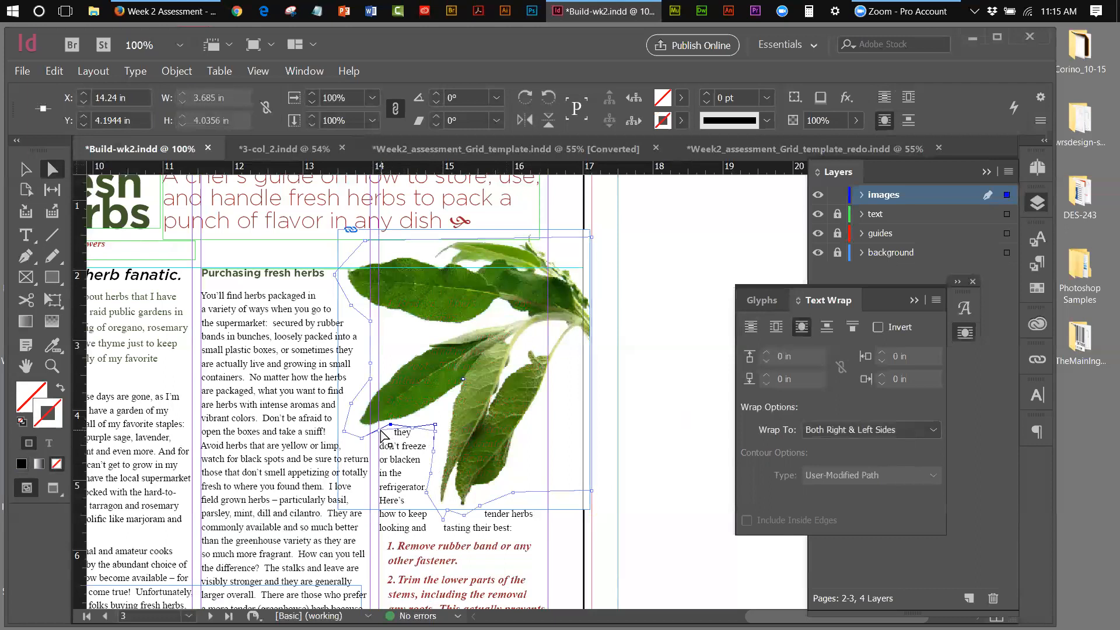
pyautogui.moveTo(382, 435); pyautogui.dragTo(382, 434)
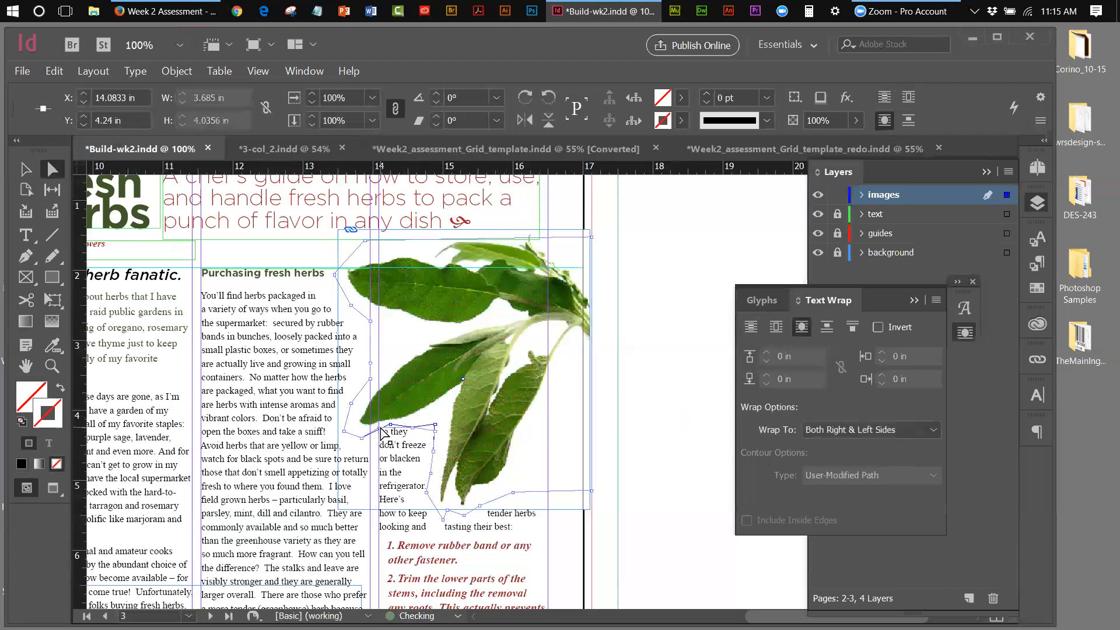
pyautogui.click(653, 461)
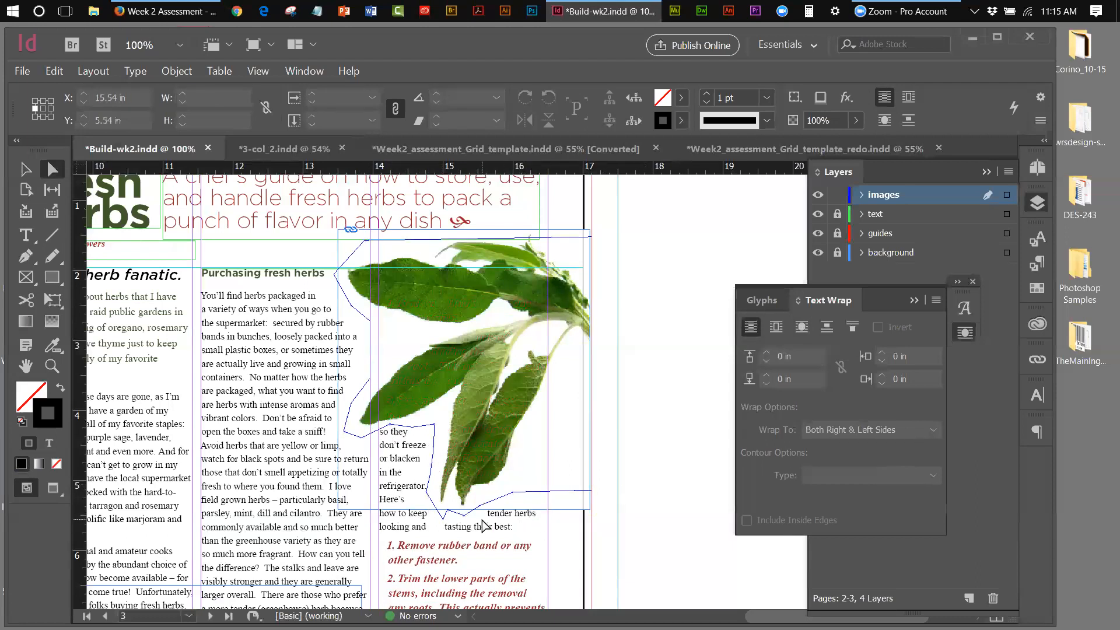
# Nudge the sage wrap contour's bottom points down three steps
pyautogui.click(513, 494)
pyautogui.click(513, 494)
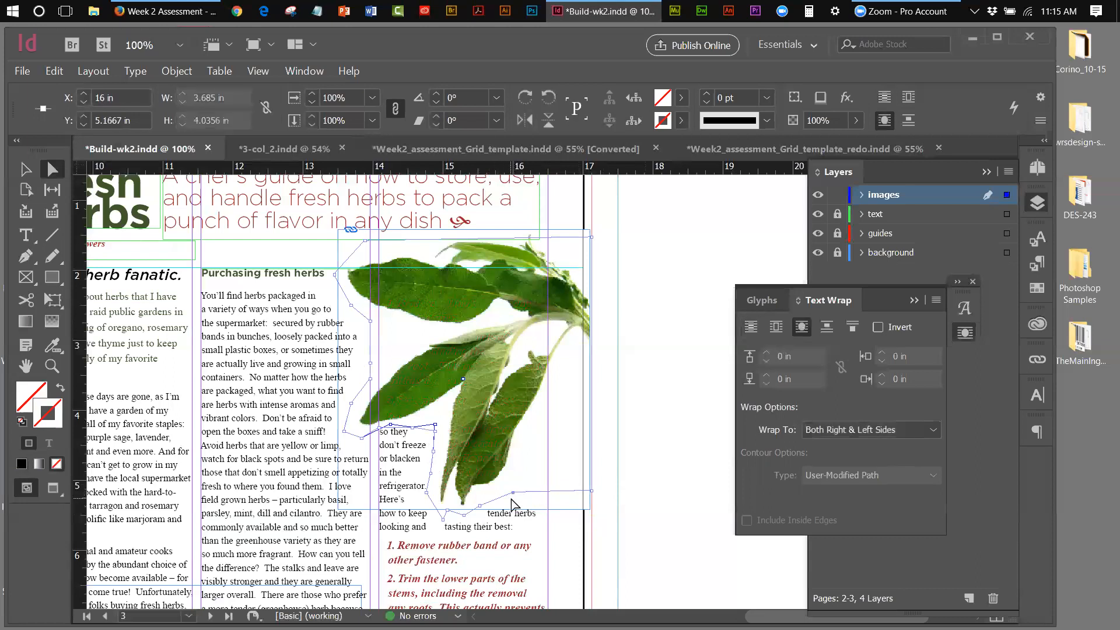
pyautogui.click(482, 507)
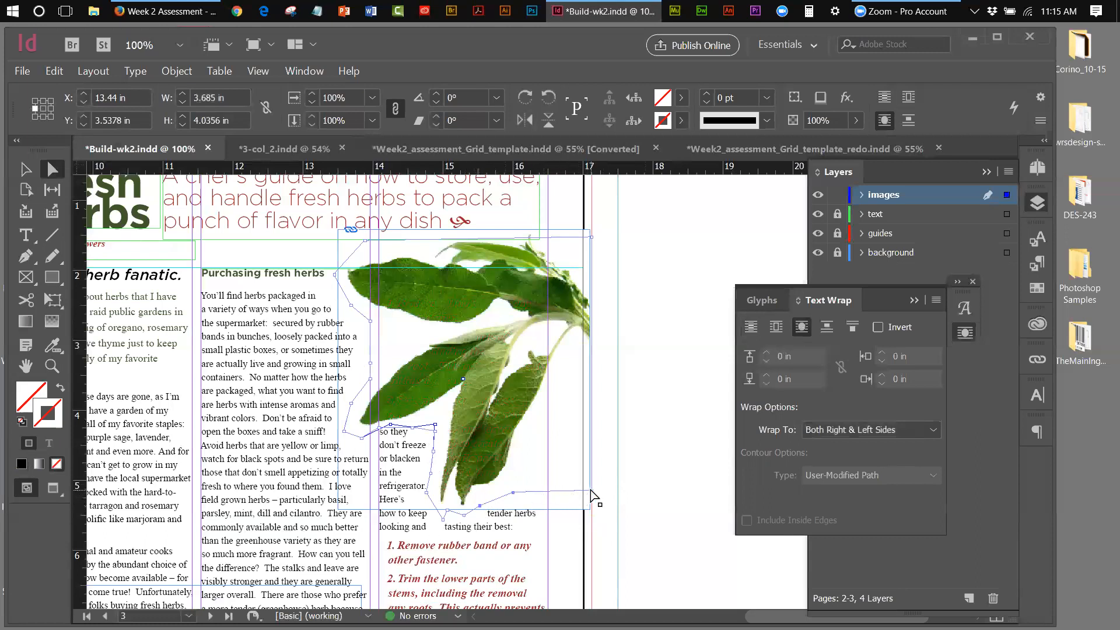
pyautogui.press('Down')
pyautogui.press('Down')
pyautogui.press('Down')
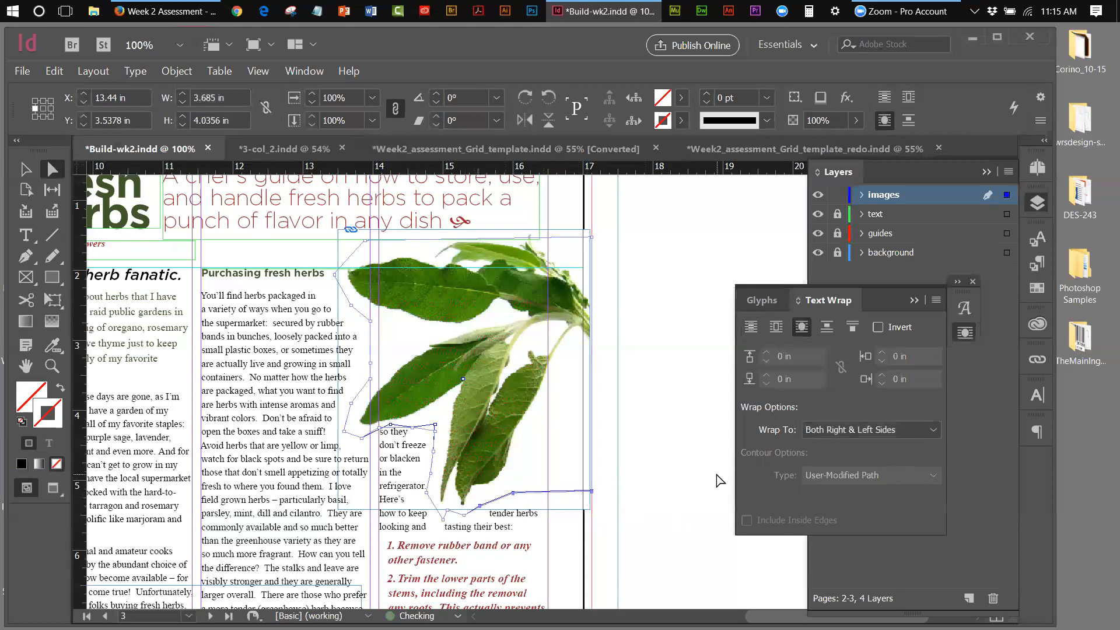
pyautogui.press('Down')
pyautogui.press('Down')
pyautogui.press('Down')
pyautogui.press('Down')
pyautogui.press('Down')
pyautogui.press('Down')
pyautogui.press('Down')
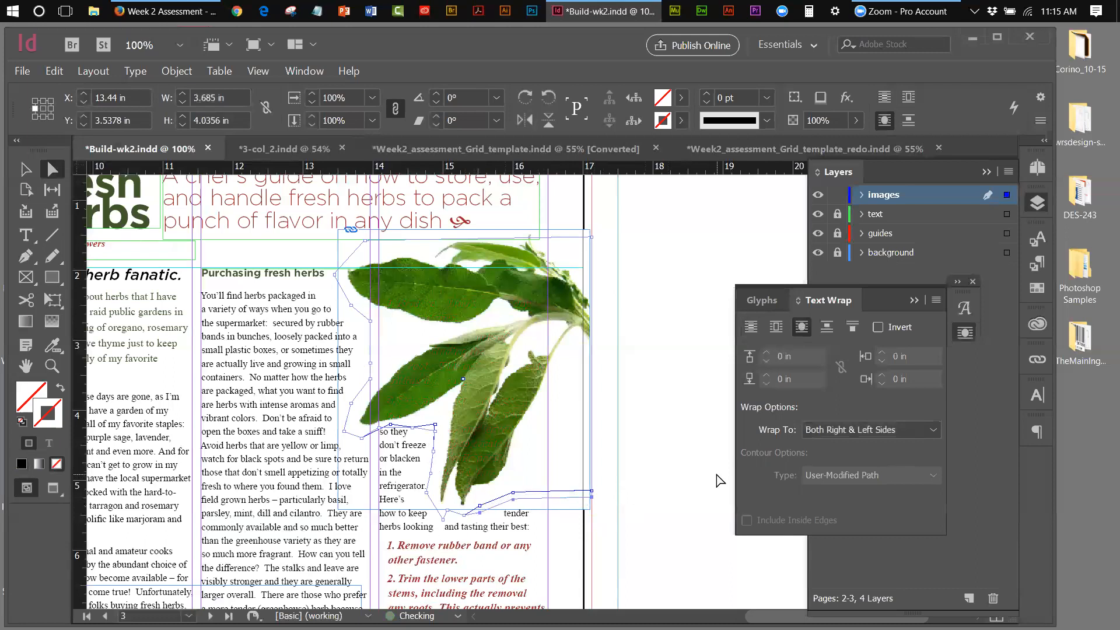
pyautogui.press('Down')
pyautogui.press('Down')
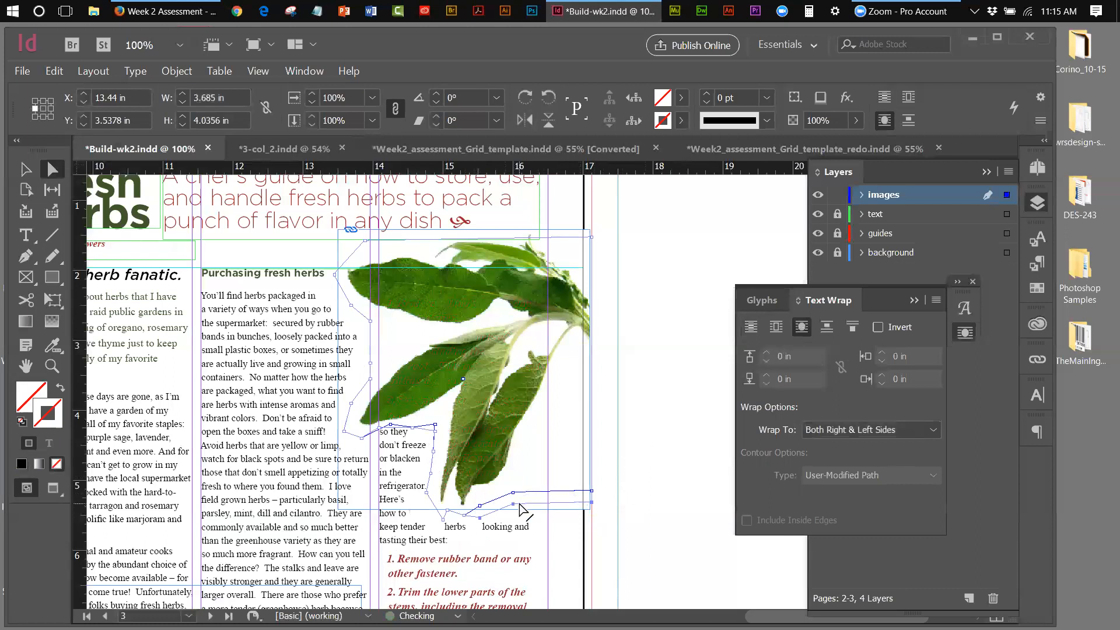
# Raise individual bottom contour points so "herbs looking and tasting their best:" runs full width
pyautogui.click(447, 522)
pyautogui.press('Up')
pyautogui.press('Up')
pyautogui.press('Up')
pyautogui.press('Up')
pyautogui.press('Up')
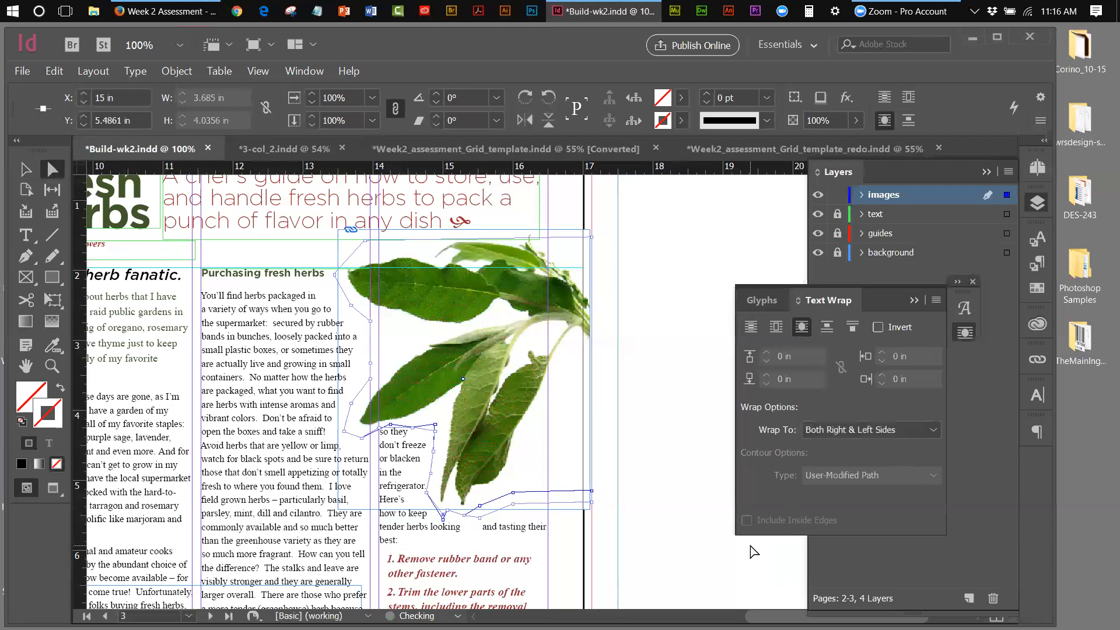
pyautogui.press('Up')
pyautogui.press('Up')
pyautogui.press('Up')
pyautogui.press('Up')
pyautogui.moveTo(442, 523); pyautogui.dragTo(443, 525)
pyautogui.press('Up')
pyautogui.press('Up')
pyautogui.press('Up')
pyautogui.press('Up')
pyautogui.press('Up')
pyautogui.press('Up')
pyautogui.click(480, 518)
pyautogui.press('Up')
pyautogui.press('Up')
pyautogui.press('Up')
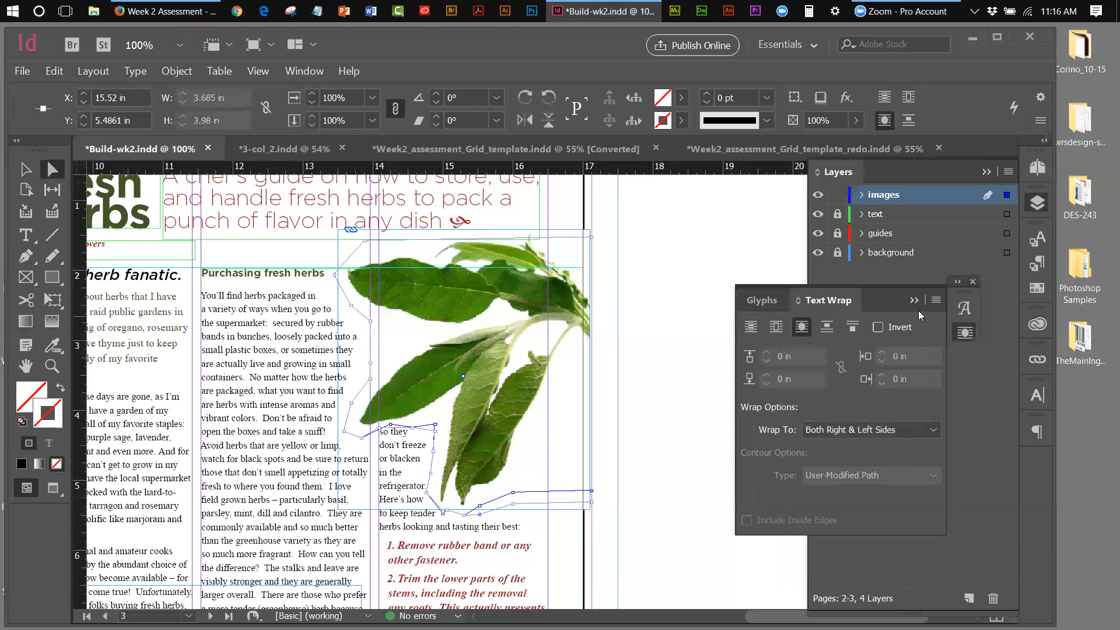
pyautogui.click(689, 312)
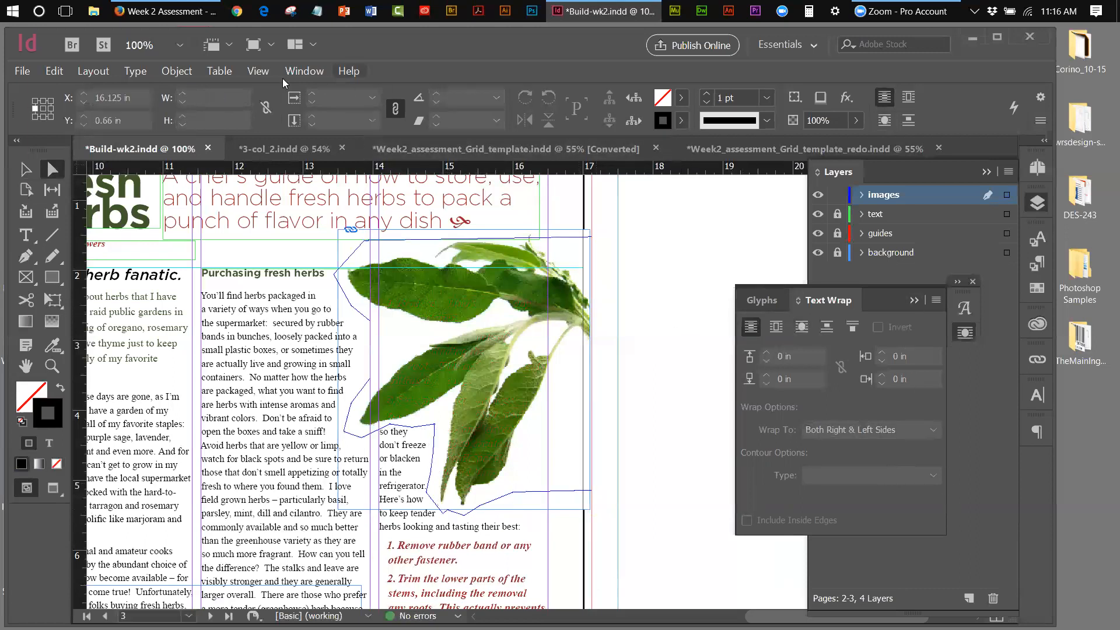
pyautogui.click(256, 71)
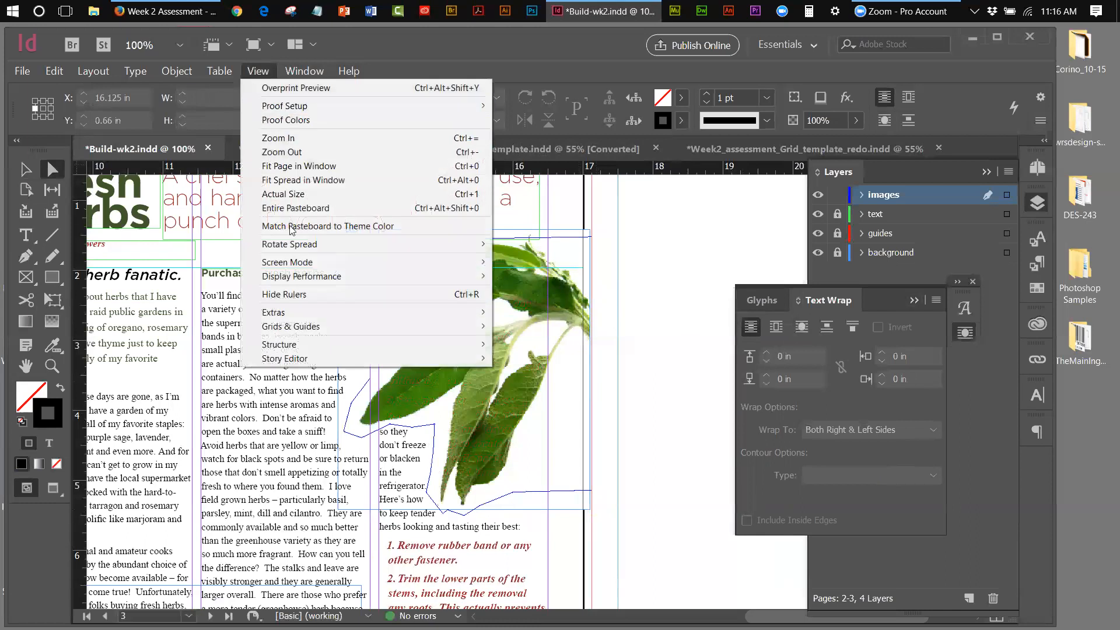
pyautogui.moveTo(292, 262)
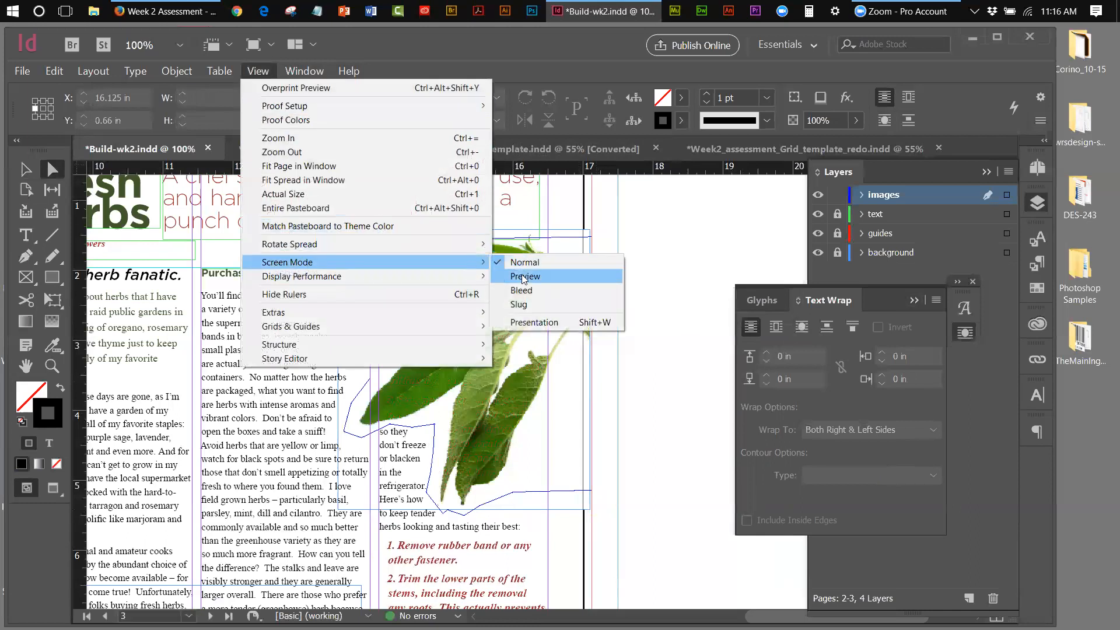
pyautogui.click(516, 277)
pyautogui.click(33, 170)
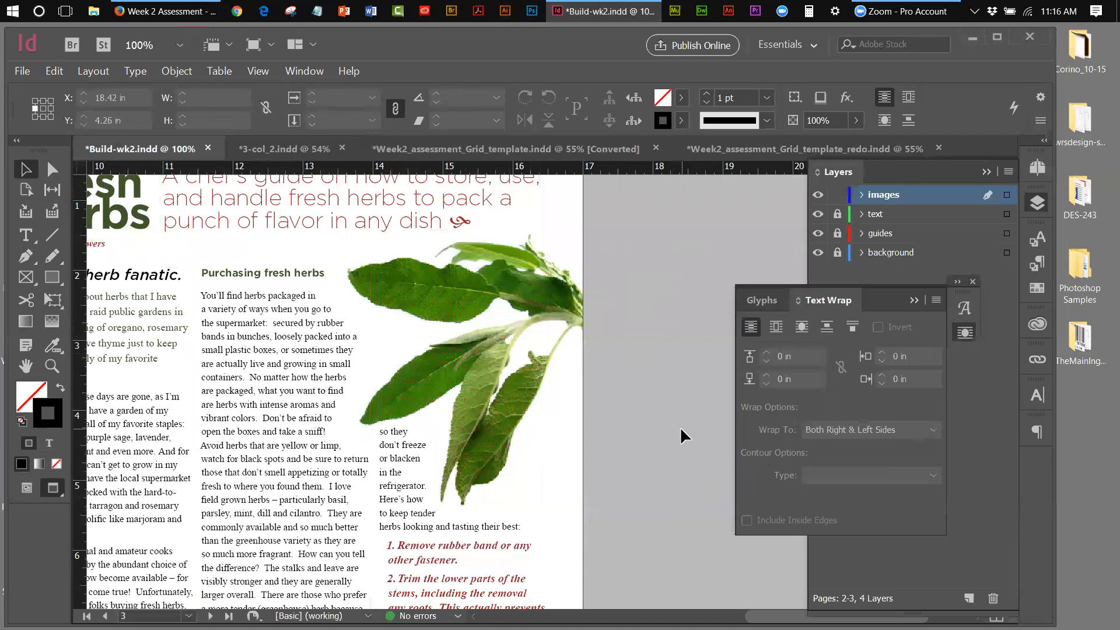
pyautogui.click(258, 71)
pyautogui.moveTo(318, 277)
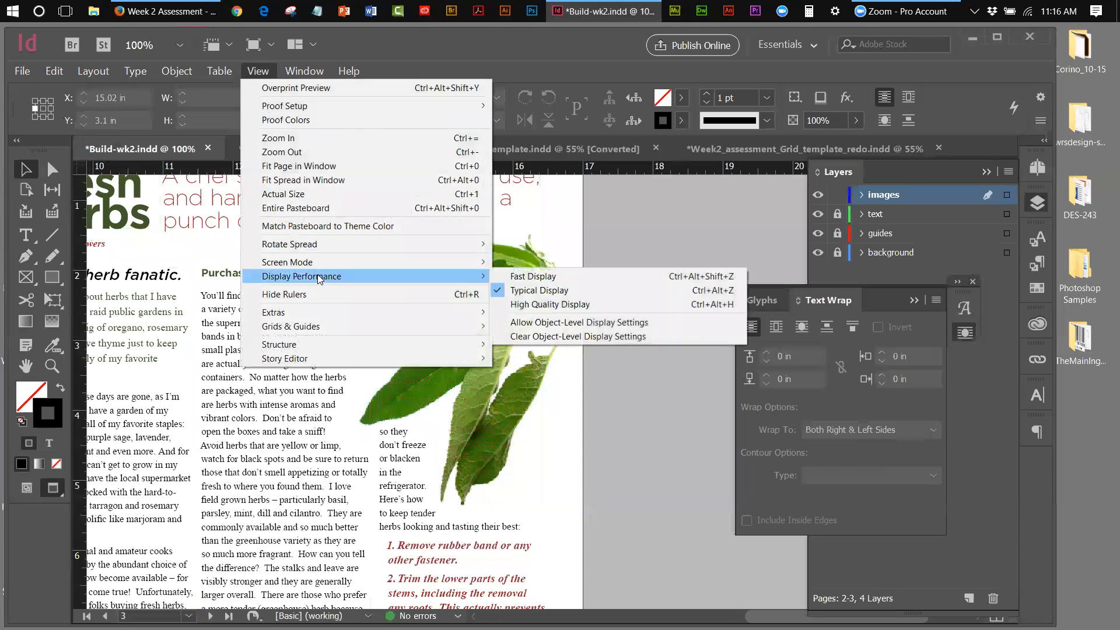
pyautogui.moveTo(485, 245)
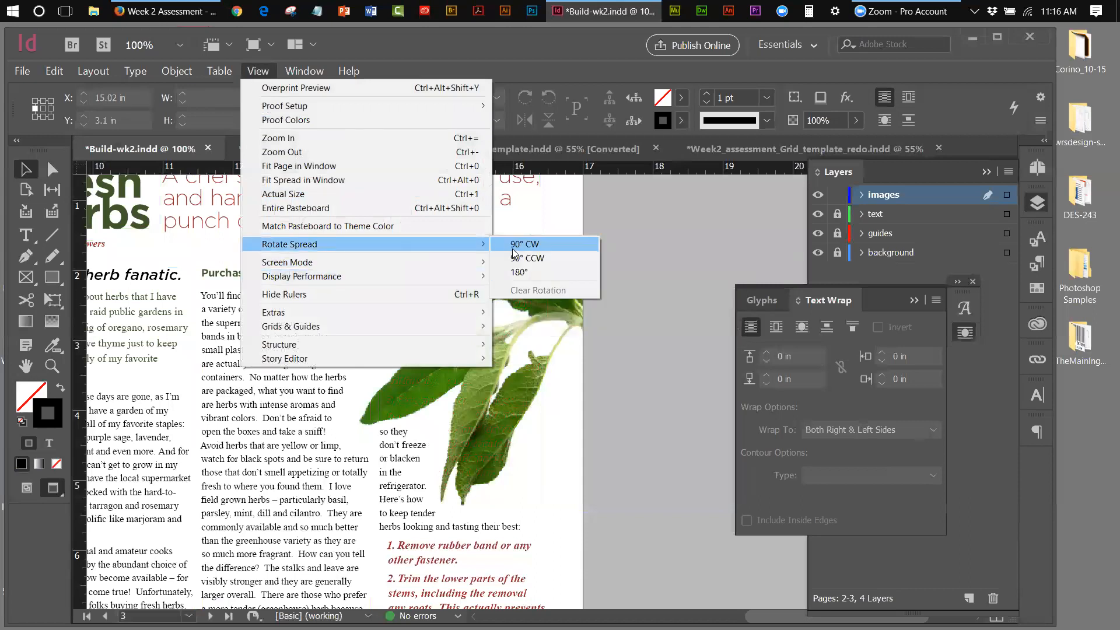
pyautogui.moveTo(402, 262)
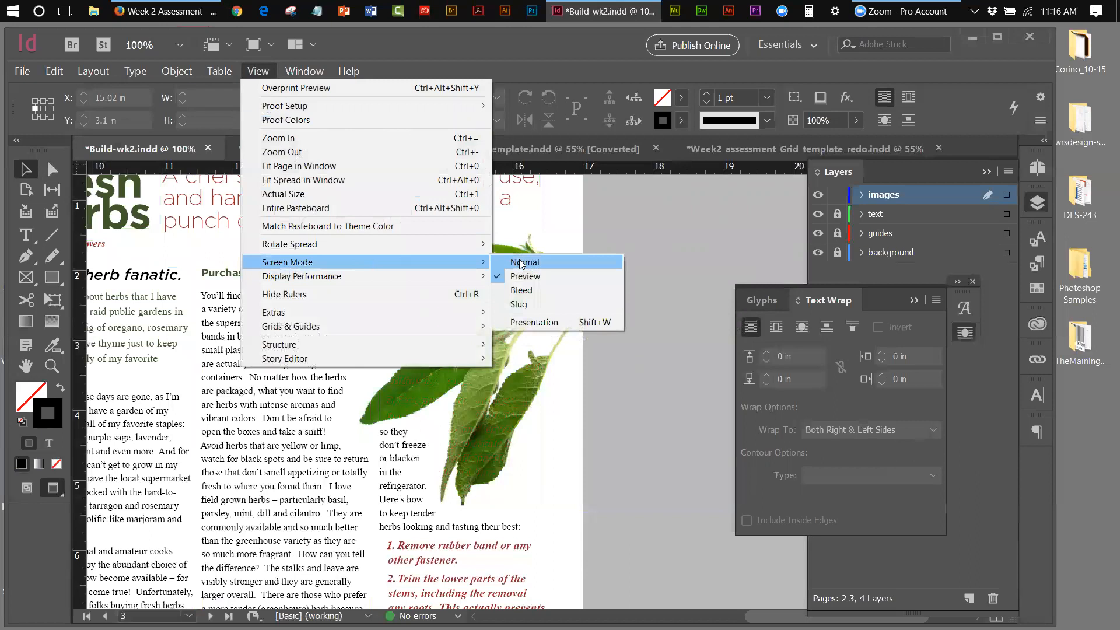
pyautogui.click(521, 263)
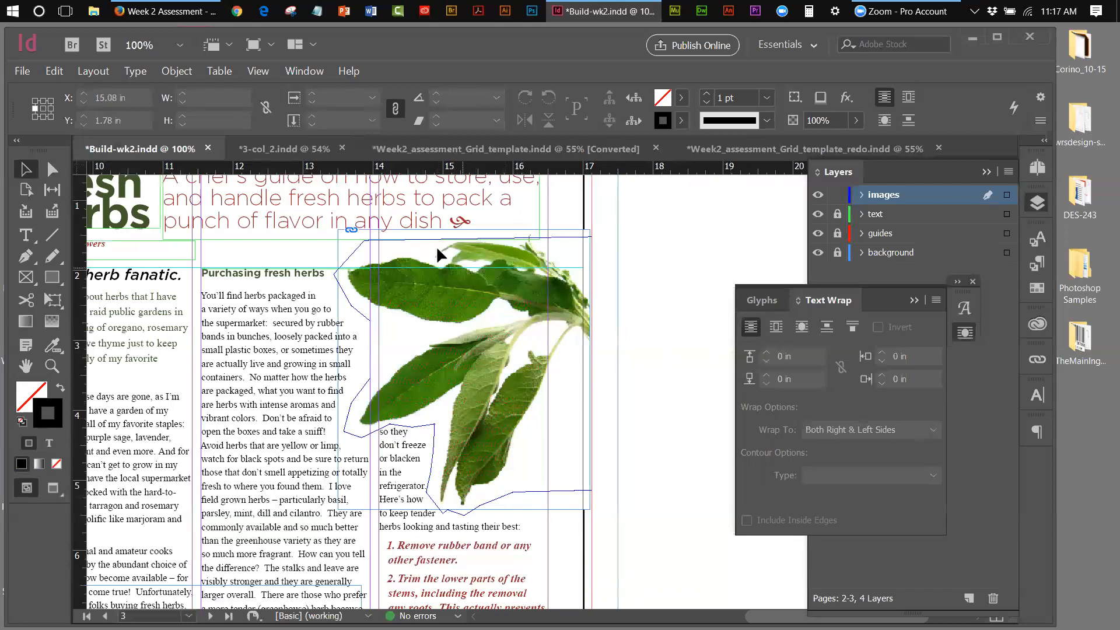
# Nudge the sage leaf image up three steps, temporarily swapping which layer (images or background) is locked
pyautogui.click(837, 196)
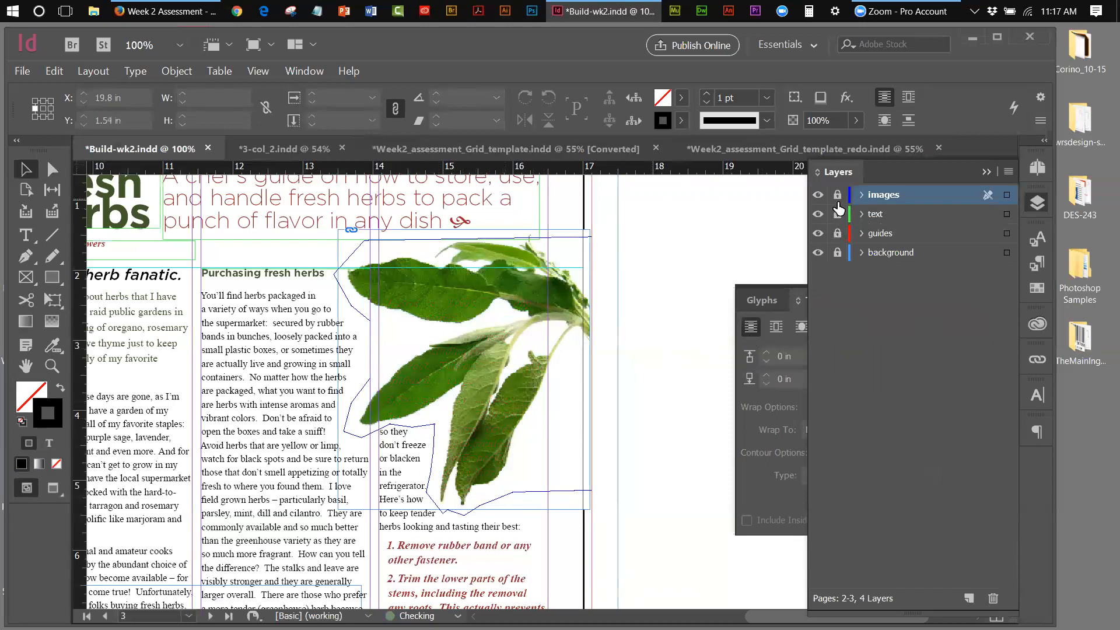
pyautogui.click(839, 254)
pyautogui.click(463, 370)
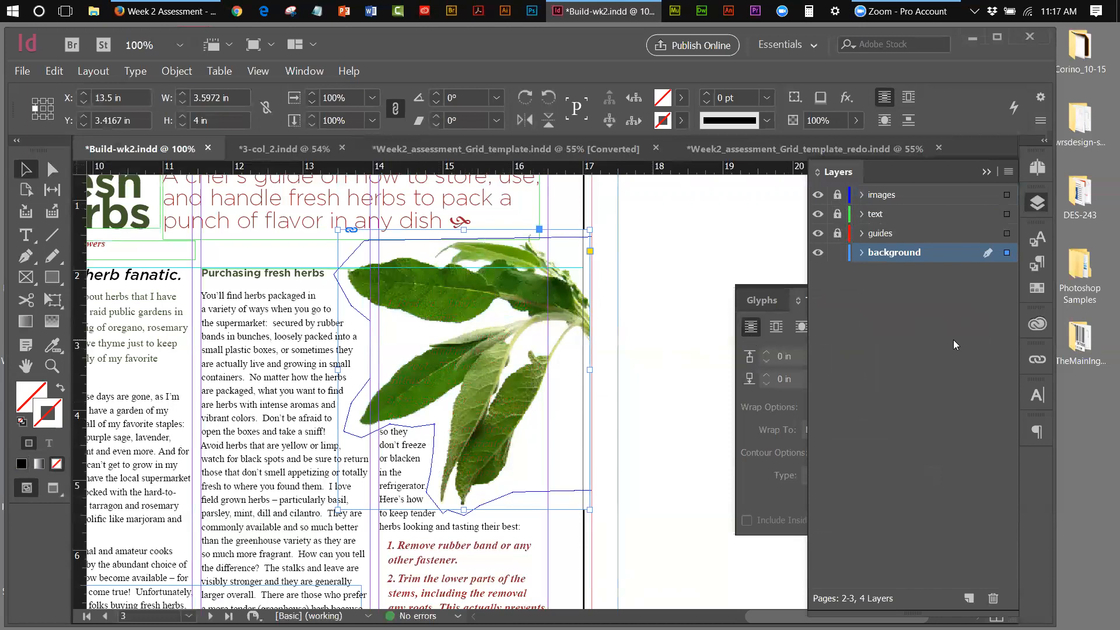
pyautogui.press('Up')
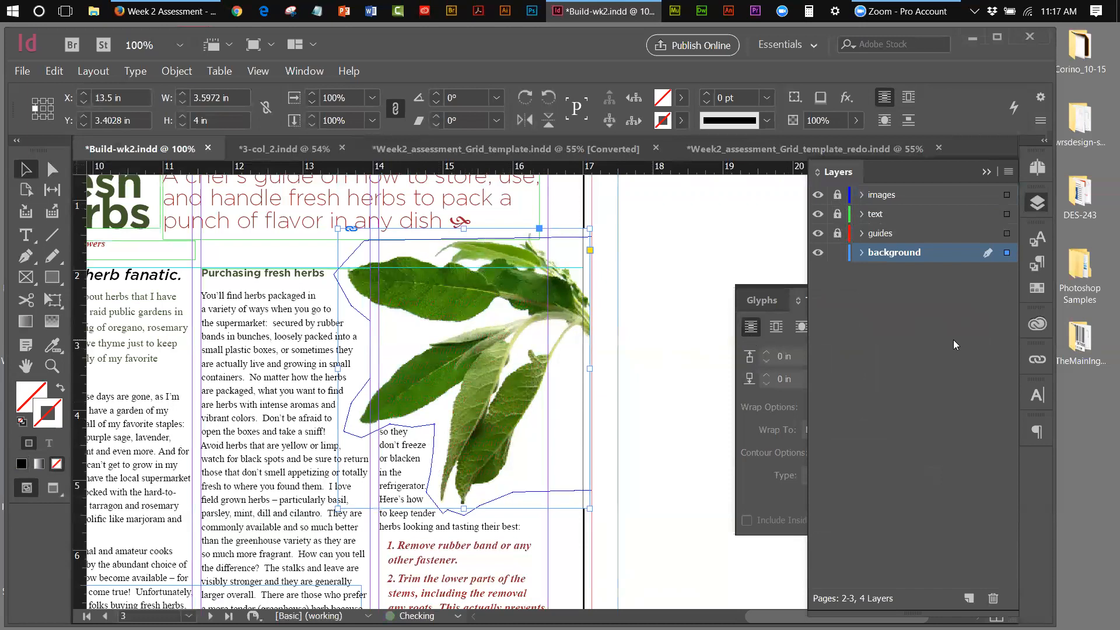
pyautogui.press('Up')
pyautogui.press('Up')
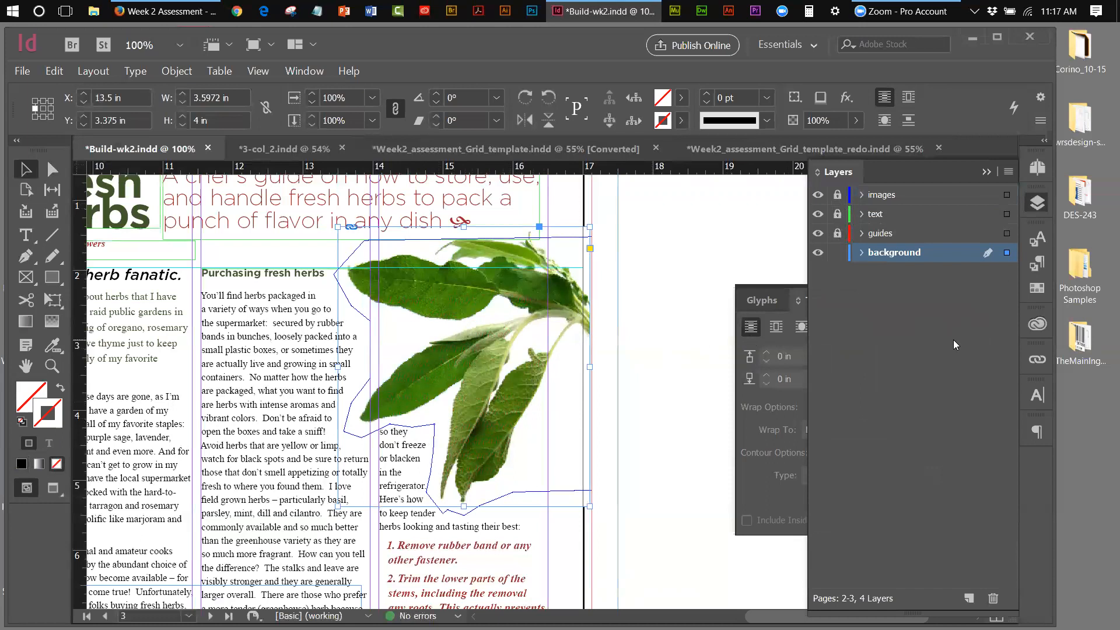
pyautogui.press('Up')
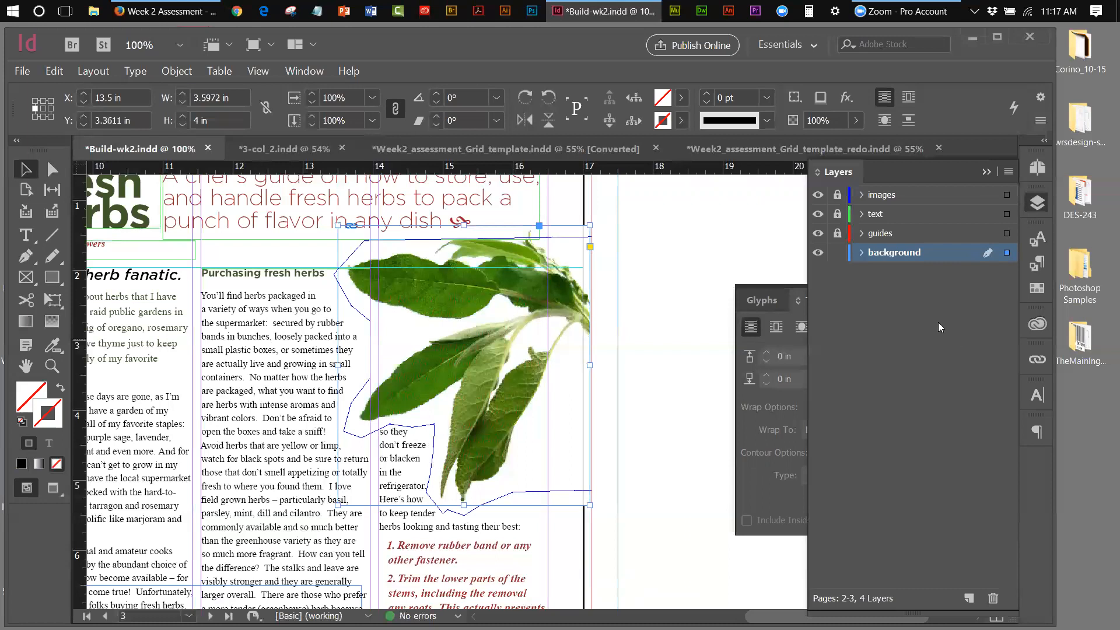
pyautogui.click(741, 268)
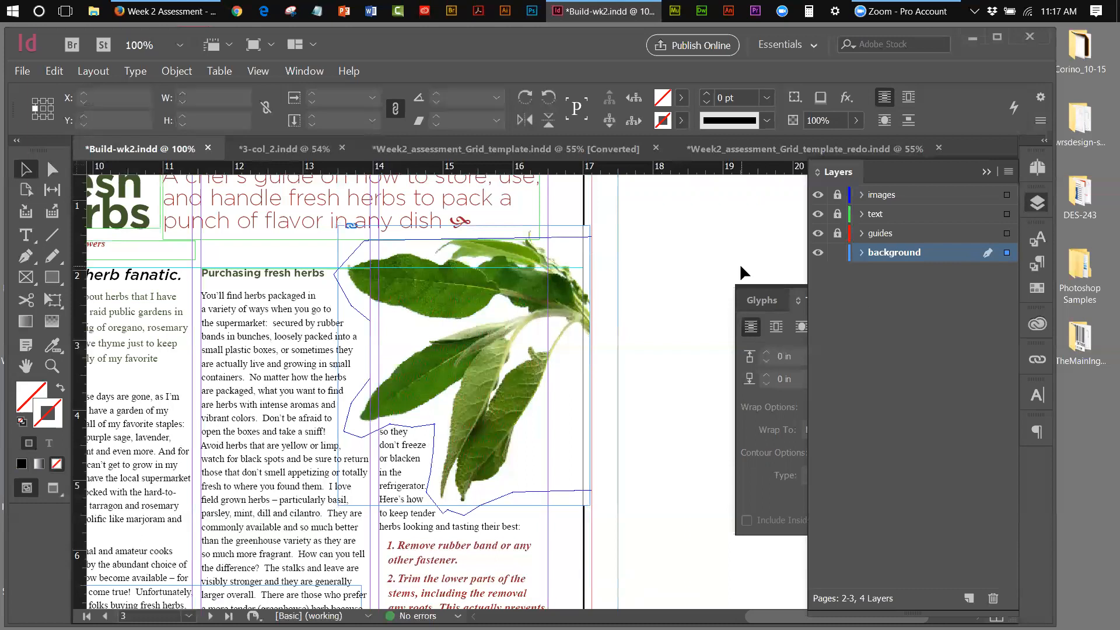
pyautogui.click(838, 252)
pyautogui.click(838, 194)
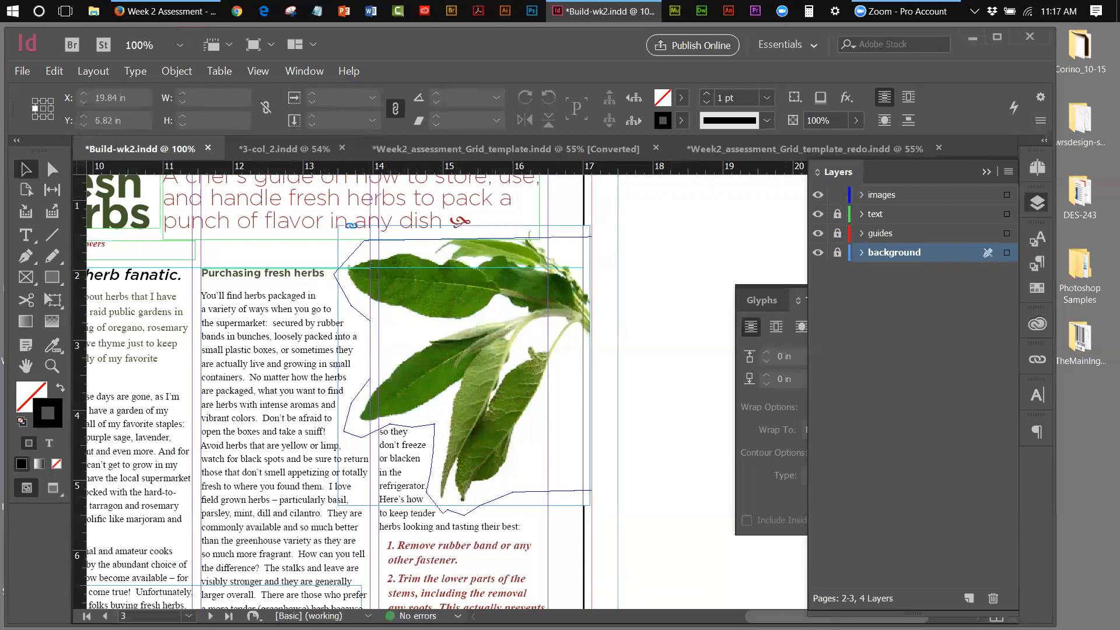
# Target the images layer and scroll to the parsley sprig at the bottom of page 3
pyautogui.moveTo(783, 617); pyautogui.dragTo(752, 617)
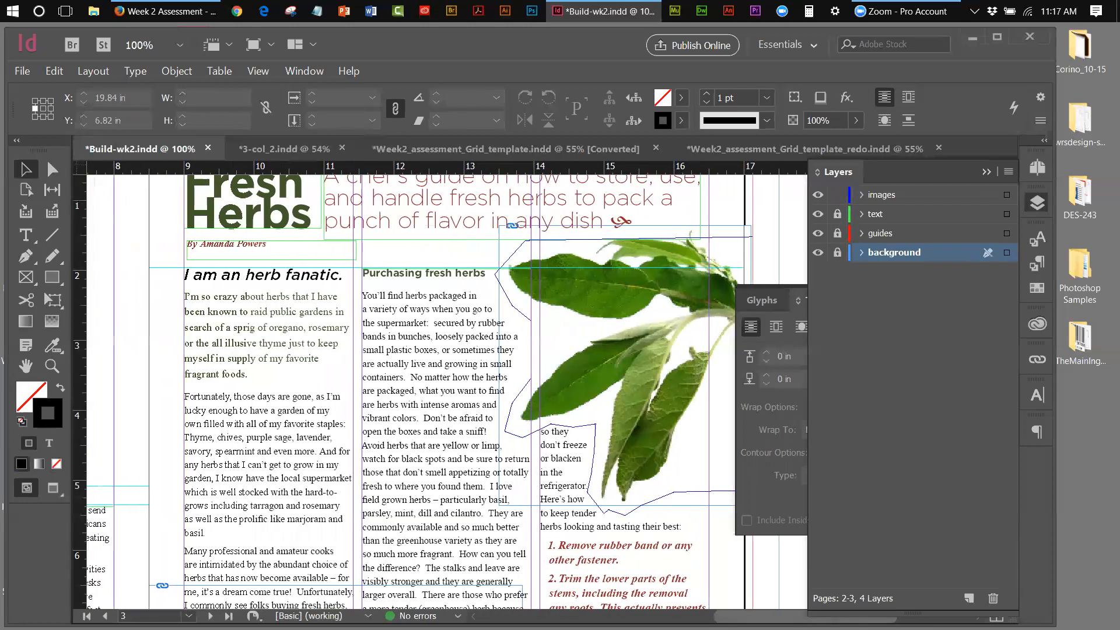
pyautogui.click(921, 196)
pyautogui.click(987, 172)
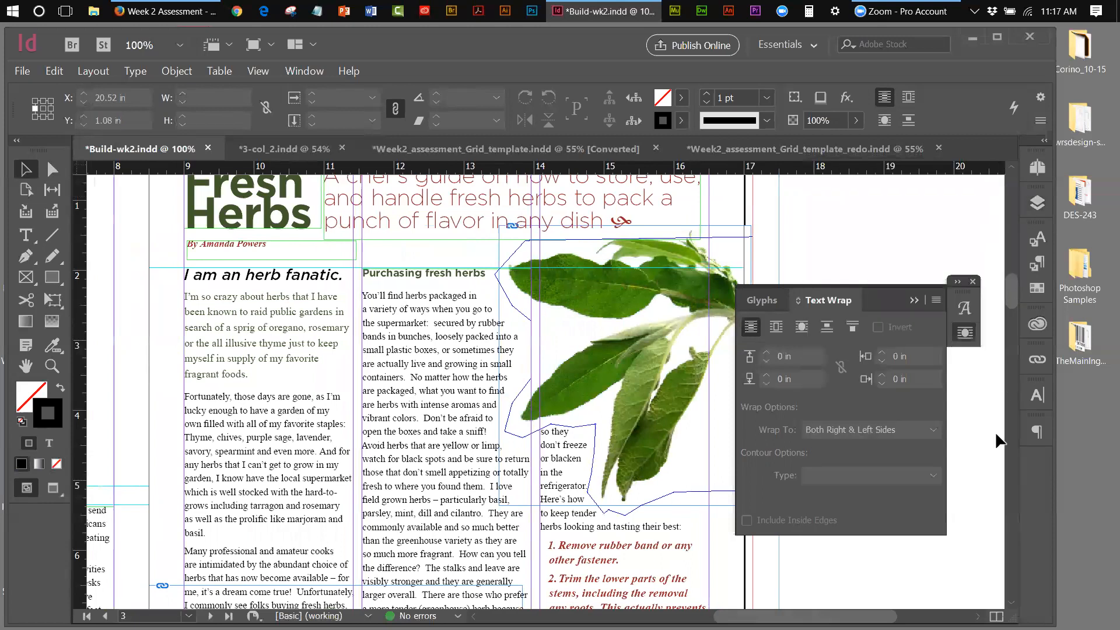
pyautogui.moveTo(1015, 283); pyautogui.dragTo(1016, 312)
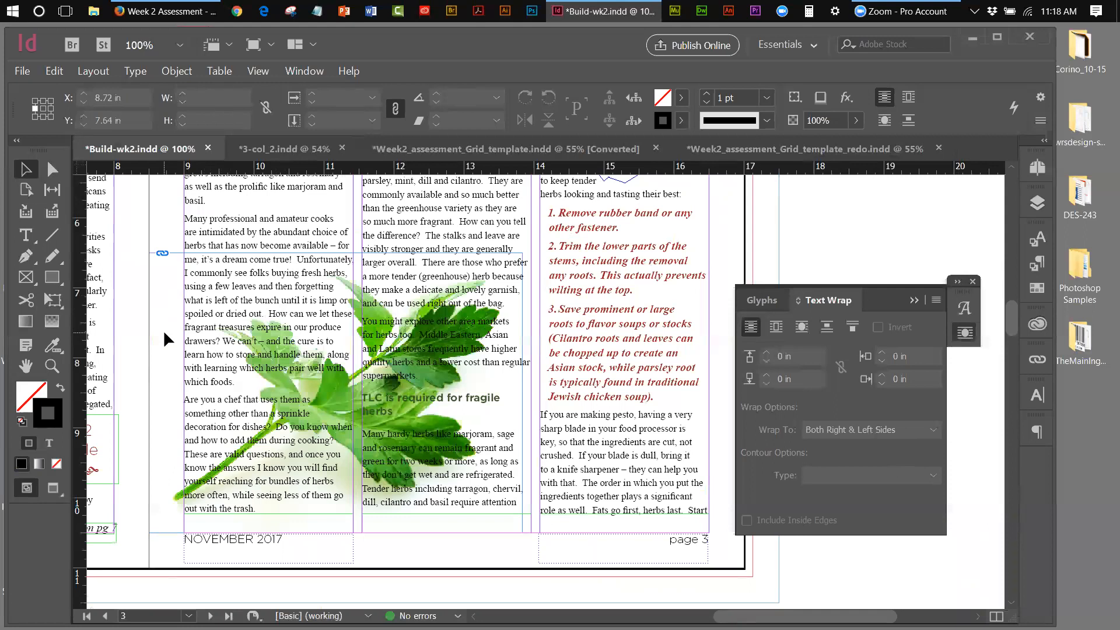
pyautogui.click(28, 254)
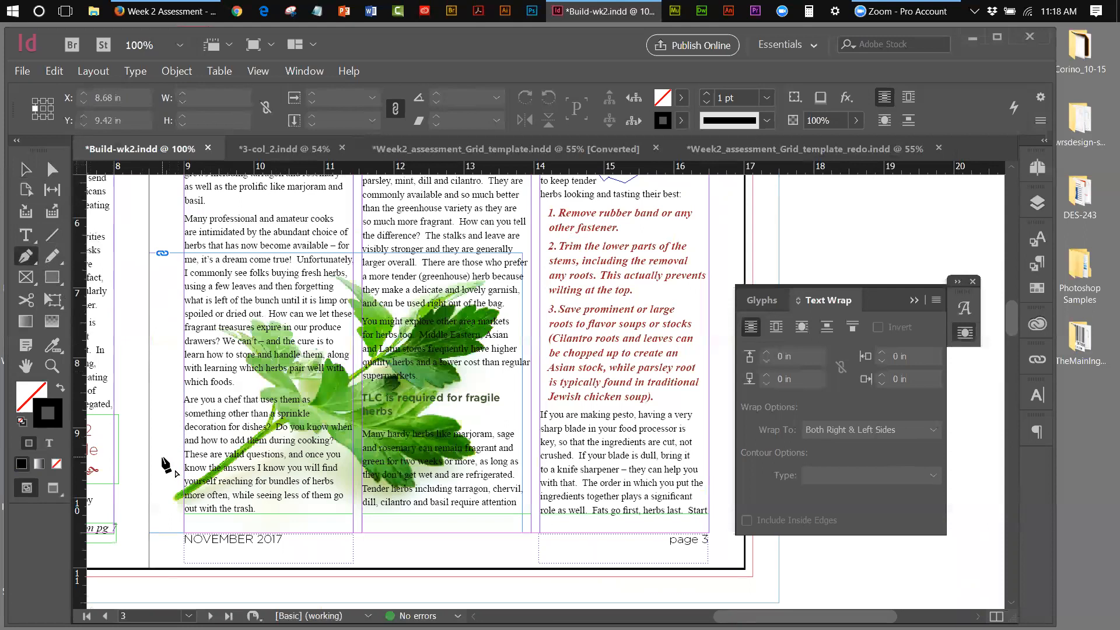
# Start the parsley outline at its lower left and trace along the bottom leaves rightward
pyautogui.click(162, 459)
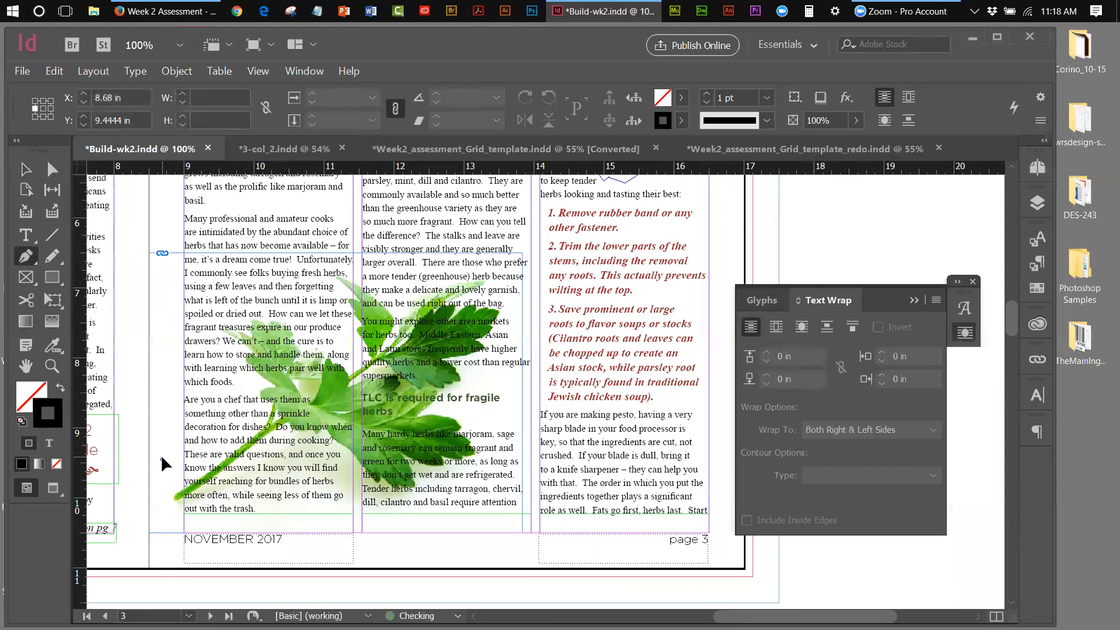
pyautogui.click(163, 513)
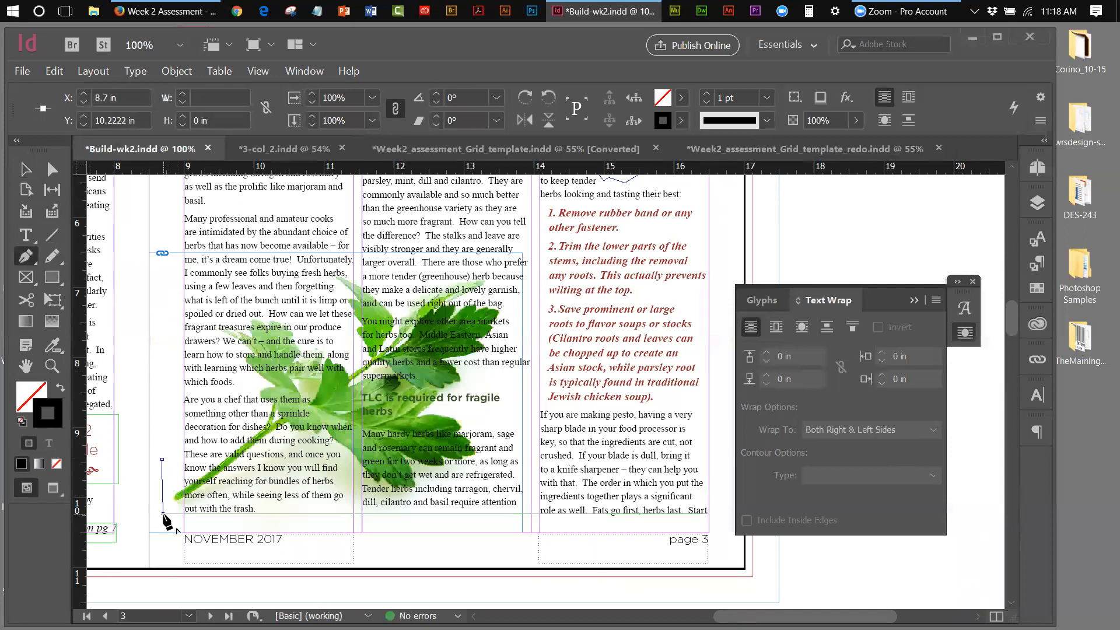
pyautogui.click(214, 513)
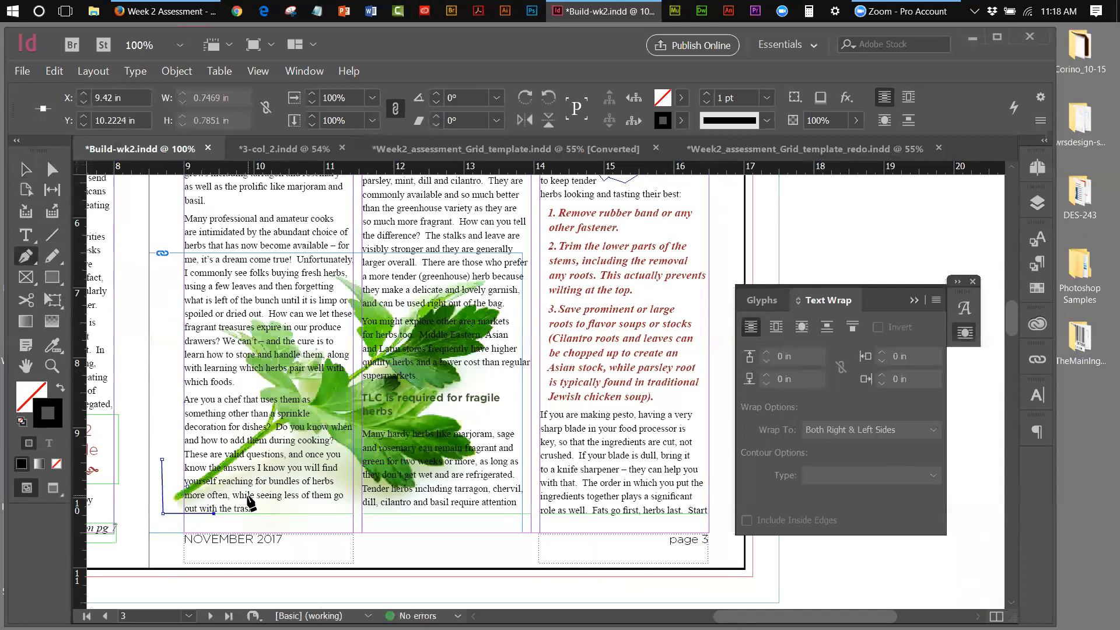
pyautogui.click(252, 490)
pyautogui.click(292, 450)
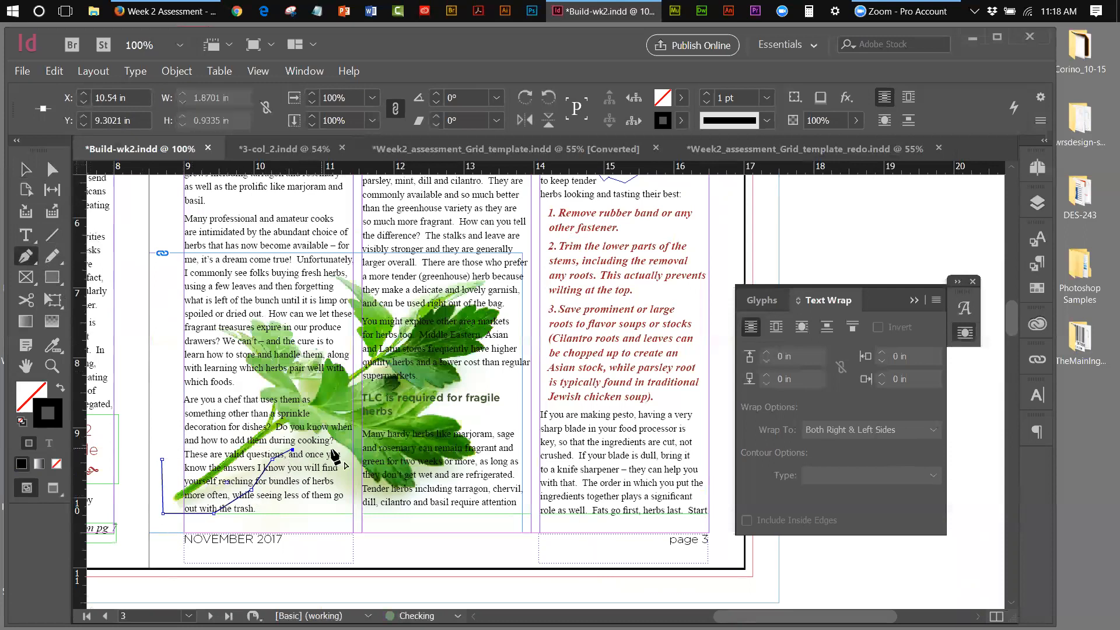
pyautogui.click(322, 449)
pyautogui.moveTo(325, 453); pyautogui.dragTo(348, 474)
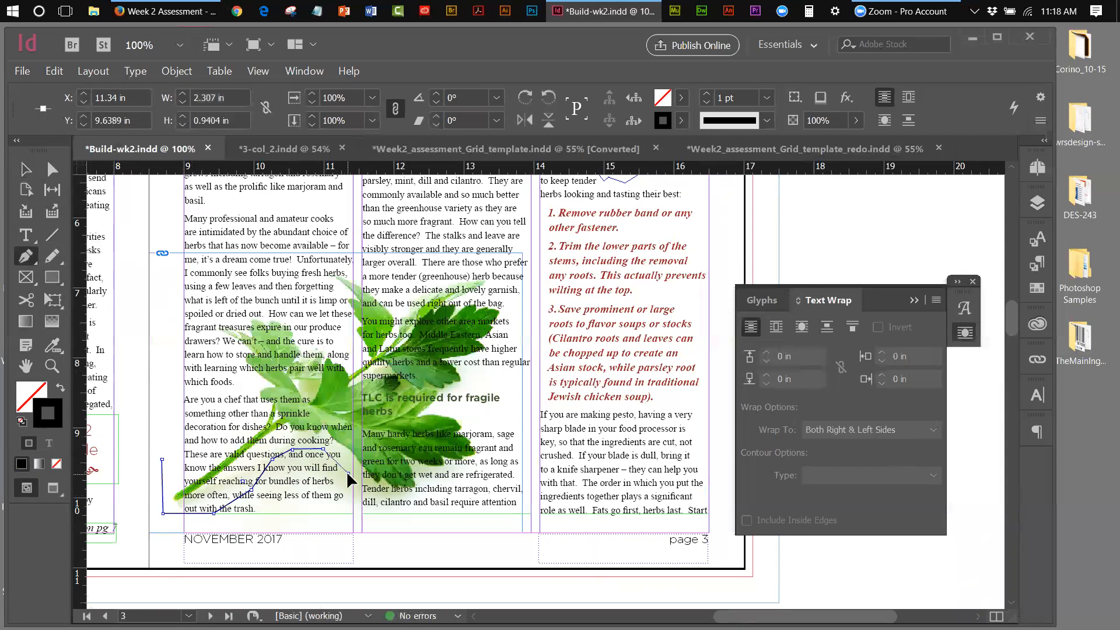
pyautogui.click(362, 492)
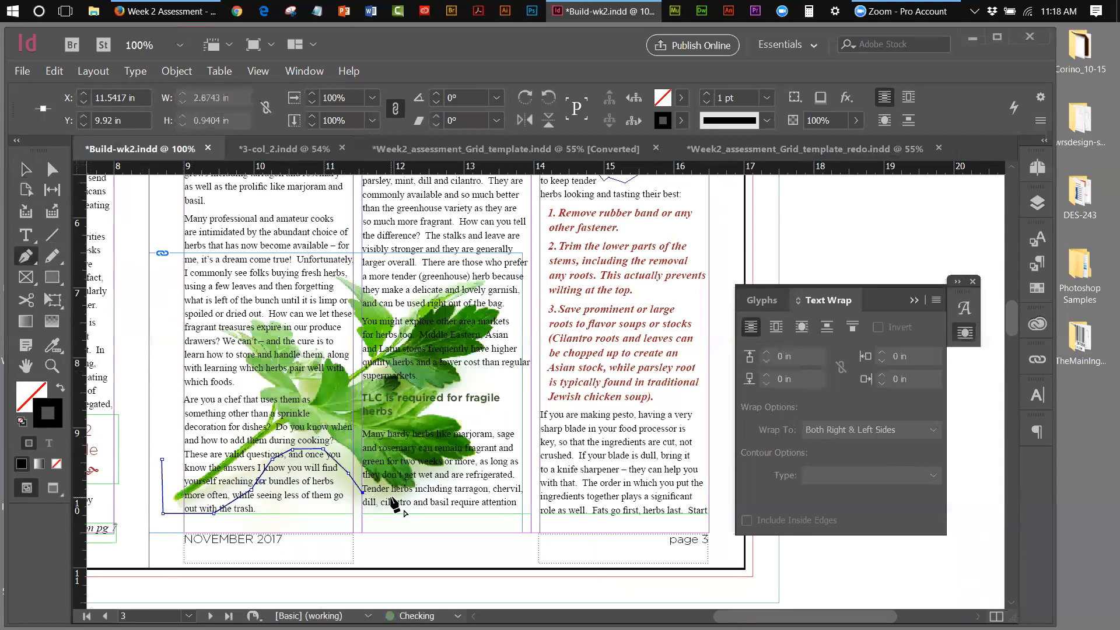
pyautogui.click(386, 500)
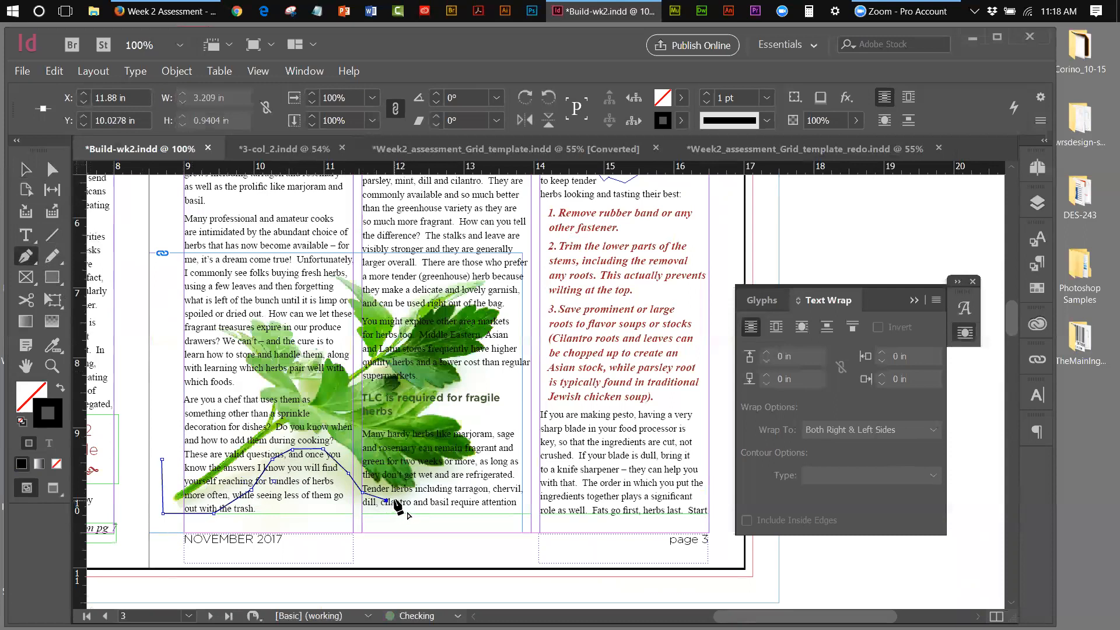
pyautogui.click(422, 495)
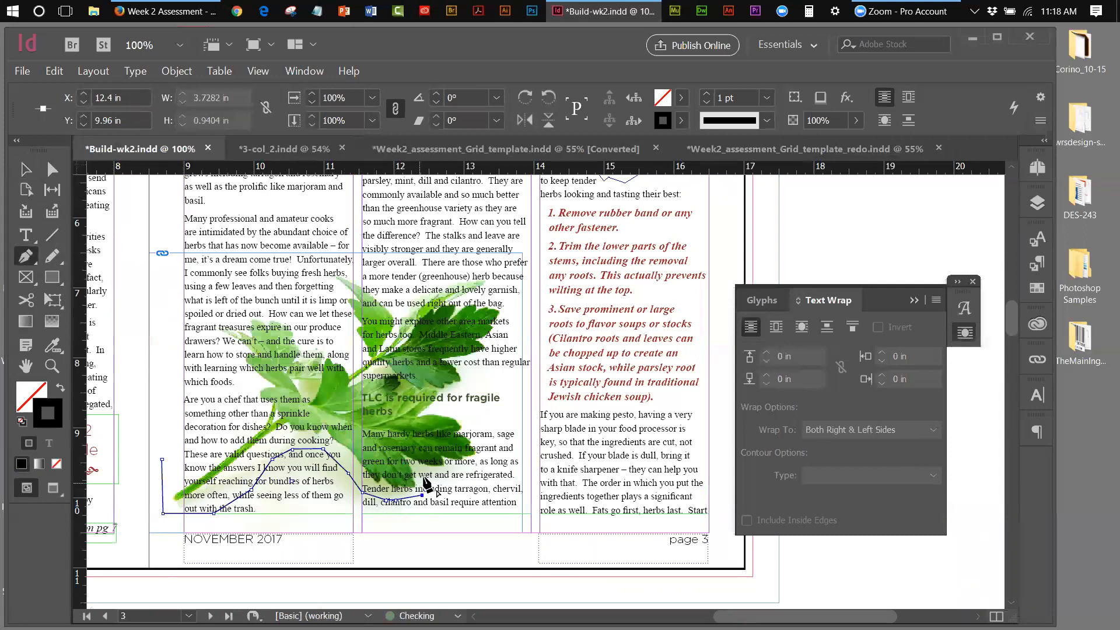
pyautogui.click(425, 476)
pyautogui.click(453, 469)
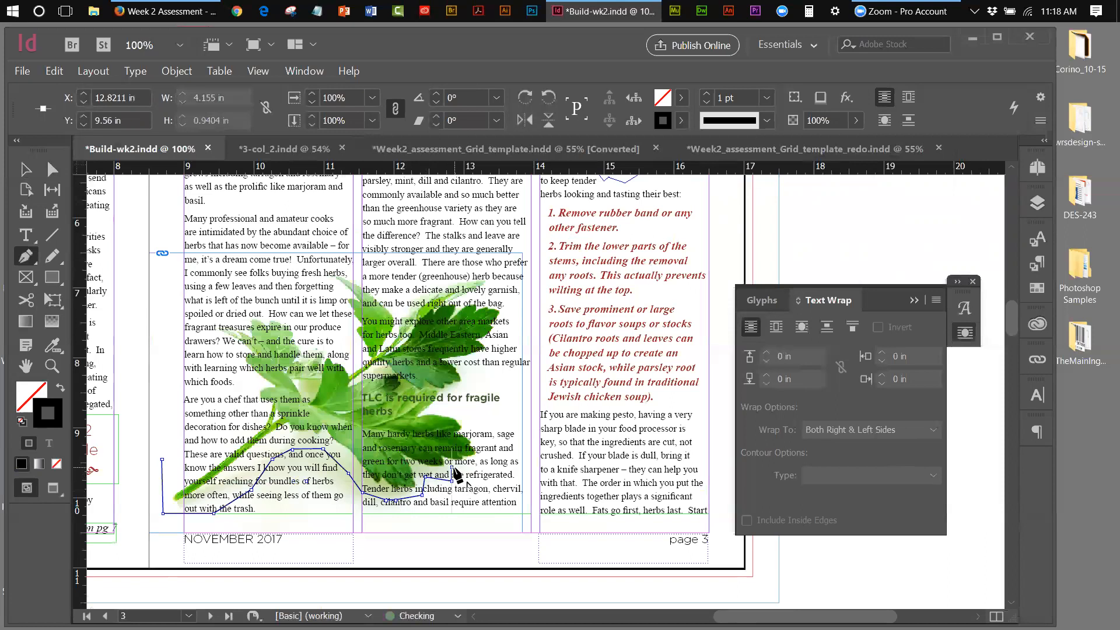
pyautogui.click(482, 465)
# Trace the outline up the right leaves and back left across the top leaves
pyautogui.click(459, 412)
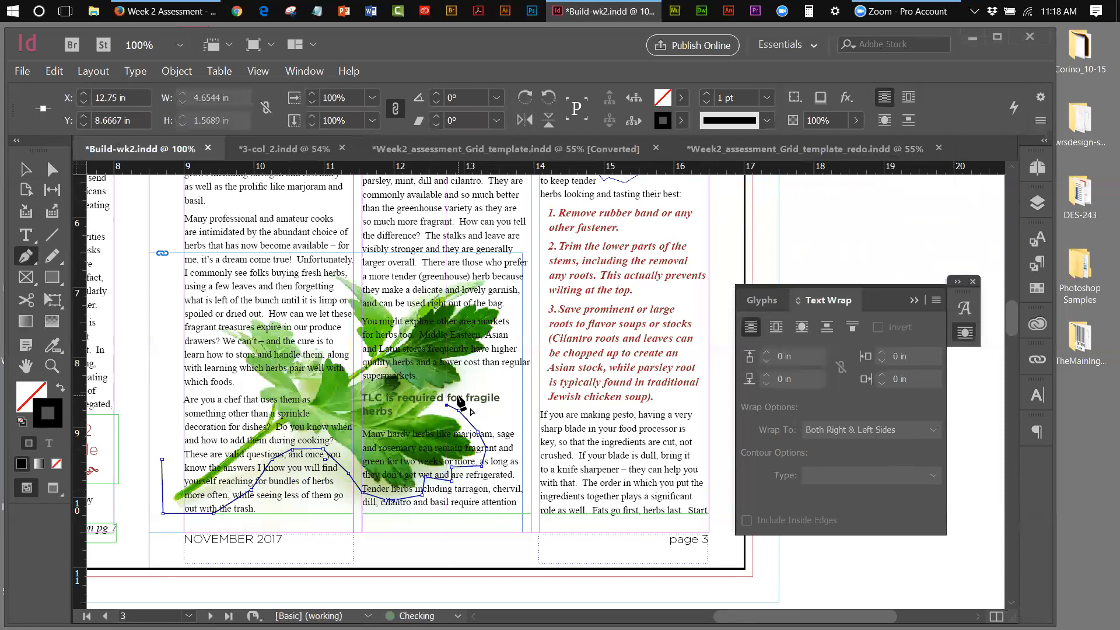
pyautogui.click(477, 378)
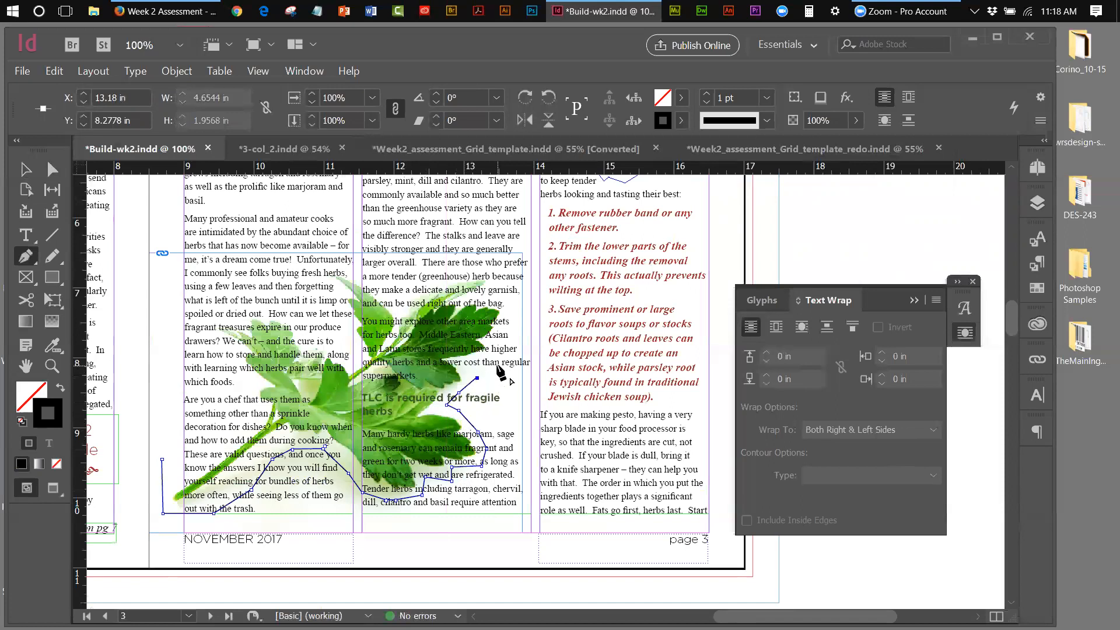
pyautogui.click(531, 378)
pyautogui.click(526, 273)
pyautogui.click(481, 269)
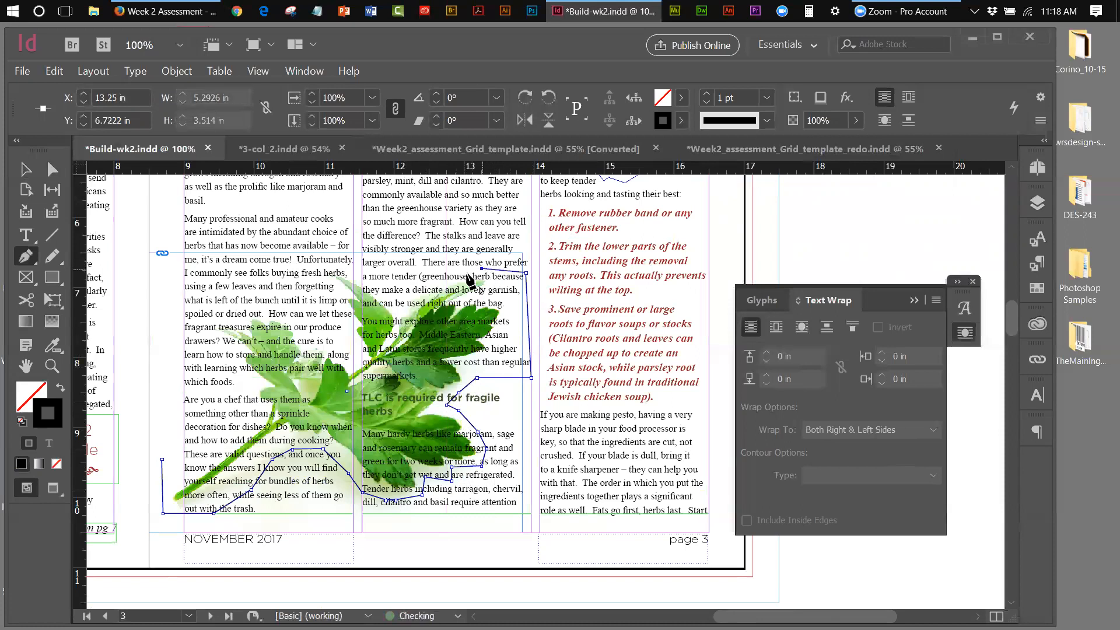
pyautogui.click(446, 269)
pyautogui.click(416, 288)
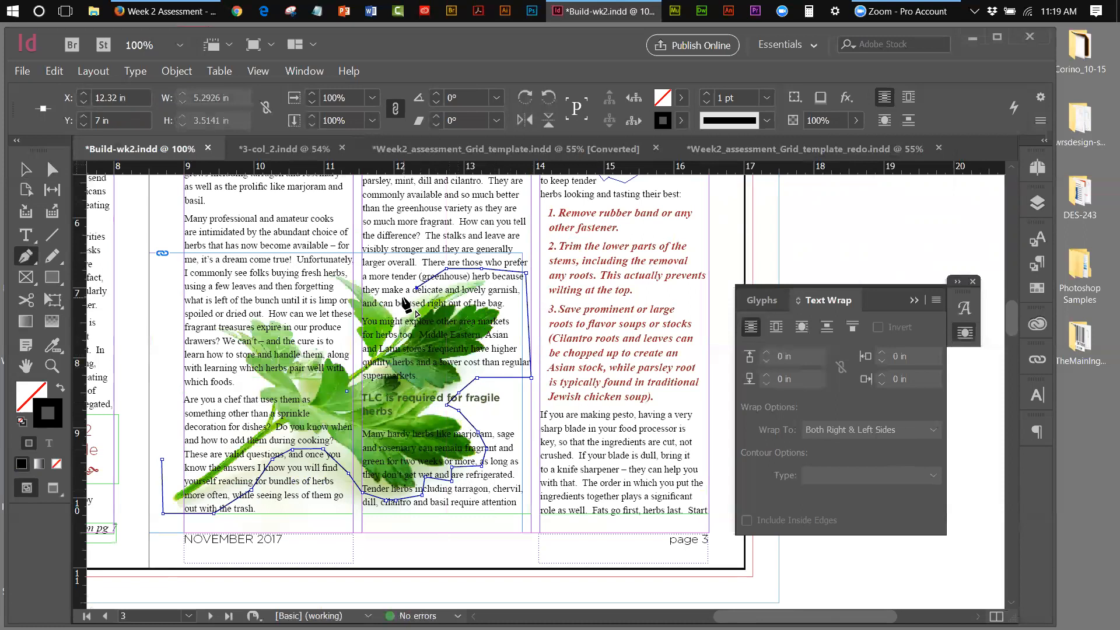
pyautogui.click(399, 296)
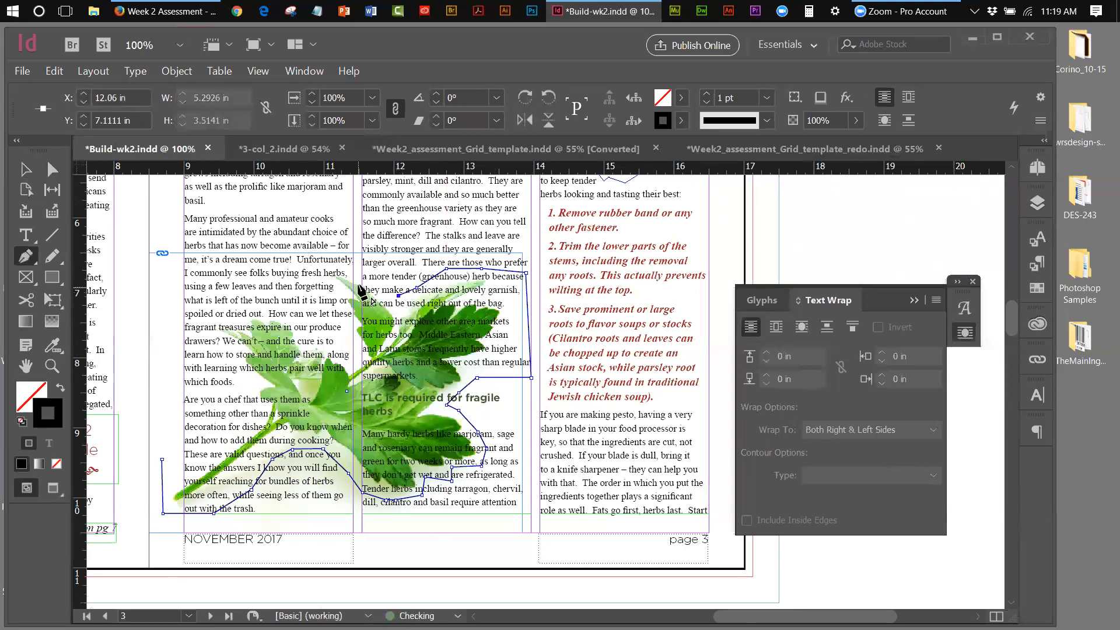
pyautogui.click(324, 273)
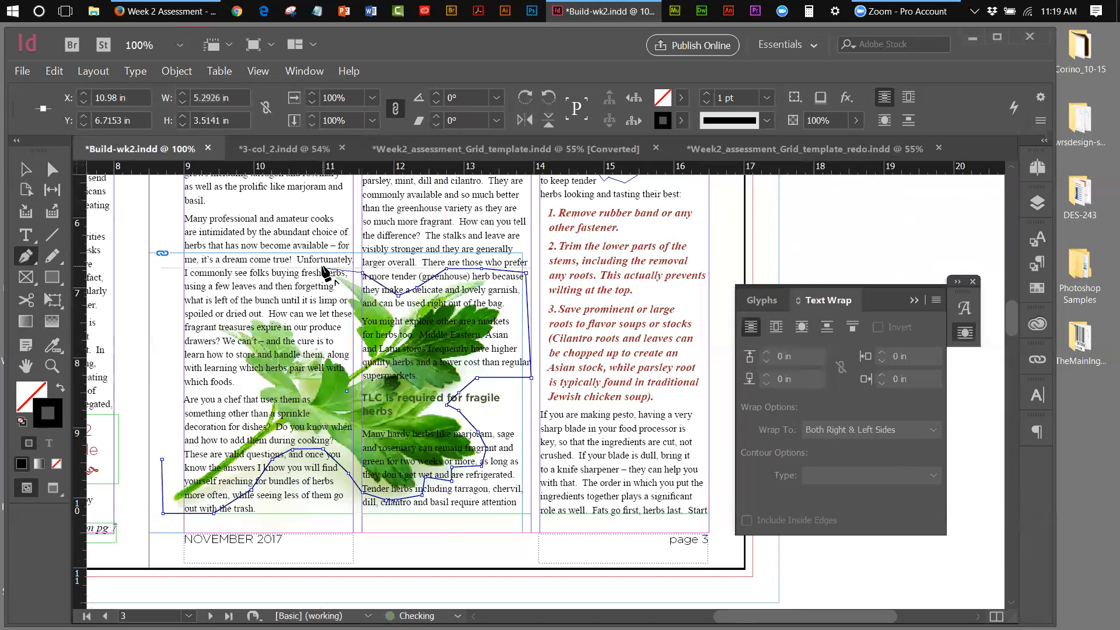
pyautogui.click(321, 283)
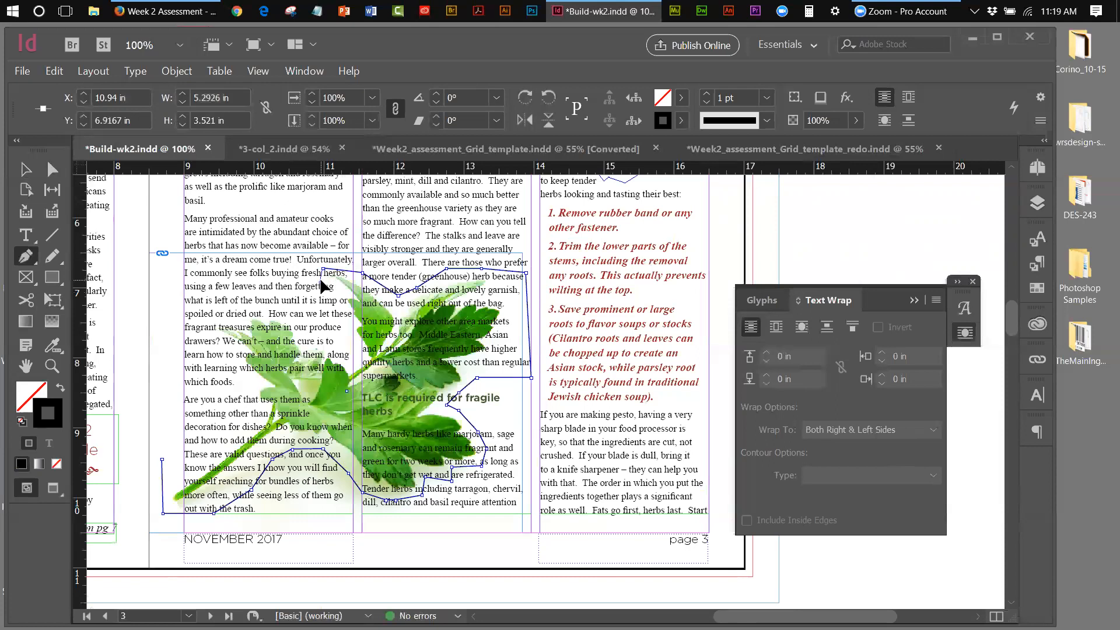
pyautogui.click(322, 316)
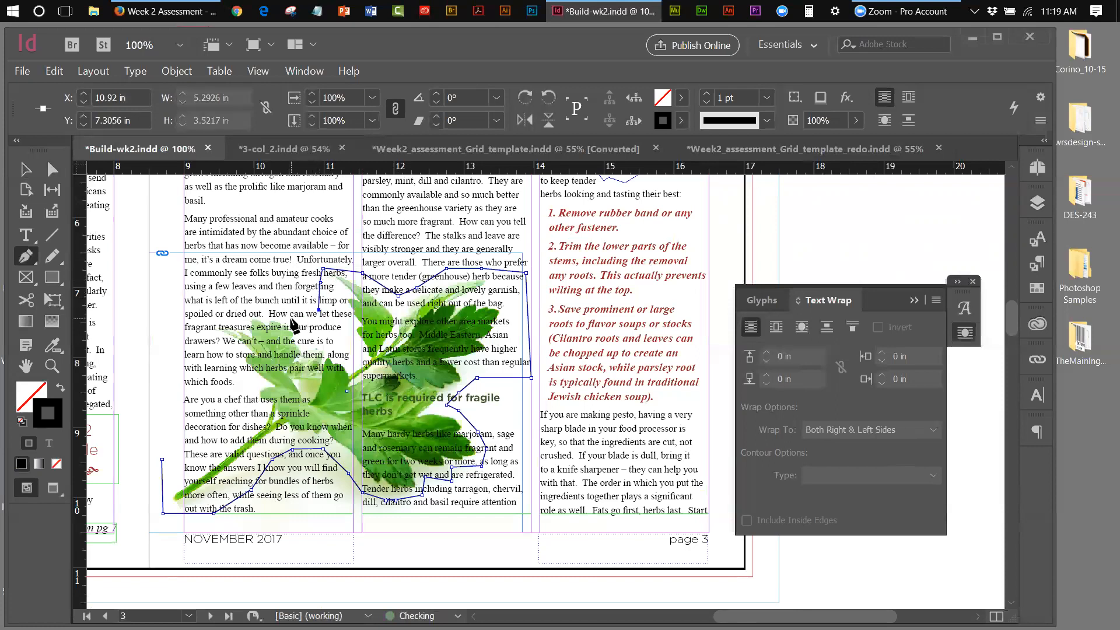
# Trace down the parsley stem's left side and close the outline at its starting point
pyautogui.click(238, 310)
pyautogui.click(206, 342)
pyautogui.click(224, 353)
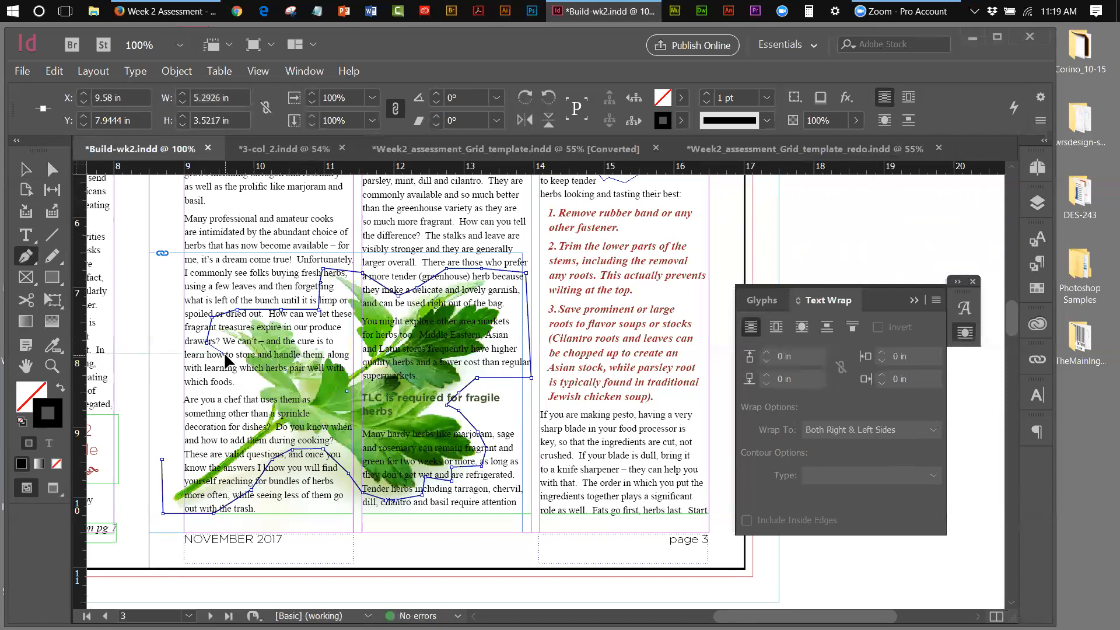
pyautogui.click(242, 382)
pyautogui.click(240, 404)
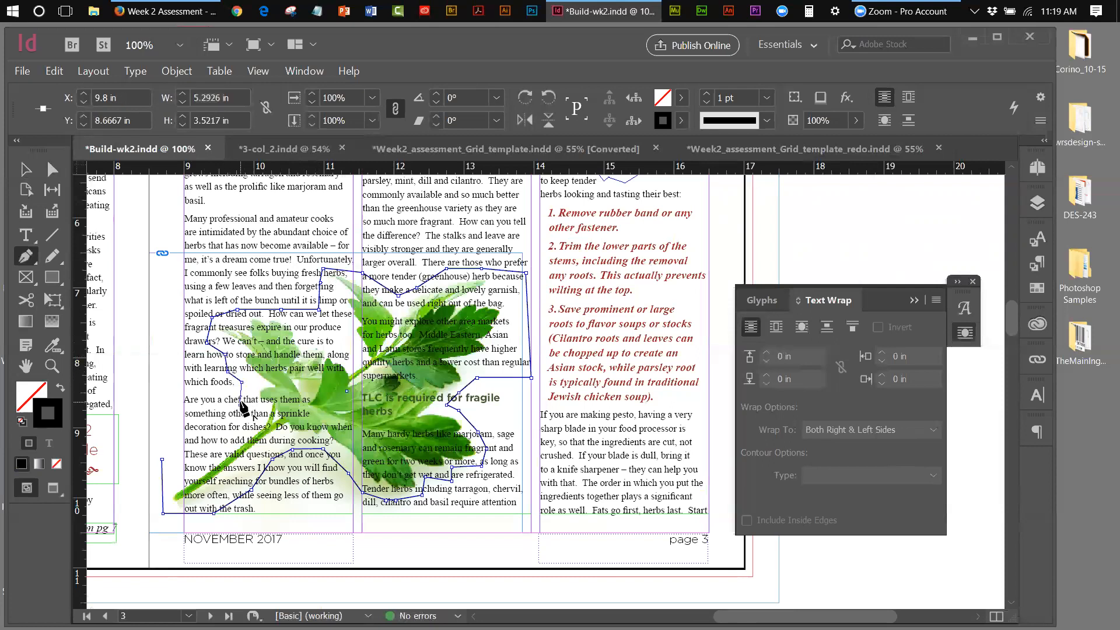
pyautogui.click(251, 420)
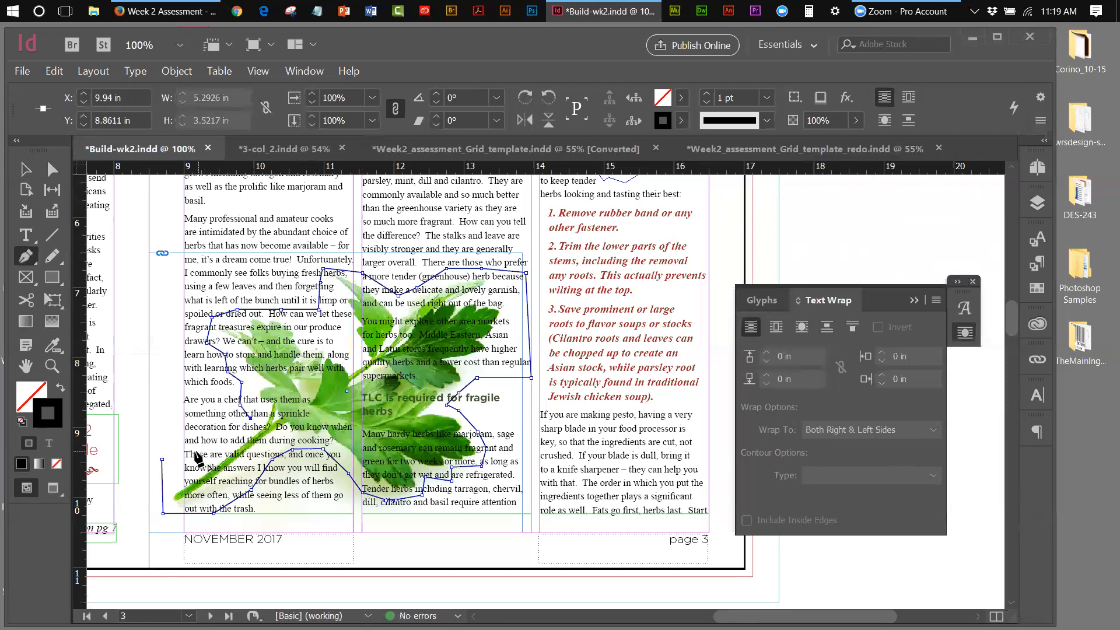
pyautogui.click(162, 459)
pyautogui.click(26, 172)
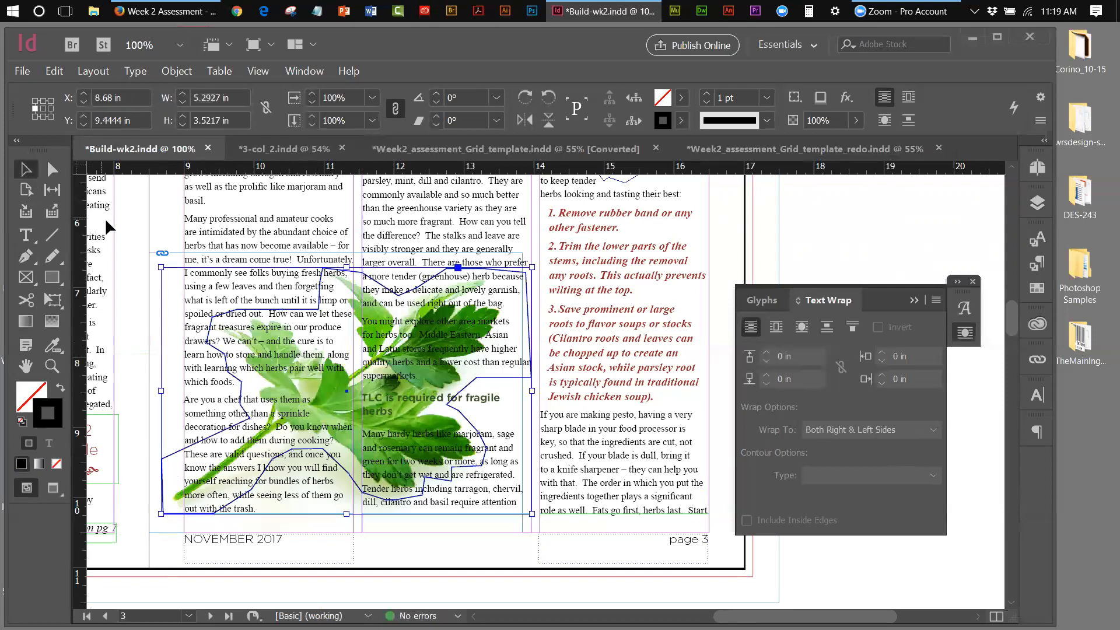
# Set the parsley frame's text wrap to Wrap Around Object Shape, then collapse the Text Wrap panel
pyautogui.click(117, 216)
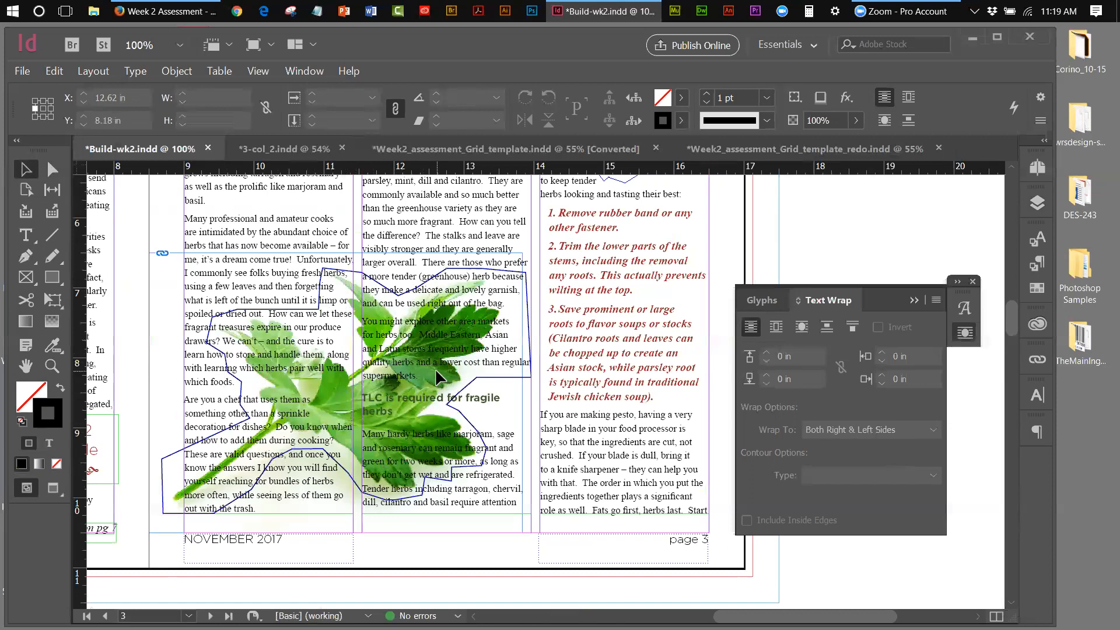
pyautogui.click(509, 267)
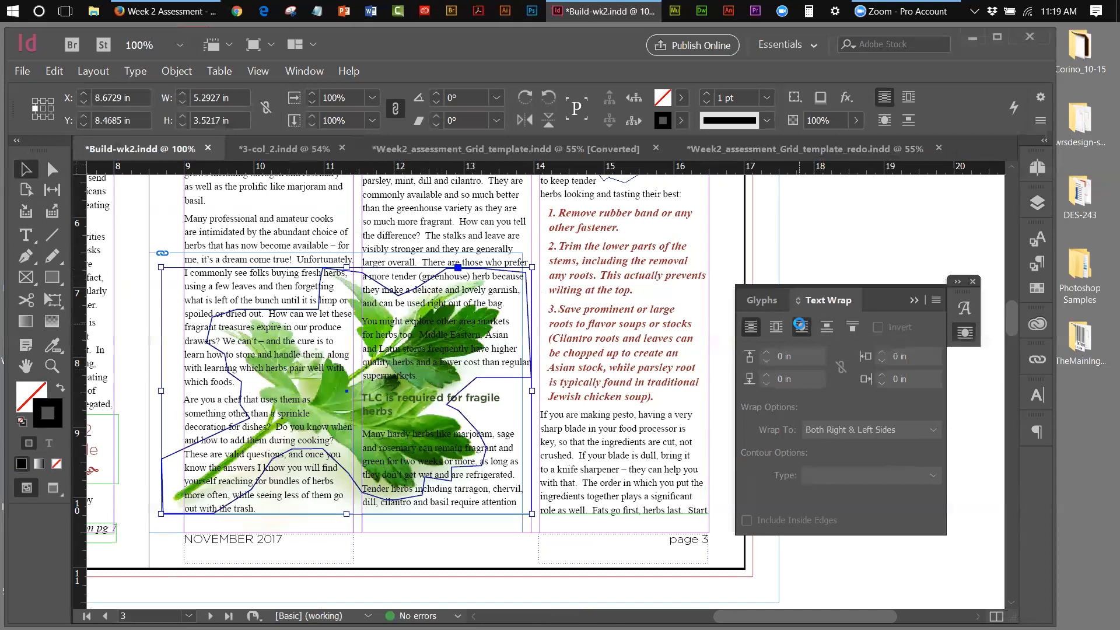
pyautogui.click(801, 327)
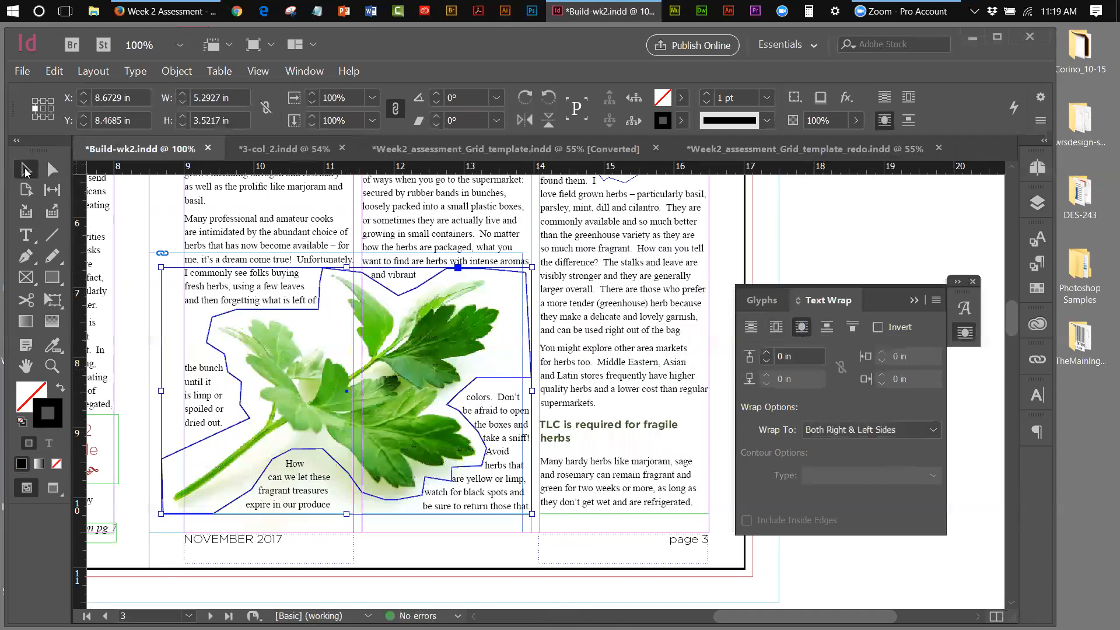
pyautogui.click(835, 226)
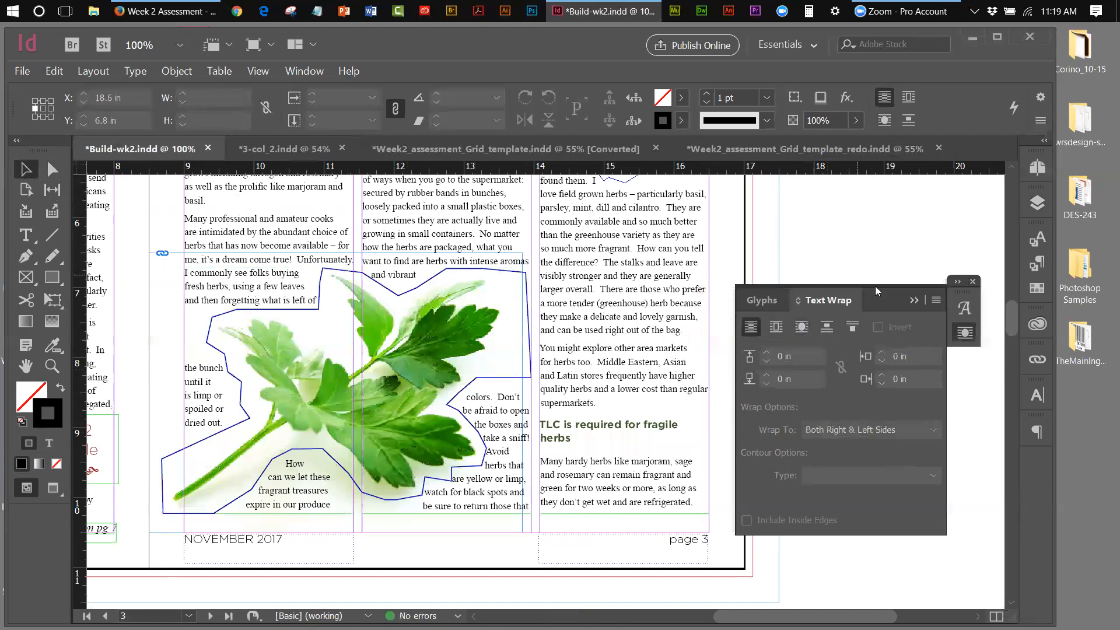
pyautogui.click(919, 301)
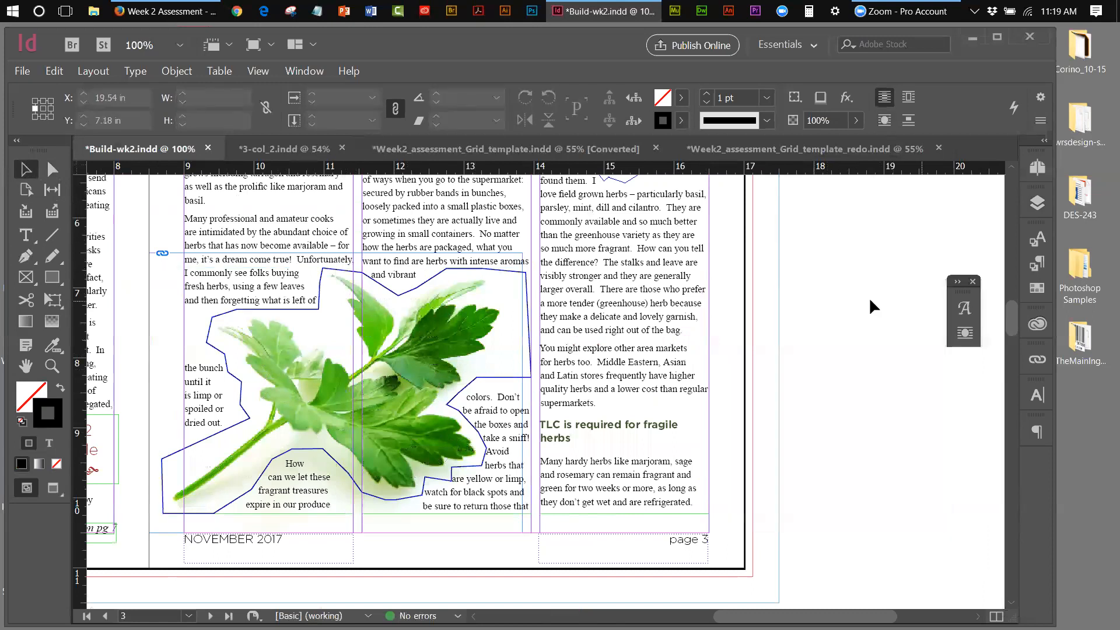
# Switch the screen mode to Preview
pyautogui.click(251, 71)
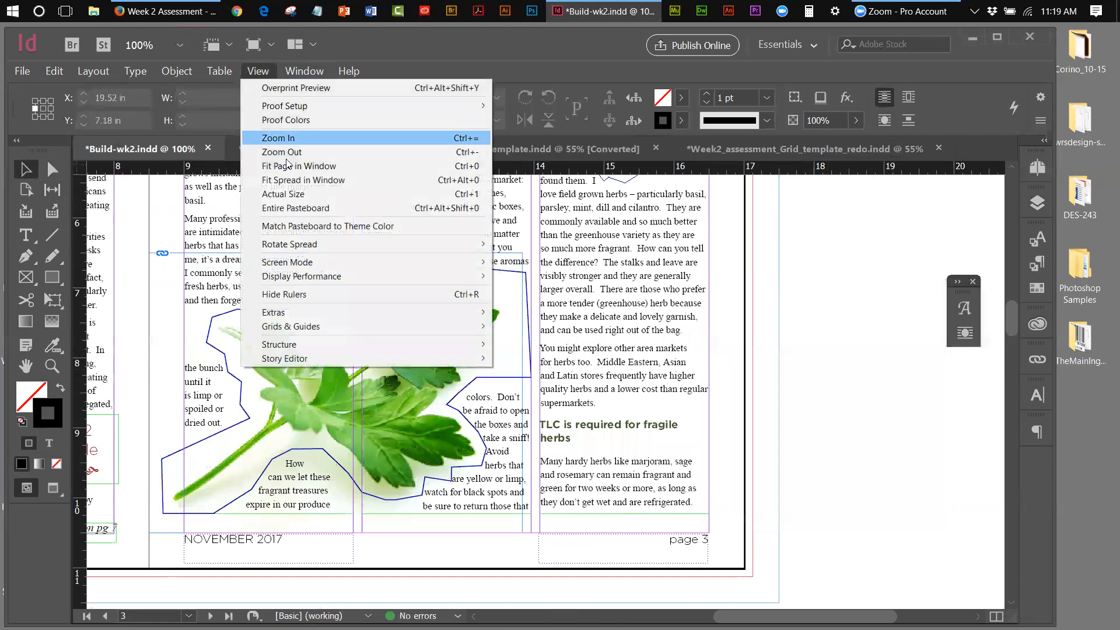
pyautogui.moveTo(317, 279)
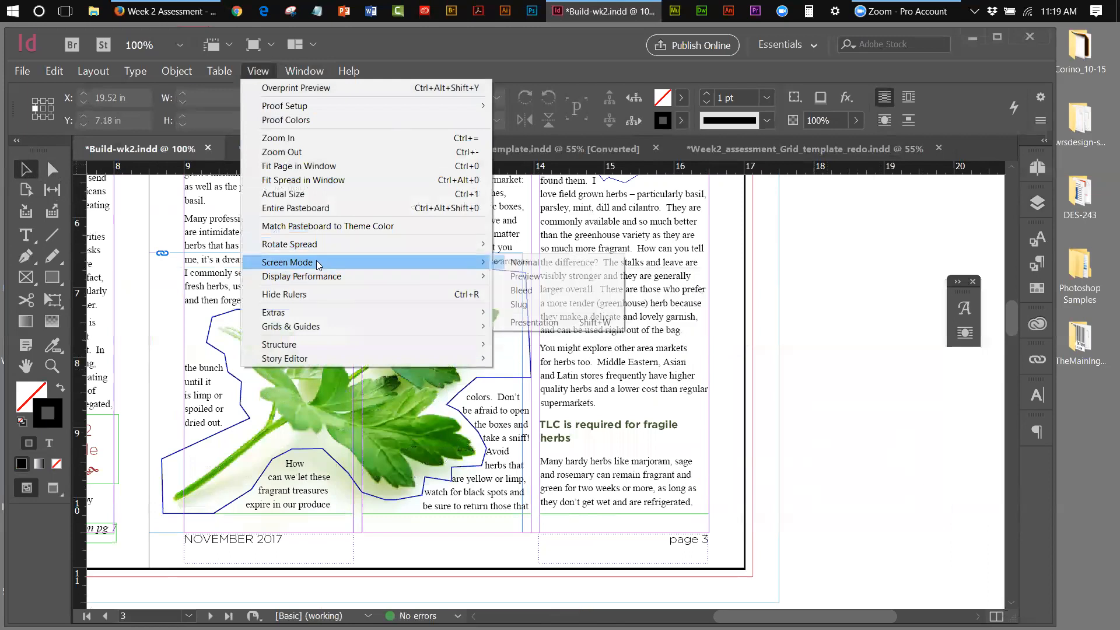
pyautogui.click(525, 276)
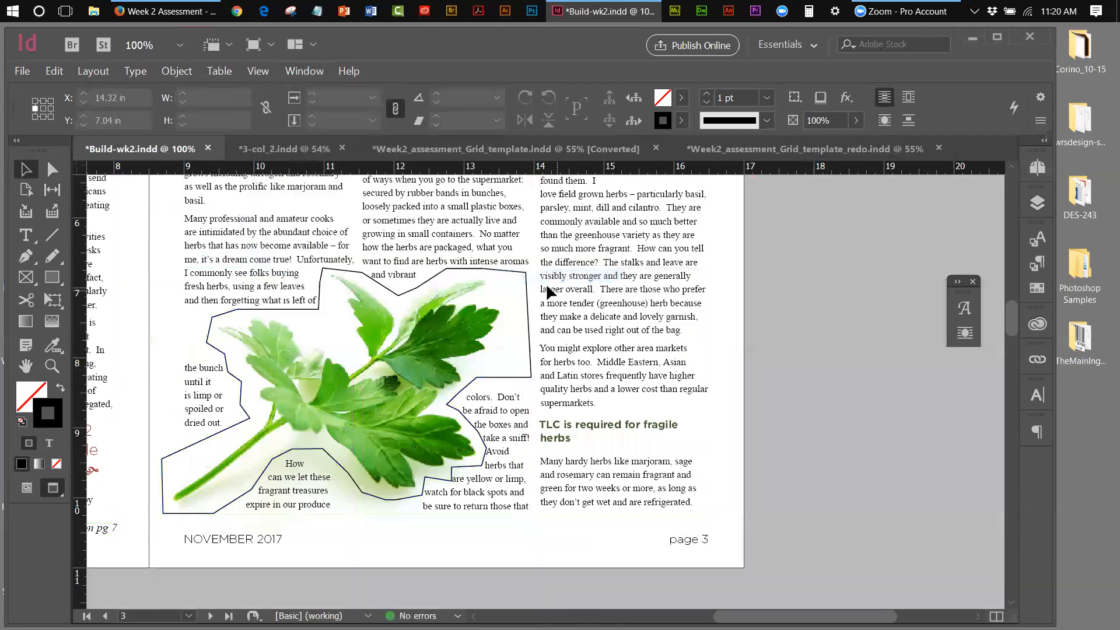
# Set the parsley frame's stroke to [None]
pyautogui.click(522, 268)
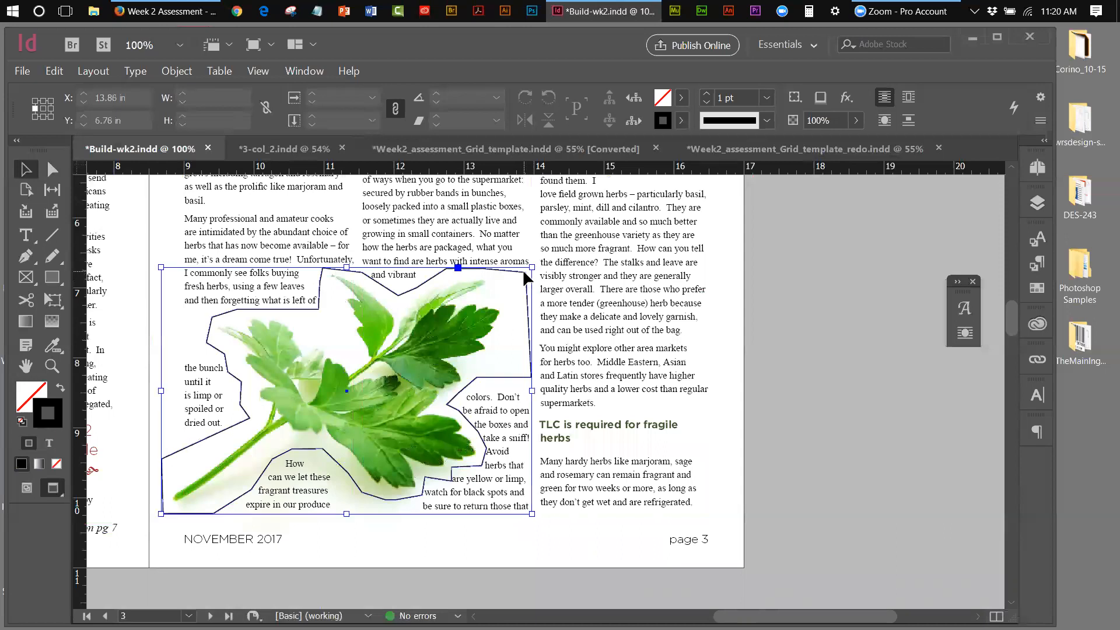
pyautogui.click(680, 120)
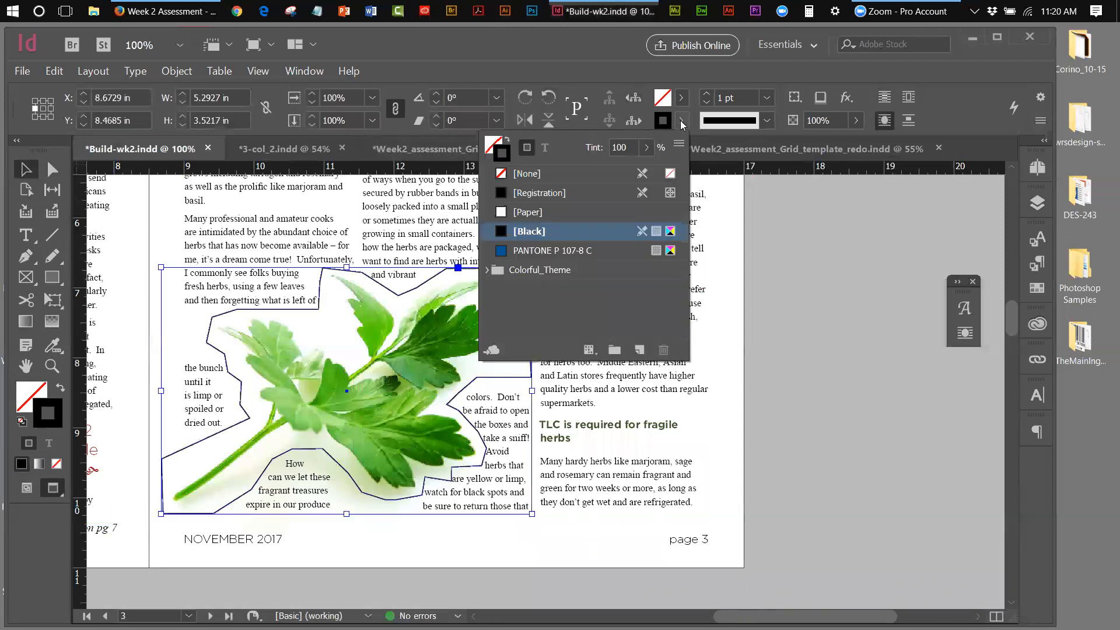
pyautogui.click(504, 176)
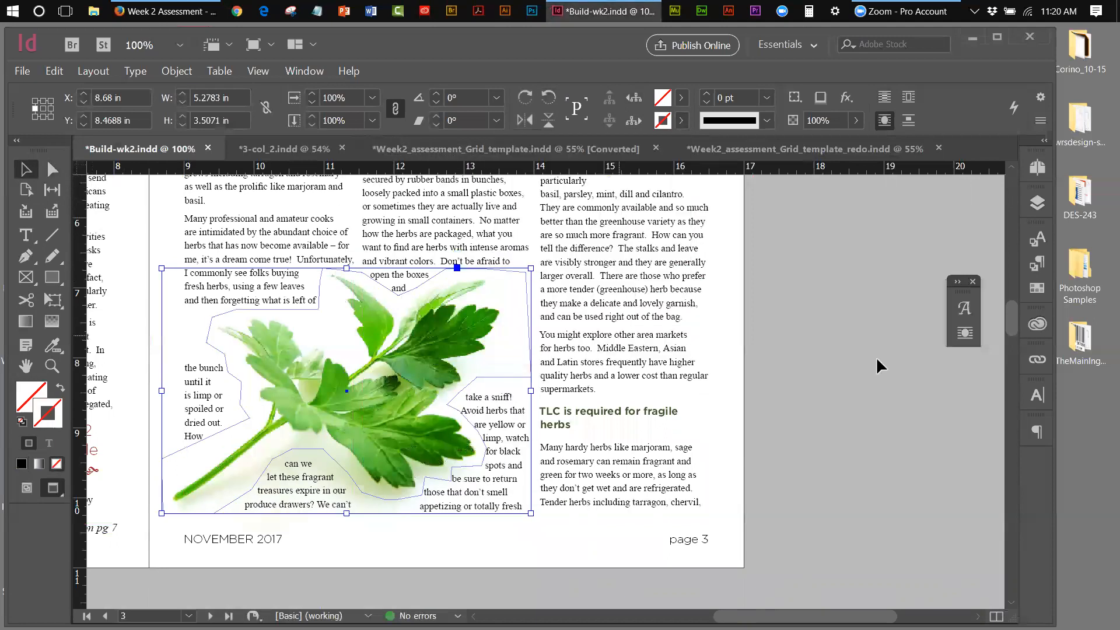
pyautogui.click(921, 381)
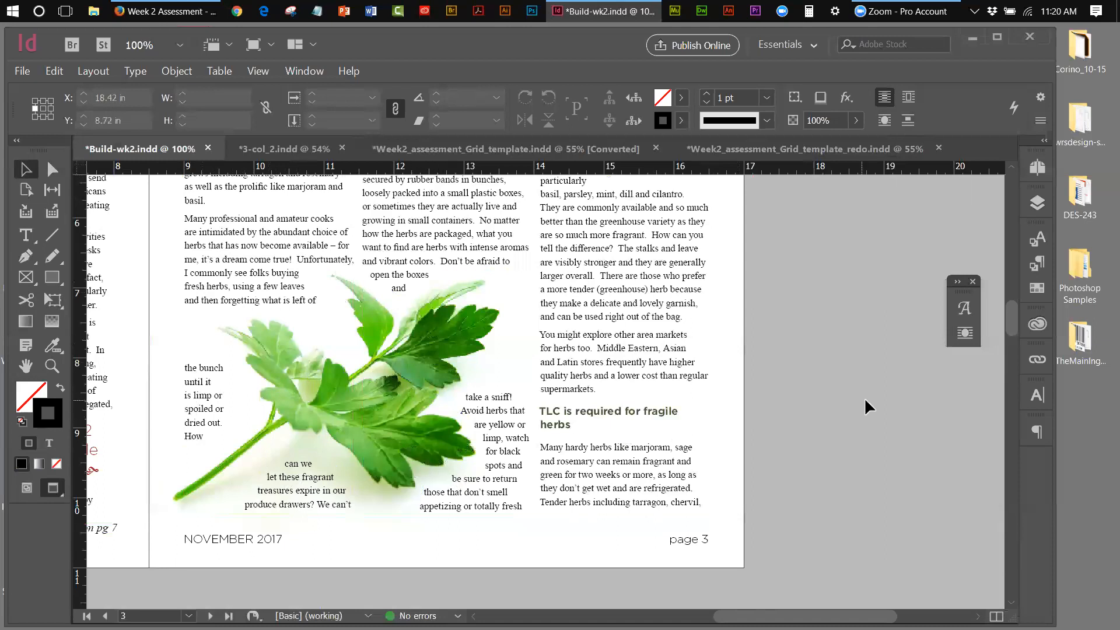
# Fit the page in the window and select the parsley image
pyautogui.click(266, 73)
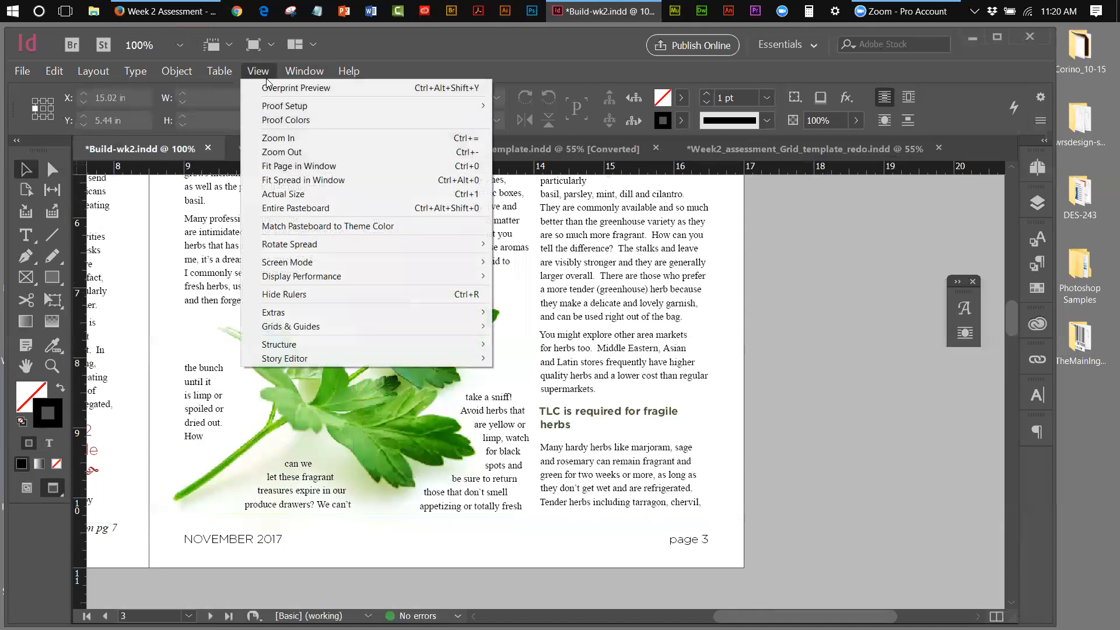
pyautogui.click(292, 170)
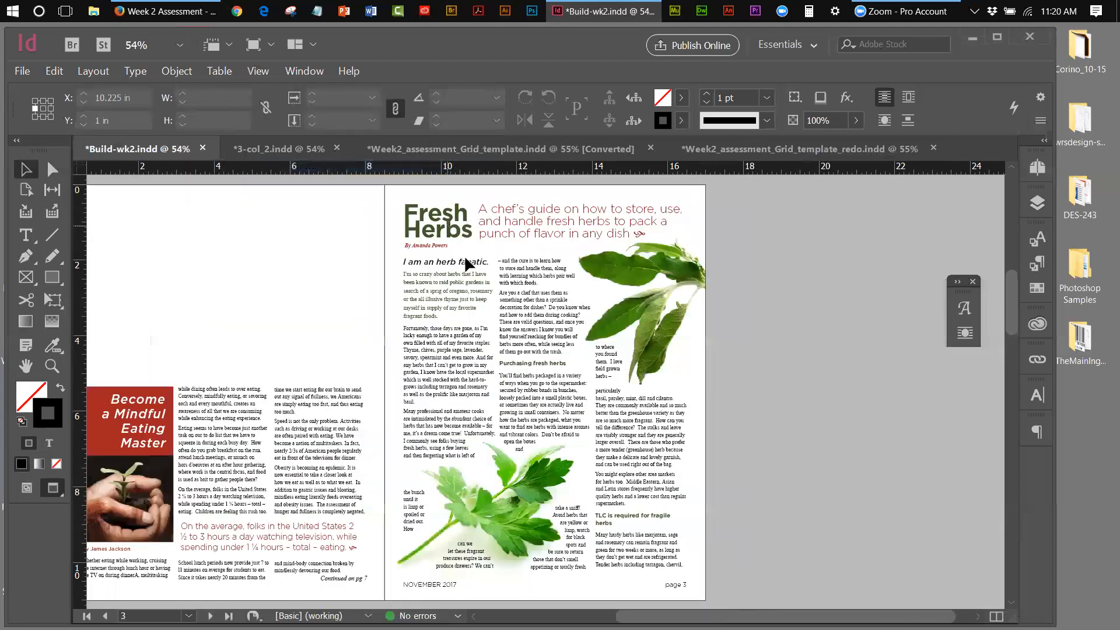
pyautogui.click(518, 450)
# Zoom in on the parsley to 100% and switch to Direct Selection for wrap-point editing
pyautogui.click(51, 366)
pyautogui.click(501, 531)
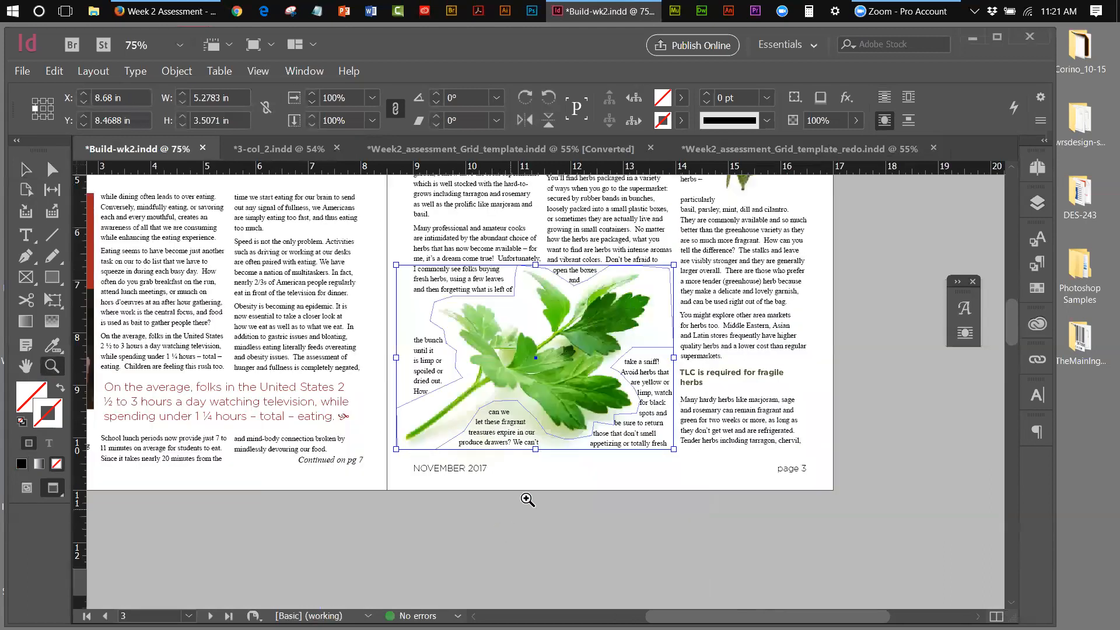
pyautogui.click(573, 341)
pyautogui.press('a')
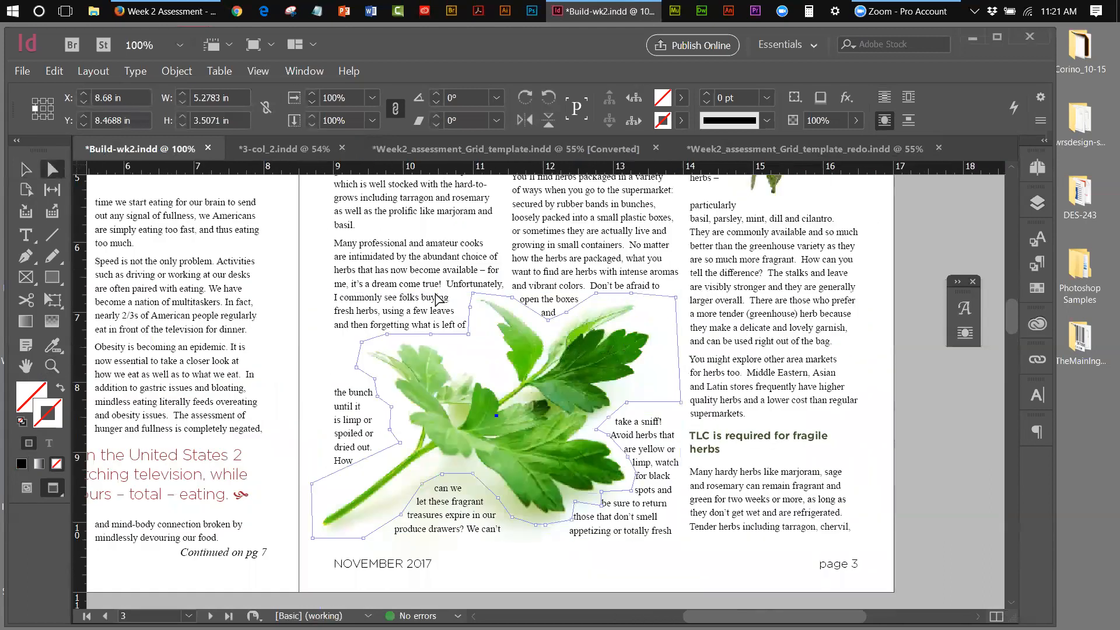
# Nudge the wrap point near 'and' up, and lower the stem's left-end wrap point a few steps
pyautogui.click(548, 319)
pyautogui.press('Up')
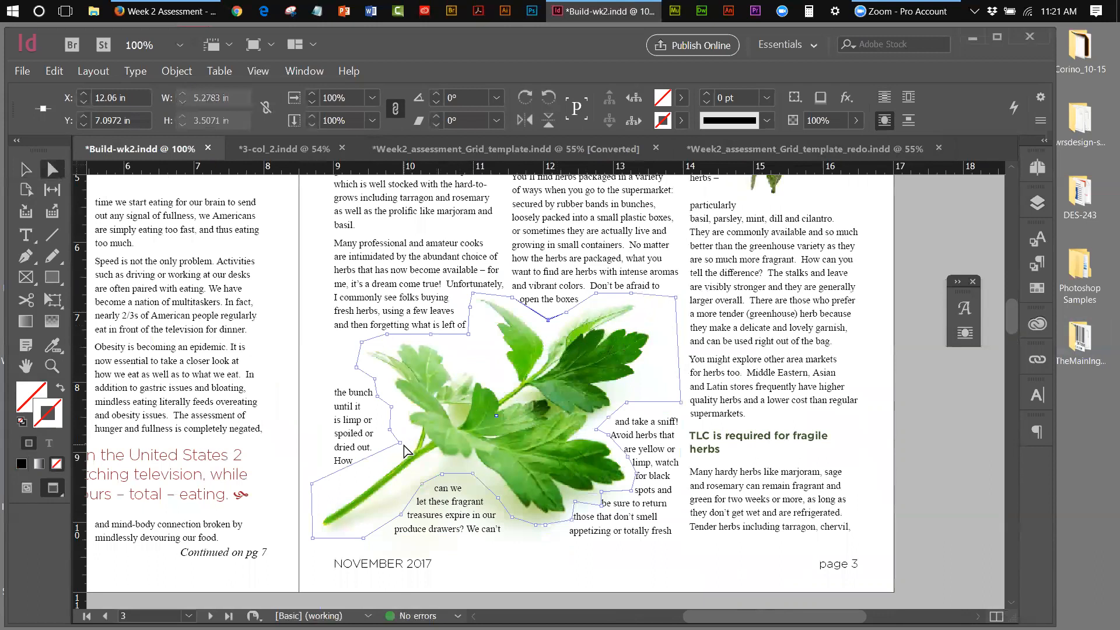
pyautogui.click(312, 483)
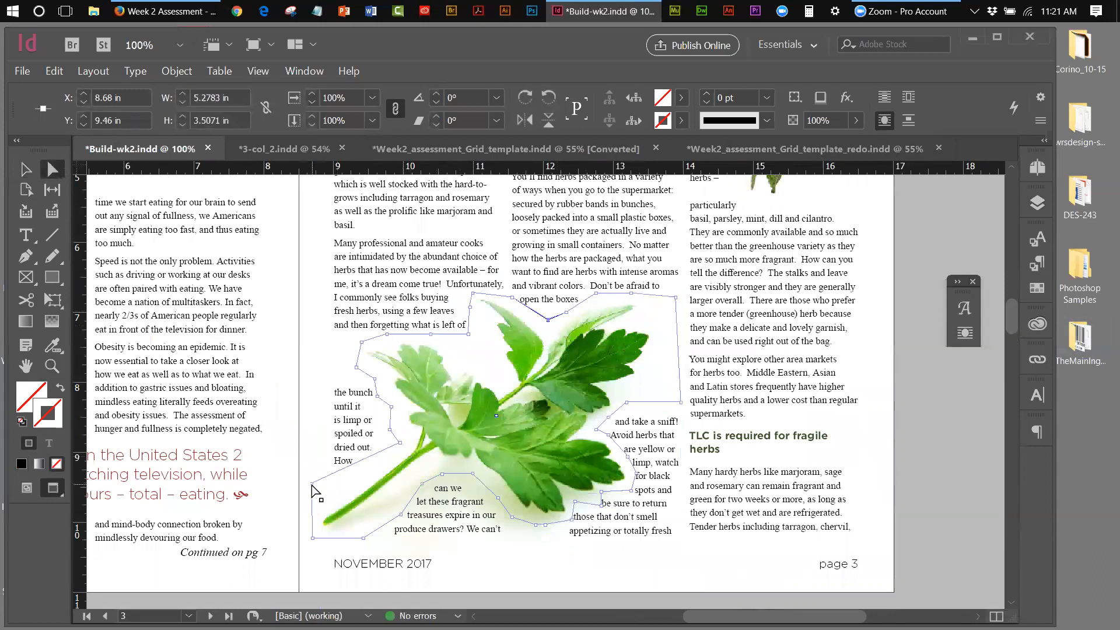
pyautogui.press('Down')
pyautogui.press('Down')
pyautogui.press('Down')
pyautogui.press('Down')
pyautogui.press('Down')
pyautogui.press('Down')
pyautogui.press('Down')
pyautogui.press('Down')
pyautogui.press('Down')
pyautogui.press('Down')
pyautogui.press('Down')
pyautogui.press('Down')
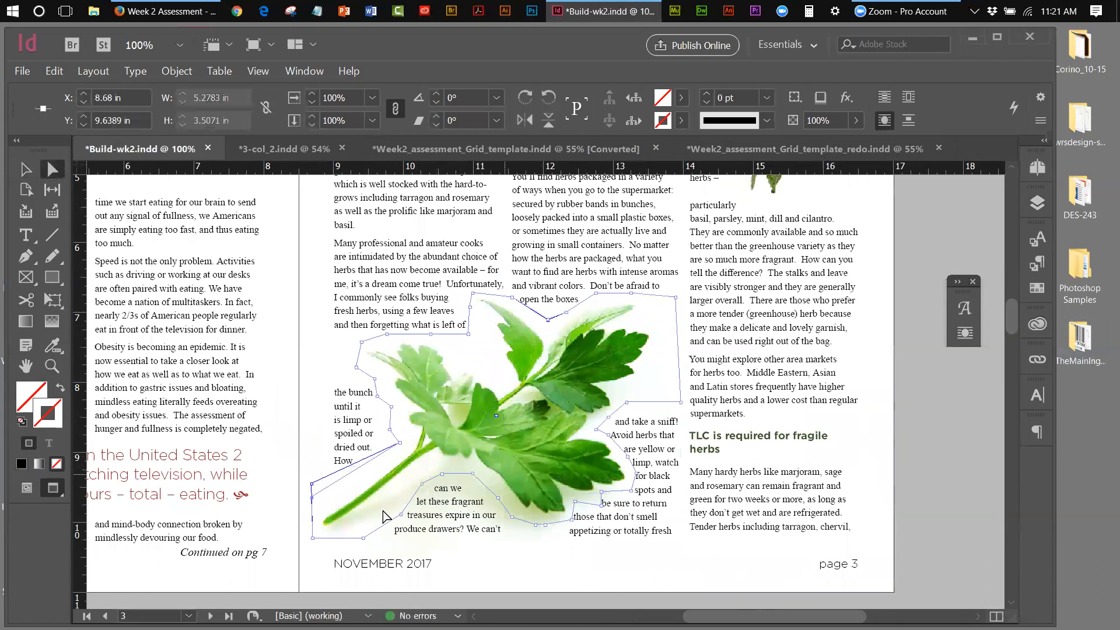
pyautogui.click(311, 484)
pyautogui.press('Down')
pyautogui.press('Down')
pyautogui.press('Down')
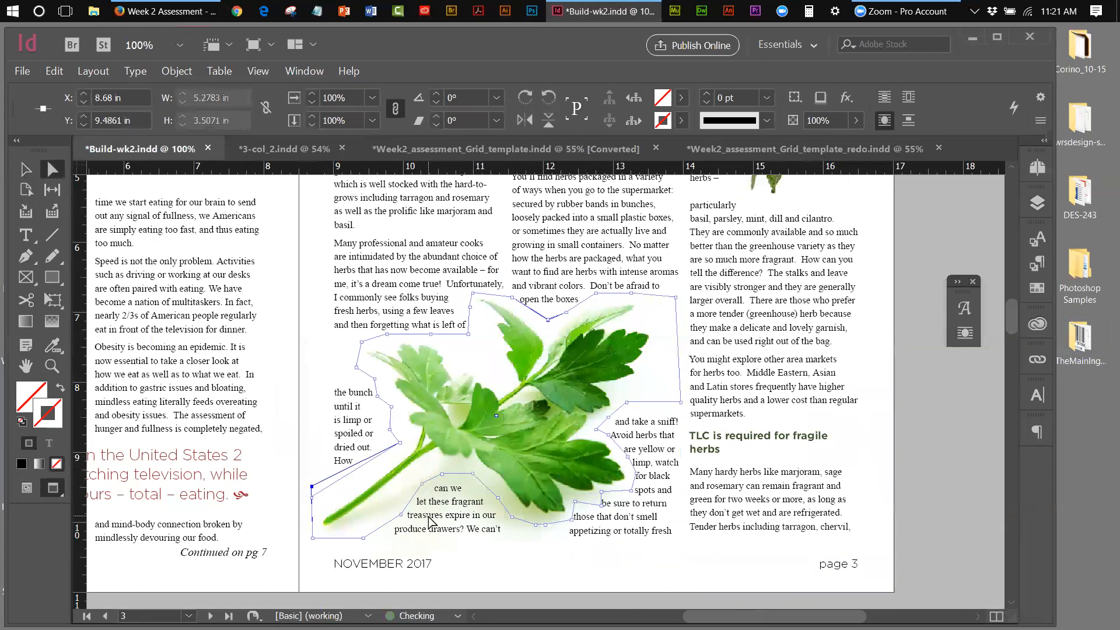
pyautogui.press('Down')
pyautogui.press('Down')
pyautogui.press('Down')
pyautogui.press('Down')
pyautogui.press('Down')
pyautogui.press('Down')
pyautogui.press('Down')
pyautogui.press('Down')
pyautogui.press('Down')
pyautogui.press('Down')
pyautogui.press('Down')
pyautogui.press('Down')
pyautogui.press('Down')
pyautogui.press('Down')
pyautogui.press('Down')
pyautogui.press('Down')
pyautogui.press('Up')
pyautogui.press('Up')
pyautogui.press('Up')
pyautogui.press('Up')
pyautogui.press('Down')
pyautogui.press('Down')
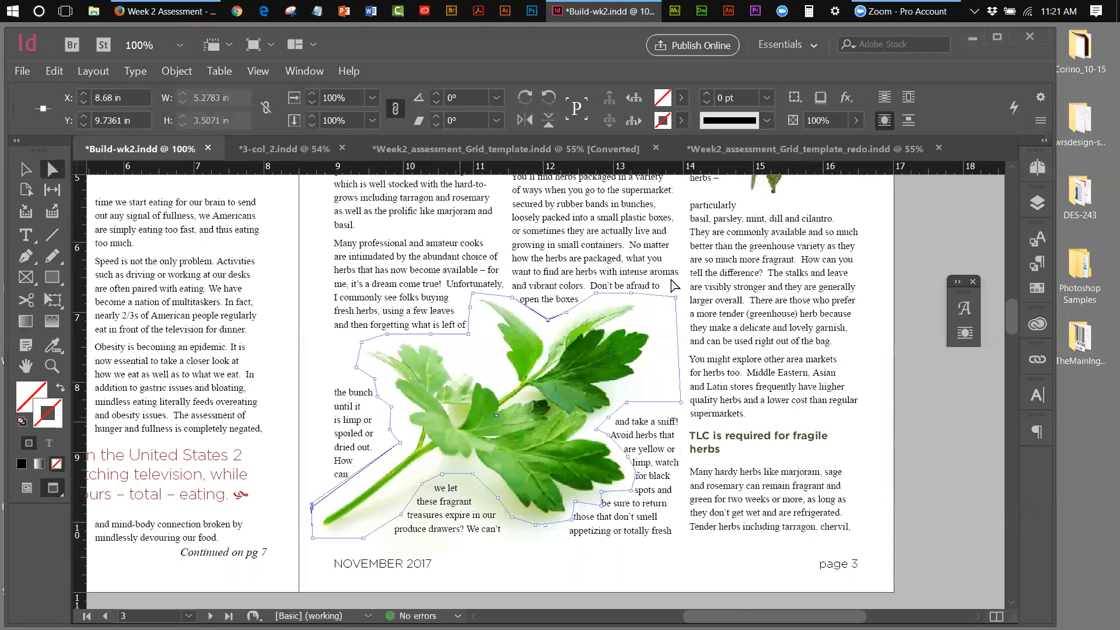
pyautogui.click(930, 275)
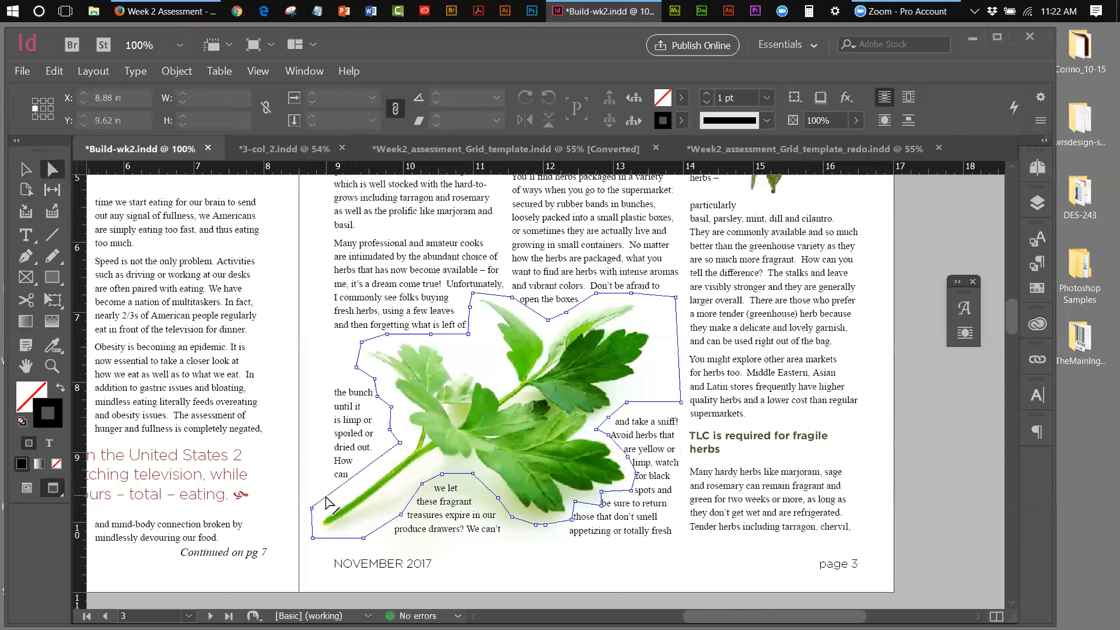
# Add an anchor point to the parsley's wrap path near the stem's bottom with Add Anchor Point
pyautogui.click(35, 239)
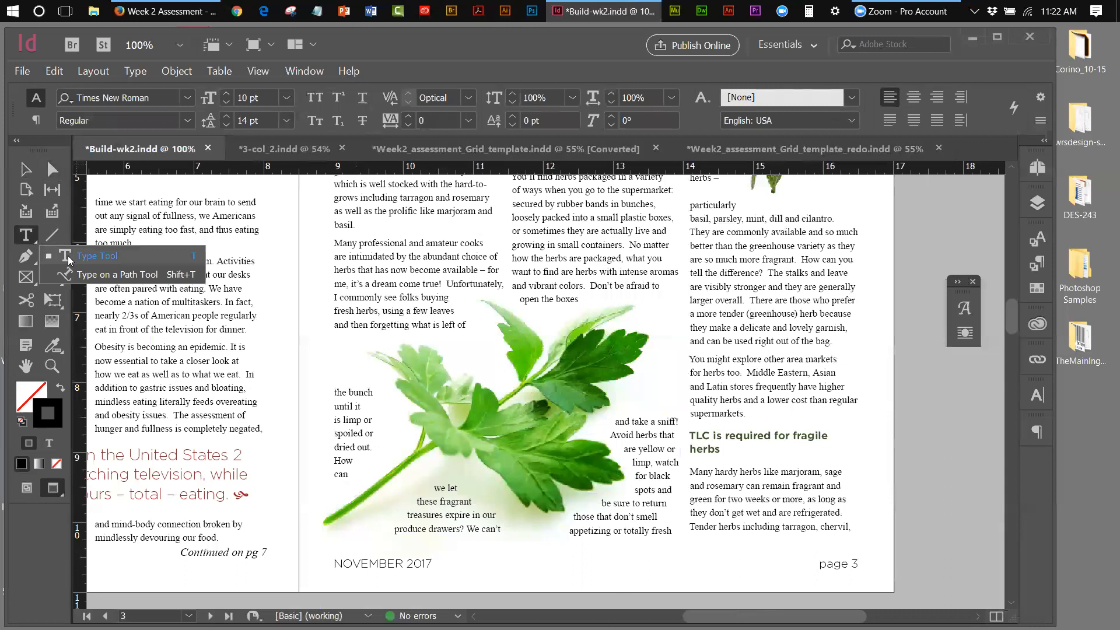
pyautogui.click(28, 257)
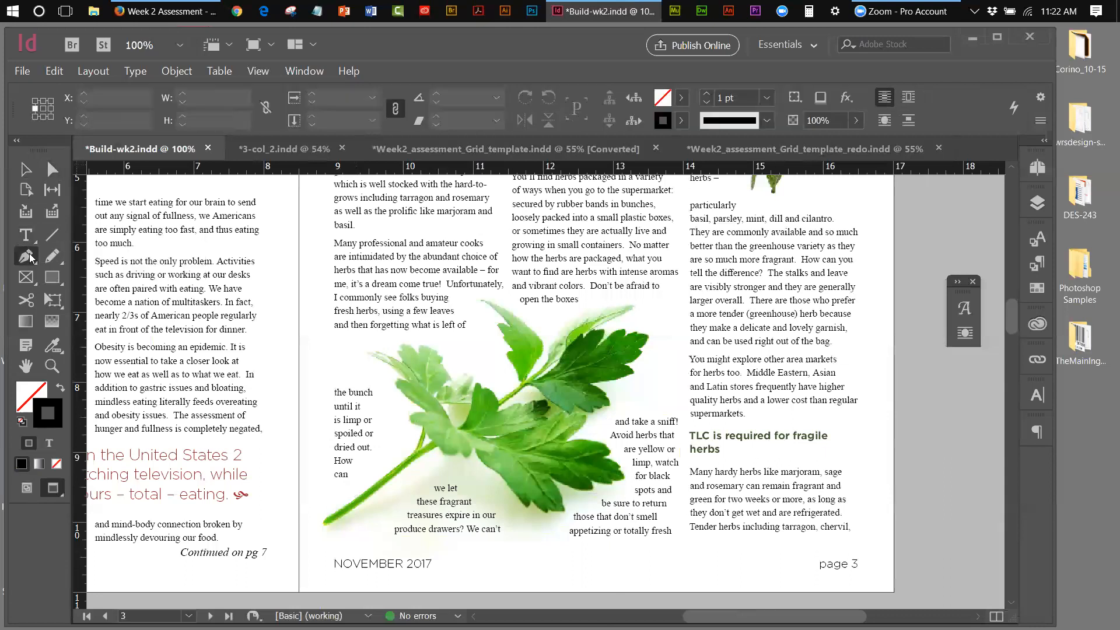
pyautogui.click(31, 258)
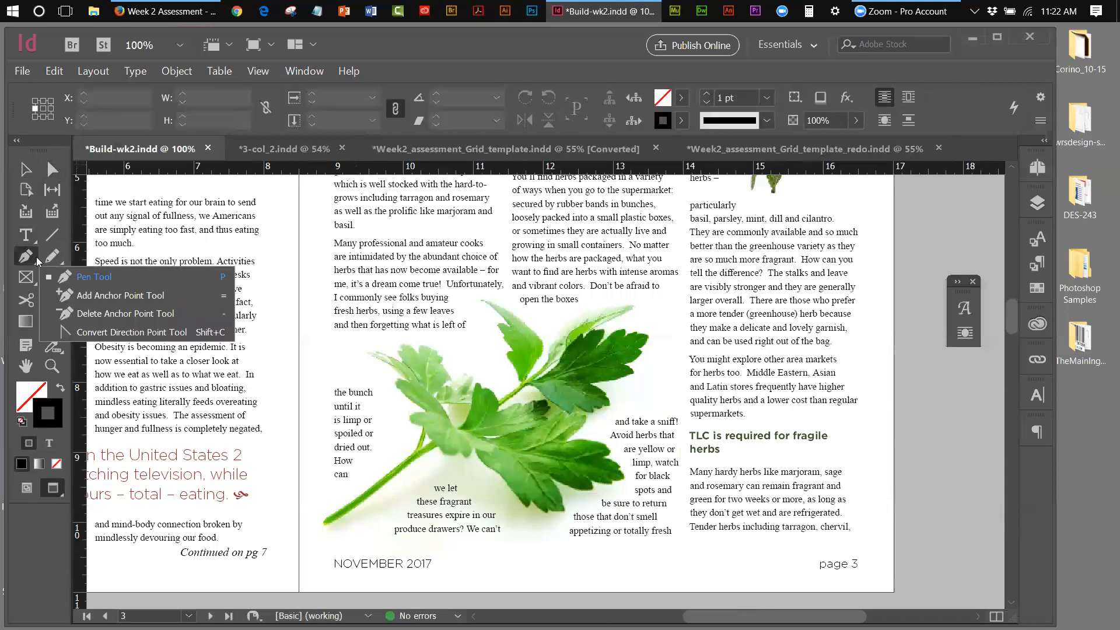
pyautogui.click(102, 295)
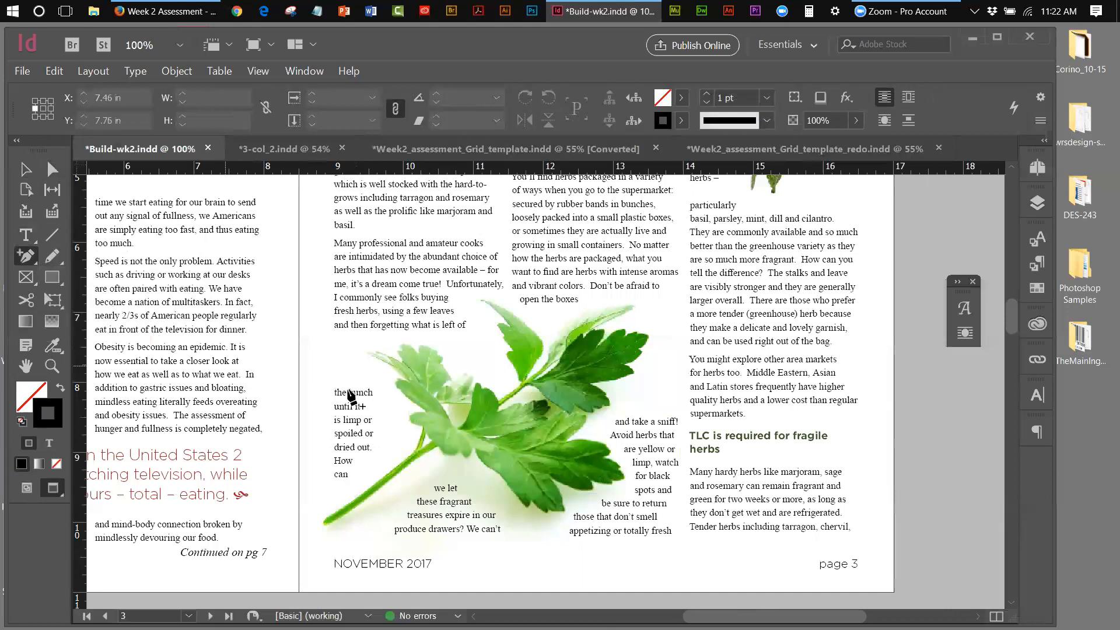
pyautogui.click(24, 170)
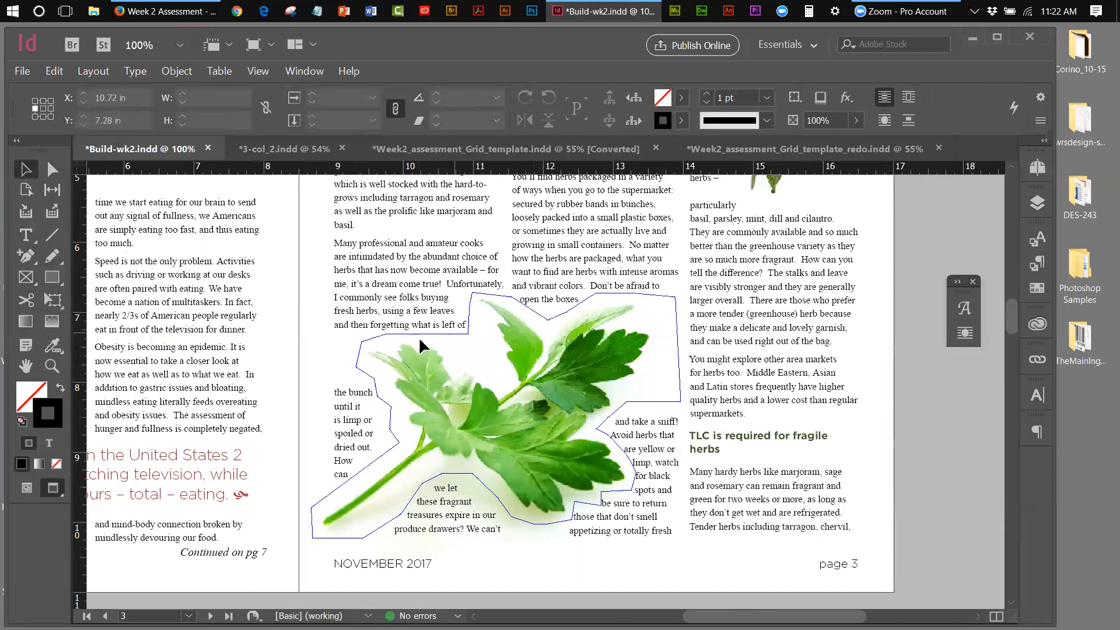
pyautogui.click(384, 435)
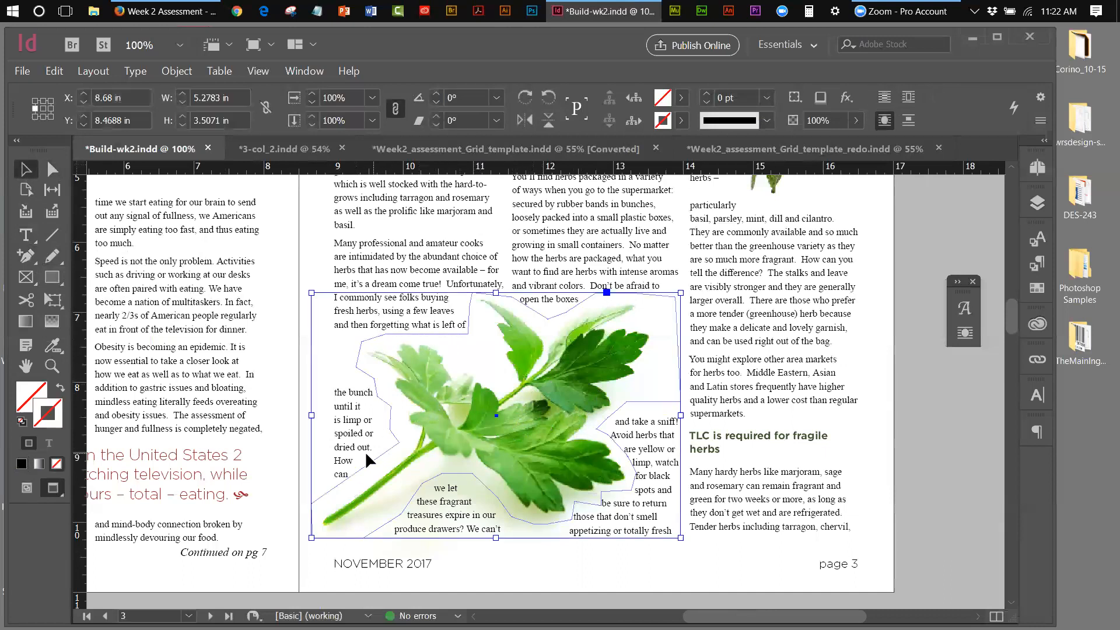
pyautogui.click(25, 255)
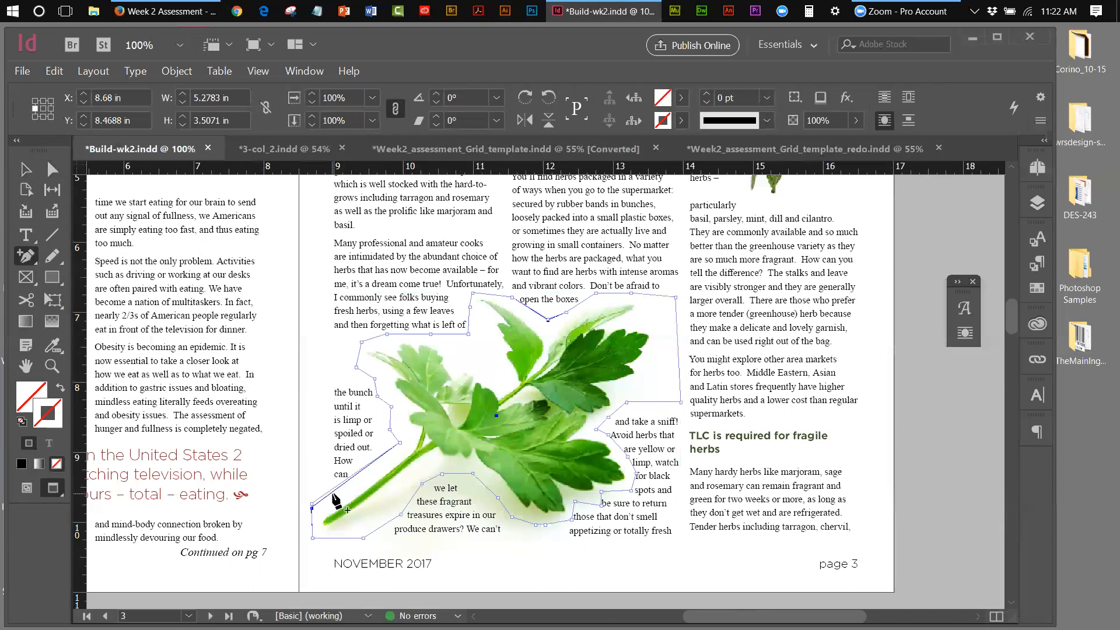
pyautogui.click(331, 491)
pyautogui.press('v')
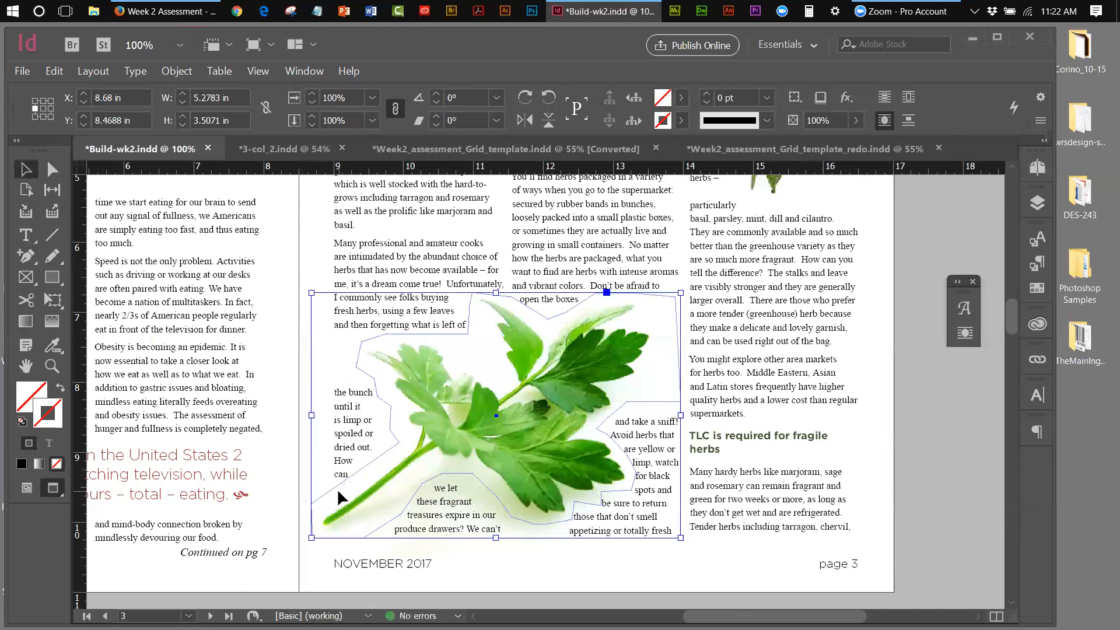
pyautogui.hotkey('ctrl', 'shift', 'a')
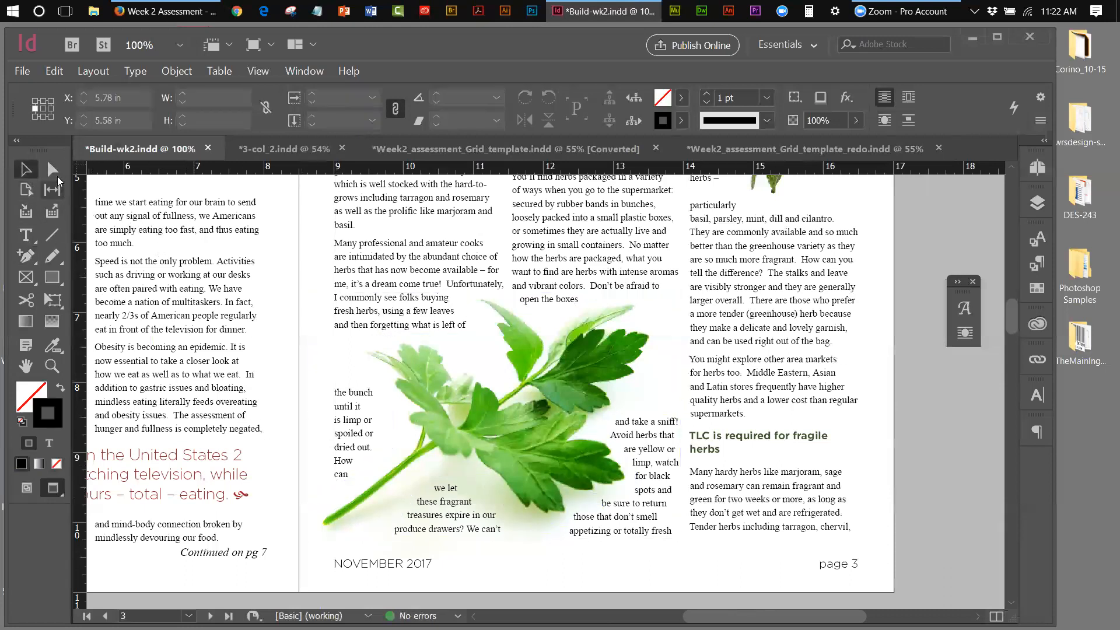
# Drag the parsley's lower wrap-path anchor up toward the stem
pyautogui.press('a')
pyautogui.click(331, 500)
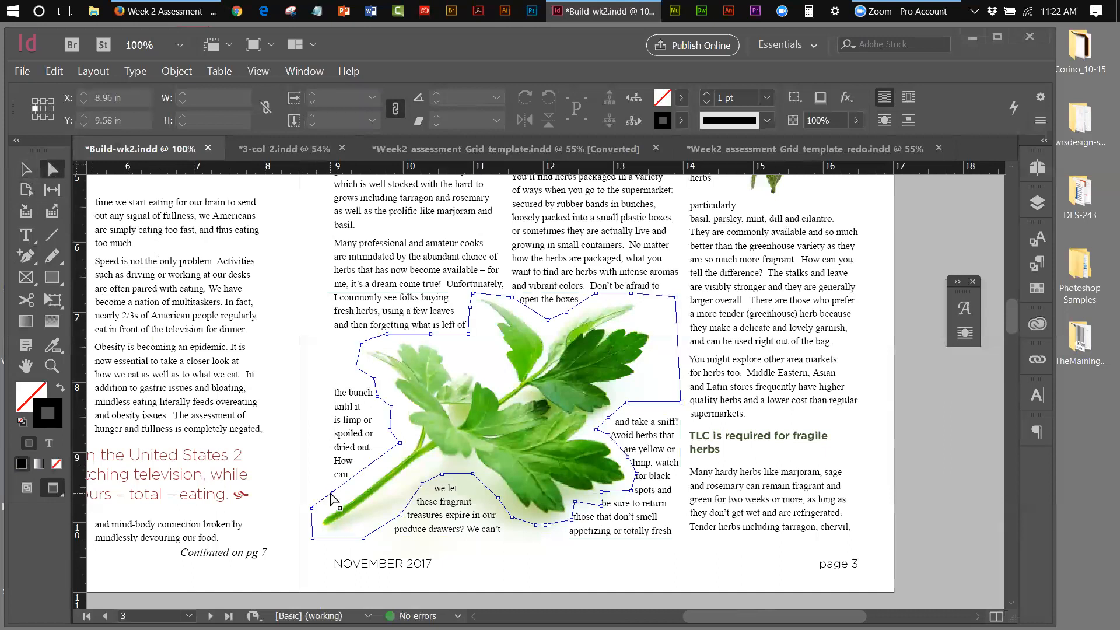
pyautogui.click(333, 494)
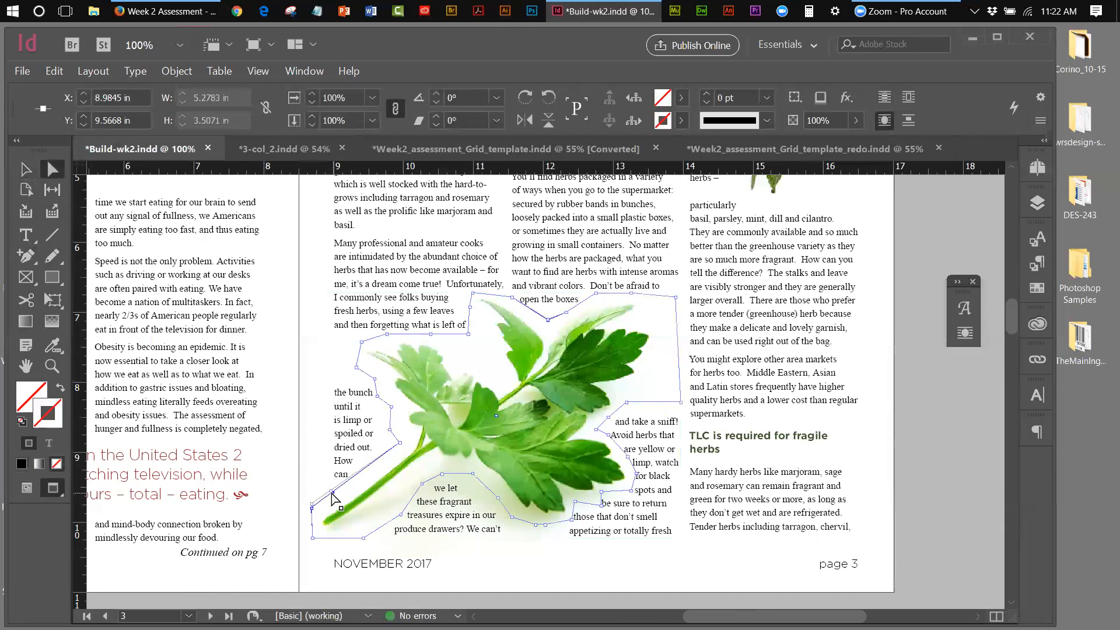
pyautogui.moveTo(331, 493); pyautogui.dragTo(332, 461)
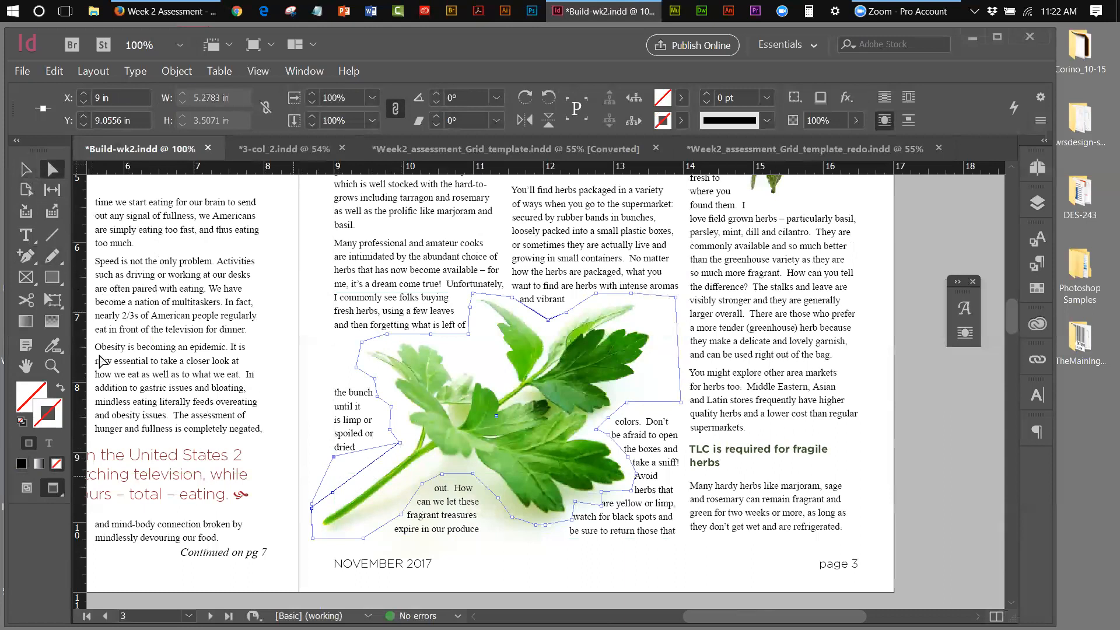
# Add another wrap anchor beside the stem and drag it down to hug the stem
pyautogui.click(32, 255)
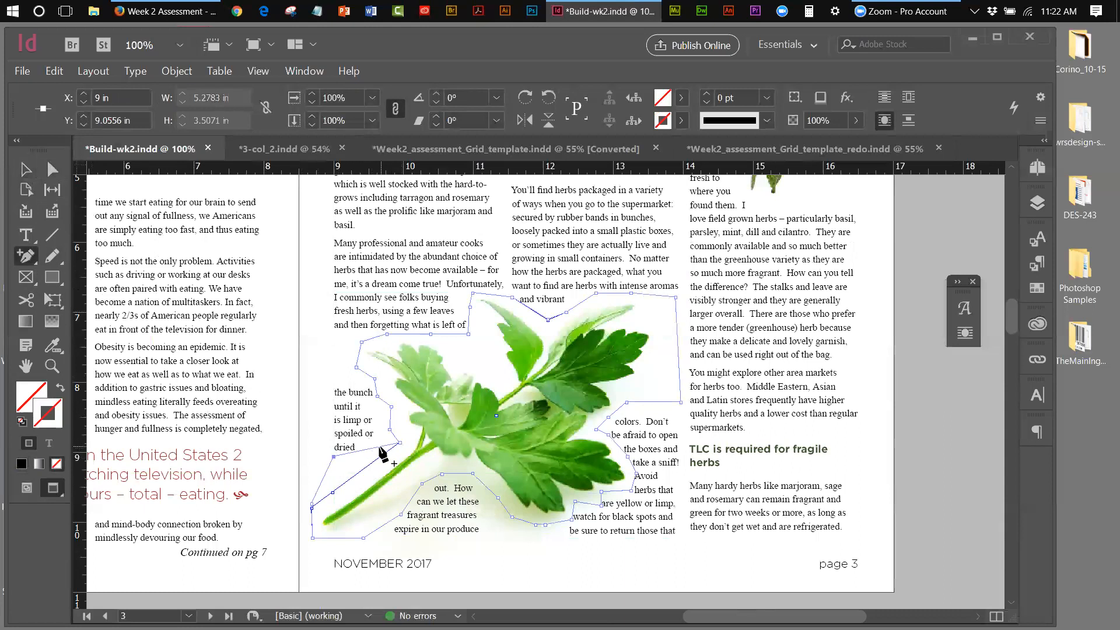
pyautogui.click(373, 448)
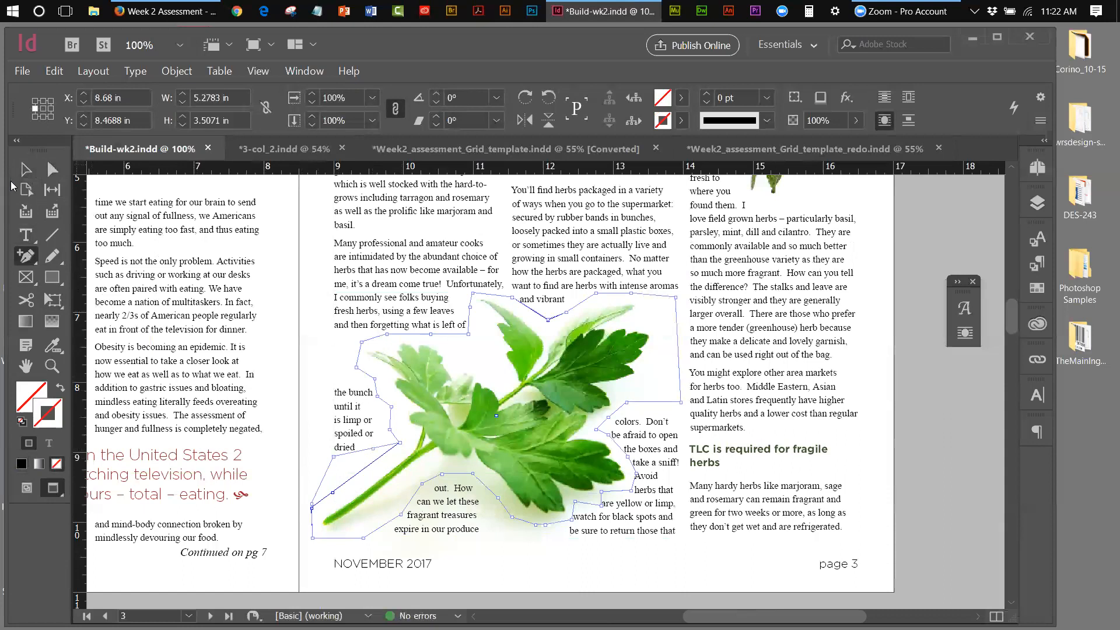
pyautogui.click(52, 169)
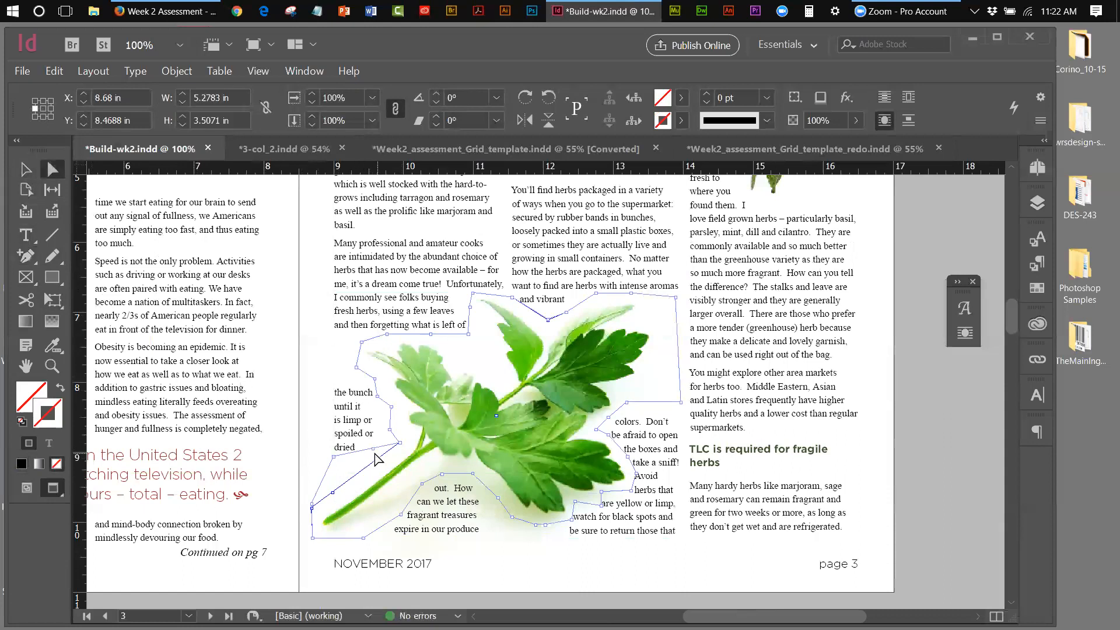
pyautogui.moveTo(372, 447); pyautogui.dragTo(379, 458)
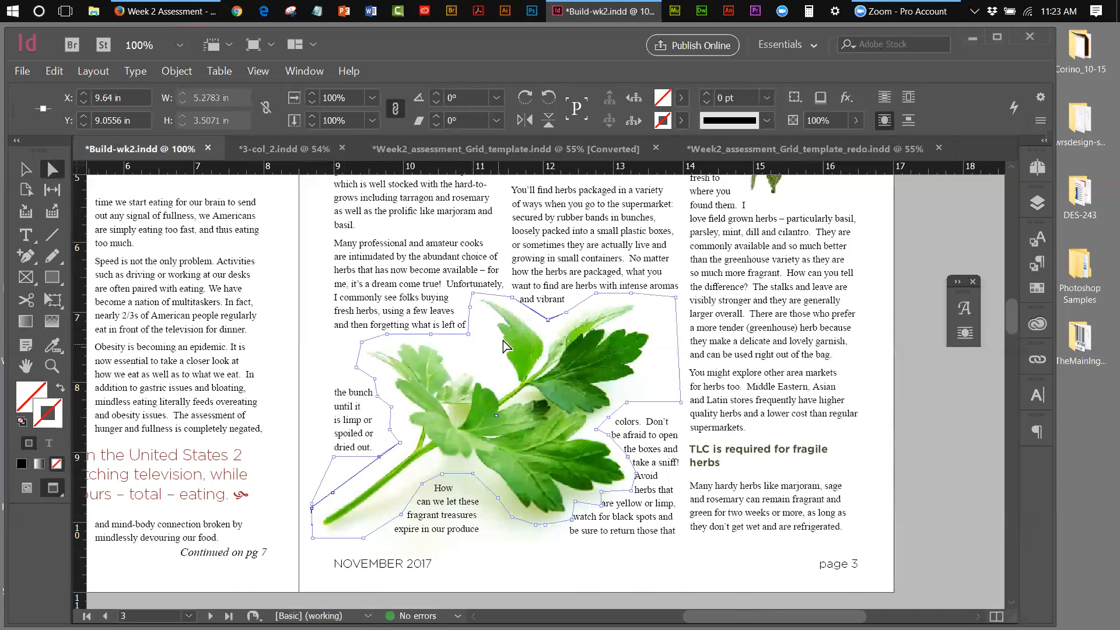
pyautogui.click(26, 170)
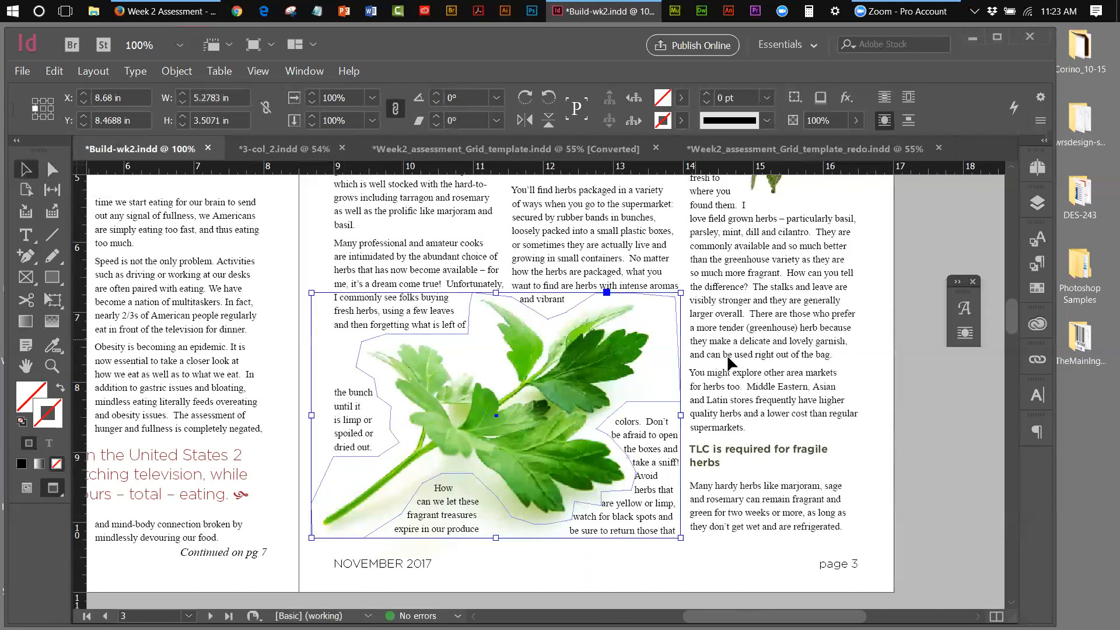
pyautogui.click(884, 397)
# Move the upper-left wrap points near 'of the bunch' closer to the parsley leaf
pyautogui.click(390, 446)
pyautogui.click(349, 344)
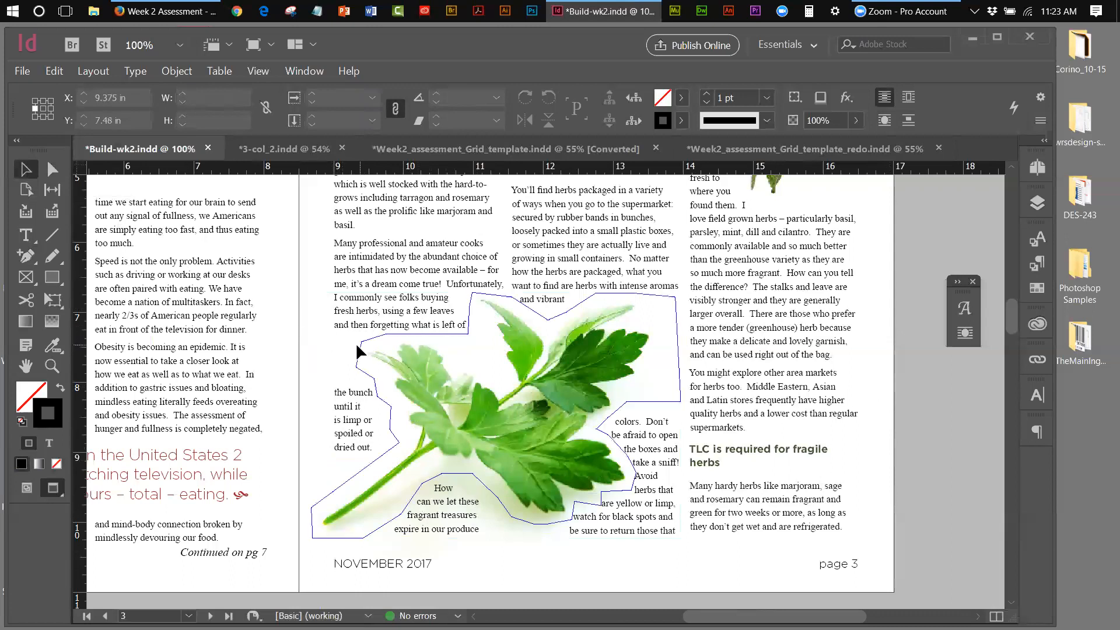
pyautogui.click(359, 344)
pyautogui.click(53, 170)
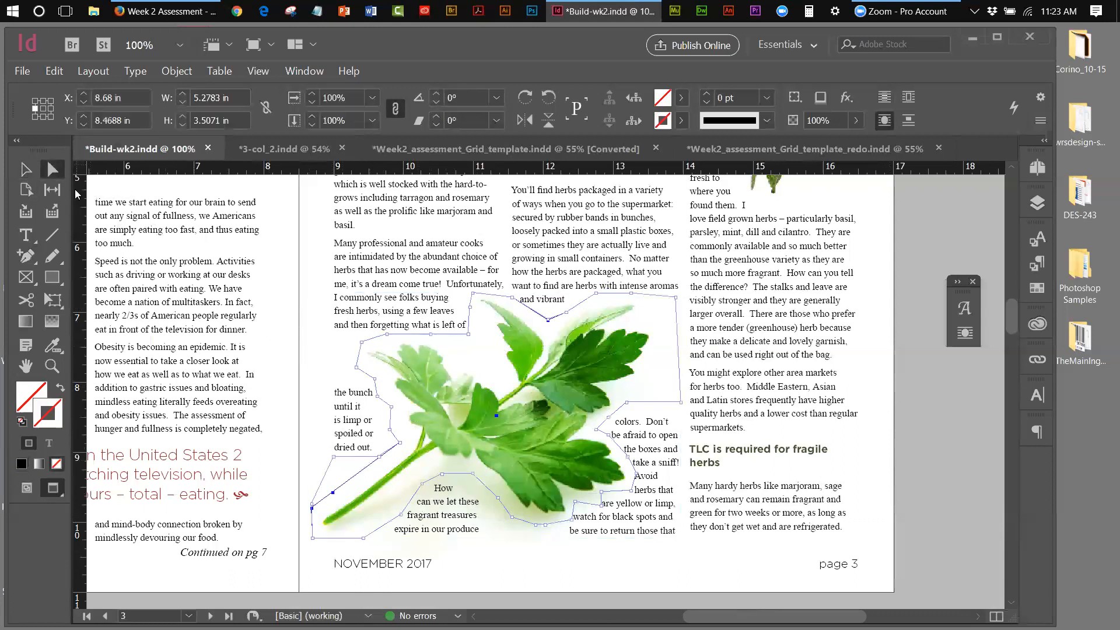
pyautogui.click(387, 337)
pyautogui.moveTo(388, 337); pyautogui.dragTo(388, 345)
pyautogui.moveTo(387, 338); pyautogui.dragTo(387, 338)
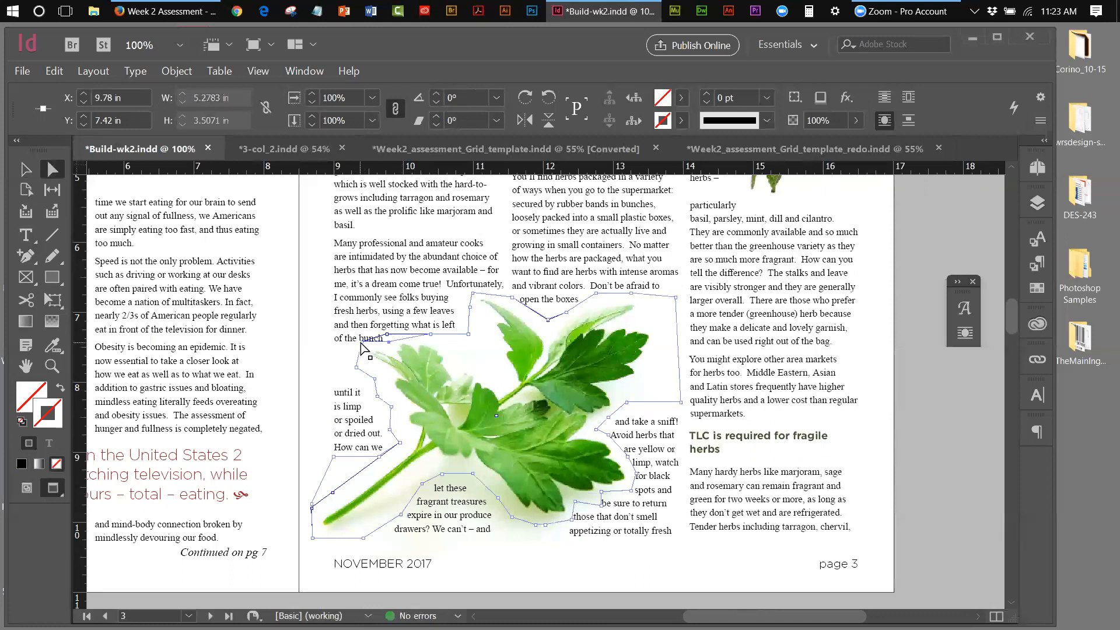
pyautogui.moveTo(361, 346); pyautogui.dragTo(365, 352)
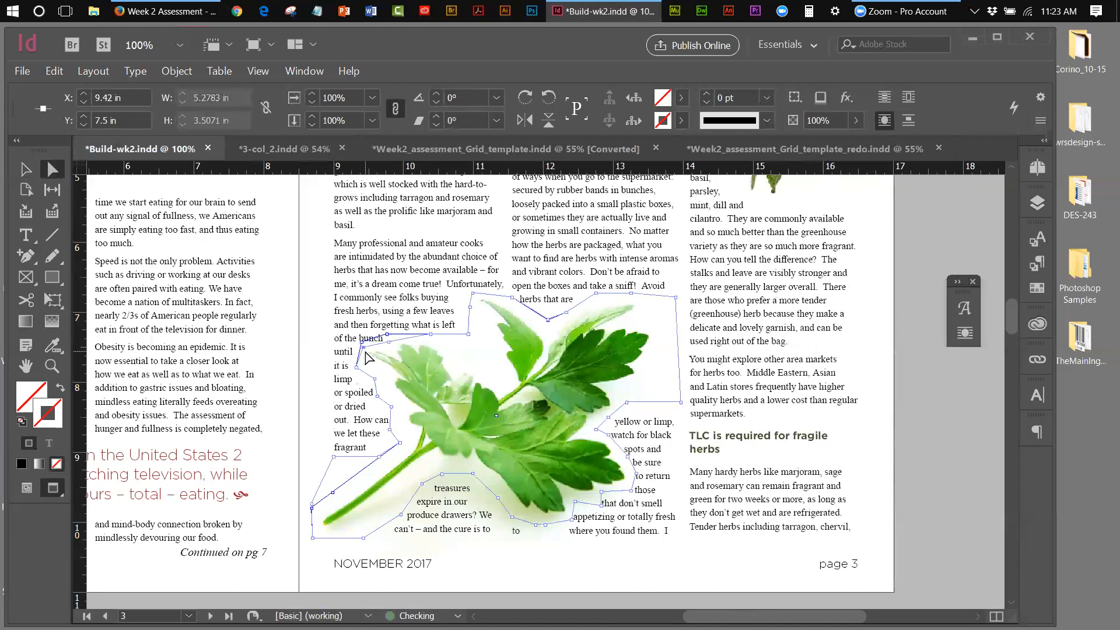
pyautogui.click(26, 169)
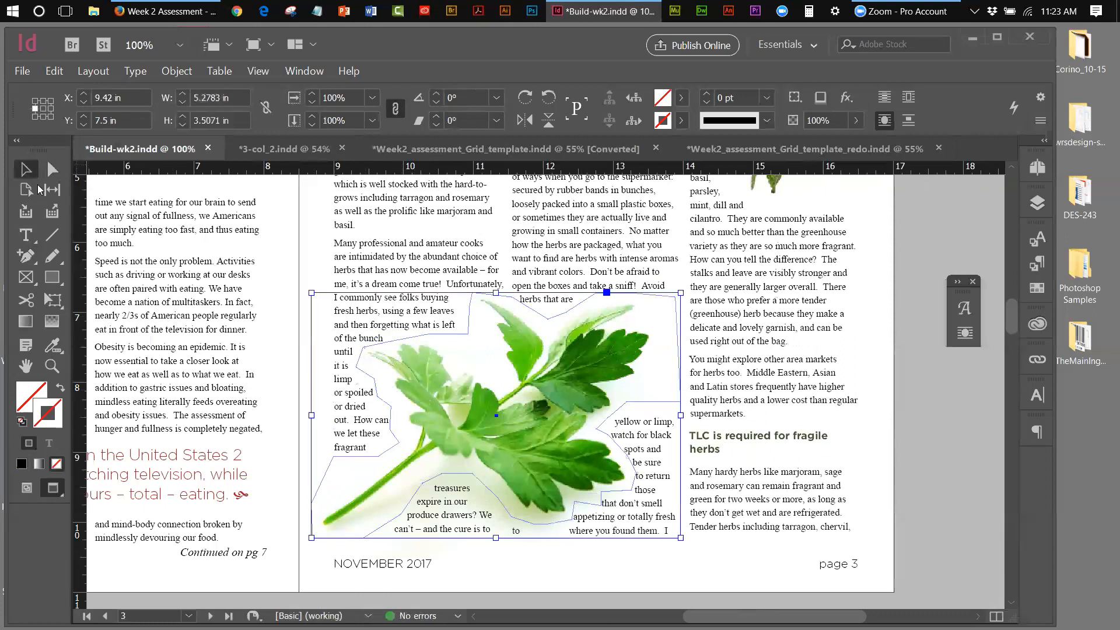
pyautogui.click(944, 425)
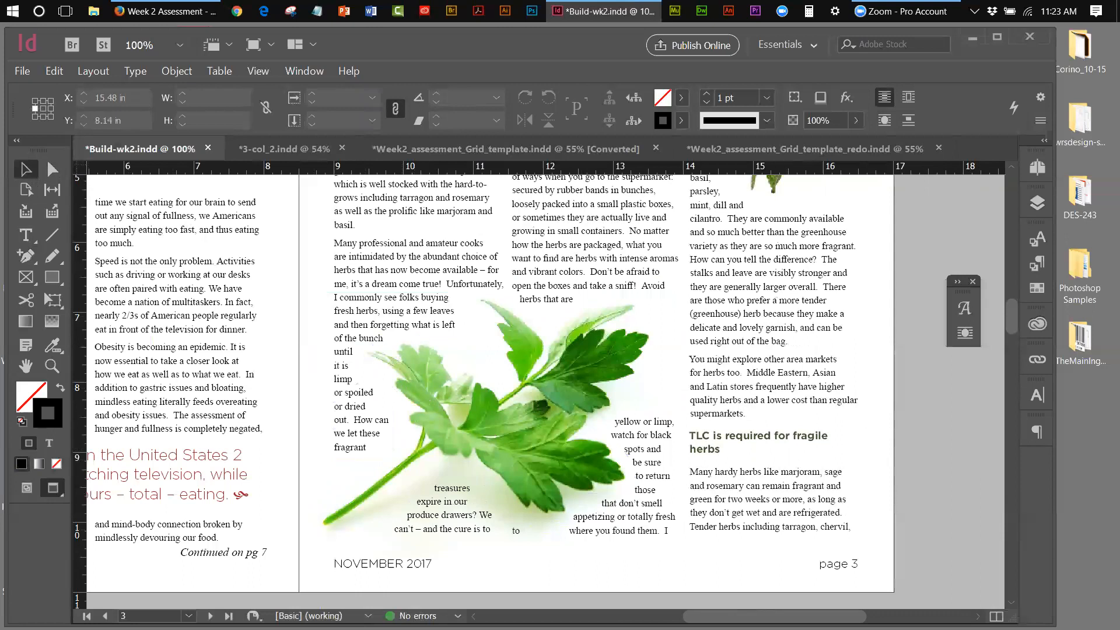
# Nudge the pair of wrap points near the word 'to' upward
pyautogui.click(524, 520)
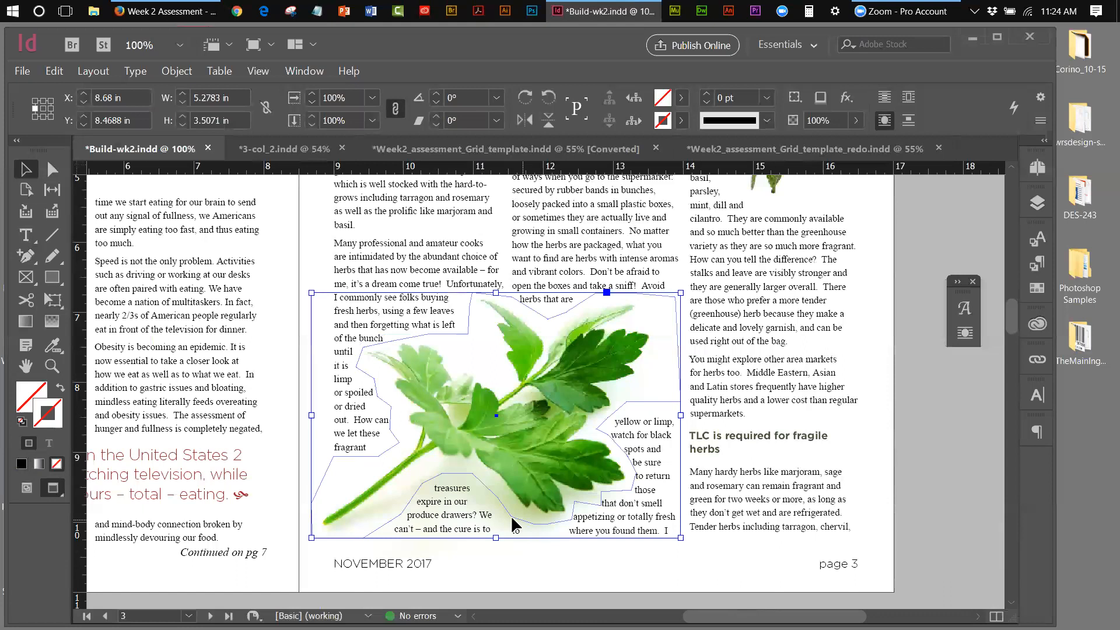
pyautogui.click(52, 168)
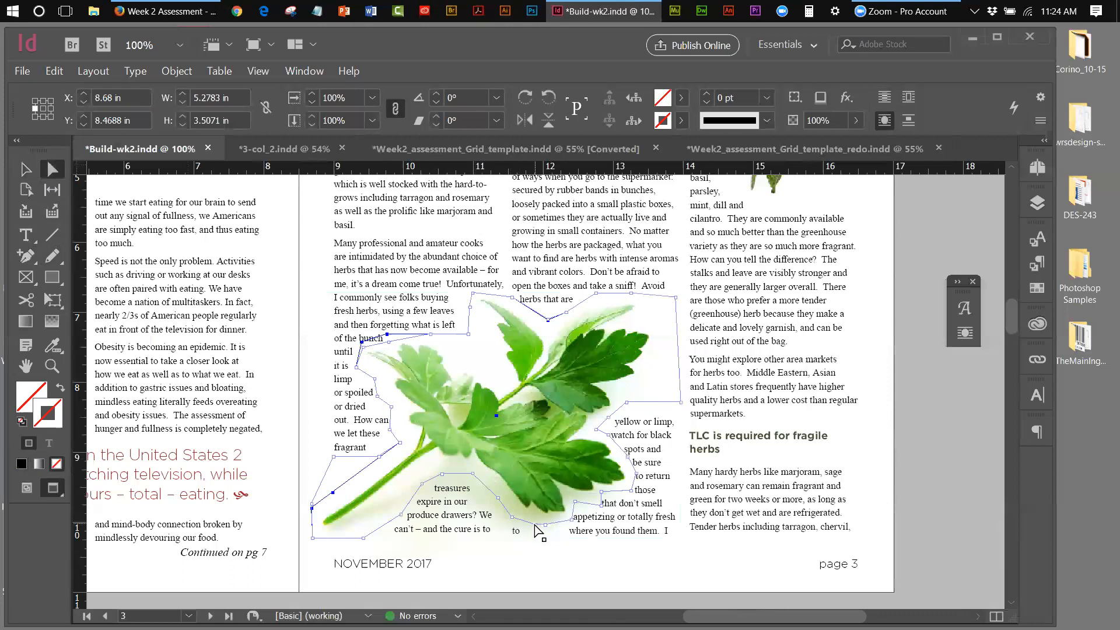
pyautogui.click(545, 526)
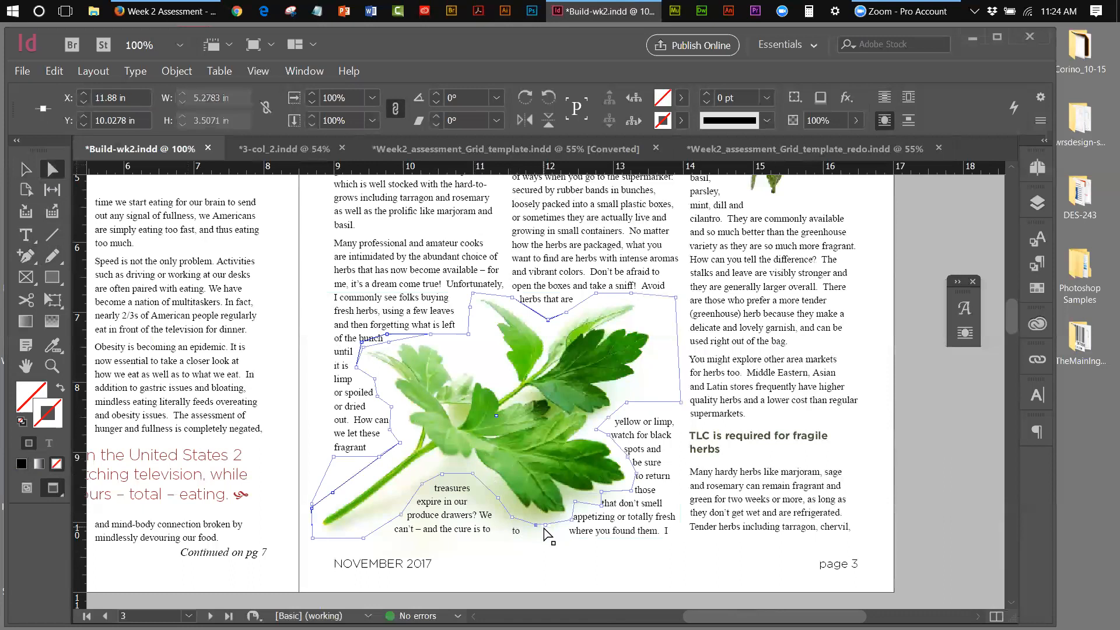
pyautogui.click(545, 527)
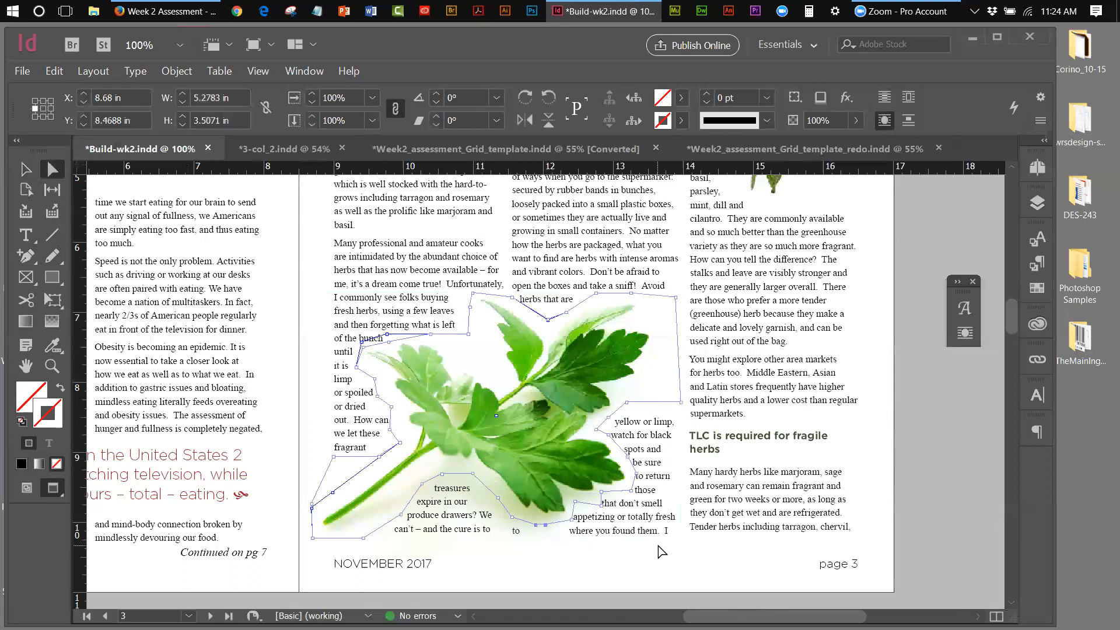
pyautogui.press('Up')
pyautogui.press('Up')
pyautogui.press('Up')
pyautogui.press('Up')
pyautogui.press('Up')
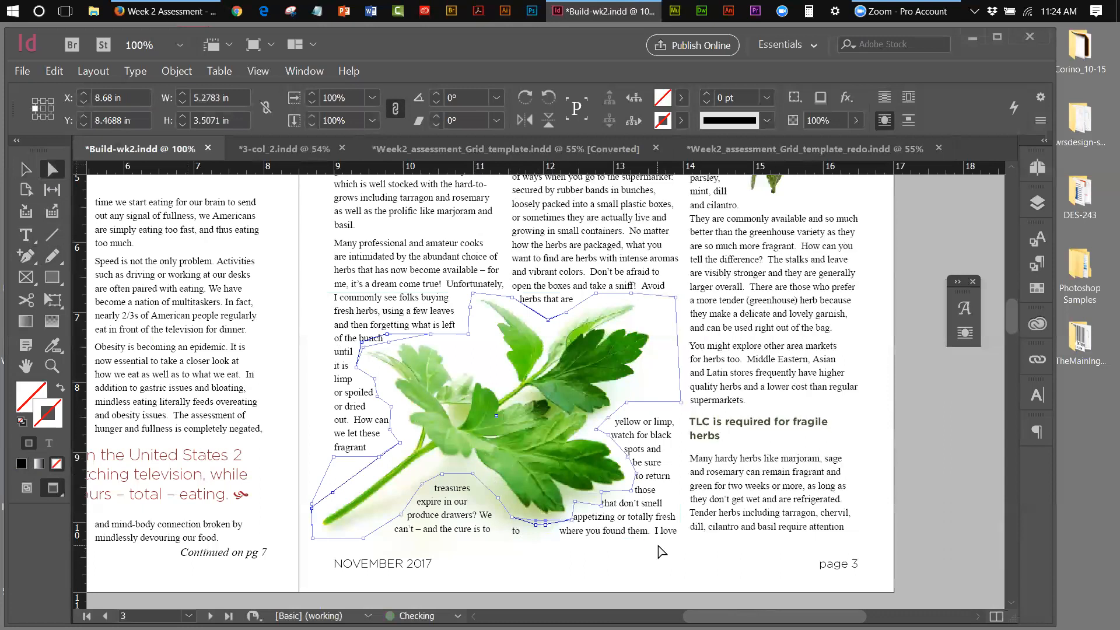
pyautogui.click(545, 525)
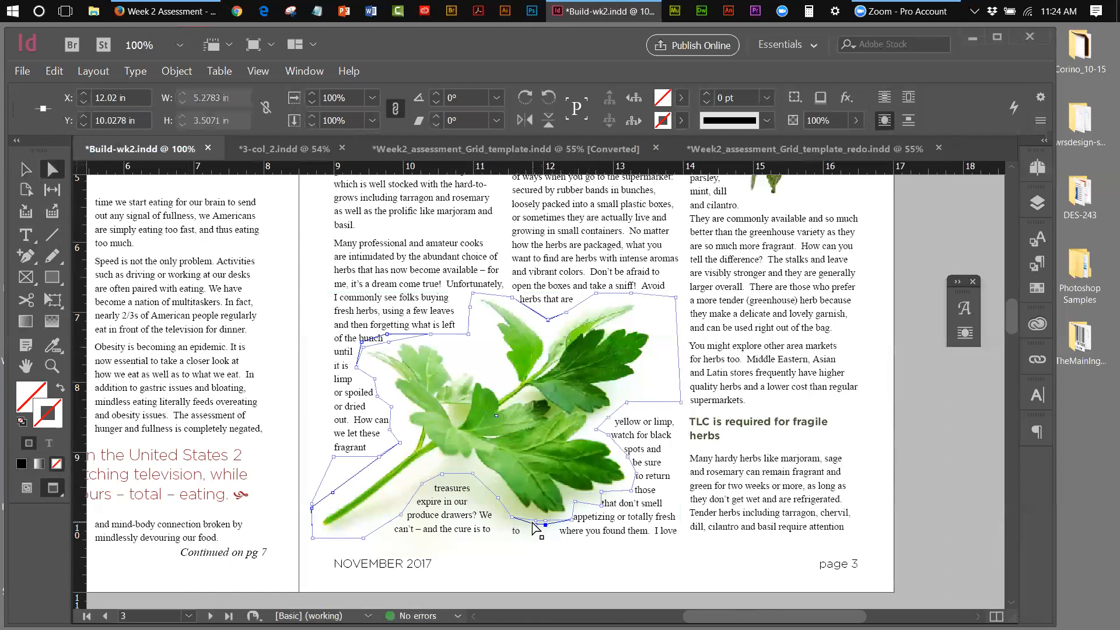
pyautogui.keyDown('shift'); pyautogui.click(535, 525); pyautogui.keyUp('shift')
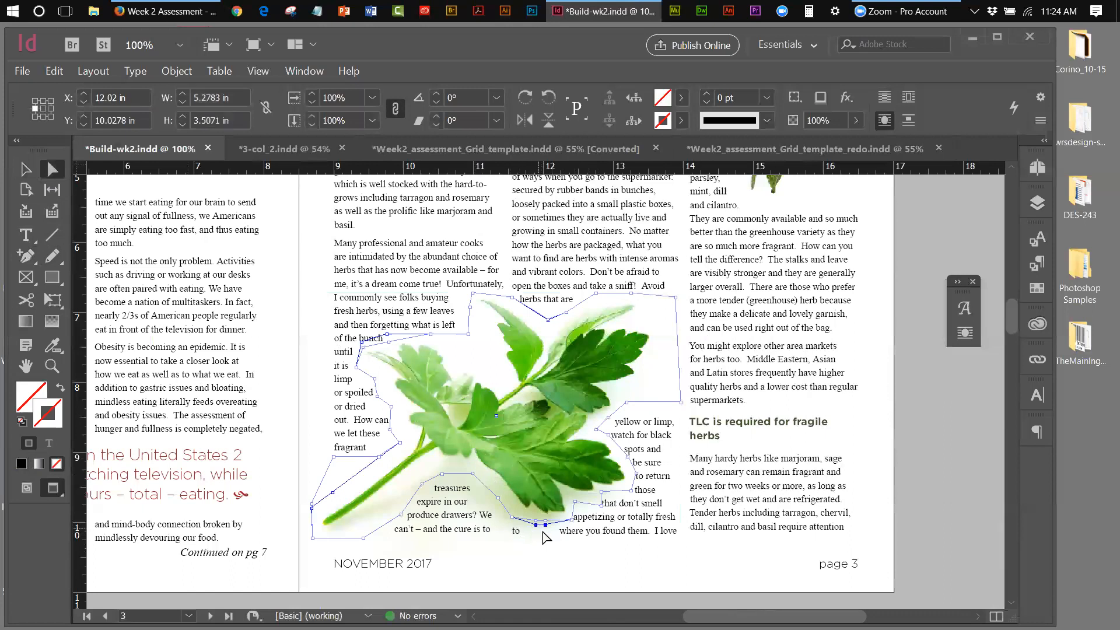
pyautogui.press('Up')
pyautogui.press('Up')
pyautogui.press('Up')
pyautogui.press('Up')
pyautogui.press('Up')
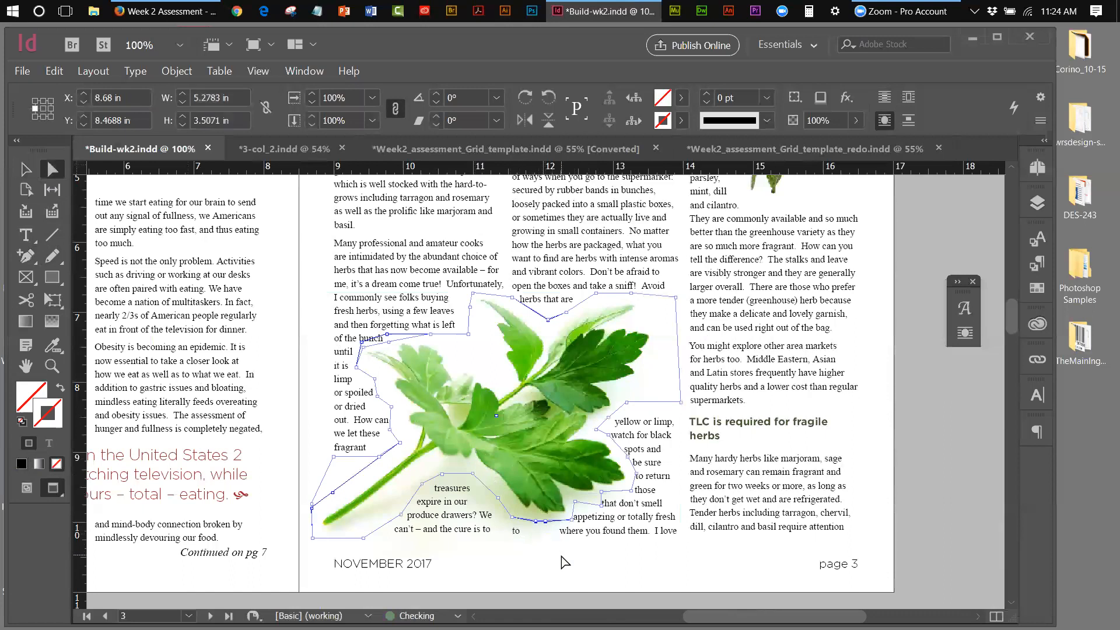
# Reposition the lower wrap point below the text and check the resulting text flow
pyautogui.click(512, 518)
pyautogui.moveTo(513, 518); pyautogui.dragTo(511, 511)
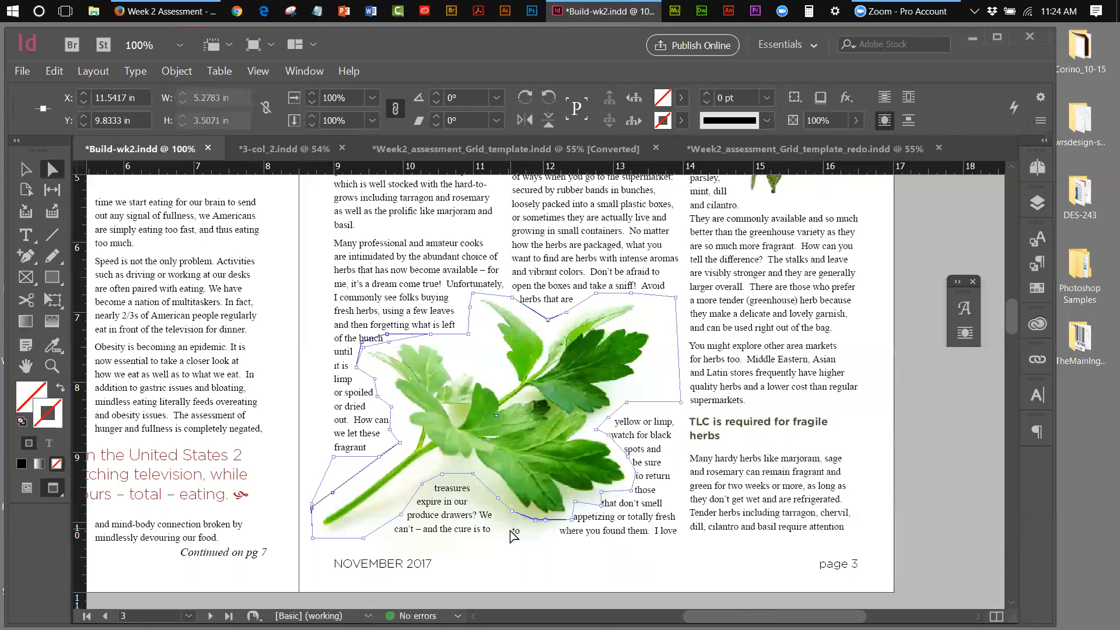
pyautogui.moveTo(512, 516); pyautogui.dragTo(513, 513)
pyautogui.click(516, 535)
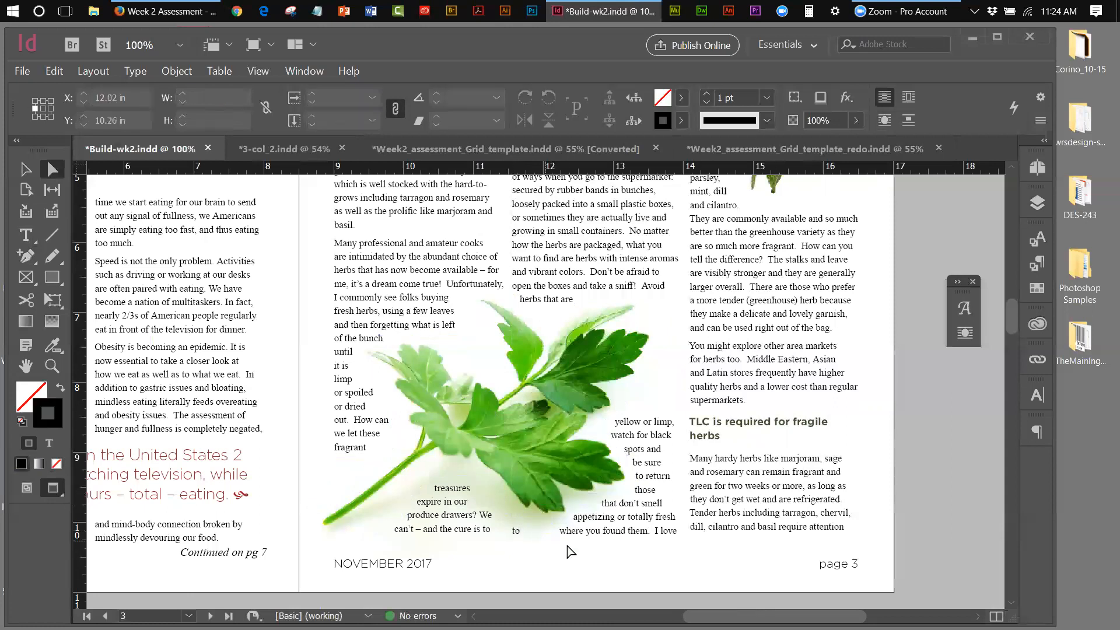
pyautogui.click(544, 526)
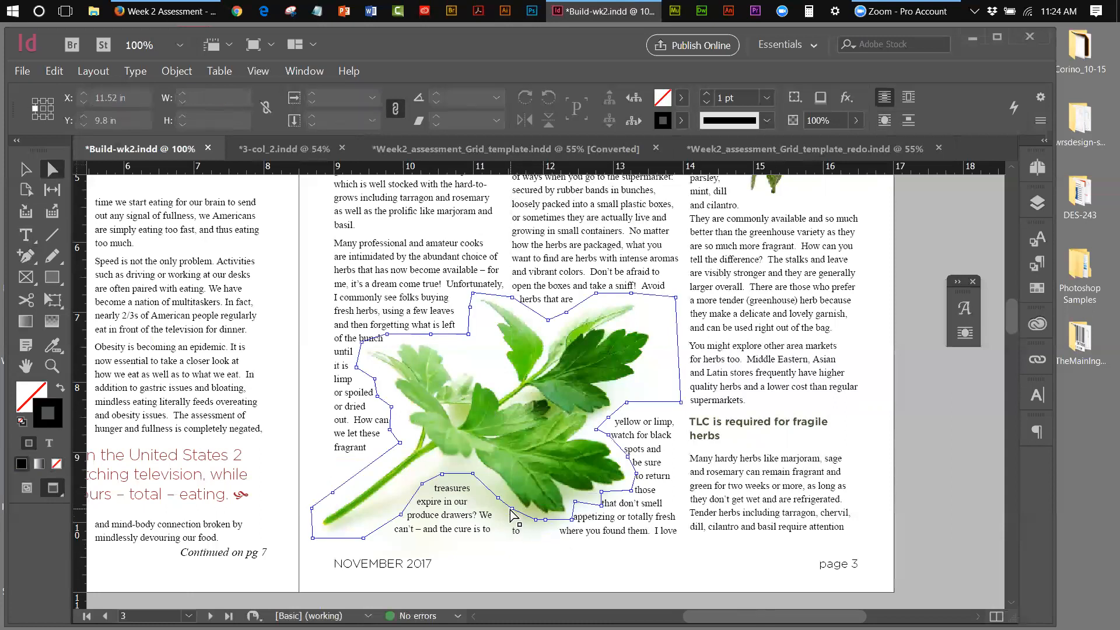
pyautogui.moveTo(511, 508); pyautogui.dragTo(515, 530)
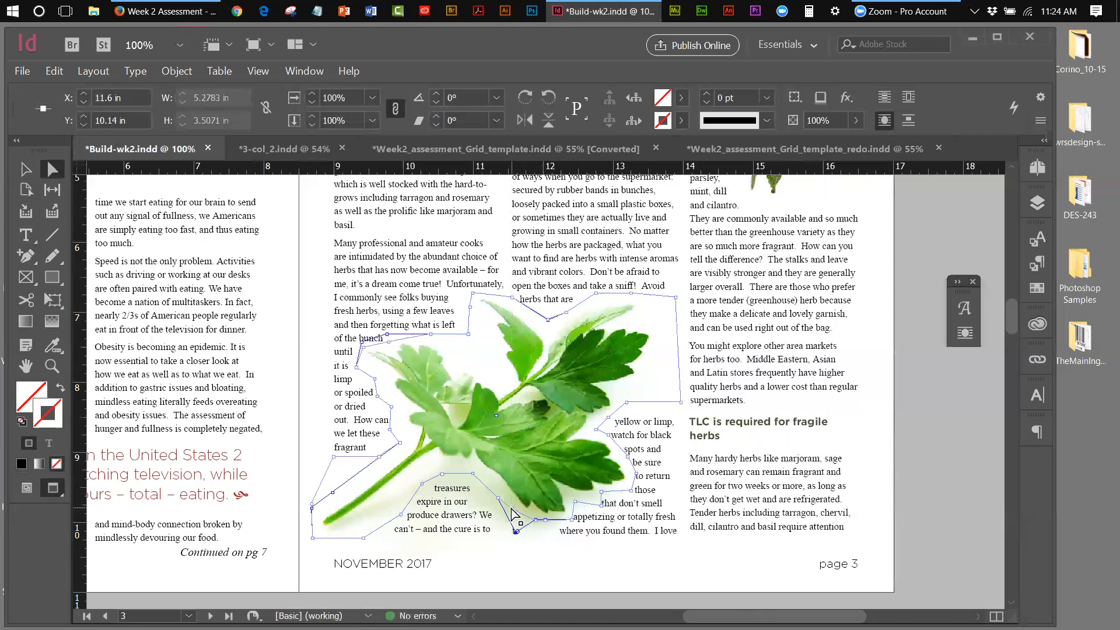
pyautogui.moveTo(515, 531); pyautogui.dragTo(515, 531)
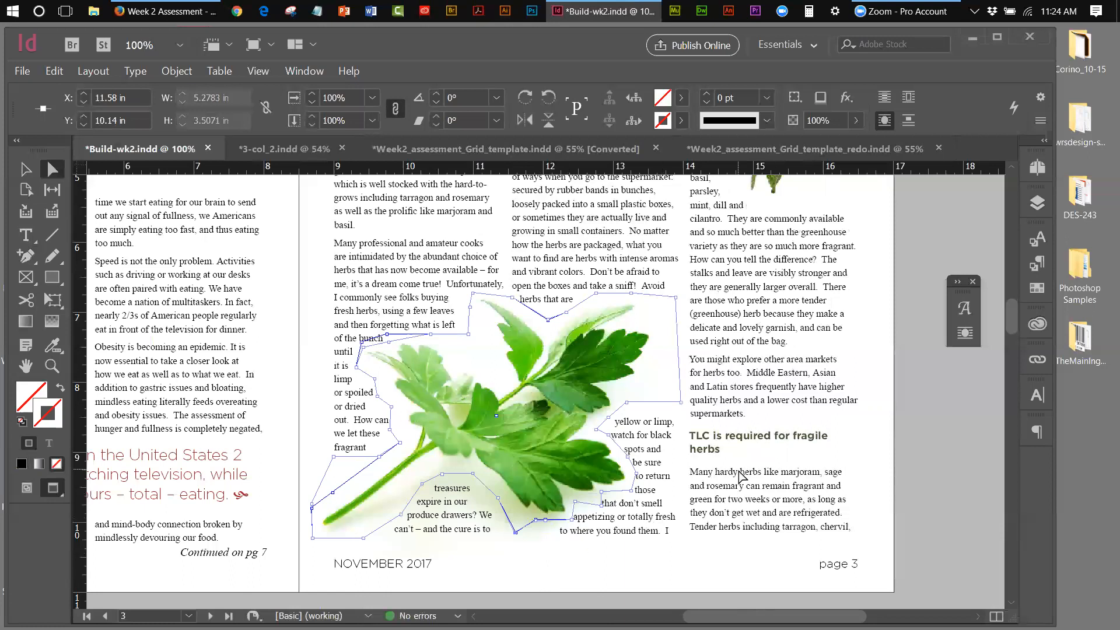
pyautogui.click(571, 580)
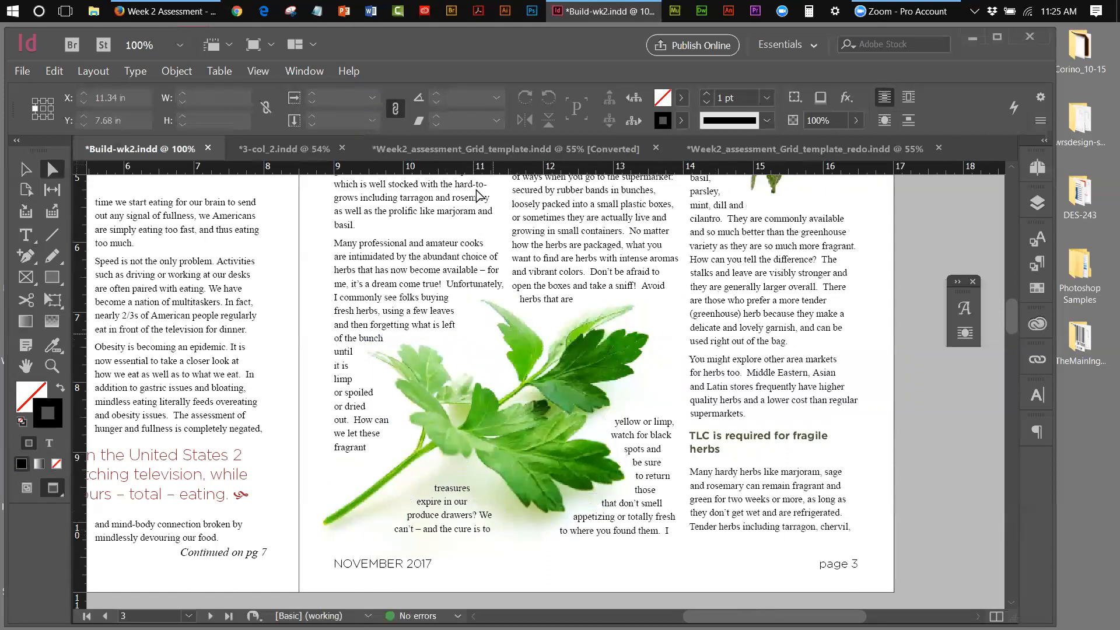
# Fit the whole spread in the window
pyautogui.click(251, 72)
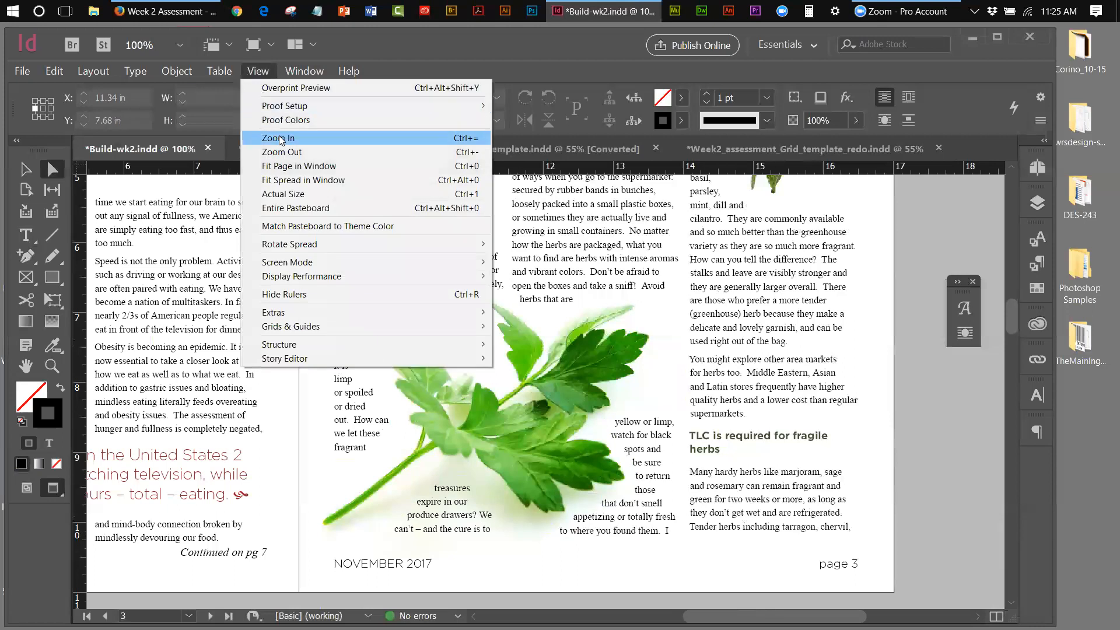
pyautogui.click(283, 180)
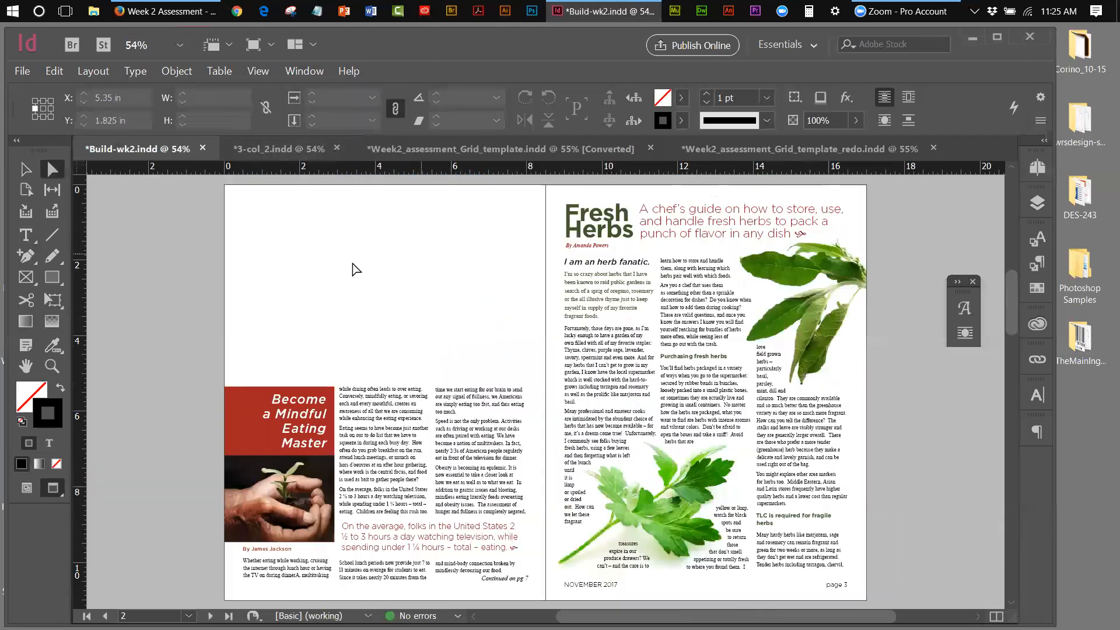
pyautogui.click(26, 169)
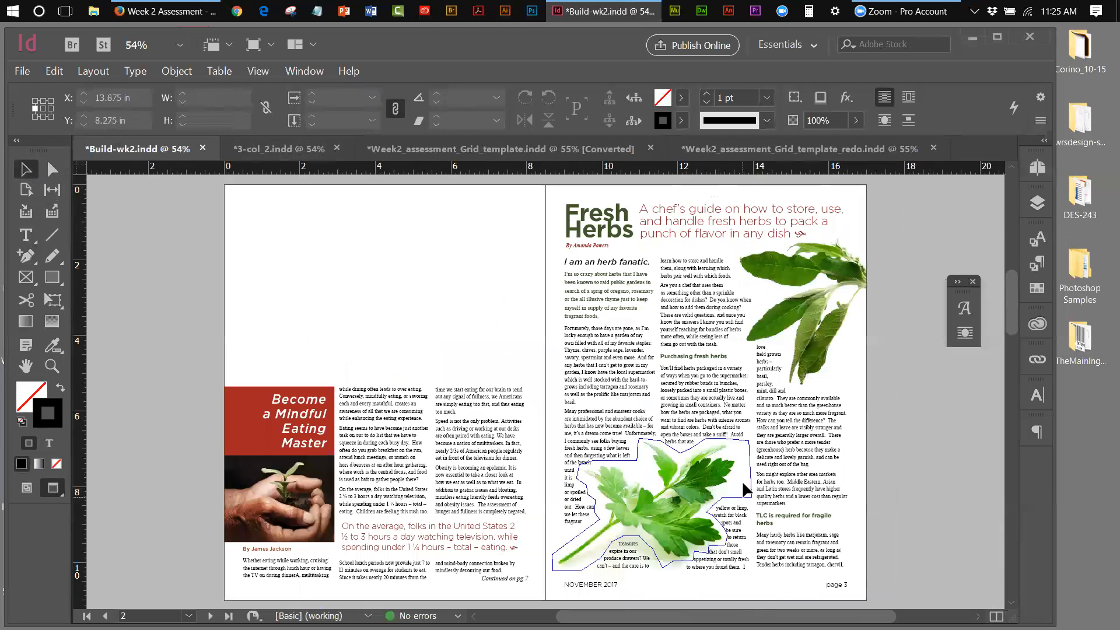
# Zoom to 150% on the parsley and select its text-wrap path with Direct Selection
pyautogui.click(52, 366)
pyautogui.click(751, 501)
pyautogui.click(751, 503)
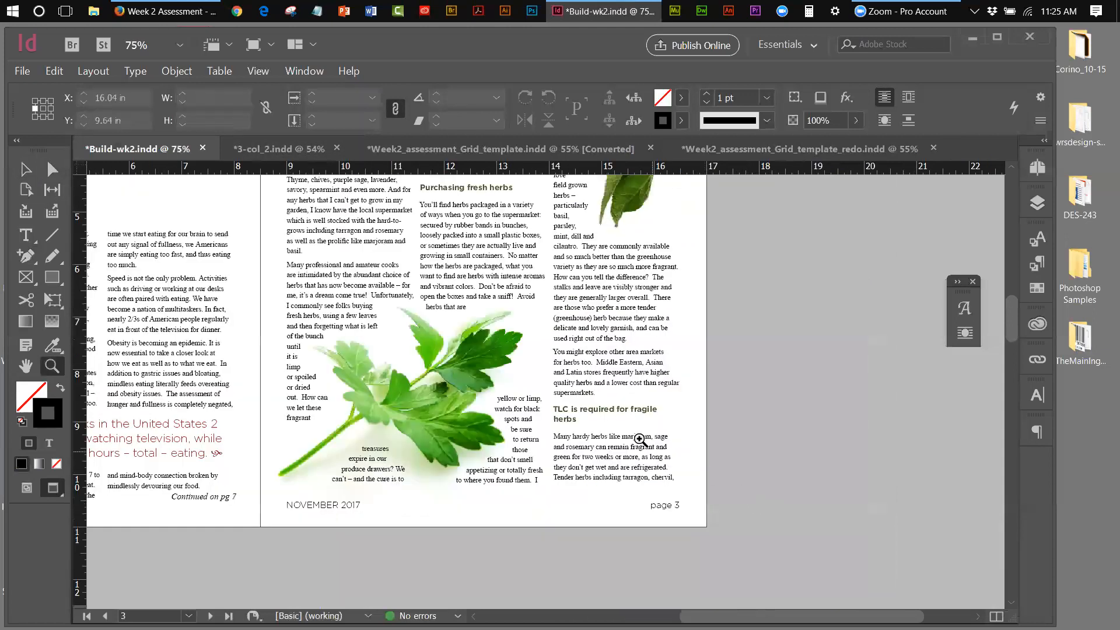
pyautogui.click(540, 403)
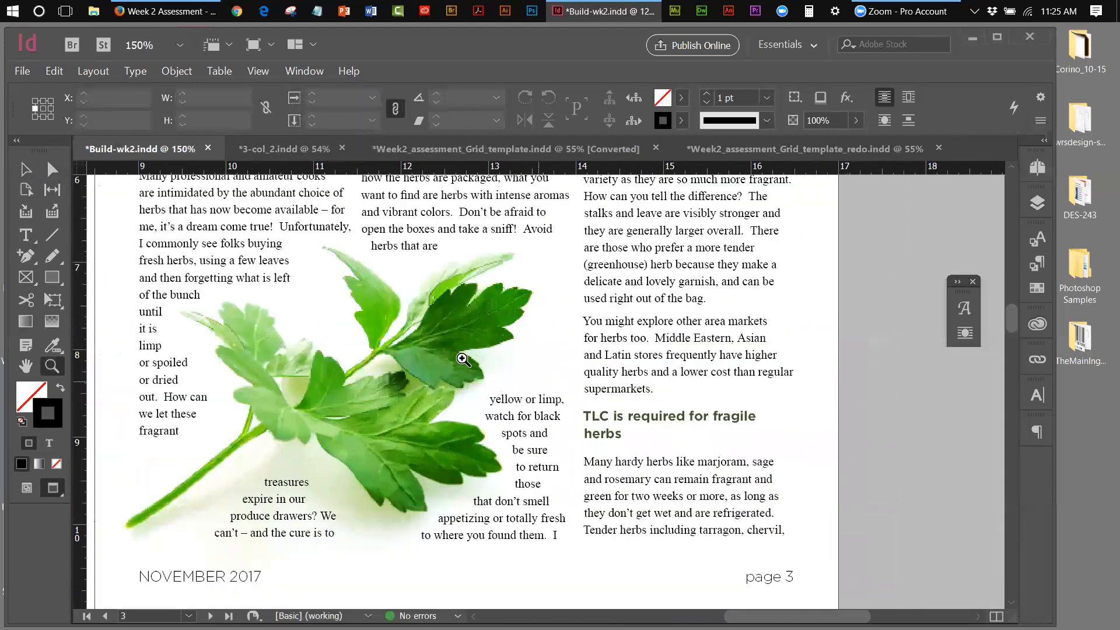
pyautogui.click(493, 333)
pyautogui.click(22, 168)
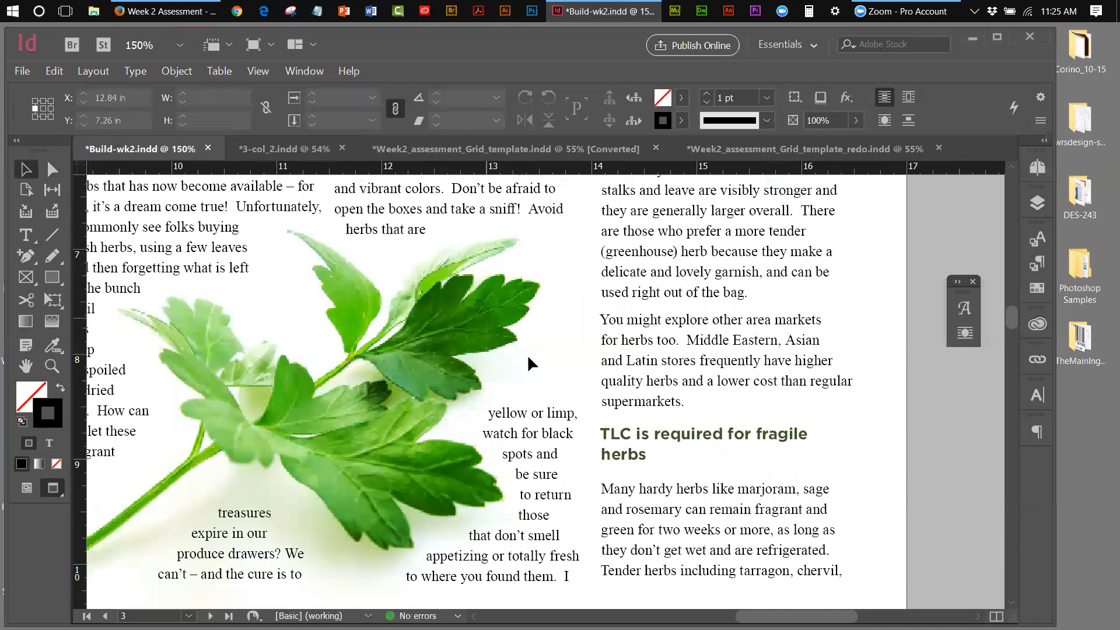
pyautogui.click(51, 169)
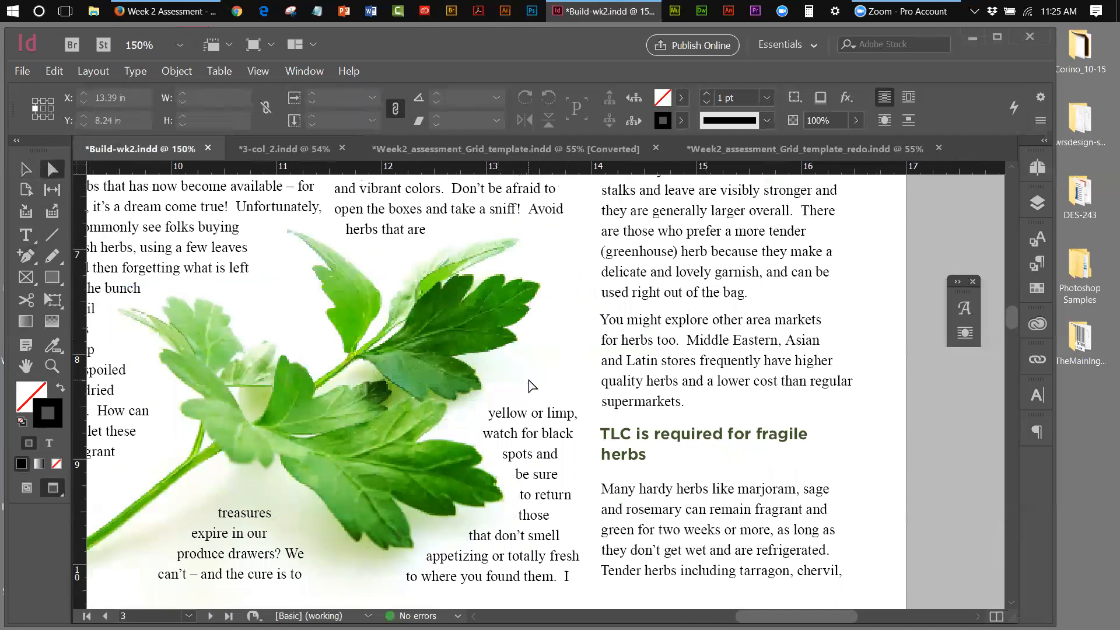
pyautogui.click(585, 392)
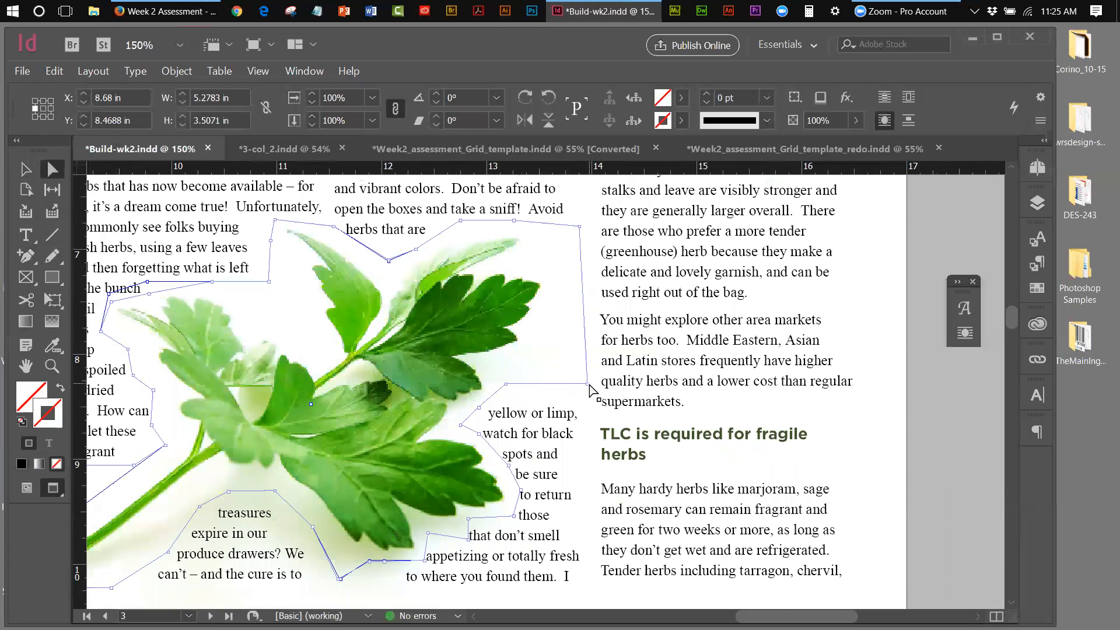
# Drag the two right-side wrap anchors up and left toward the parsley leaves
pyautogui.click(587, 385)
pyautogui.moveTo(587, 386); pyautogui.dragTo(572, 323)
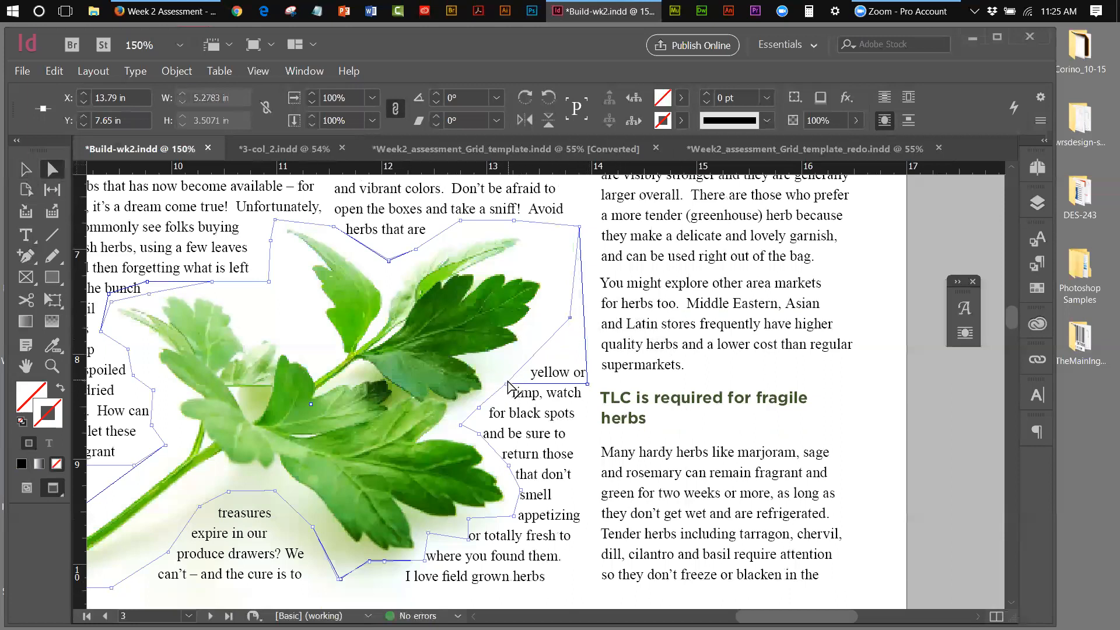
pyautogui.moveTo(507, 390); pyautogui.dragTo(509, 356)
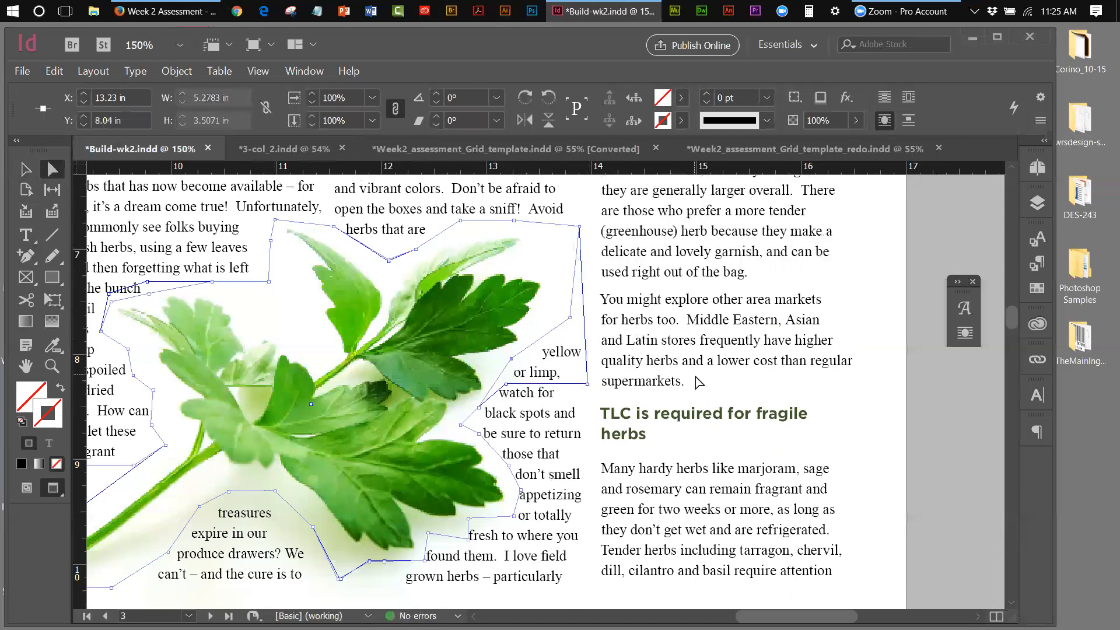
pyautogui.click(260, 75)
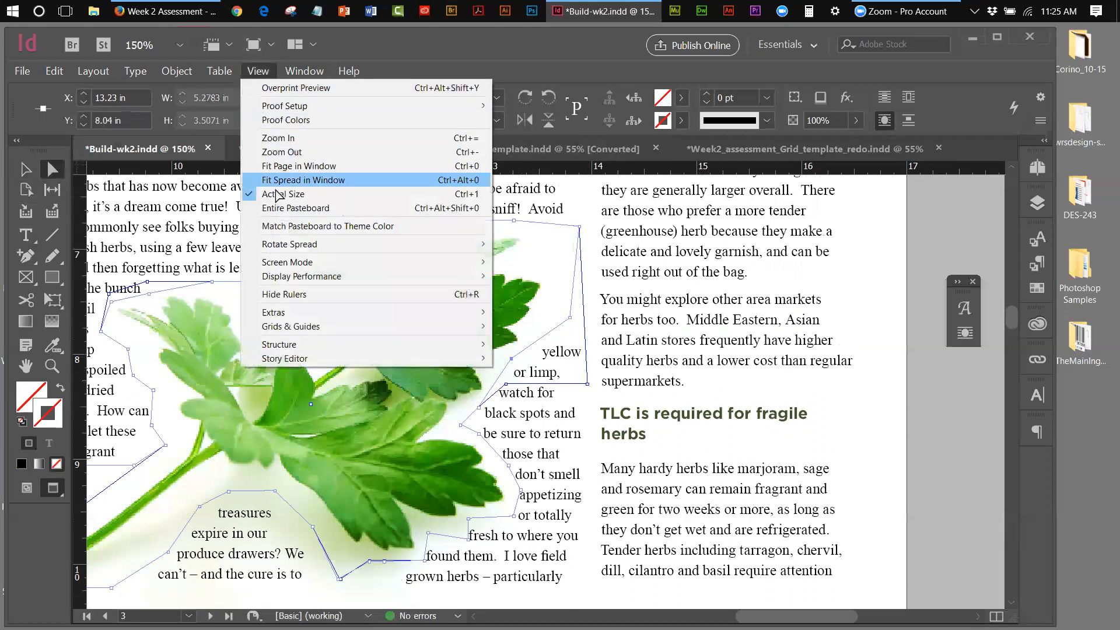
# Fit the spread in the window and deselect to review the sage and parsley wraps
pyautogui.click(300, 179)
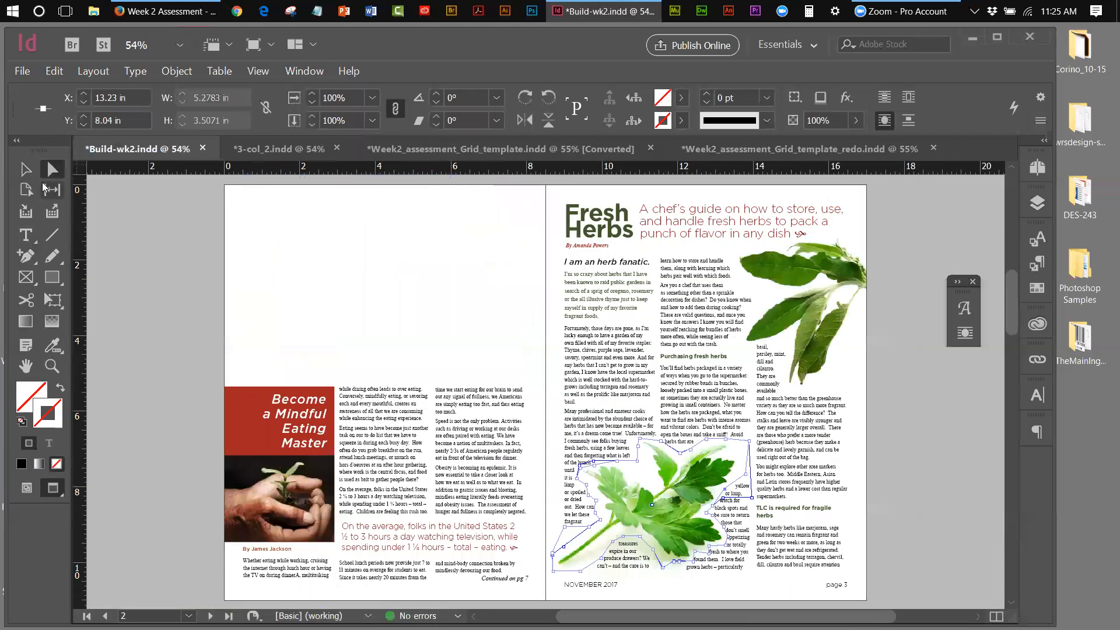
pyautogui.click(222, 200)
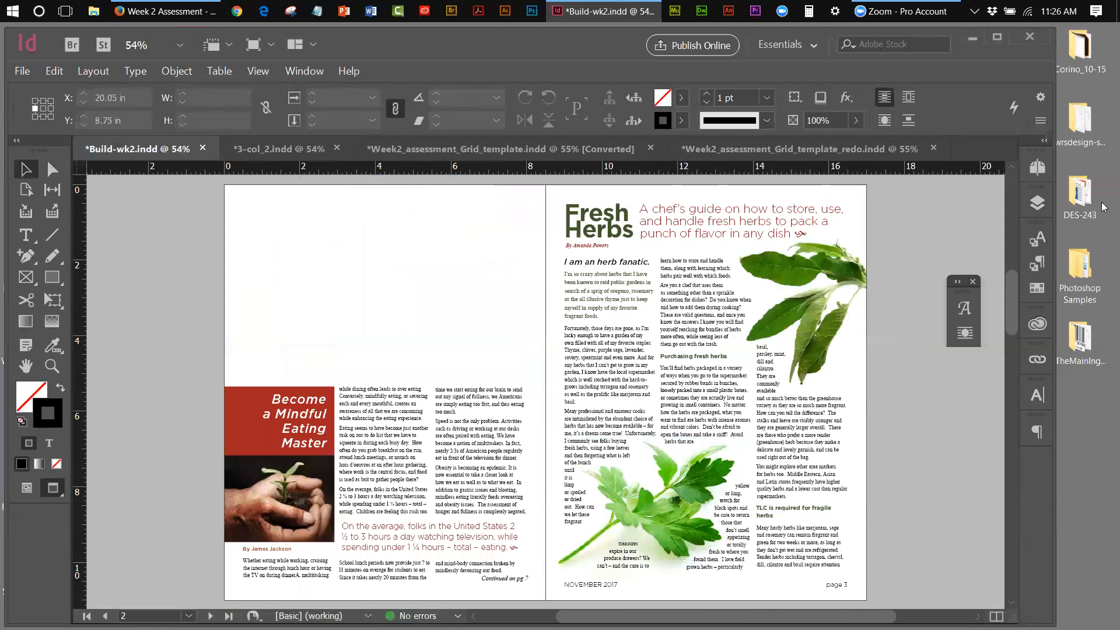
# Lock the images layer, then nudge the background frame behind the parsley two steps left and one down
pyautogui.click(1037, 203)
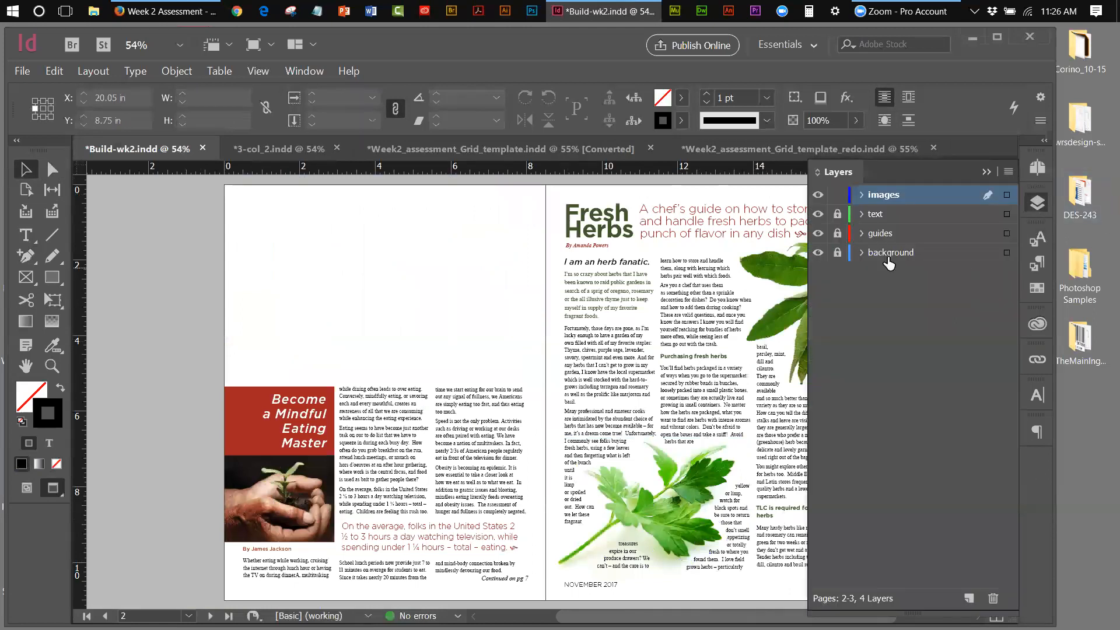
pyautogui.click(838, 195)
pyautogui.click(682, 491)
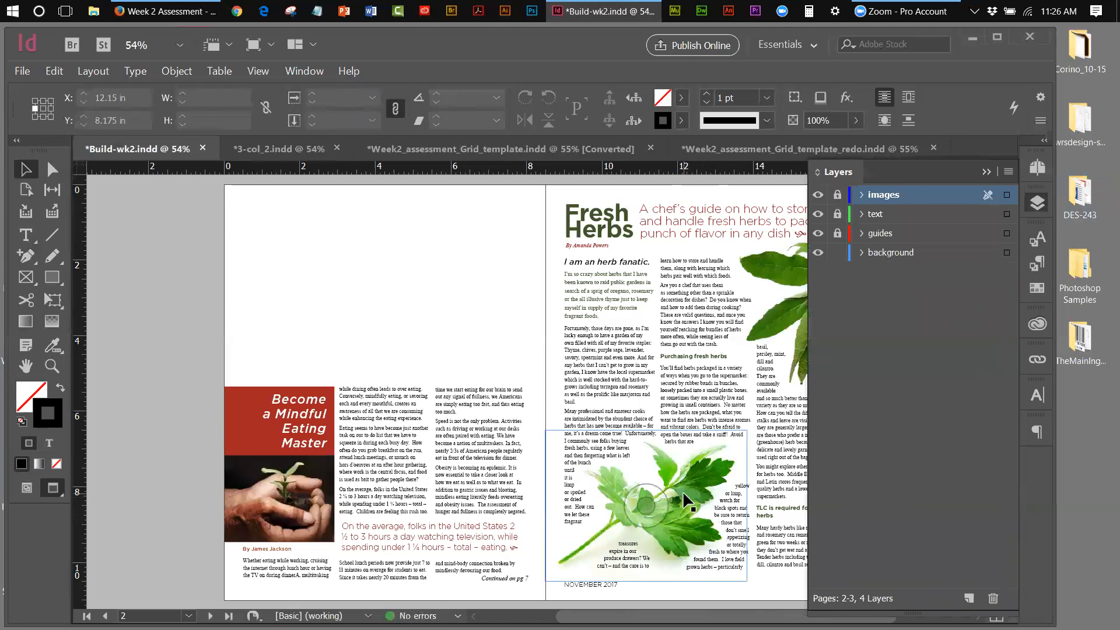
pyautogui.click(683, 491)
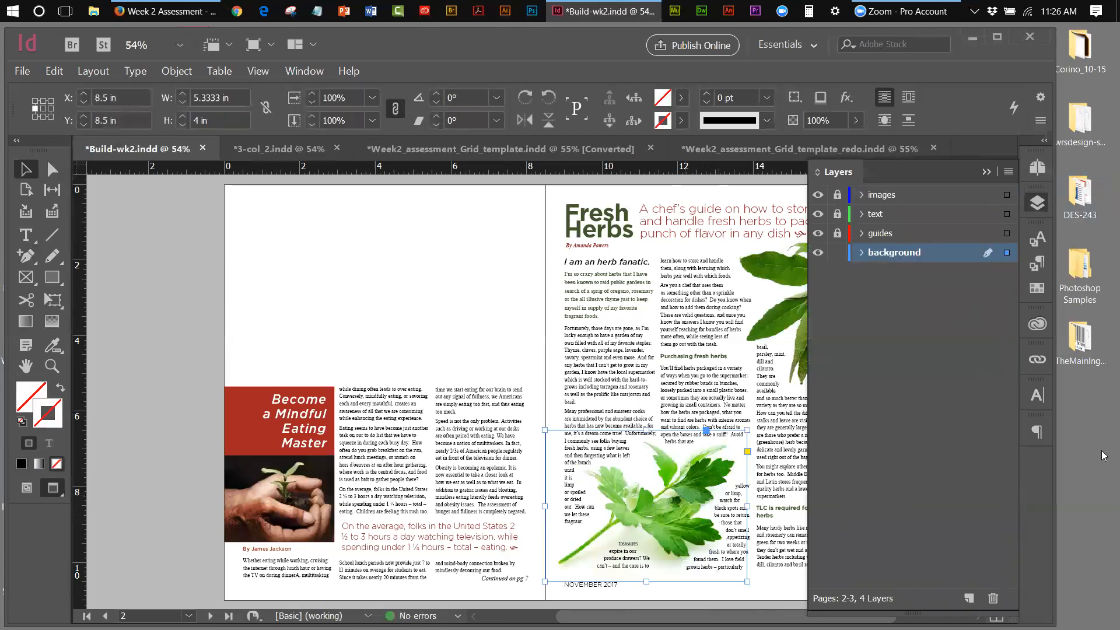
pyautogui.press('Left')
pyautogui.press('Left')
pyautogui.press('Left')
pyautogui.press('Left')
pyautogui.press('Left')
pyautogui.press('Left')
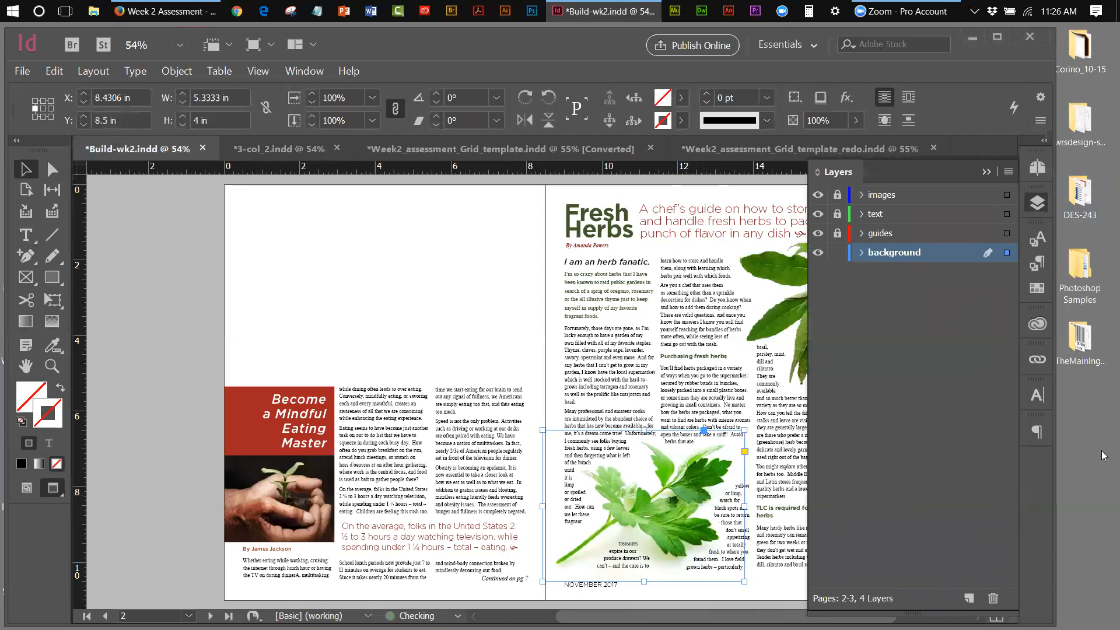
pyautogui.press('Left')
pyautogui.press('Left')
pyautogui.press('Left')
pyautogui.press('Left')
pyautogui.press('Left')
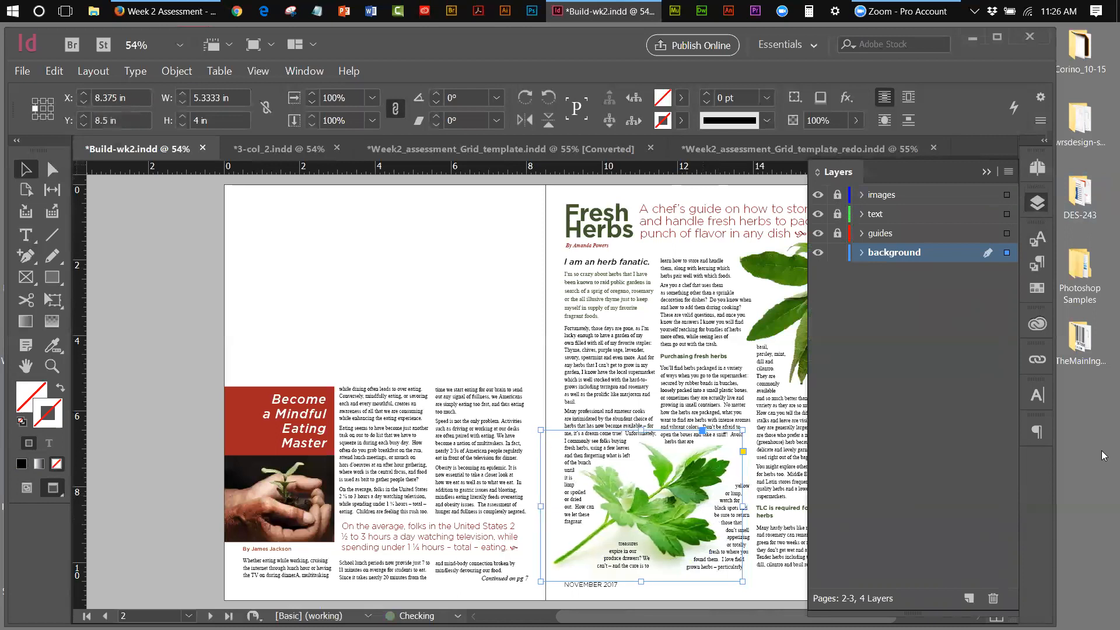
pyautogui.press('Down')
pyautogui.press('Down')
pyautogui.press('Down')
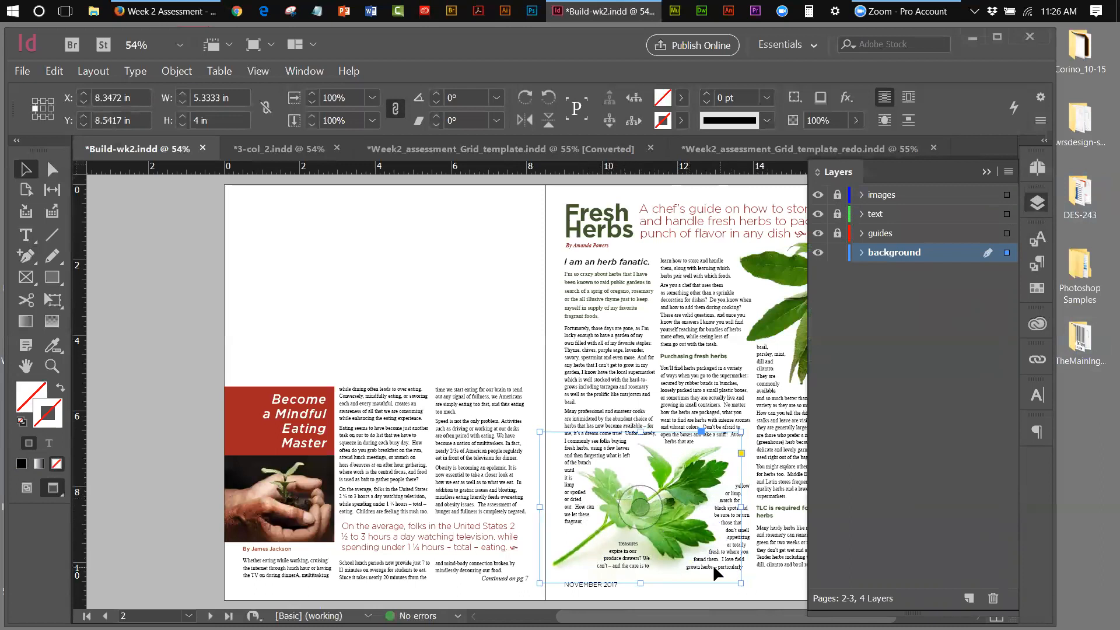
pyautogui.click(986, 172)
# Save Build-wk2.indd via File > Save and deselect the frame
pyautogui.click(21, 71)
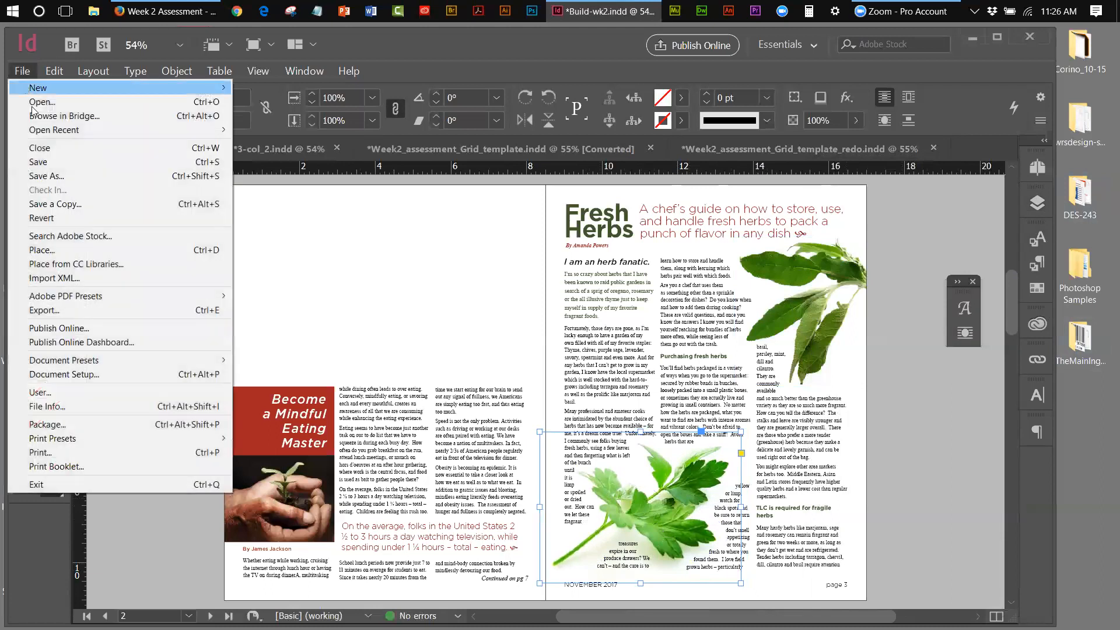
pyautogui.click(44, 161)
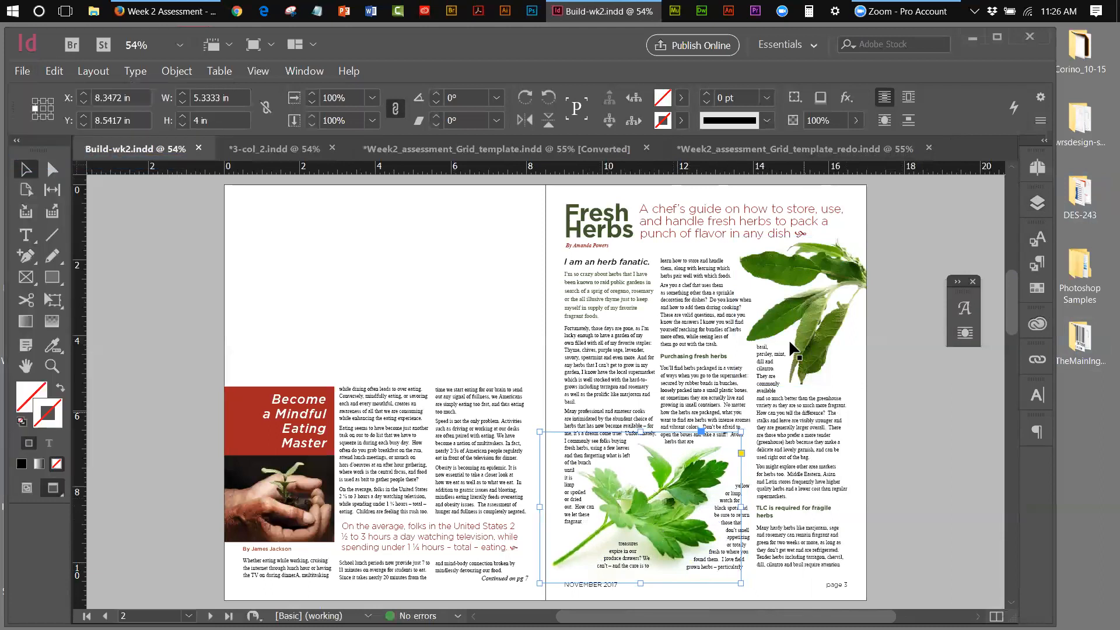
pyautogui.click(932, 250)
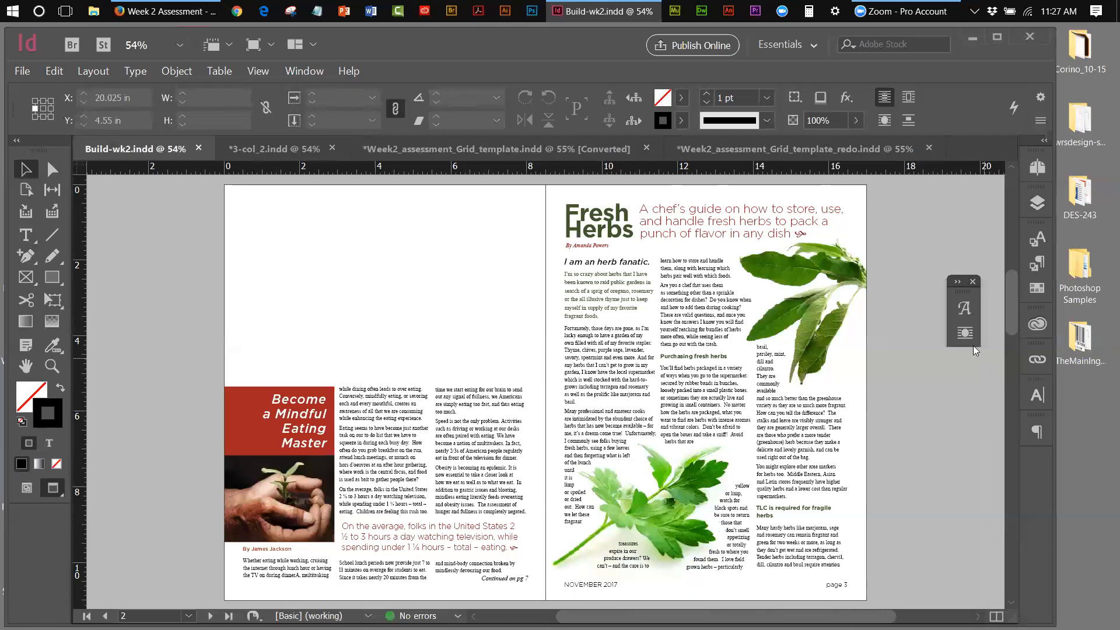
# Open Text Wrap and pull it out into its own floating panel beside the spread
pyautogui.click(964, 333)
pyautogui.moveTo(867, 292); pyautogui.dragTo(1012, 291)
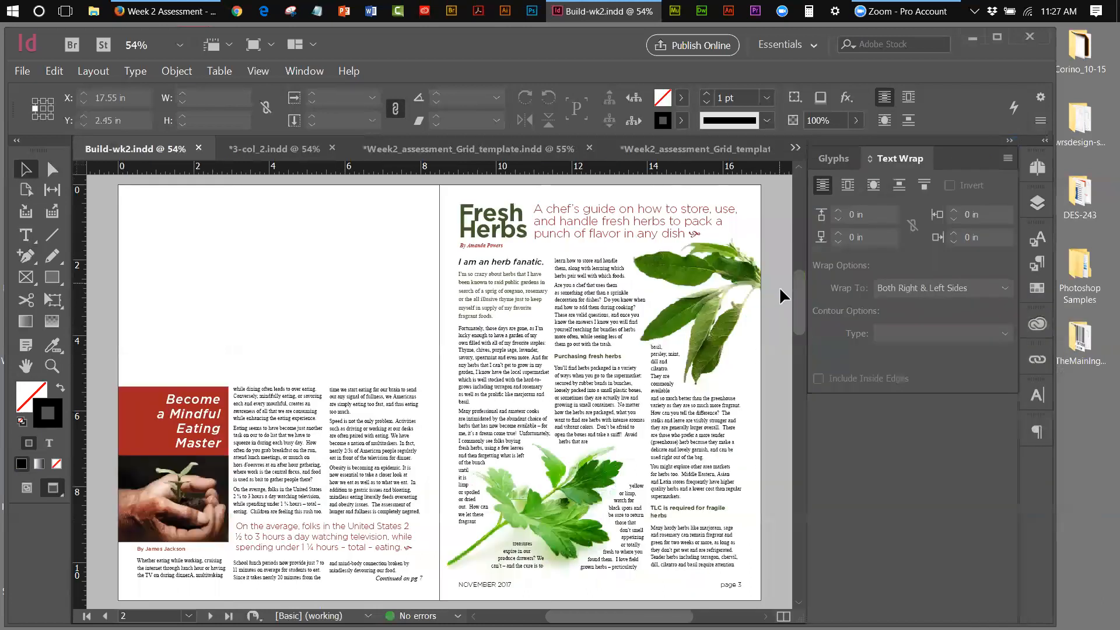
pyautogui.moveTo(905, 158); pyautogui.dragTo(610, 236)
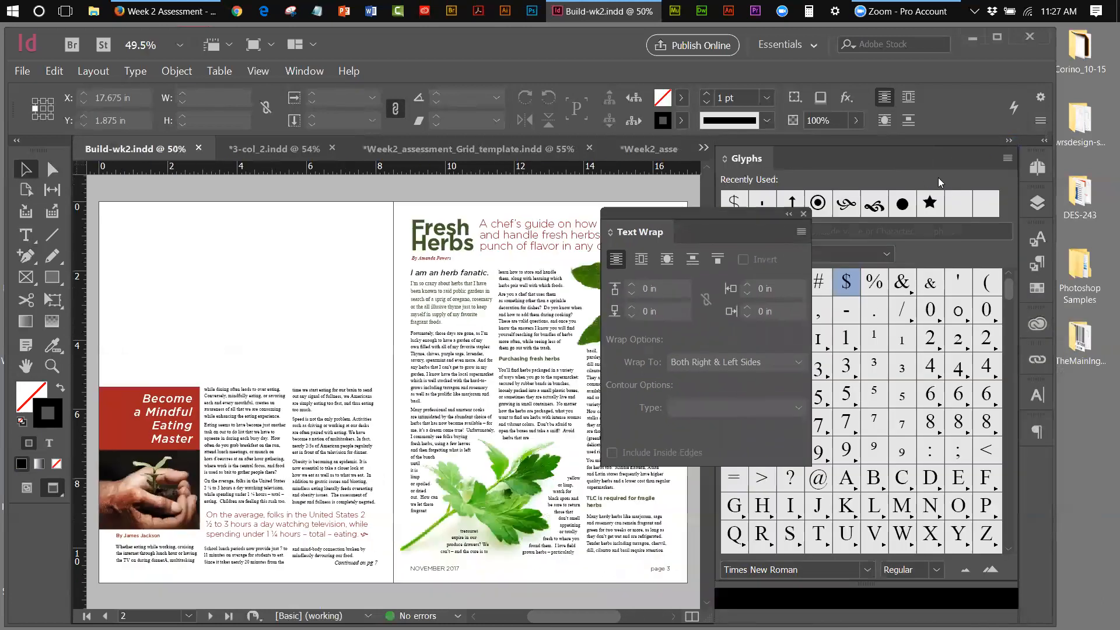
# Collapse Glyphs into the main dock, move Text Wrap off the spread, and pick Add Anchor Point
pyautogui.click(1009, 141)
pyautogui.moveTo(1008, 172); pyautogui.dragTo(1038, 470)
pyautogui.moveTo(651, 210); pyautogui.dragTo(934, 241)
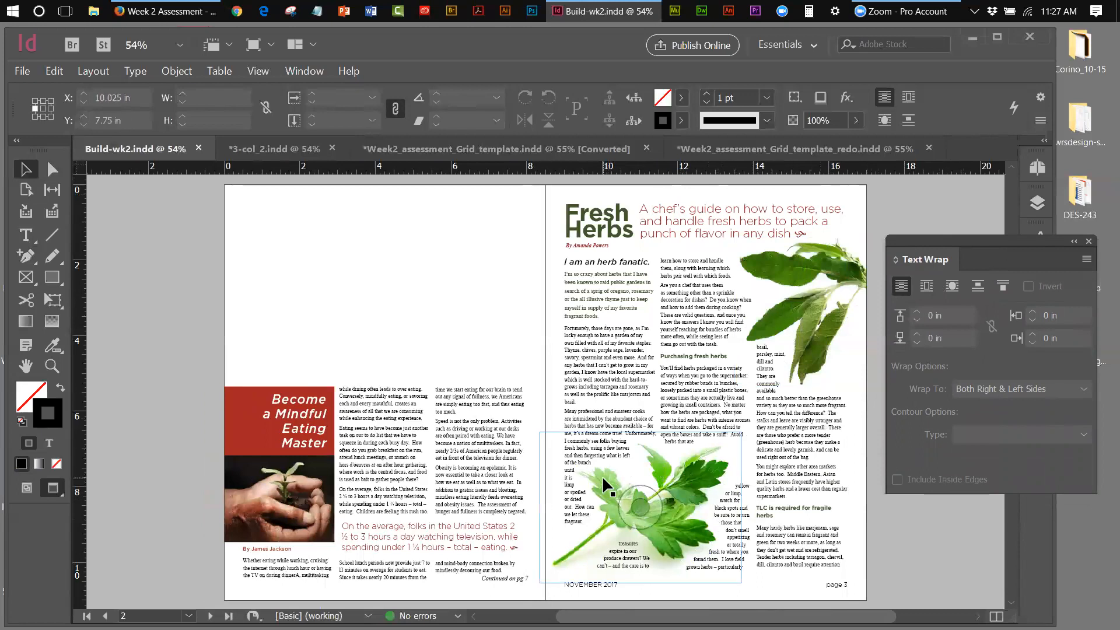
pyautogui.click(34, 260)
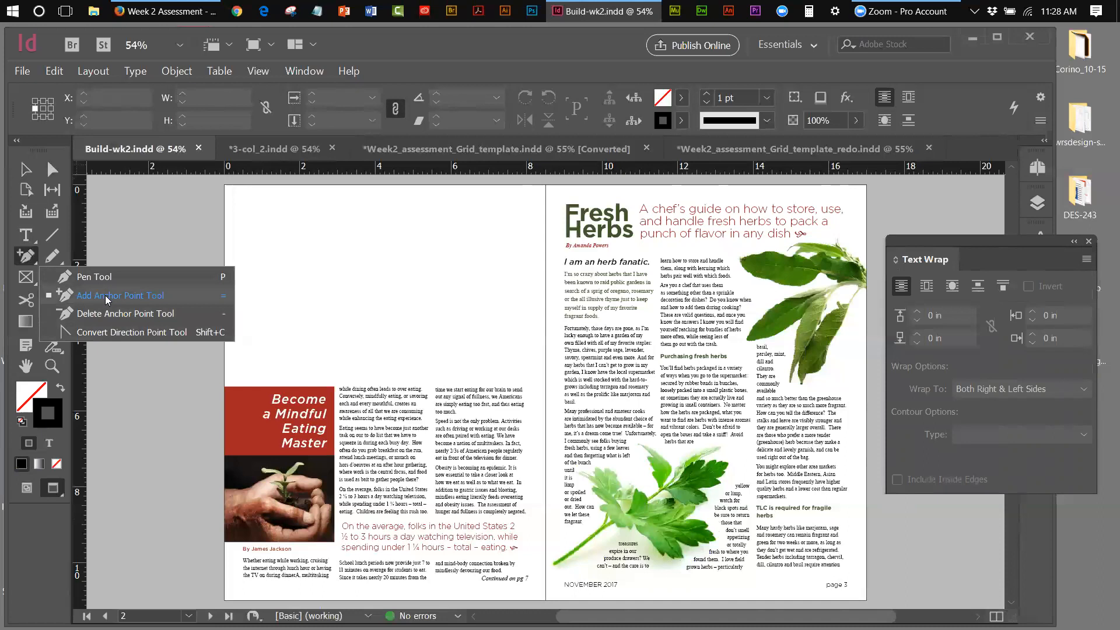
# Select the parsley image frame, then collapse the Text Wrap panel to an icon out of the way
pyautogui.press('v')
pyautogui.click(617, 479)
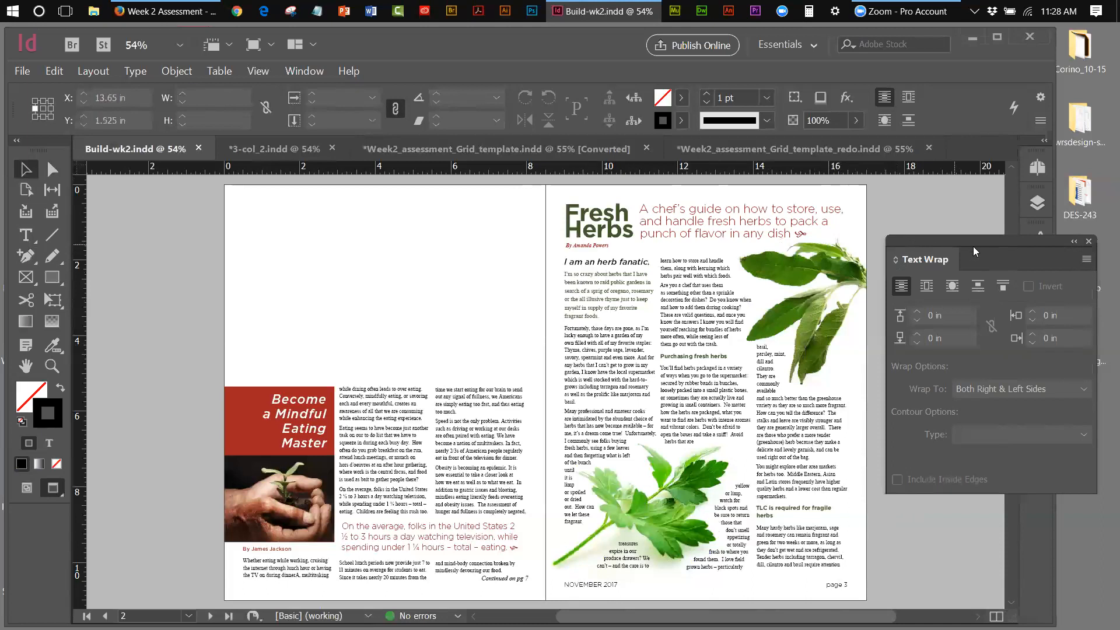
pyautogui.moveTo(1048, 242); pyautogui.dragTo(981, 251)
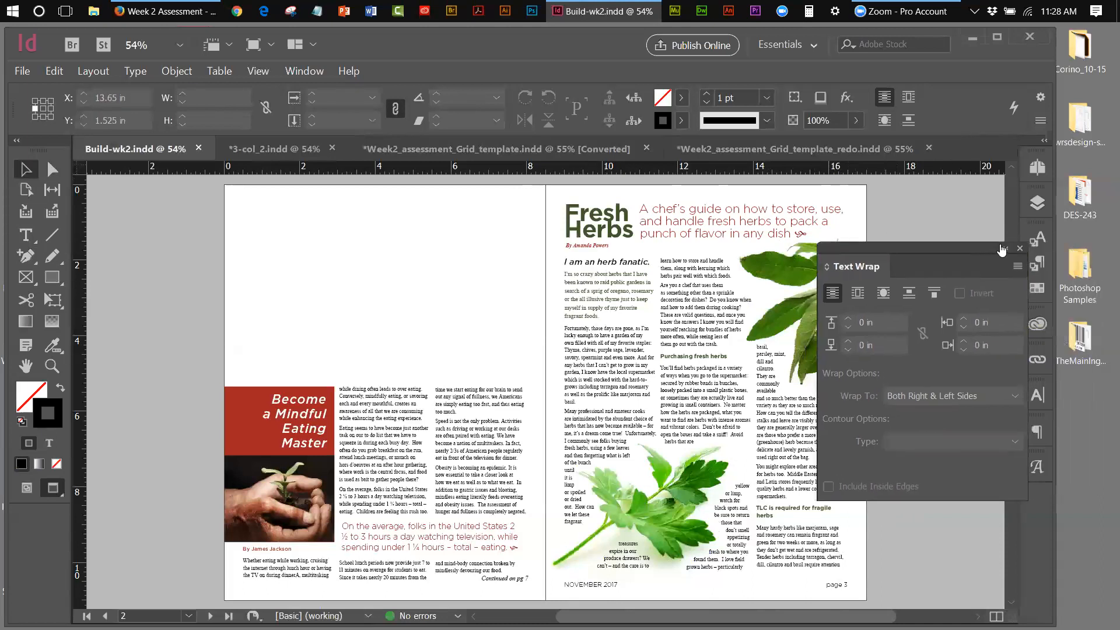
pyautogui.click(1002, 249)
pyautogui.moveTo(838, 278); pyautogui.dragTo(973, 455)
# Jump to spread 4–5 of Build-wk2 from the Pages panel
pyautogui.click(1033, 166)
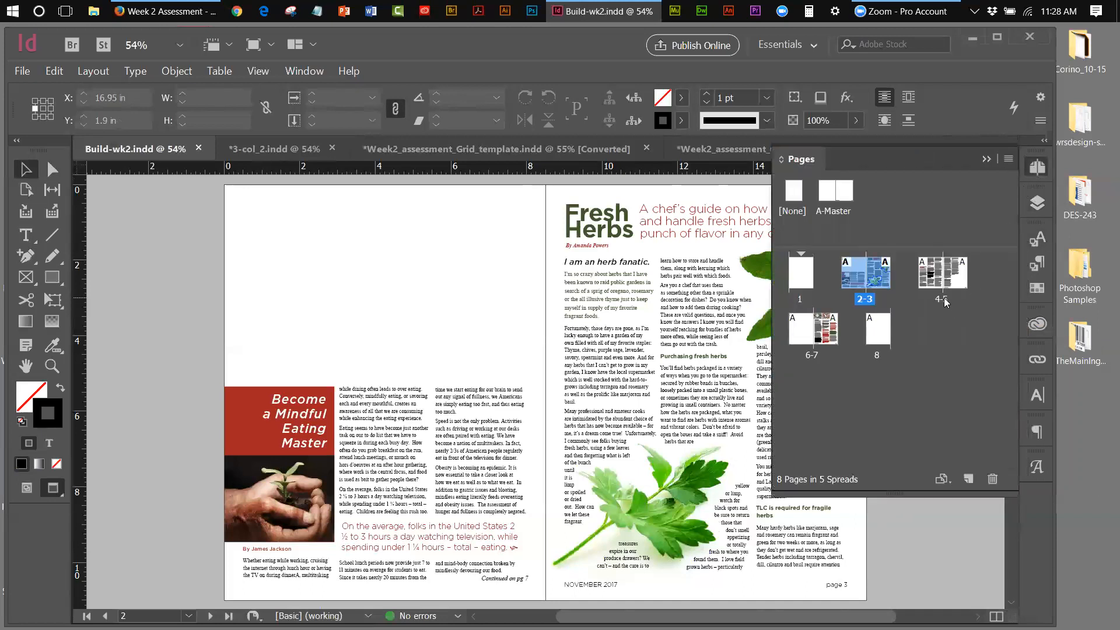
pyautogui.doubleClick(938, 300)
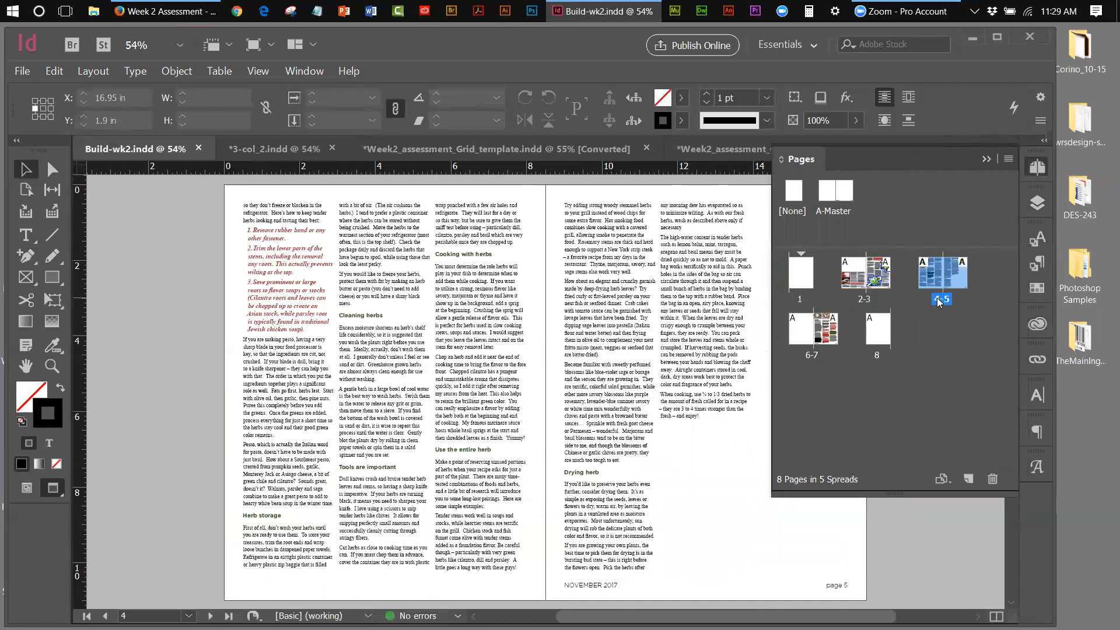
pyautogui.click(983, 158)
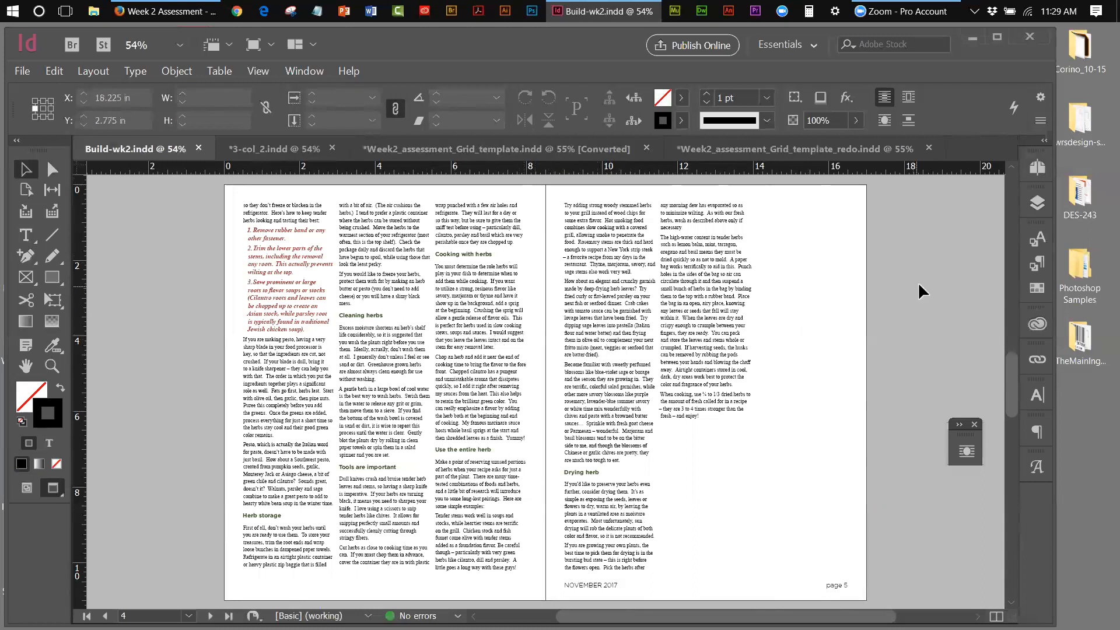
# View spread 4–5 in 3-col_2.indd for comparison, then return to Build-wk2.indd
pyautogui.click(290, 149)
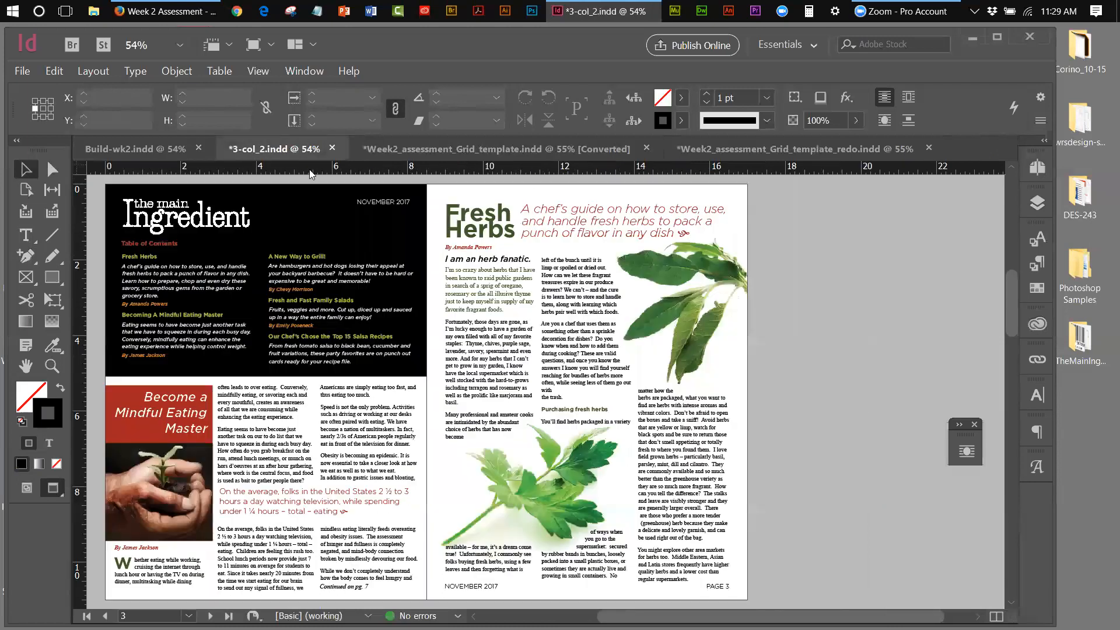
pyautogui.click(1036, 167)
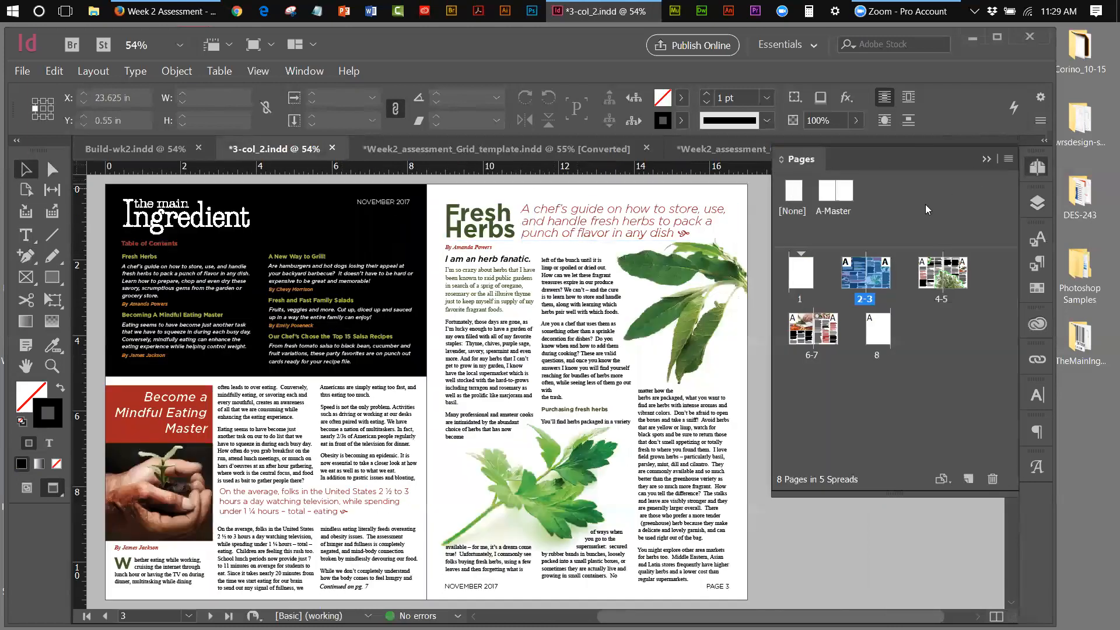
pyautogui.click(945, 301)
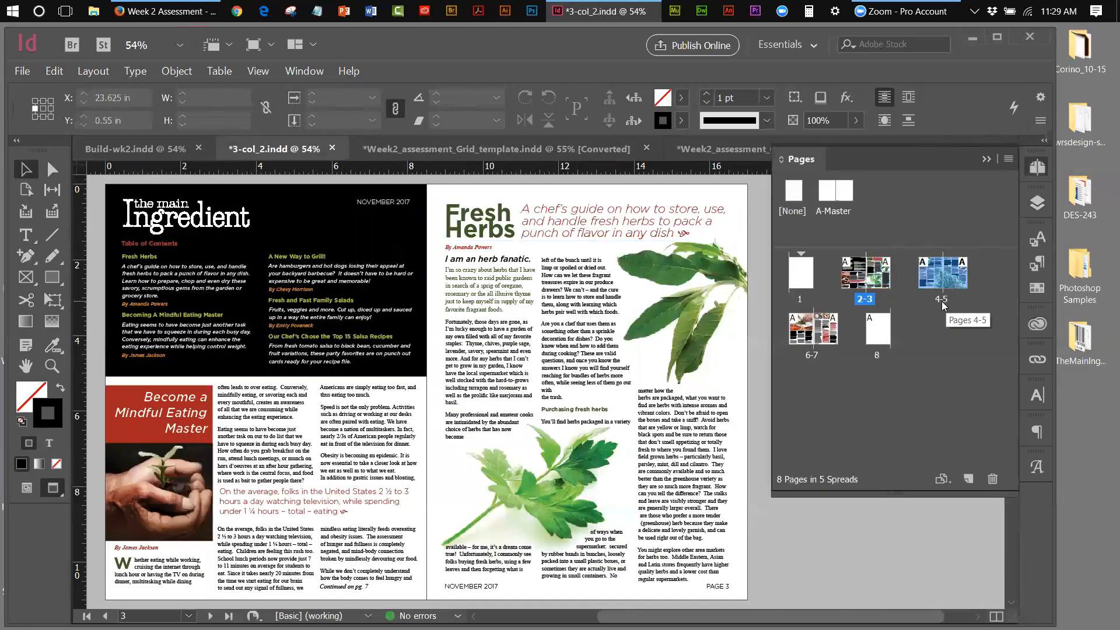
pyautogui.doubleClick(943, 301)
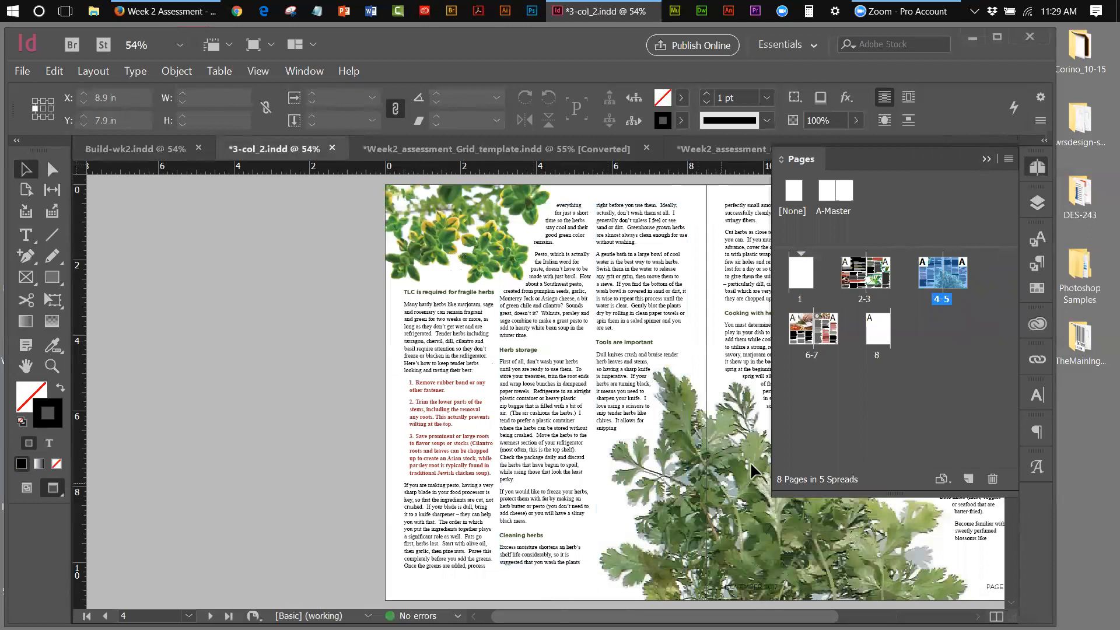
pyautogui.click(985, 161)
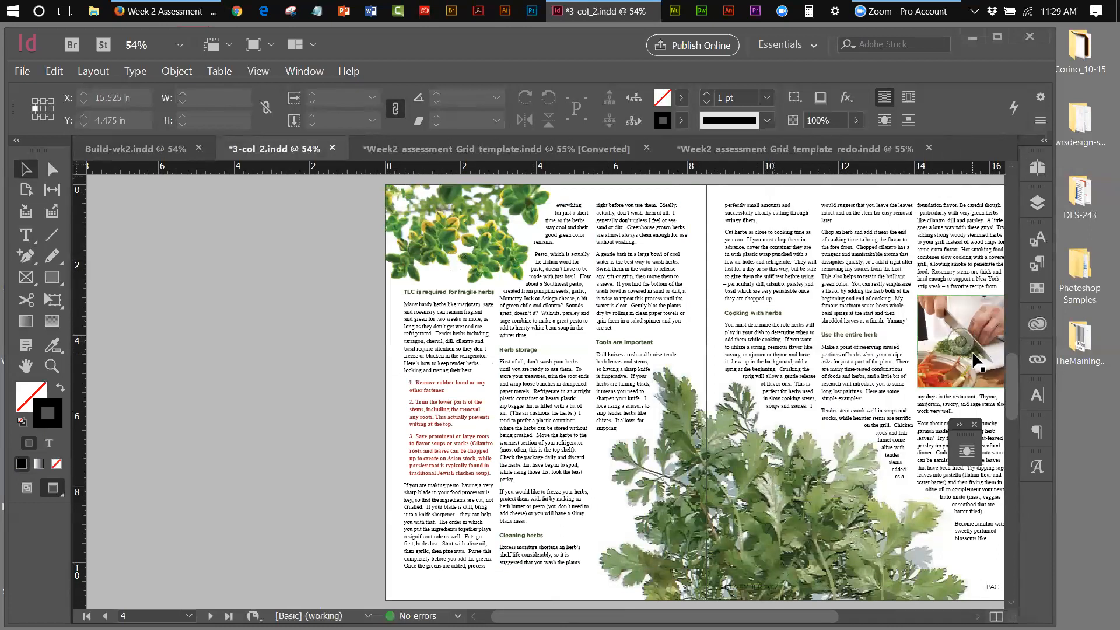
pyautogui.click(140, 148)
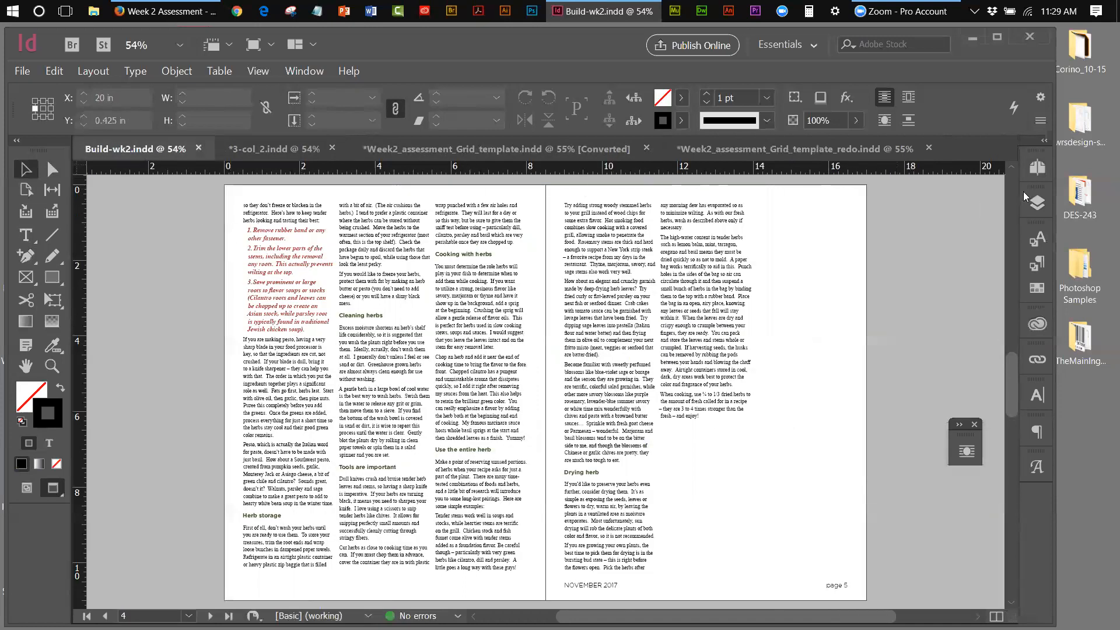
# Show the Layers panel and set View > Screen Mode to Normal
pyautogui.click(1037, 204)
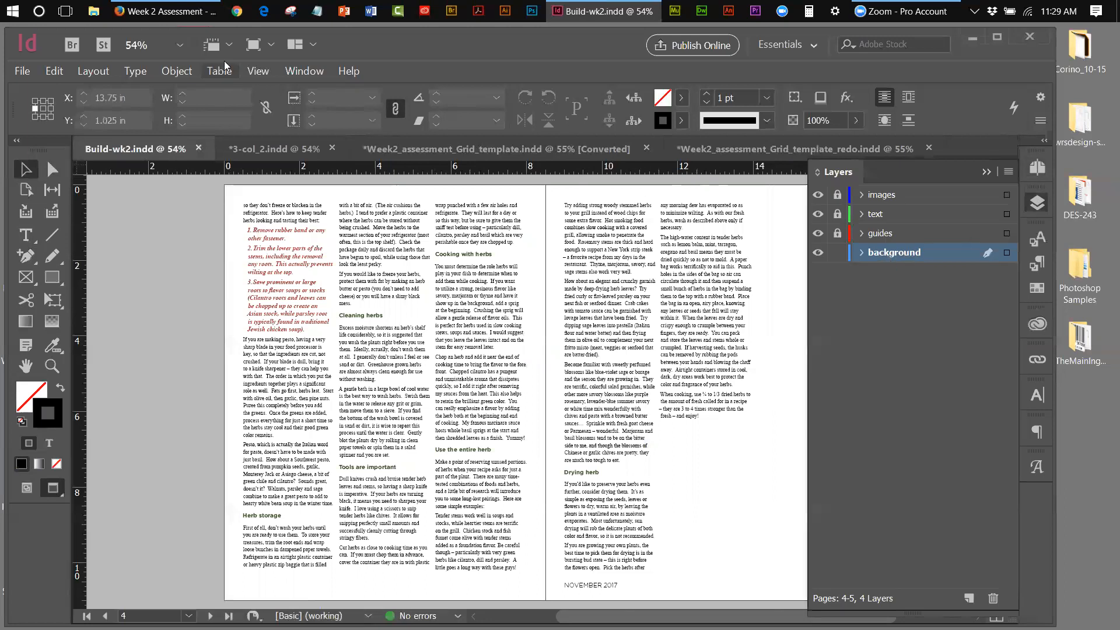
pyautogui.click(249, 72)
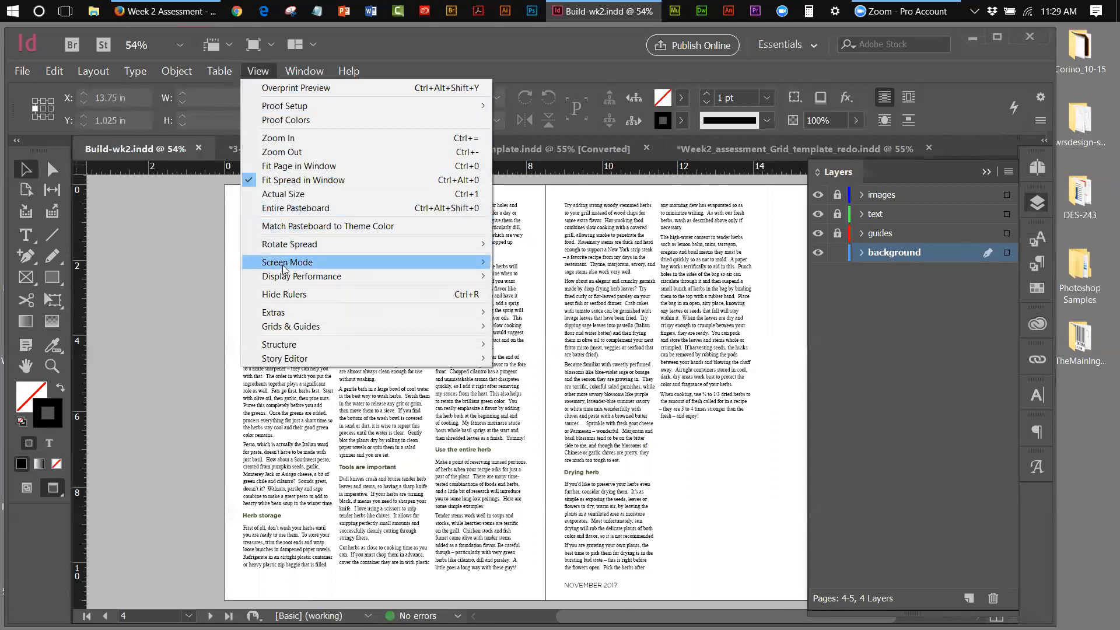
pyautogui.moveTo(304, 262)
pyautogui.click(525, 262)
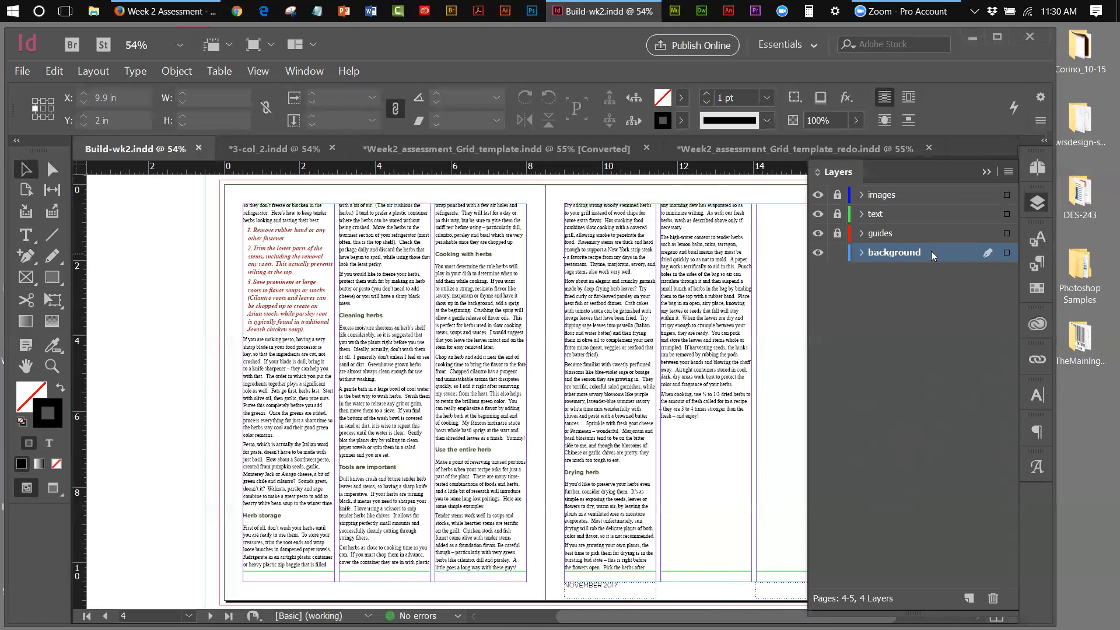
# Place variegated-1321368 from FEATURE_Images at page 4's top-left as a 5.3333 × 4 in frame
pyautogui.click(24, 72)
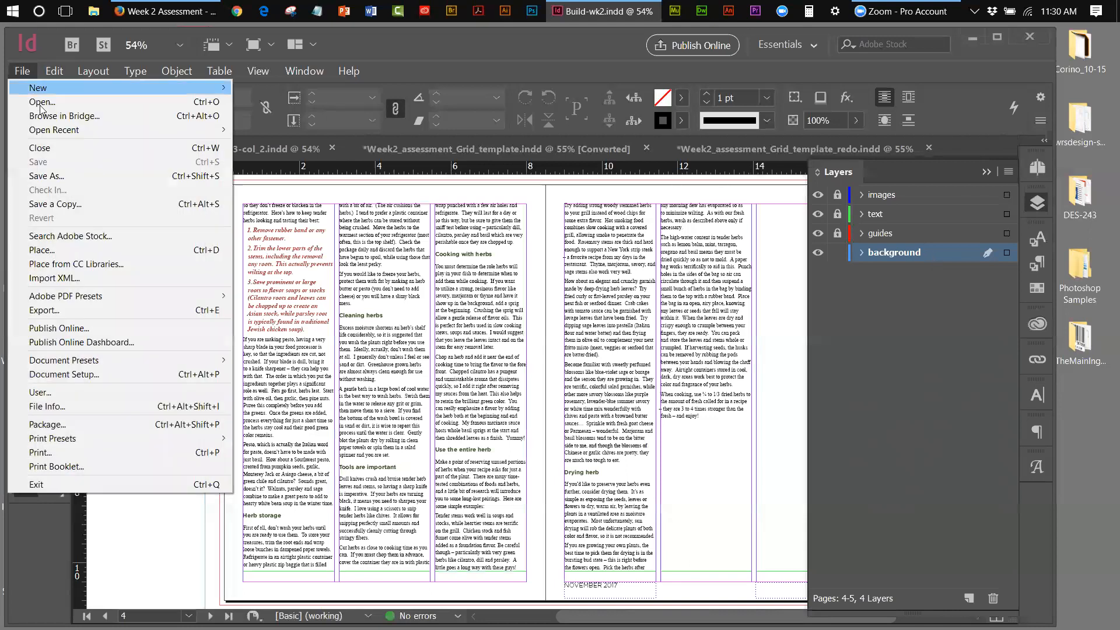
pyautogui.click(54, 250)
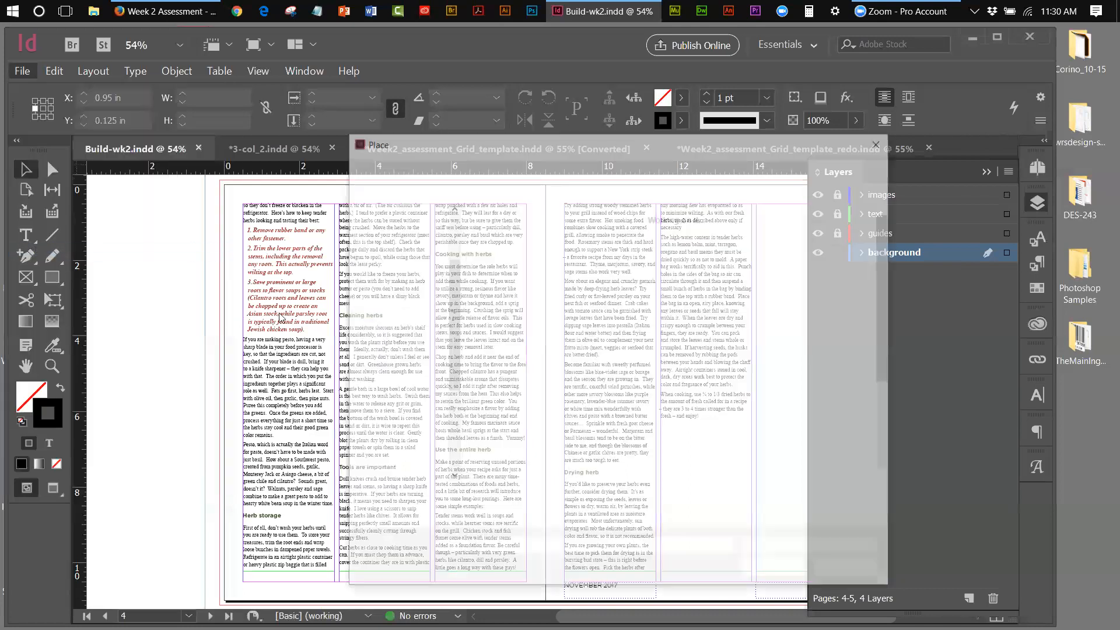
pyautogui.moveTo(889, 269); pyautogui.dragTo(905, 344)
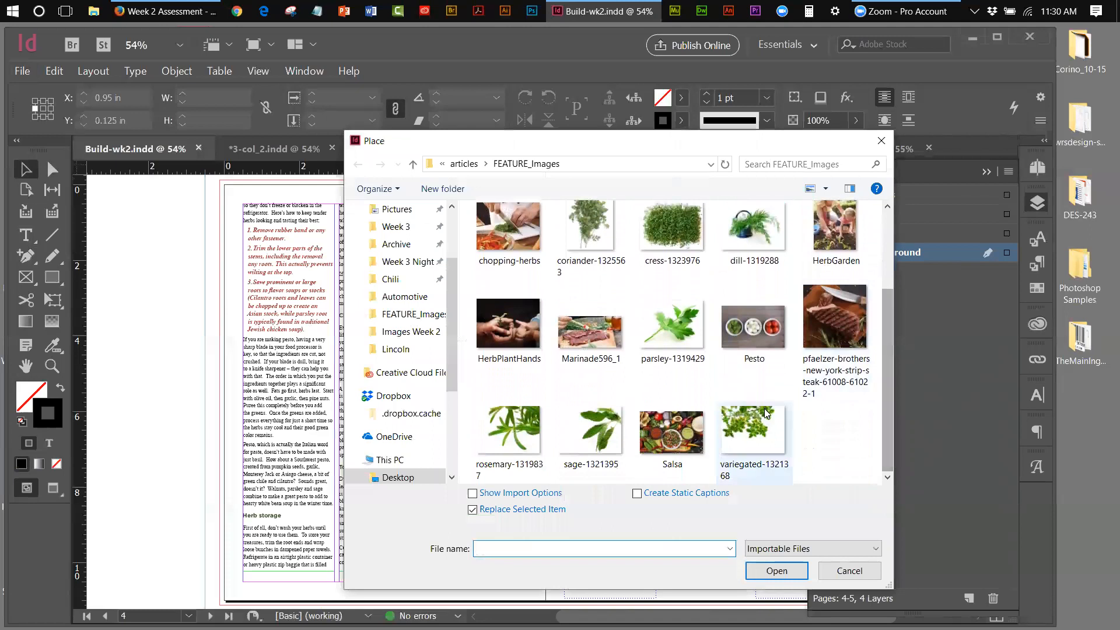
pyautogui.click(787, 430)
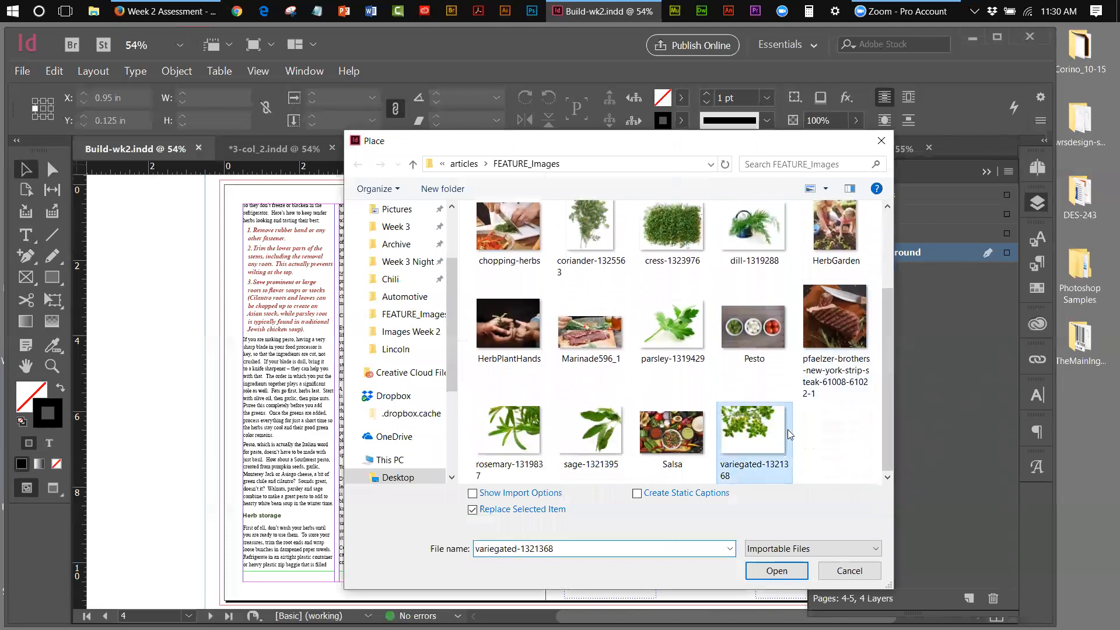
pyautogui.click(776, 570)
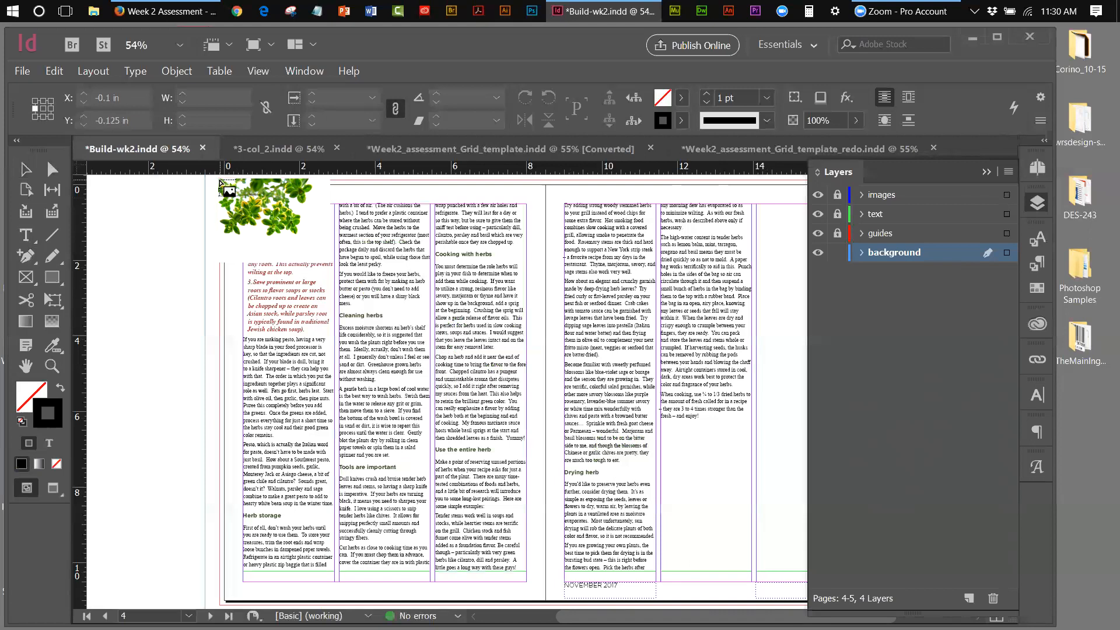
pyautogui.click(221, 183)
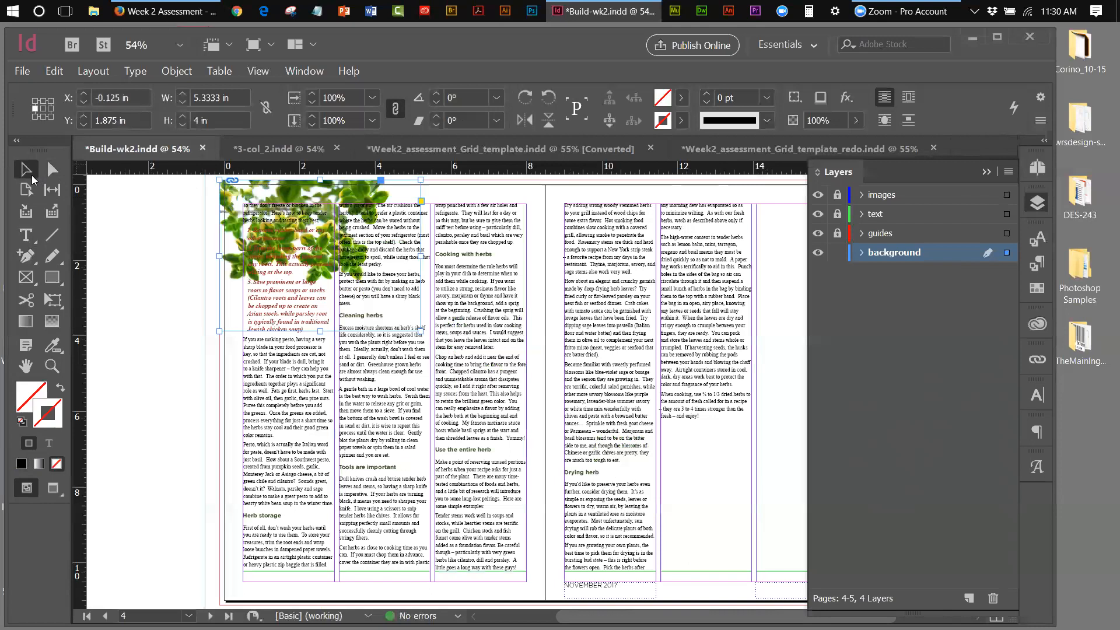
pyautogui.click(93, 205)
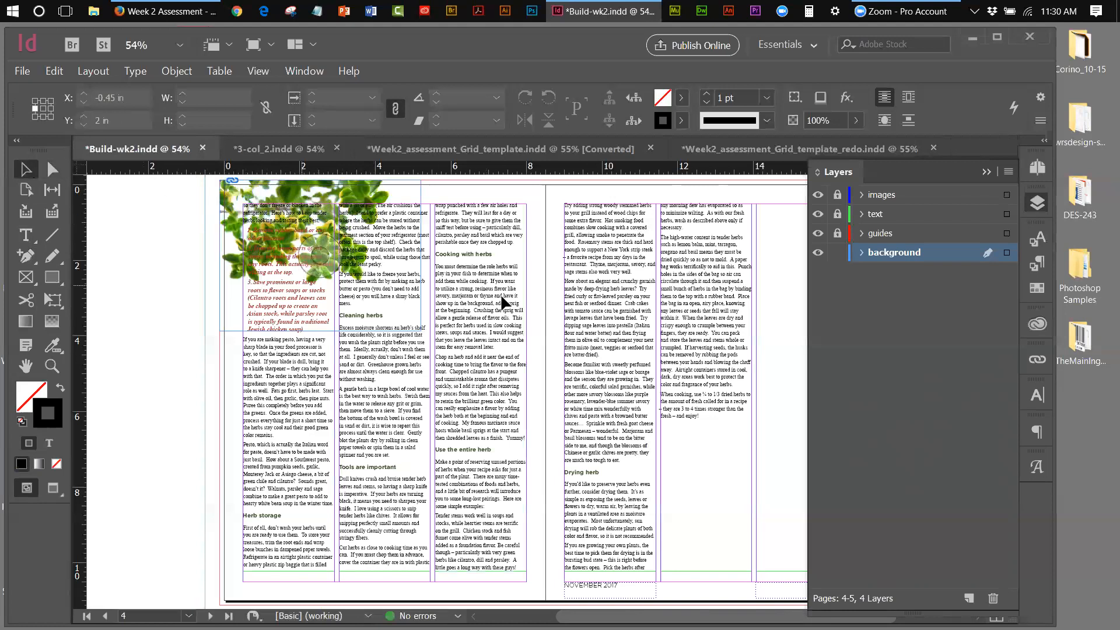
# Place coriander-1325563 onto the herbs spread
pyautogui.click(26, 74)
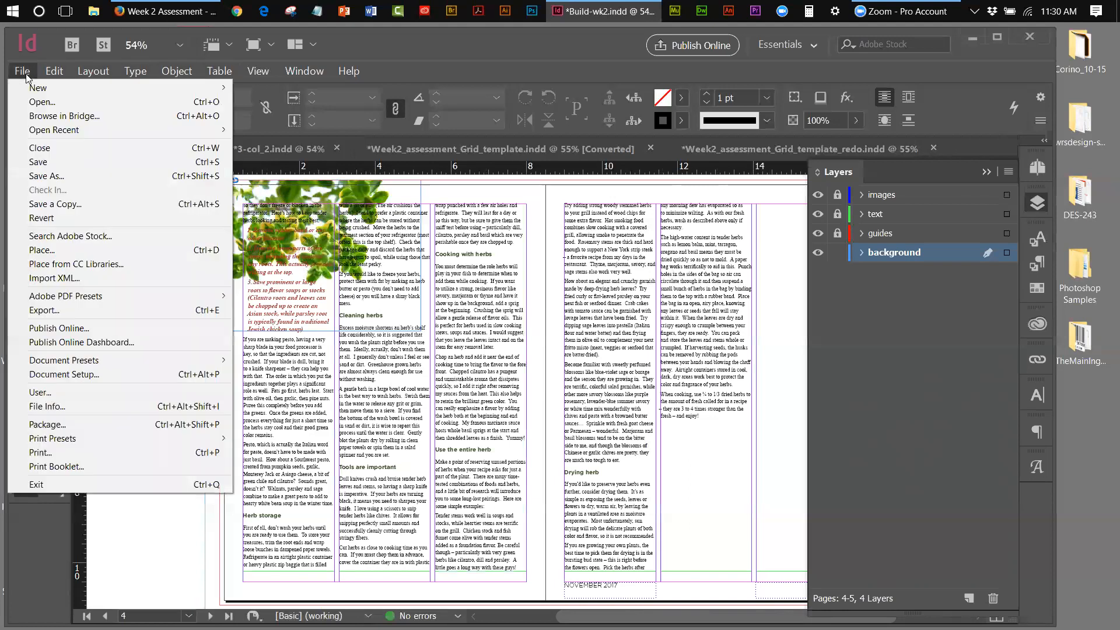
pyautogui.click(60, 250)
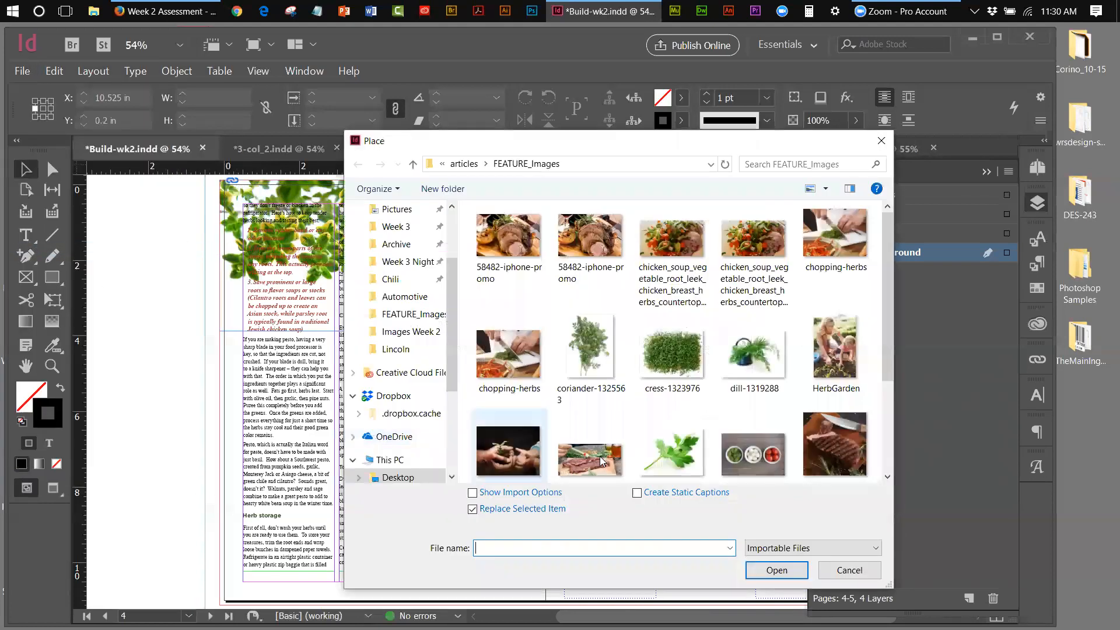
pyautogui.click(593, 370)
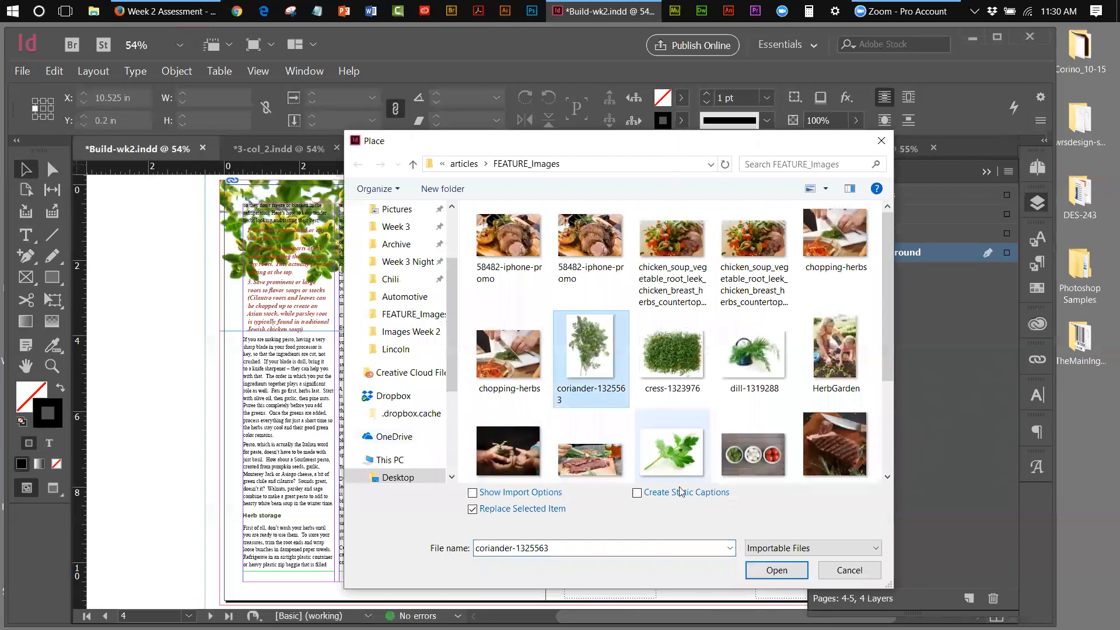
pyautogui.click(776, 570)
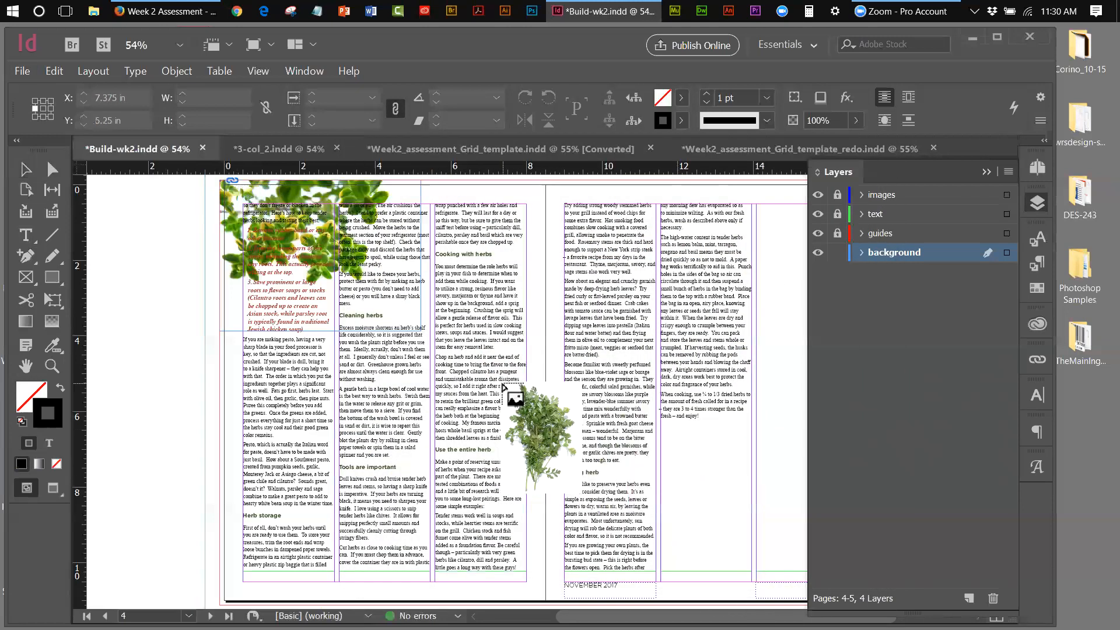
pyautogui.click(501, 380)
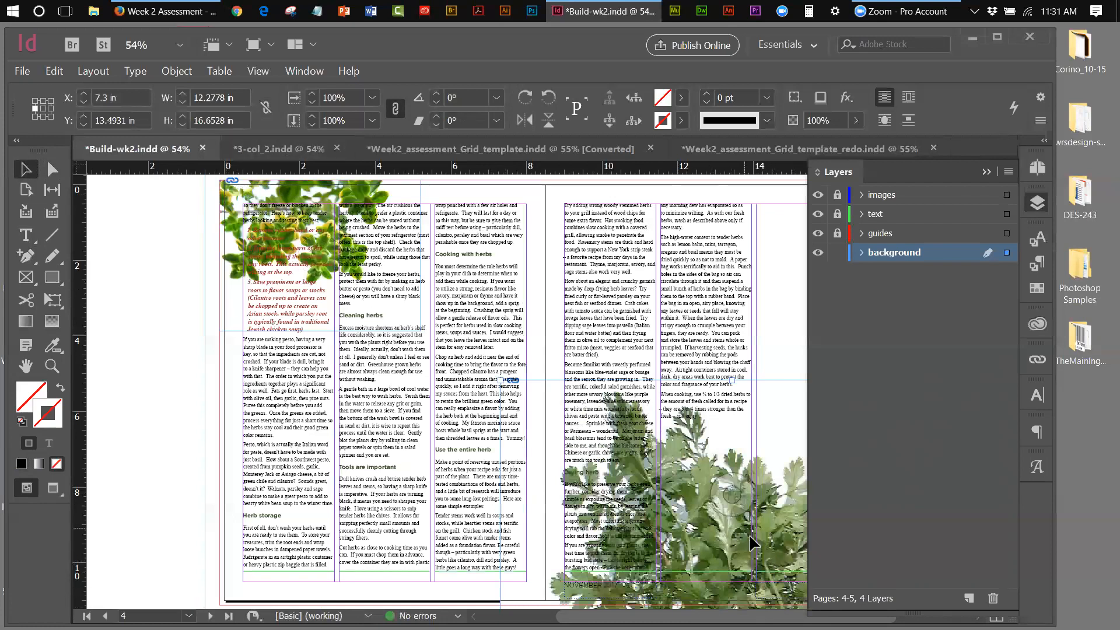
# Shift the coriander image up-left over the middle columns, then bring up 3-col_2.indd
pyautogui.moveTo(754, 545); pyautogui.dragTo(601, 438)
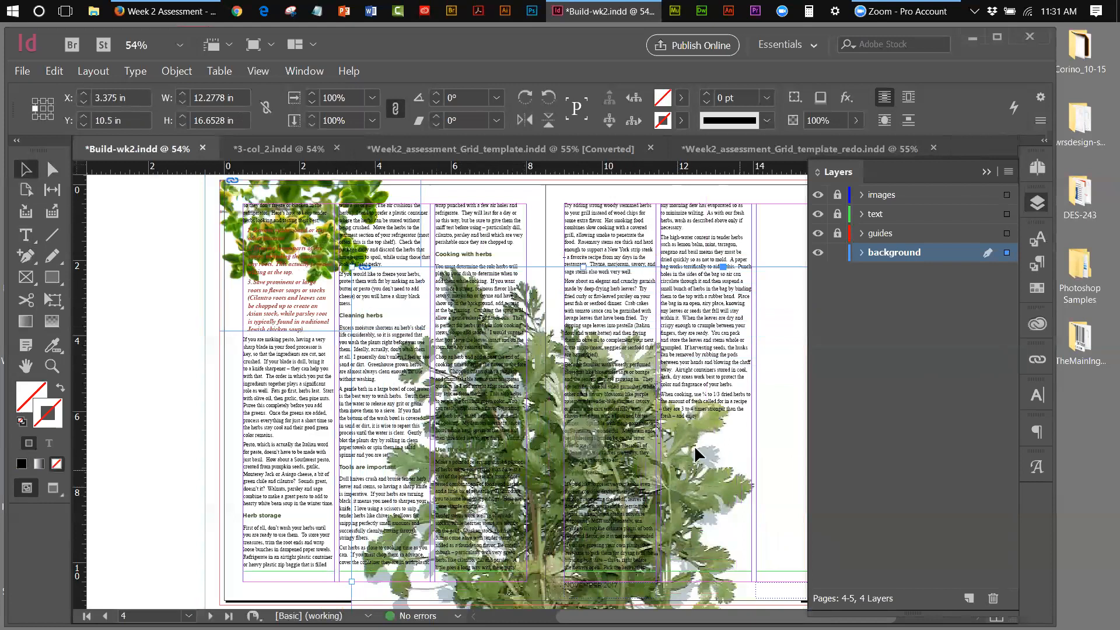
pyautogui.moveTo(691, 495); pyautogui.dragTo(685, 481)
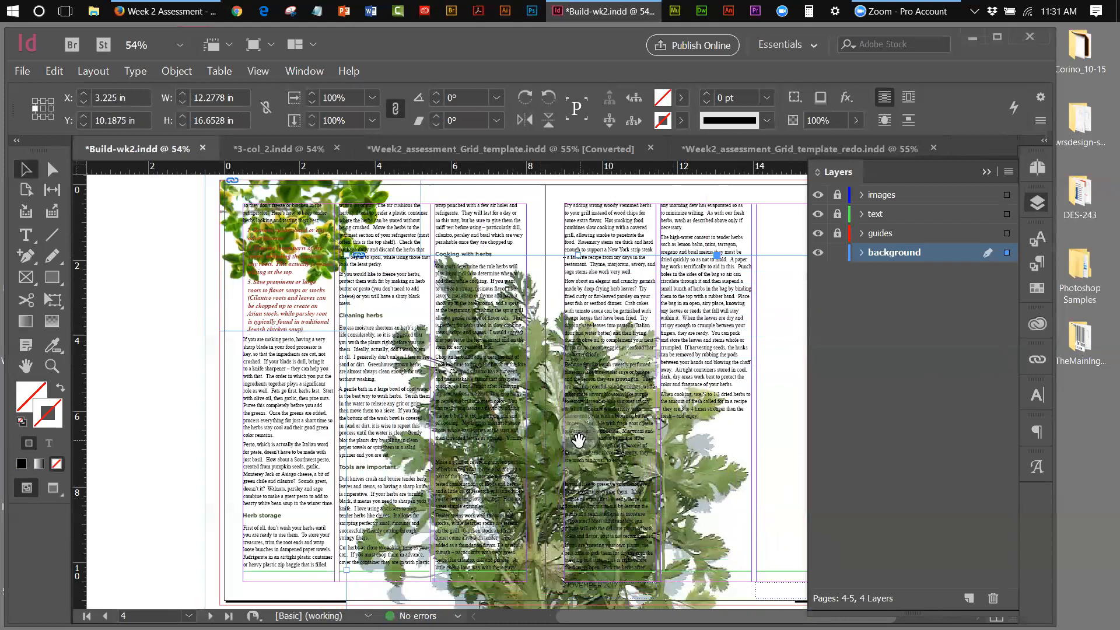
pyautogui.click(262, 151)
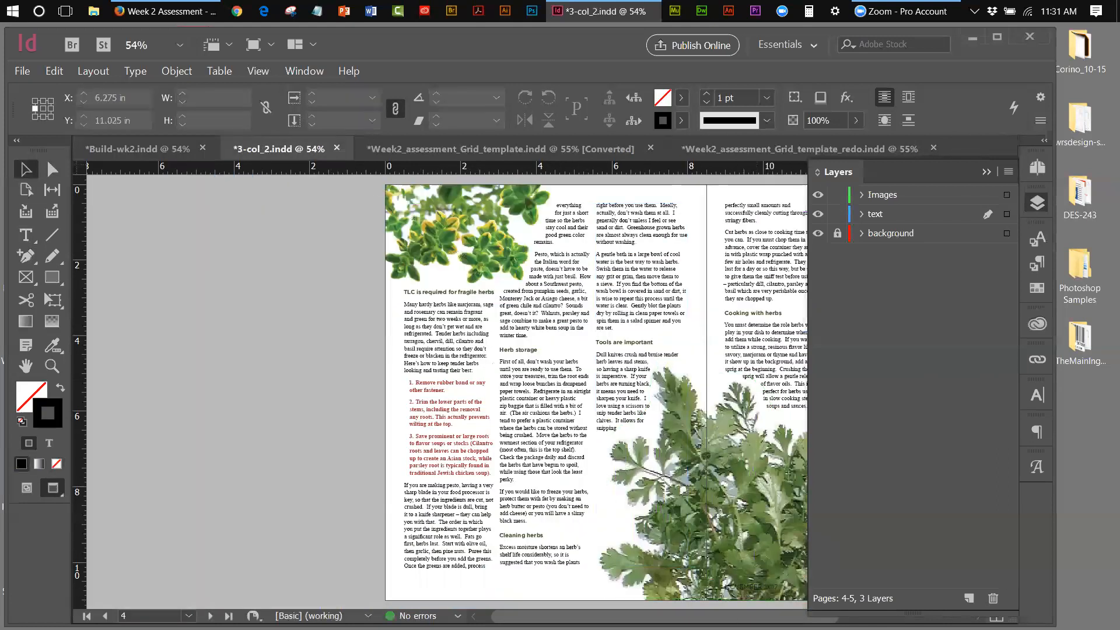
# Back in Build-wk2, move the coriander frame down-right and shrink it
pyautogui.hscroll(5, 632, 450)
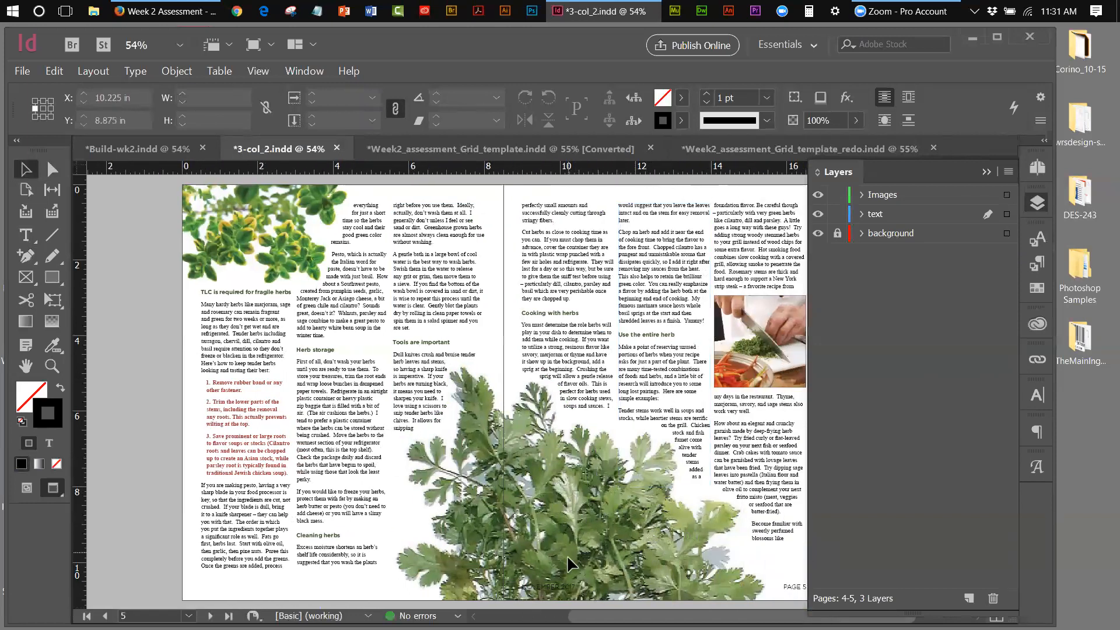
pyautogui.click(110, 152)
pyautogui.moveTo(559, 474); pyautogui.dragTo(547, 540)
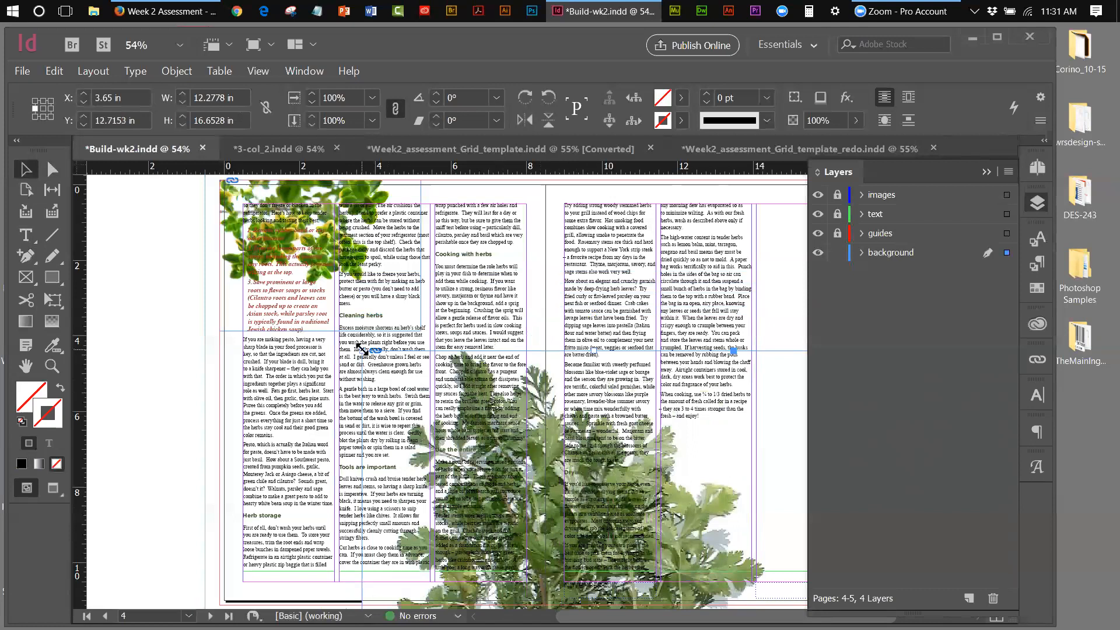
pyautogui.moveTo(362, 349); pyautogui.dragTo(419, 405)
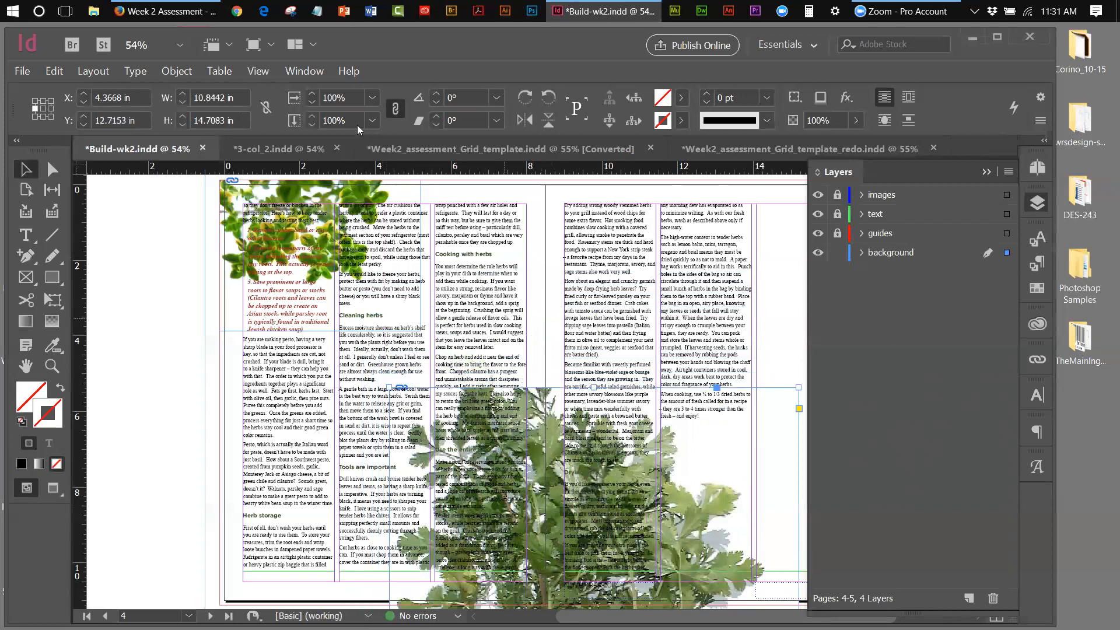
# Fit the coriander content proportionally in its frame and move it up-left
pyautogui.click(252, 71)
pyautogui.moveTo(177, 71)
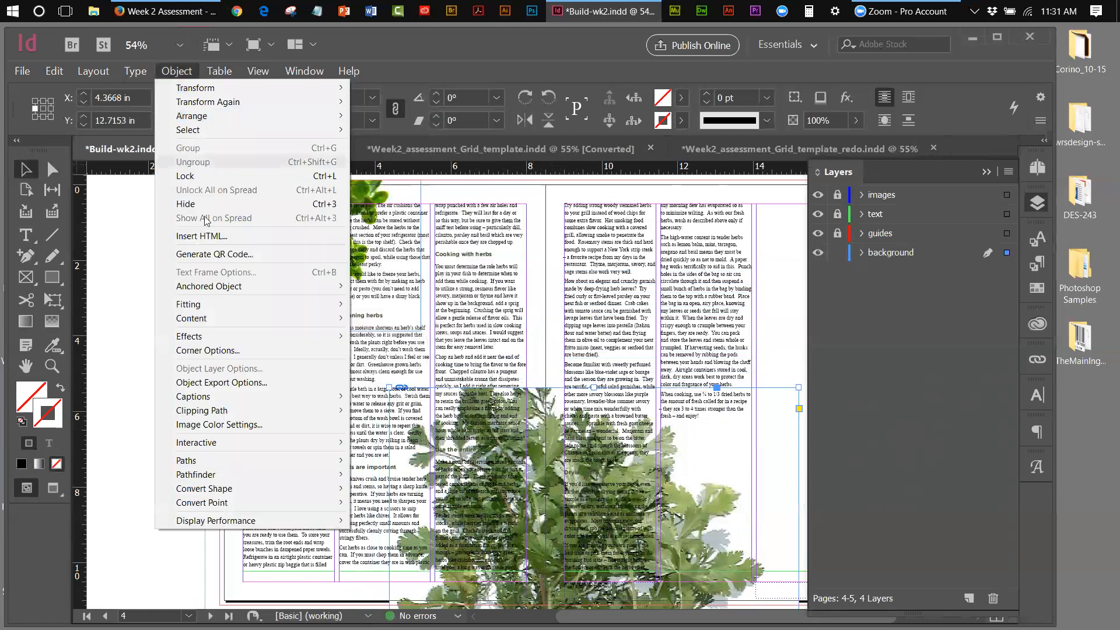
pyautogui.moveTo(291, 304)
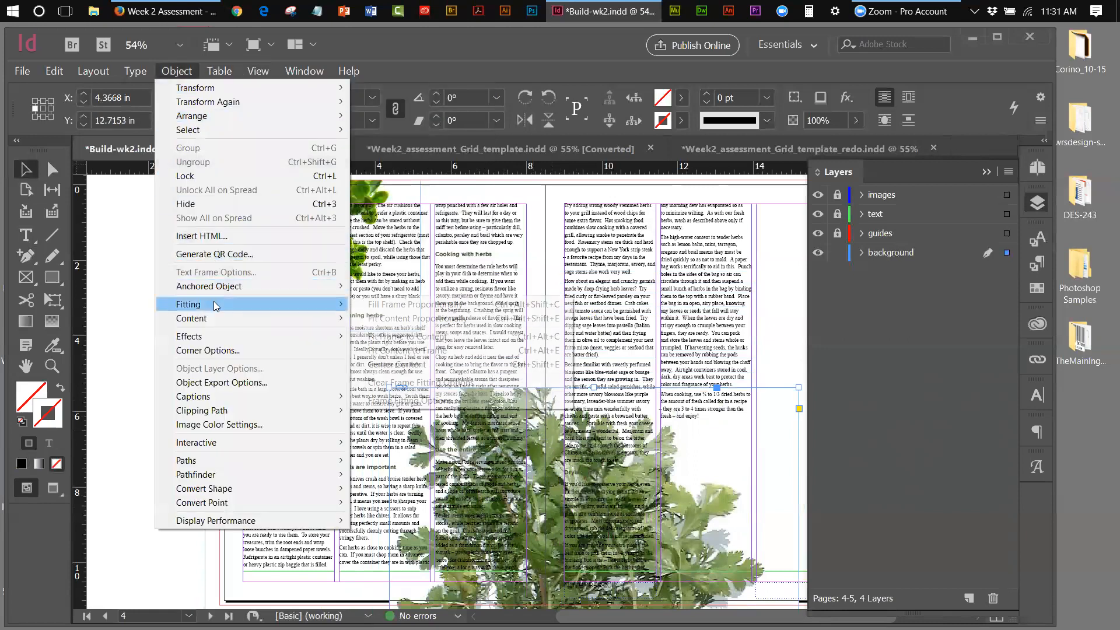
pyautogui.click(411, 320)
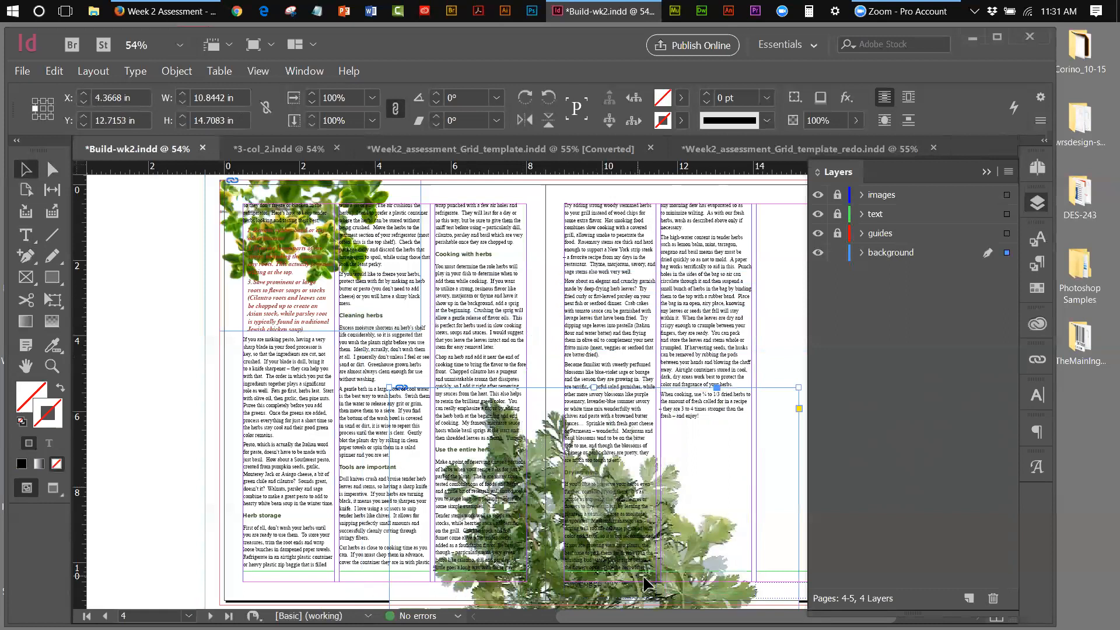
pyautogui.moveTo(647, 584); pyautogui.dragTo(603, 545)
# After checking 3-col_2, resize the coriander picture within its frame and deselect it
pyautogui.click(243, 155)
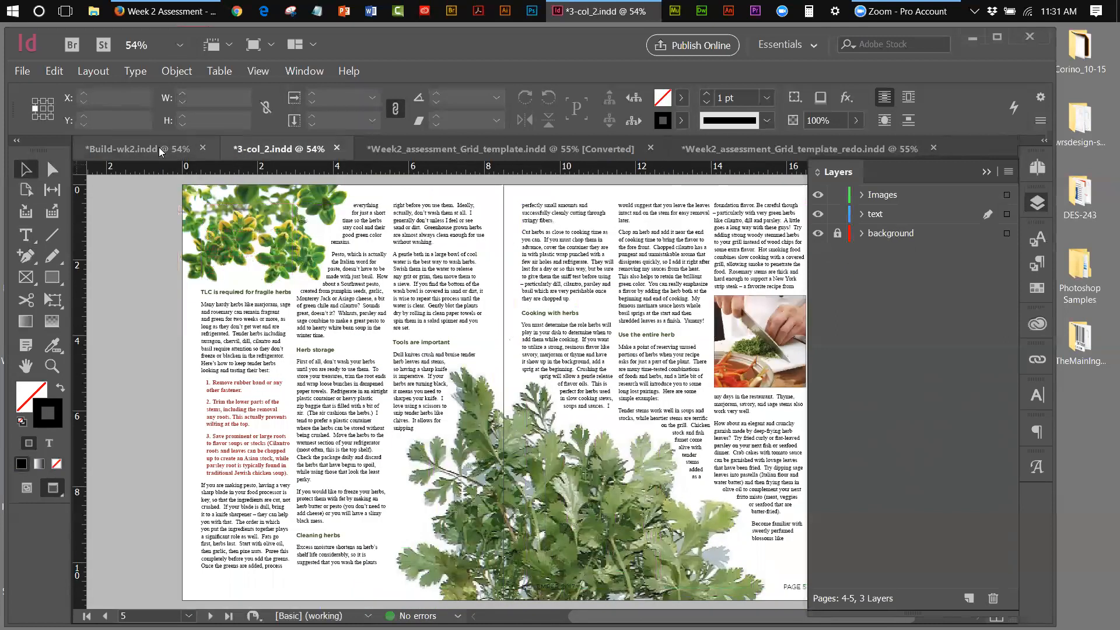
pyautogui.click(159, 147)
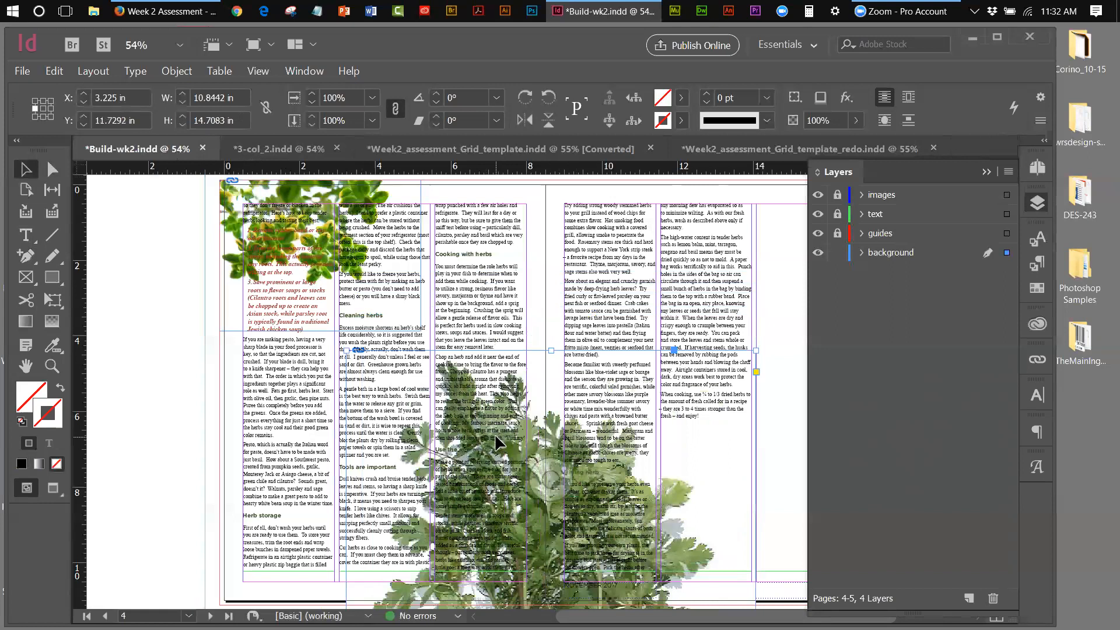
pyautogui.click(557, 477)
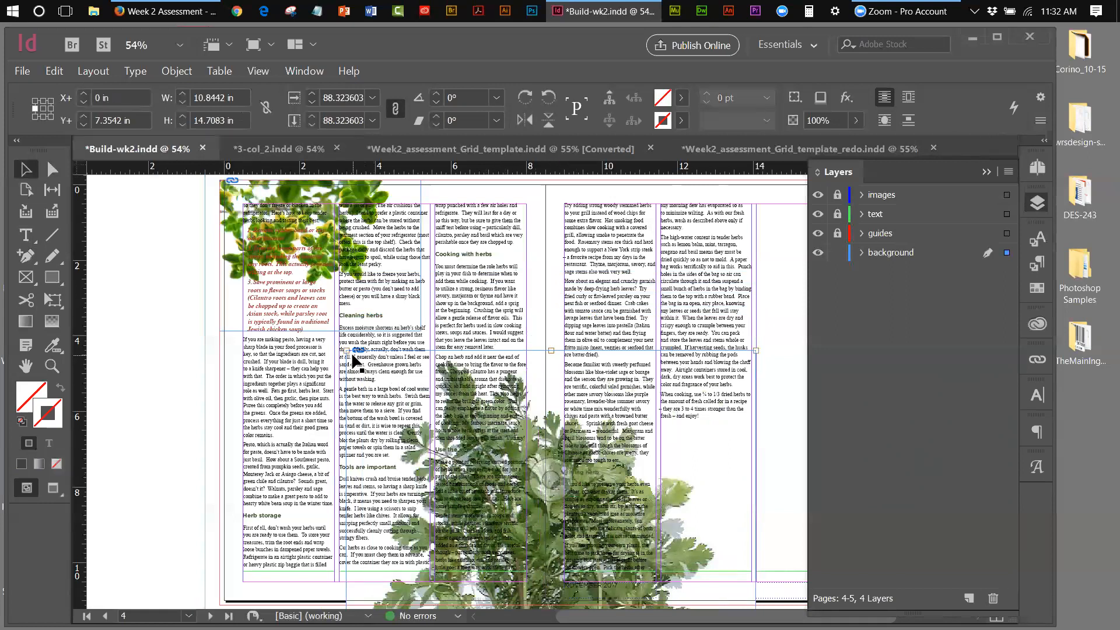
pyautogui.moveTo(347, 351); pyautogui.dragTo(330, 342)
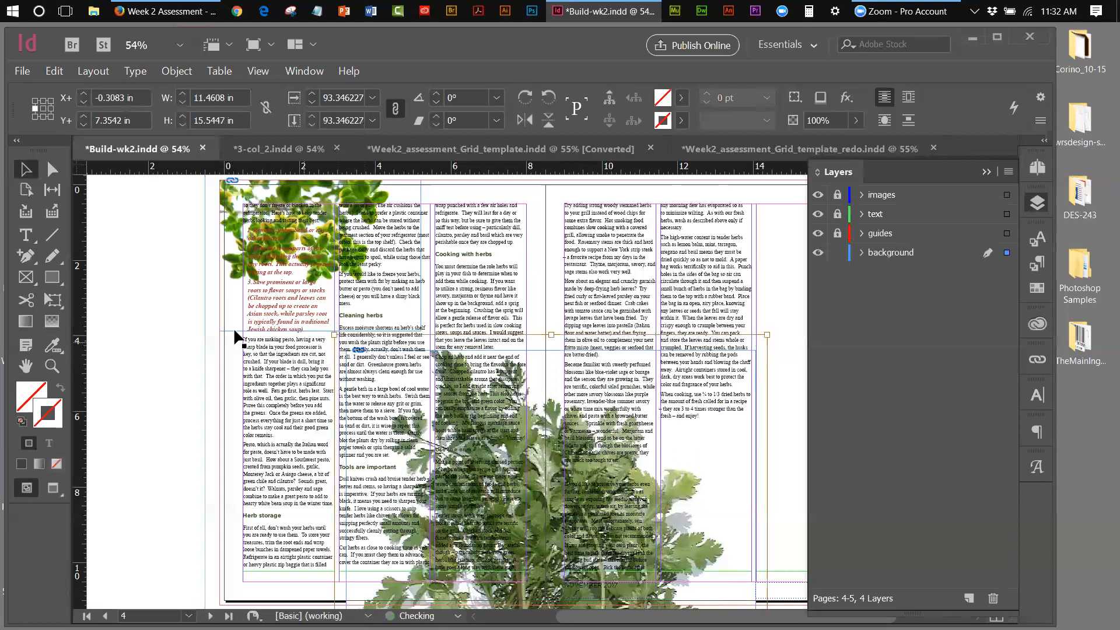
pyautogui.click(100, 284)
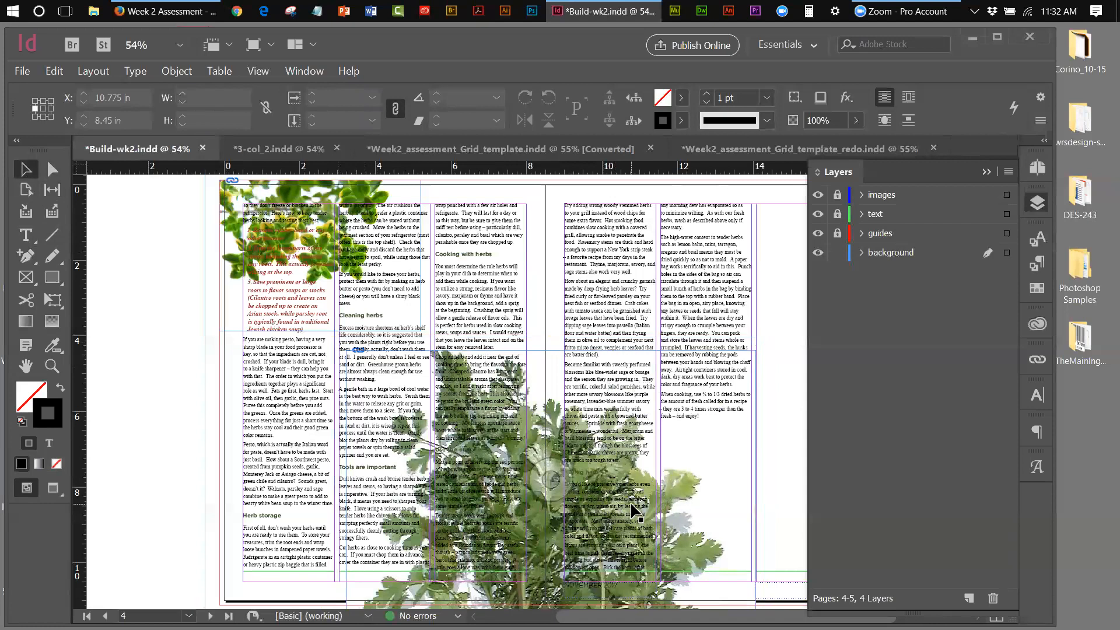
# Recheck 3-col_2, then lock the background layer and unlock the images layer
pyautogui.click(280, 147)
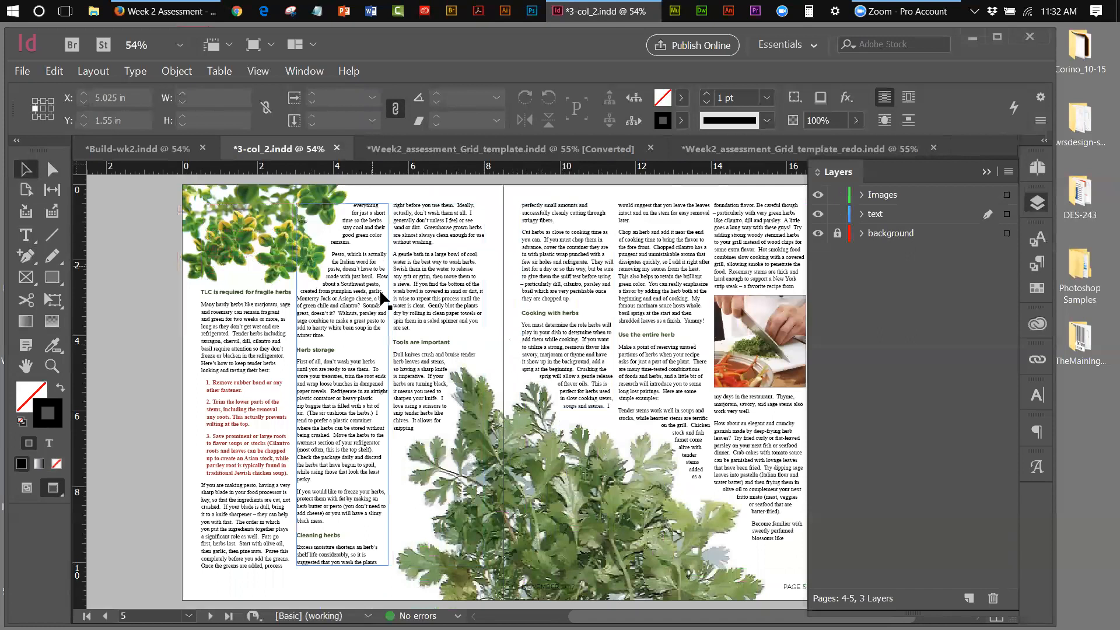
pyautogui.click(123, 149)
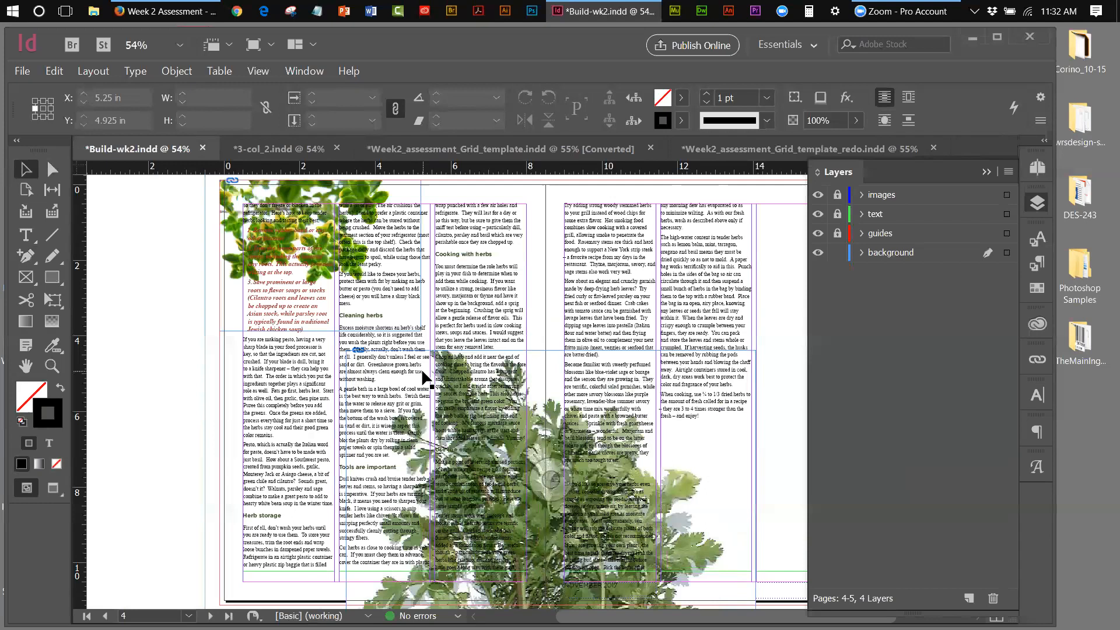
pyautogui.click(838, 252)
pyautogui.click(837, 195)
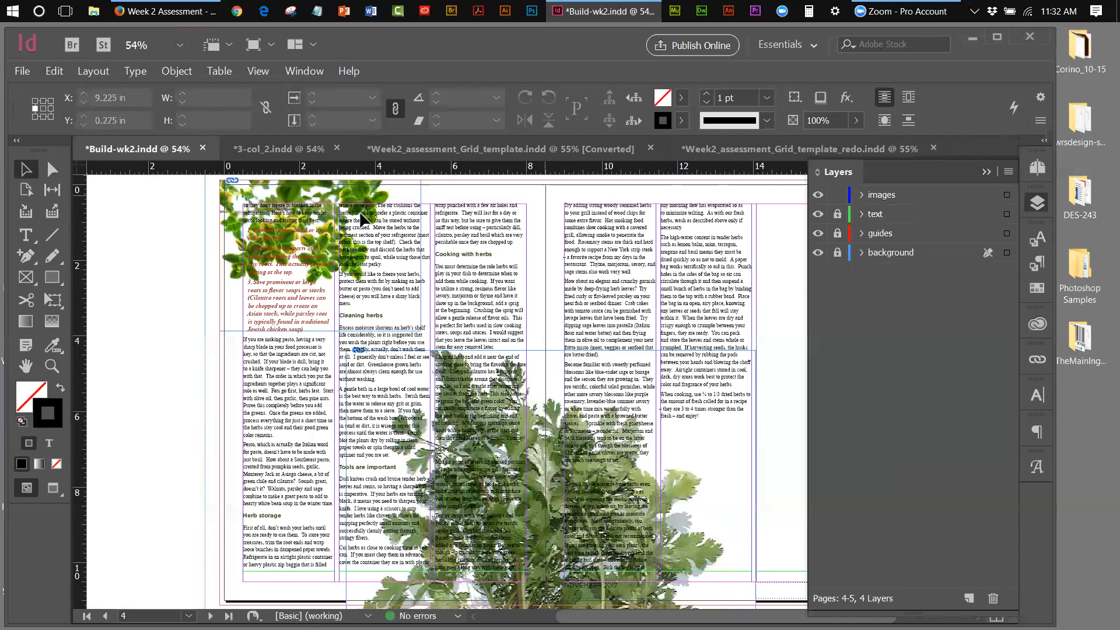
# Choose the Pen tool and target the images layer for the new path
pyautogui.click(22, 259)
pyautogui.click(22, 259)
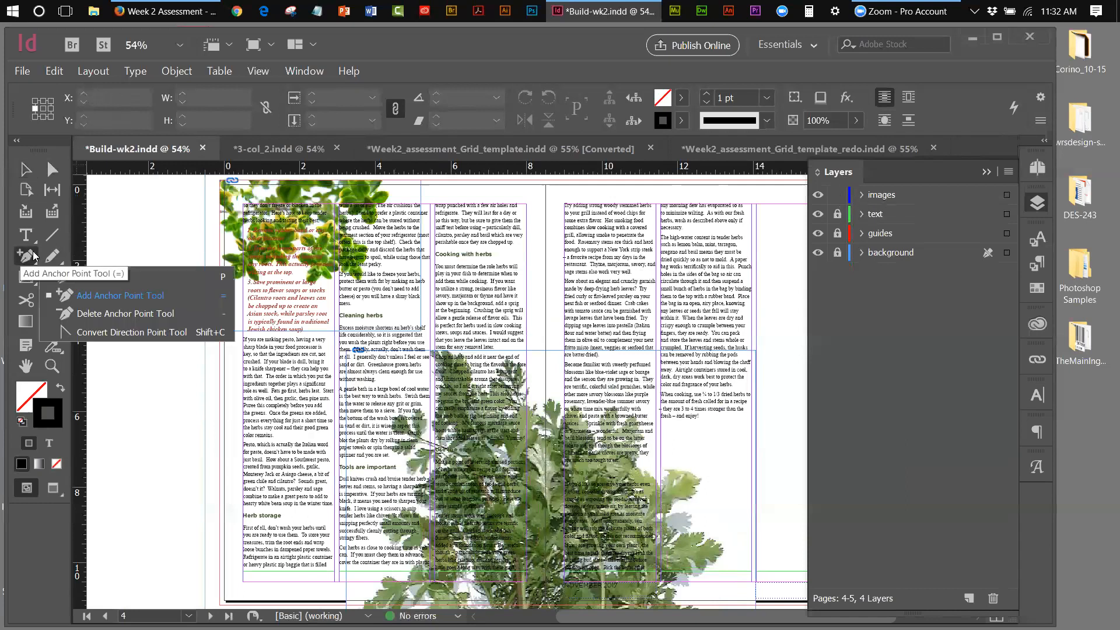
pyautogui.click(64, 275)
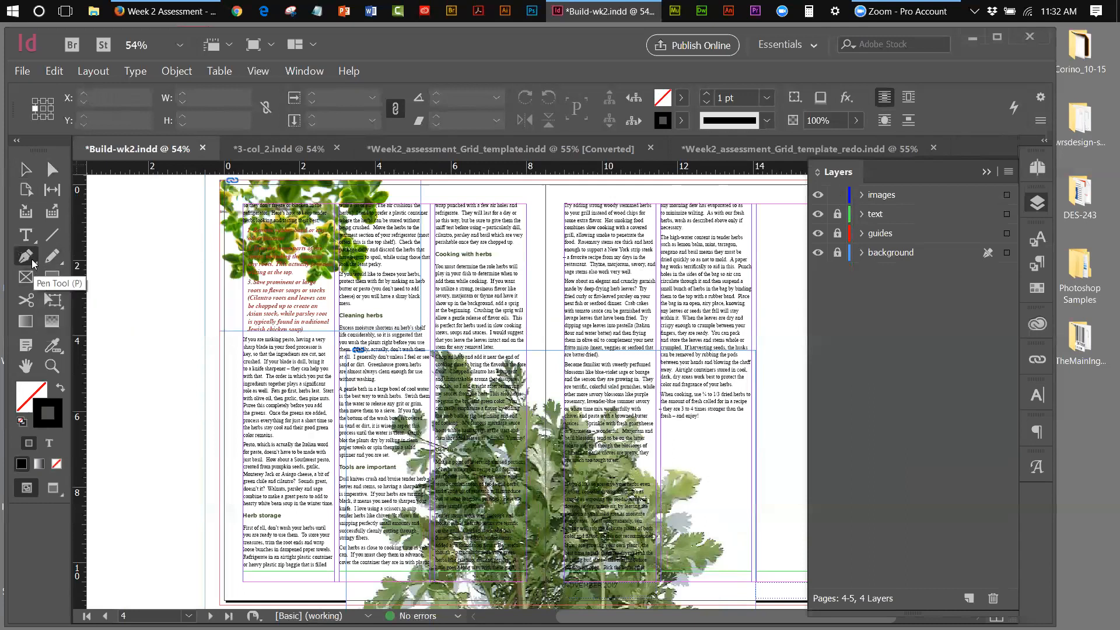
pyautogui.click(887, 200)
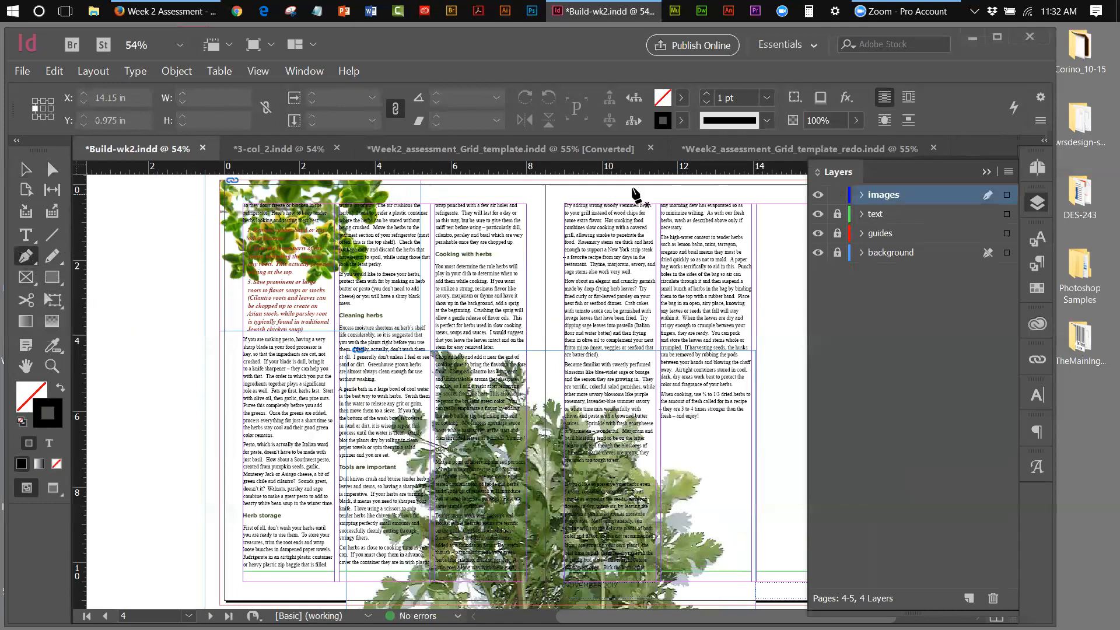
# Trace the outline from the page top down the herb leaves' right edge
pyautogui.click(395, 183)
pyautogui.click(400, 194)
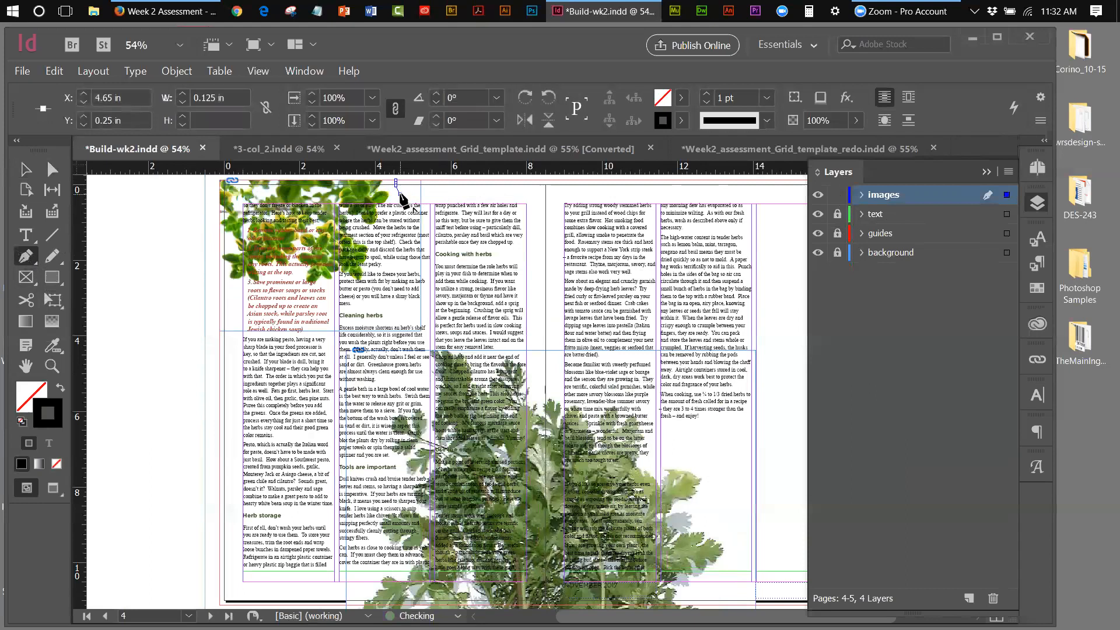
pyautogui.click(391, 213)
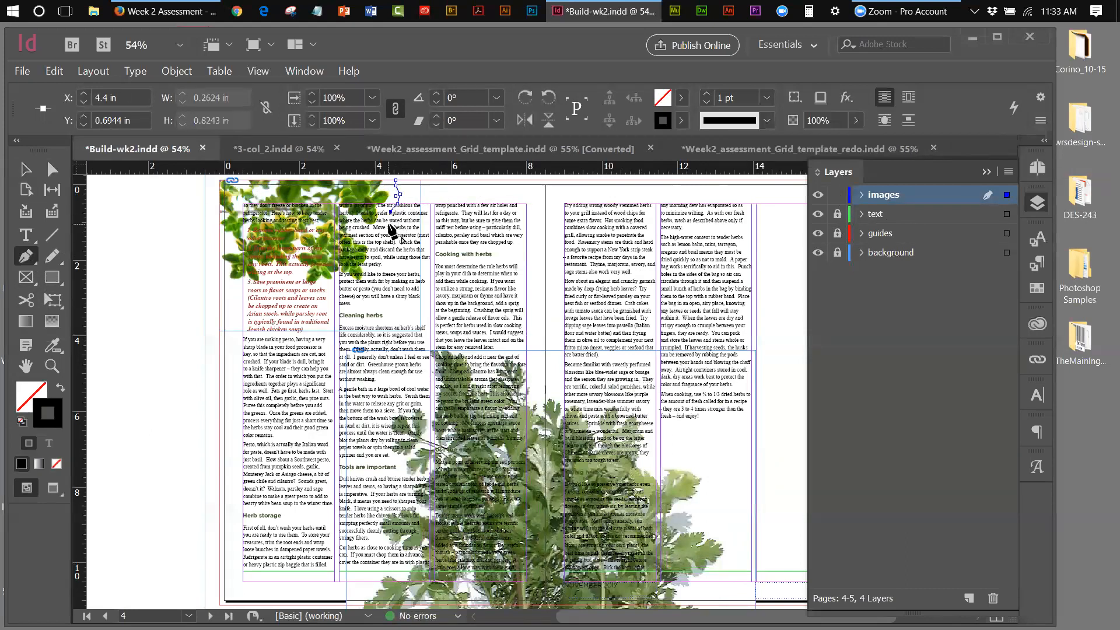
pyautogui.click(389, 226)
pyautogui.click(380, 234)
pyautogui.click(371, 235)
pyautogui.click(371, 243)
pyautogui.click(379, 249)
pyautogui.click(374, 263)
pyautogui.click(372, 272)
pyautogui.click(374, 285)
# Continue the outline left along the leaves' bottom edge to the page's left edge
pyautogui.click(351, 287)
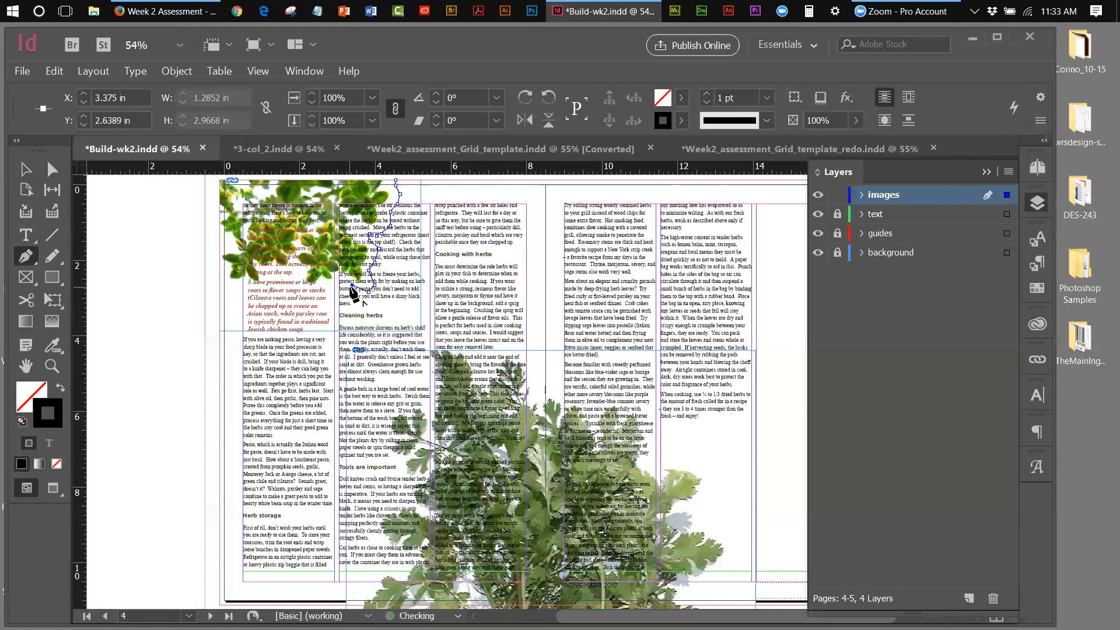
pyautogui.click(336, 287)
pyautogui.click(322, 286)
pyautogui.moveTo(322, 286)
pyautogui.mouseDown()
pyautogui.moveTo(333, 306)
pyautogui.moveTo(308, 291)
pyautogui.mouseUp()
pyautogui.click(302, 289)
pyautogui.click(262, 288)
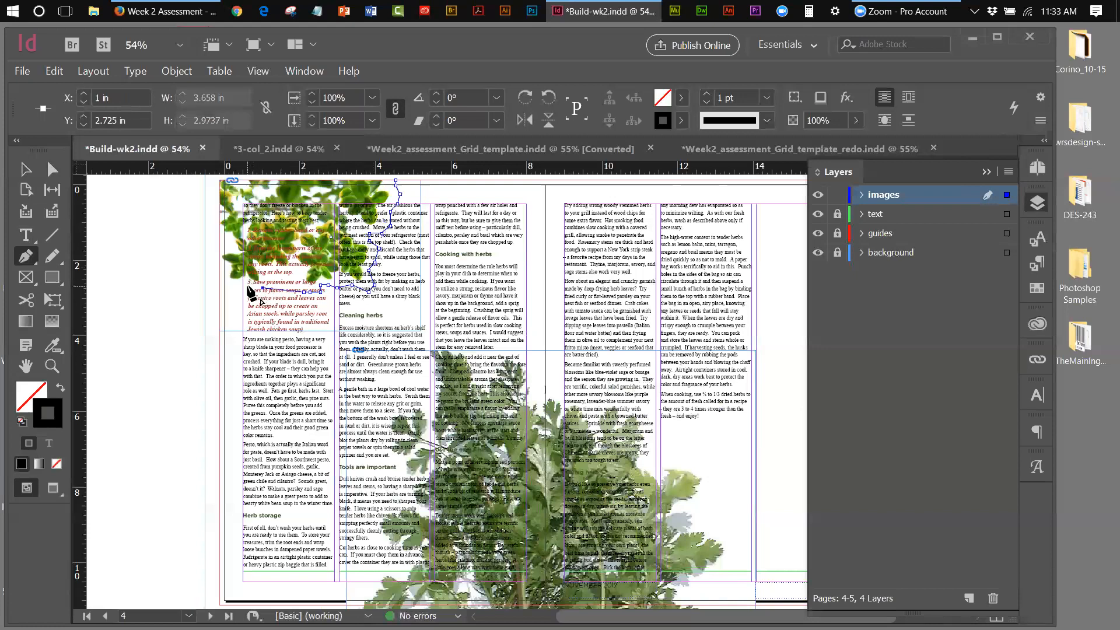
pyautogui.click(247, 285)
pyautogui.click(233, 291)
pyautogui.click(220, 287)
# Close the outline at the top-left and top-right corners, giving a 4.7893 × 2.9807 in frame
pyautogui.click(220, 180)
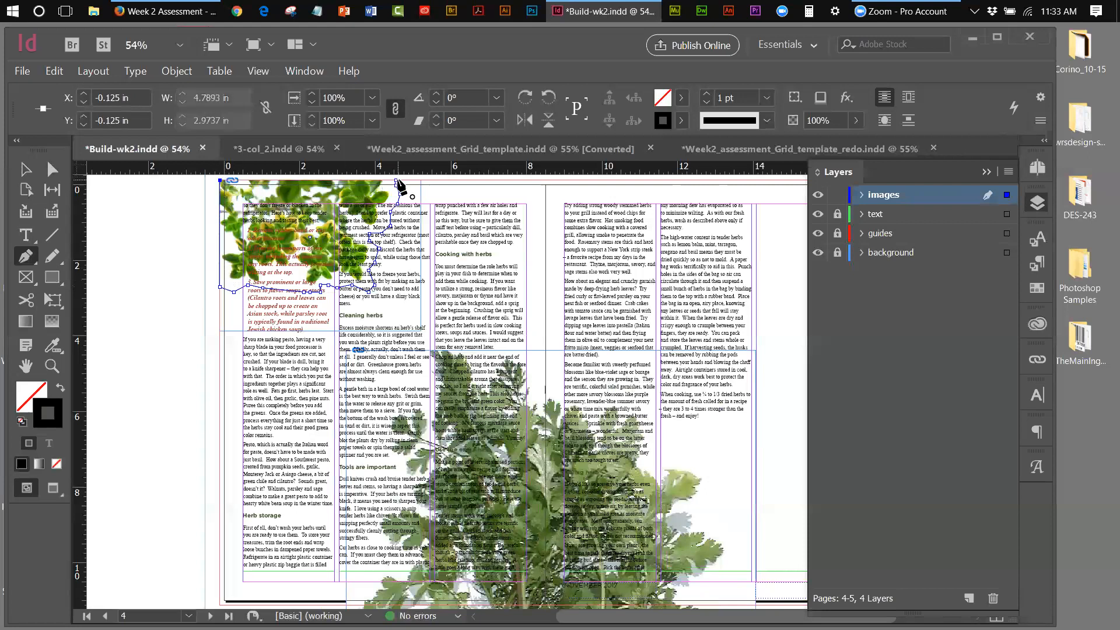
pyautogui.click(396, 181)
pyautogui.click(24, 168)
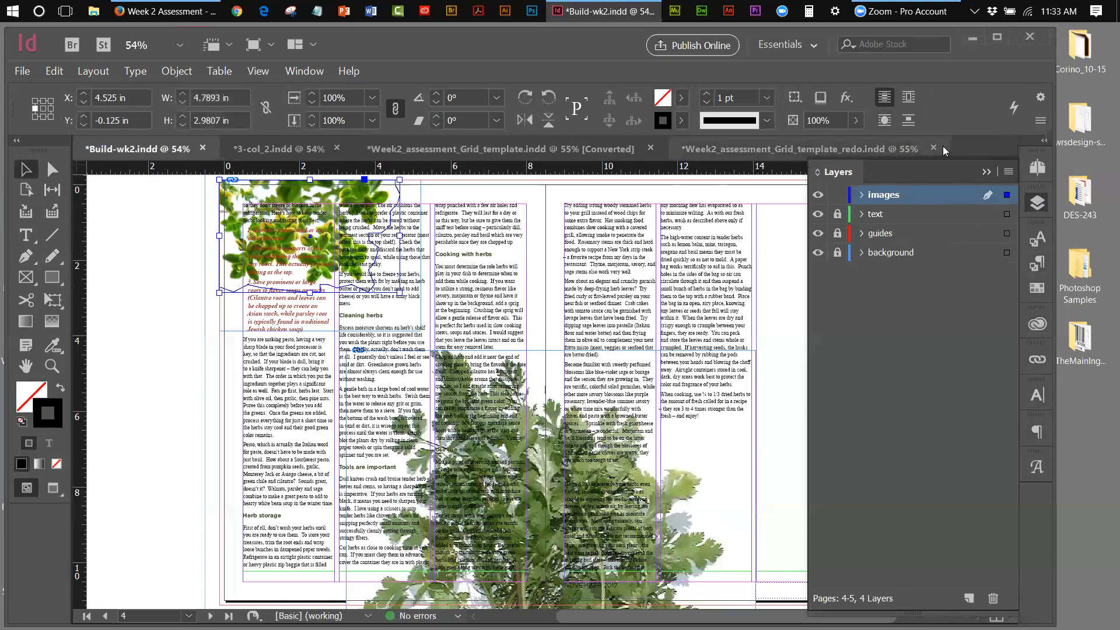
# Apply Wrap Around Object Shape to the herb image and zoom in on it
pyautogui.click(886, 120)
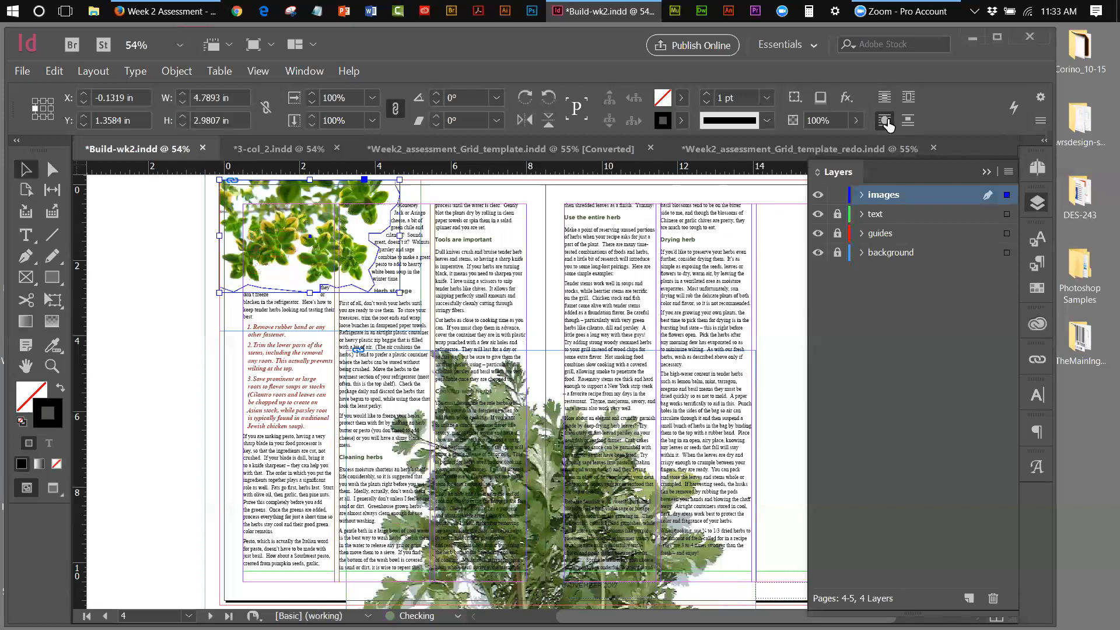
pyautogui.click(116, 209)
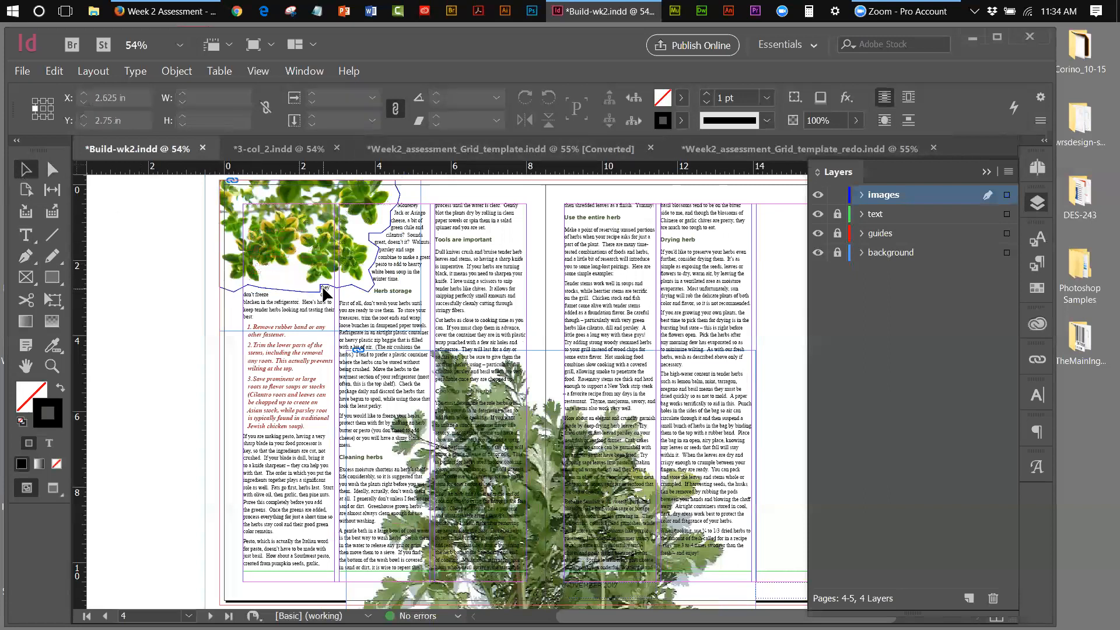
pyautogui.click(52, 366)
pyautogui.click(364, 269)
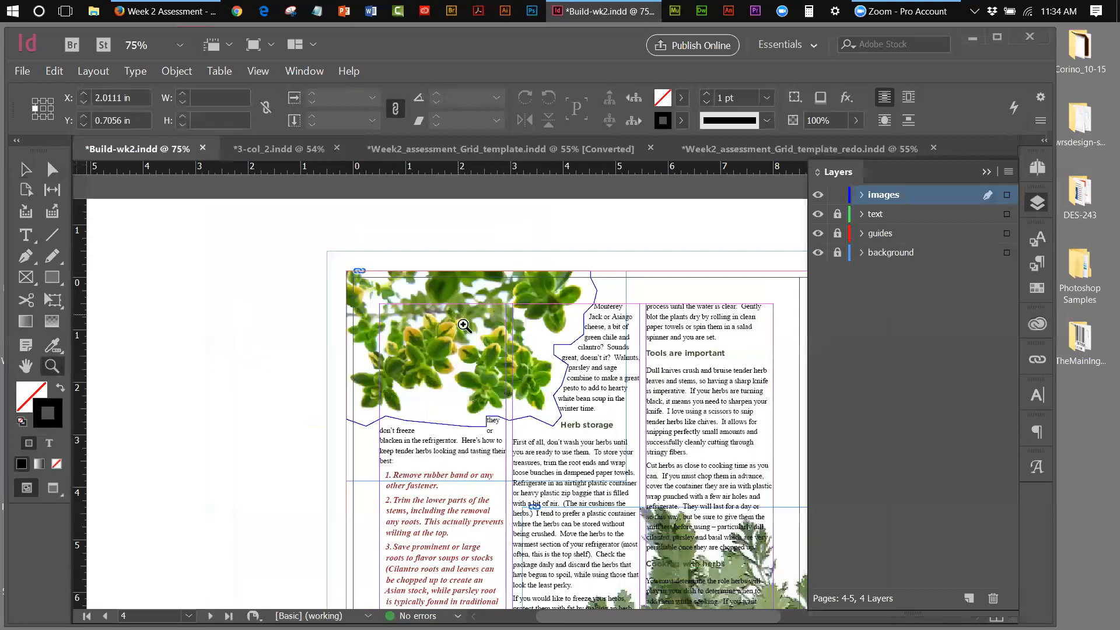
pyautogui.click(453, 315)
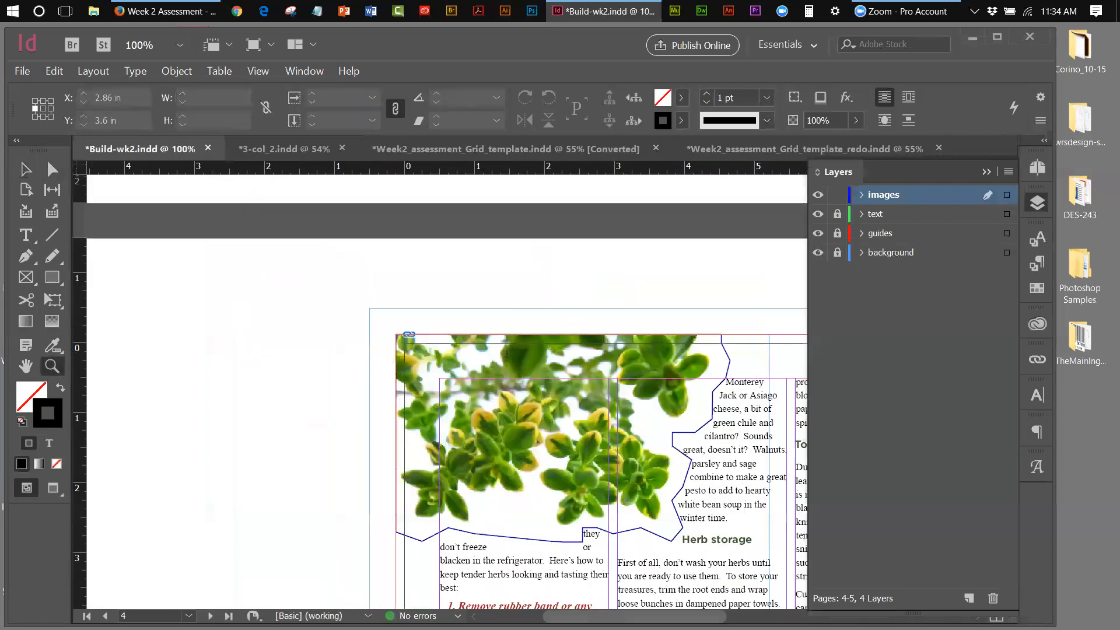
pyautogui.moveTo(607, 616); pyautogui.dragTo(625, 616)
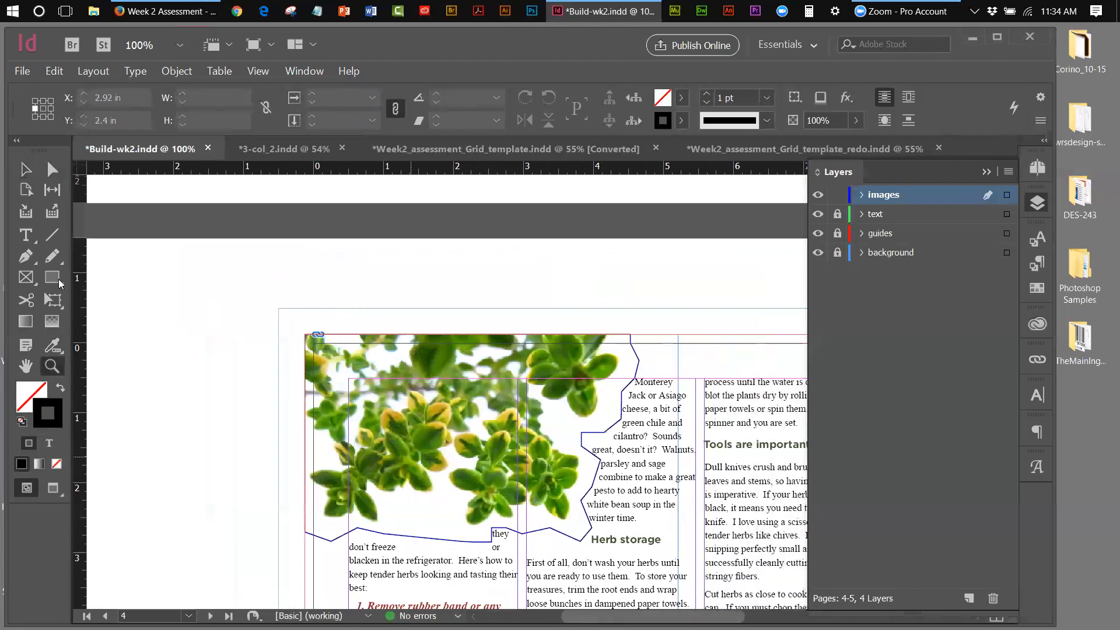
# Set the herb image frame's stroke to [None]
pyautogui.click(21, 170)
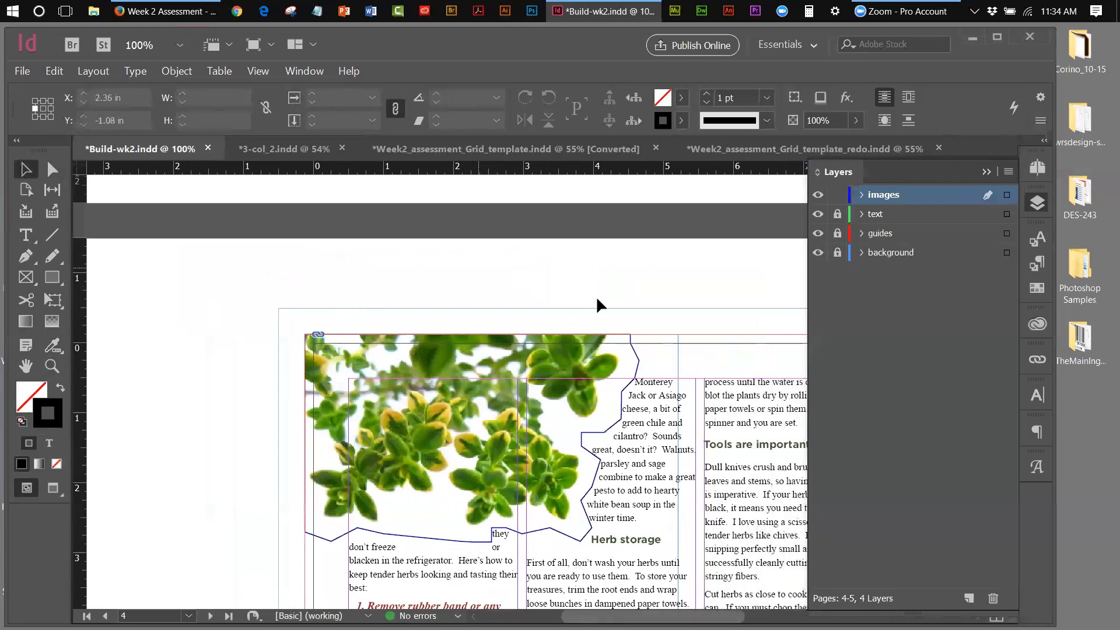
pyautogui.click(637, 351)
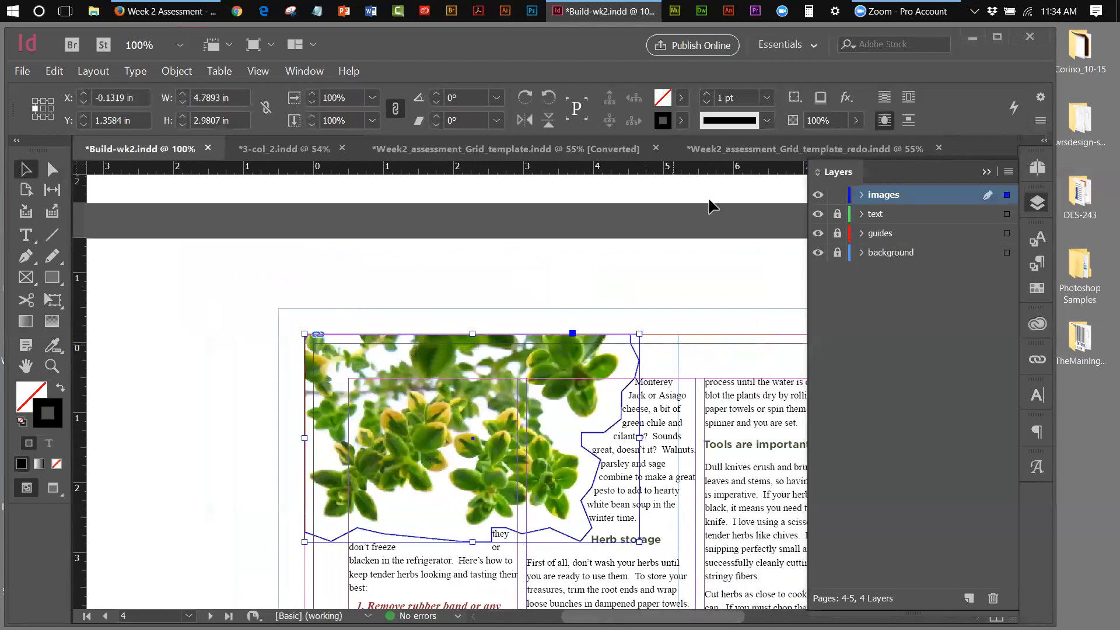
pyautogui.click(681, 121)
pyautogui.click(513, 174)
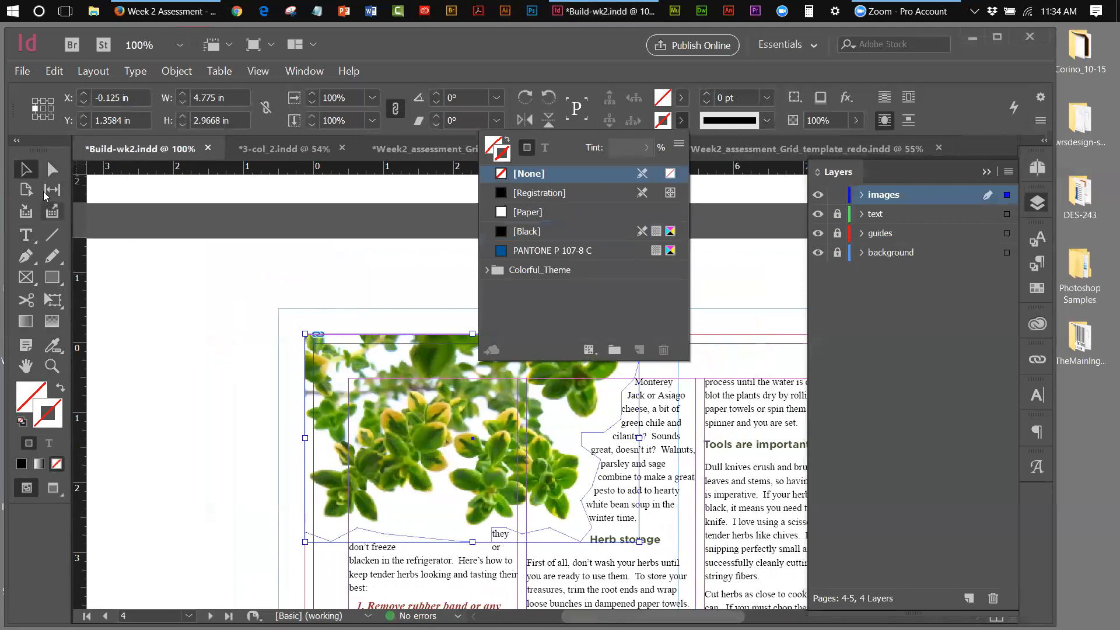
# Drag the wrap outline's lower anchor points so the text beneath reflows and 'freeze' returns
pyautogui.click(52, 169)
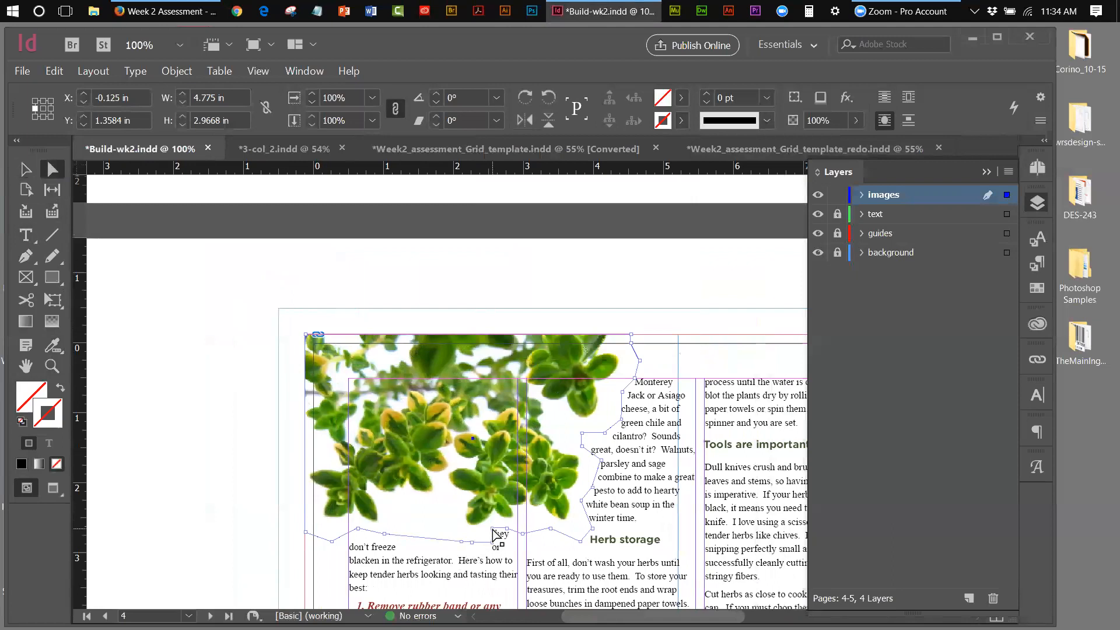
pyautogui.moveTo(493, 532); pyautogui.dragTo(512, 546)
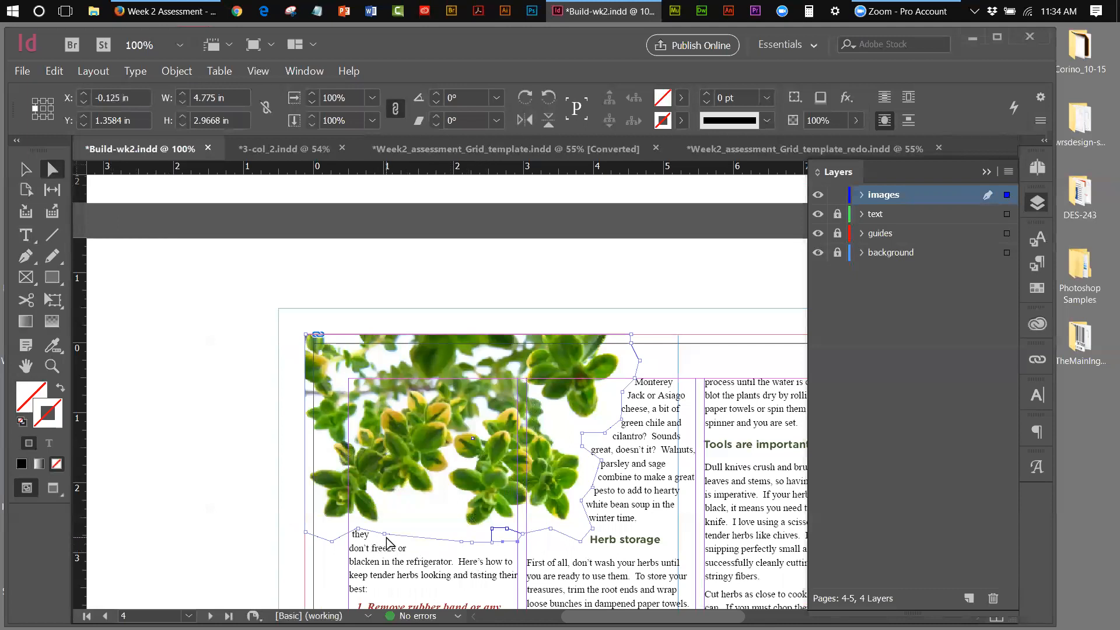
pyautogui.click(461, 542)
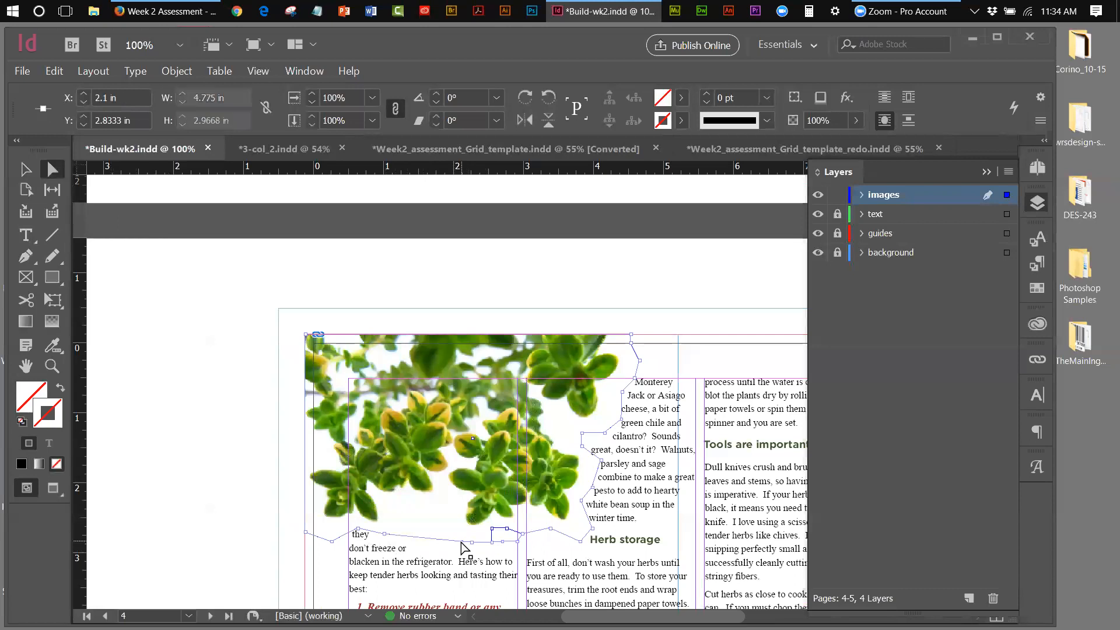
pyautogui.moveTo(462, 541); pyautogui.dragTo(455, 530)
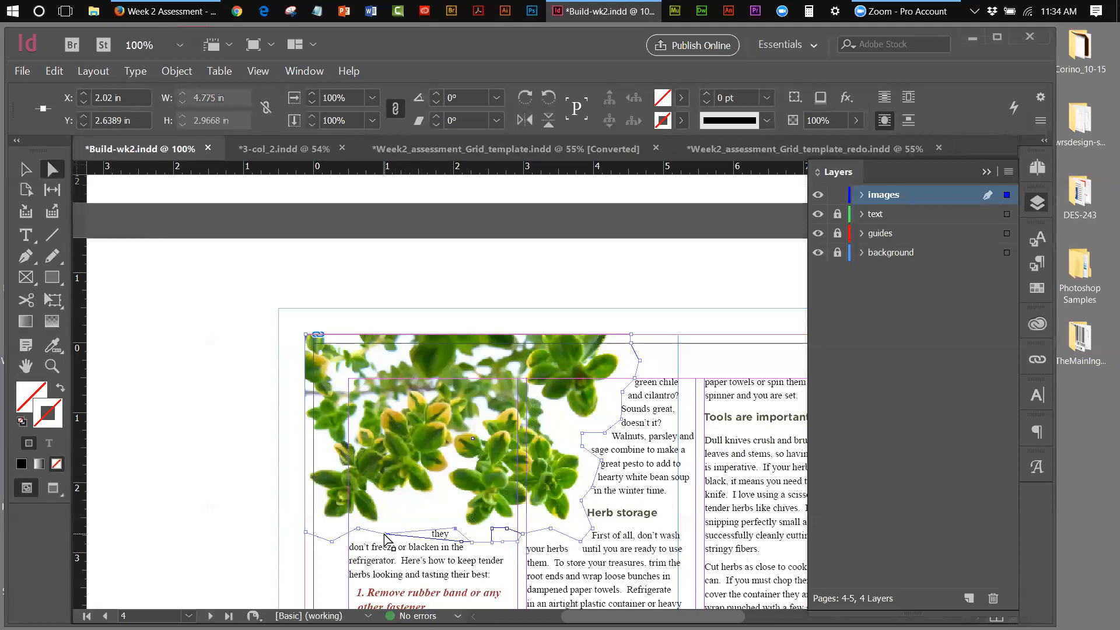
pyautogui.moveTo(385, 534); pyautogui.dragTo(392, 531)
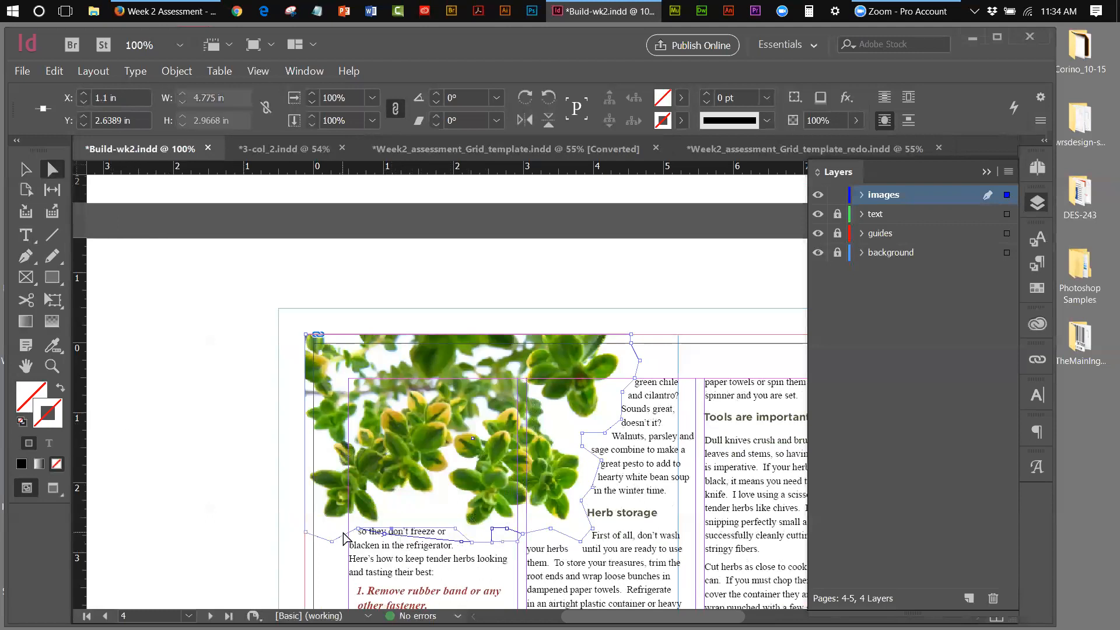
pyautogui.moveTo(358, 533); pyautogui.dragTo(336, 525)
# Deselect, restore default fill and stroke colours, and fit the spread in the window
pyautogui.click(25, 170)
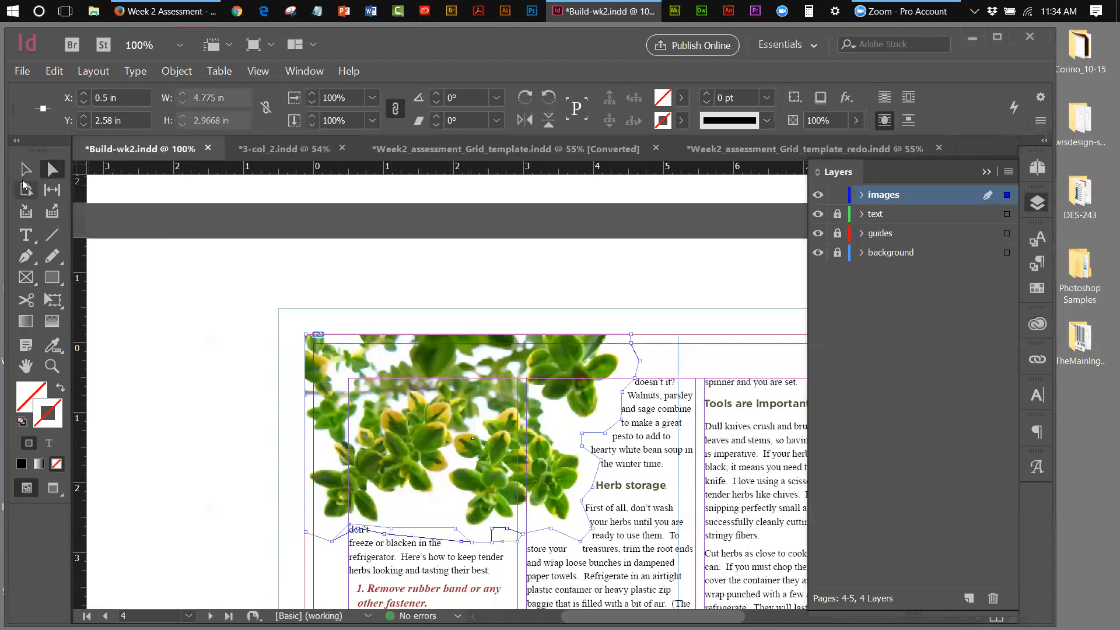
pyautogui.click(139, 344)
pyautogui.press('d')
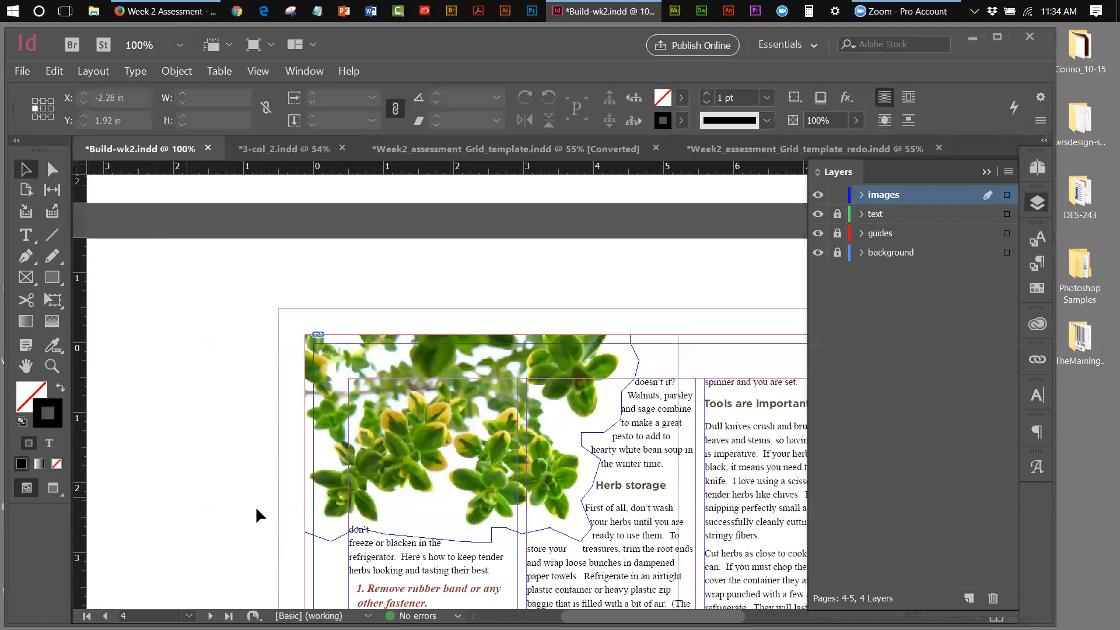
pyautogui.click(266, 70)
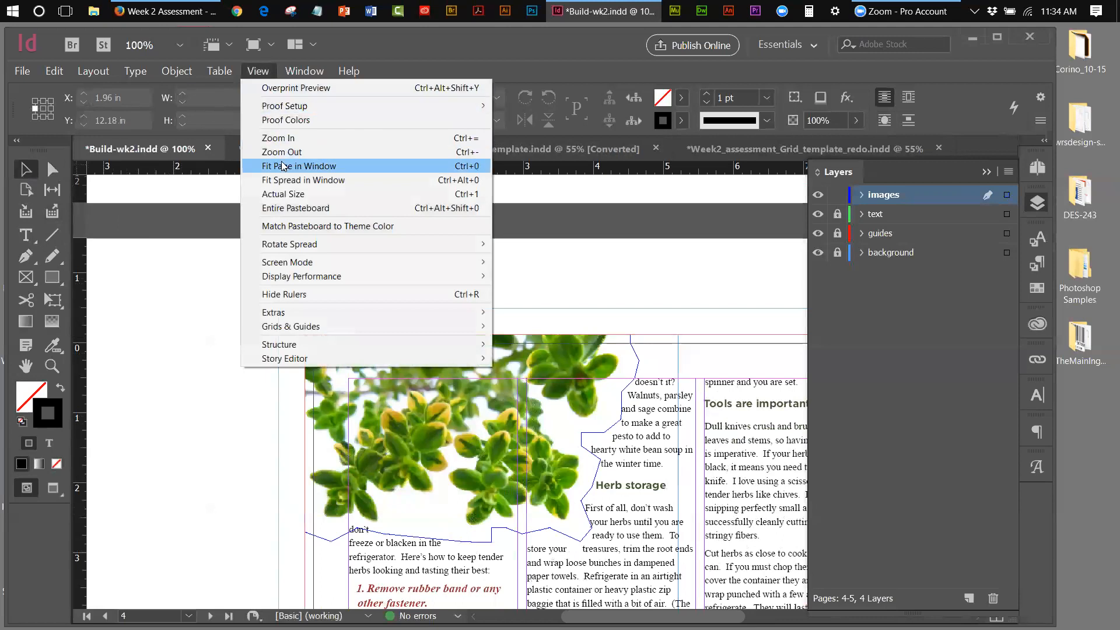
pyautogui.click(284, 180)
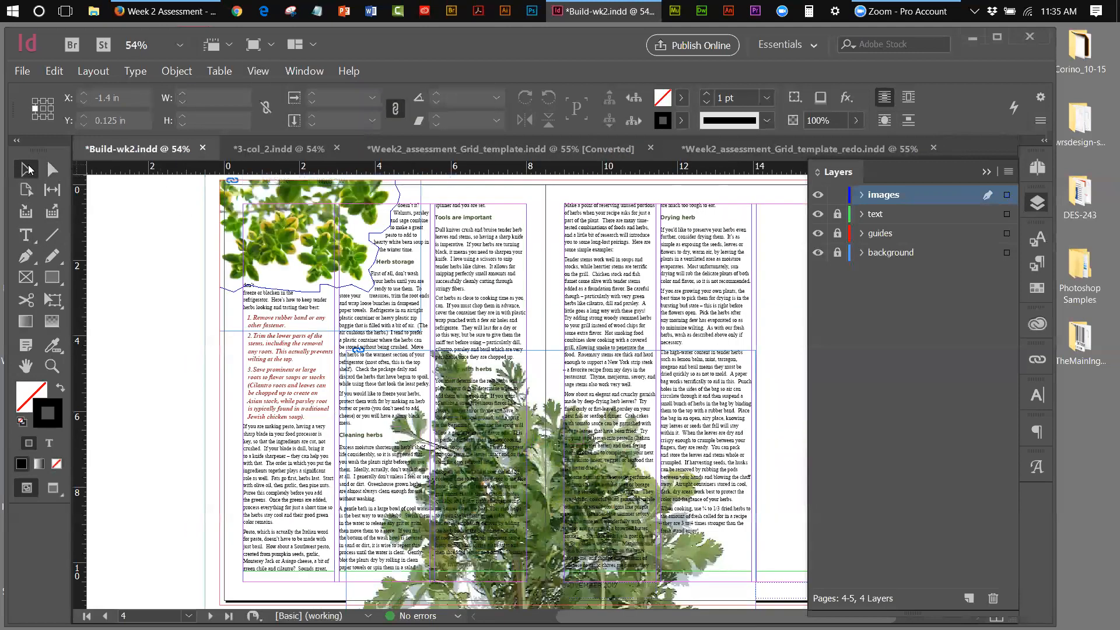
# Switch the screen mode to Preview to hide guides and frame edges
pyautogui.click(268, 71)
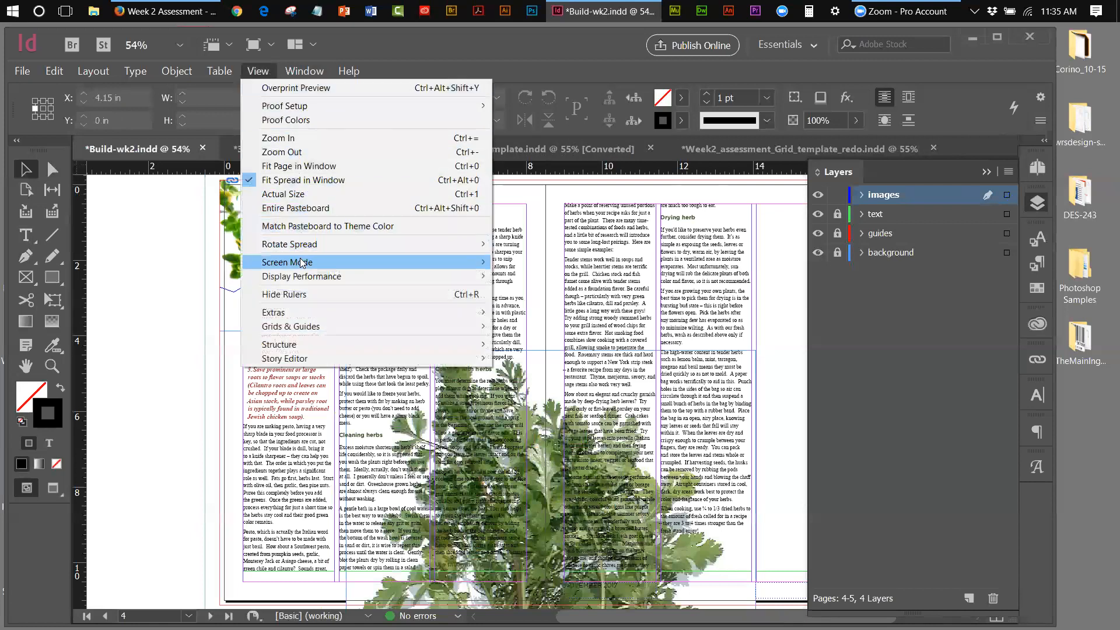
pyautogui.moveTo(301, 262)
pyautogui.click(532, 277)
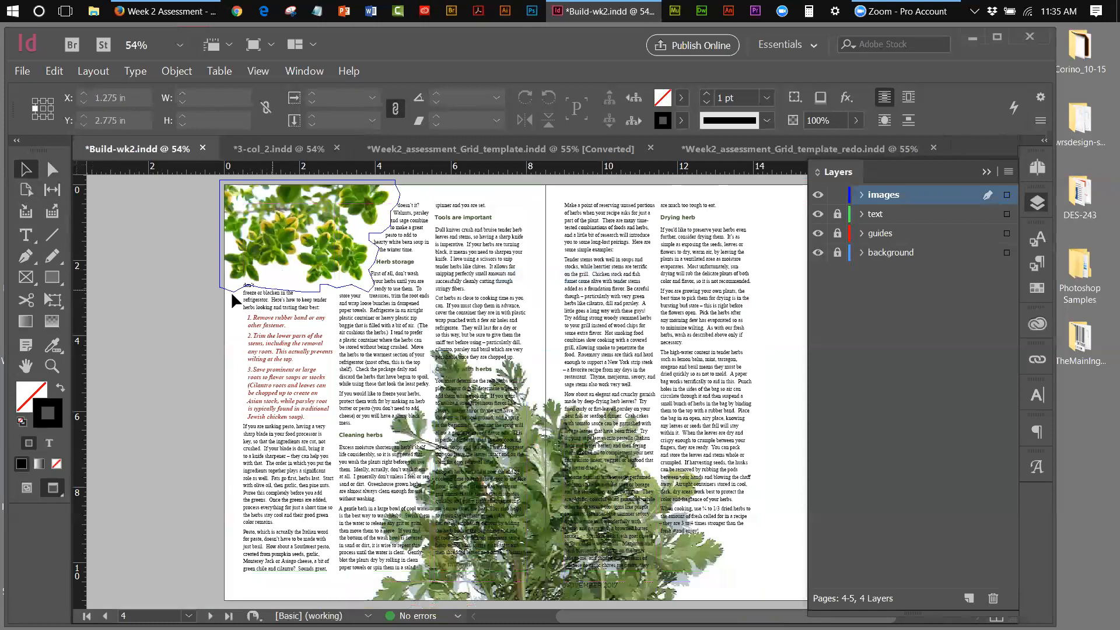
# Zoom in on the left text column beneath the herb image
pyautogui.click(53, 366)
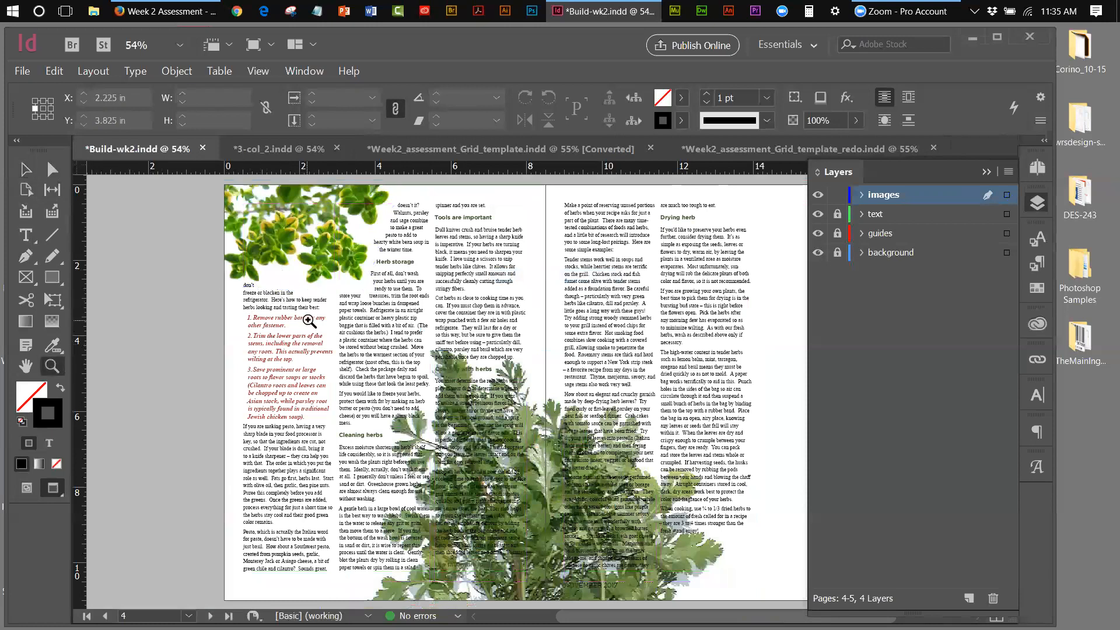
pyautogui.click(280, 302)
pyautogui.click(576, 390)
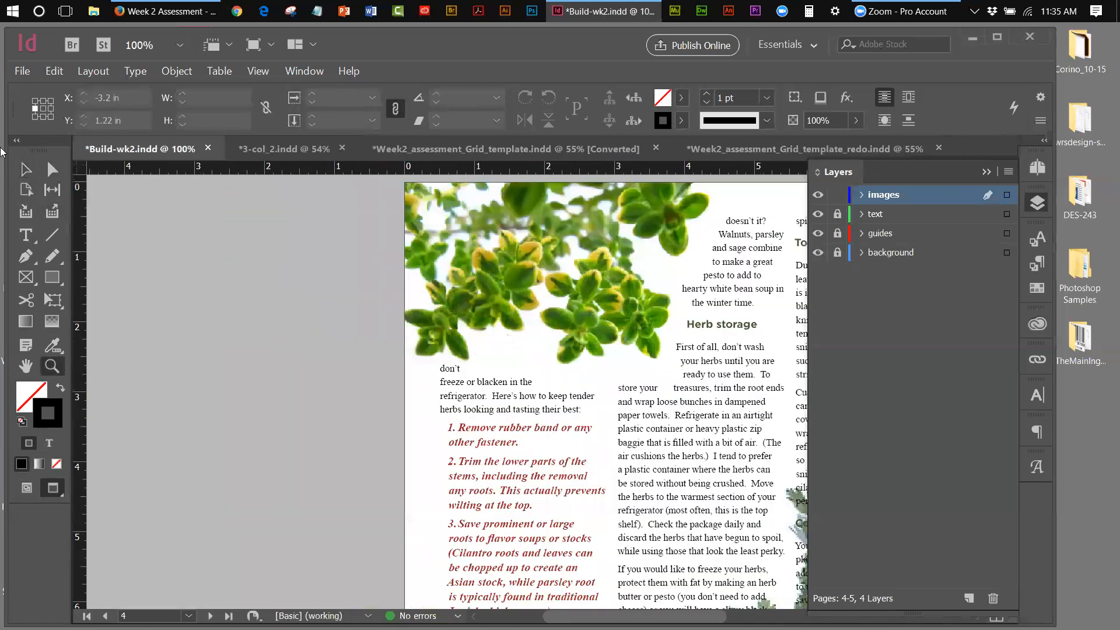
# Drag the wrap points under the herb image so the text reflows to 'so they don't freeze or blacken'
pyautogui.click(53, 169)
pyautogui.click(452, 371)
pyautogui.moveTo(451, 374); pyautogui.dragTo(453, 373)
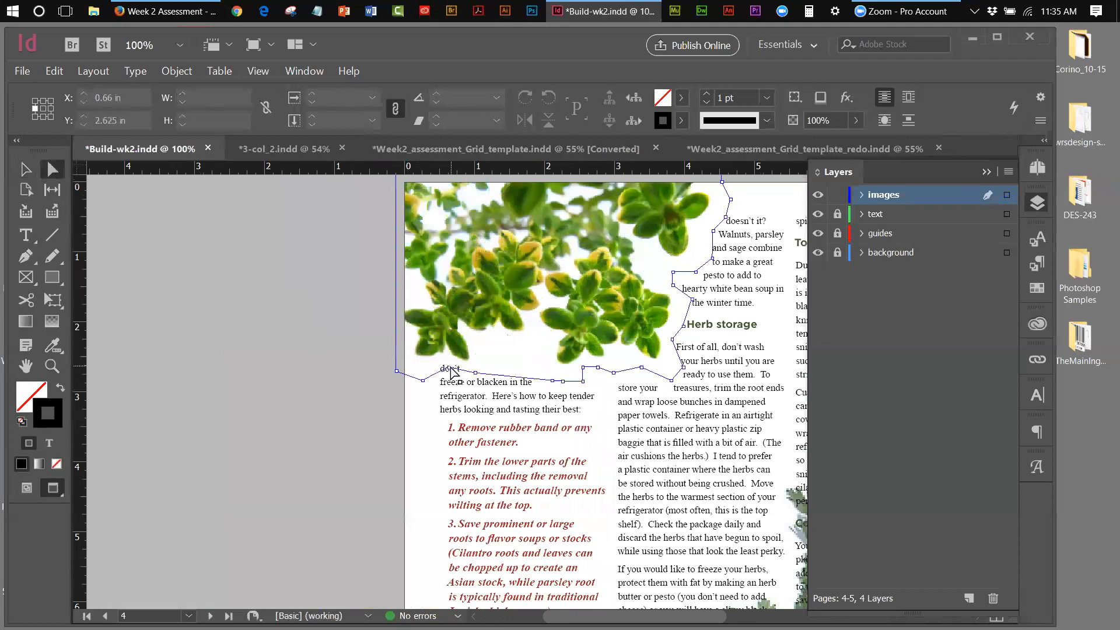
pyautogui.click(452, 371)
pyautogui.moveTo(450, 367); pyautogui.dragTo(442, 376)
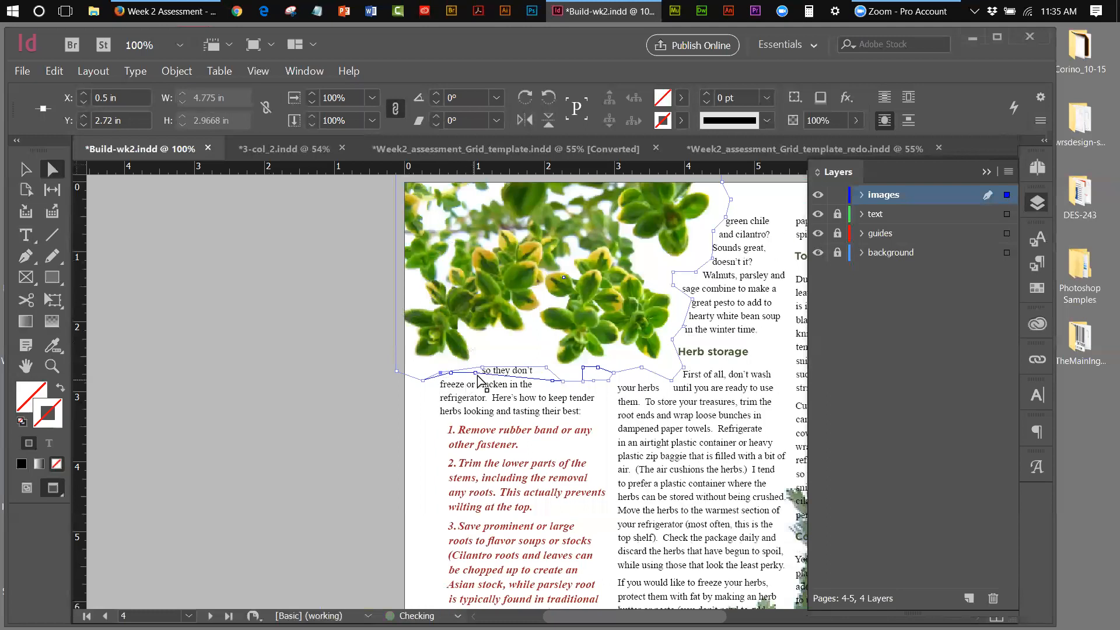
pyautogui.moveTo(544, 368); pyautogui.dragTo(547, 369)
pyautogui.click(25, 169)
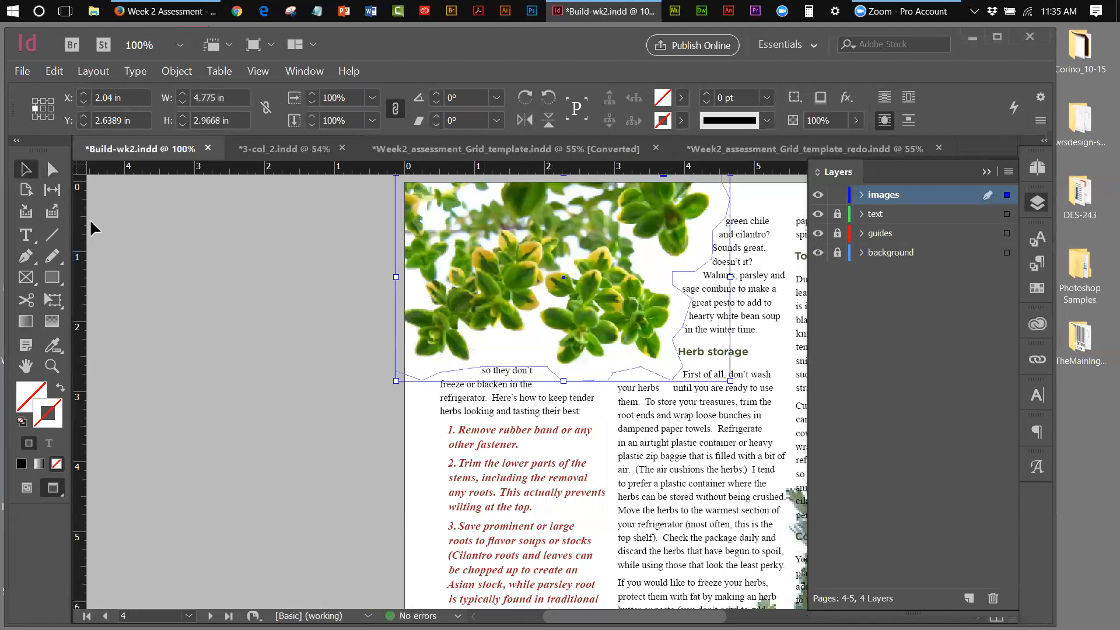
pyautogui.click(92, 222)
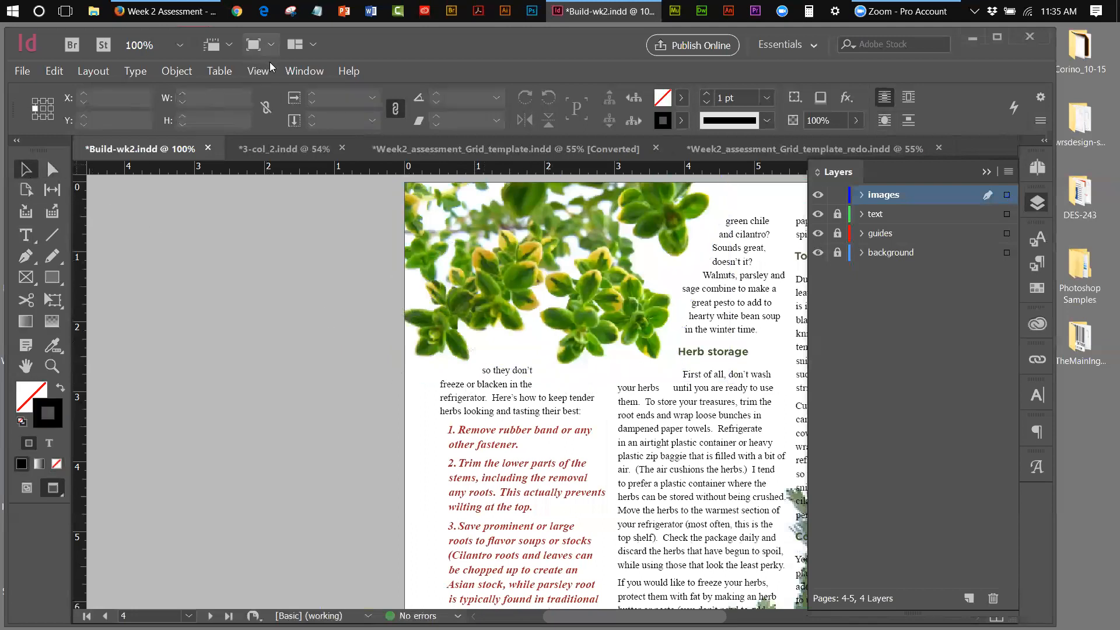
# Save Build-wk2.indd and fit the whole pages 4–5 spread in the window
pyautogui.click(23, 72)
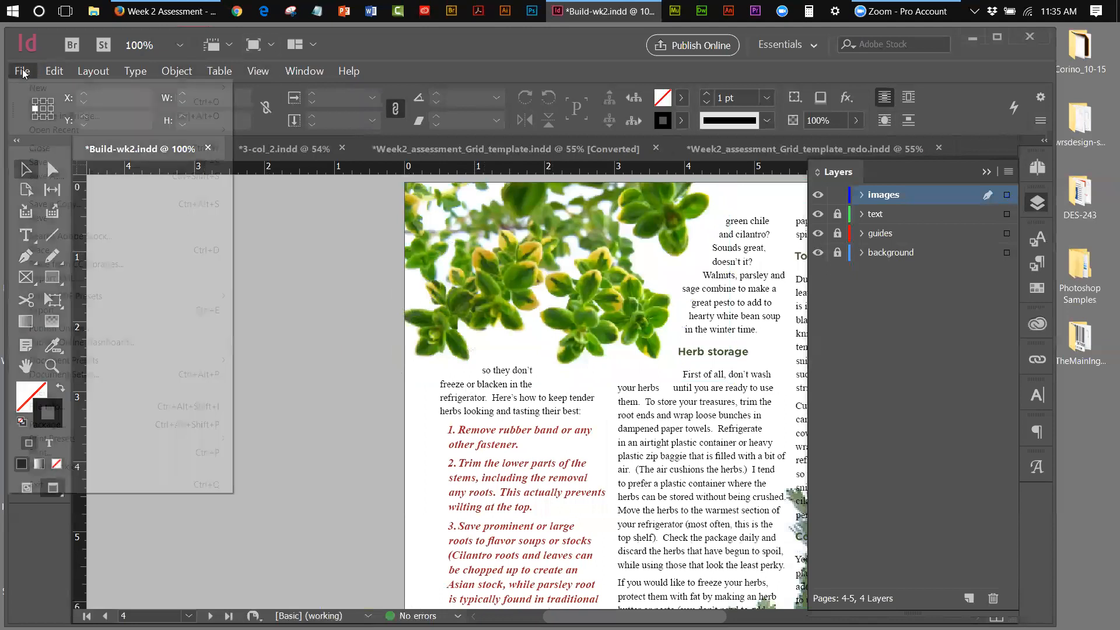
pyautogui.click(46, 163)
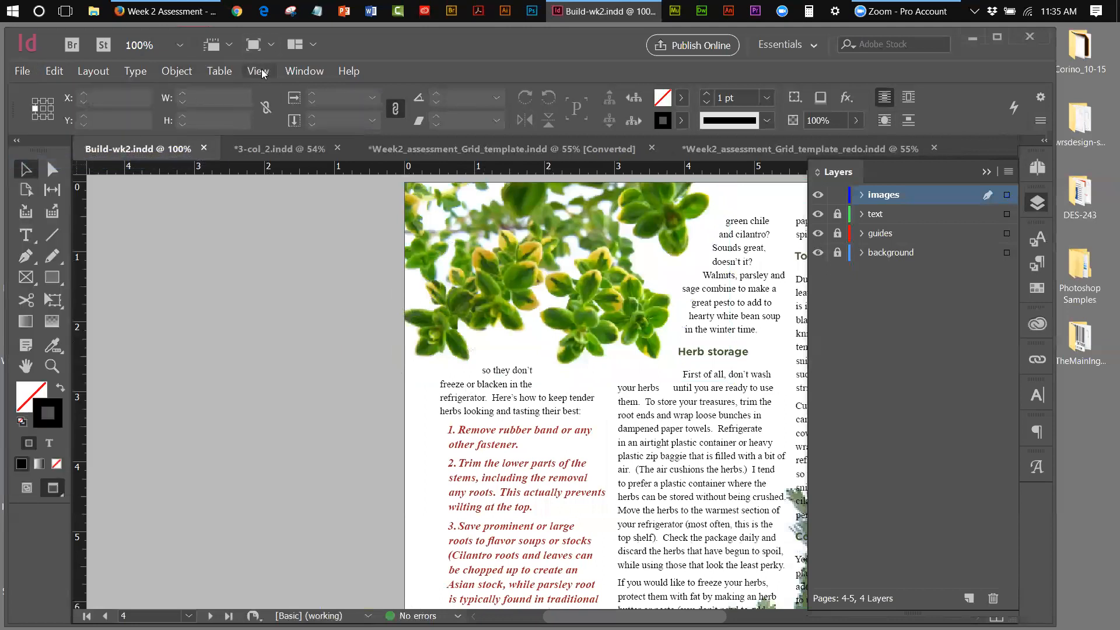
pyautogui.click(257, 71)
pyautogui.moveTo(292, 264)
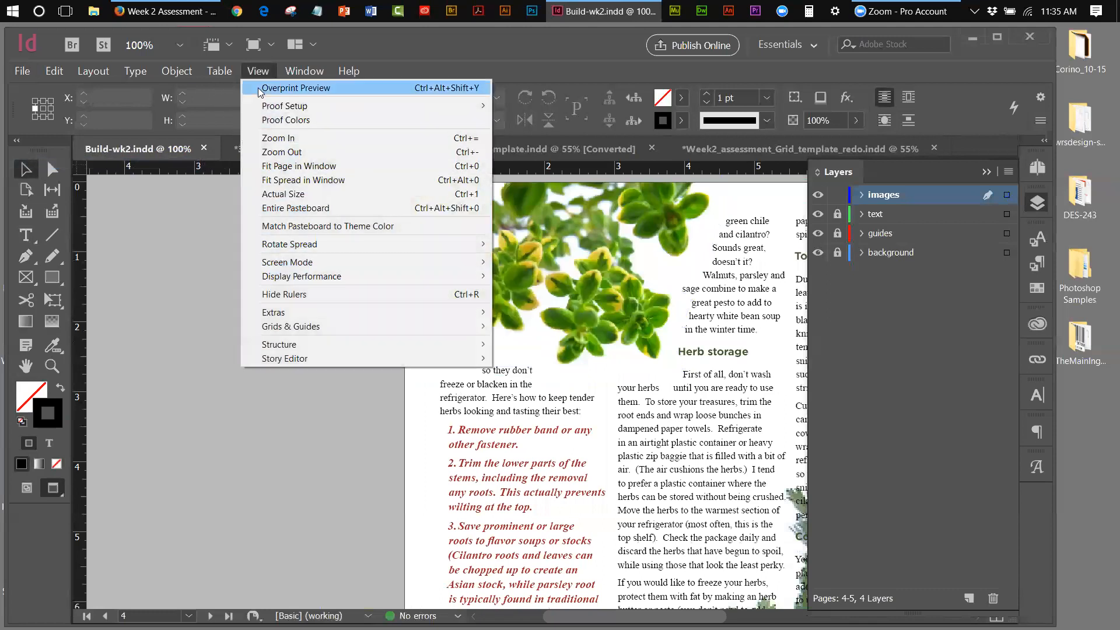
pyautogui.click(292, 179)
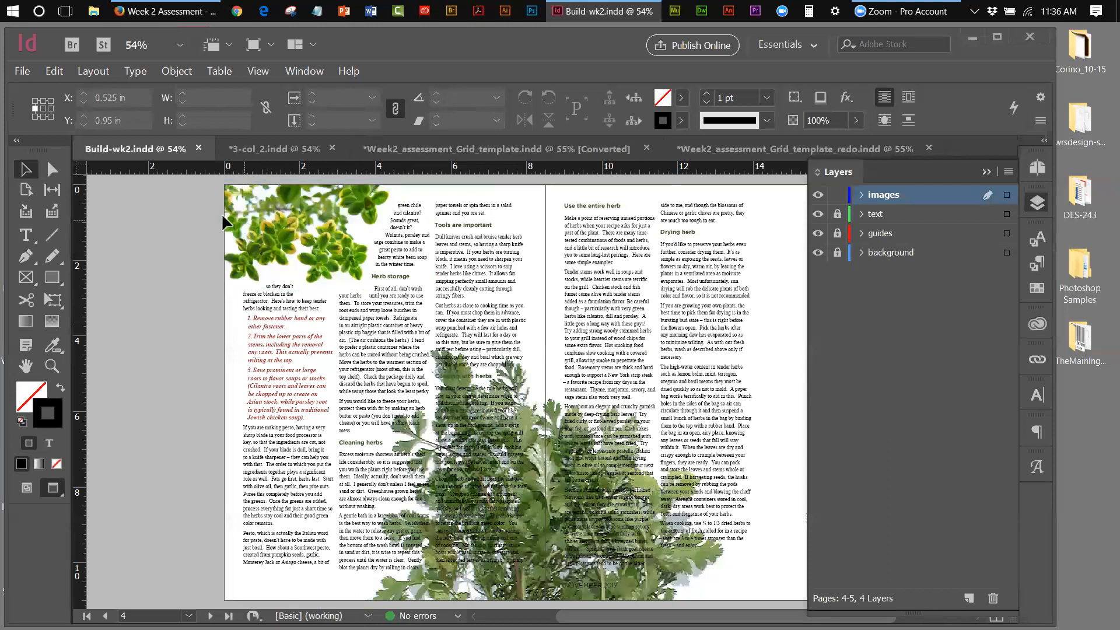
# Unlock the background layer and nudge the leaf image to X 0.0694 in, Y 2.125 in
pyautogui.click(838, 254)
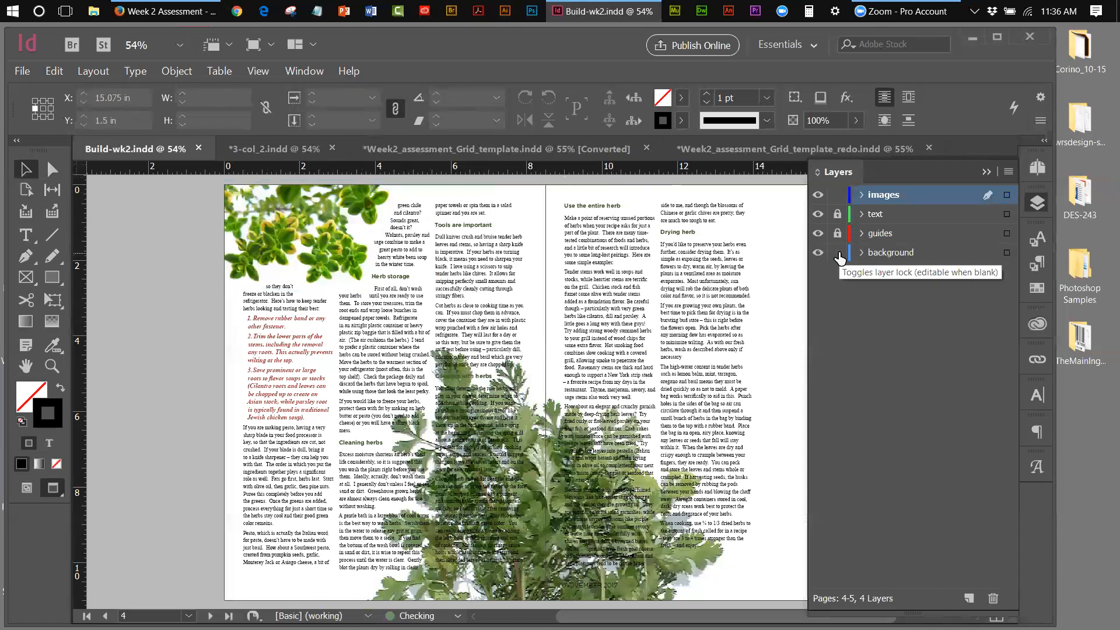
pyautogui.click(314, 244)
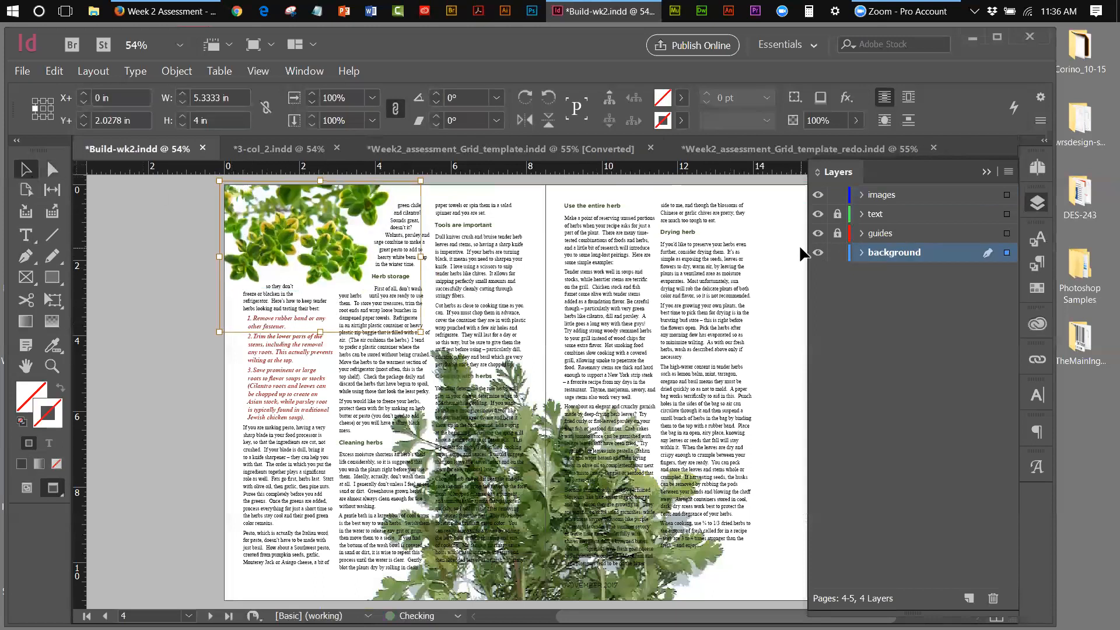
pyautogui.press('Down')
pyautogui.press('Down')
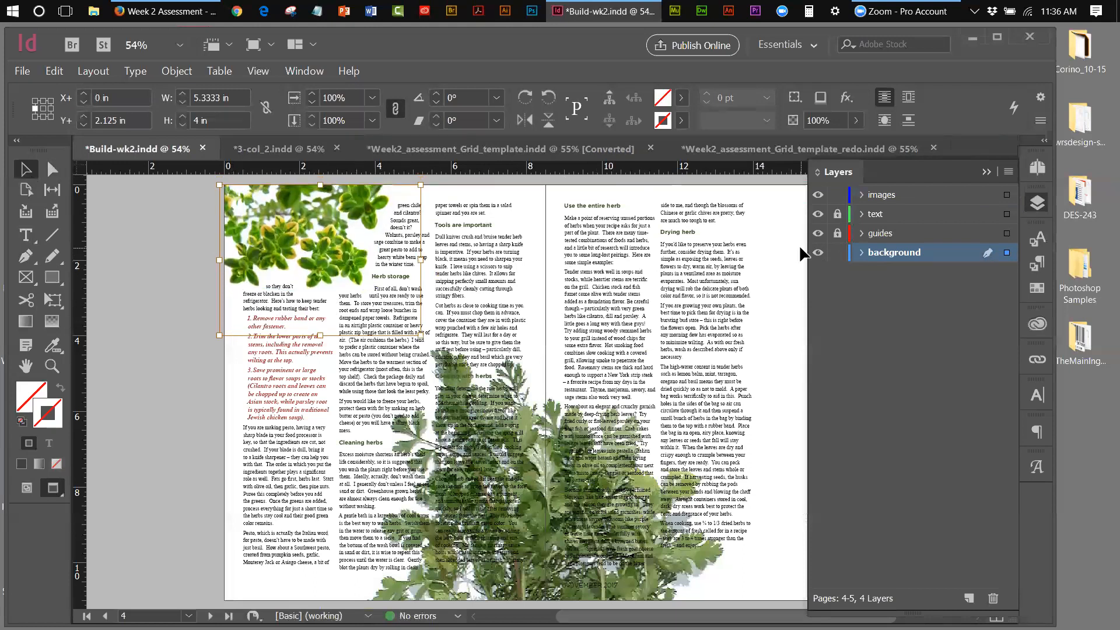
pyautogui.press('Right')
pyautogui.press('Right')
pyautogui.press('Right')
pyautogui.press('Right')
pyautogui.press('Right')
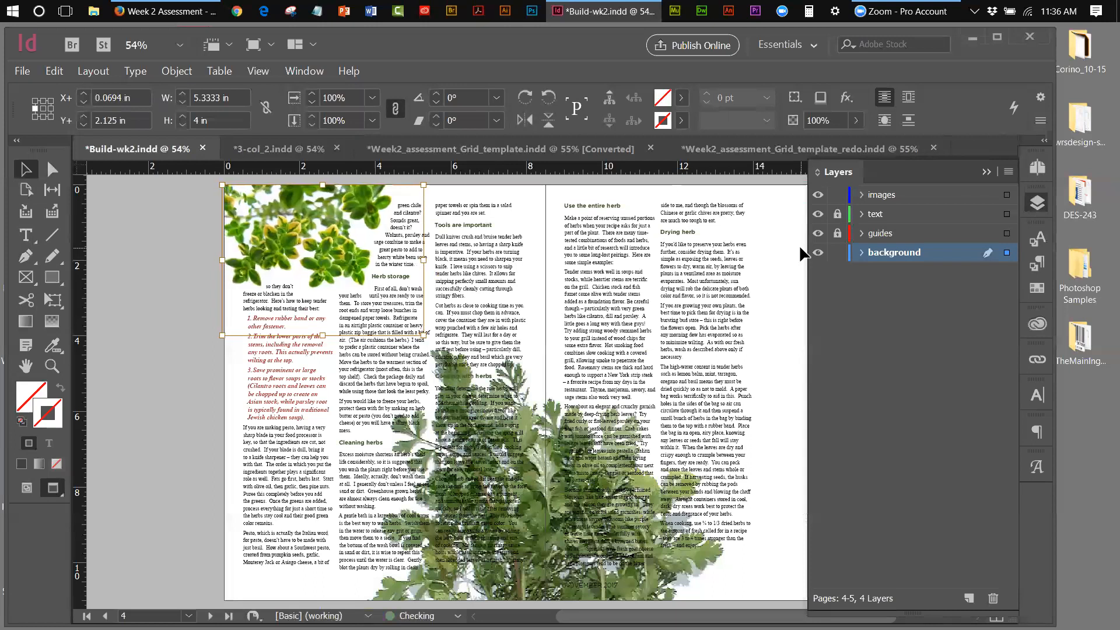
pyautogui.click(247, 73)
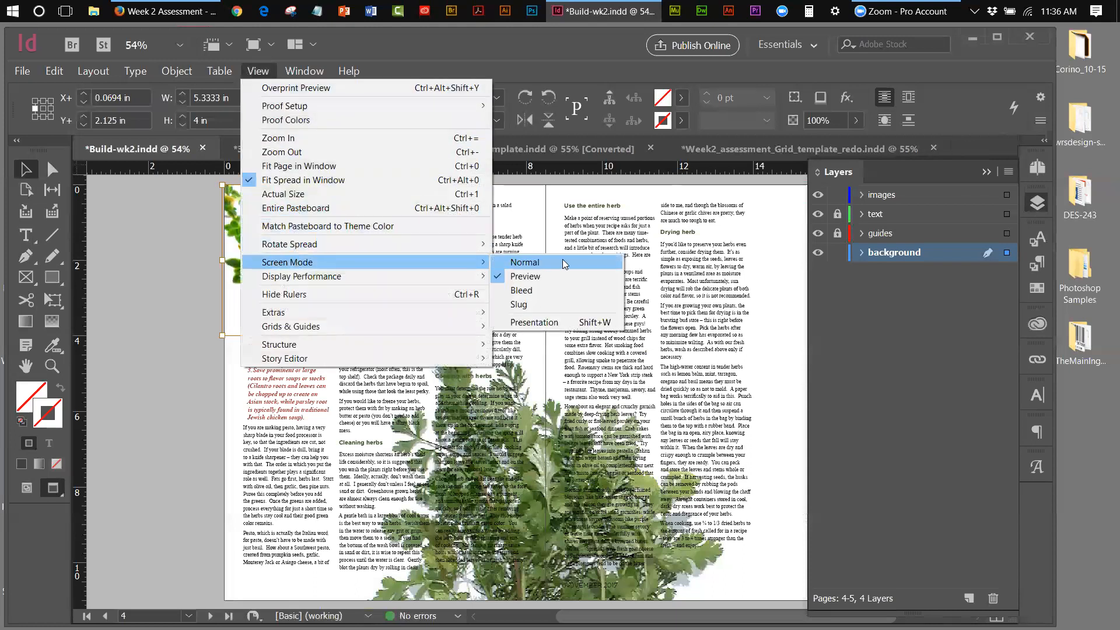
# Return to Normal screen mode and enlarge the leaf image to 5.5 × 4.125 in
pyautogui.click(560, 262)
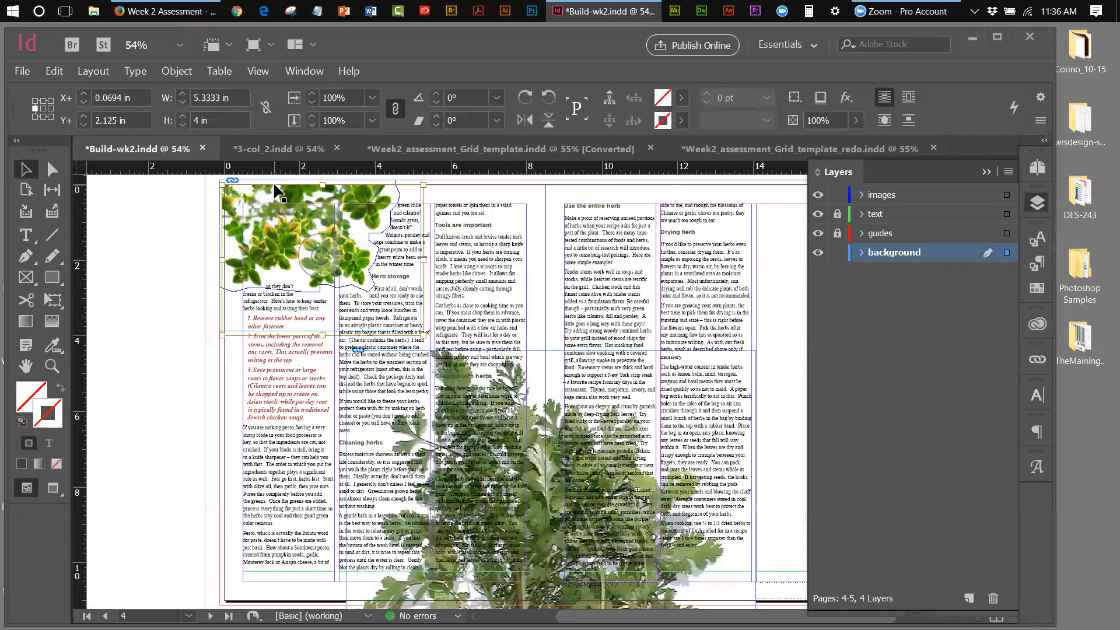
pyautogui.moveTo(223, 185); pyautogui.dragTo(220, 181)
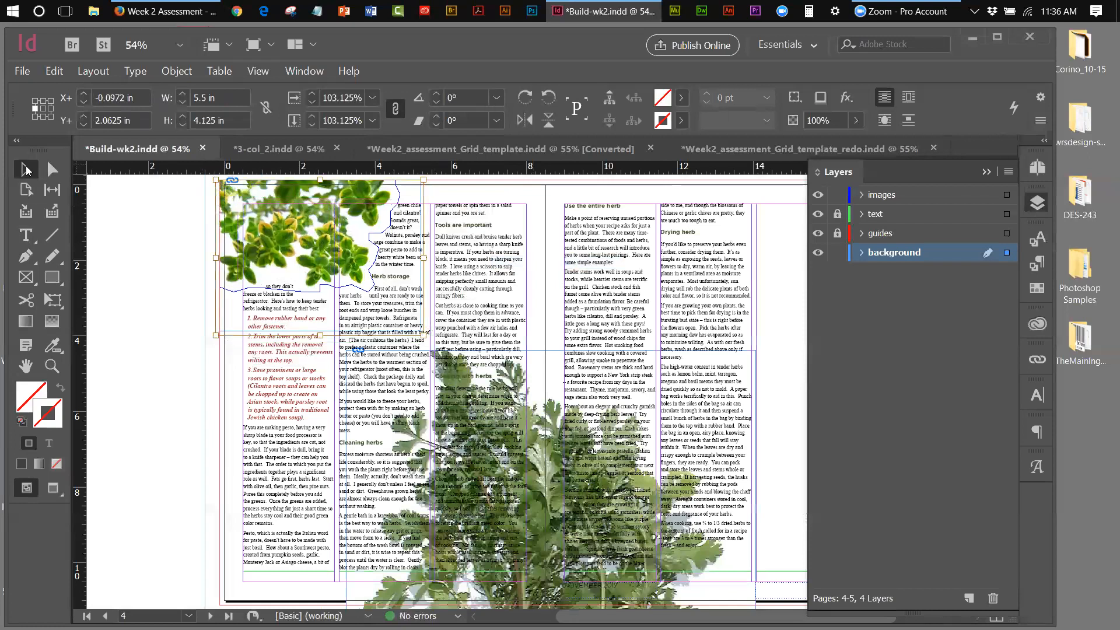
pyautogui.click(135, 215)
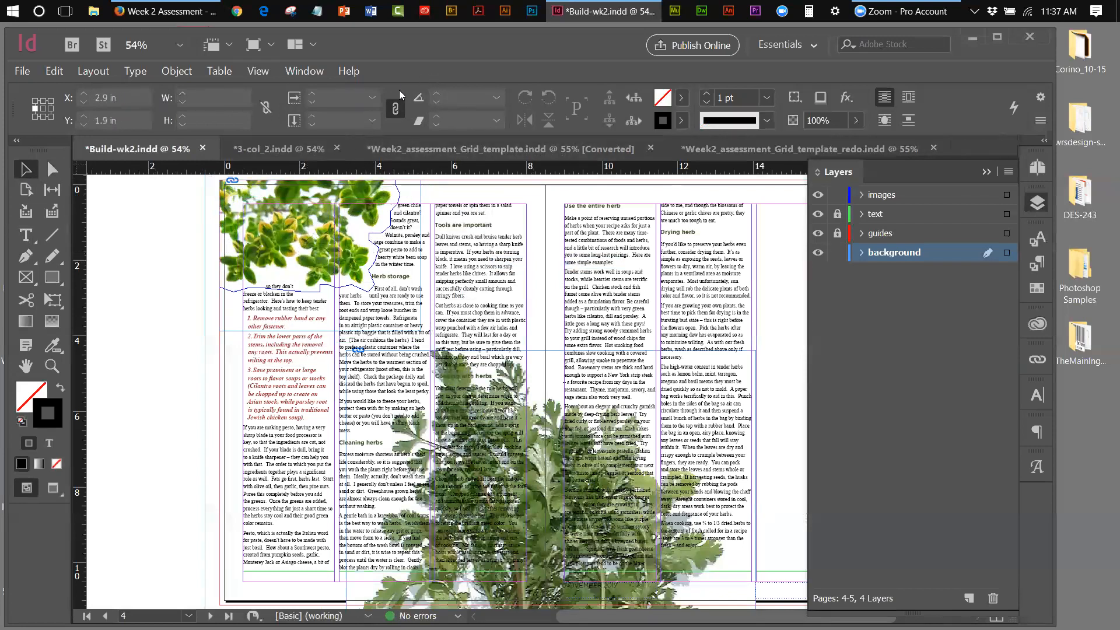
pyautogui.click(258, 72)
pyautogui.moveTo(308, 264)
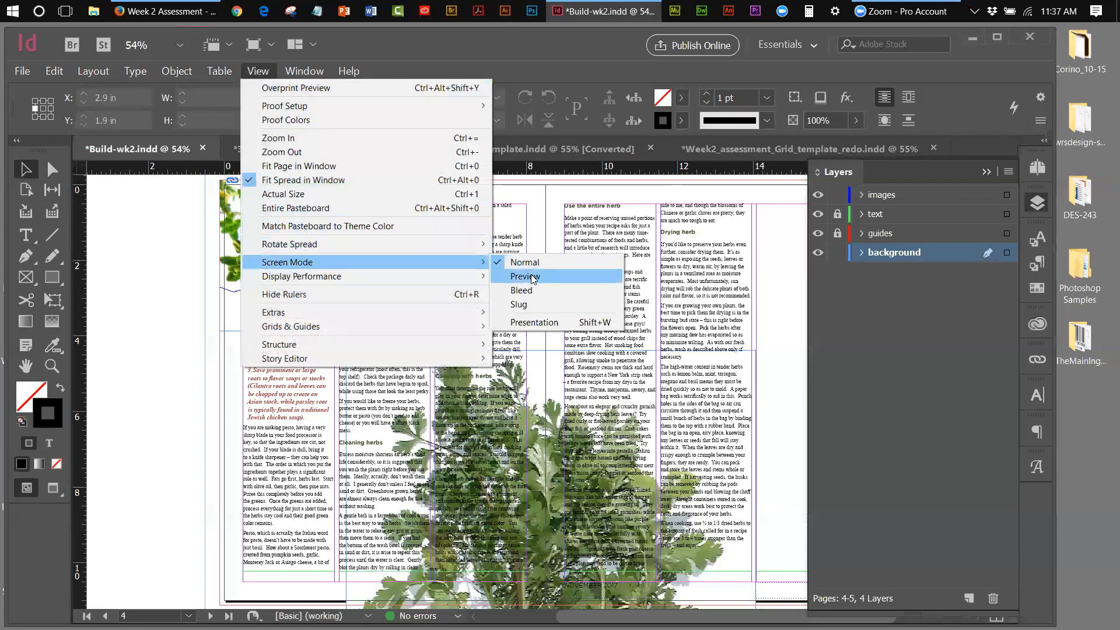
pyautogui.click(528, 276)
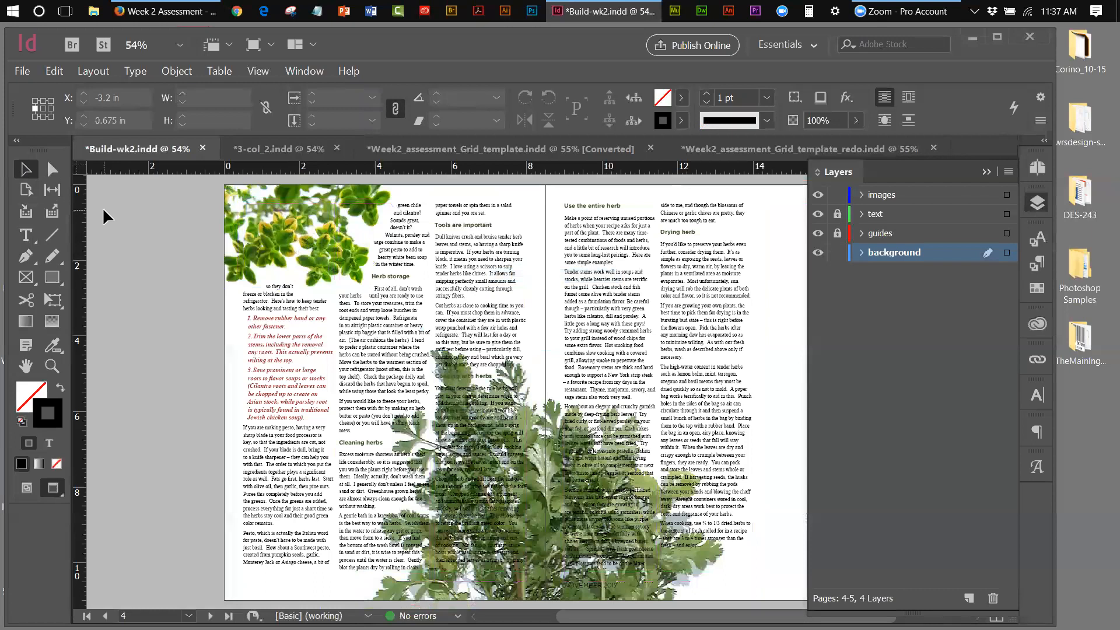
pyautogui.click(252, 71)
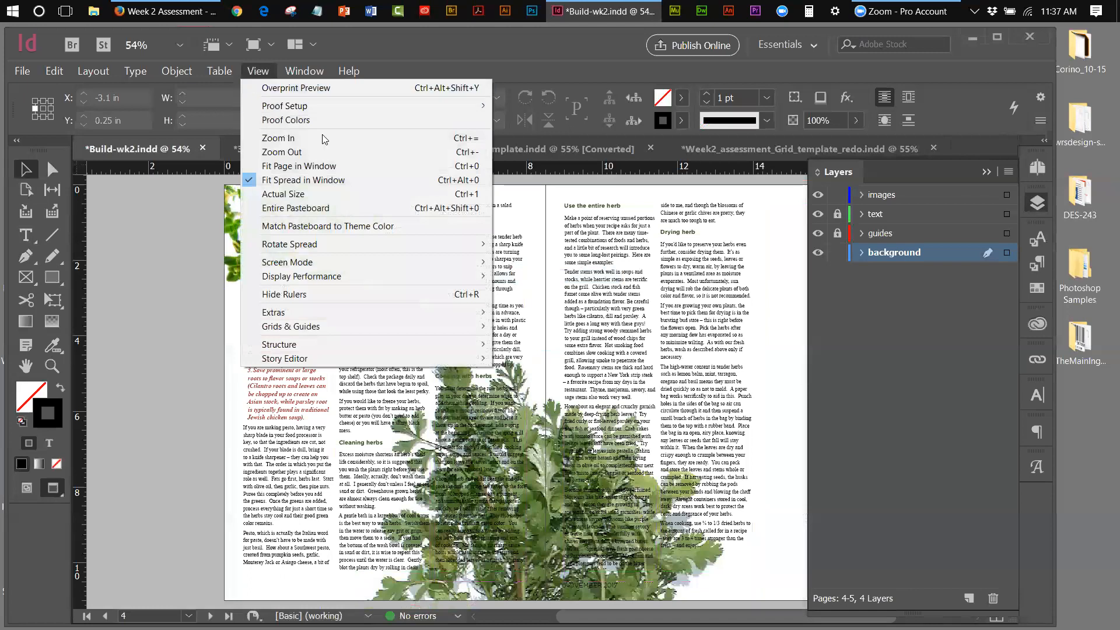
pyautogui.moveTo(290, 266)
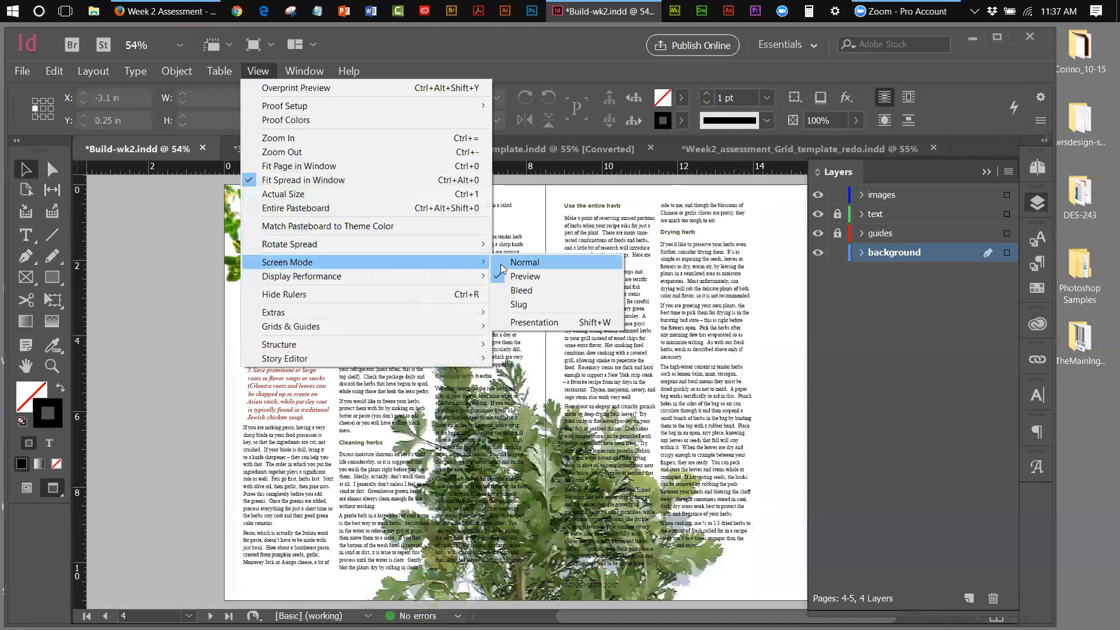
pyautogui.click(510, 268)
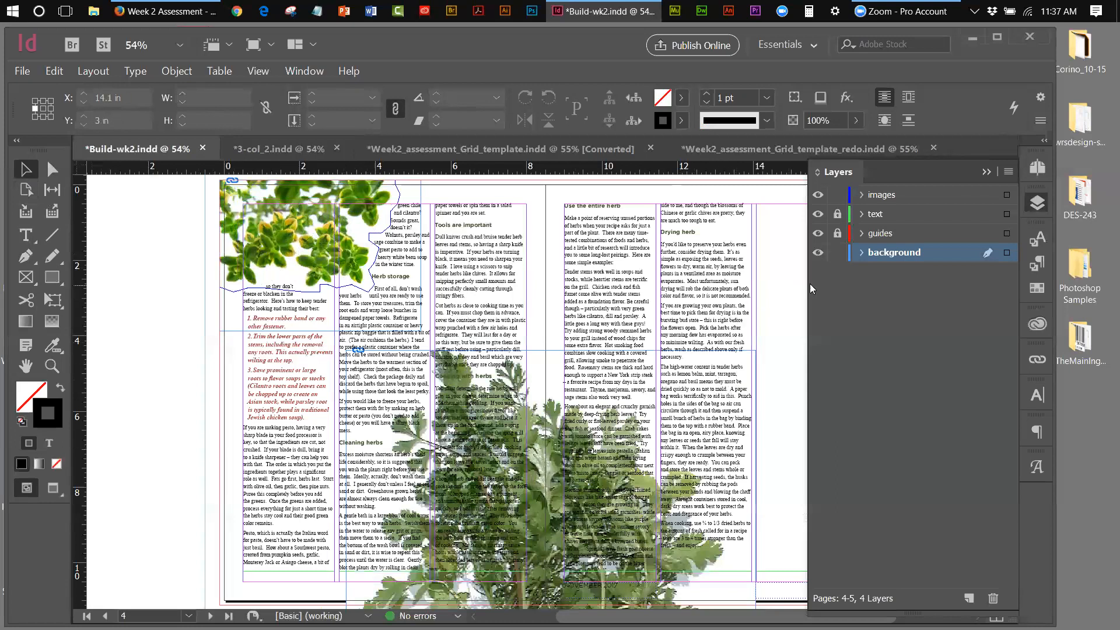
# Collapse the Layers panel to an icon to free up space for the spread
pyautogui.click(990, 172)
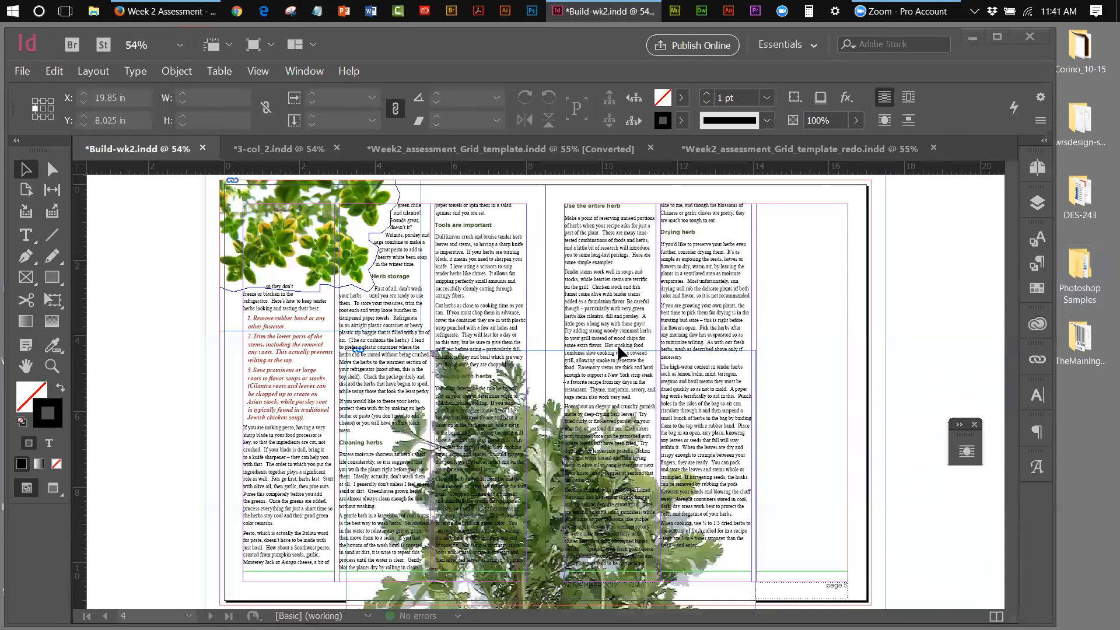
# Reopen the Layers panel and lock the background layer
pyautogui.click(1037, 202)
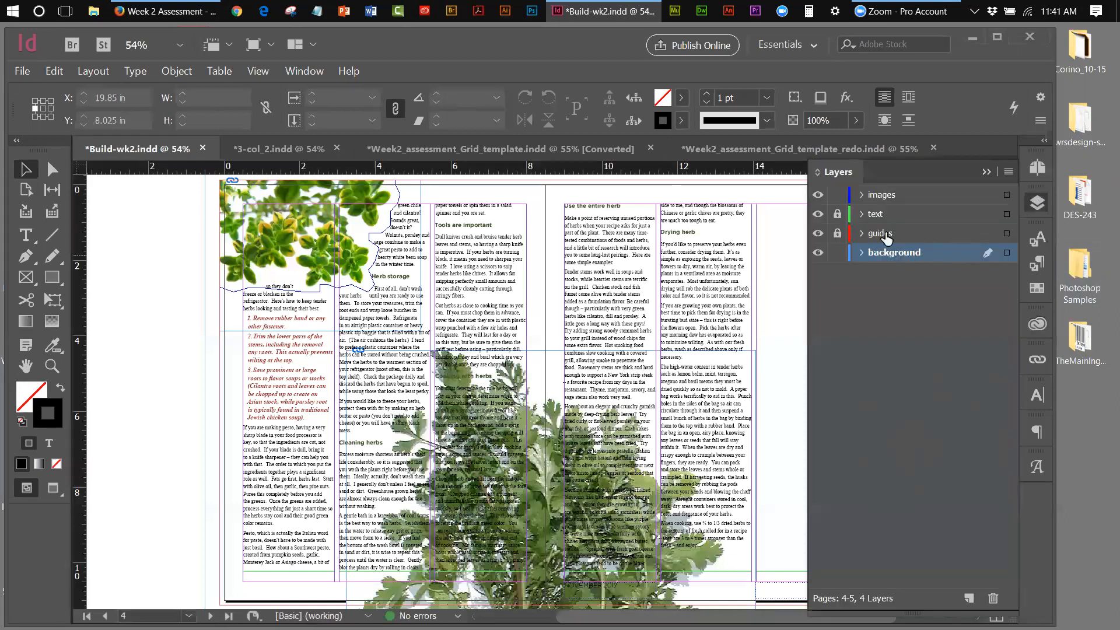
pyautogui.click(836, 252)
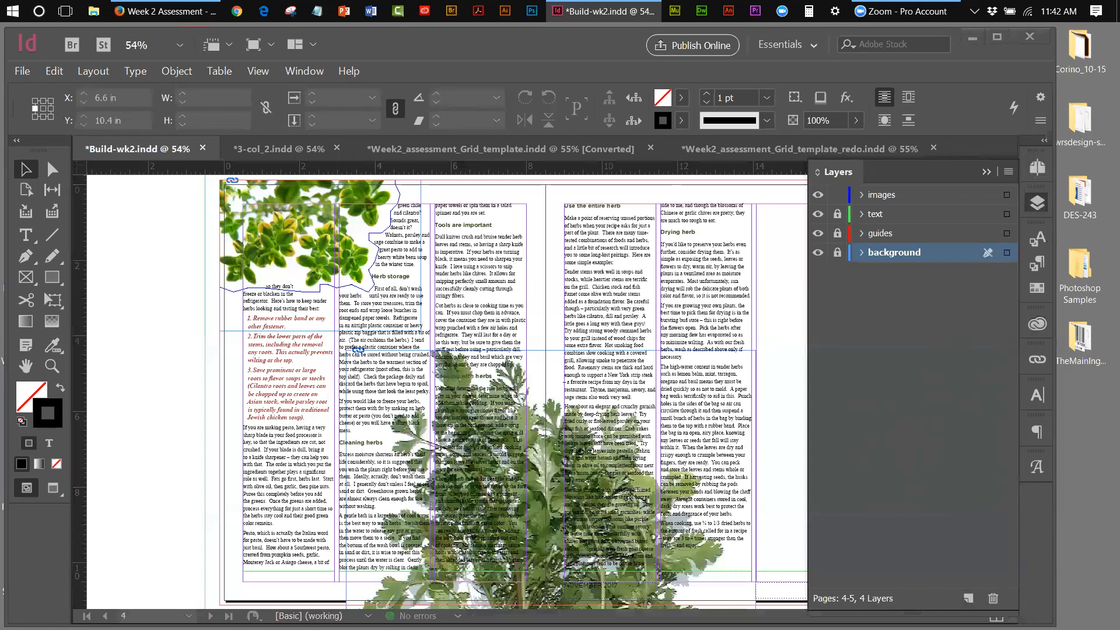
pyautogui.click(26, 366)
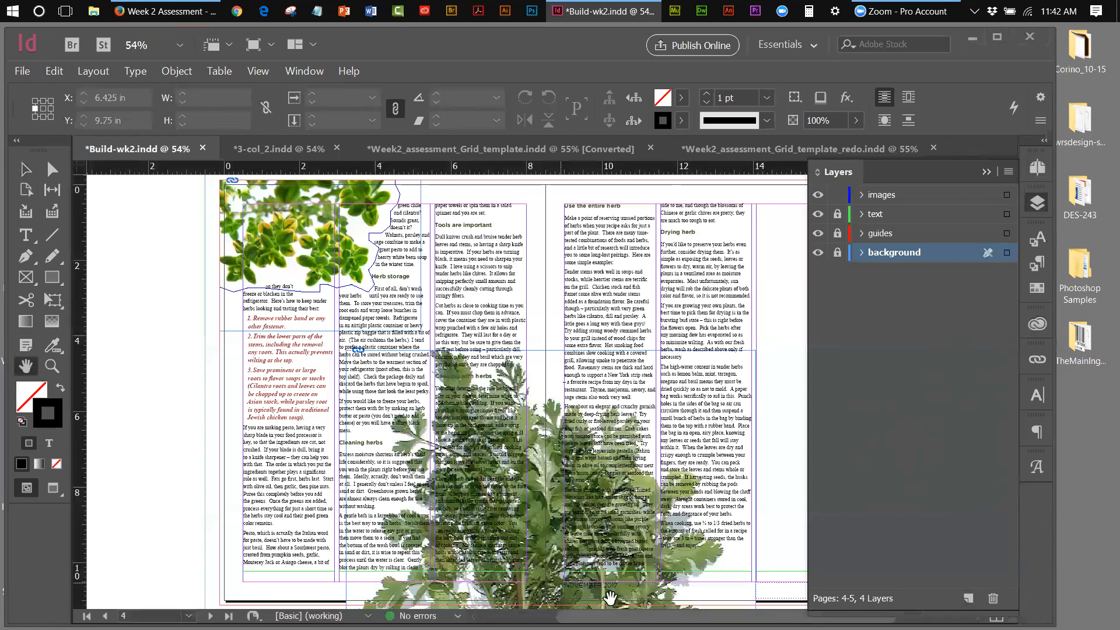
# Pan to the bottom of page 5, zoom in, and target the images layer
pyautogui.moveTo(609, 592); pyautogui.dragTo(561, 509)
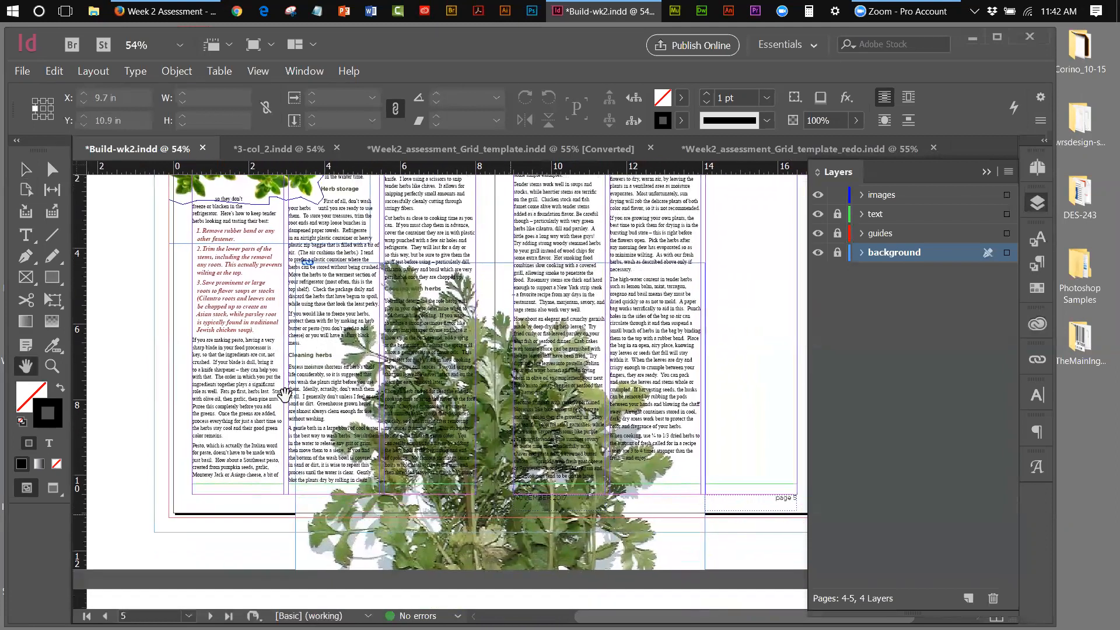
pyautogui.click(258, 71)
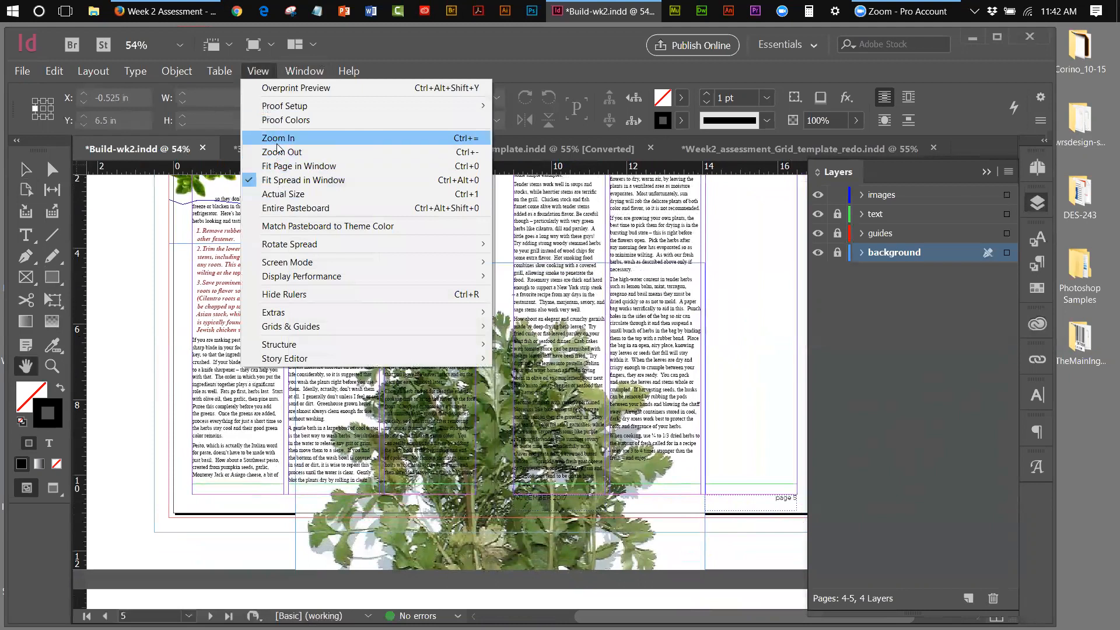
pyautogui.click(278, 138)
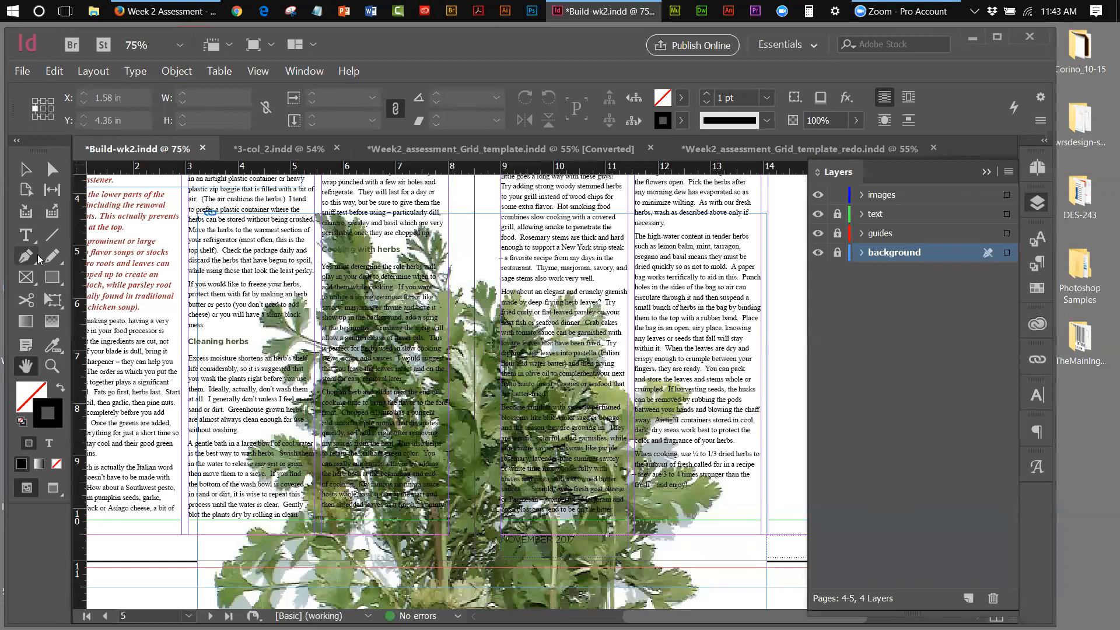
pyautogui.click(893, 196)
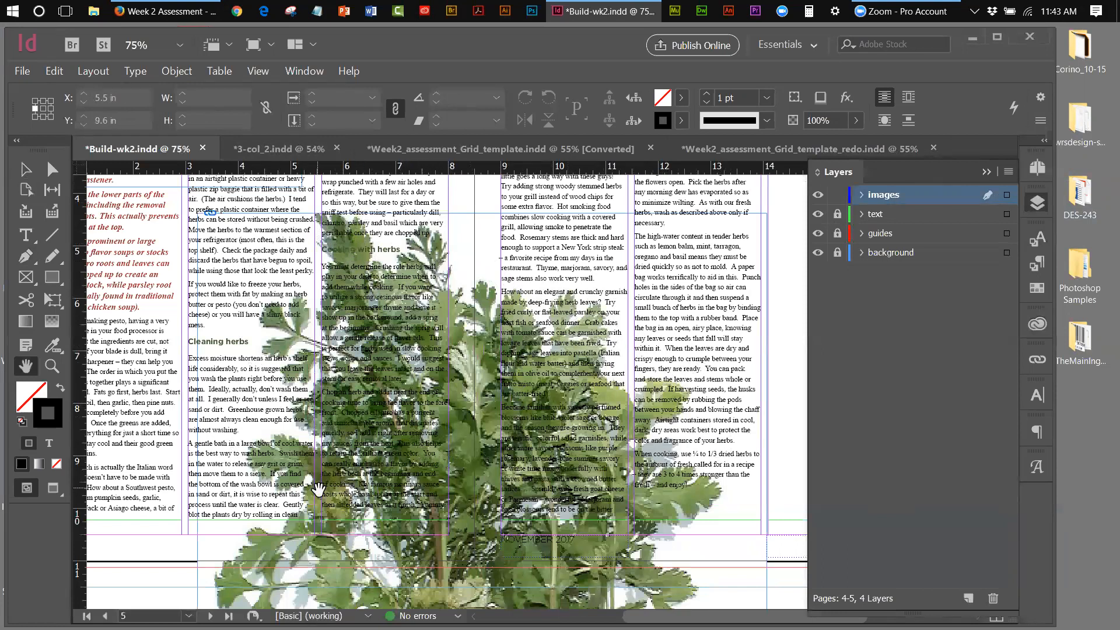
# Start a Pen path along the page bottom and up to the parsley's left edge
pyautogui.click(26, 256)
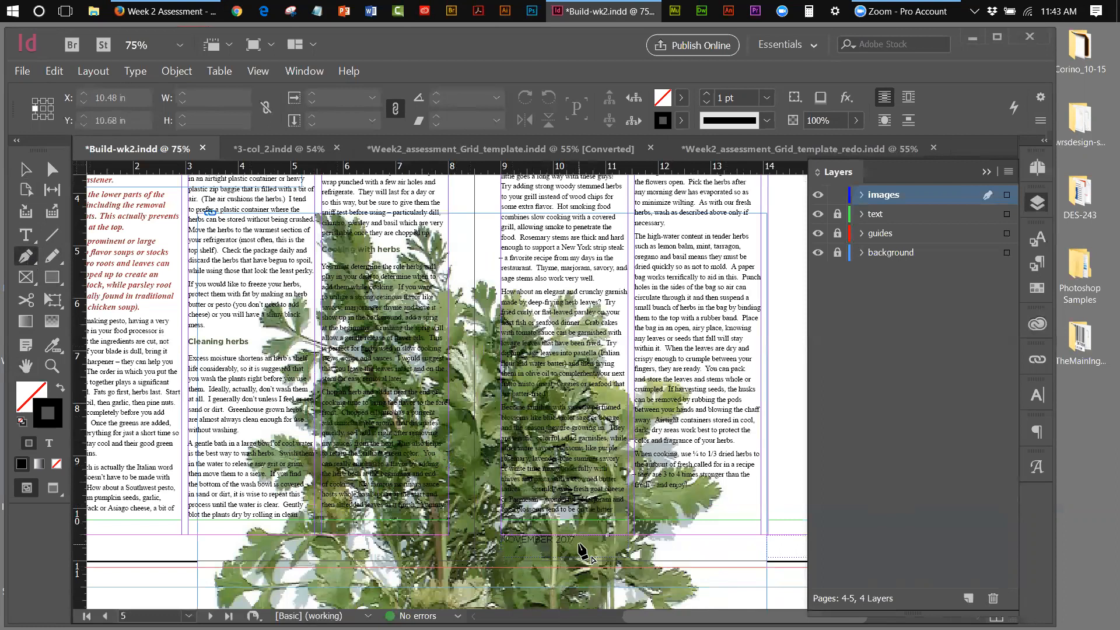
pyautogui.click(695, 568)
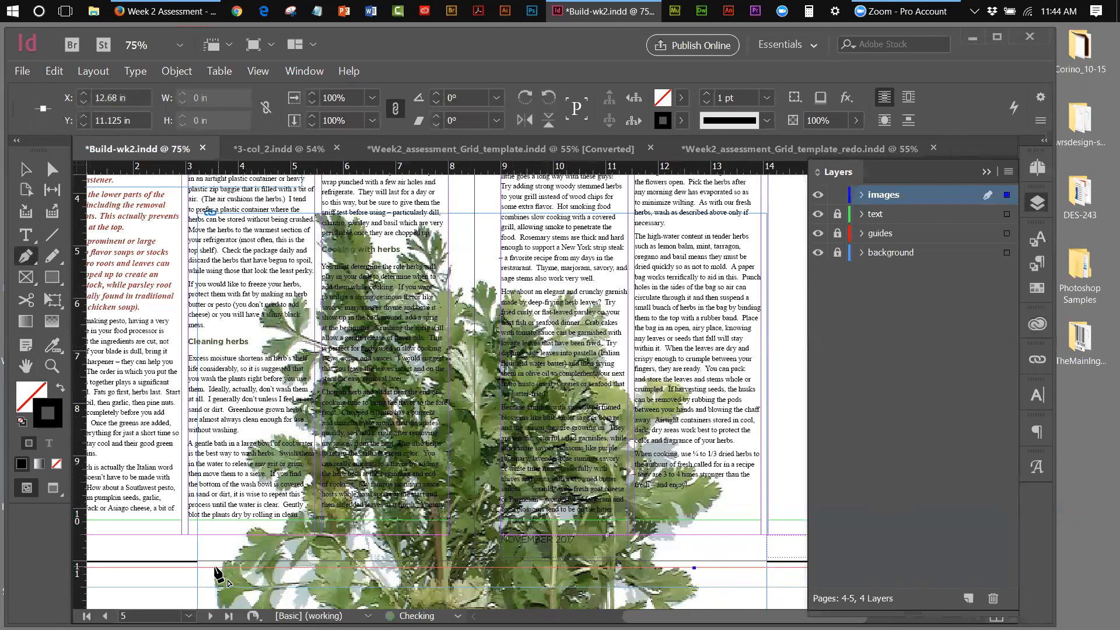
pyautogui.click(213, 568)
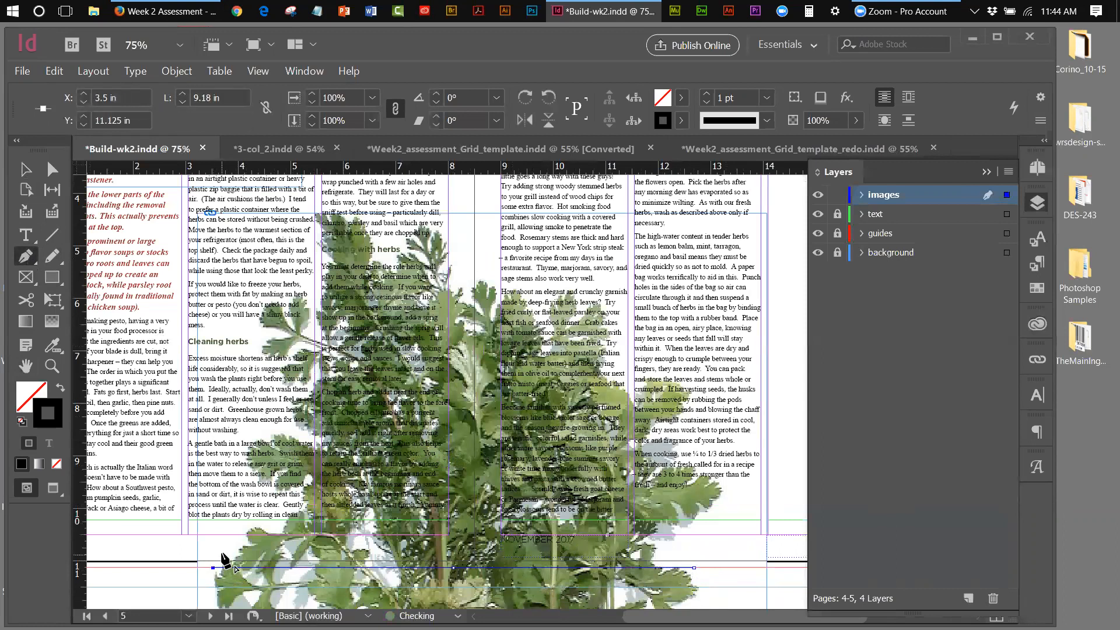
pyautogui.click(234, 536)
pyautogui.click(259, 520)
pyautogui.click(276, 511)
pyautogui.click(271, 500)
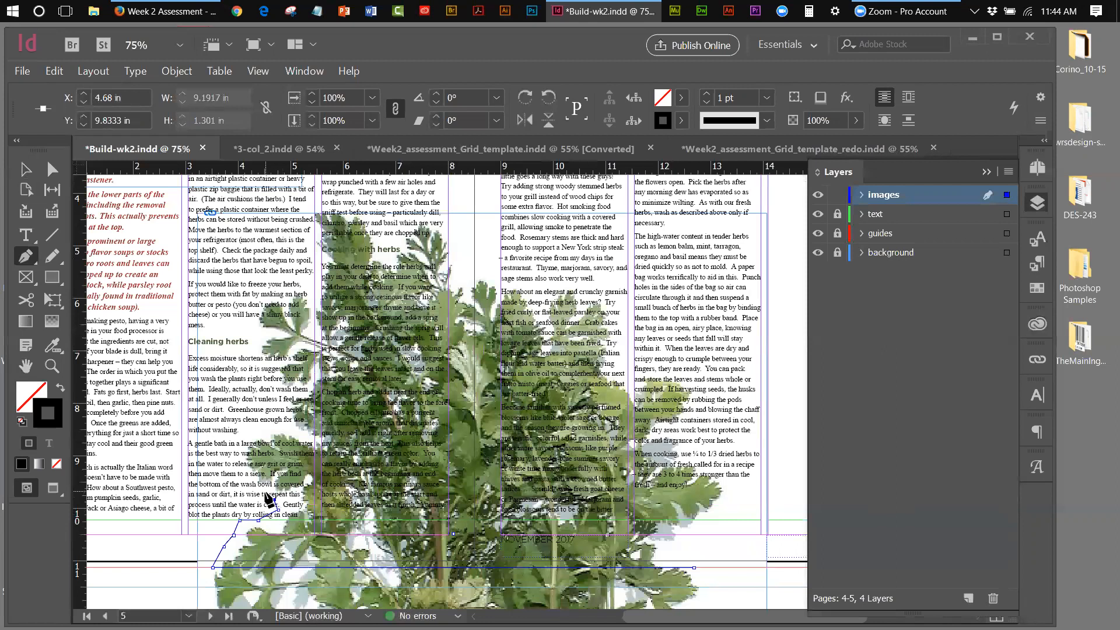
# Trace anchor points up the parsley's left side, following the leaf edges
pyautogui.click(256, 491)
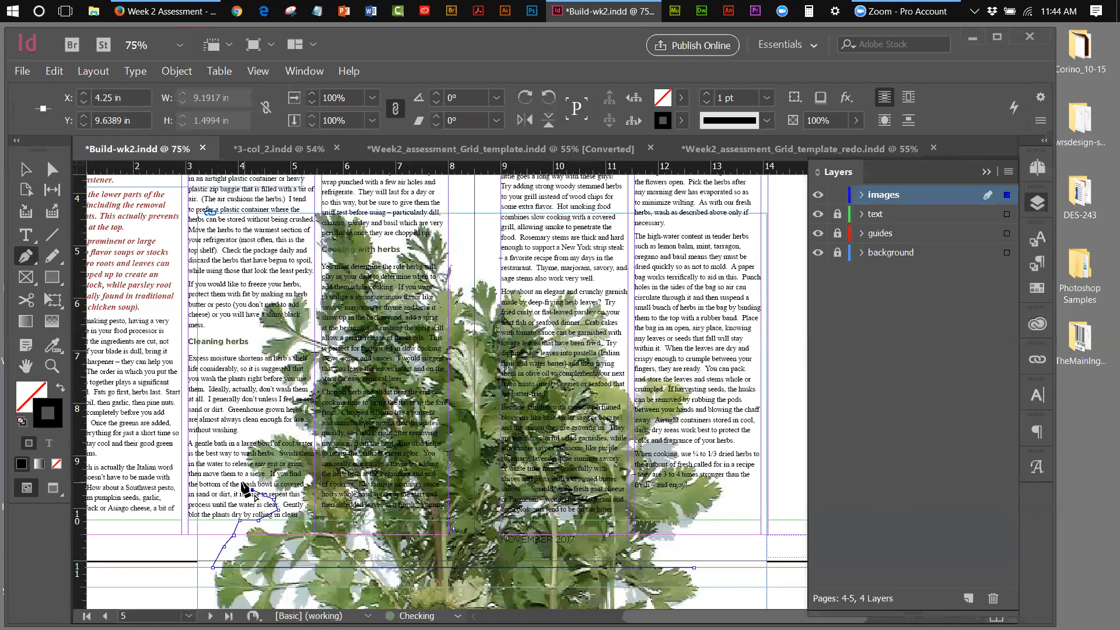
pyautogui.click(246, 448)
pyautogui.click(244, 438)
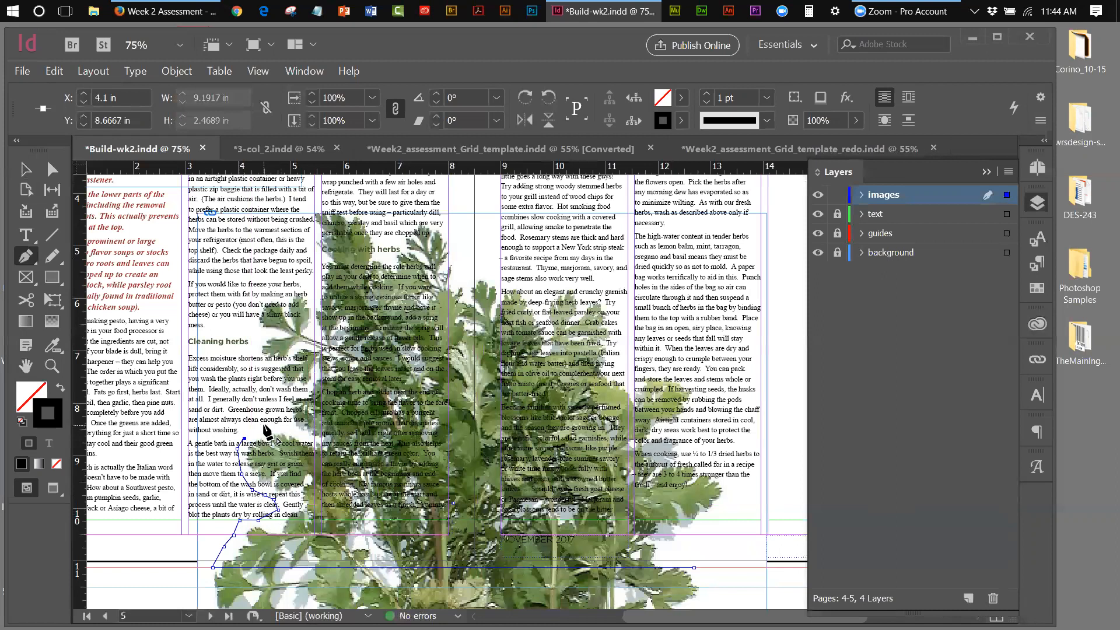
pyautogui.click(264, 429)
pyautogui.click(284, 424)
pyautogui.click(283, 419)
pyautogui.click(283, 409)
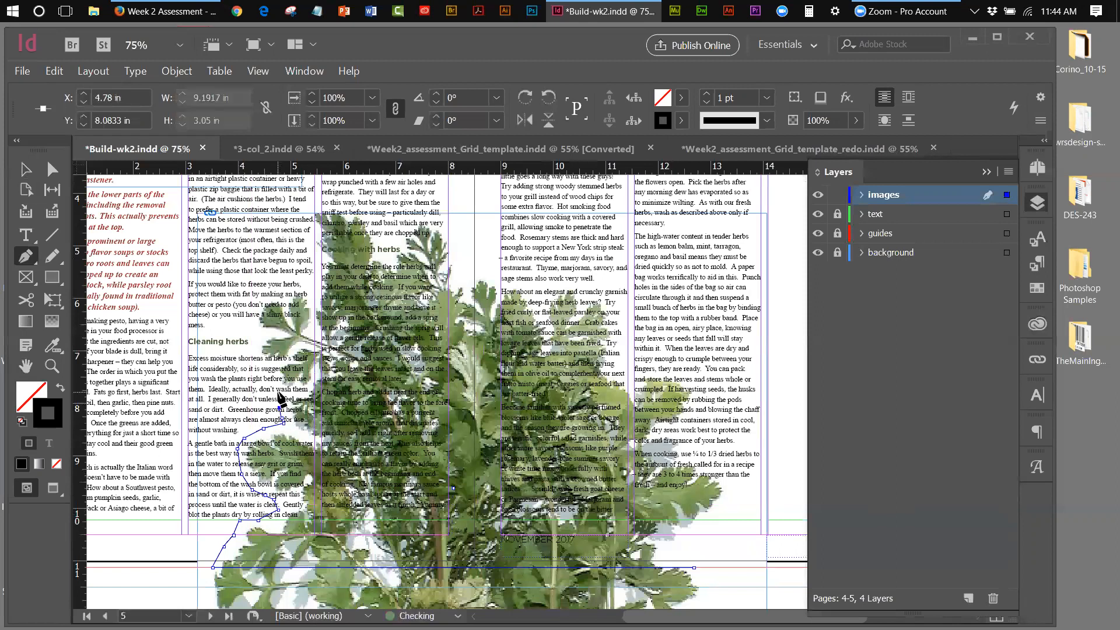
pyautogui.click(278, 396)
pyautogui.click(269, 379)
pyautogui.click(254, 362)
pyautogui.click(251, 357)
# Continue the outline around the upper-left leaves and across the sprig's top
pyautogui.click(248, 327)
pyautogui.click(271, 295)
pyautogui.click(289, 285)
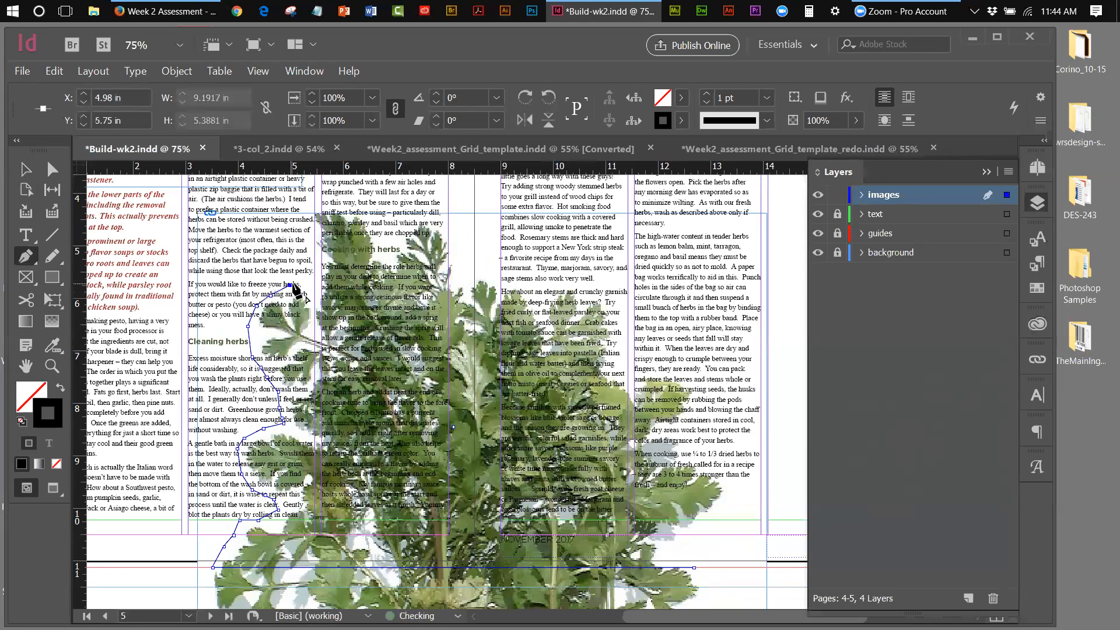
pyautogui.click(308, 281)
pyautogui.click(315, 248)
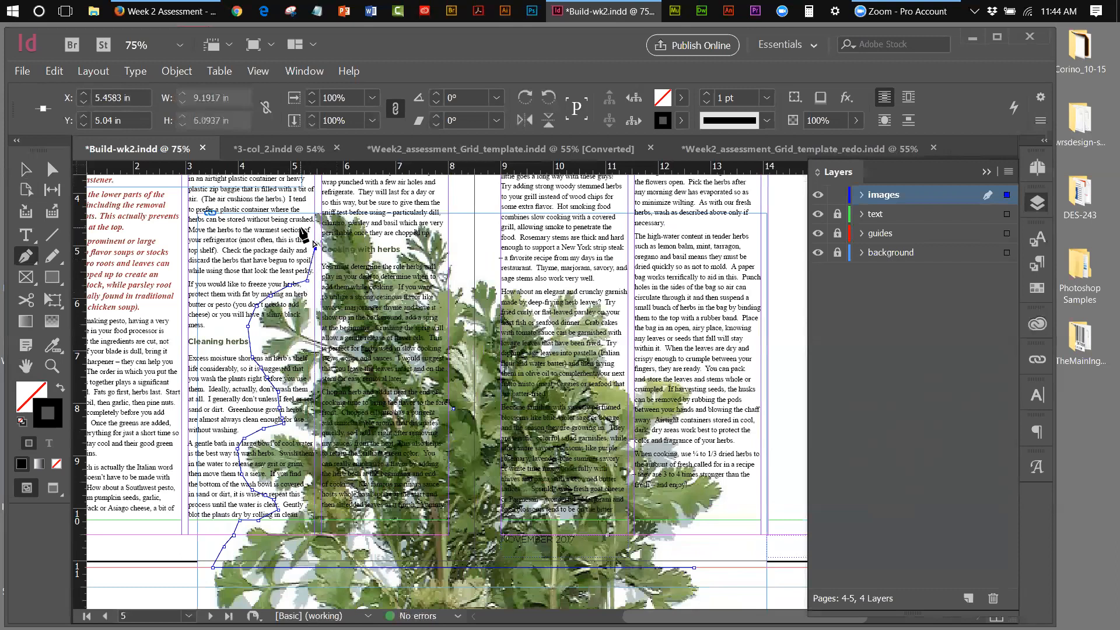
pyautogui.click(302, 203)
pyautogui.click(350, 203)
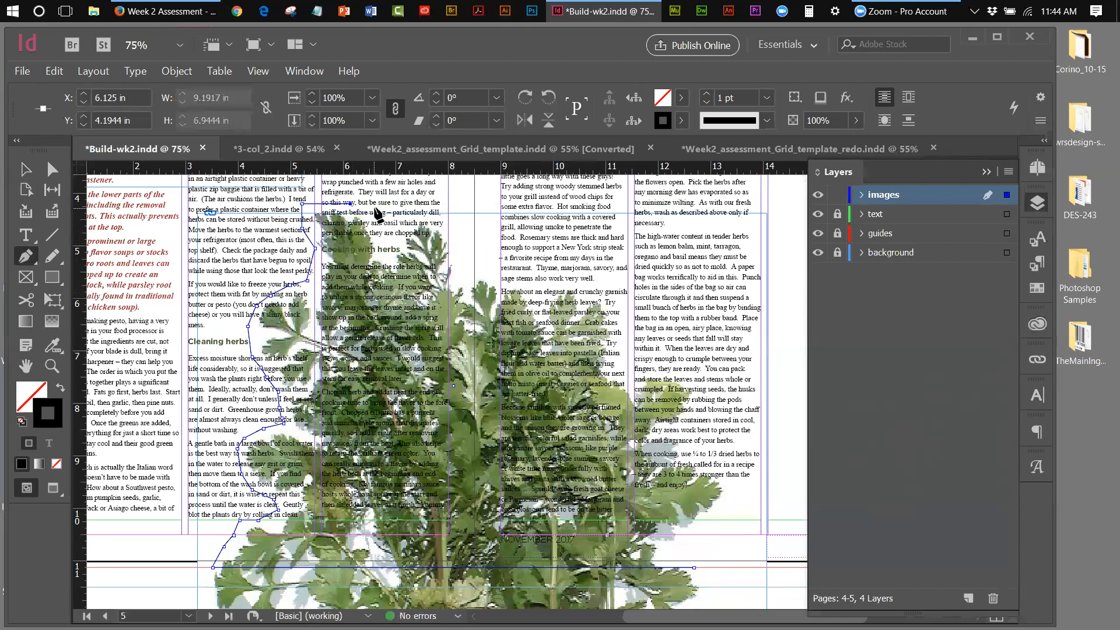
pyautogui.click(374, 213)
pyautogui.click(385, 218)
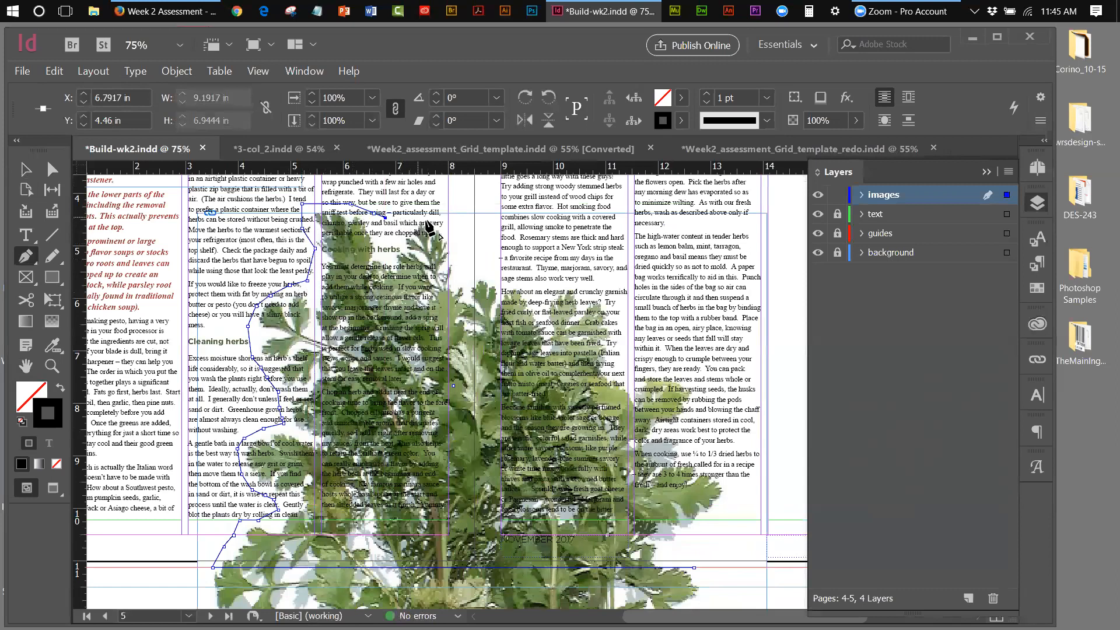
# Trace across the top and down the parsley's right side to the rightmost leaf tip
pyautogui.click(449, 217)
pyautogui.click(483, 265)
pyautogui.click(492, 281)
pyautogui.click(501, 286)
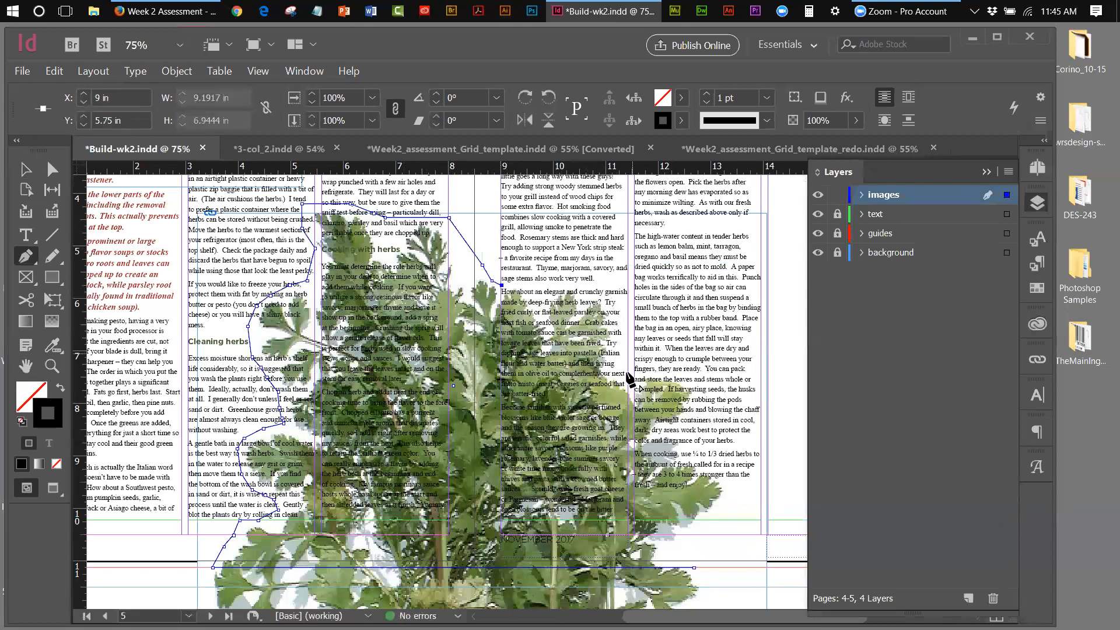
pyautogui.click(620, 285)
pyautogui.click(631, 291)
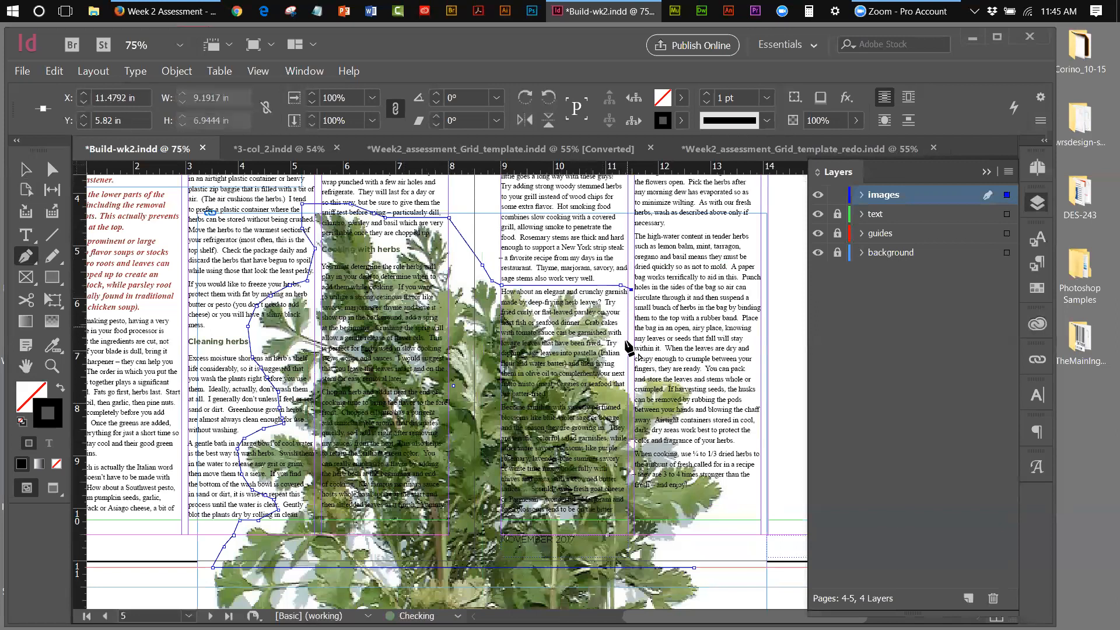
pyautogui.click(628, 377)
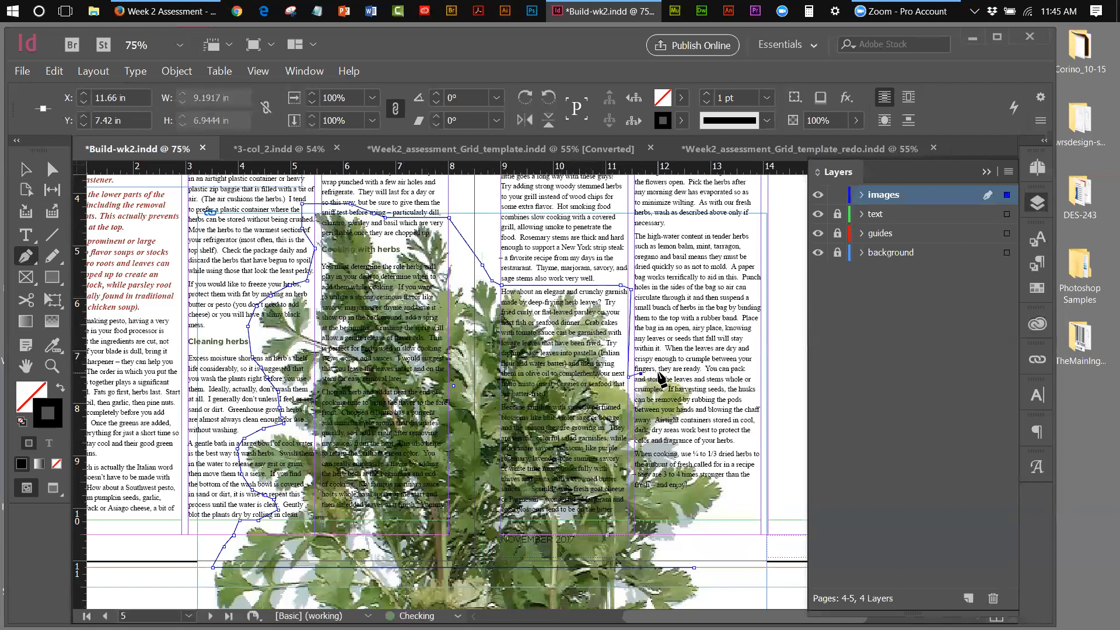
pyautogui.click(658, 373)
pyautogui.click(691, 386)
pyautogui.click(699, 399)
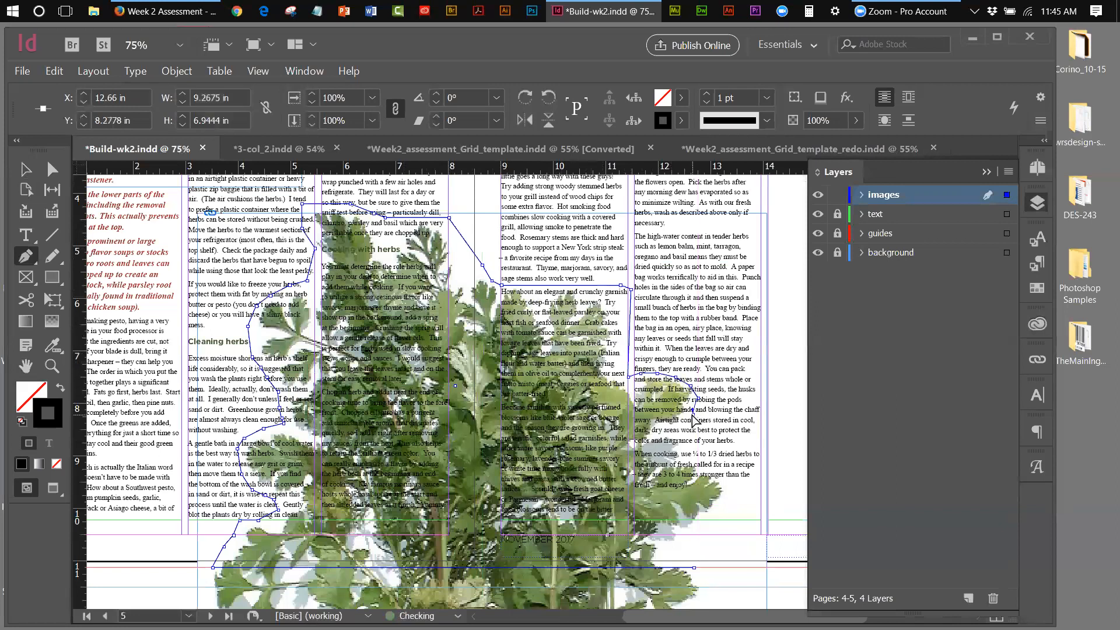
# Trace around the lower-right leaves and close the path into a 9.8051 × 6.9444 in outline
pyautogui.click(688, 423)
pyautogui.click(693, 438)
pyautogui.click(691, 449)
pyautogui.click(699, 459)
pyautogui.click(719, 469)
pyautogui.click(725, 485)
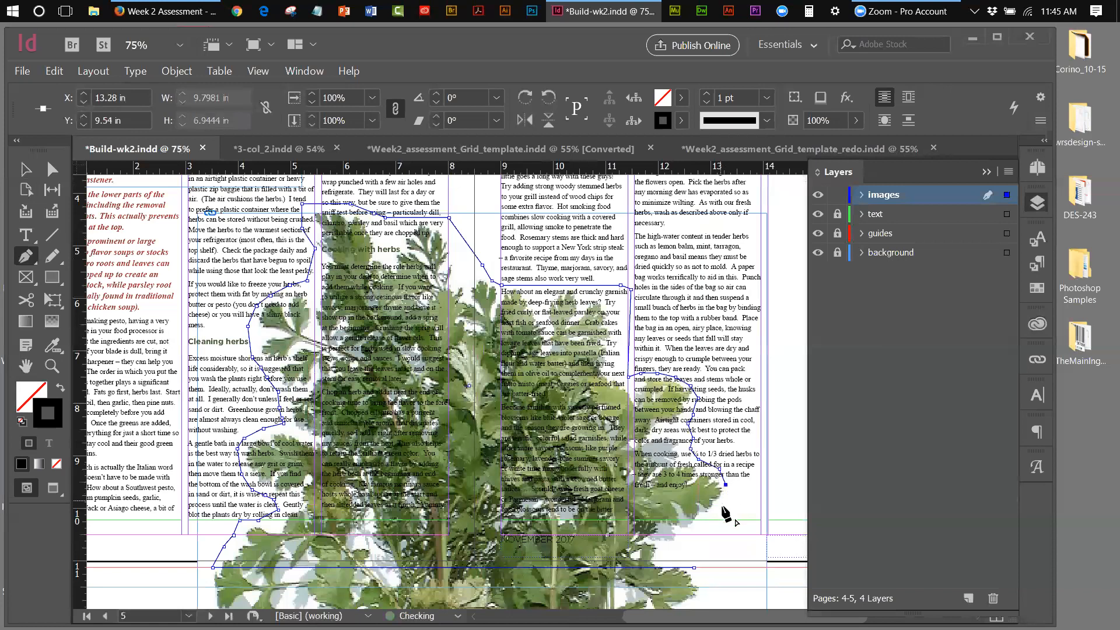
pyautogui.click(726, 510)
pyautogui.click(708, 520)
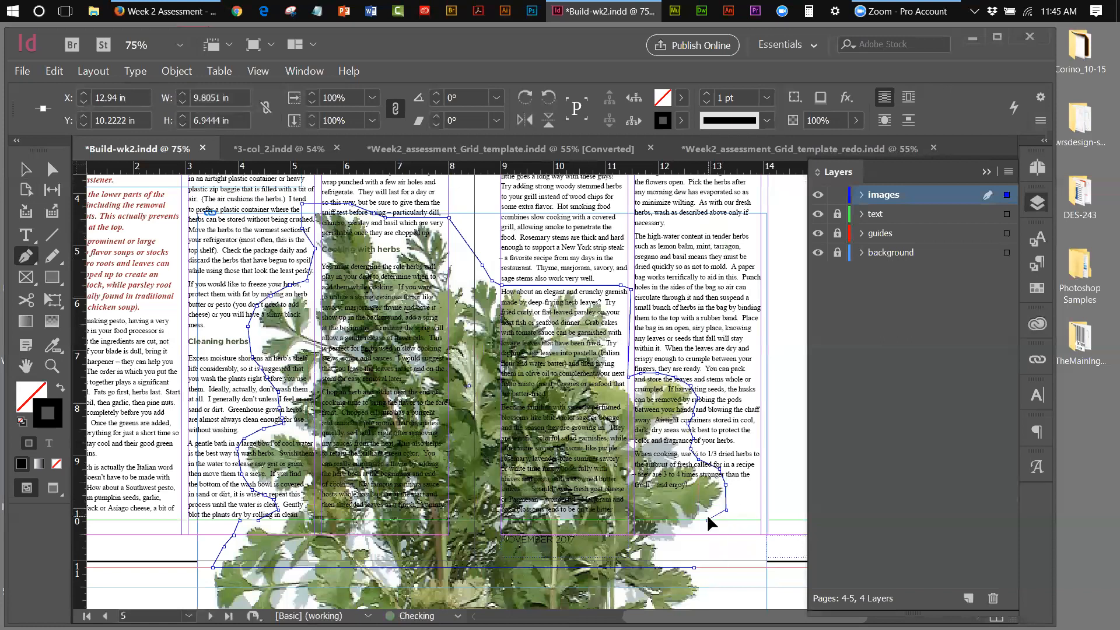
pyautogui.click(692, 534)
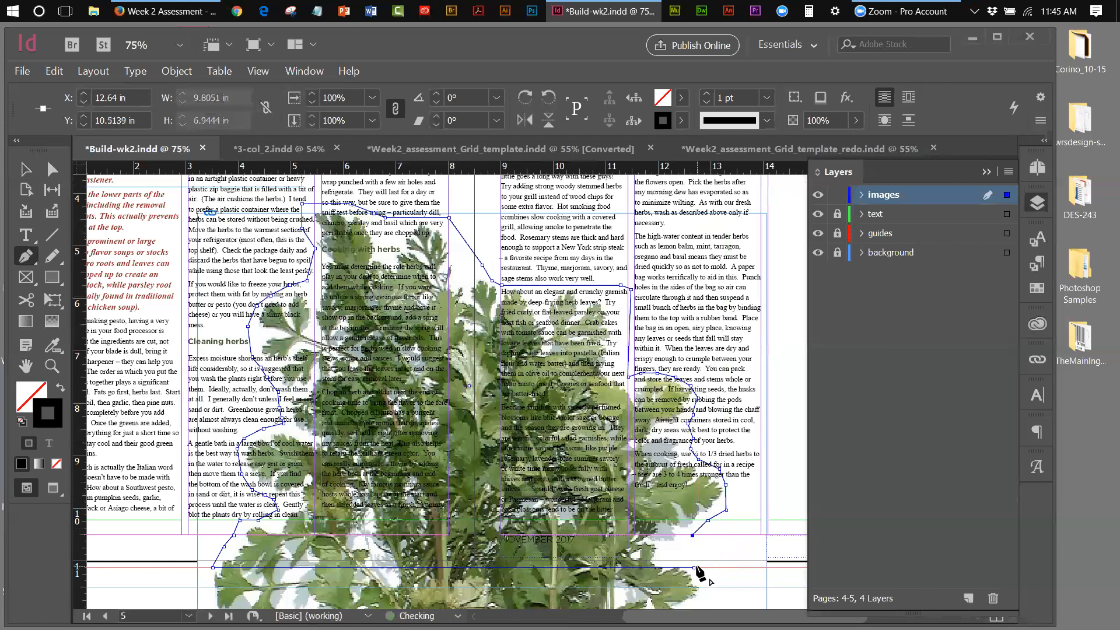
pyautogui.click(694, 565)
pyautogui.click(25, 169)
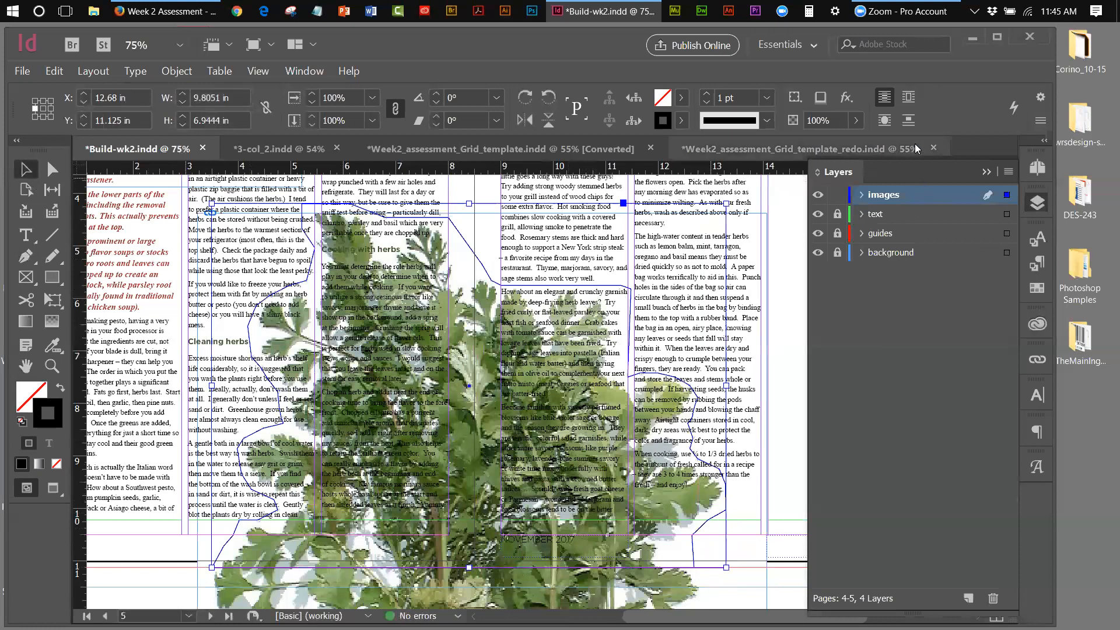
# Wrap the body text around the parsley's shape, collapse Layers, and switch to Preview screen mode
pyautogui.click(885, 123)
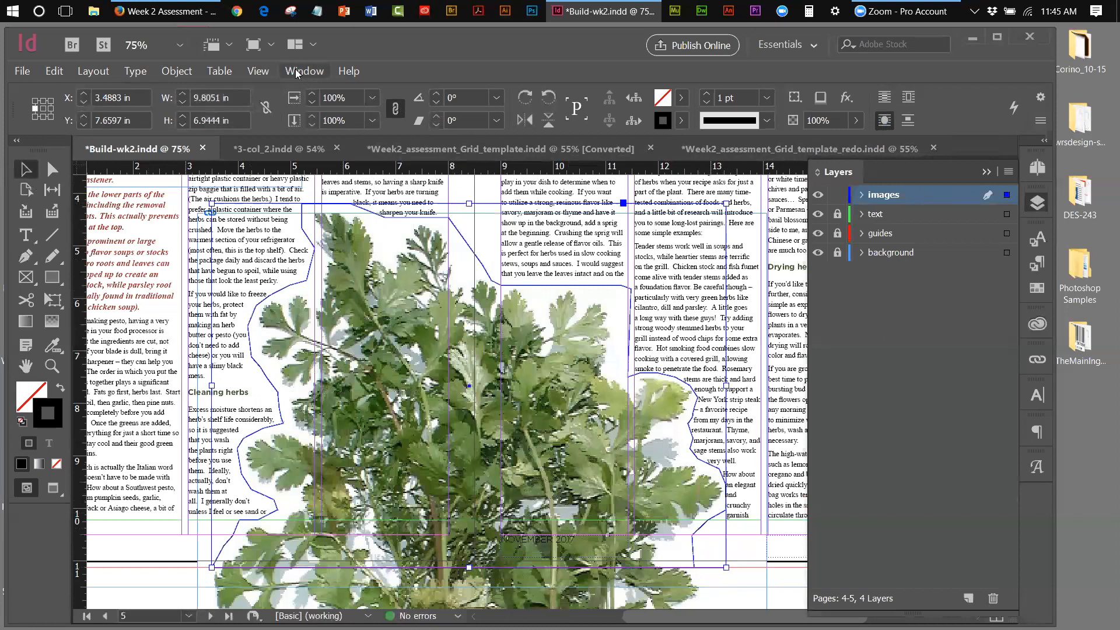
pyautogui.click(983, 177)
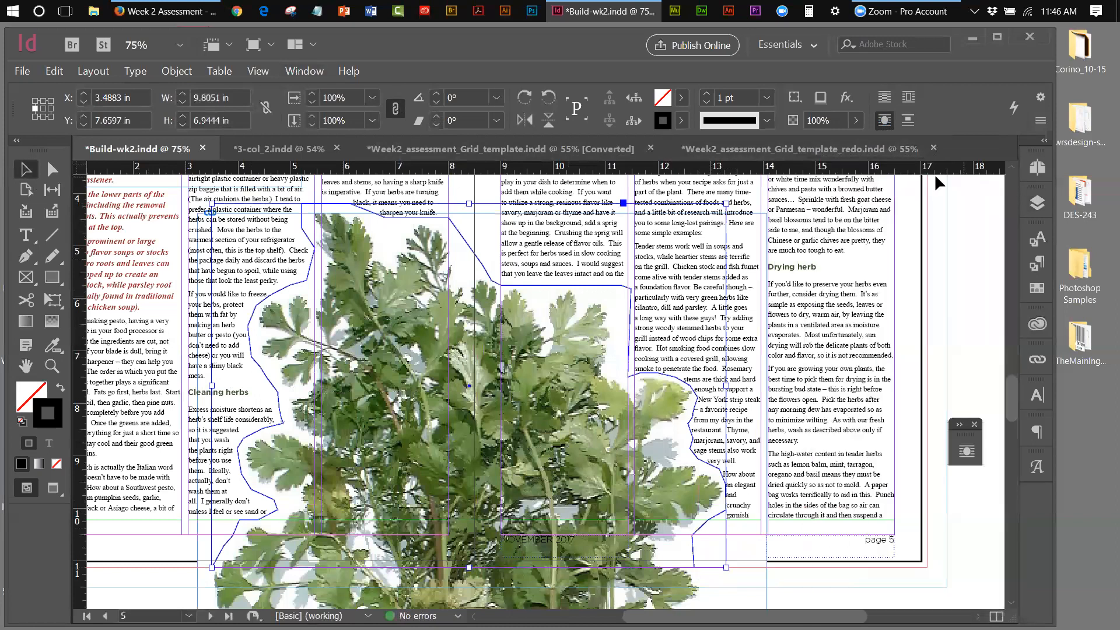
pyautogui.click(260, 72)
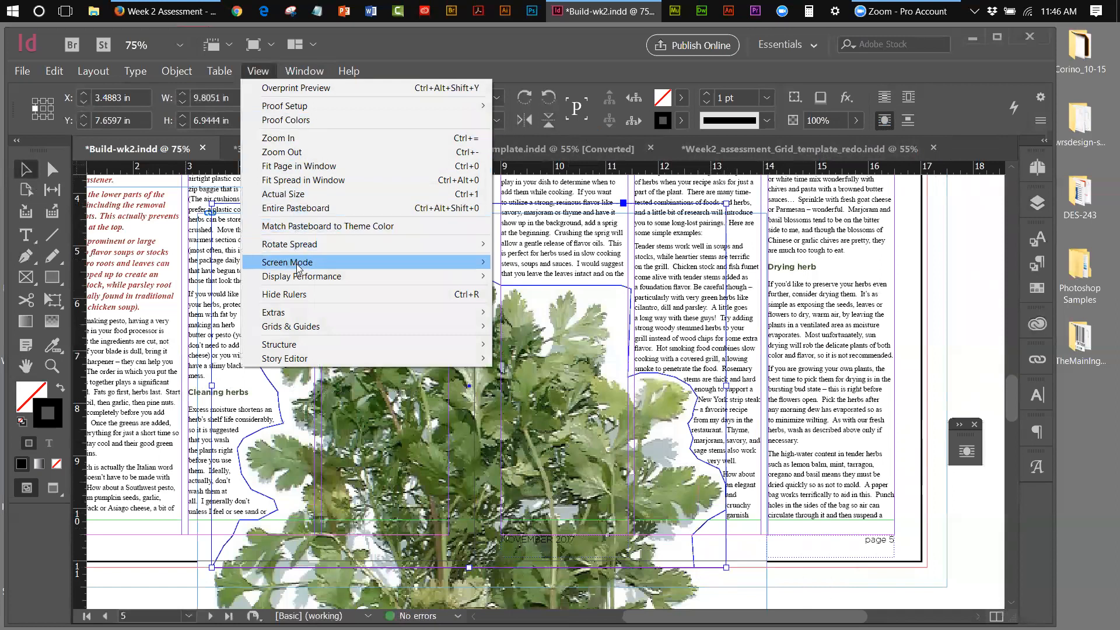
pyautogui.moveTo(297, 267)
pyautogui.click(524, 276)
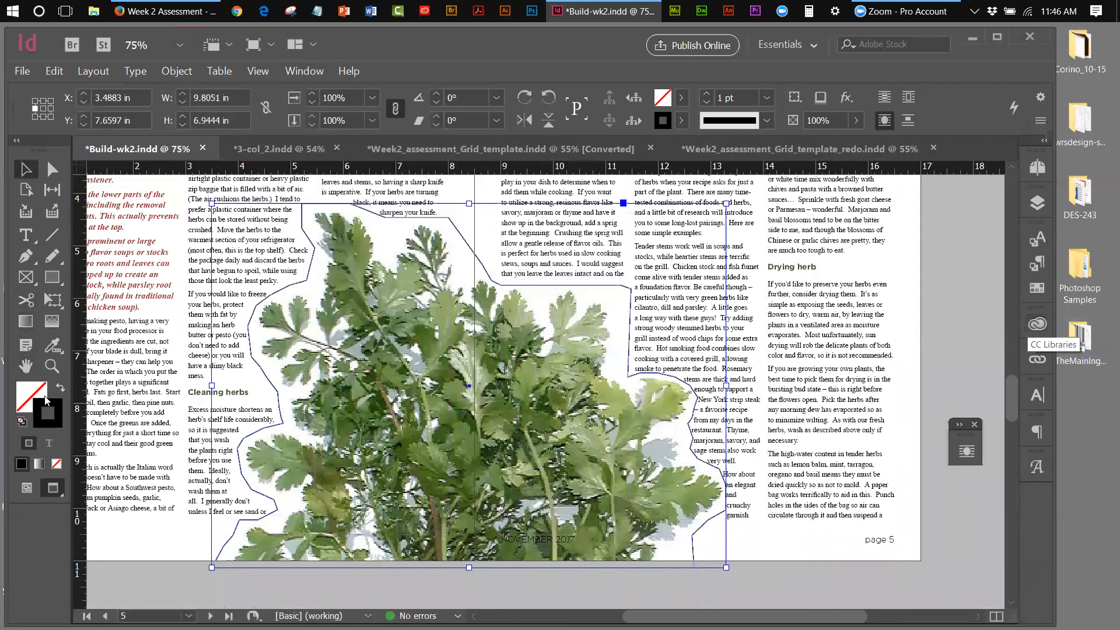
# Set the parsley frame's stroke to [None] and deselect it
pyautogui.click(681, 120)
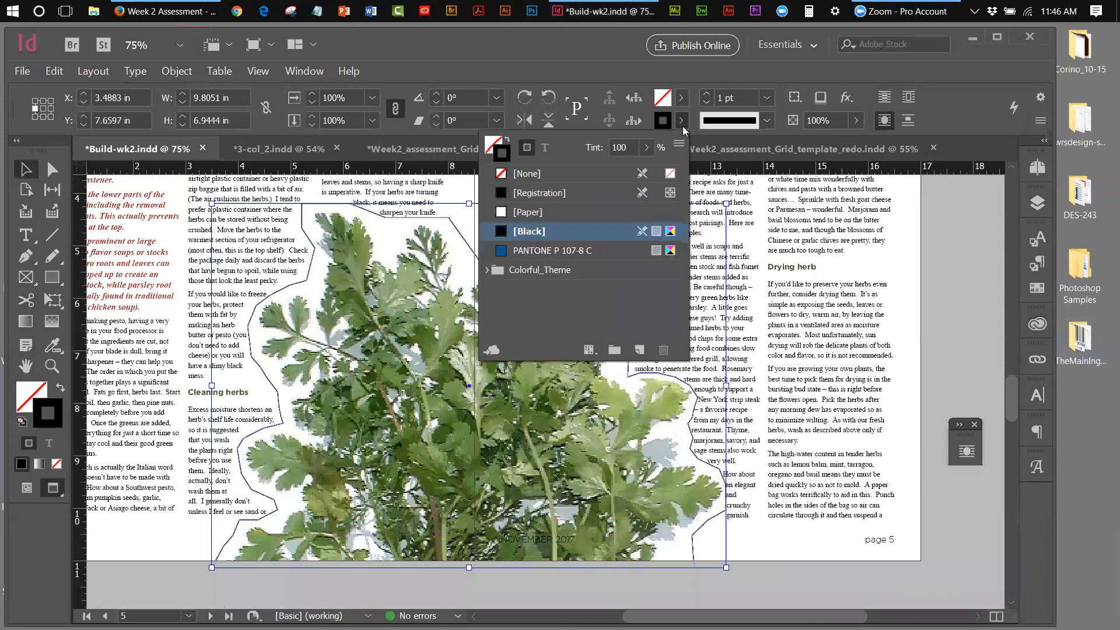
pyautogui.click(504, 177)
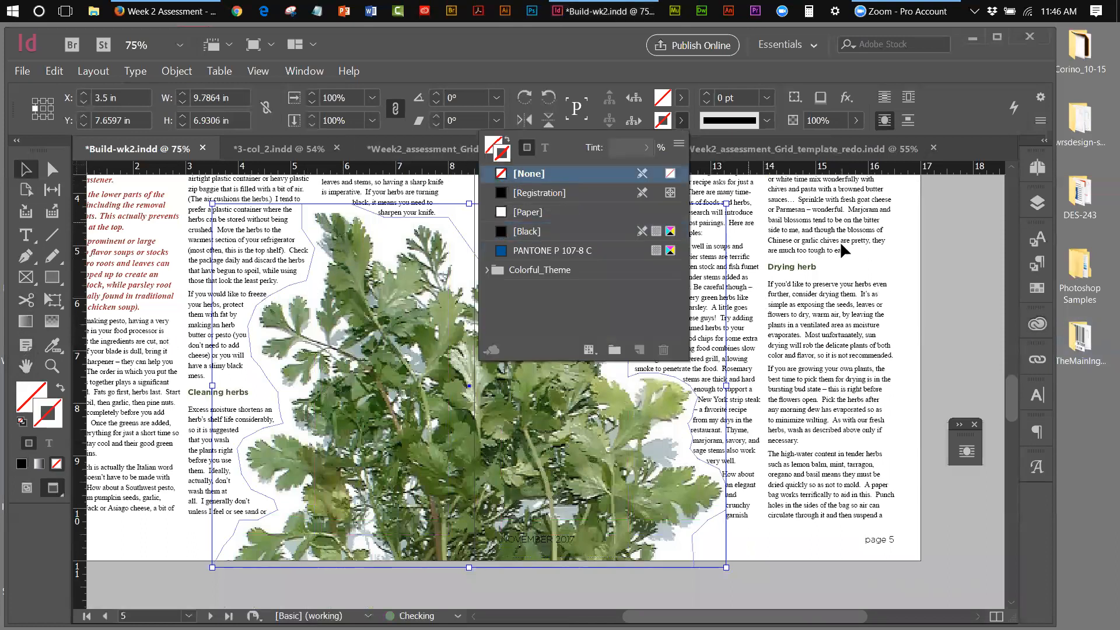
pyautogui.click(944, 251)
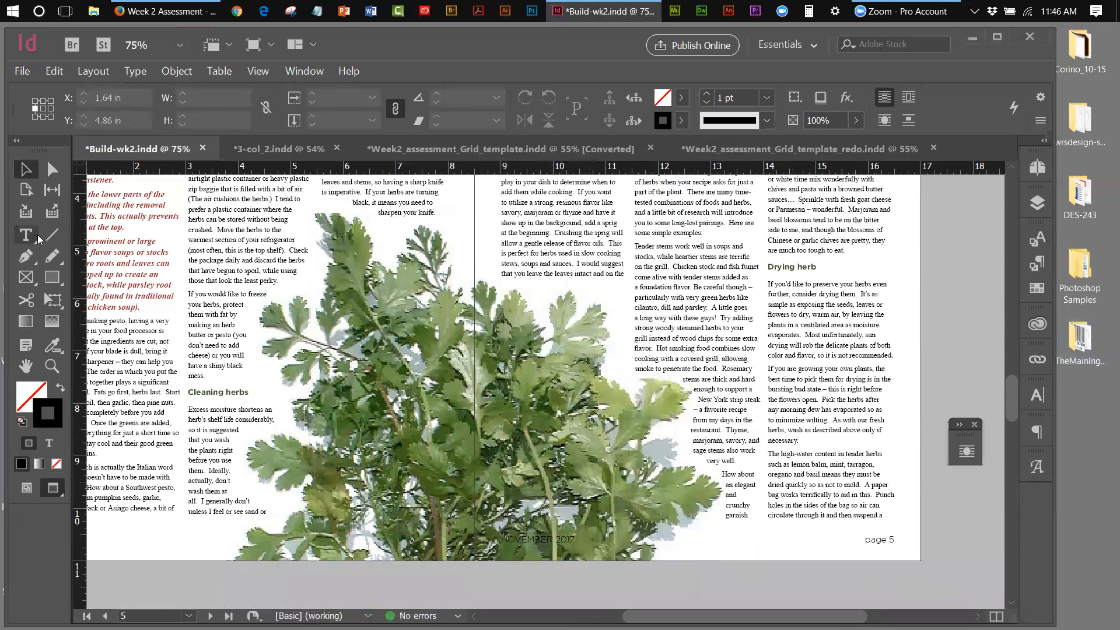
# Reselect the parsley image with the Direct Selection tool to show its wrap path points
pyautogui.click(25, 256)
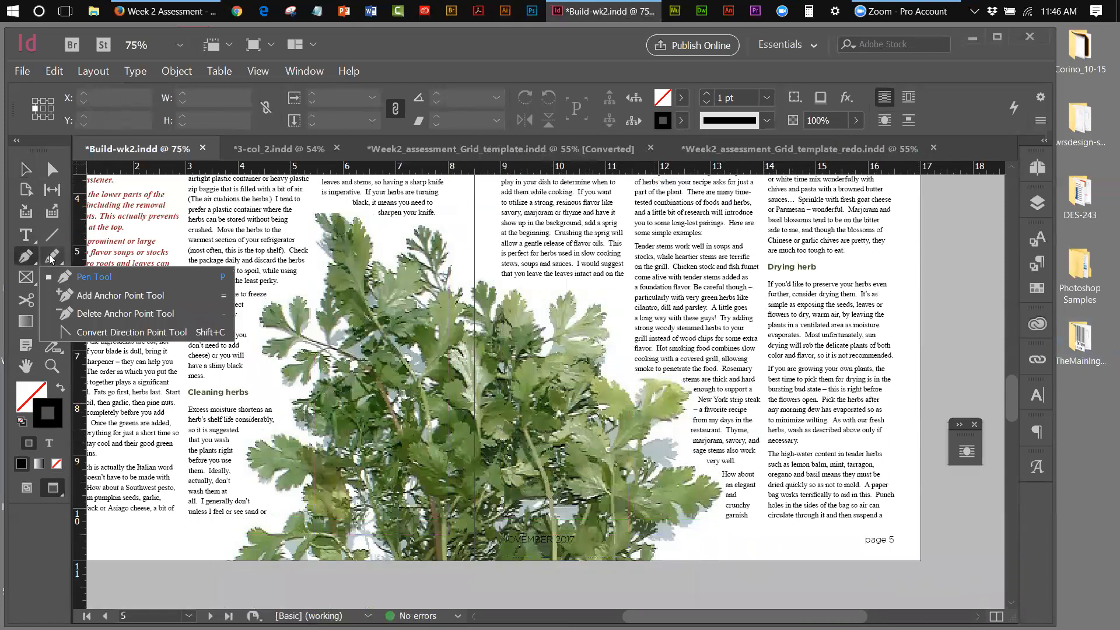
pyautogui.click(69, 295)
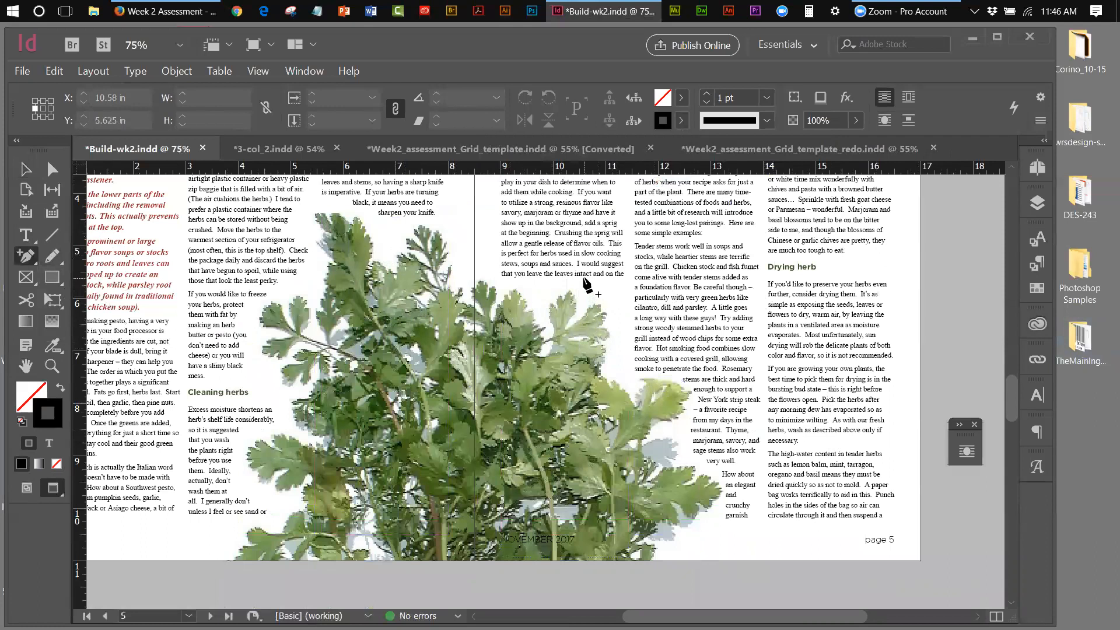
pyautogui.click(25, 168)
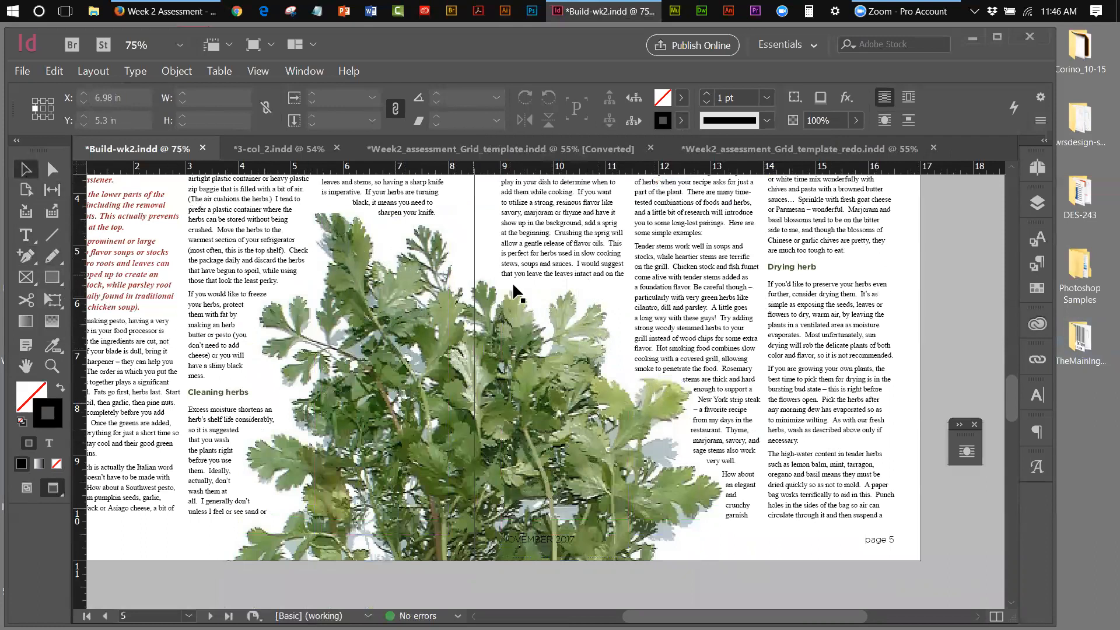
pyautogui.click(584, 283)
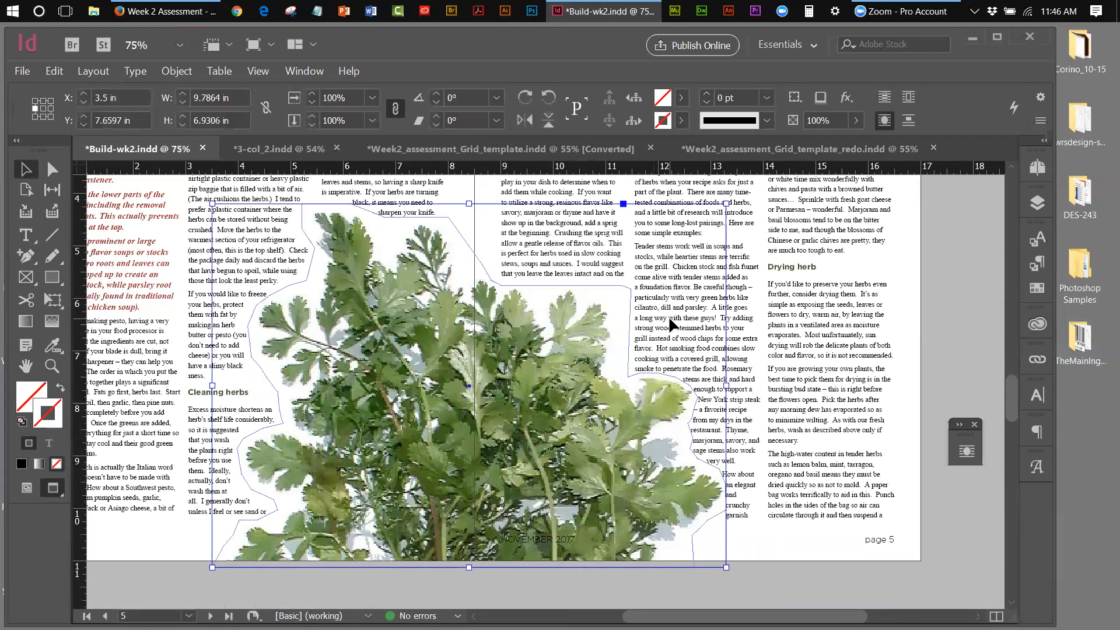
pyautogui.click(50, 171)
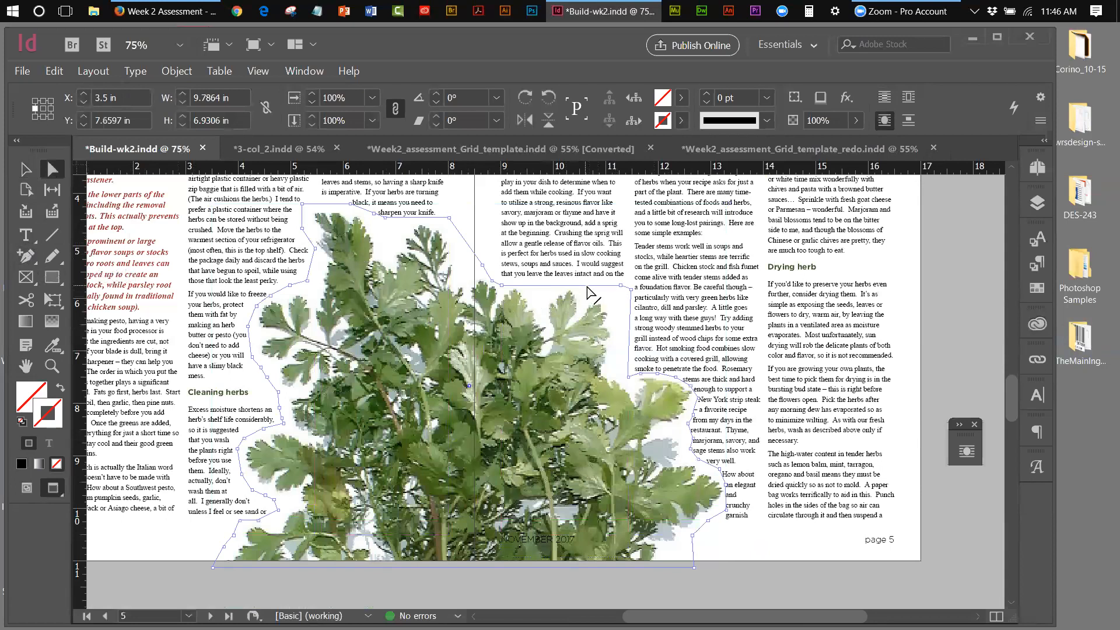
# Drag three wrap-contour anchors near the right column so 'removal' reflows after 'stem for easy'
pyautogui.click(23, 257)
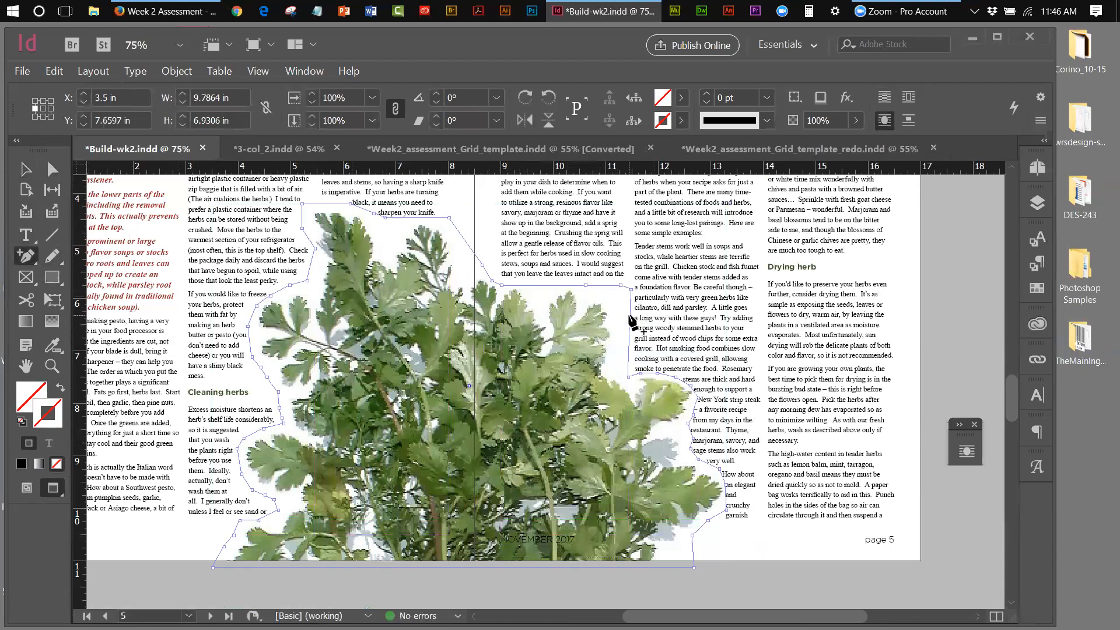
pyautogui.click(53, 170)
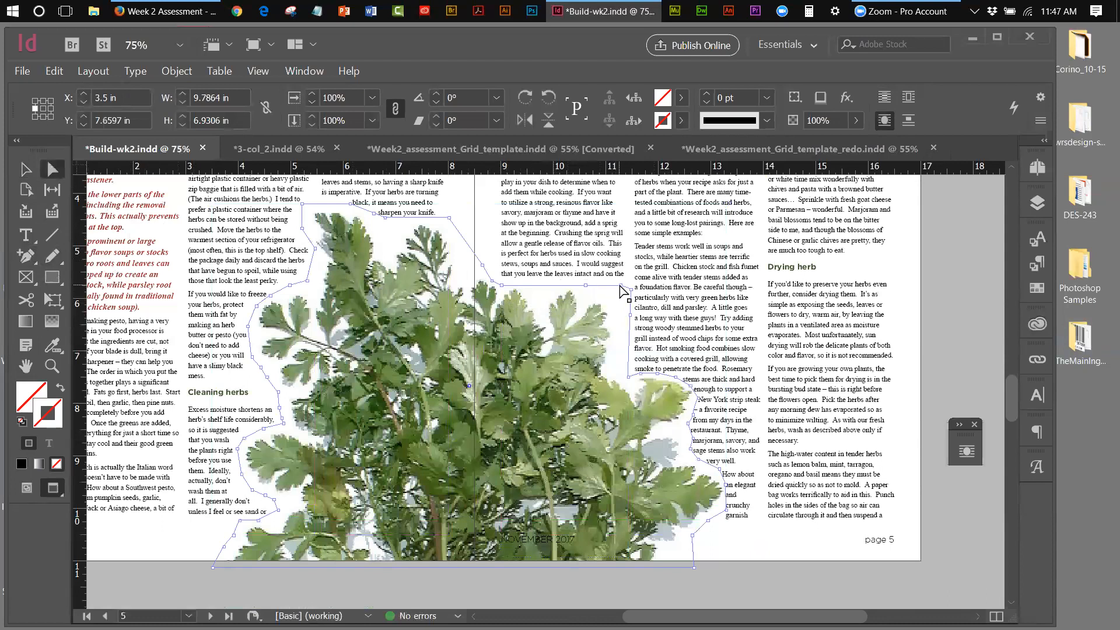
pyautogui.moveTo(620, 288)
pyautogui.mouseDown()
pyautogui.moveTo(600, 296)
pyautogui.moveTo(623, 296)
pyautogui.mouseUp()
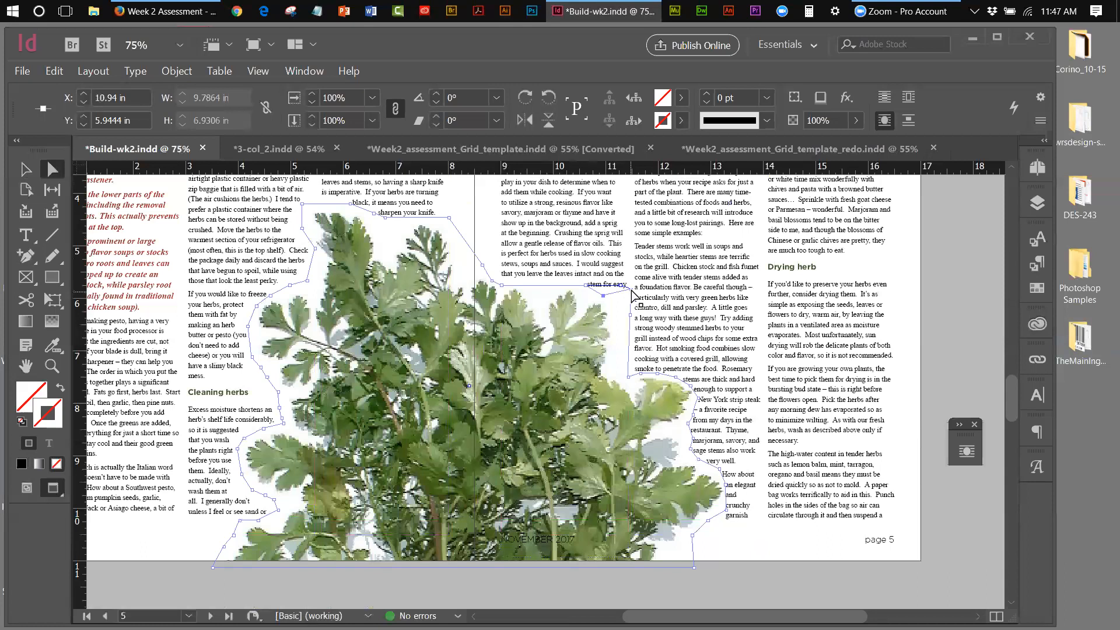
pyautogui.moveTo(631, 289)
pyautogui.mouseDown()
pyautogui.moveTo(610, 306)
pyautogui.moveTo(622, 307)
pyautogui.mouseUp()
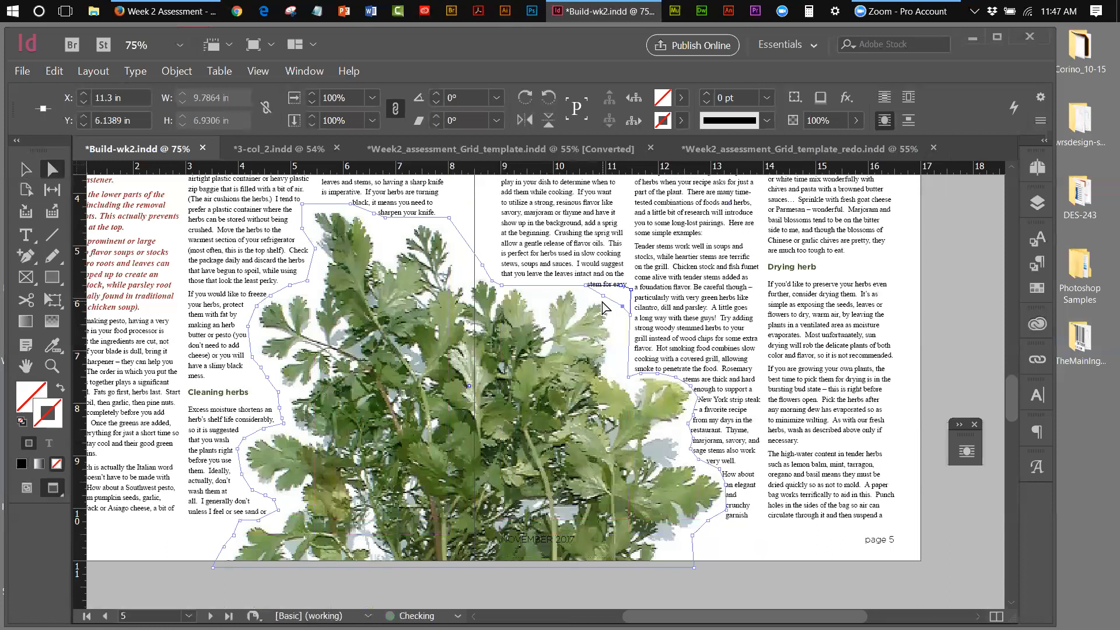
pyautogui.moveTo(603, 296); pyautogui.dragTo(603, 304)
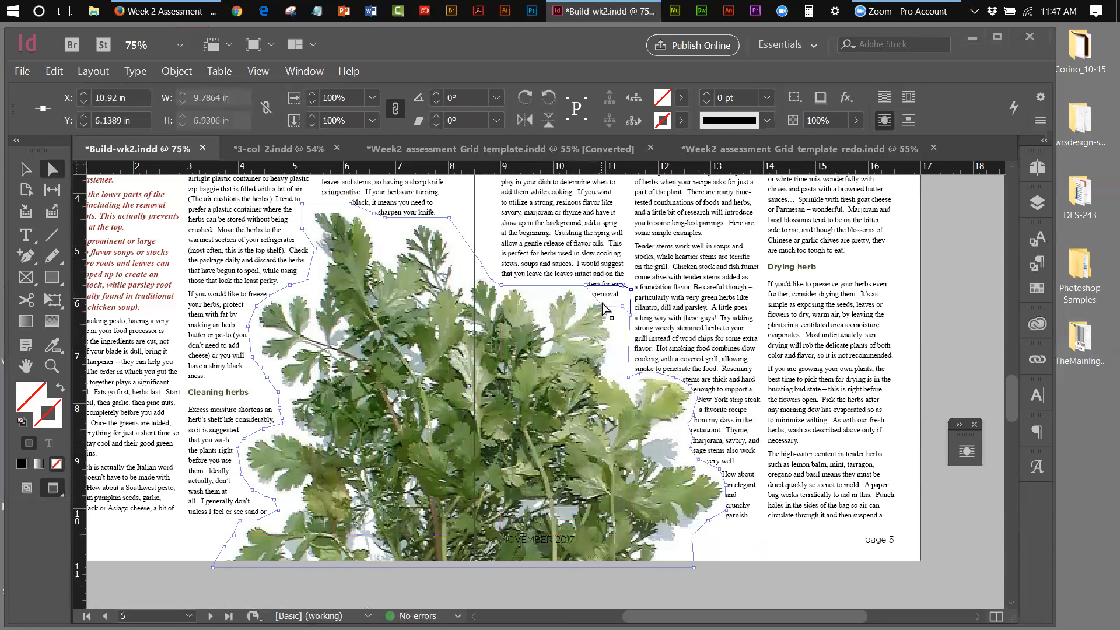
pyautogui.click(26, 168)
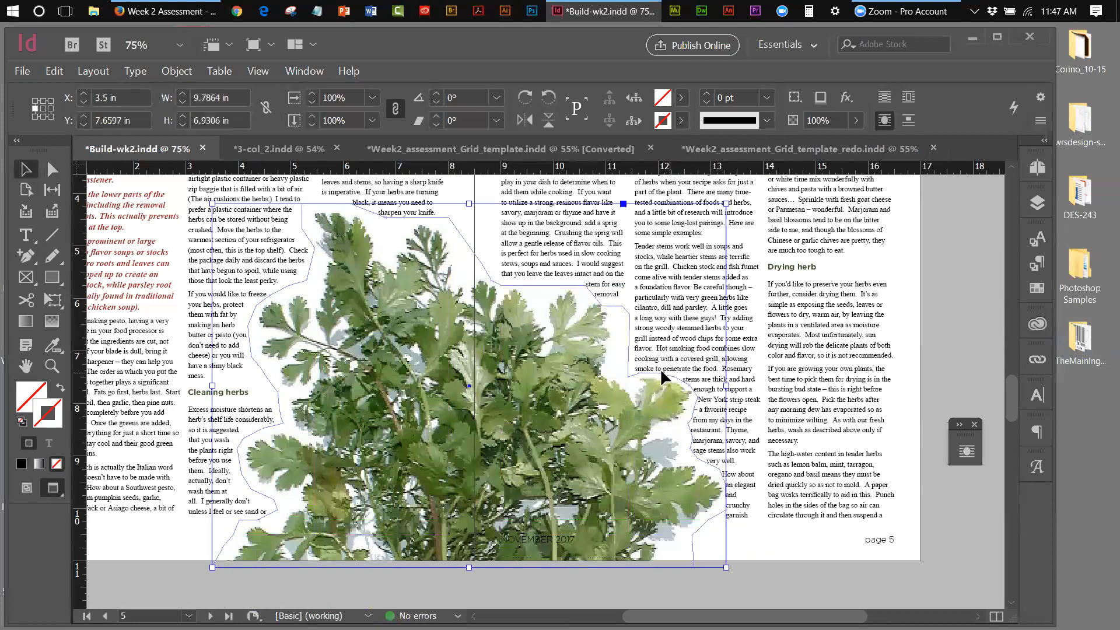
# Lock the text and images layers, leaving only the background layer unlocked
pyautogui.click(962, 384)
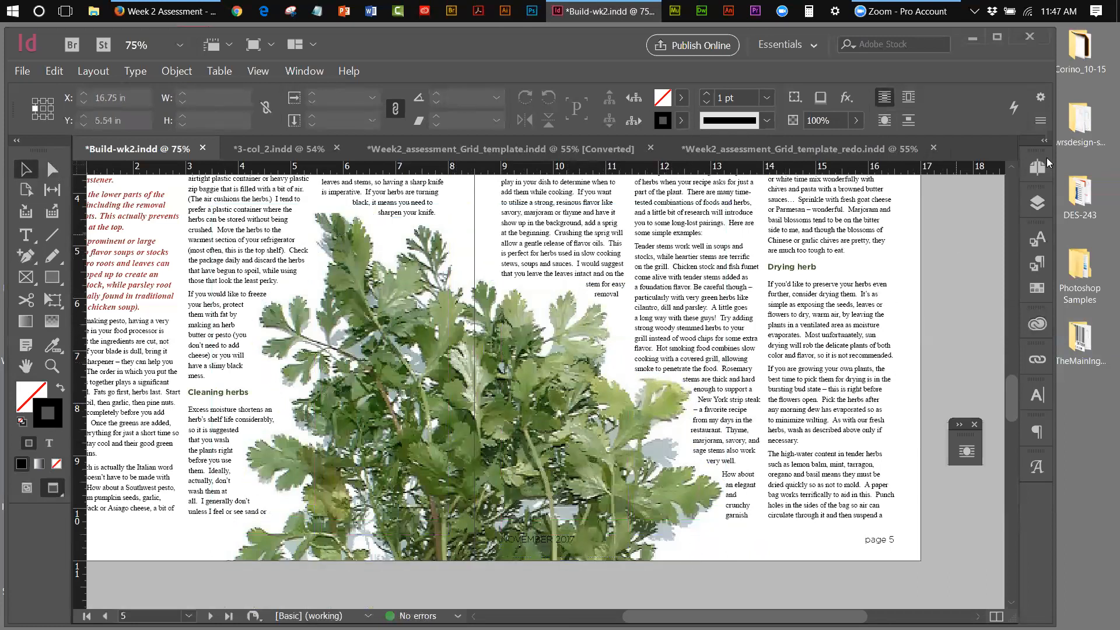
pyautogui.click(1035, 203)
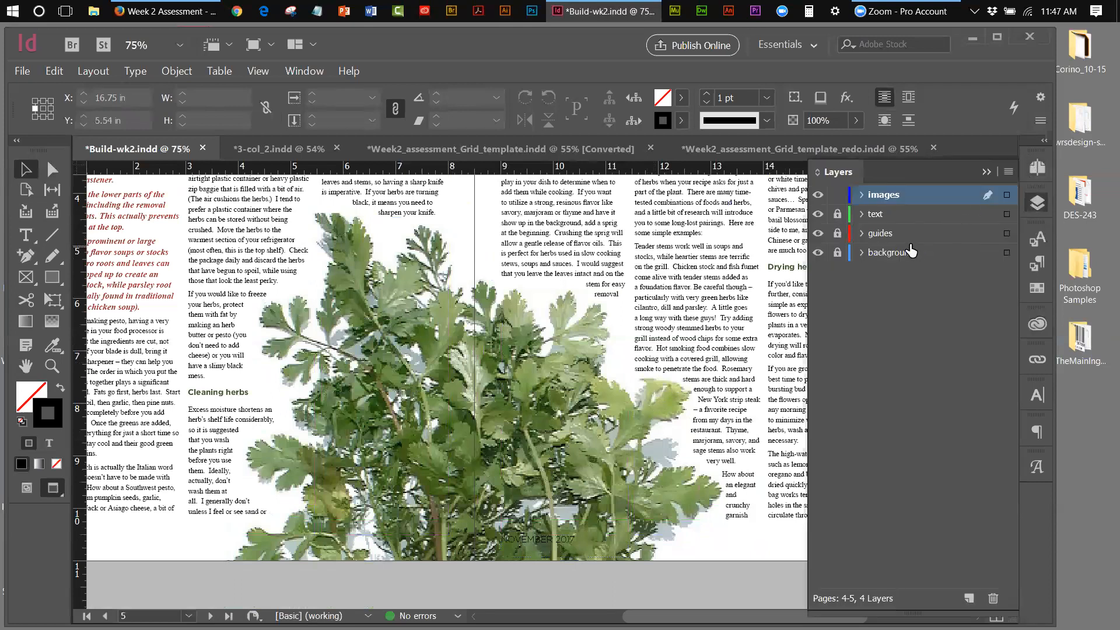
pyautogui.click(838, 252)
pyautogui.click(838, 214)
pyautogui.click(838, 214)
pyautogui.click(838, 195)
# Nudge the large background parsley image two steps left, then deselect it
pyautogui.click(550, 338)
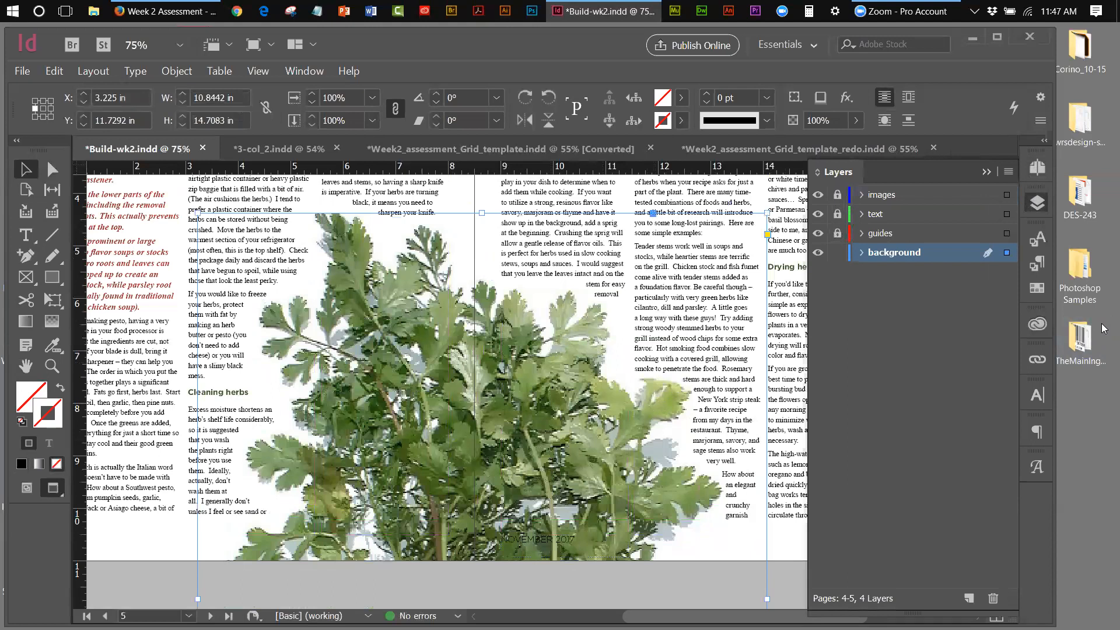
pyautogui.press('Left')
pyautogui.press('Left')
pyautogui.press('Left')
pyautogui.press('Left')
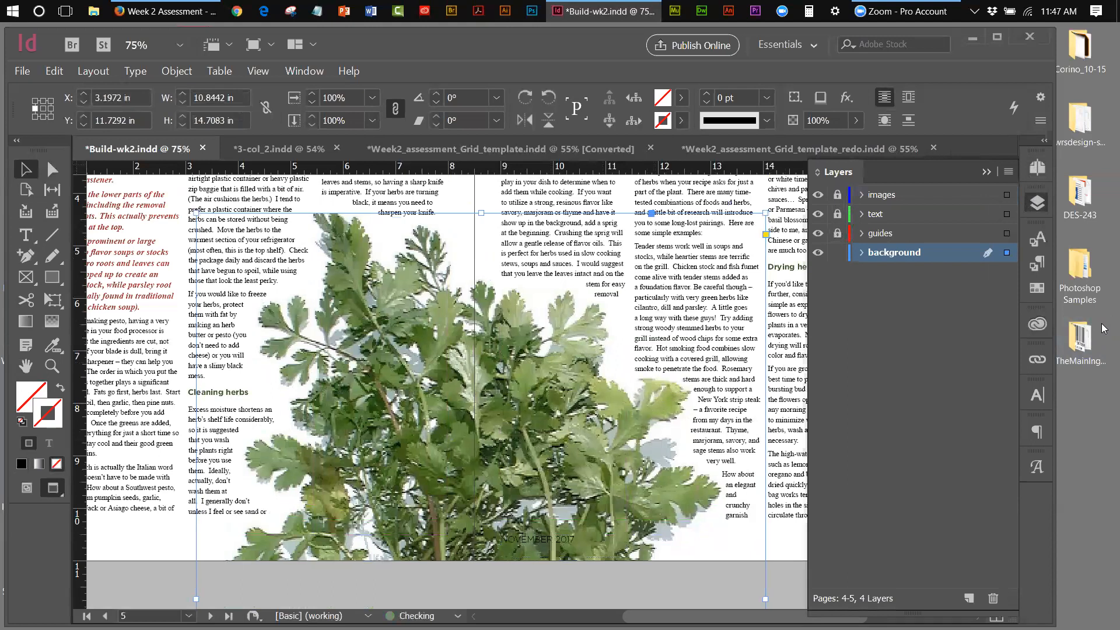
pyautogui.press('Left')
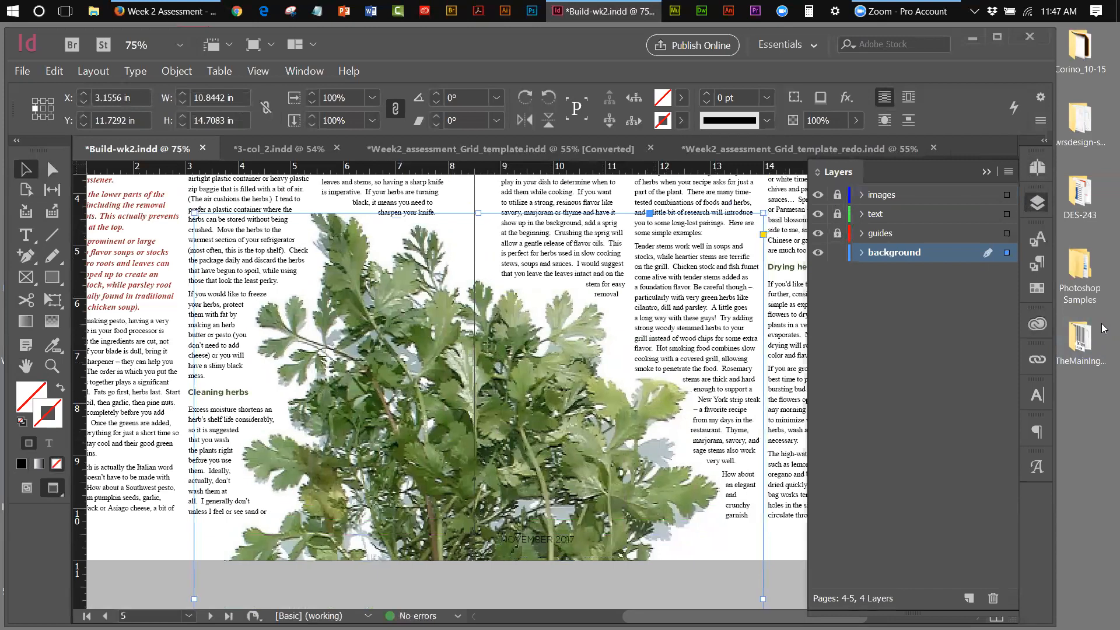
pyautogui.click(162, 576)
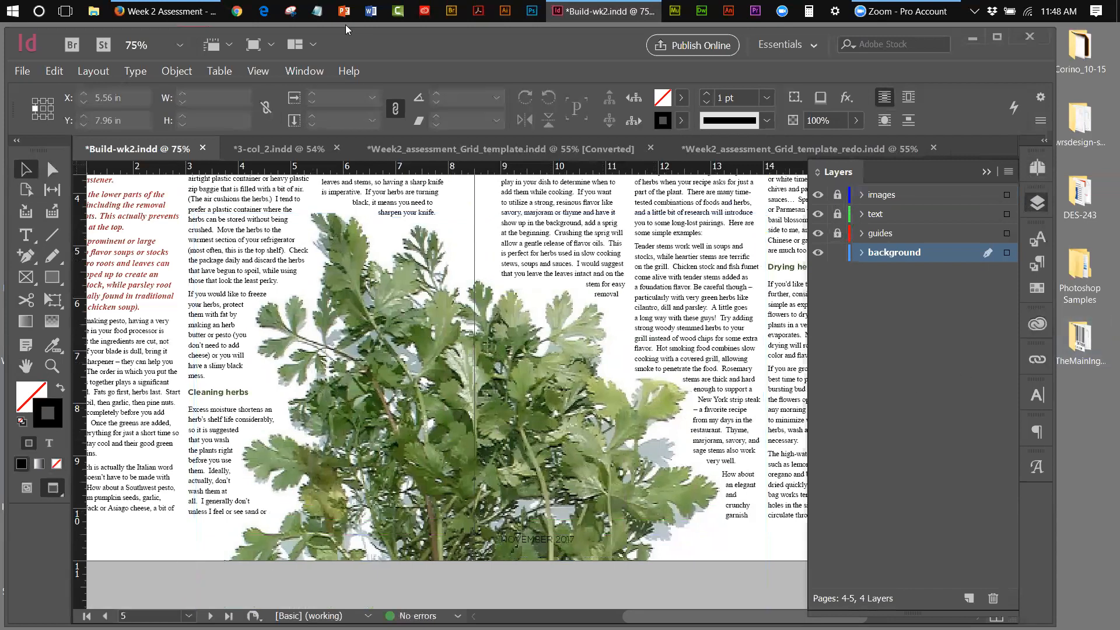
# Fit the whole 4–5 spread in the window
pyautogui.click(261, 75)
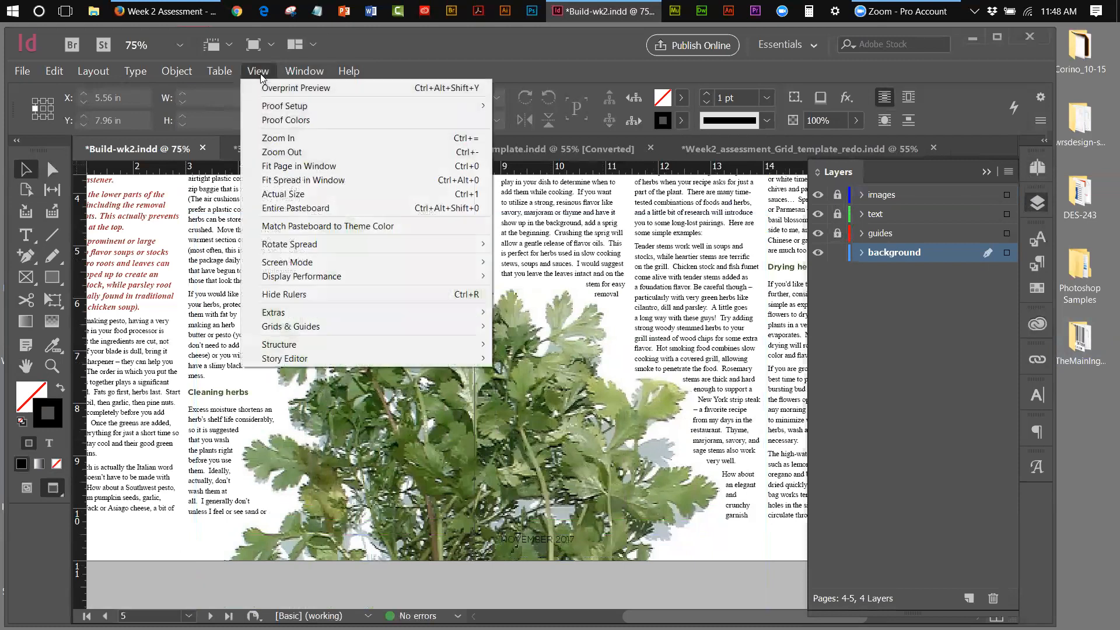
pyautogui.click(283, 166)
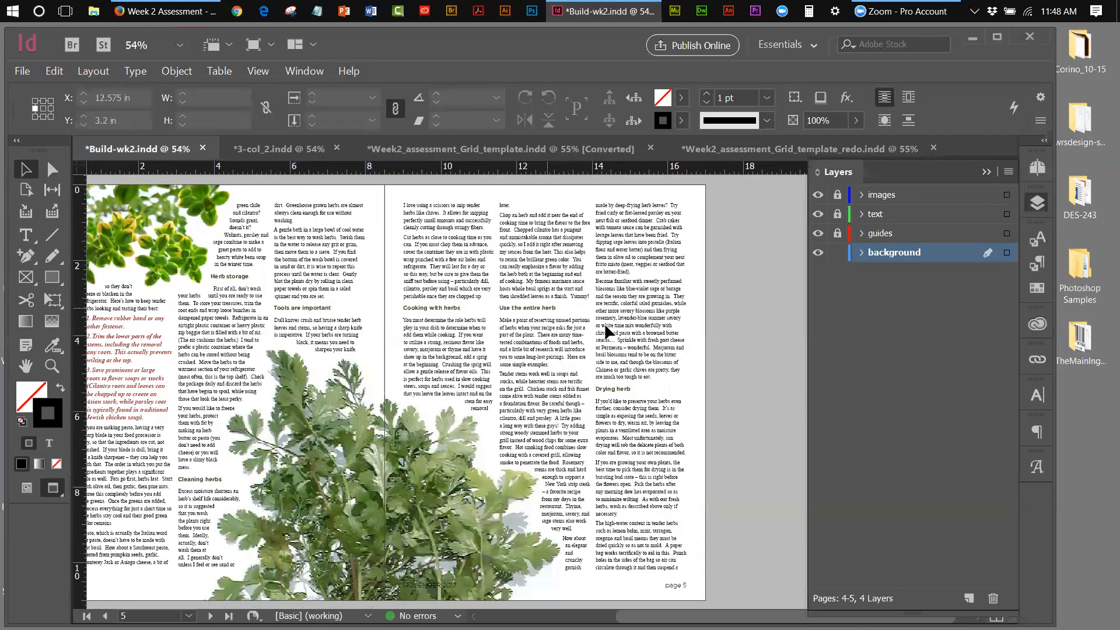
pyautogui.click(260, 72)
pyautogui.click(290, 180)
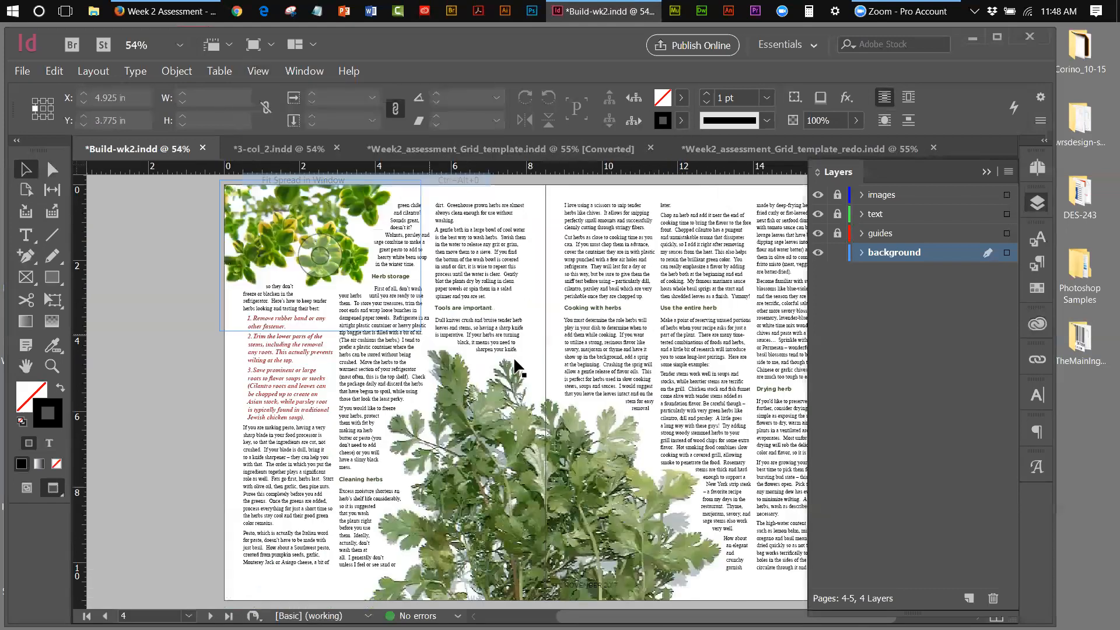
pyautogui.moveTo(636, 617); pyautogui.dragTo(681, 616)
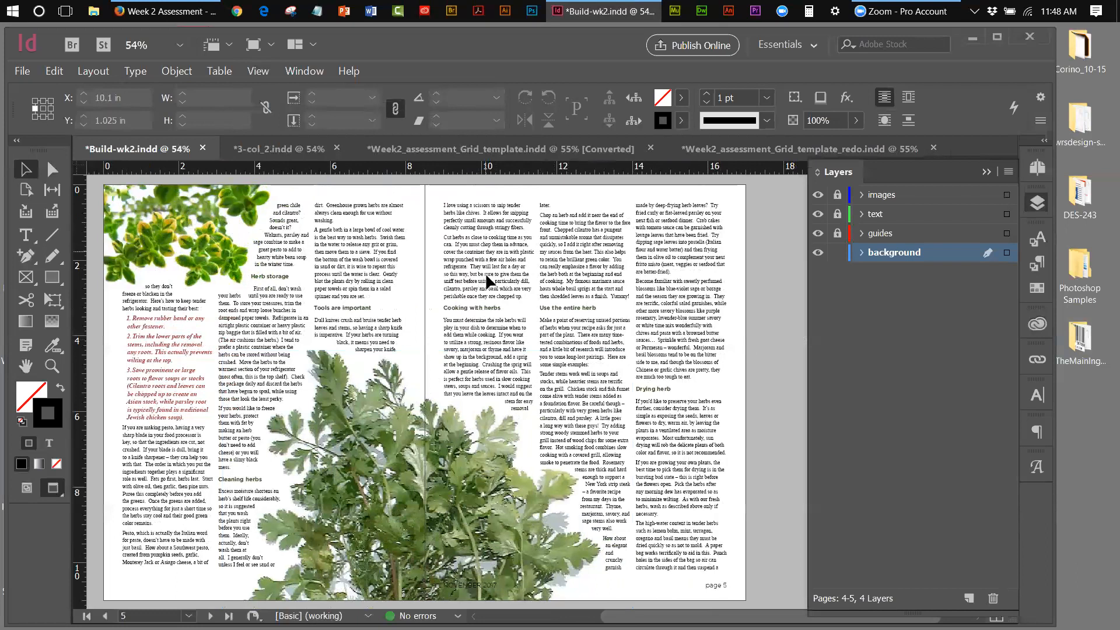
# Unlock the text layer and drag the top of page 5's second column down slightly
pyautogui.click(837, 214)
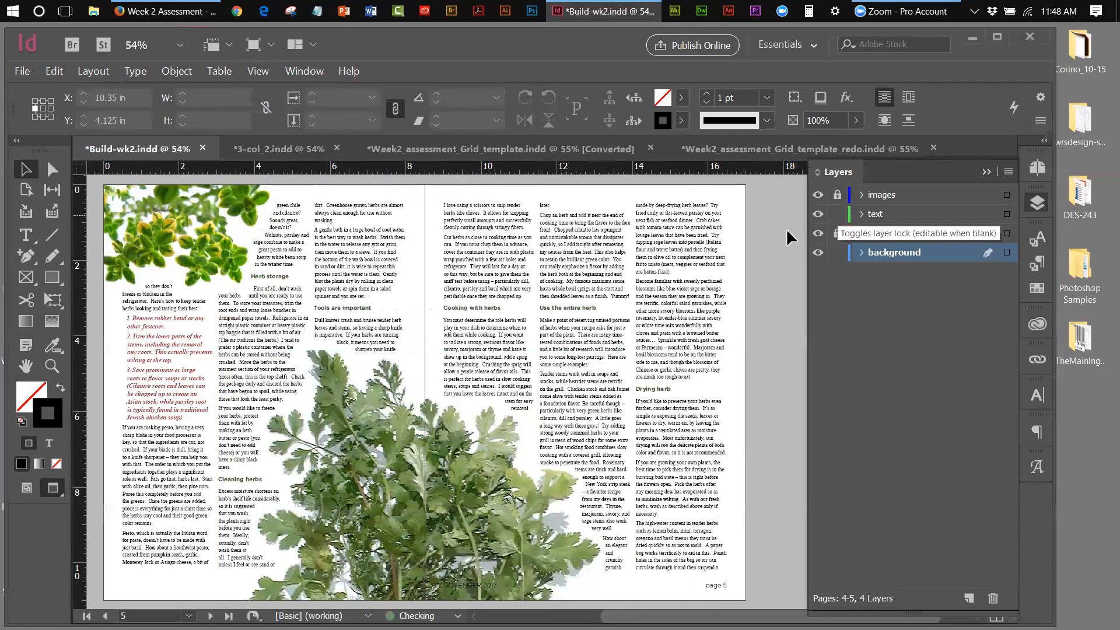
pyautogui.click(491, 286)
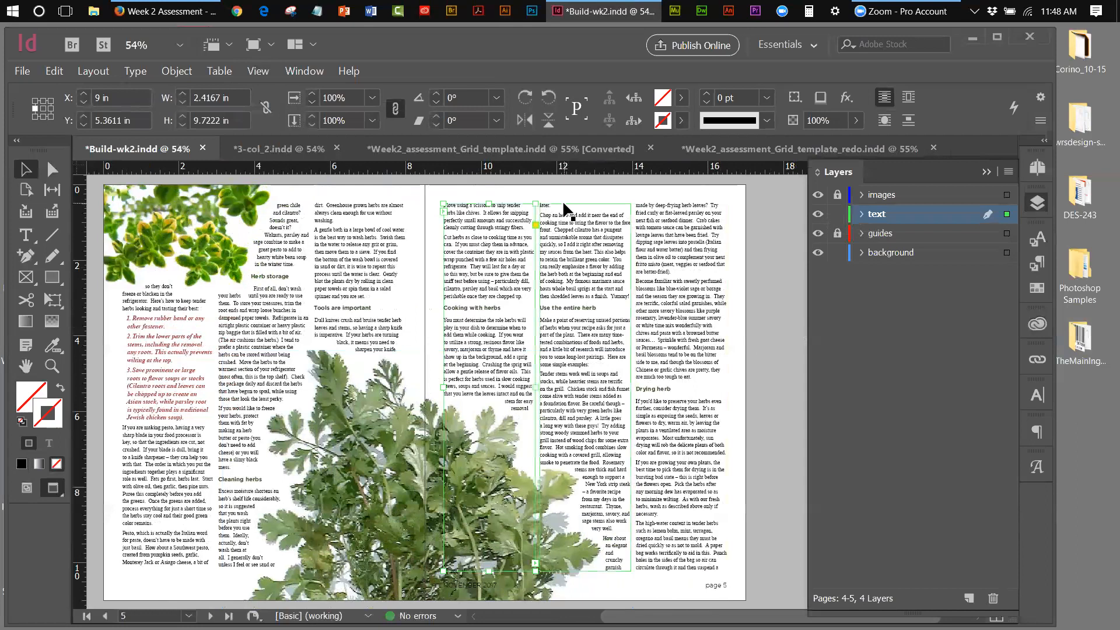
pyautogui.click(578, 208)
pyautogui.moveTo(585, 205); pyautogui.dragTo(586, 203)
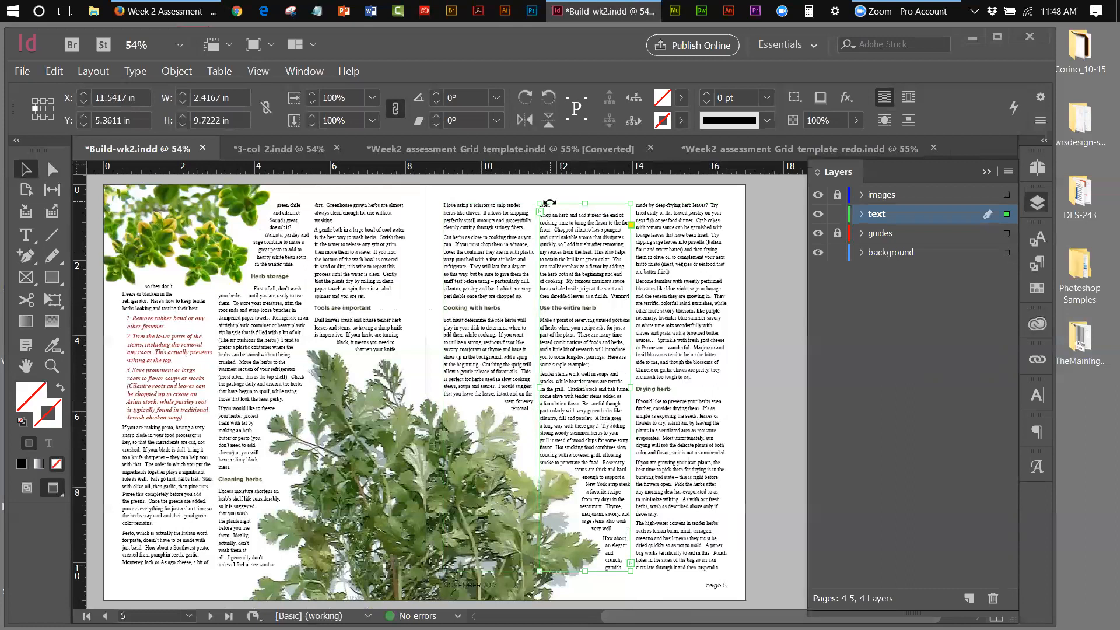
# Zoom to 75%, lock text and background, and make images the unlocked active layer
pyautogui.click(52, 366)
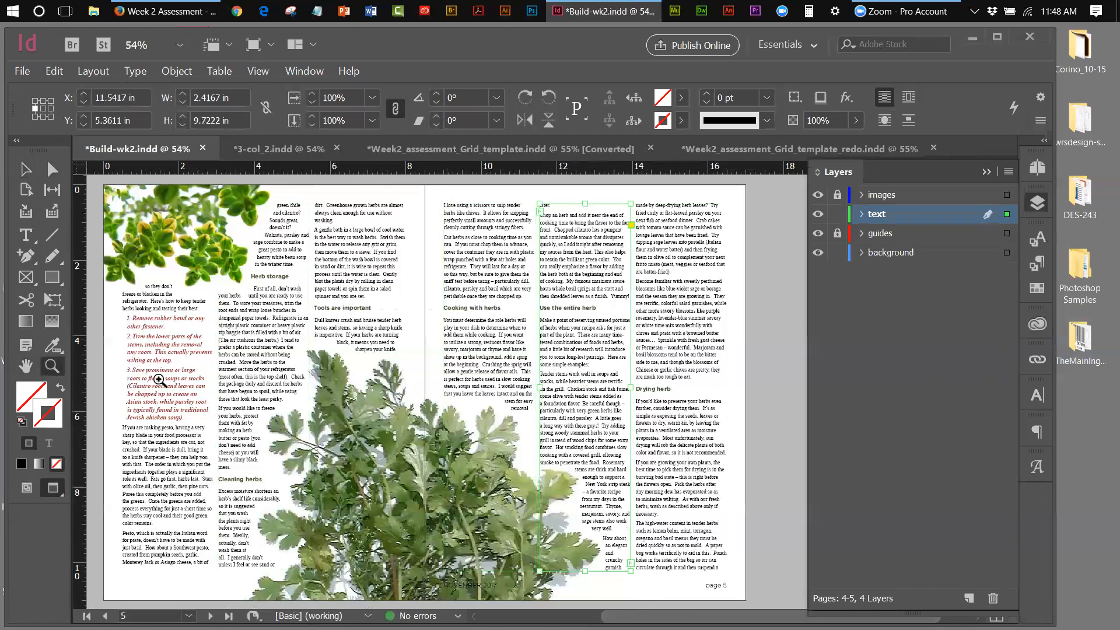
pyautogui.click(496, 411)
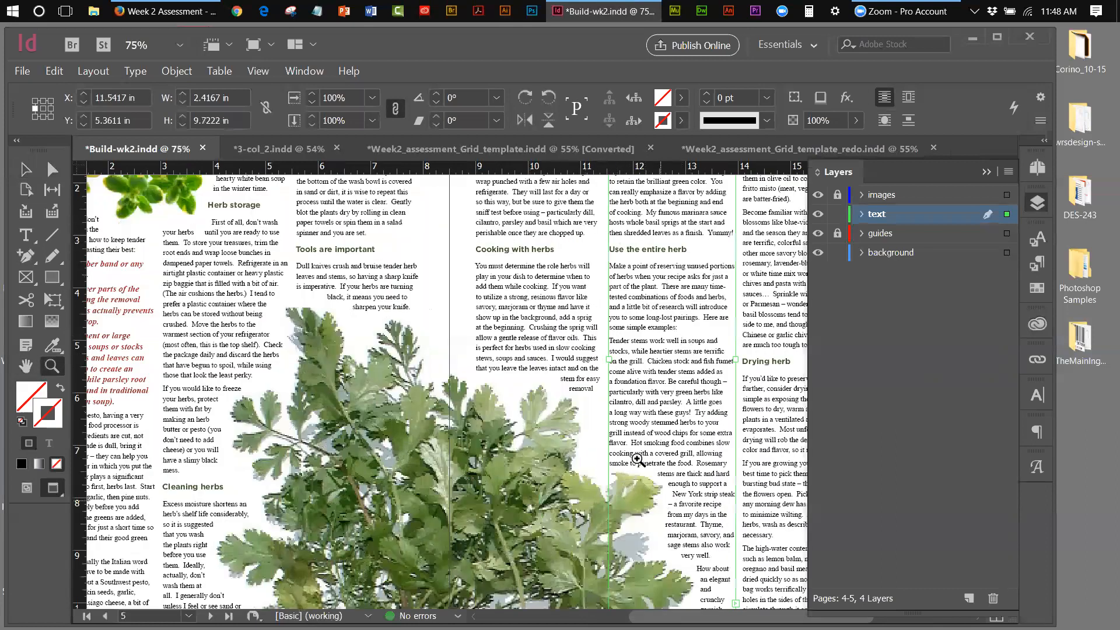
pyautogui.click(26, 175)
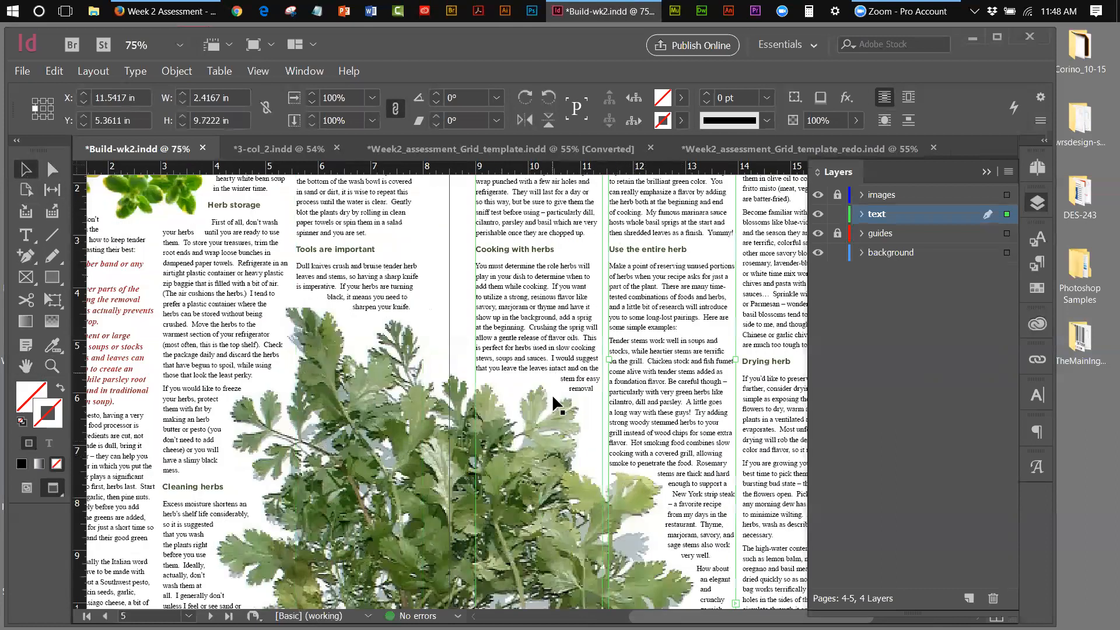
pyautogui.click(838, 215)
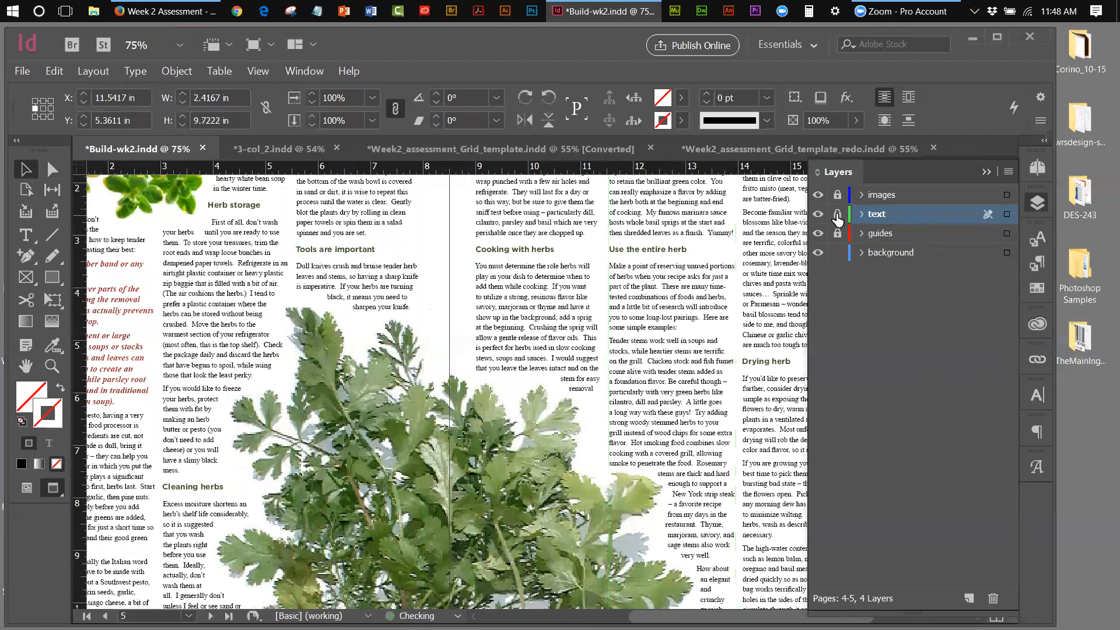
pyautogui.click(838, 254)
pyautogui.click(837, 197)
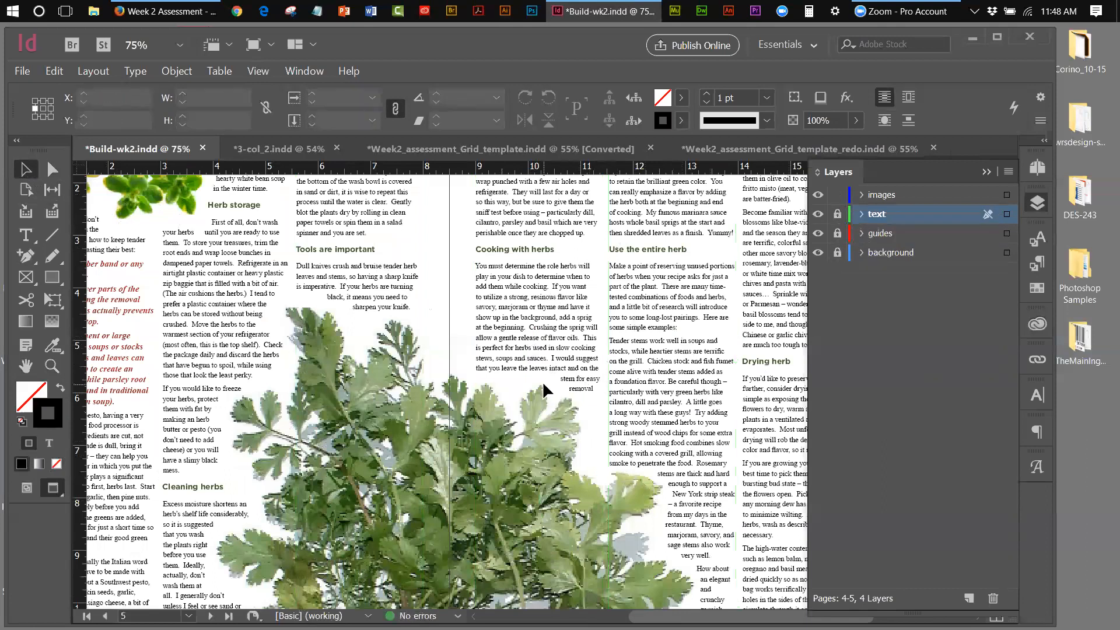
pyautogui.click(874, 195)
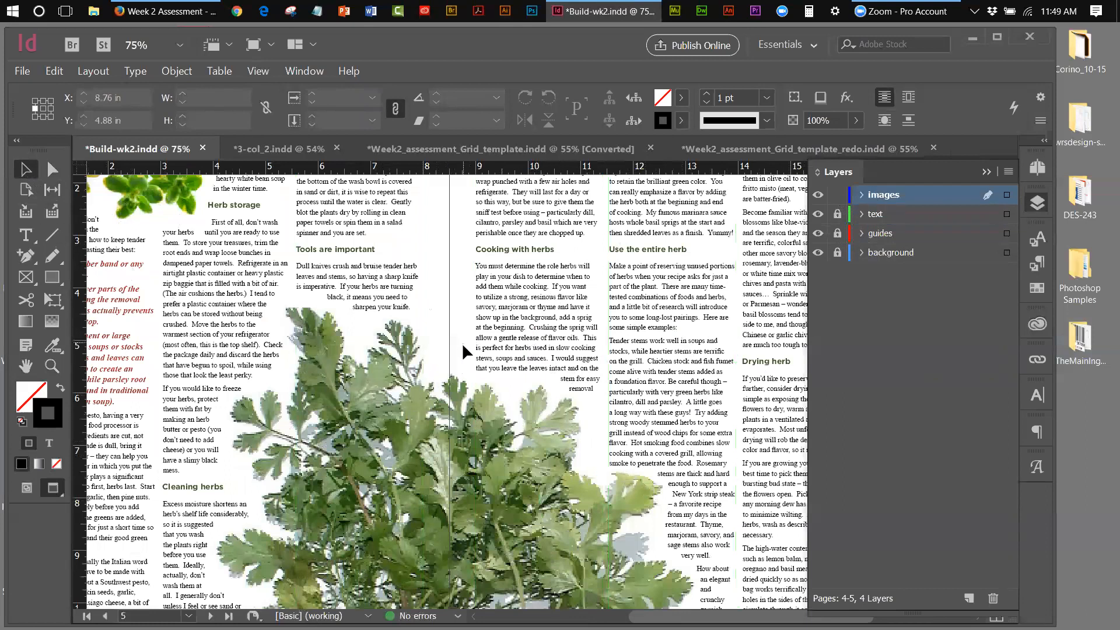
# Drag a parsley wrap-contour anchor to X 10.46 in, Y 5.75 in with Direct Selection
pyautogui.click(464, 390)
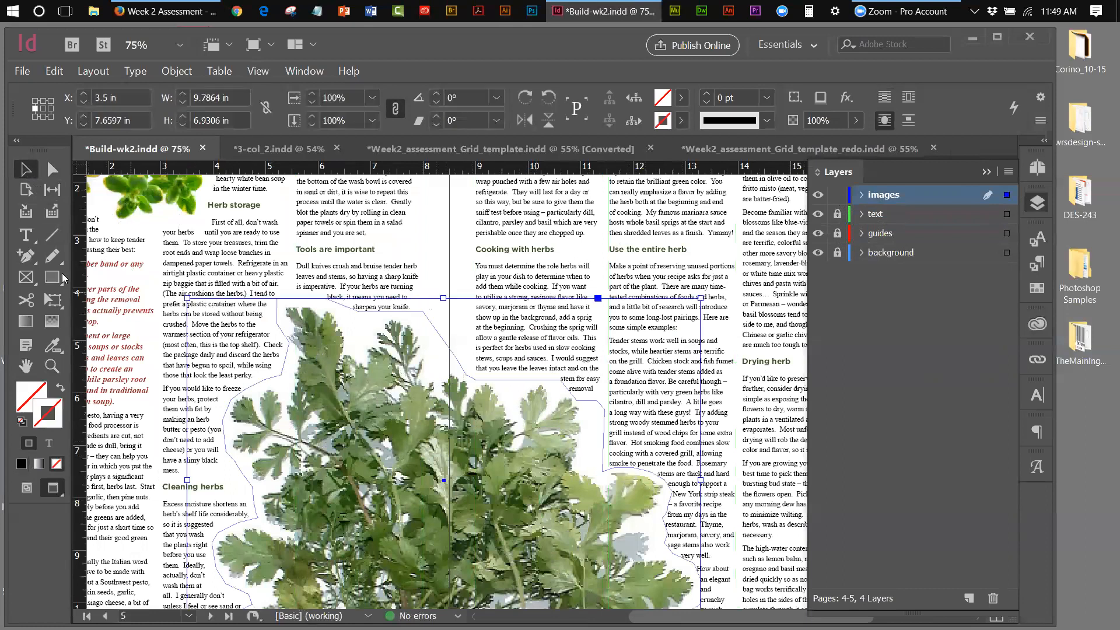
pyautogui.click(52, 169)
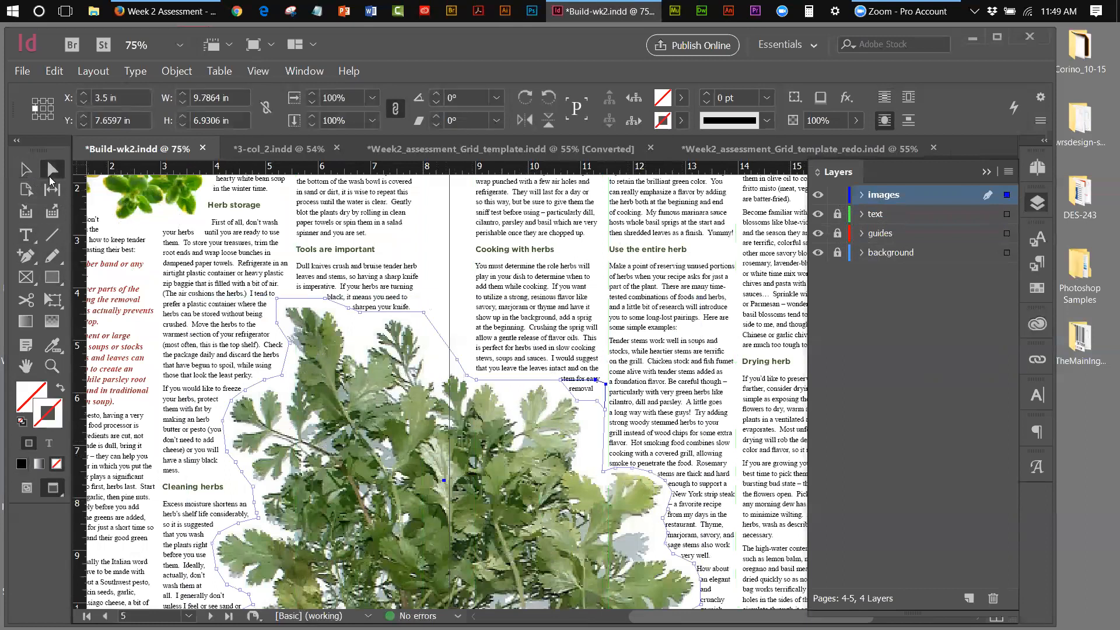
pyautogui.click(562, 385)
pyautogui.moveTo(561, 385); pyautogui.dragTo(549, 392)
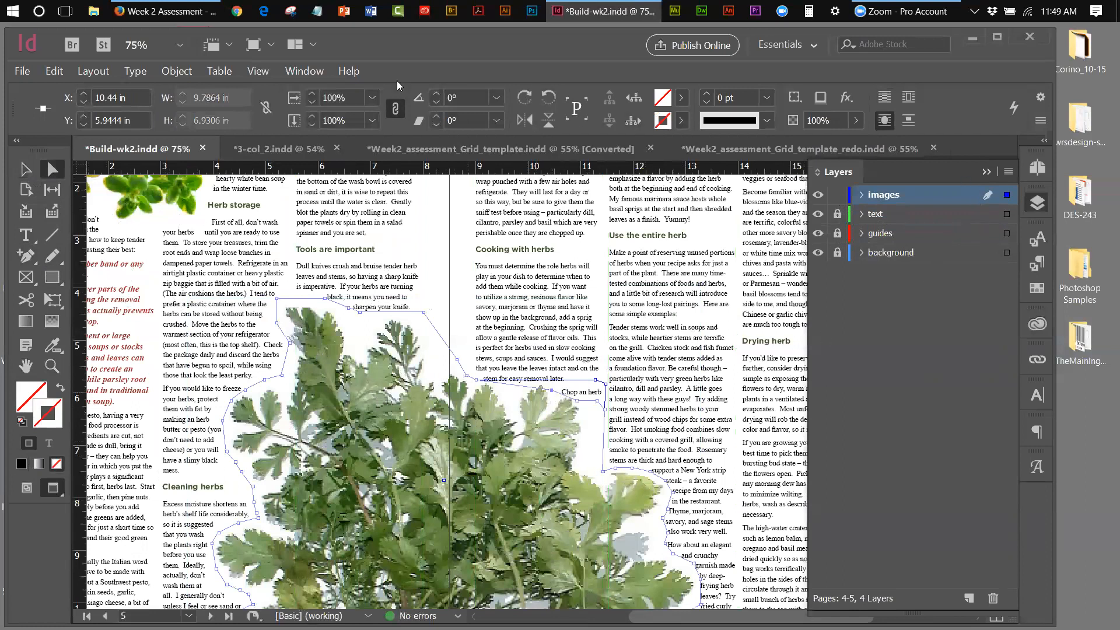
pyautogui.click(261, 72)
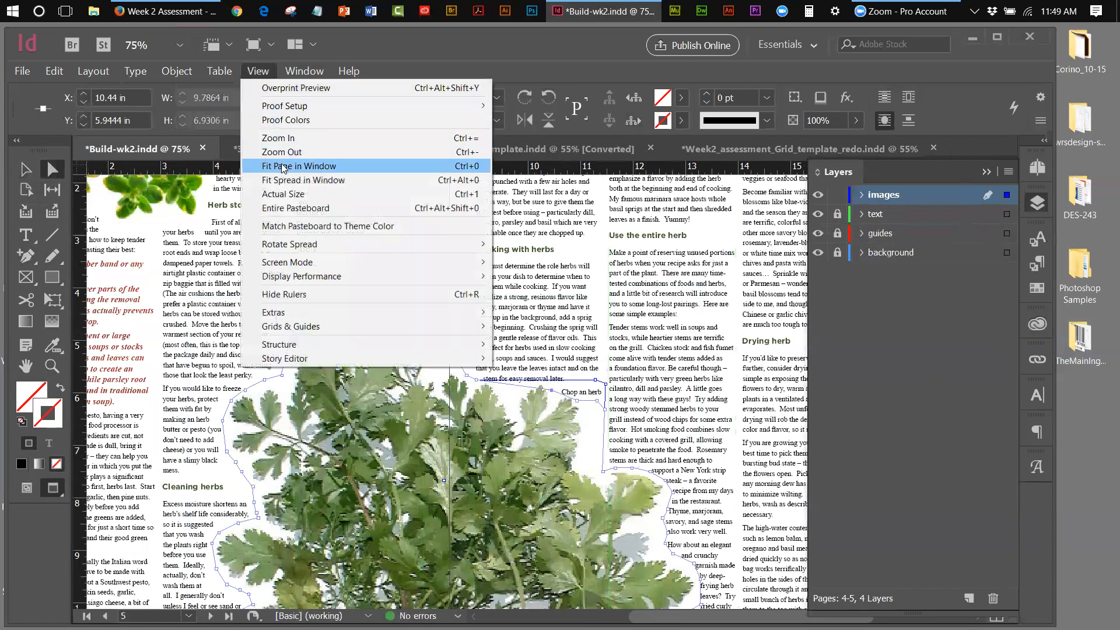
# Fit the page, nudge the parsley's wrap points up twice with the arrow key, then deselect
pyautogui.click(286, 180)
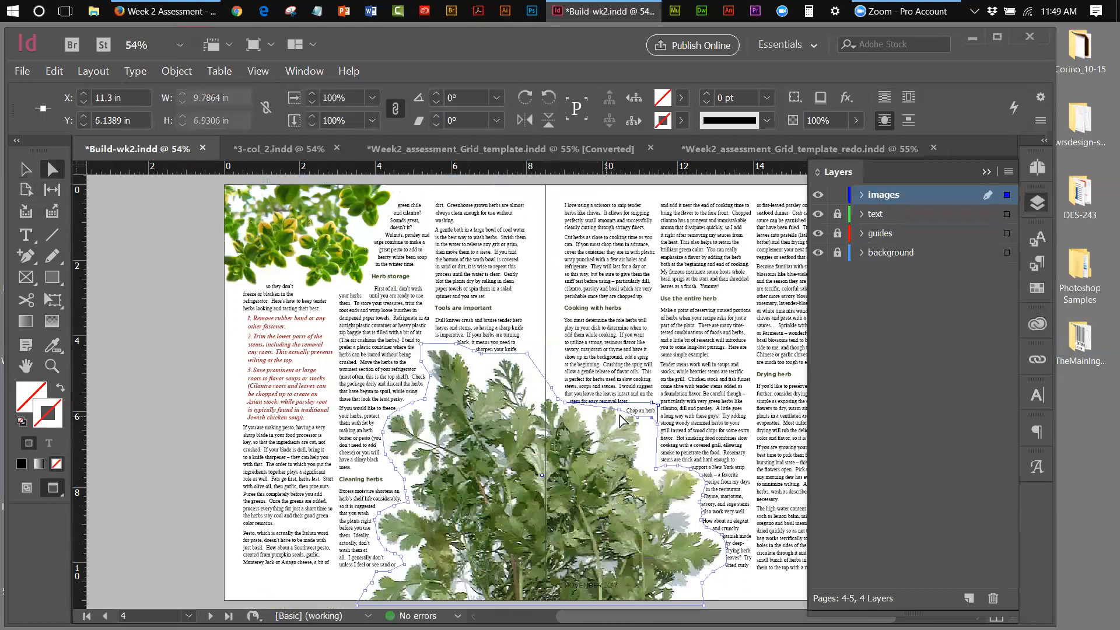
pyautogui.click(642, 421)
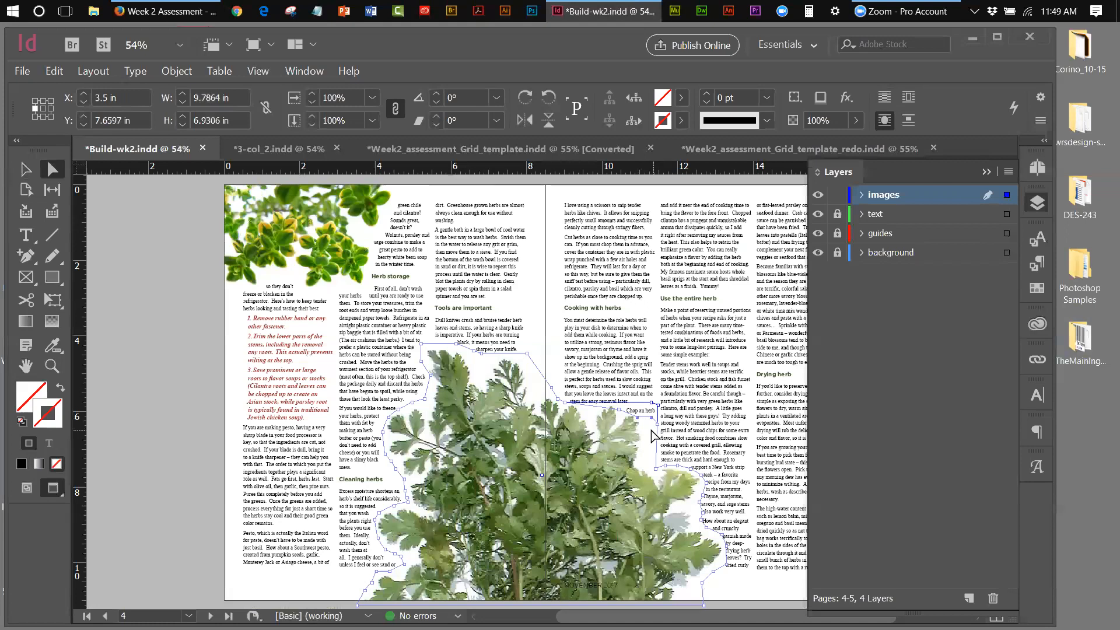
pyautogui.press('Up')
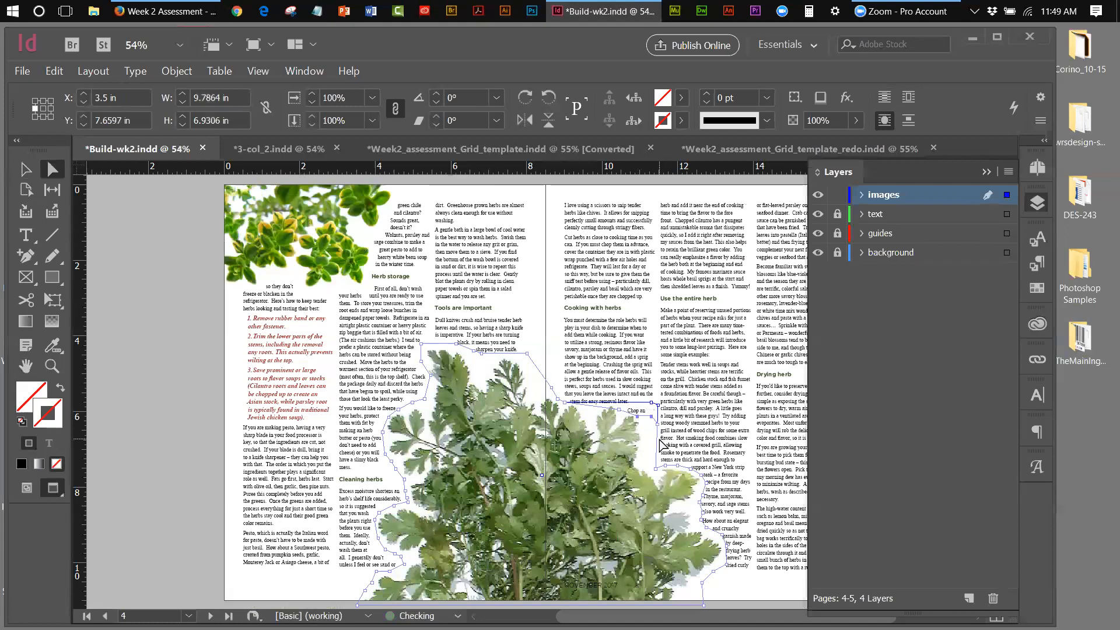
pyautogui.press('Up')
pyautogui.press('Up')
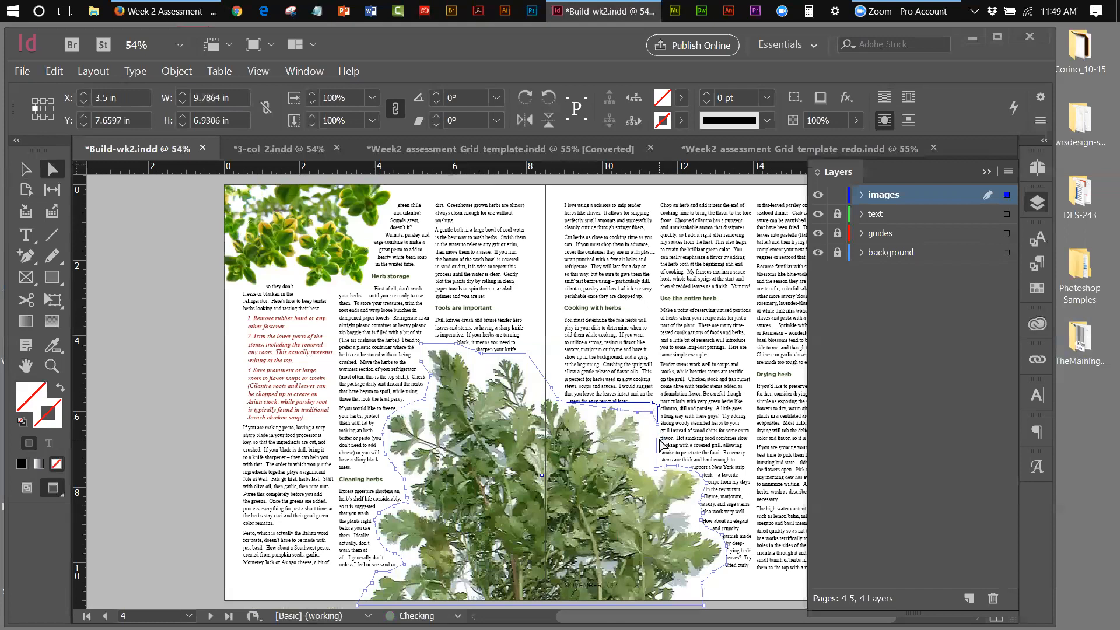
pyautogui.click(26, 169)
pyautogui.click(107, 223)
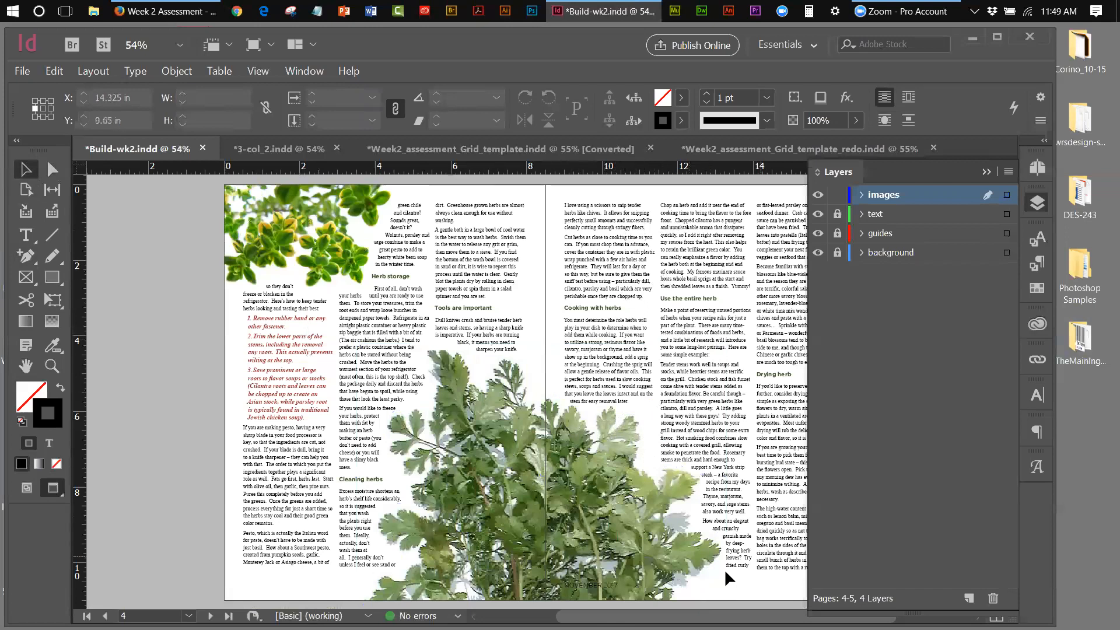
pyautogui.hscroll(5, 732, 578)
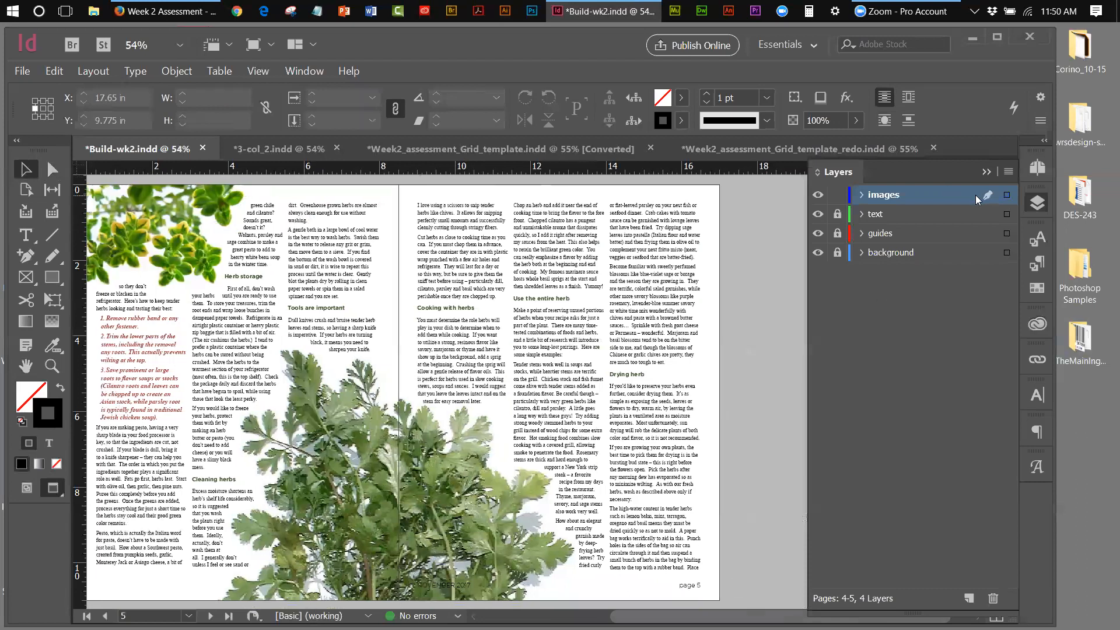
# Jump to spread 6-7 through the Pages panel
pyautogui.click(989, 171)
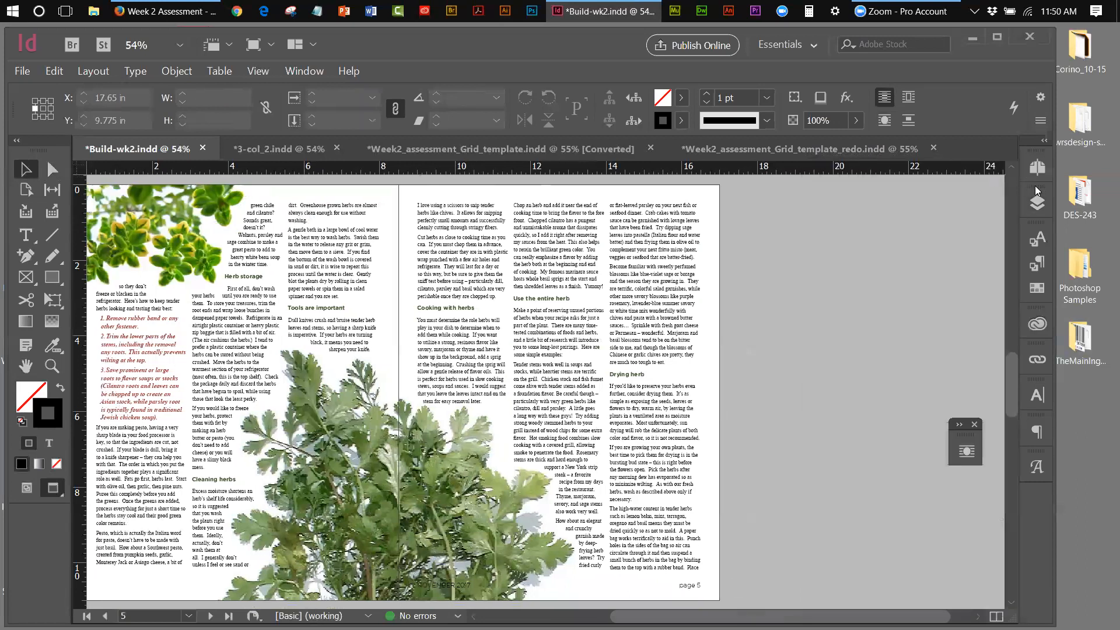
pyautogui.click(1039, 169)
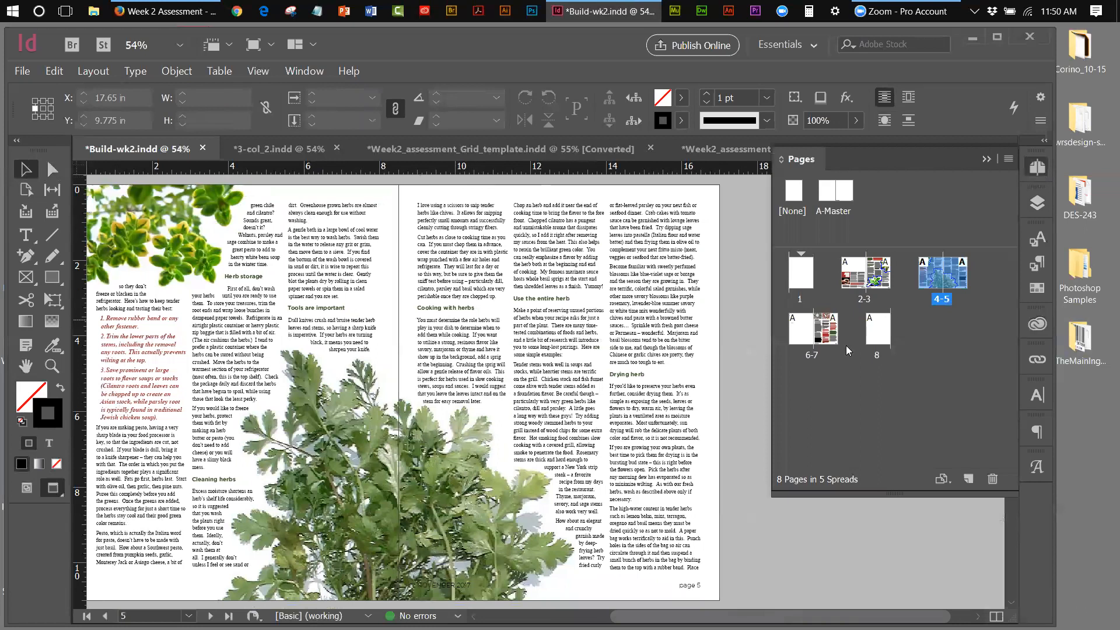
pyautogui.doubleClick(806, 340)
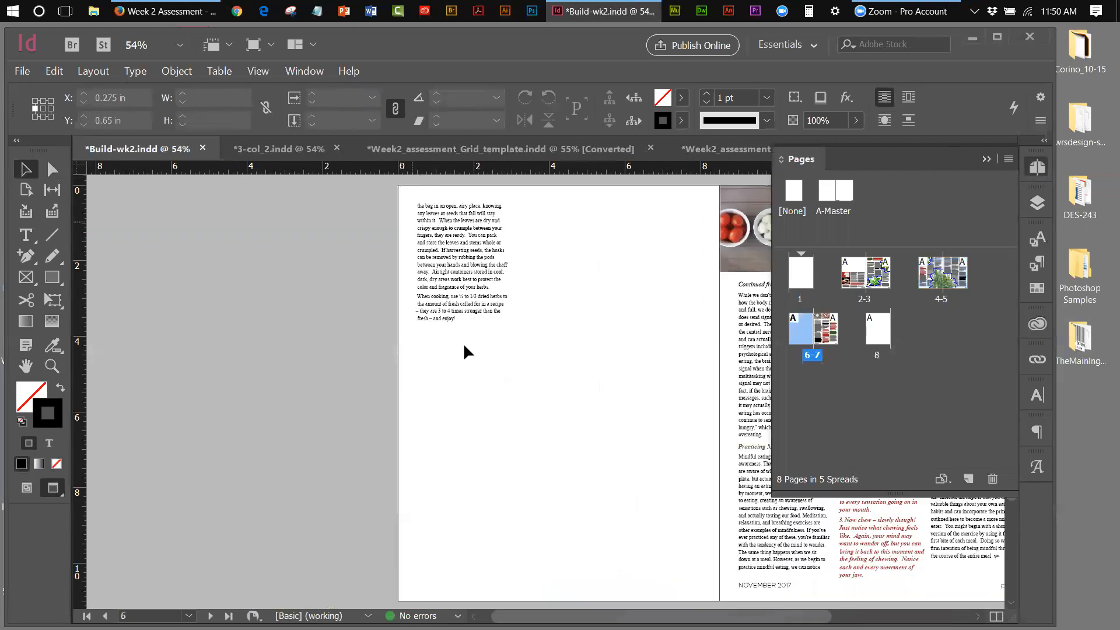
pyautogui.click(987, 158)
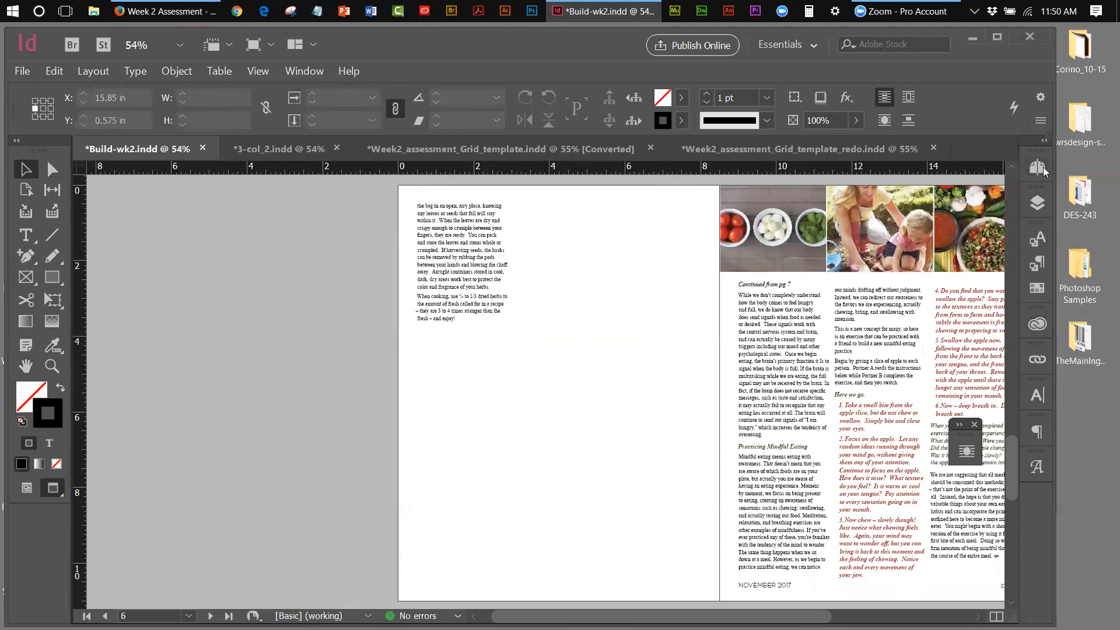
# Unlock the text, guides and images layers in the Layers panel
pyautogui.click(1038, 203)
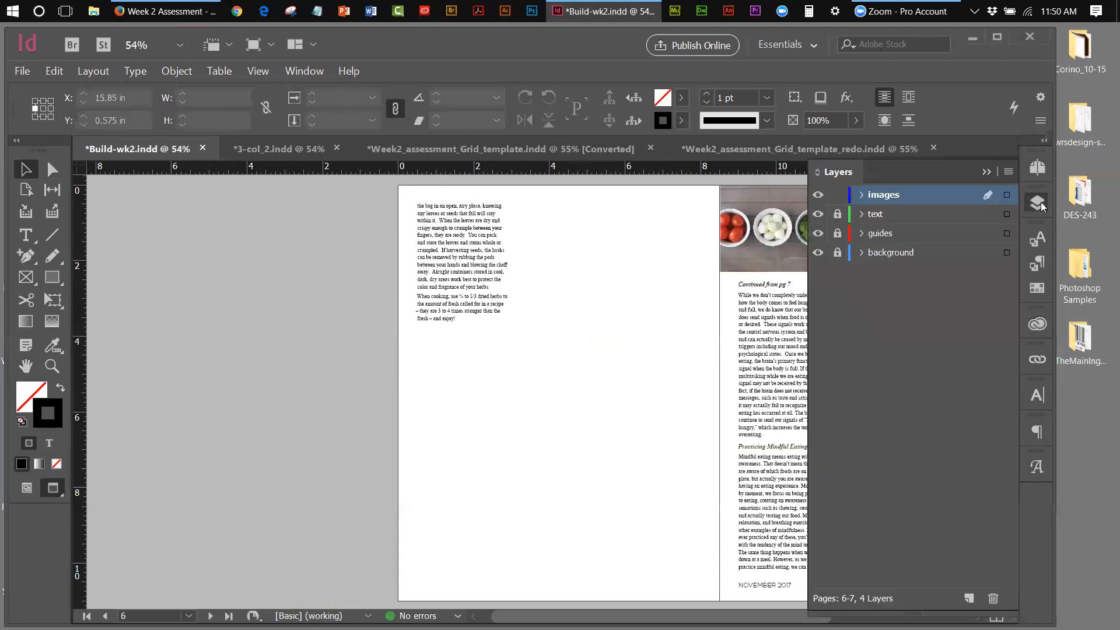
pyautogui.click(838, 214)
pyautogui.click(838, 195)
pyautogui.click(837, 233)
pyautogui.click(838, 197)
pyautogui.click(191, 212)
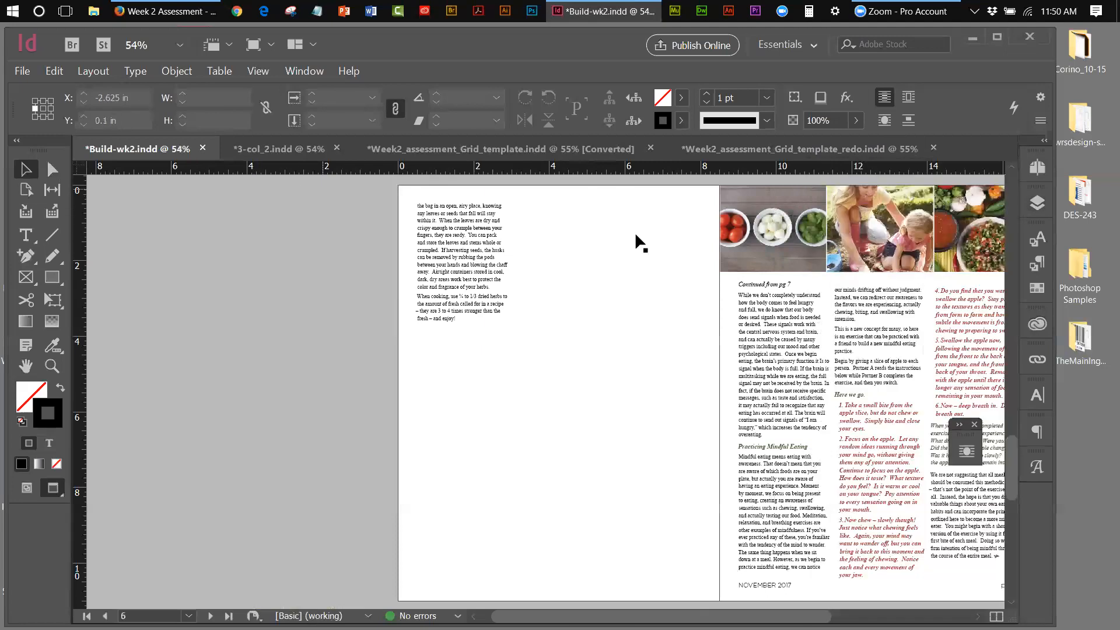
# Return to spread 4-5 and compare it against the 3-col_2 reference document
pyautogui.click(1035, 172)
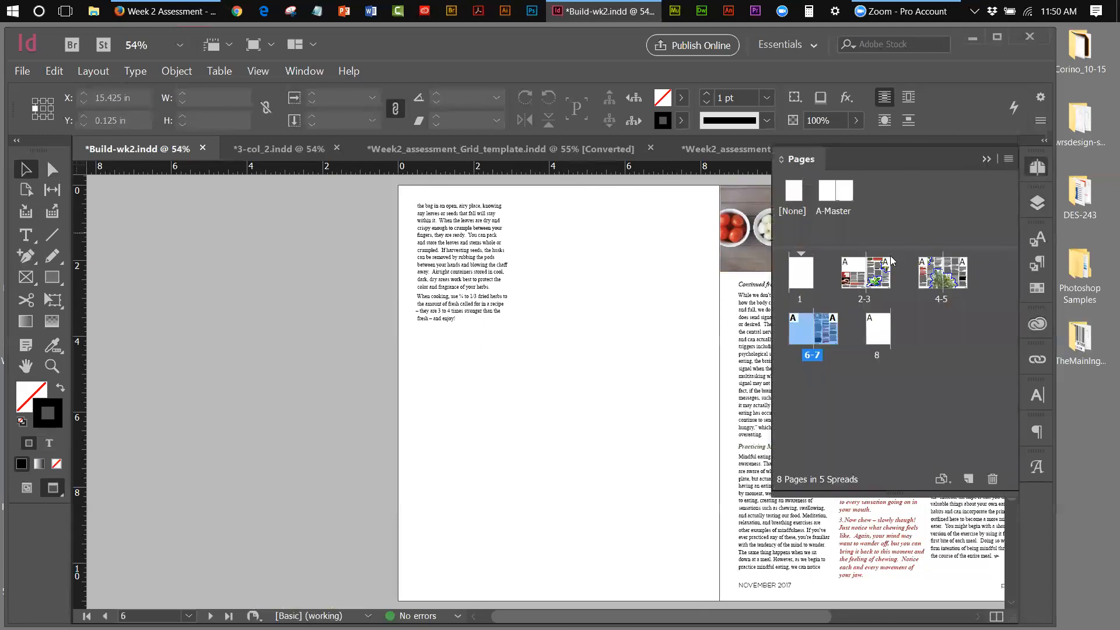
pyautogui.click(945, 304)
pyautogui.doubleClick(945, 303)
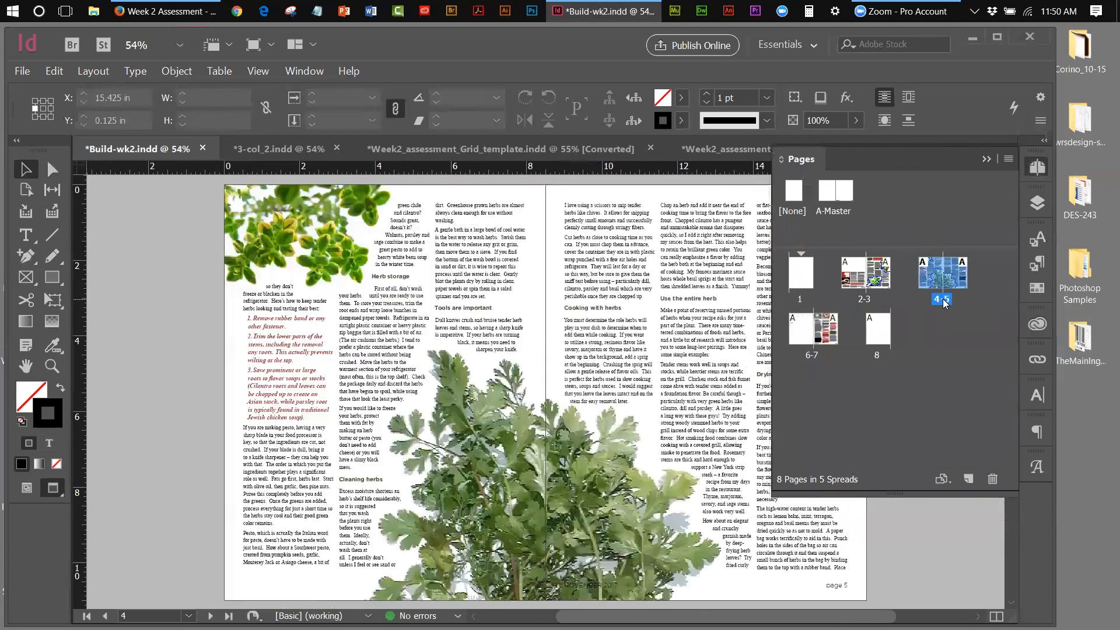
pyautogui.click(987, 160)
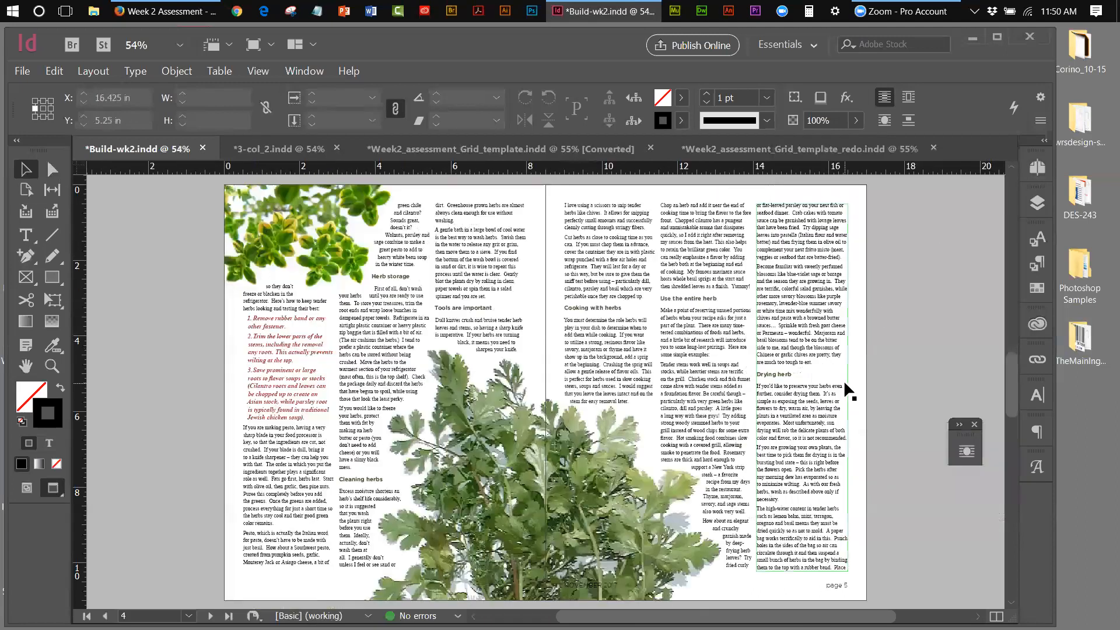
pyautogui.click(285, 149)
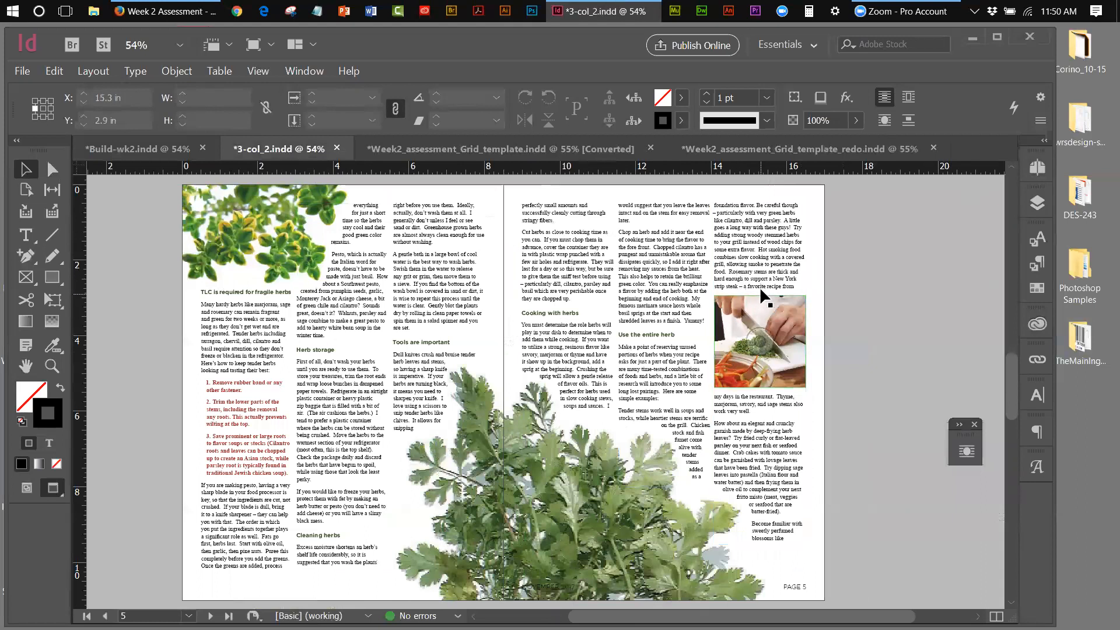
pyautogui.click(138, 149)
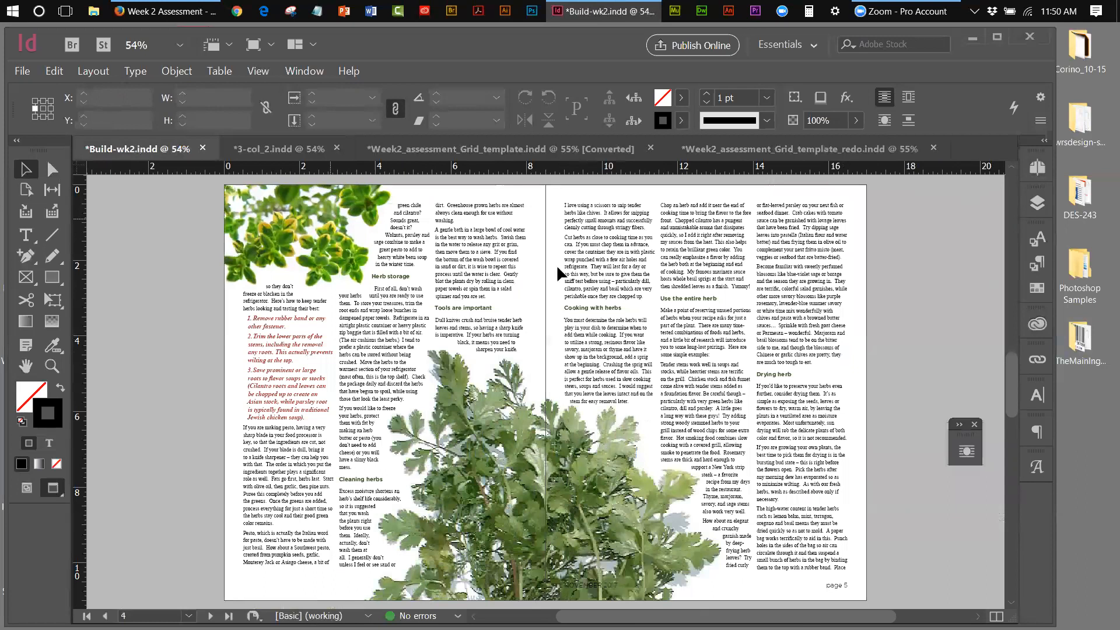
# Zoom to 75% on page 5's third column and scroll up to the page top
pyautogui.press('z')
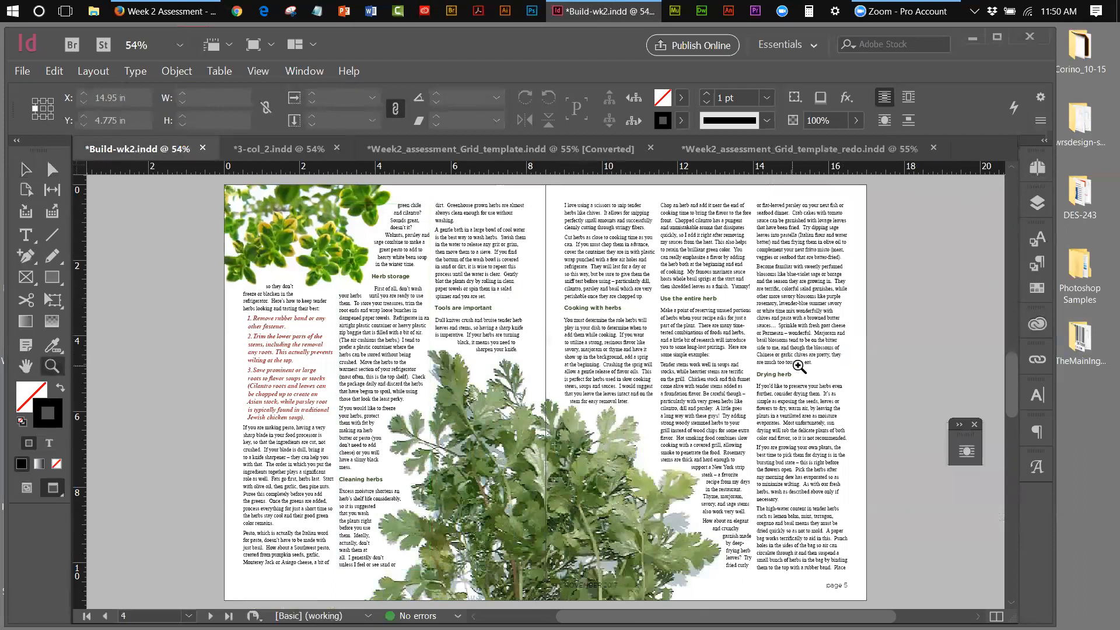
pyautogui.click(824, 362)
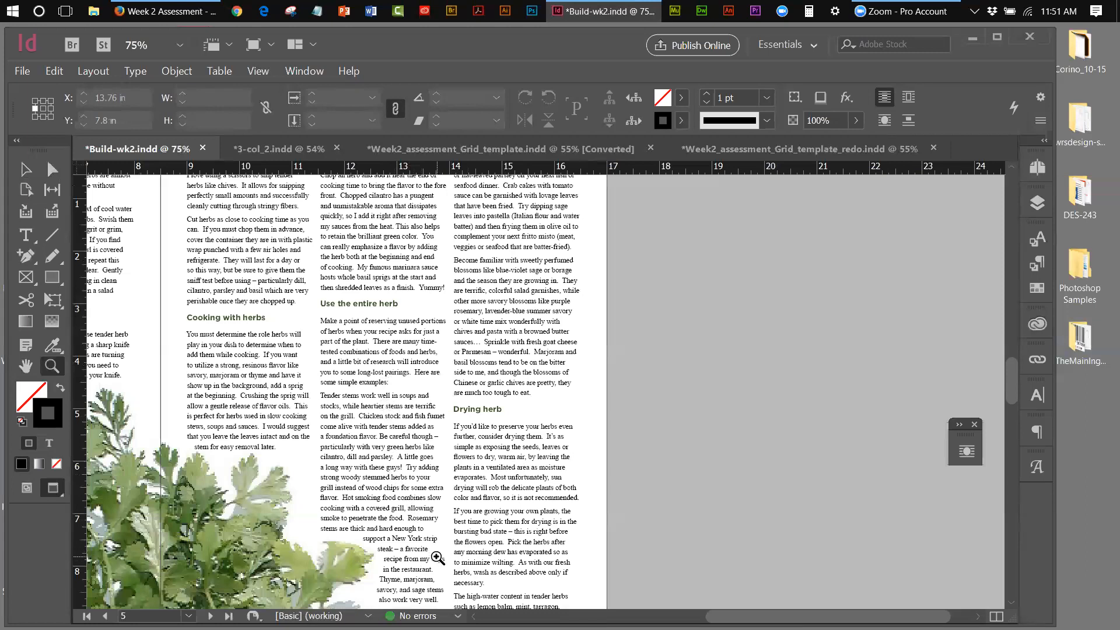
pyautogui.moveTo(1007, 369); pyautogui.dragTo(1006, 357)
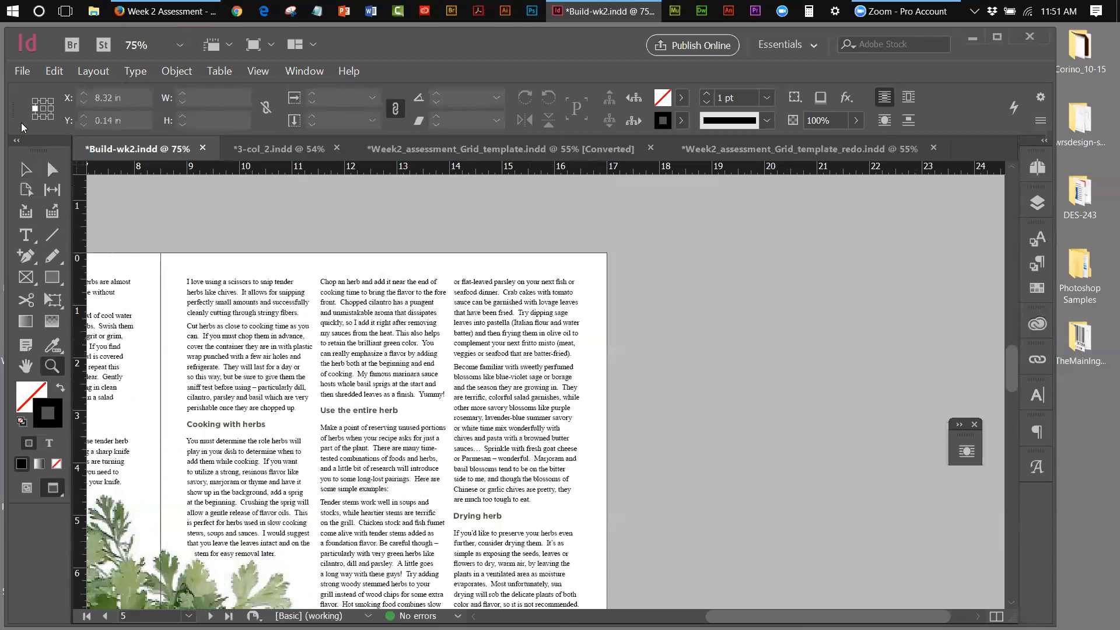
# Place the New York strip steak photo beside the right page
pyautogui.click(21, 71)
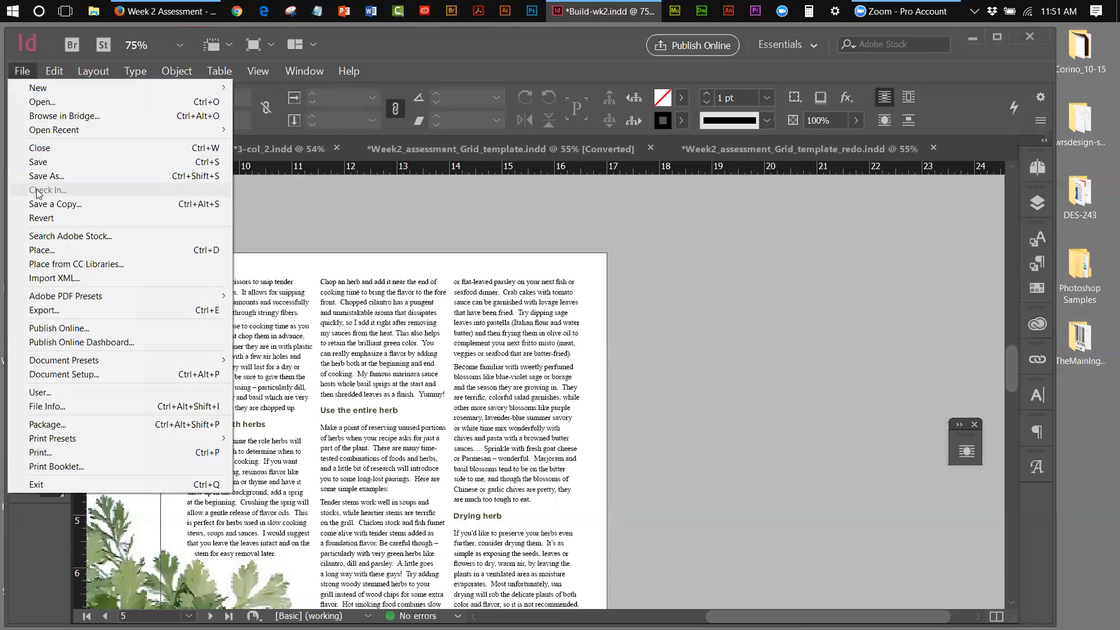
pyautogui.click(41, 250)
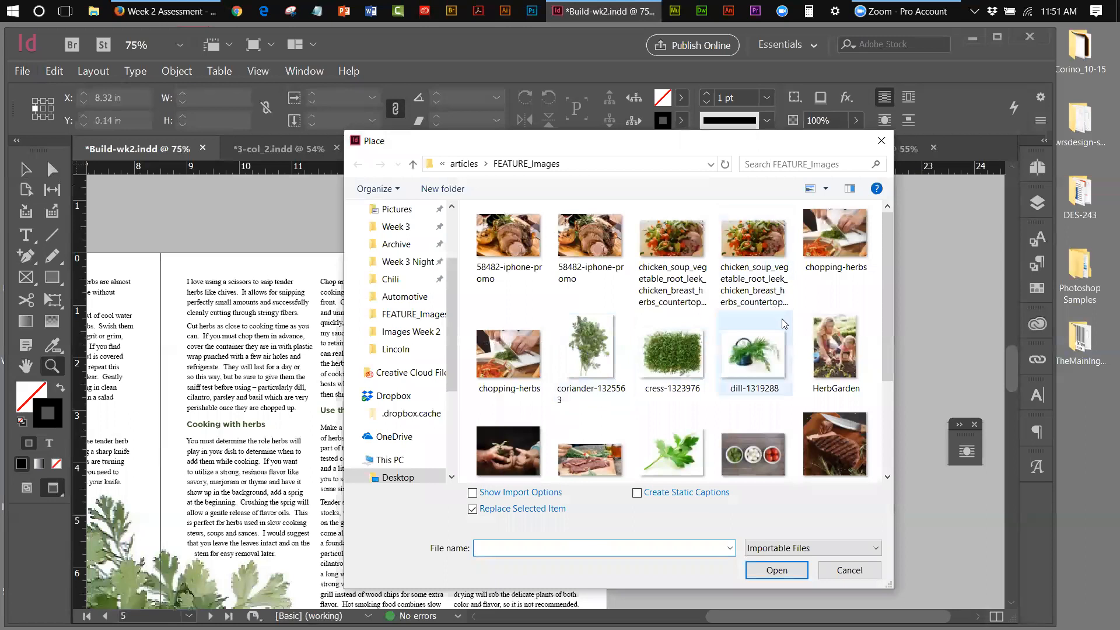
pyautogui.click(862, 448)
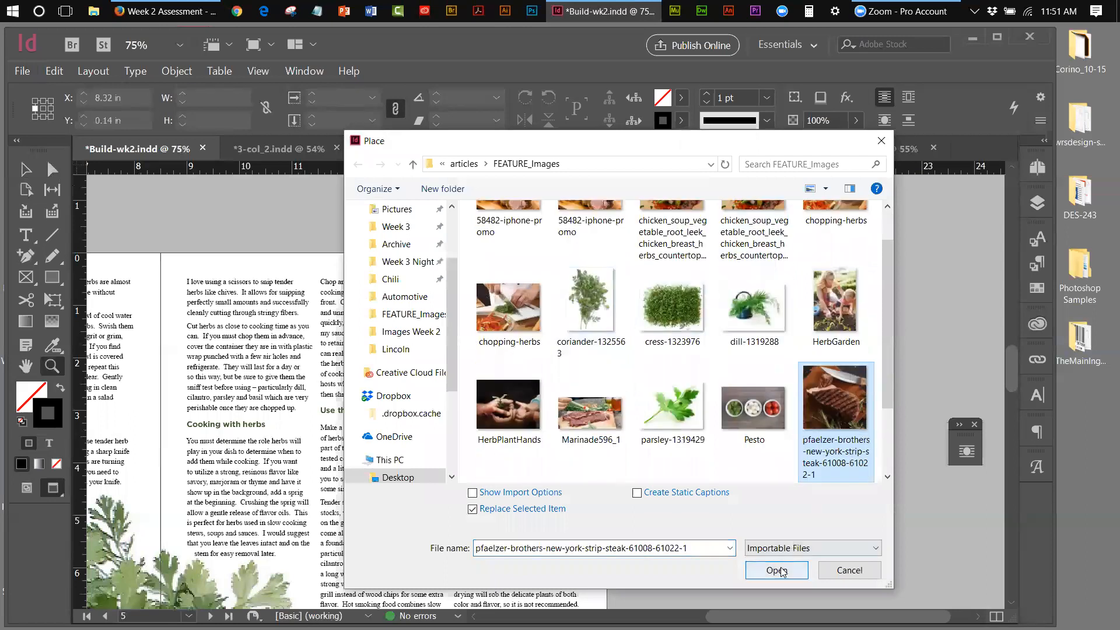
pyautogui.click(783, 571)
pyautogui.click(672, 315)
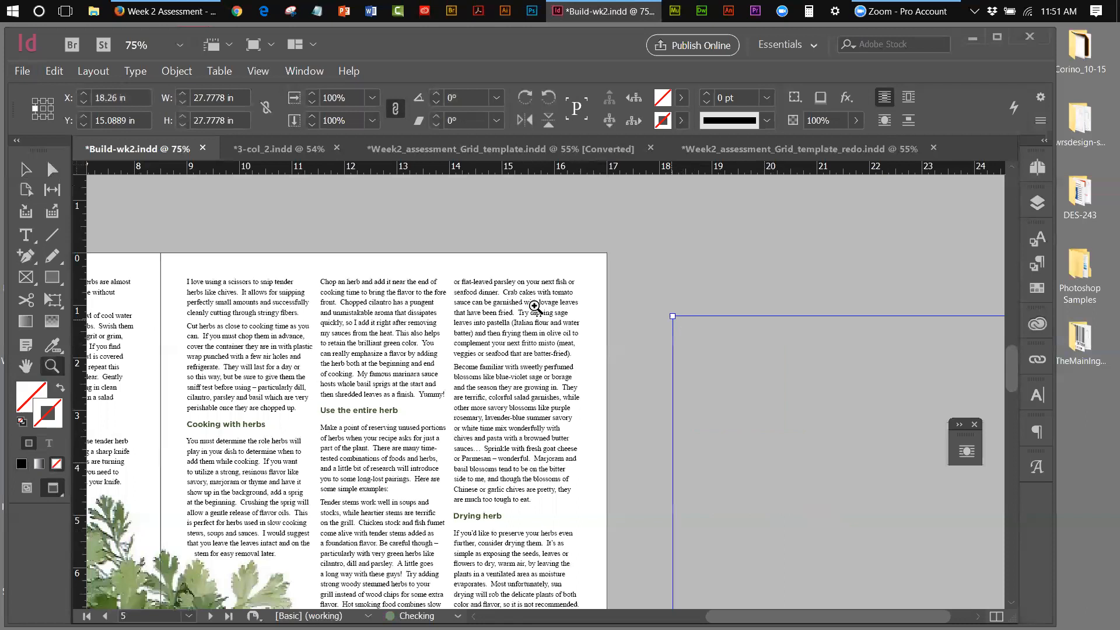
# Resize the steak photo frame to about 2.4 inches square in page 5's last column
pyautogui.click(26, 169)
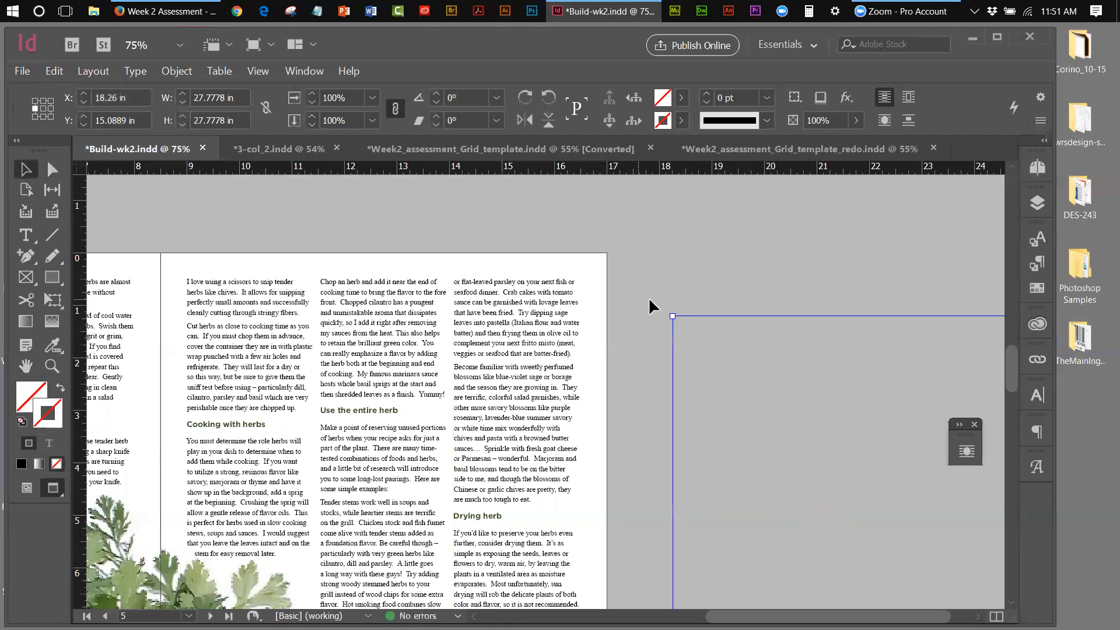
pyautogui.moveTo(671, 317); pyautogui.dragTo(910, 524)
pyautogui.moveTo(807, 493); pyautogui.dragTo(478, 320)
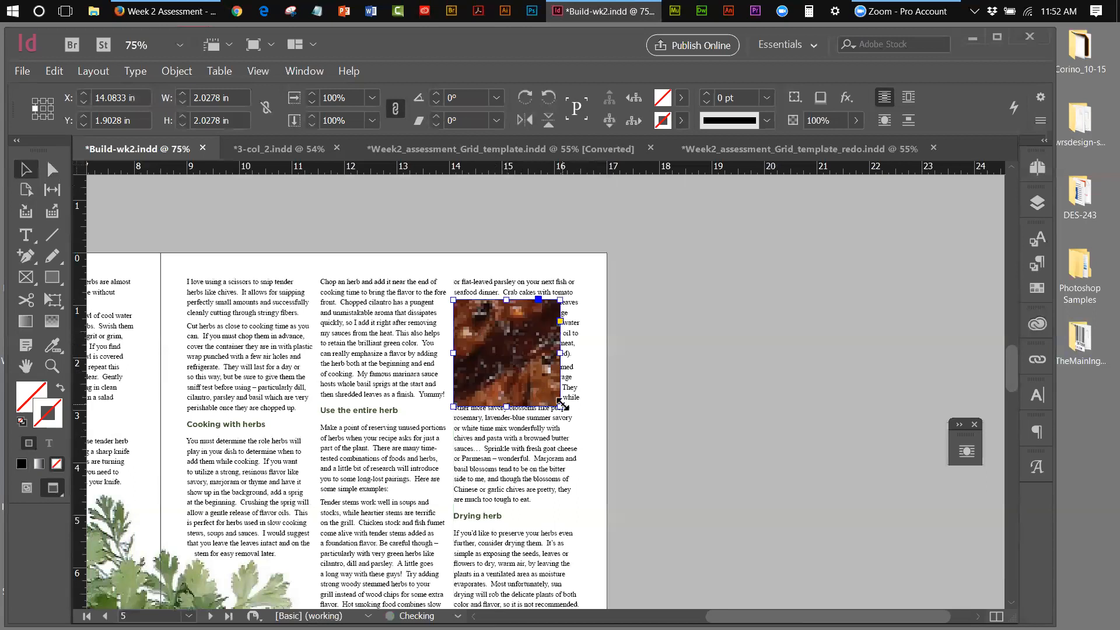
pyautogui.moveTo(559, 406); pyautogui.dragTo(577, 416)
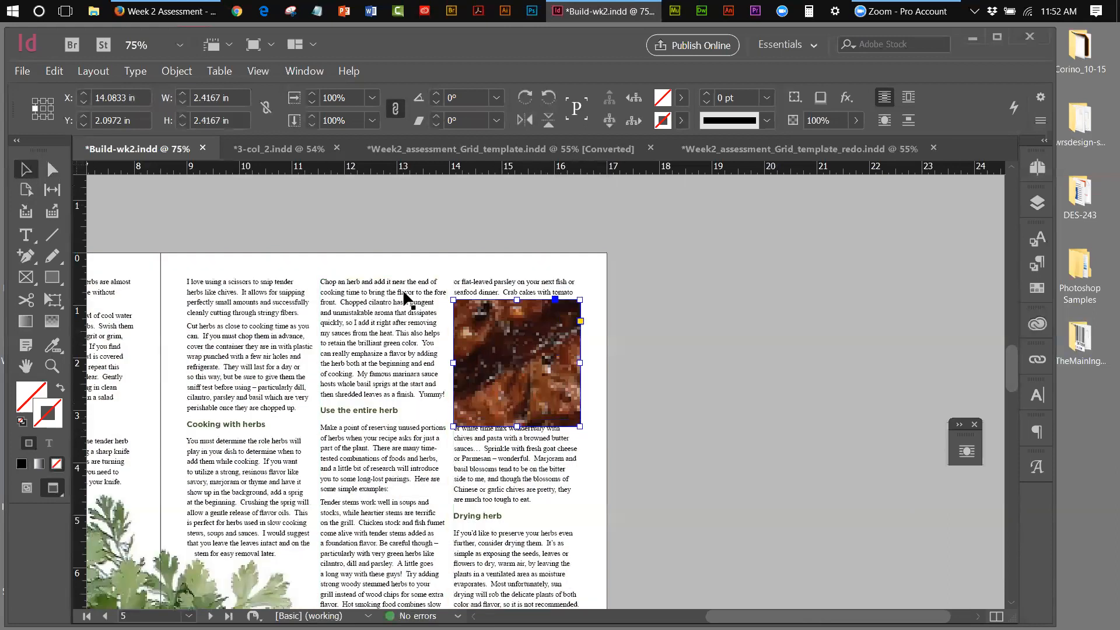
# Fill the steak frame proportionally and wrap the column text around its bounding box
pyautogui.click(186, 71)
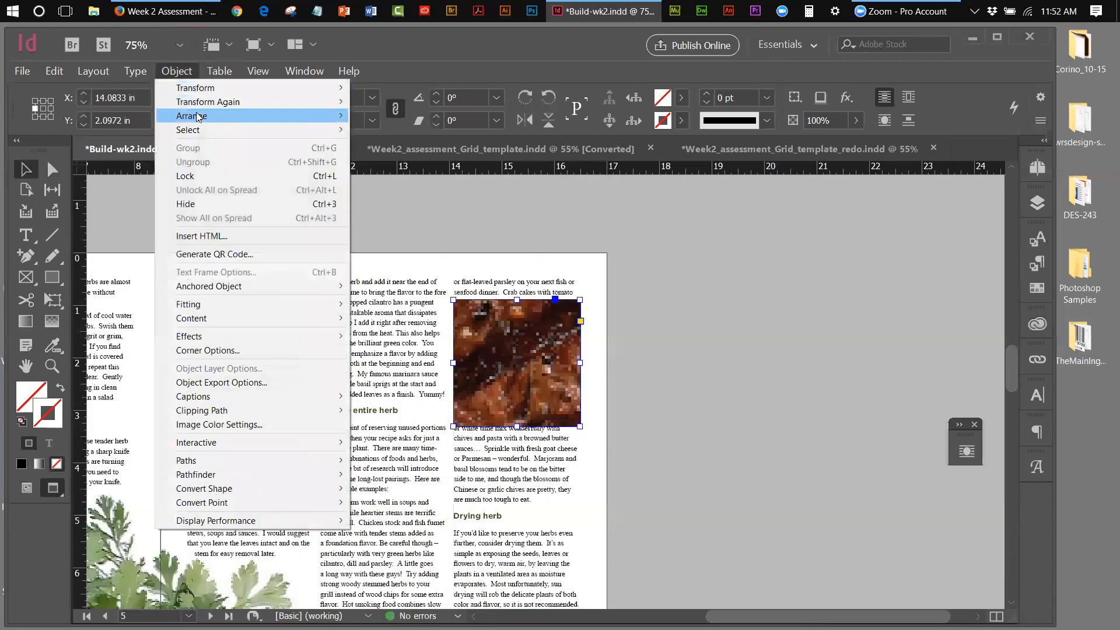
pyautogui.moveTo(209, 307)
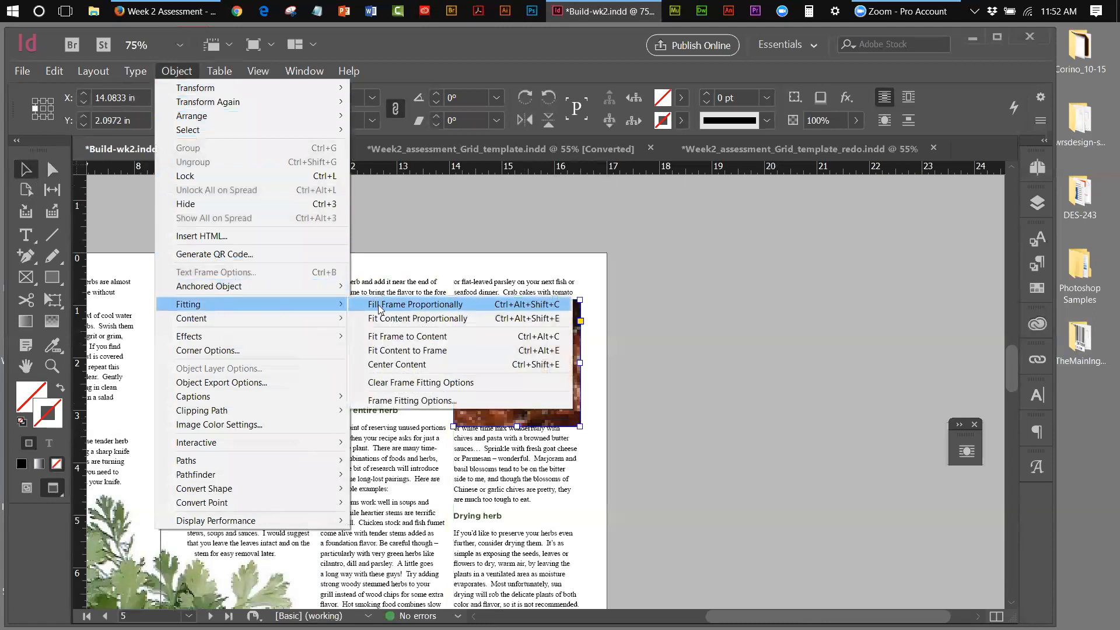
pyautogui.click(382, 313)
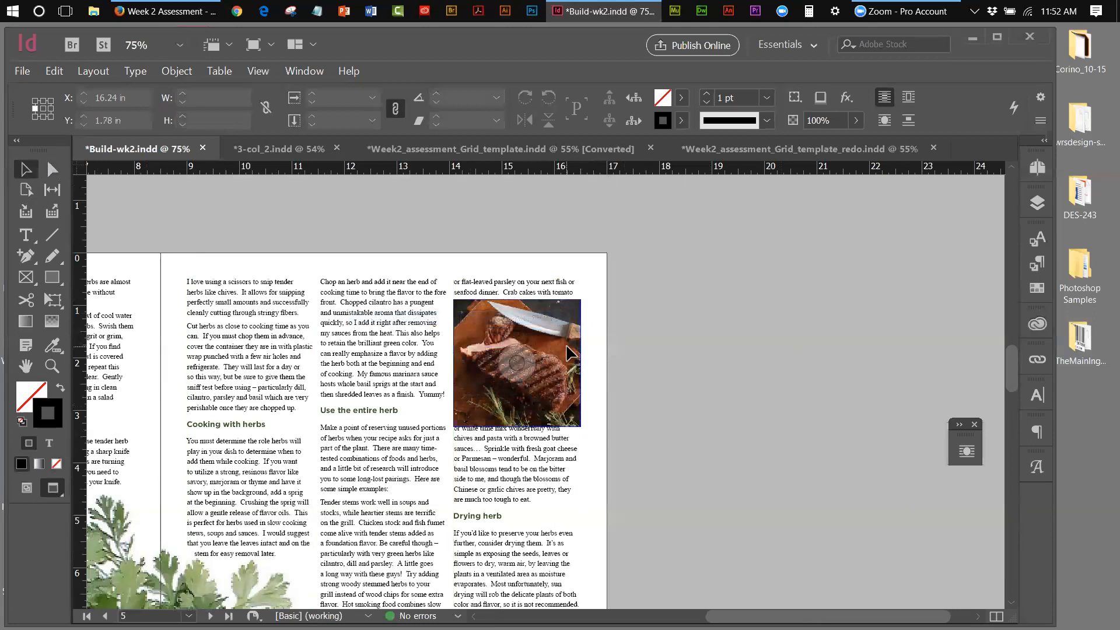
pyautogui.click(909, 100)
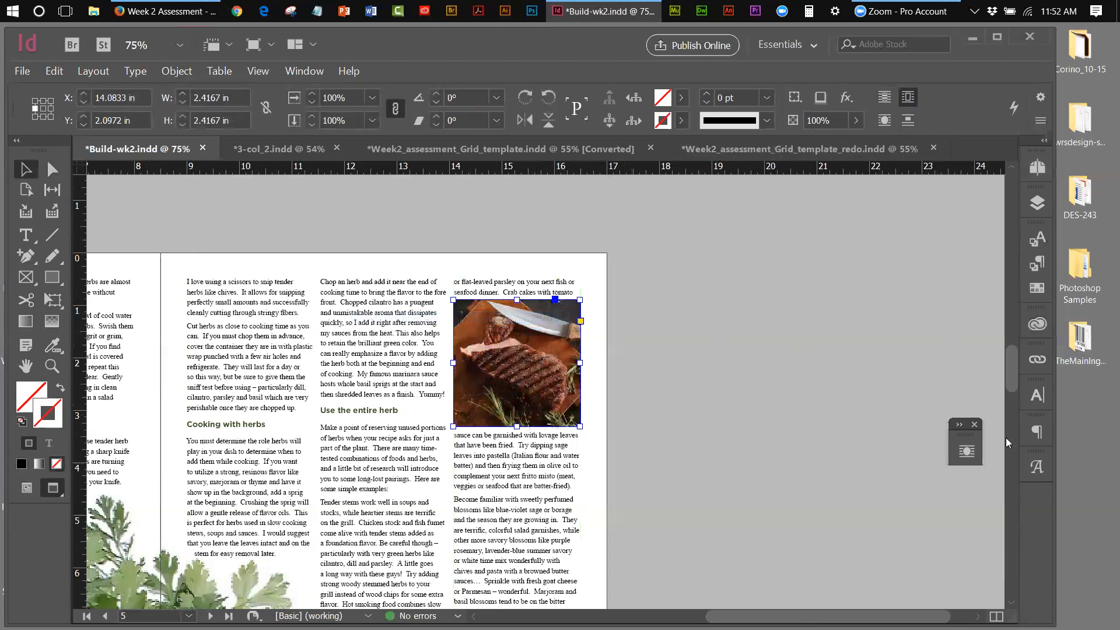
# Raise the steak photo's text wrap top offset to 0.125 in
pyautogui.click(972, 452)
pyautogui.moveTo(793, 380); pyautogui.dragTo(755, 249)
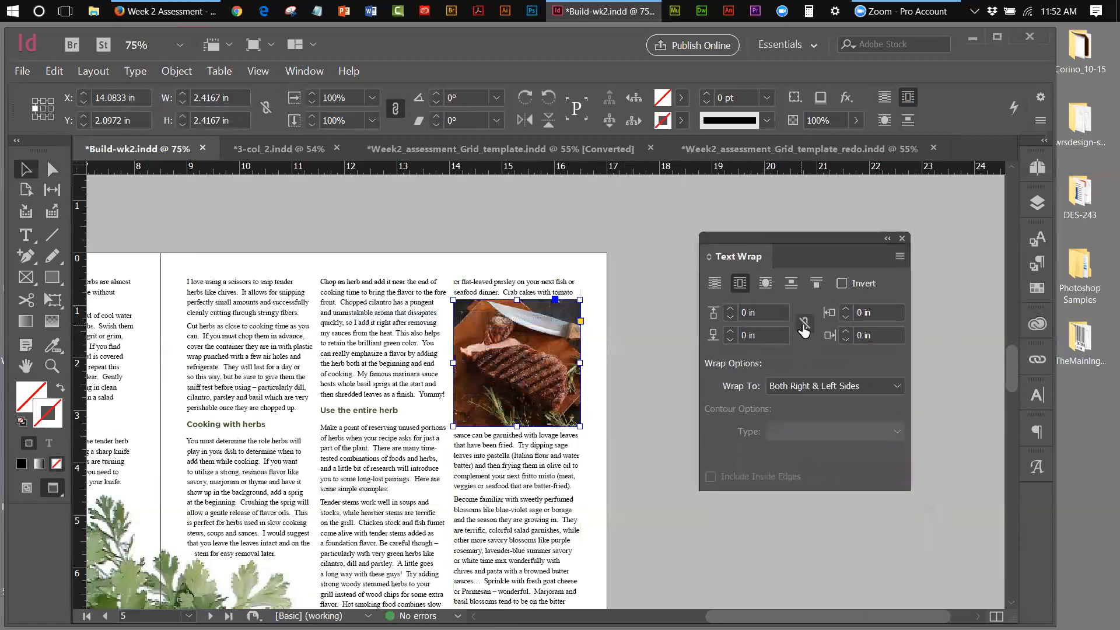
pyautogui.click(730, 309)
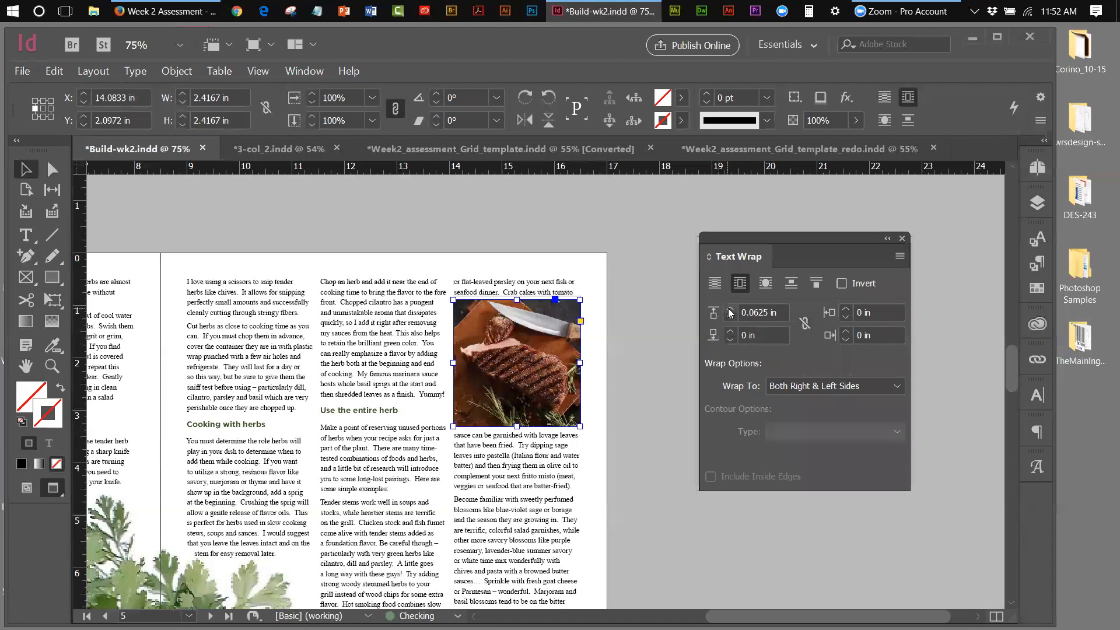
pyautogui.click(730, 309)
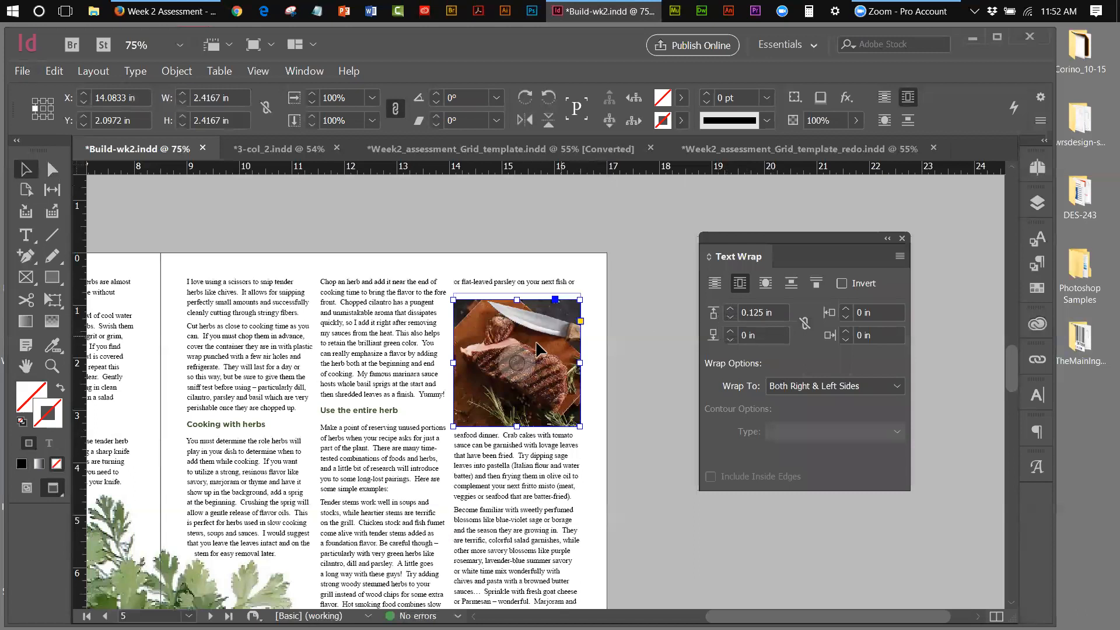
# Nudge the steak photo slightly lower on page 5, then deselect it
pyautogui.press('Down')
pyautogui.press('Down')
pyautogui.press('Down')
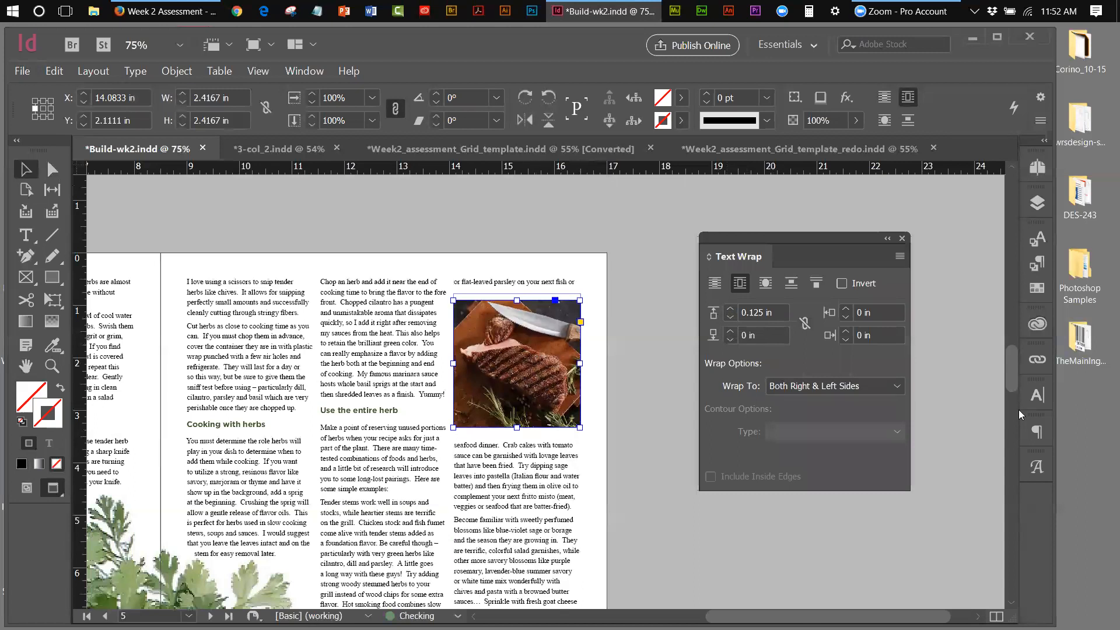
pyautogui.press('Down')
pyautogui.press('Down')
pyautogui.press('Down')
pyautogui.press('Down')
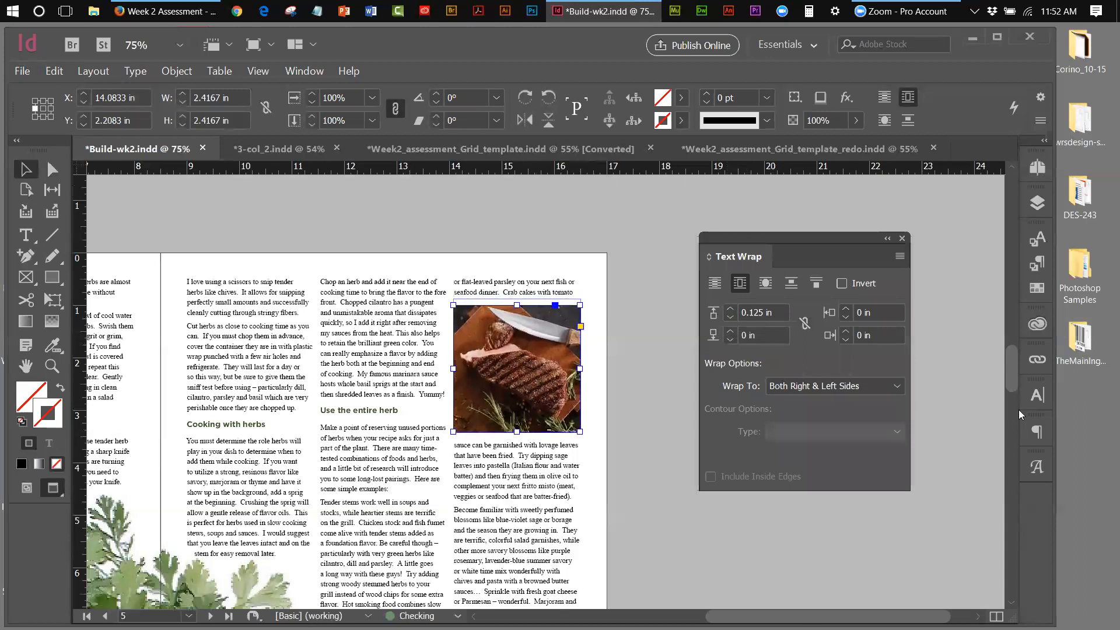
pyautogui.press('Down')
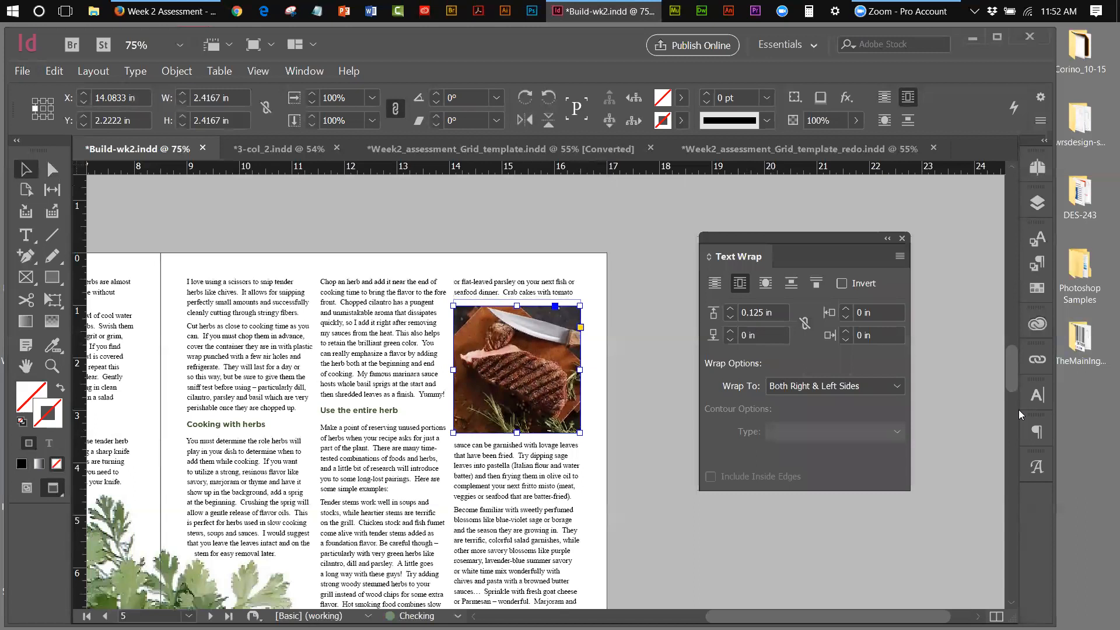
pyautogui.press('Up')
pyautogui.press('Up')
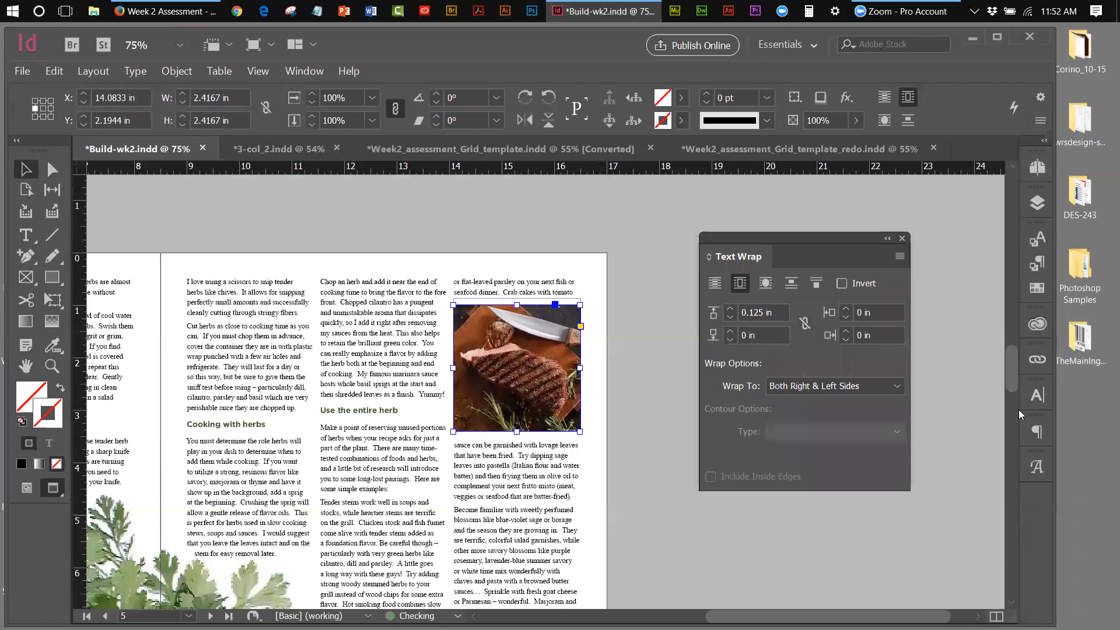
pyautogui.moveTo(799, 241); pyautogui.dragTo(876, 242)
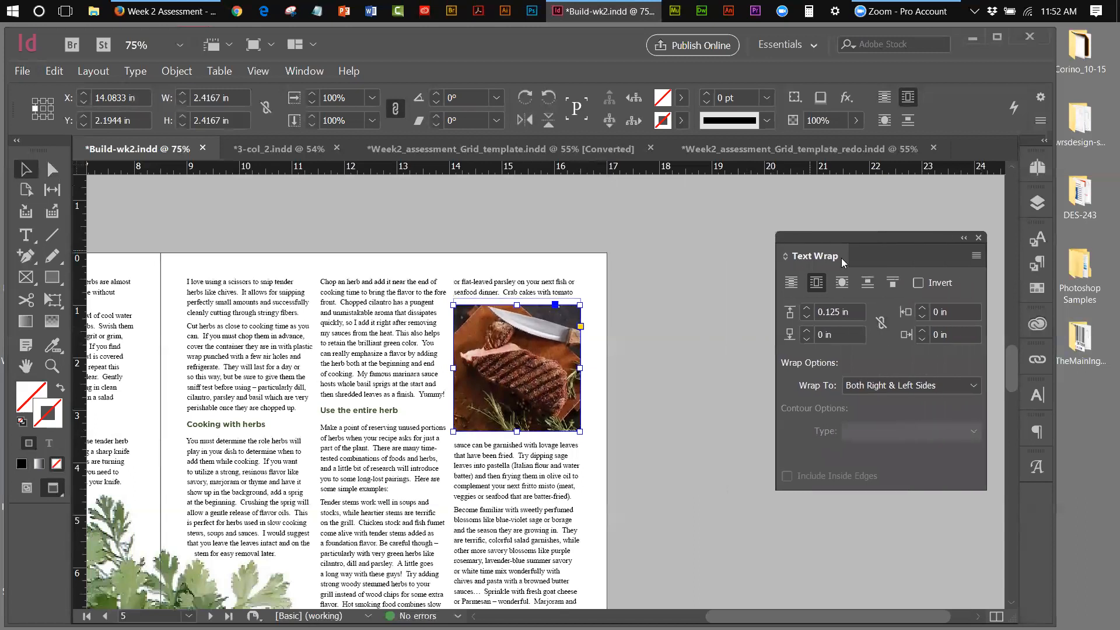
pyautogui.click(744, 345)
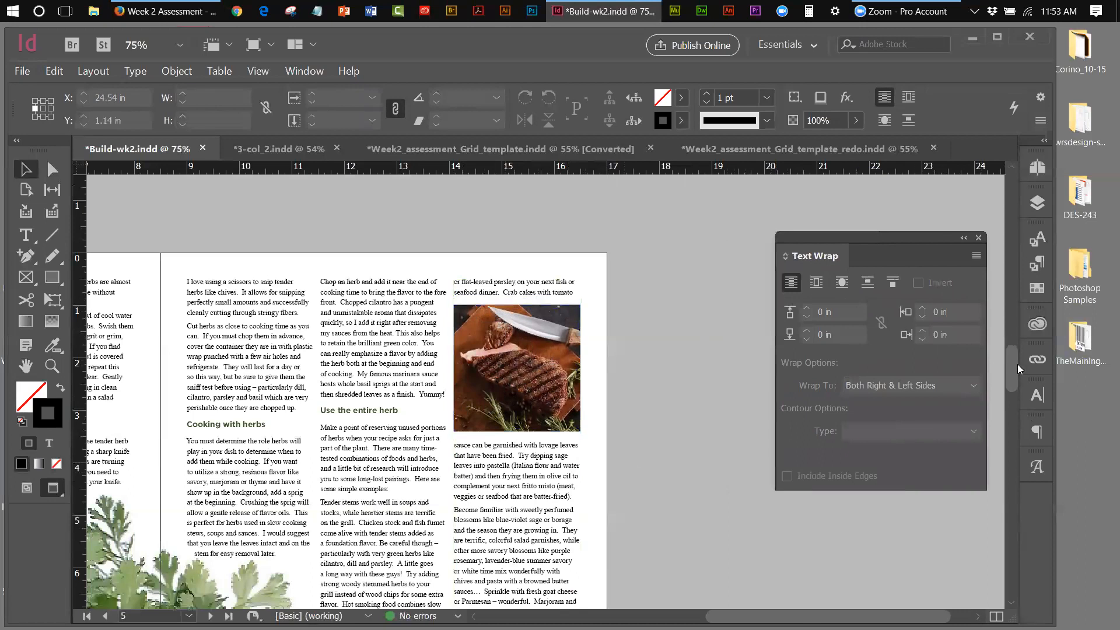
pyautogui.moveTo(1015, 368); pyautogui.dragTo(1015, 387)
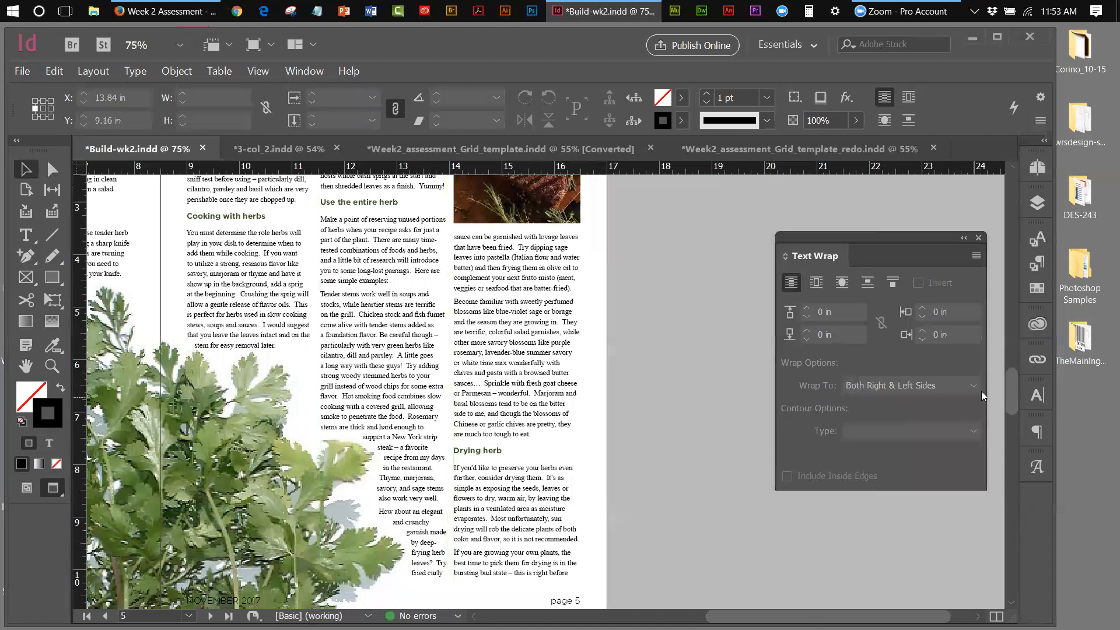
pyautogui.scroll(3, 1012, 379)
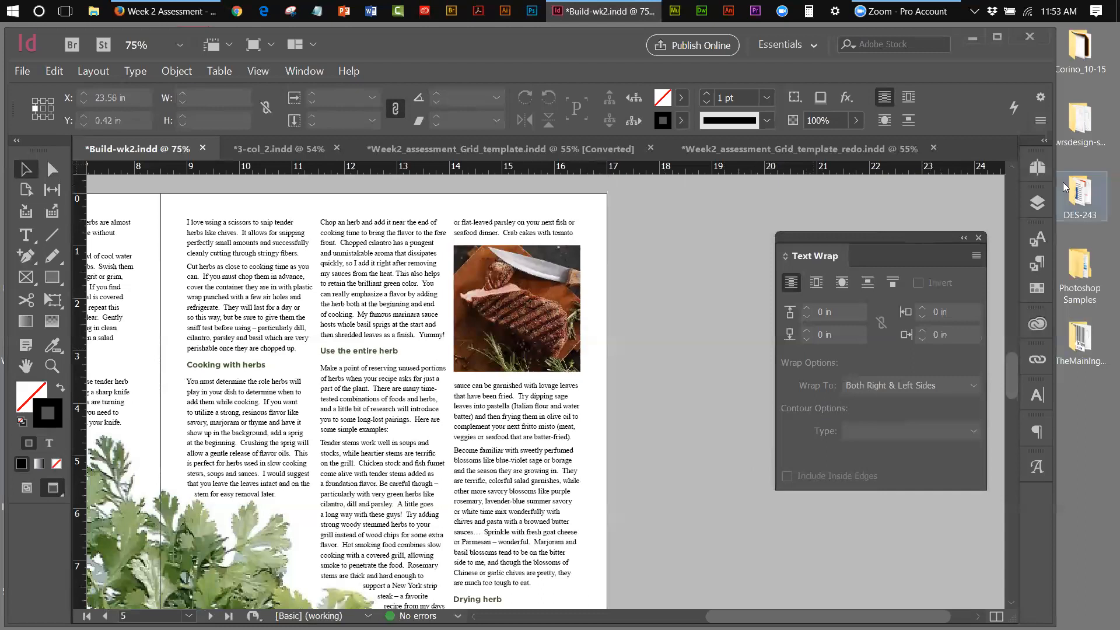
# Go to spread 6-7 and select the left page's text column frame
pyautogui.click(1034, 169)
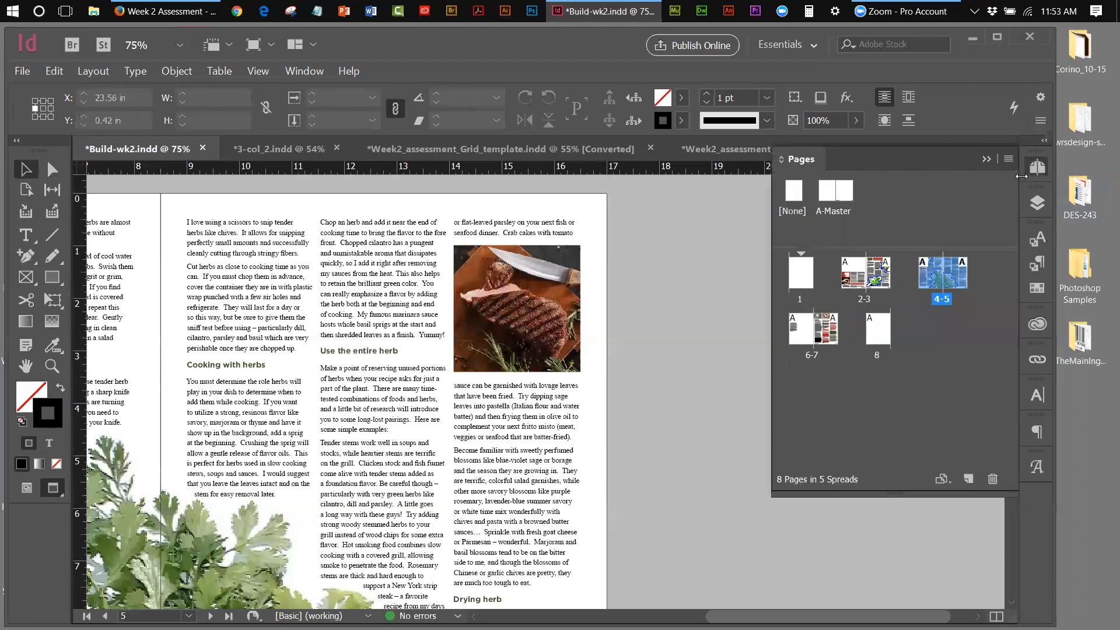
pyautogui.doubleClick(796, 343)
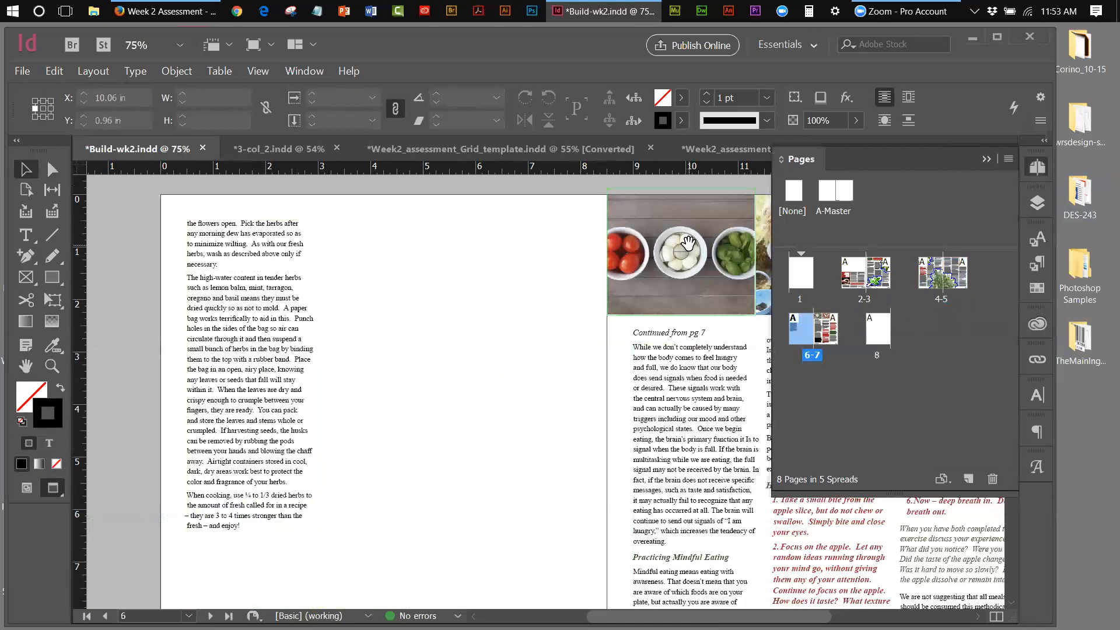
pyautogui.click(985, 159)
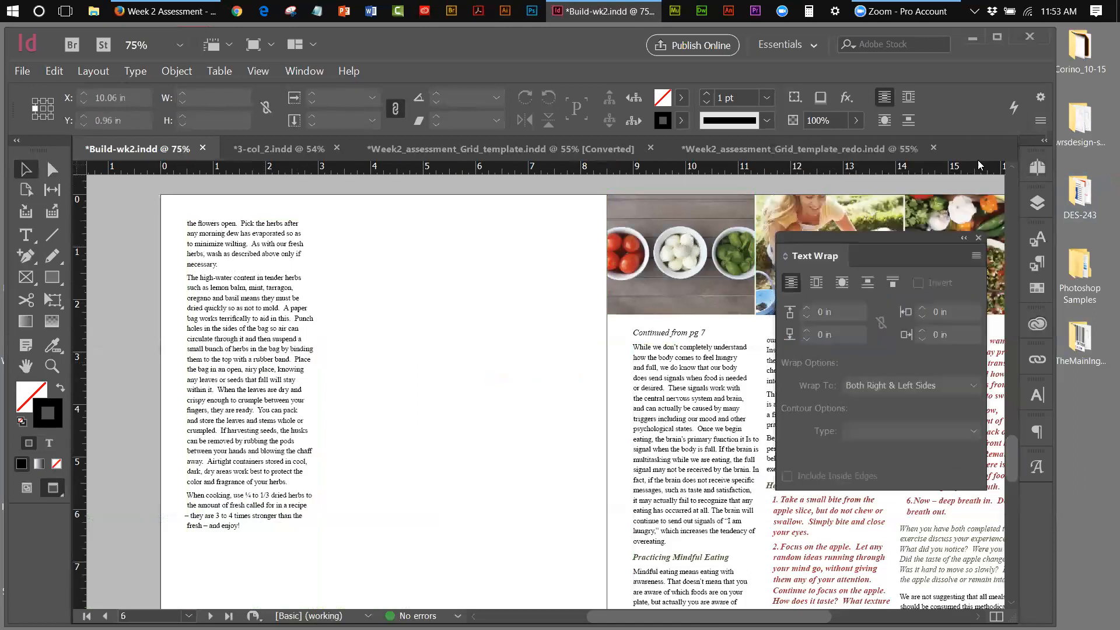
pyautogui.click(274, 240)
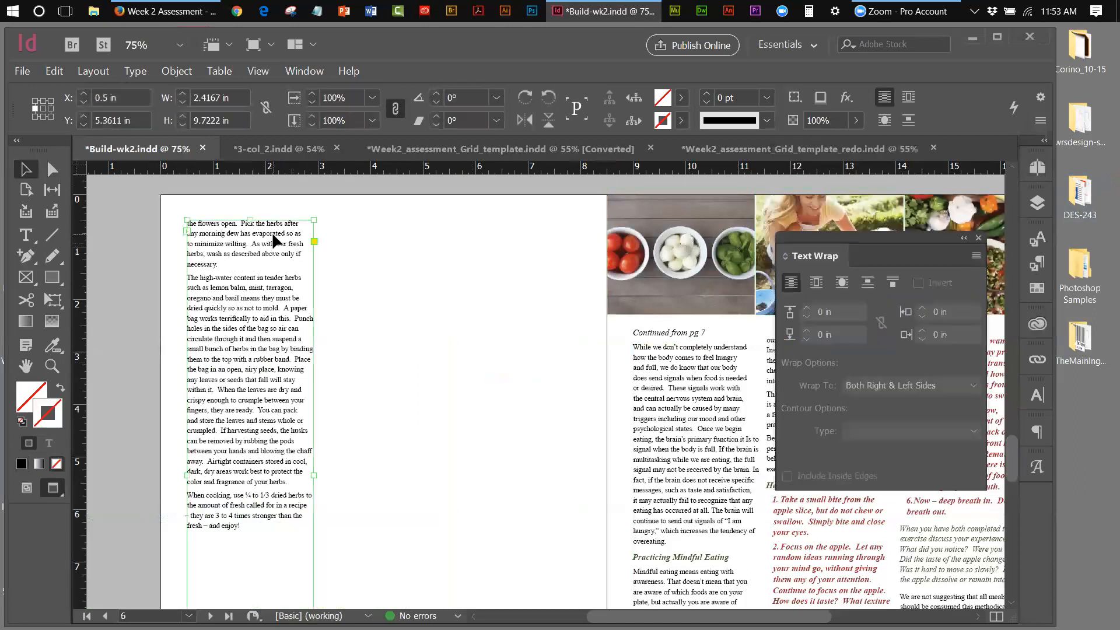
# Switch to Normal screen mode so guides show, then bring 3-col_2.indd to the front
pyautogui.click(263, 74)
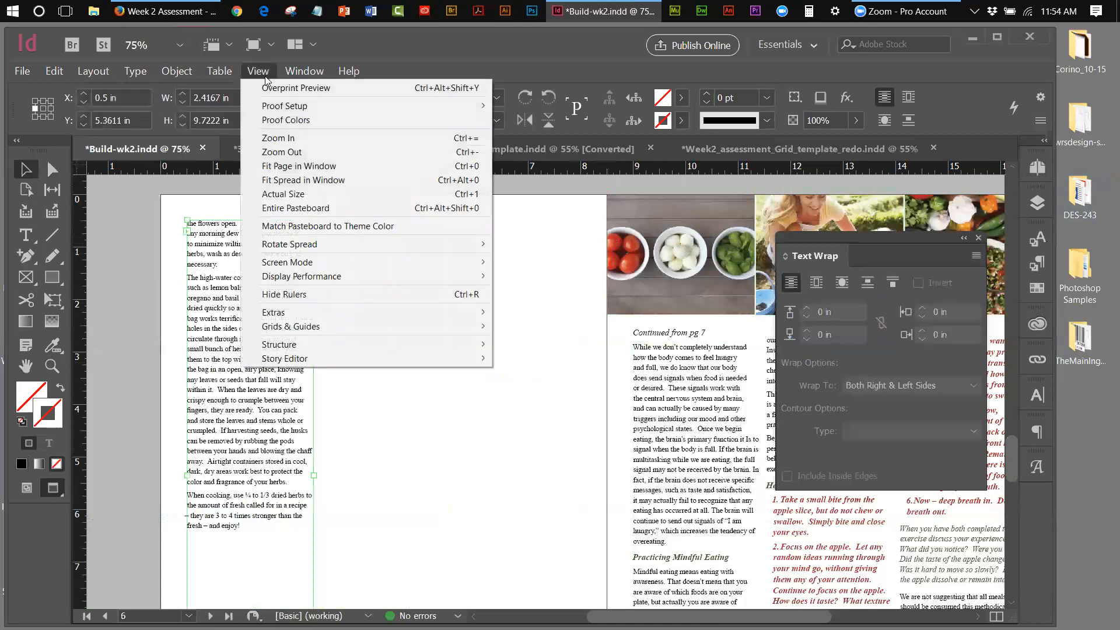
pyautogui.moveTo(443, 264)
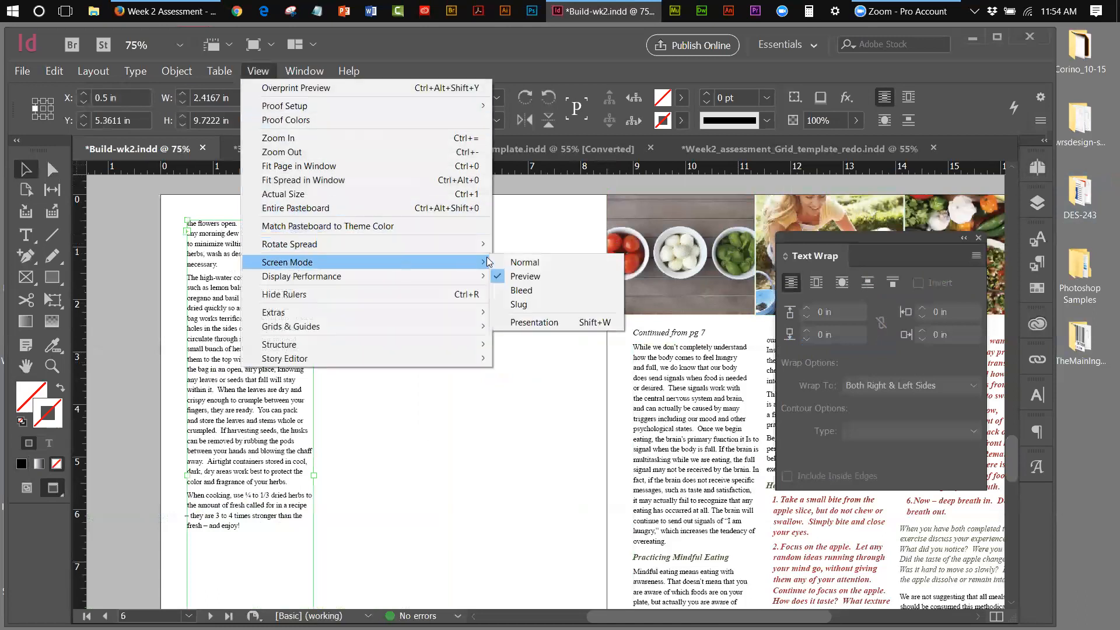
pyautogui.click(517, 262)
pyautogui.click(278, 149)
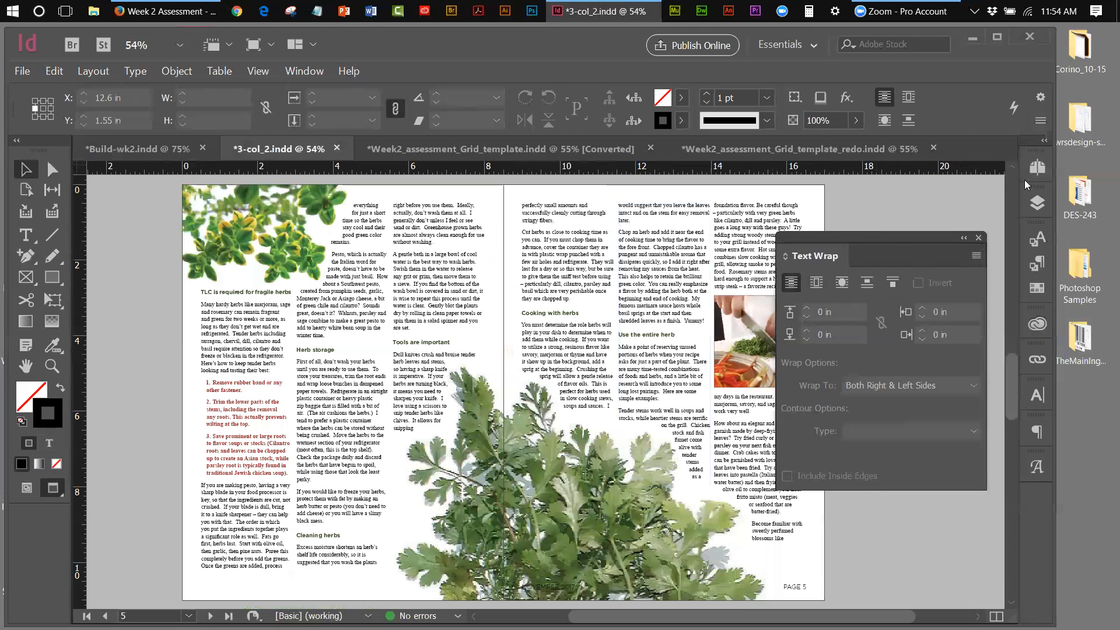
# Jump to spread 6-7 of 3-col_2.indd and select the knife-and-herbs photo frame
pyautogui.click(1037, 168)
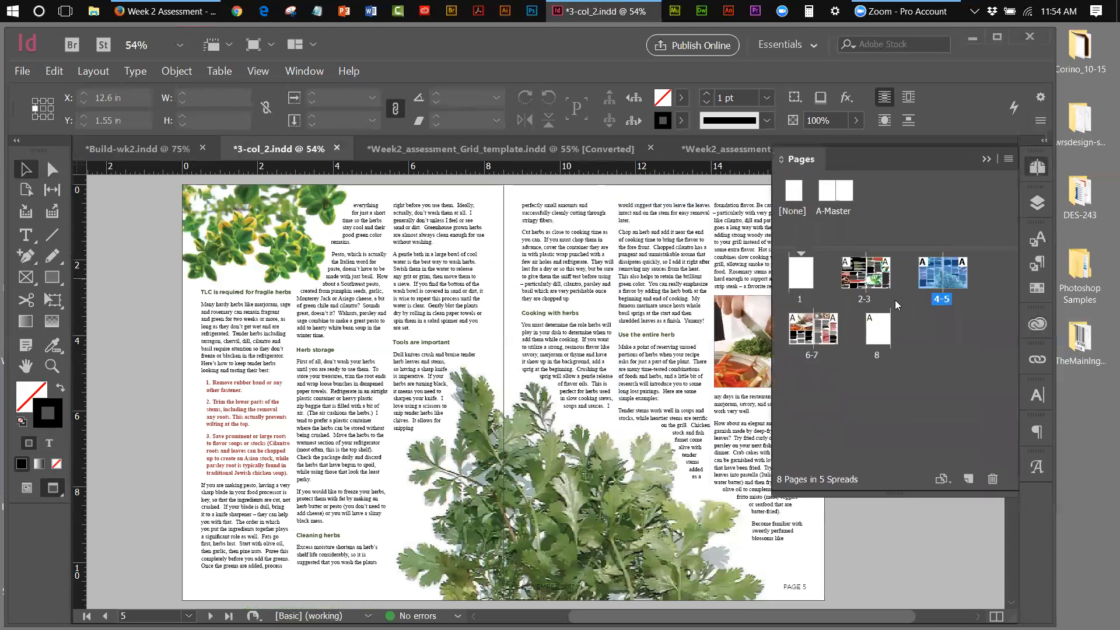
pyautogui.doubleClick(815, 353)
pyautogui.click(588, 247)
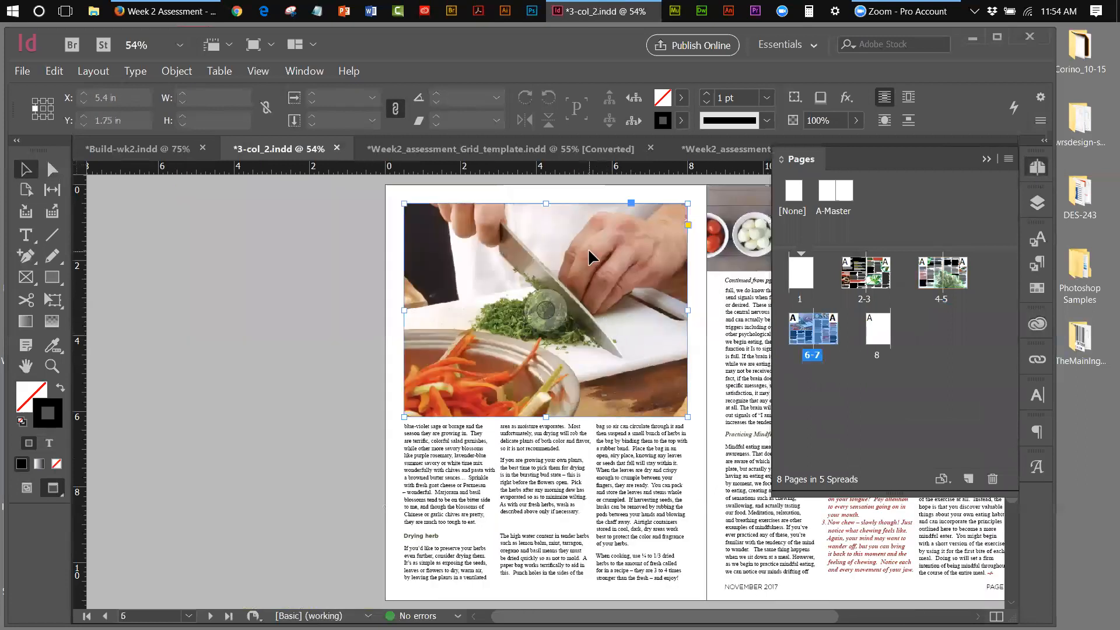
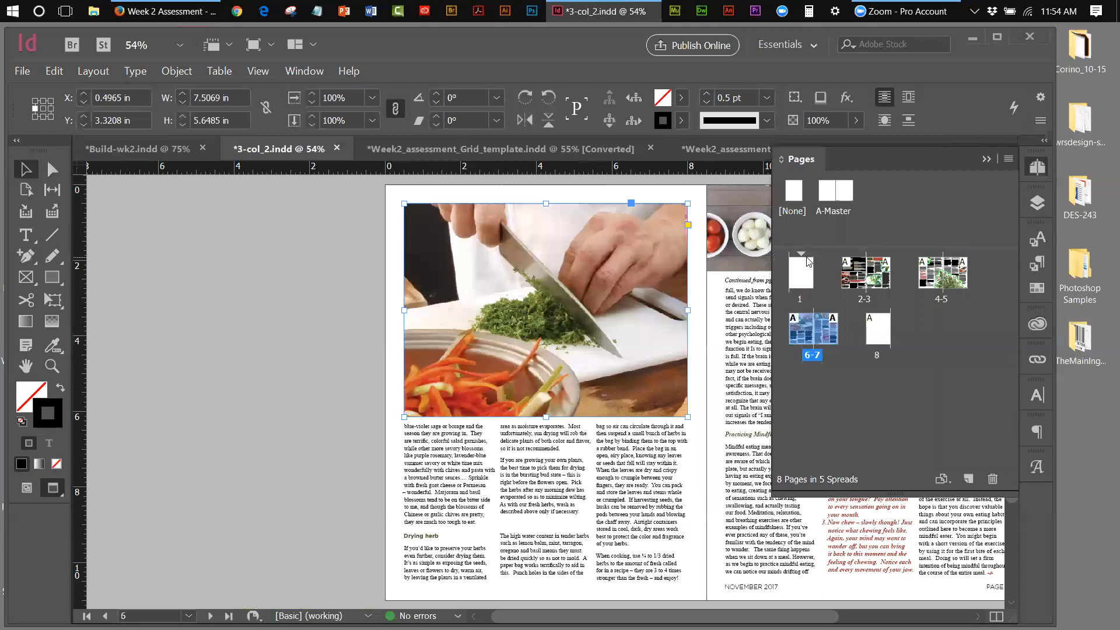
# Collapse the Pages panel and bring Build-wk2.indd to the front, with Text Wrap showing
pyautogui.click(989, 162)
pyautogui.click(164, 144)
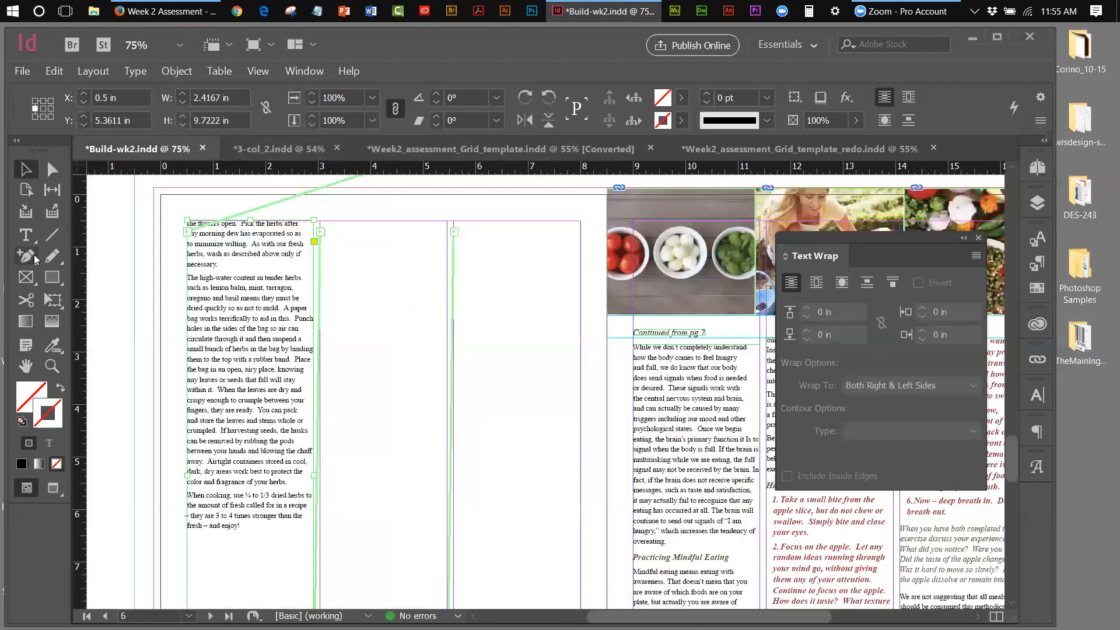
# Draw an empty rectangle frame on the left page sized 7.5069 × 5.6485 in
pyautogui.click(35, 280)
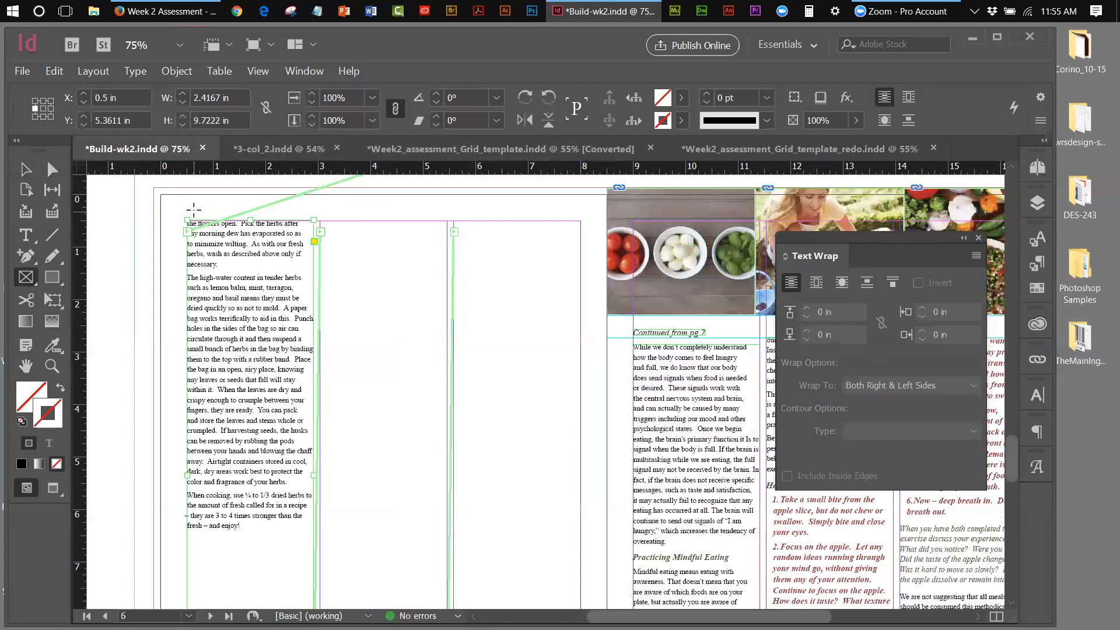
pyautogui.moveTo(181, 200)
pyautogui.mouseDown()
pyautogui.moveTo(332, 262)
pyautogui.moveTo(345, 291)
pyautogui.mouseUp()
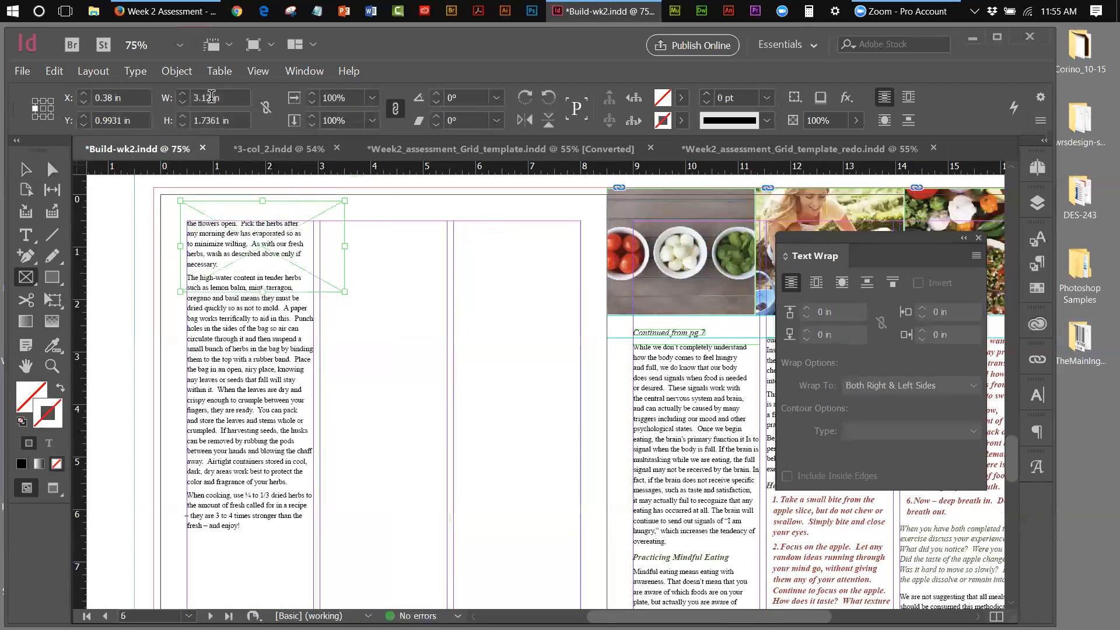
pyautogui.doubleClick(211, 97)
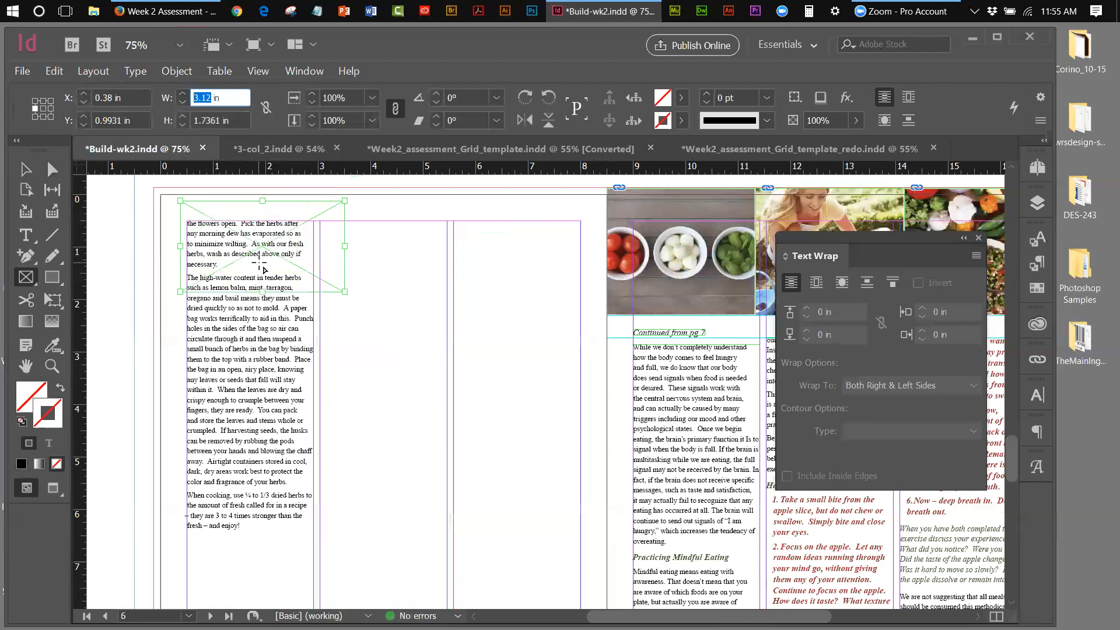
pyautogui.write('7.5069')
pyautogui.click(214, 121)
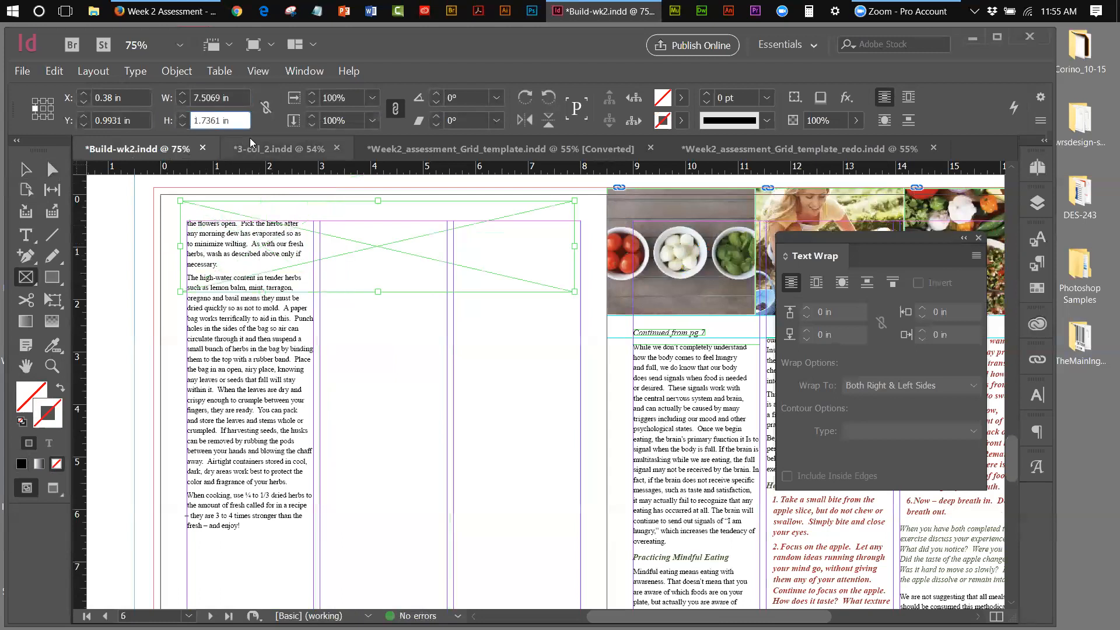
pyautogui.moveTo(220, 120); pyautogui.dragTo(197, 116)
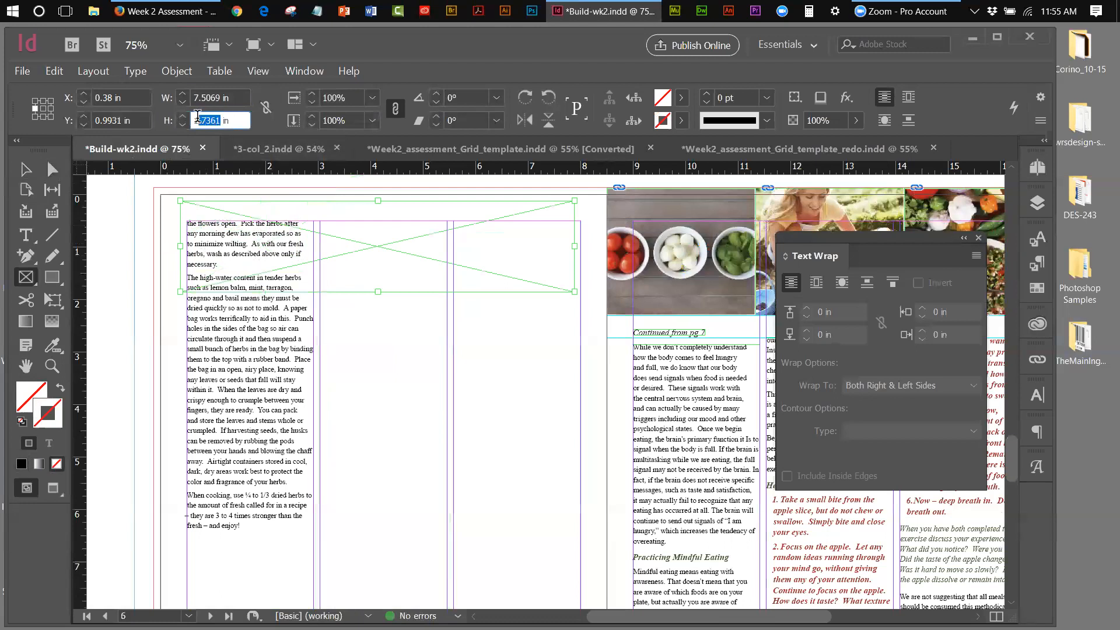
pyautogui.write('5.6485')
pyautogui.click(26, 169)
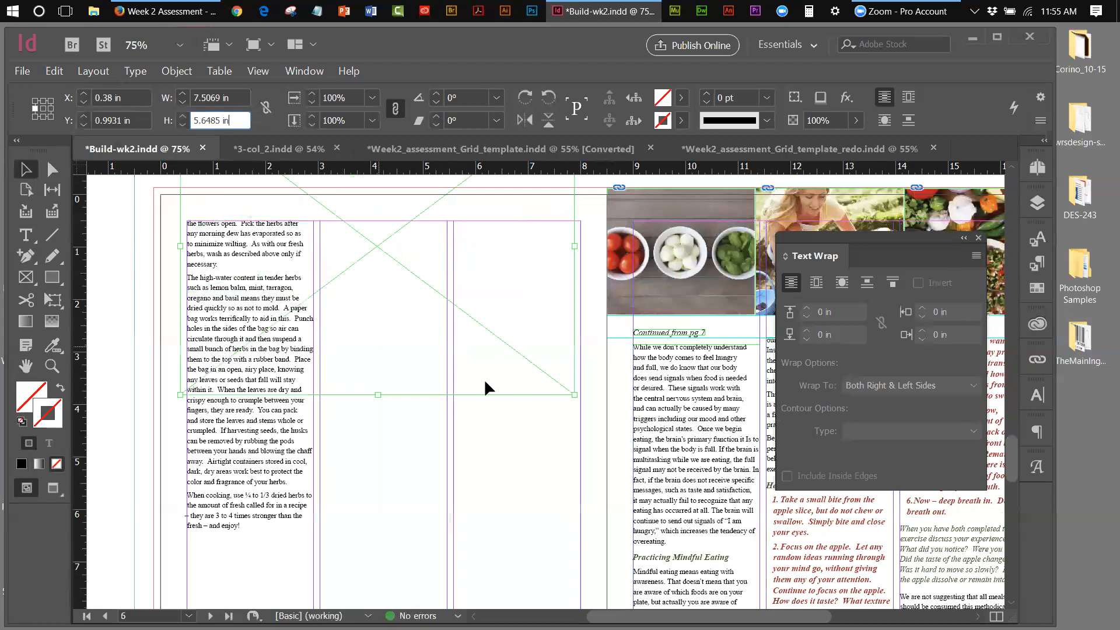
# Nudge the frame right and down to about X 0.505 in, Y 2.9653 in
pyautogui.press('Return')
pyautogui.press('Right')
pyautogui.press('Right')
pyautogui.press('Right')
pyautogui.press('Right')
pyautogui.press('Right')
pyautogui.press('Right')
pyautogui.press('Right')
pyautogui.press('Right')
pyautogui.press('Right')
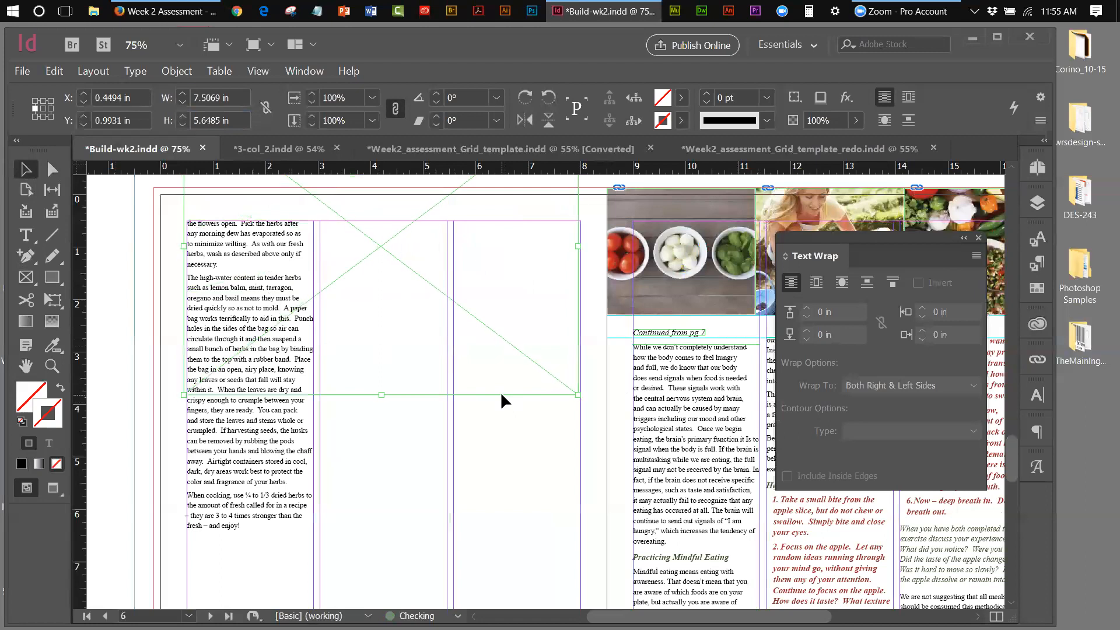
pyautogui.press('Down')
pyautogui.press('Down')
pyautogui.press('Down')
pyautogui.press('Down')
pyautogui.press('Down')
pyautogui.press('Down')
pyautogui.press('Down')
pyautogui.press('Down')
pyautogui.press('Down')
pyautogui.press('Down')
pyautogui.press('Down')
pyautogui.press('Down')
pyautogui.press('Down')
pyautogui.press('Down')
pyautogui.press('Down')
pyautogui.press('Down')
pyautogui.press('Down')
pyautogui.press('Down')
pyautogui.press('Down')
pyautogui.press('Down')
pyautogui.press('Down')
pyautogui.press('Down')
pyautogui.press('Down')
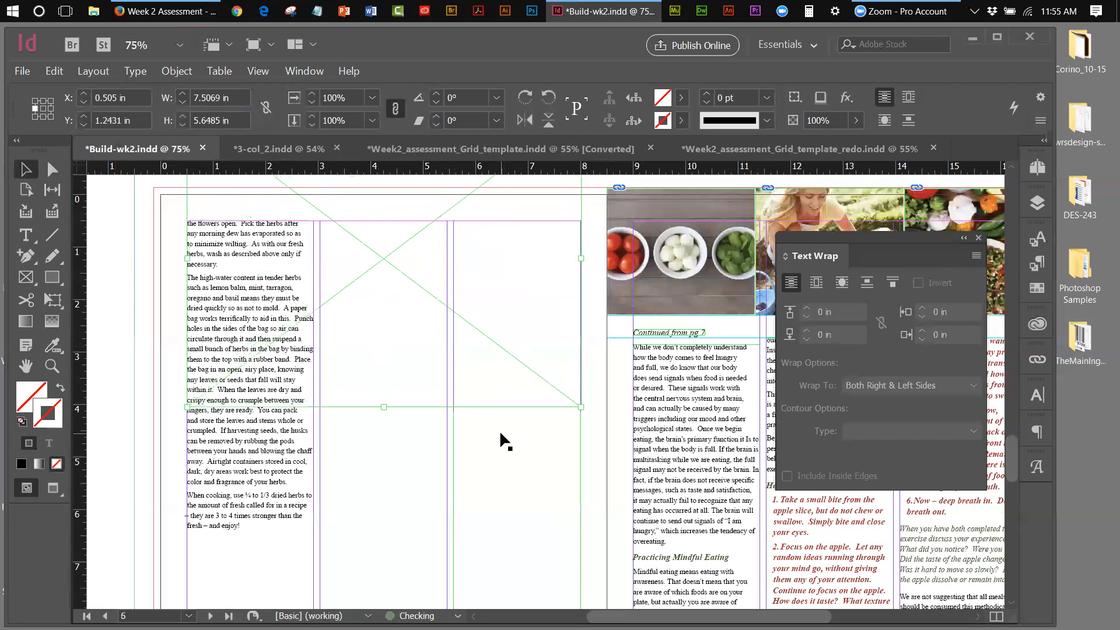
pyautogui.press('Down')
pyautogui.press('Down')
pyautogui.press('Down')
pyautogui.press('Down')
pyautogui.press('Down')
pyautogui.press('Down')
pyautogui.press('Down')
pyautogui.press('Down')
pyautogui.press('Down')
pyautogui.press('Down')
pyautogui.press('Down')
pyautogui.press('Down')
pyautogui.press('Down')
pyautogui.press('Down')
pyautogui.press('Down')
pyautogui.press('Down')
pyautogui.press('Down')
pyautogui.press('Down')
pyautogui.press('Down')
pyautogui.press('Down')
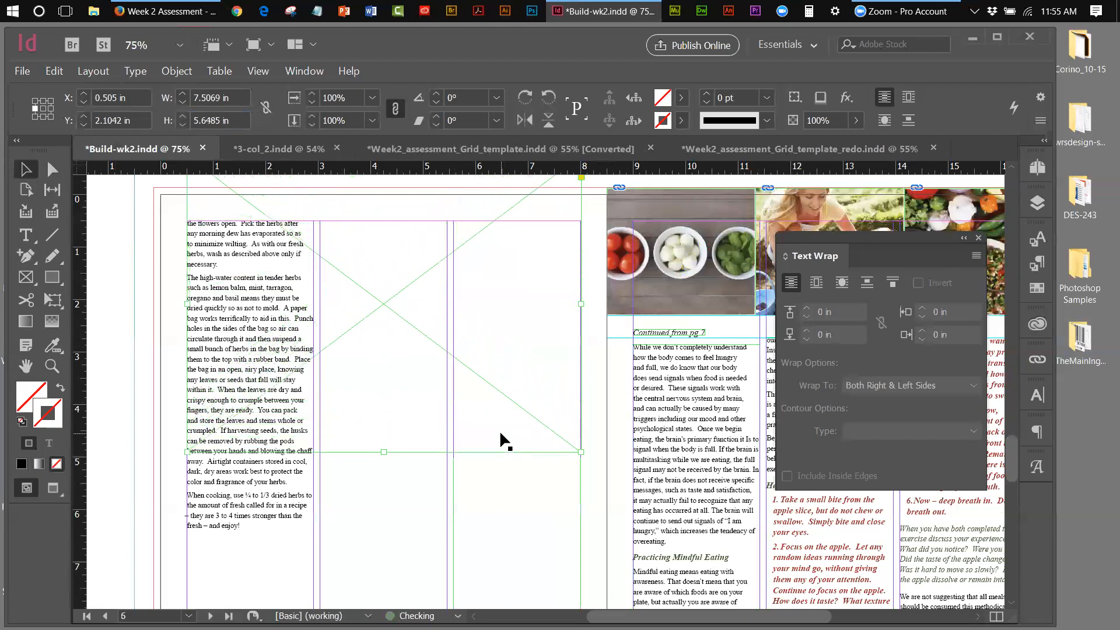
pyautogui.press('Down')
pyautogui.press('Down')
pyautogui.press('Down')
pyautogui.press('Down')
pyautogui.press('Down')
pyautogui.press('Down')
pyautogui.press('Down')
pyautogui.press('Down')
pyautogui.press('Down')
pyautogui.press('Down')
pyautogui.press('Down')
pyautogui.press('Down')
pyautogui.press('Down')
pyautogui.press('Down')
pyautogui.press('Down')
pyautogui.press('Down')
pyautogui.press('Down')
pyautogui.press('Down')
pyautogui.press('Down')
pyautogui.press('Down')
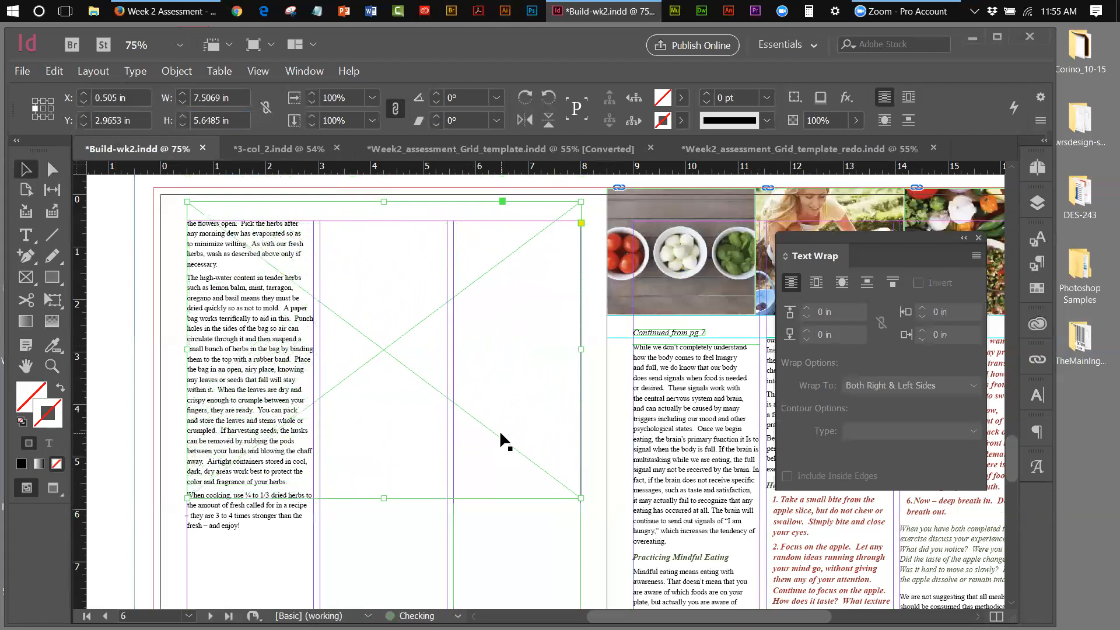
pyautogui.press('Down')
pyautogui.press('Down')
pyautogui.press('Down')
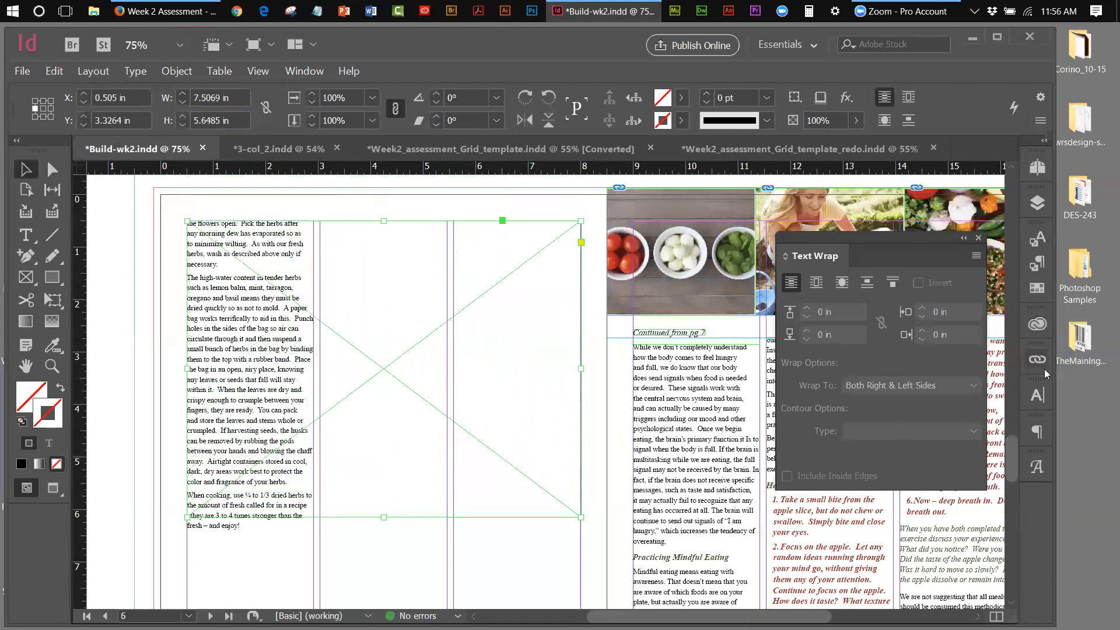
# Zoom out and shorten the first text column so it starts about 6.5 in down
pyautogui.click(258, 71)
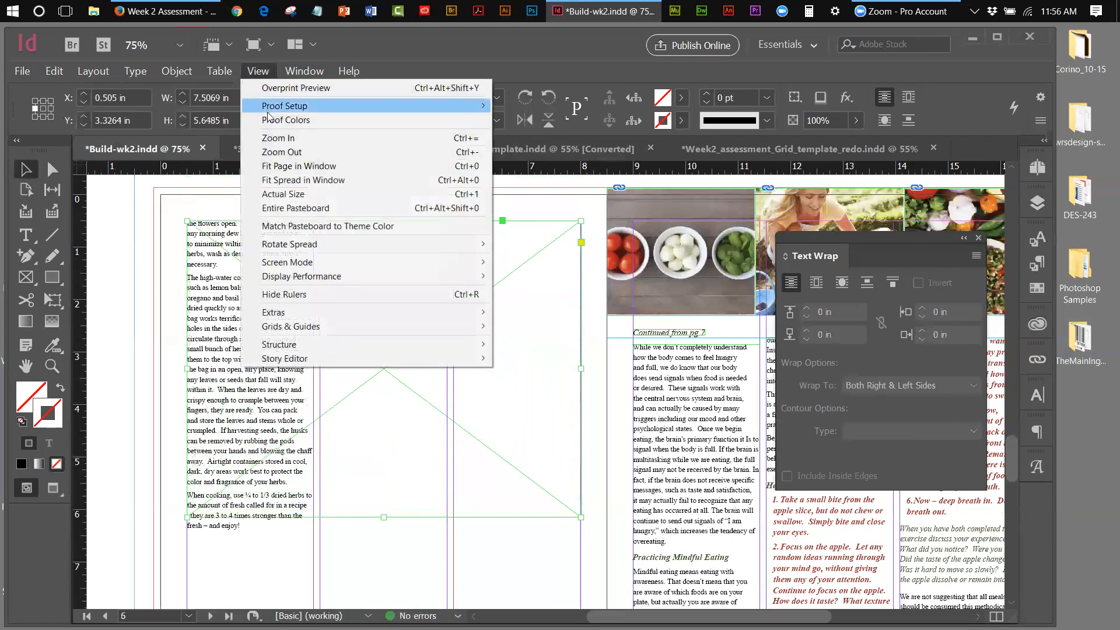
pyautogui.click(274, 152)
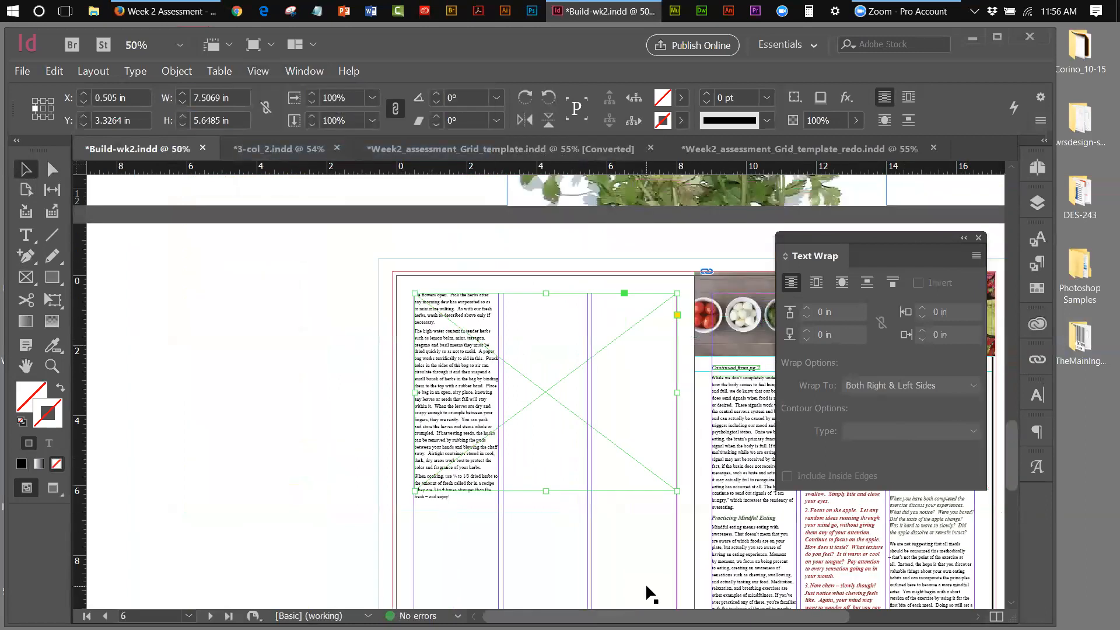
pyautogui.moveTo(646, 616); pyautogui.dragTo(717, 617)
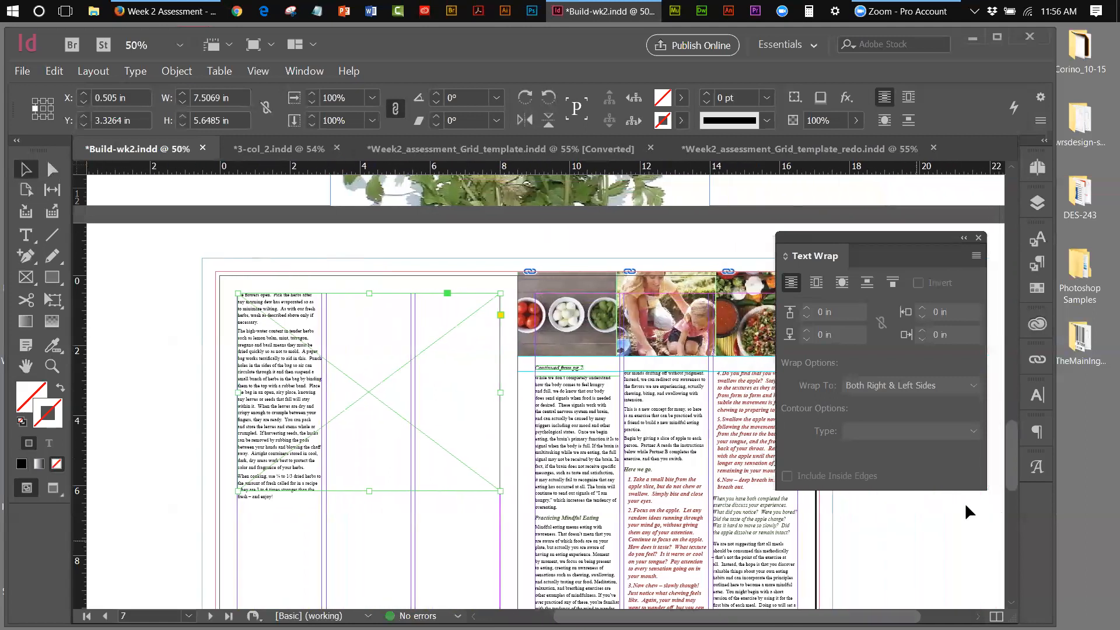
pyautogui.moveTo(1008, 448); pyautogui.dragTo(1011, 457)
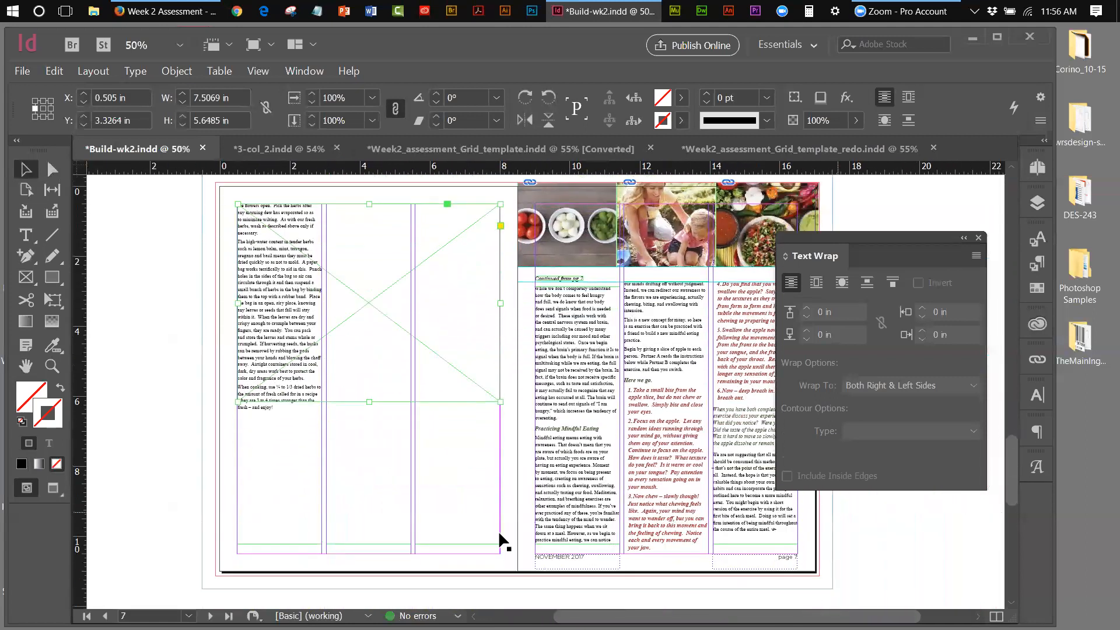
pyautogui.click(271, 517)
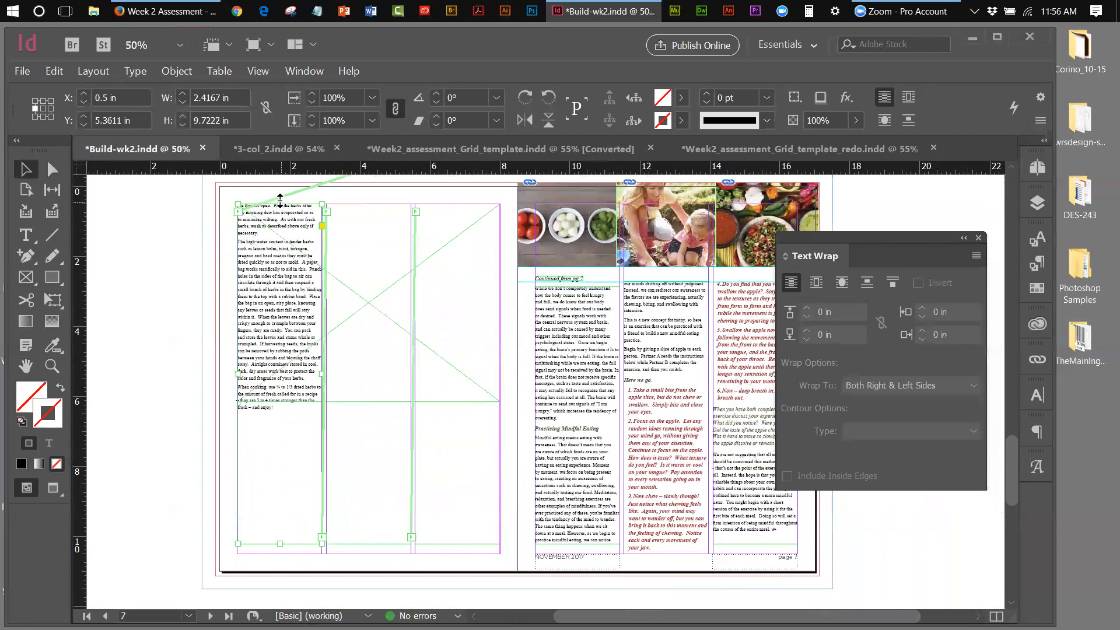
pyautogui.moveTo(279, 200); pyautogui.dragTo(275, 414)
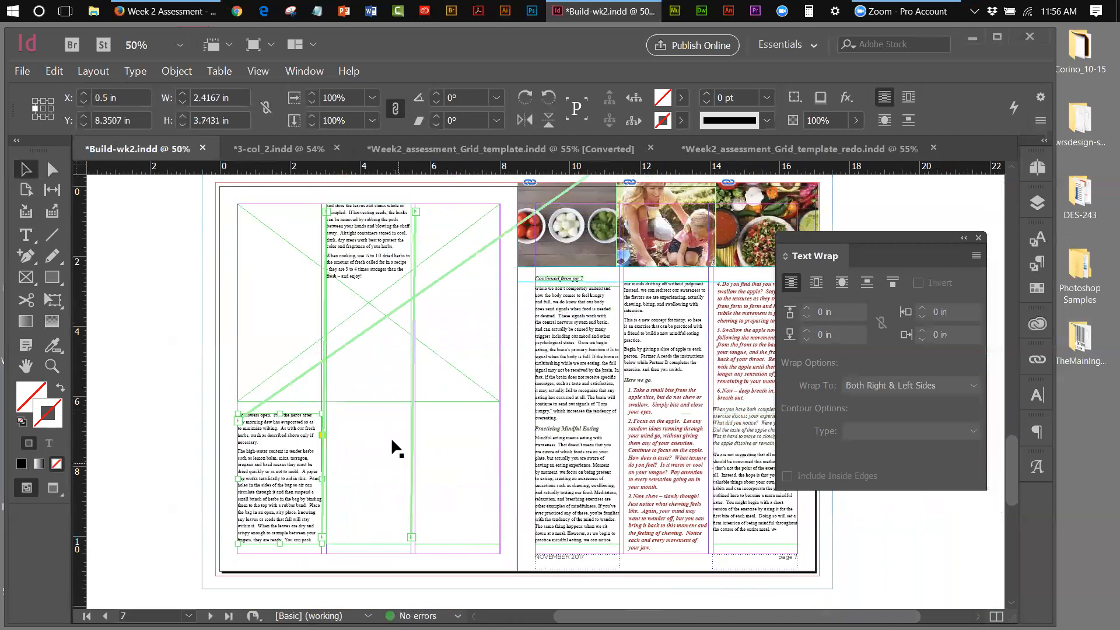
# Pull the tops of the next frame and the right text column down to about 6.5 in
pyautogui.click(364, 211)
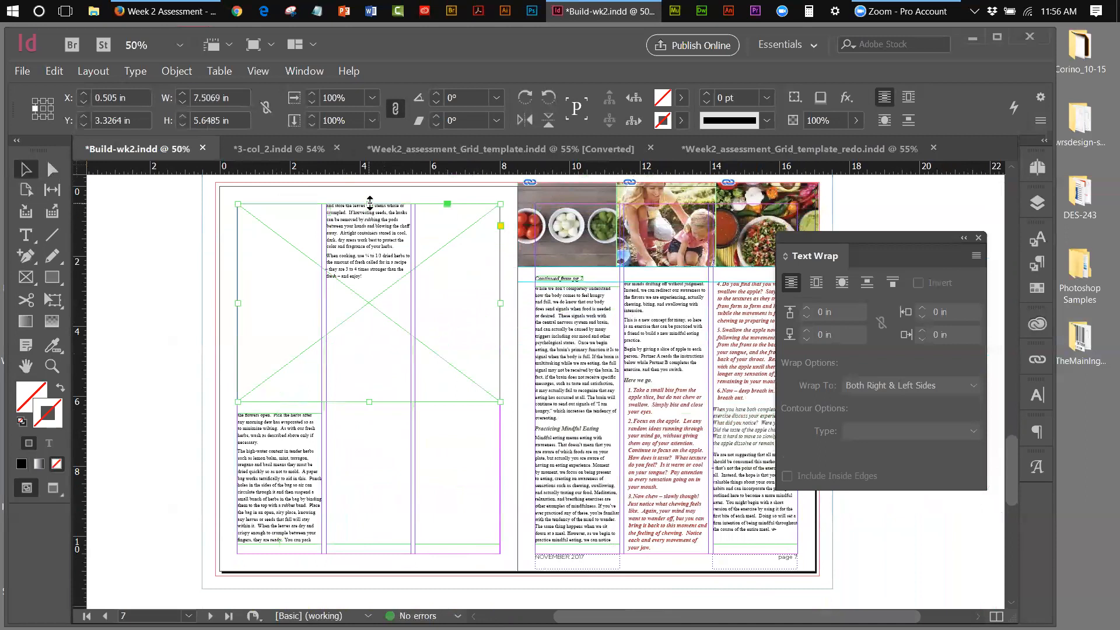
pyautogui.moveTo(369, 205); pyautogui.dragTo(363, 411)
pyautogui.click(457, 258)
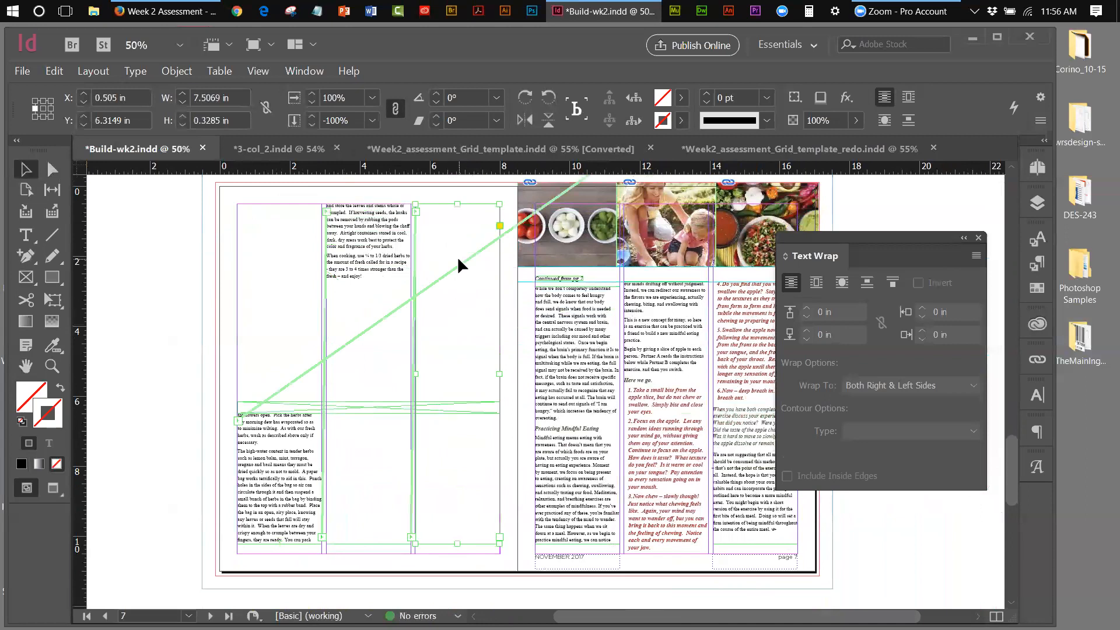
pyautogui.moveTo(460, 204); pyautogui.dragTo(462, 411)
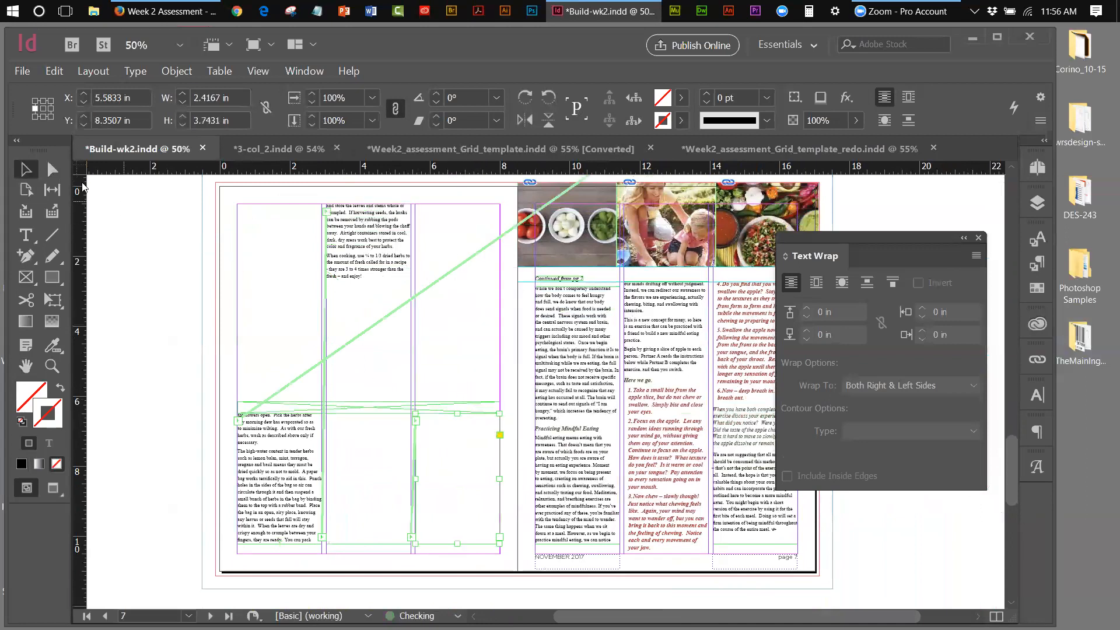
pyautogui.click(93, 212)
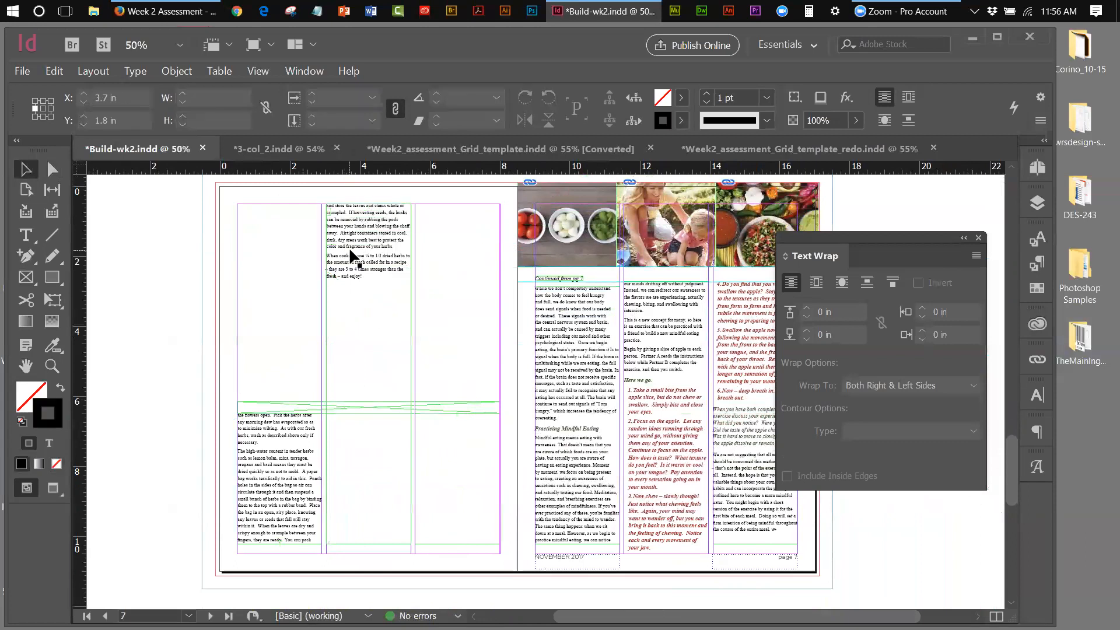
# Shorten the middle text column to 3.7431 in tall, undoing a mistaken resize and move
pyautogui.click(368, 211)
pyautogui.moveTo(369, 210); pyautogui.dragTo(374, 414)
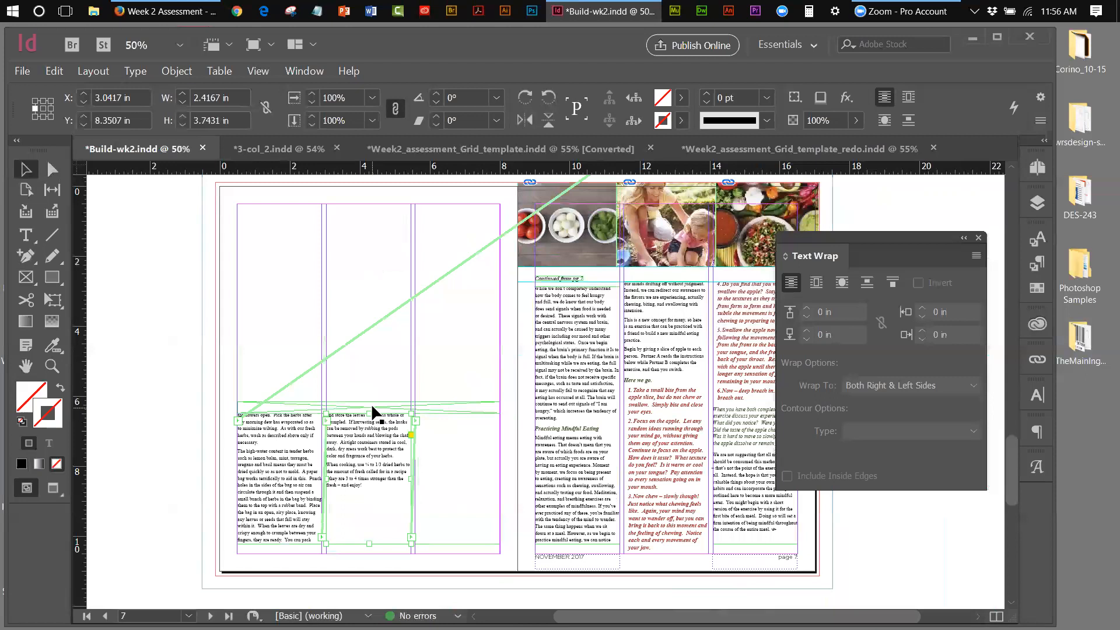
pyautogui.click(54, 71)
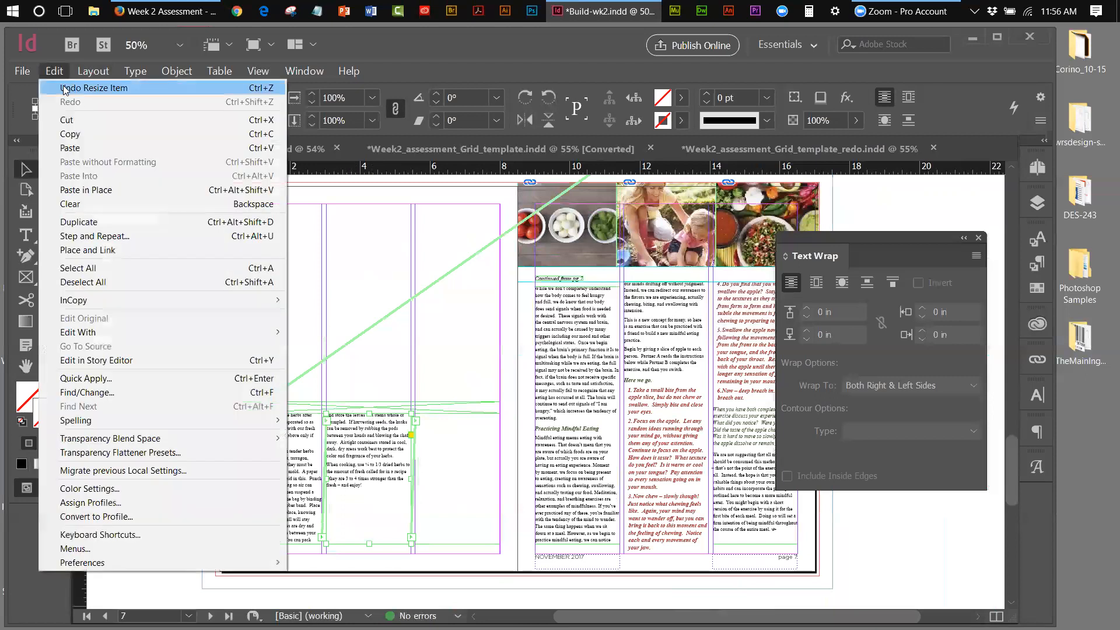
pyautogui.click(82, 83)
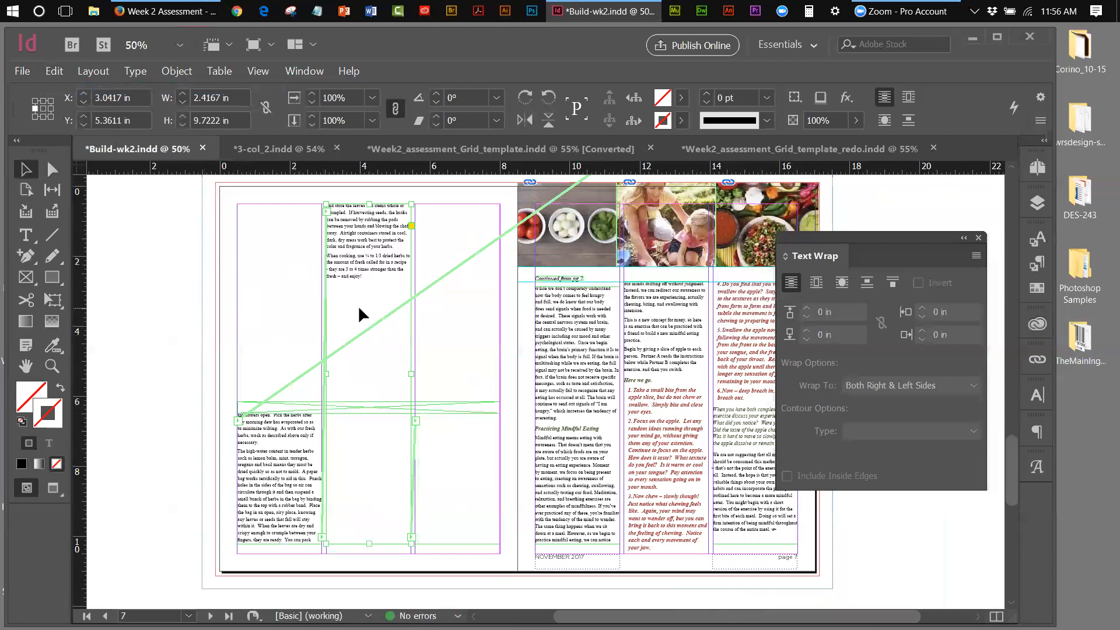
pyautogui.moveTo(377, 453); pyautogui.dragTo(421, 458)
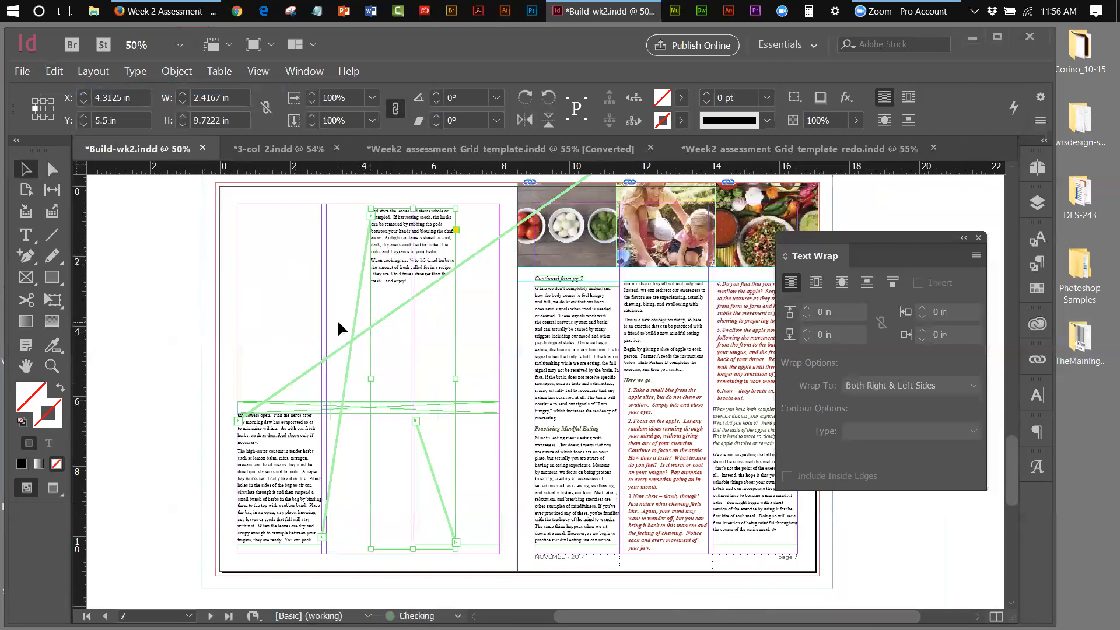
pyautogui.click(54, 71)
pyautogui.click(65, 82)
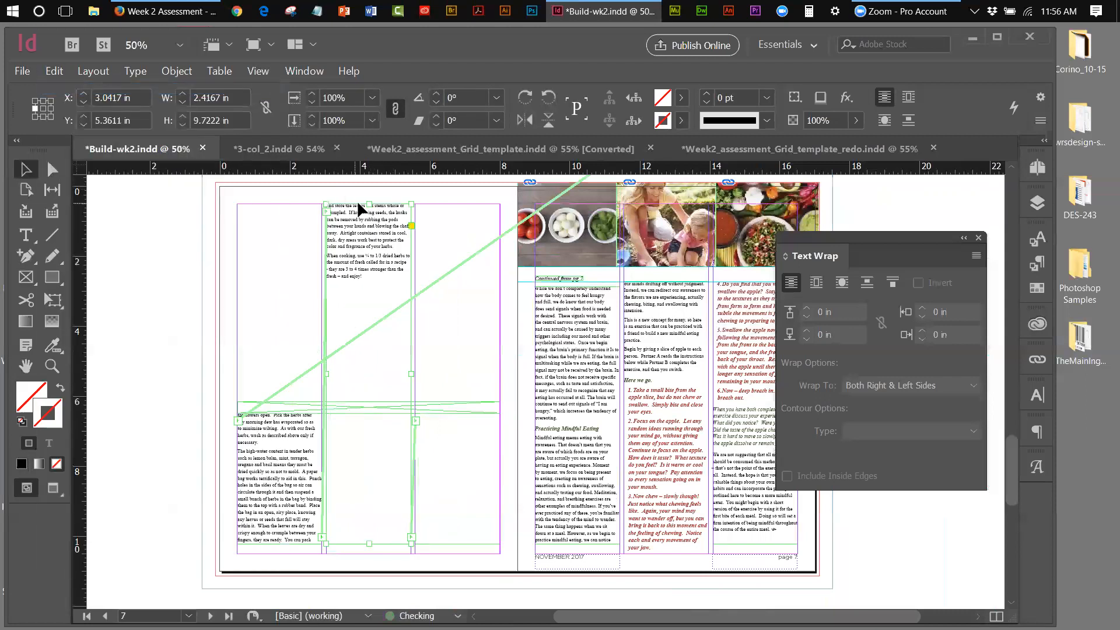
pyautogui.moveTo(370, 216); pyautogui.dragTo(374, 414)
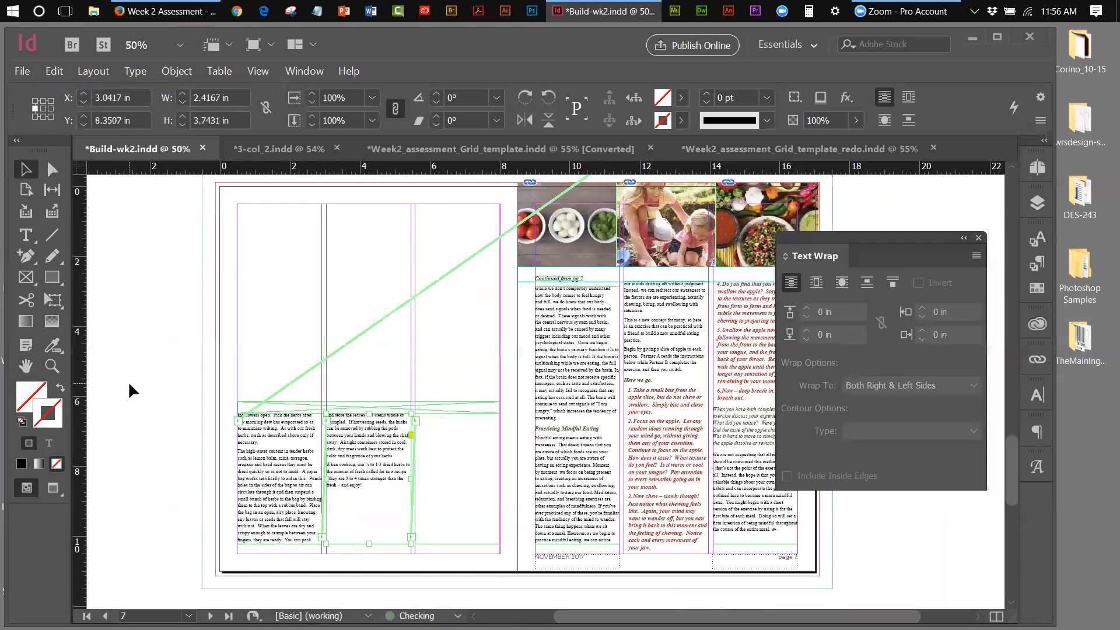
# Narrow the first text column to about 2.2 in and move the Text Wrap panel up slightly
pyautogui.click(108, 238)
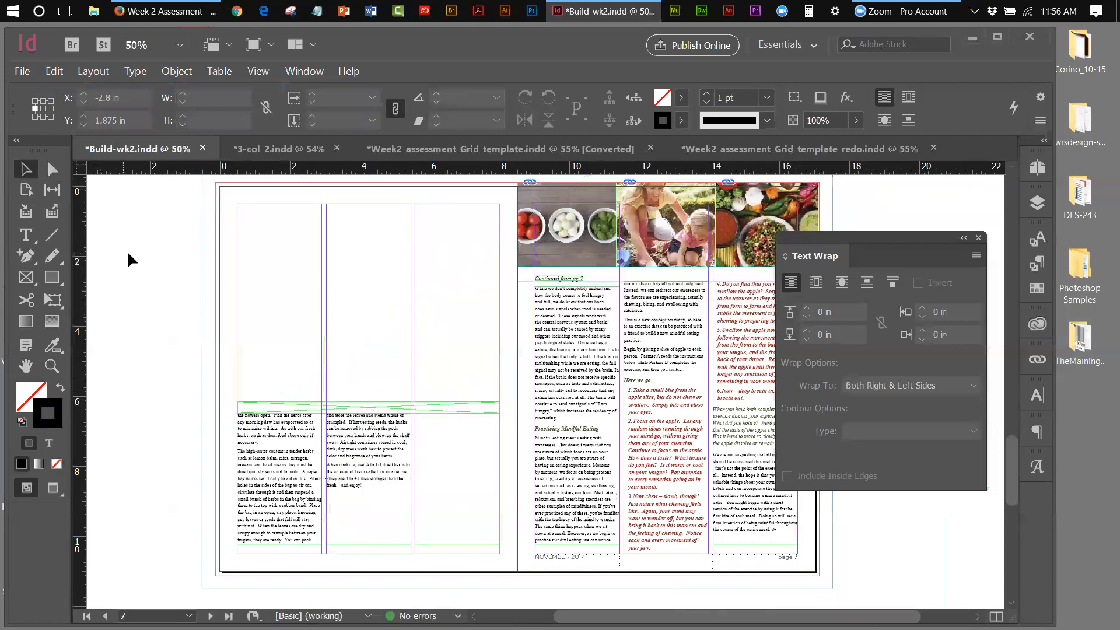
pyautogui.click(277, 422)
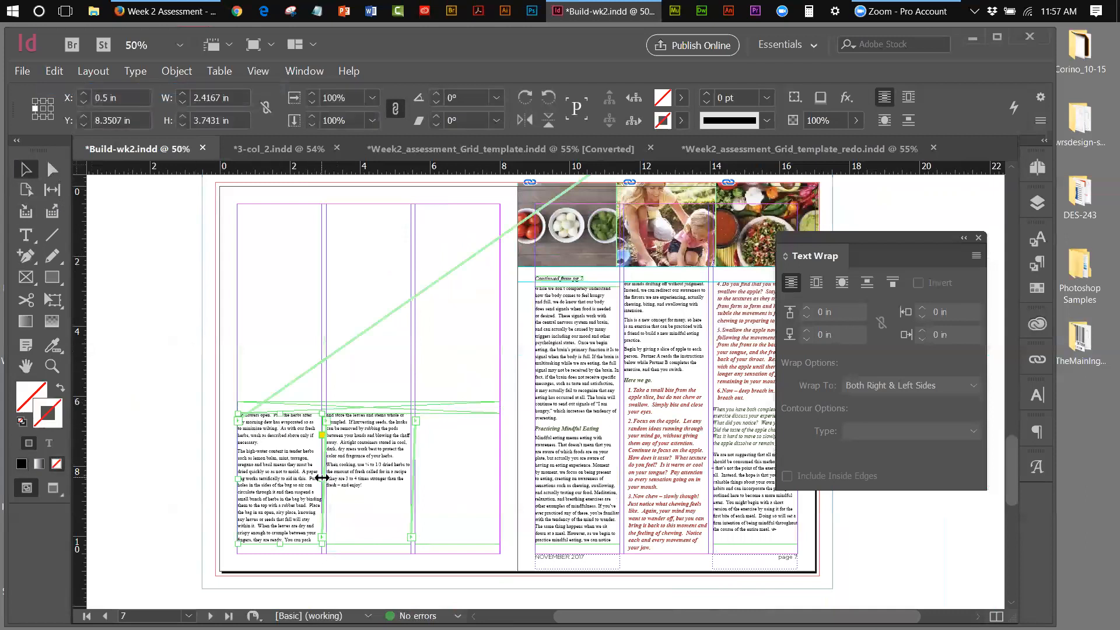
pyautogui.moveTo(322, 479); pyautogui.dragTo(322, 476)
pyautogui.click(362, 343)
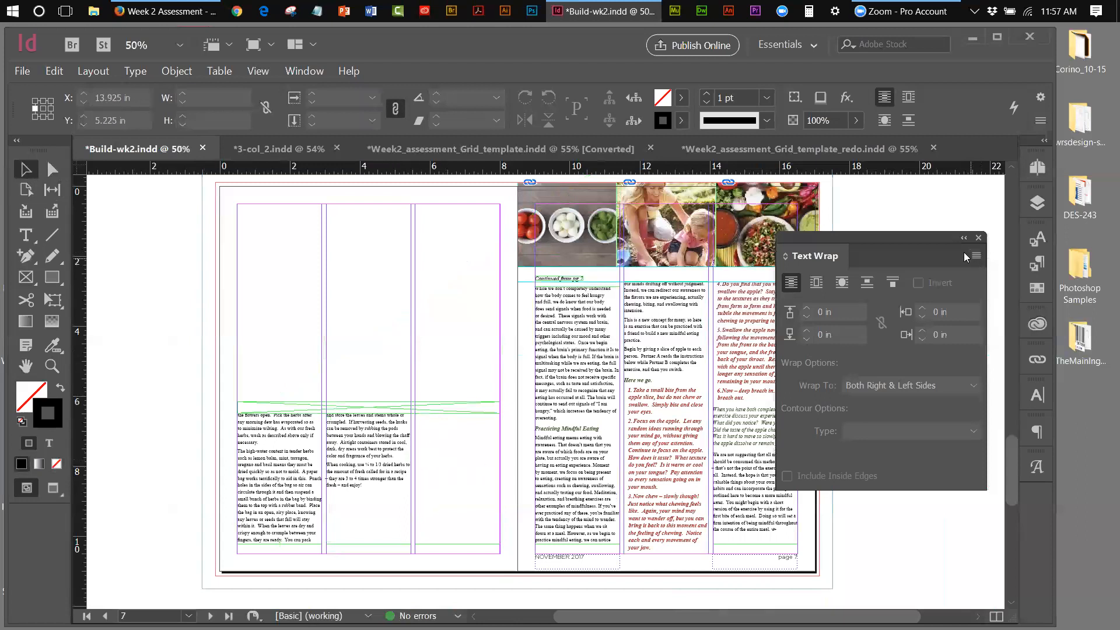
pyautogui.moveTo(942, 236); pyautogui.dragTo(956, 217)
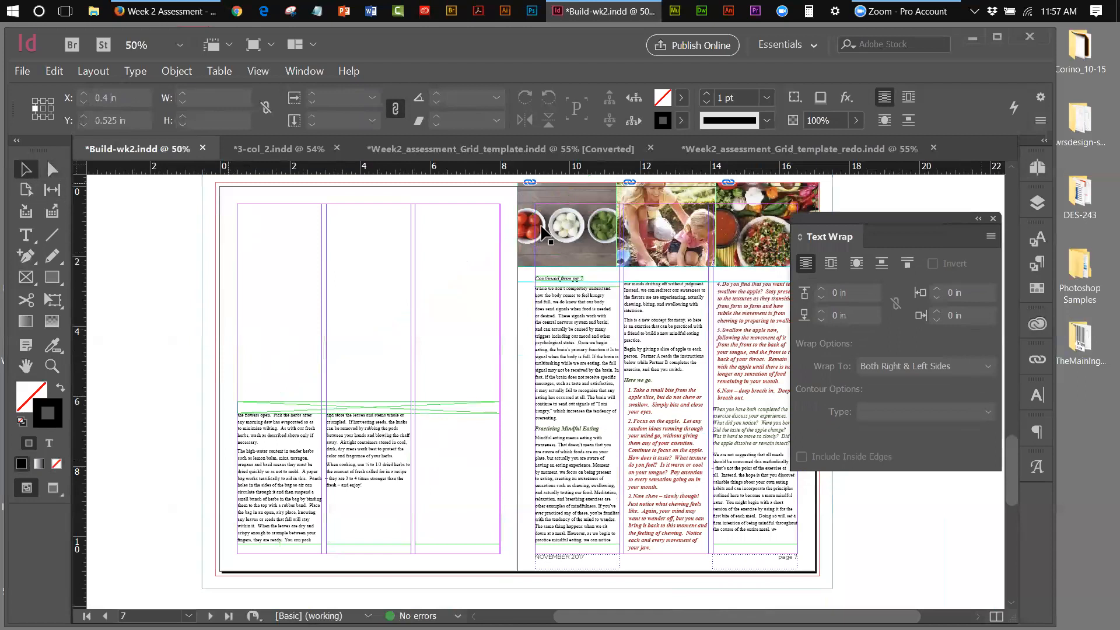
# Raise the empty picture frame's bottom edge so it measures 7.5069 × 5.6389 in, then select it
pyautogui.moveTo(200, 188); pyautogui.dragTo(318, 235)
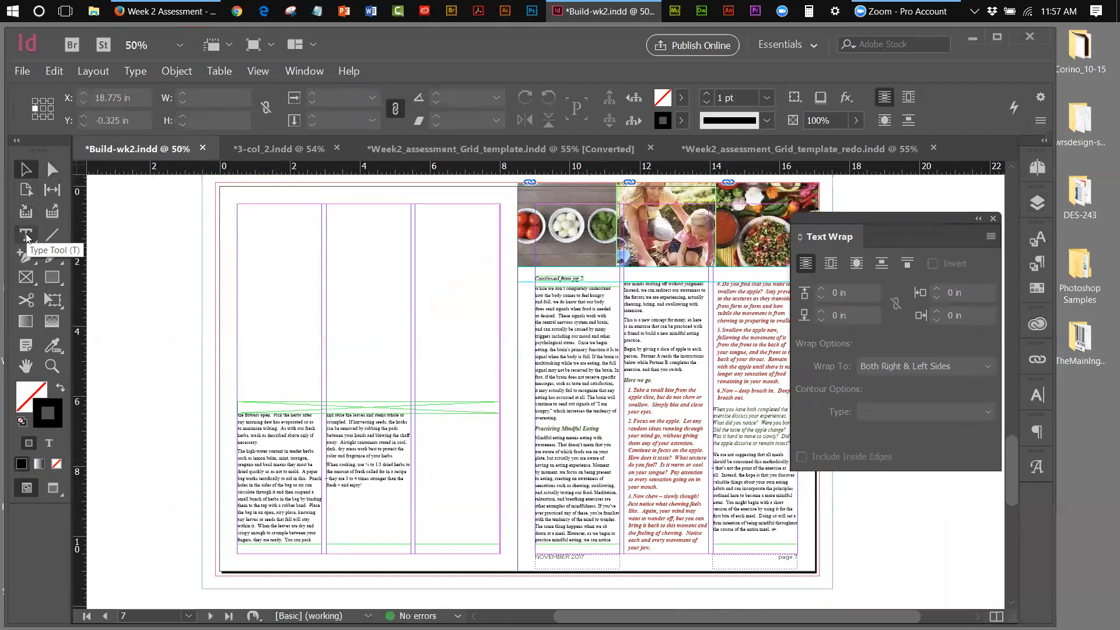
pyautogui.click(26, 277)
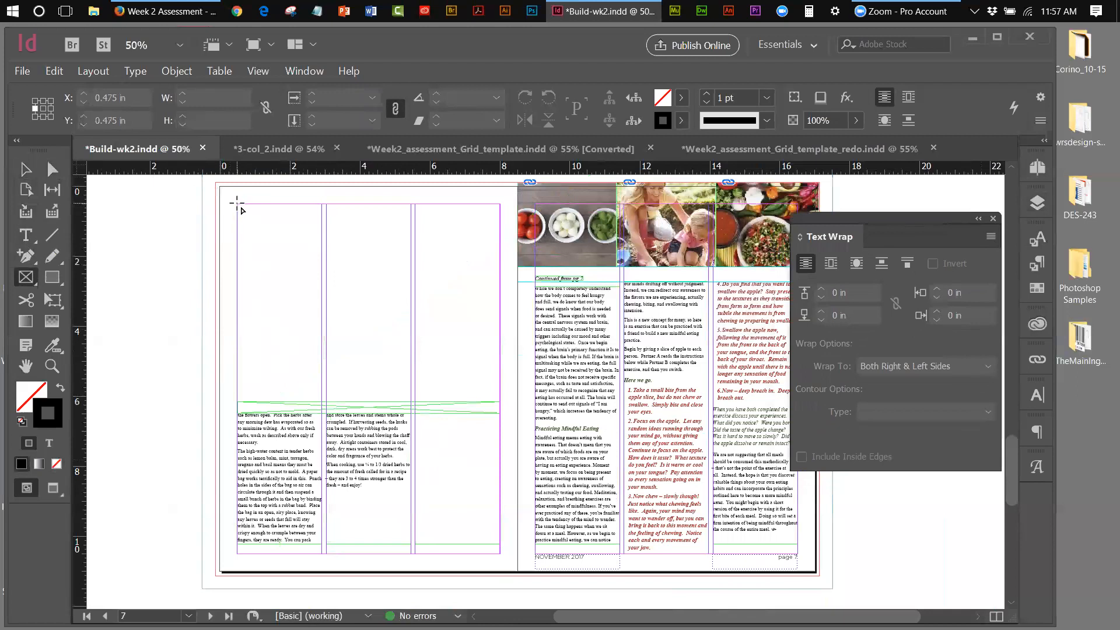
pyautogui.click(25, 170)
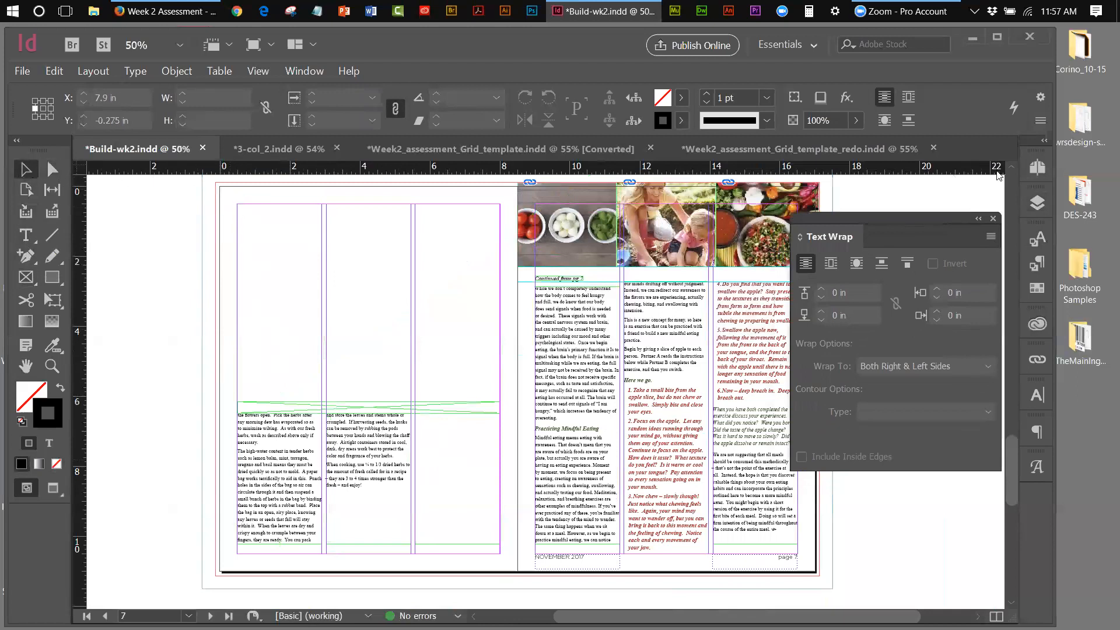
pyautogui.click(1036, 168)
pyautogui.click(405, 402)
pyautogui.moveTo(363, 415); pyautogui.dragTo(378, 203)
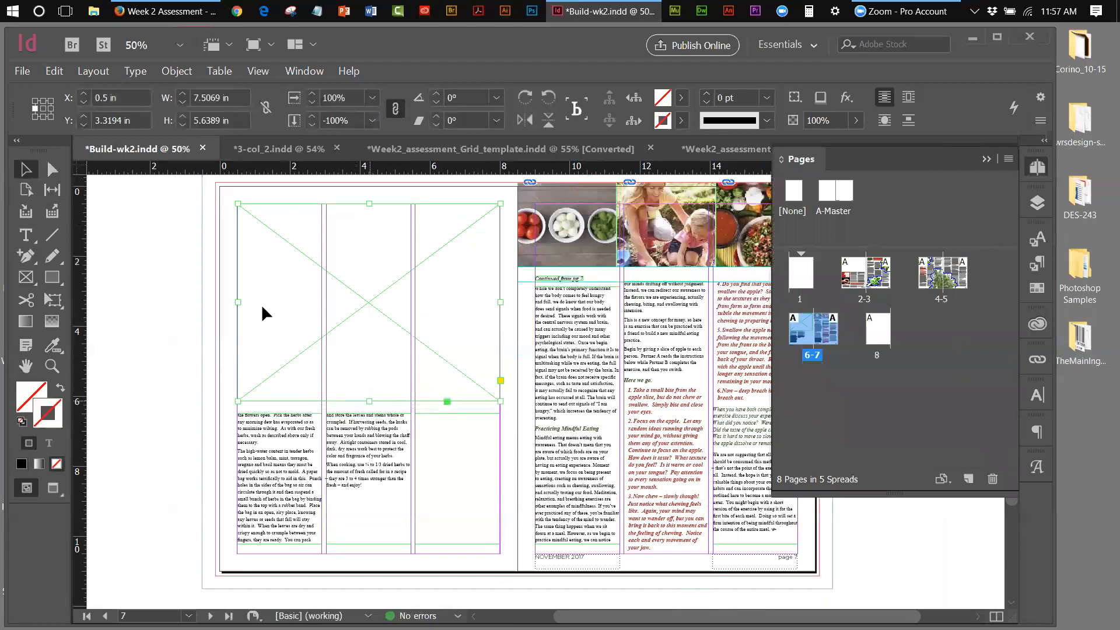
pyautogui.click(183, 240)
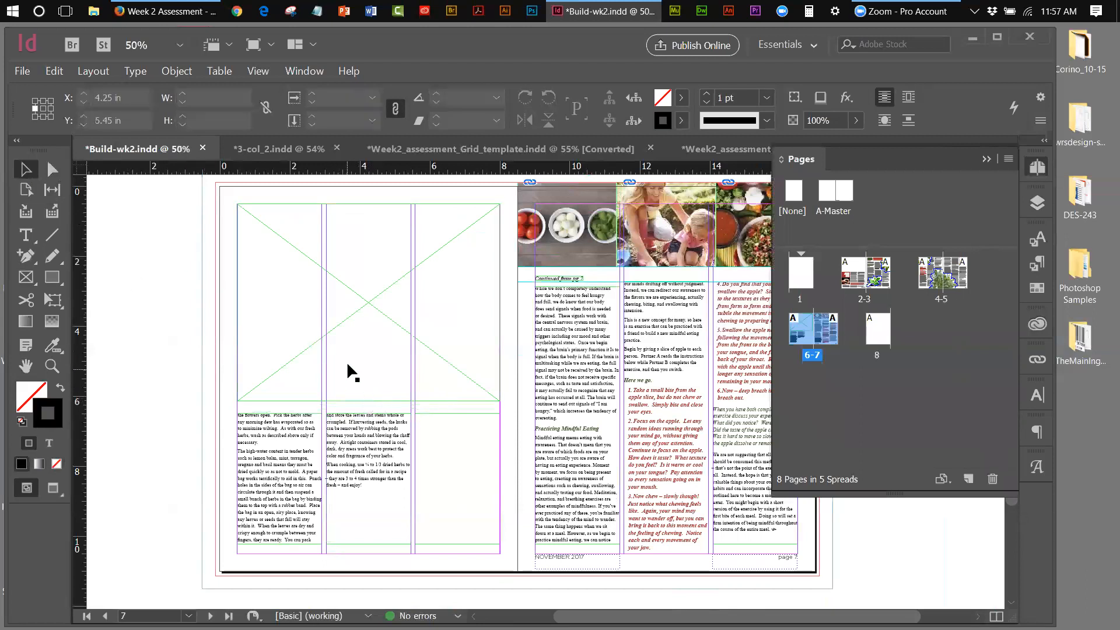
pyautogui.click(280, 238)
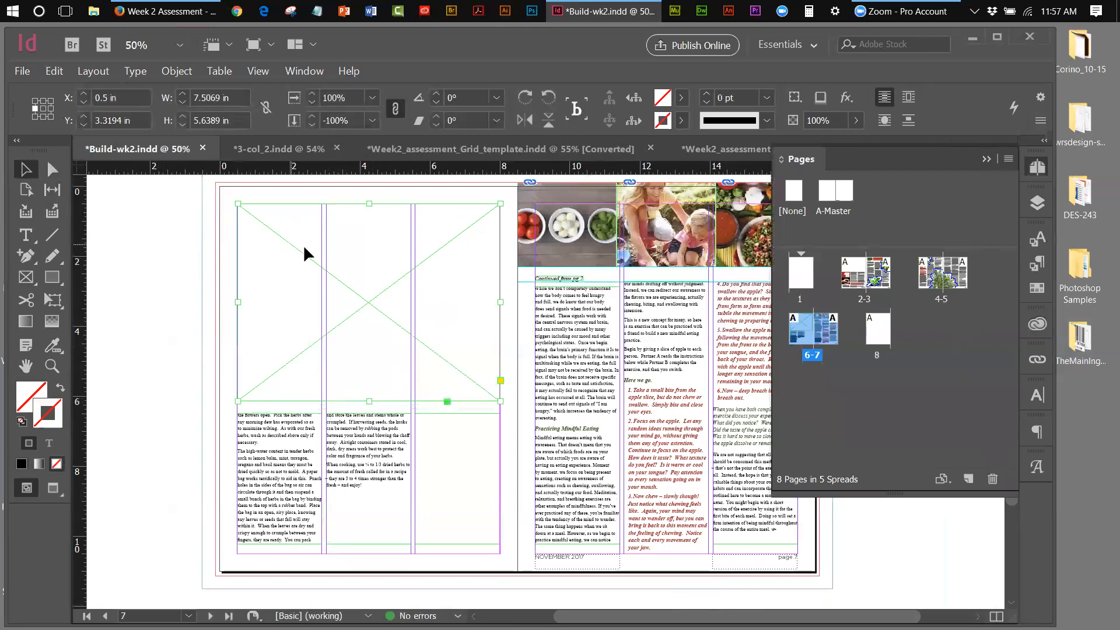
# Place the chopping-herbs photo into the selected empty frame and rotate it about 180°
pyautogui.click(298, 148)
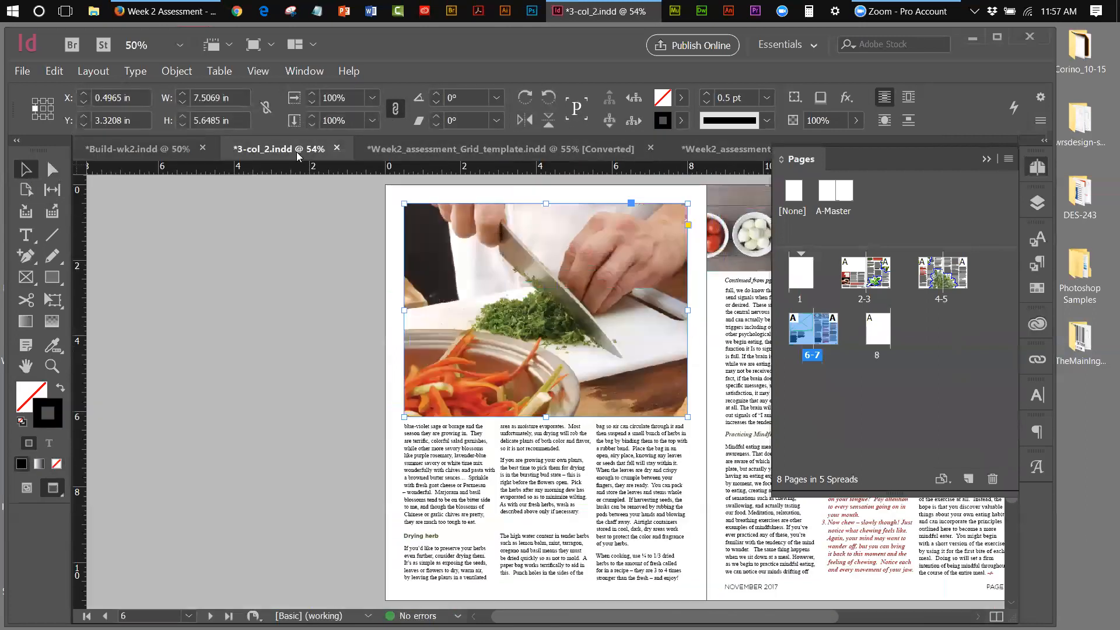
pyautogui.click(186, 149)
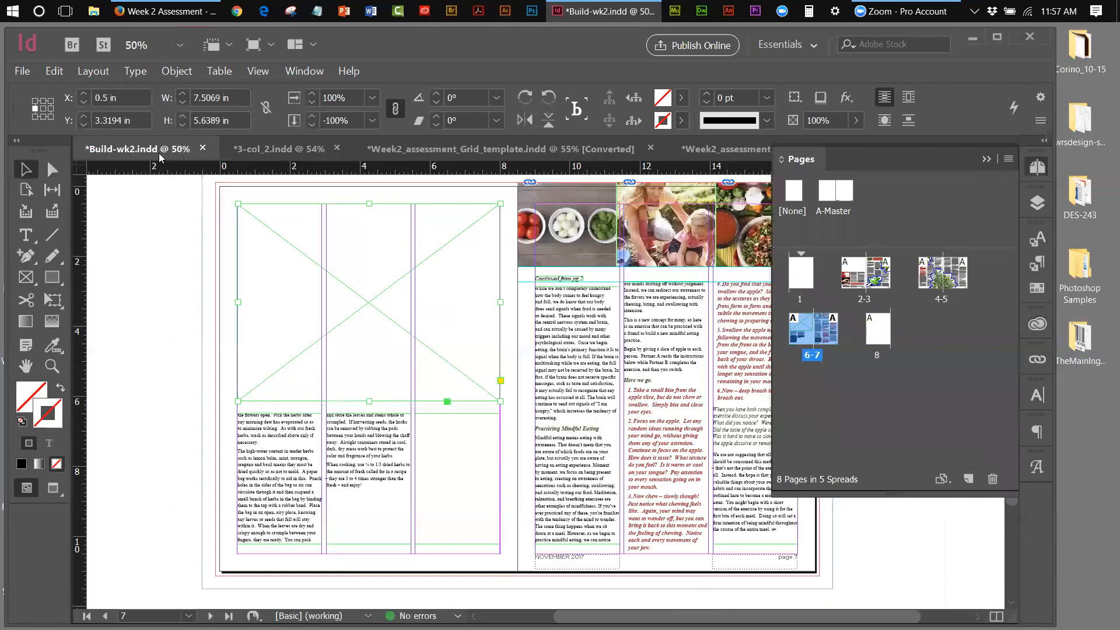
pyautogui.click(25, 72)
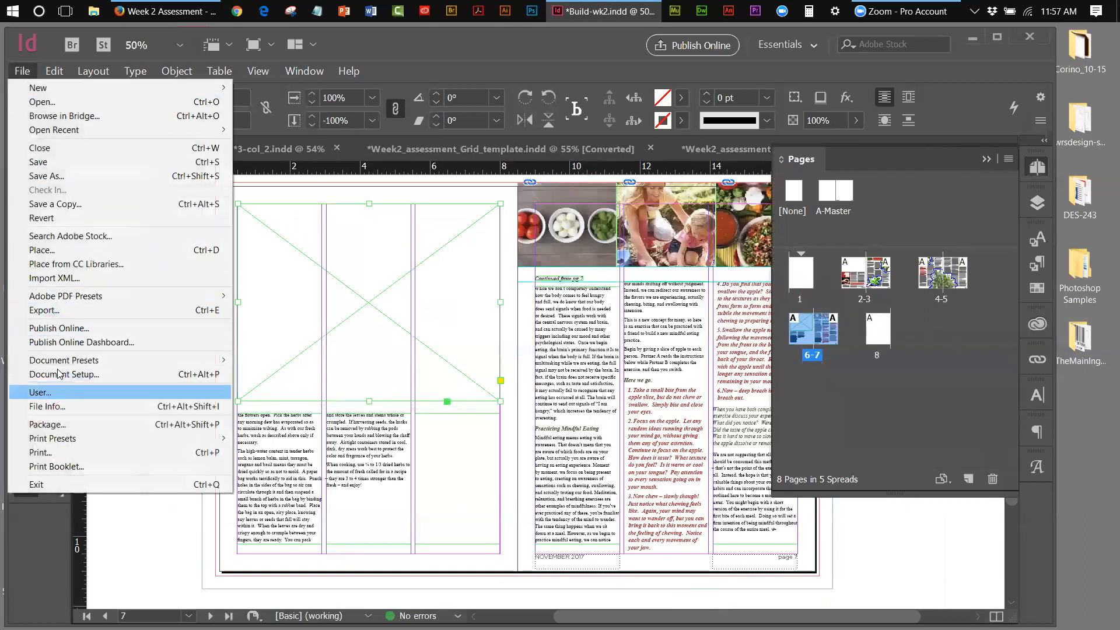
pyautogui.click(52, 250)
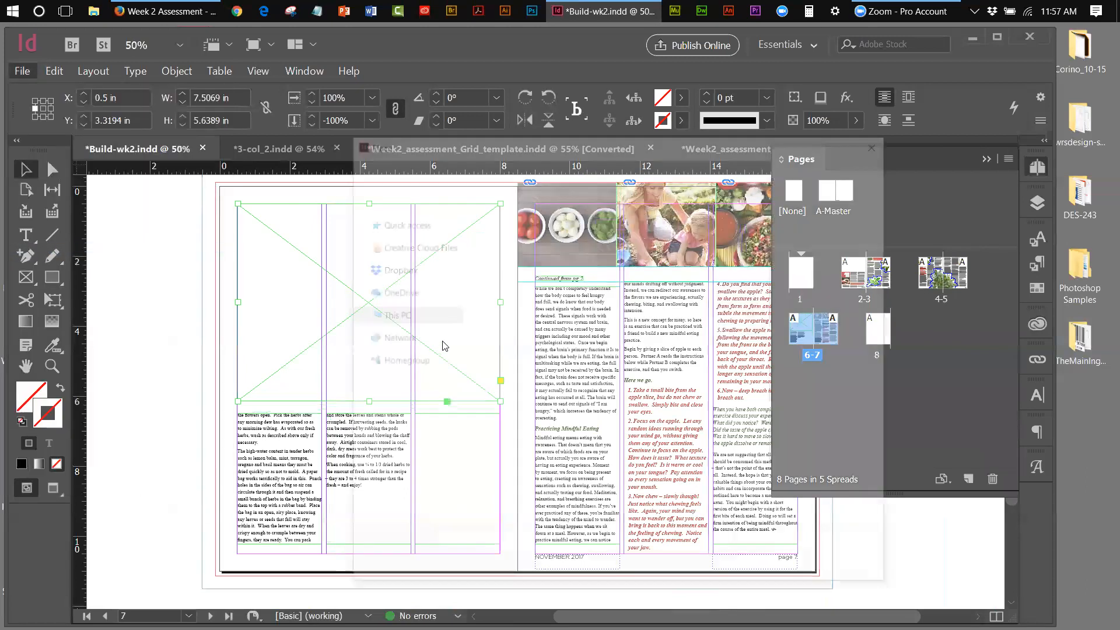
pyautogui.click(494, 357)
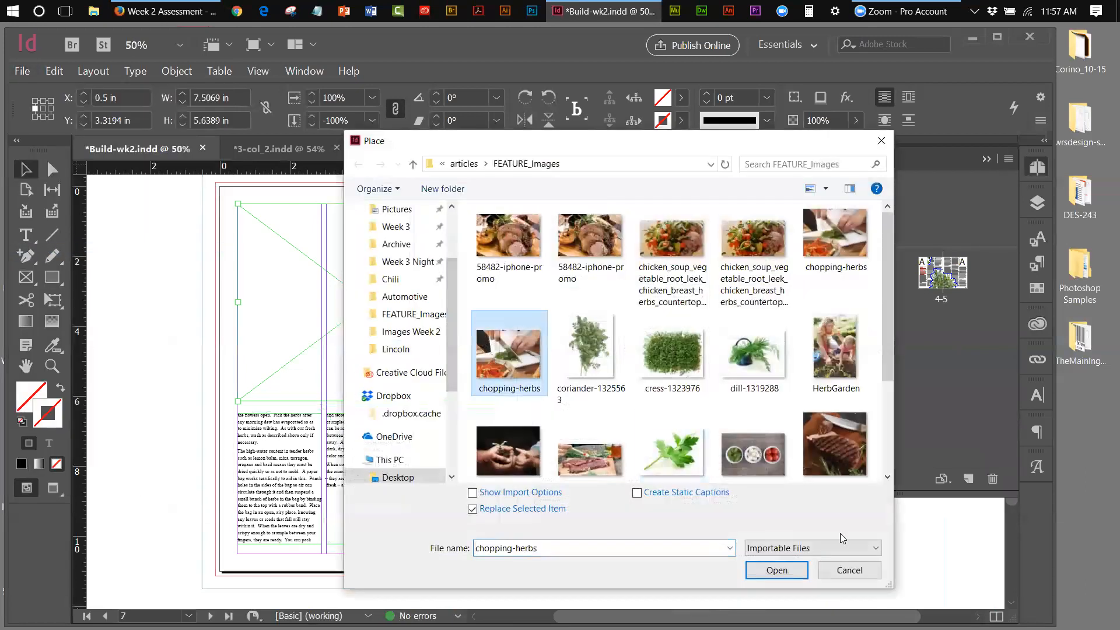
pyautogui.click(779, 570)
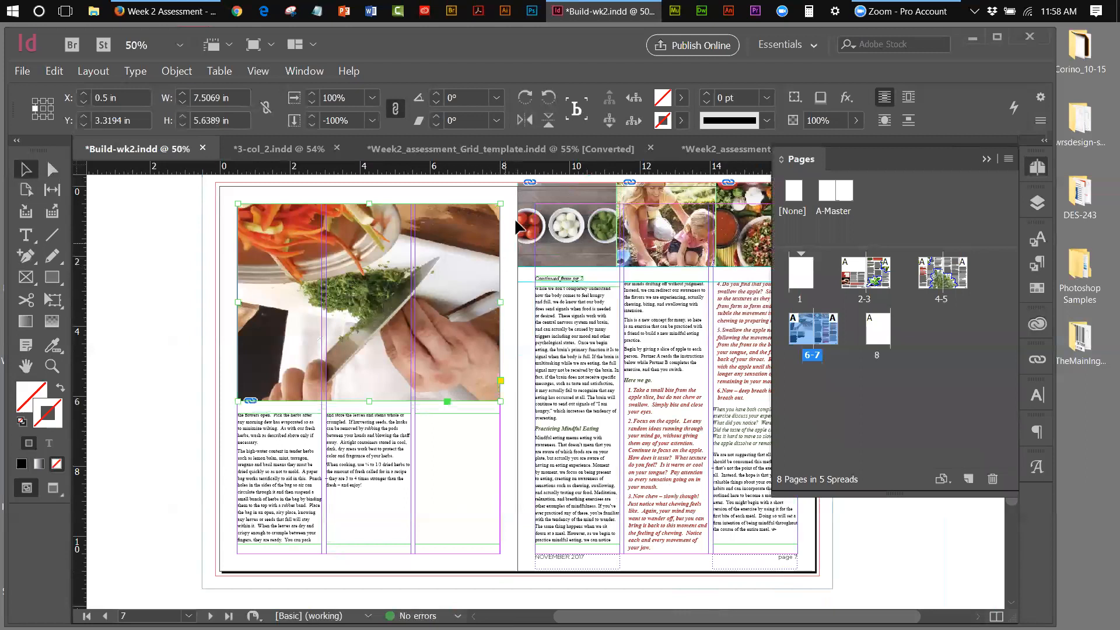
pyautogui.moveTo(508, 197); pyautogui.dragTo(271, 369)
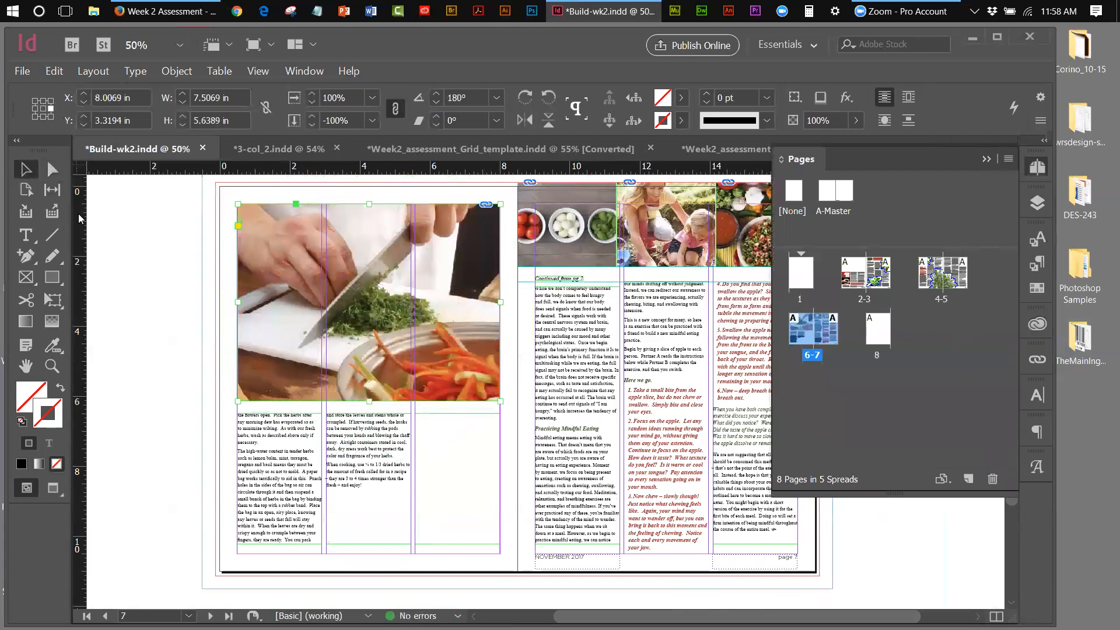
# Deselect, reset default fill and stroke, and collapse the Pages and Text Wrap panels
pyautogui.click(165, 253)
pyautogui.press('d')
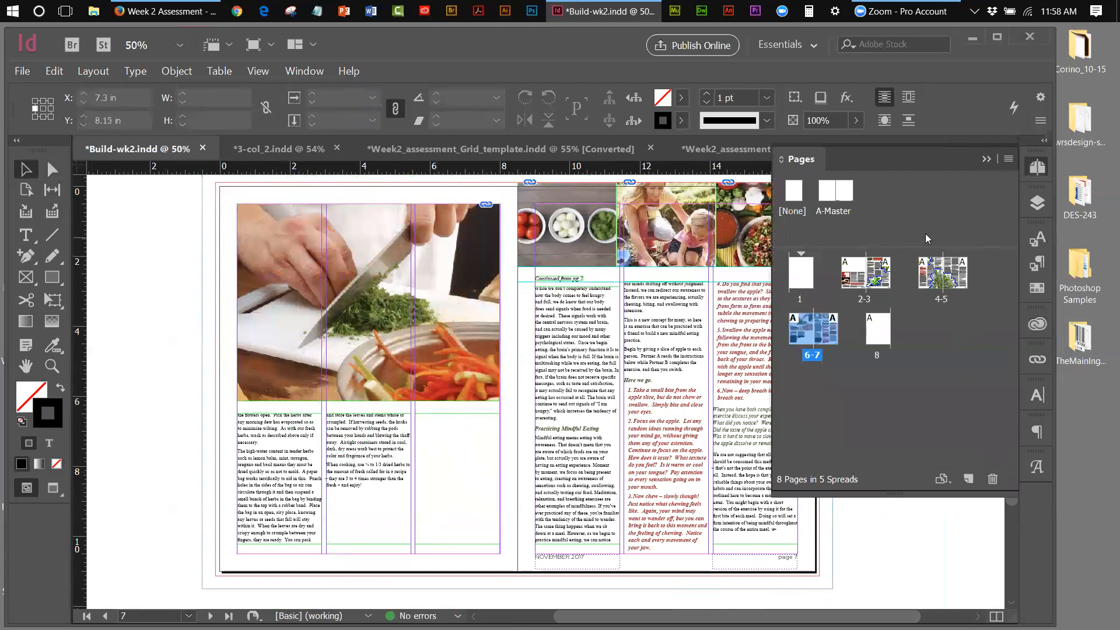
pyautogui.click(985, 159)
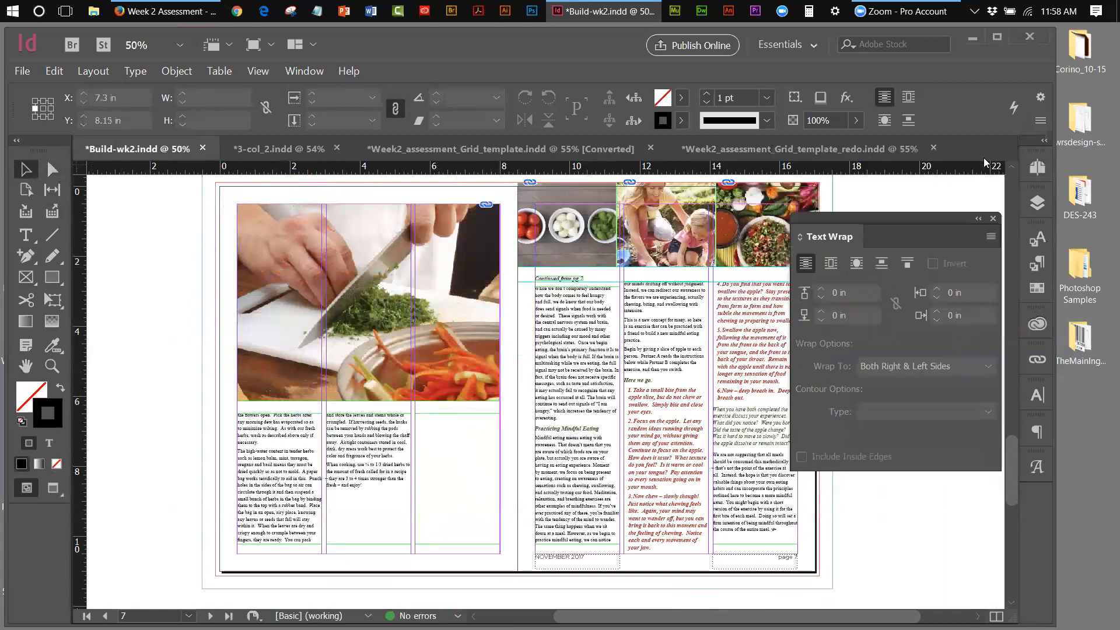
pyautogui.click(979, 219)
pyautogui.moveTo(807, 235); pyautogui.dragTo(965, 225)
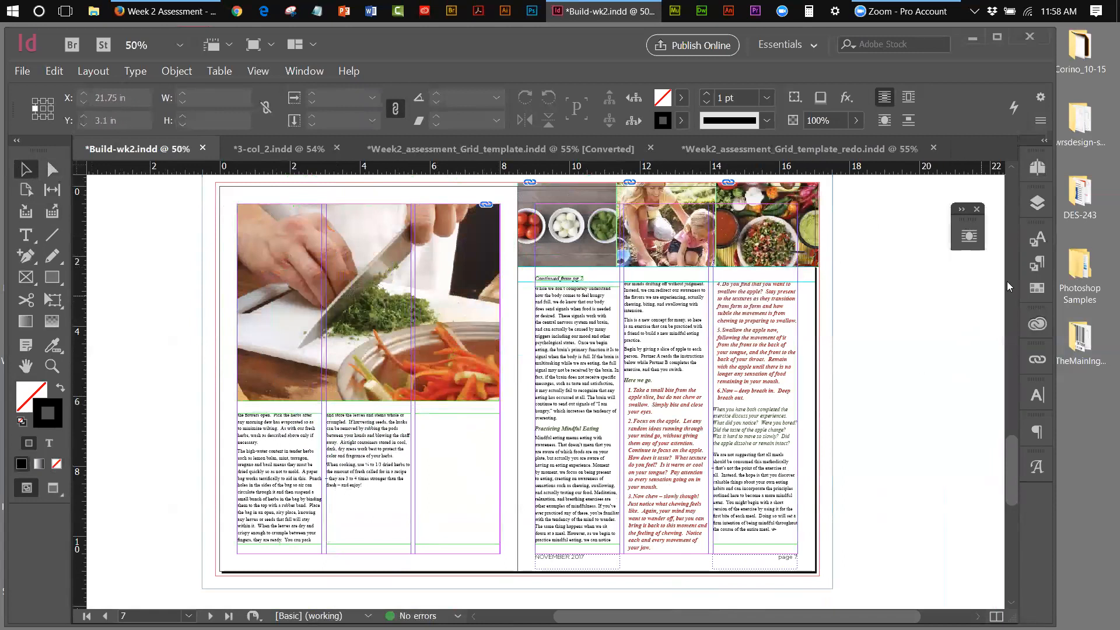
# Check Character Styles and Character settings: body text is Times New Roman Regular 10 pt, 14 pt leading
pyautogui.click(1040, 239)
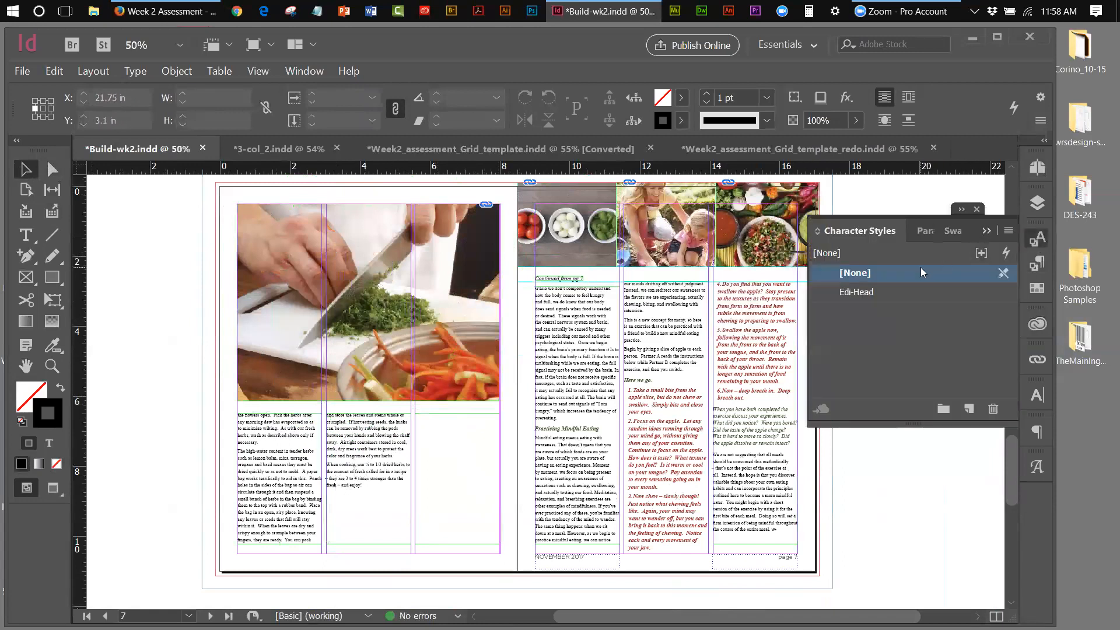
pyautogui.click(986, 231)
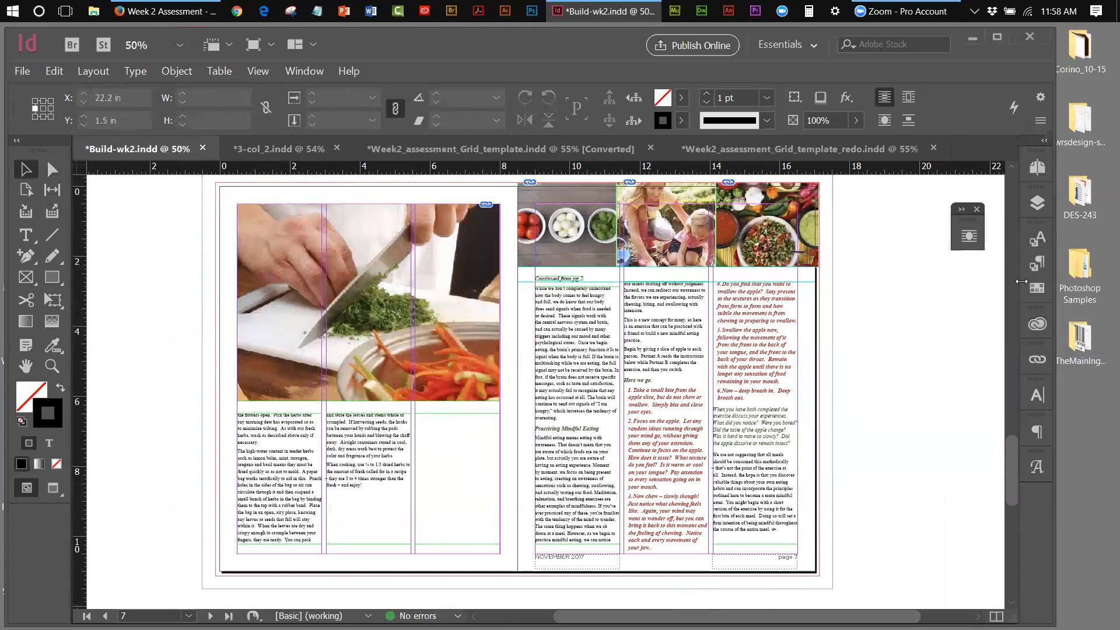
pyautogui.click(1036, 400)
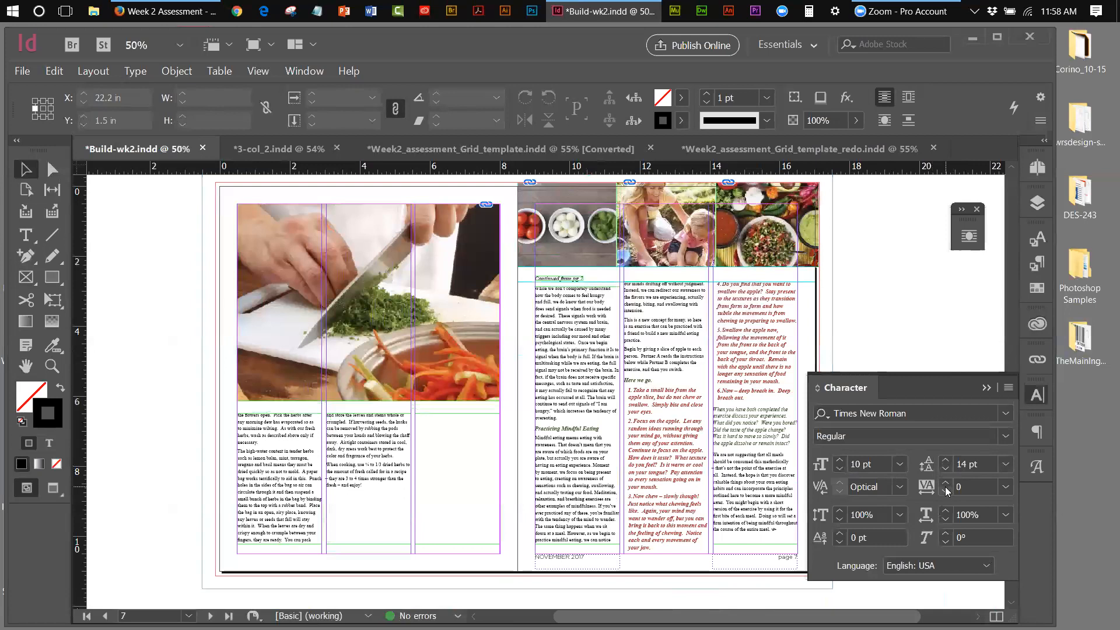
pyautogui.click(986, 389)
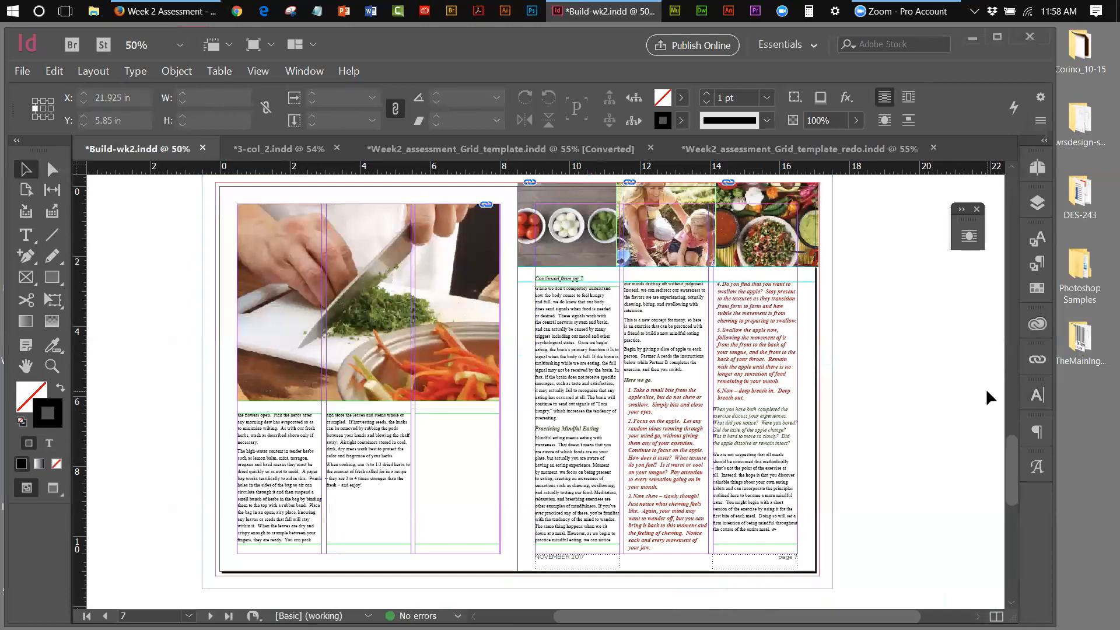
# Show Paragraph Styles with the second-column body text active, then try and cancel New Paragraph Style
pyautogui.click(1037, 263)
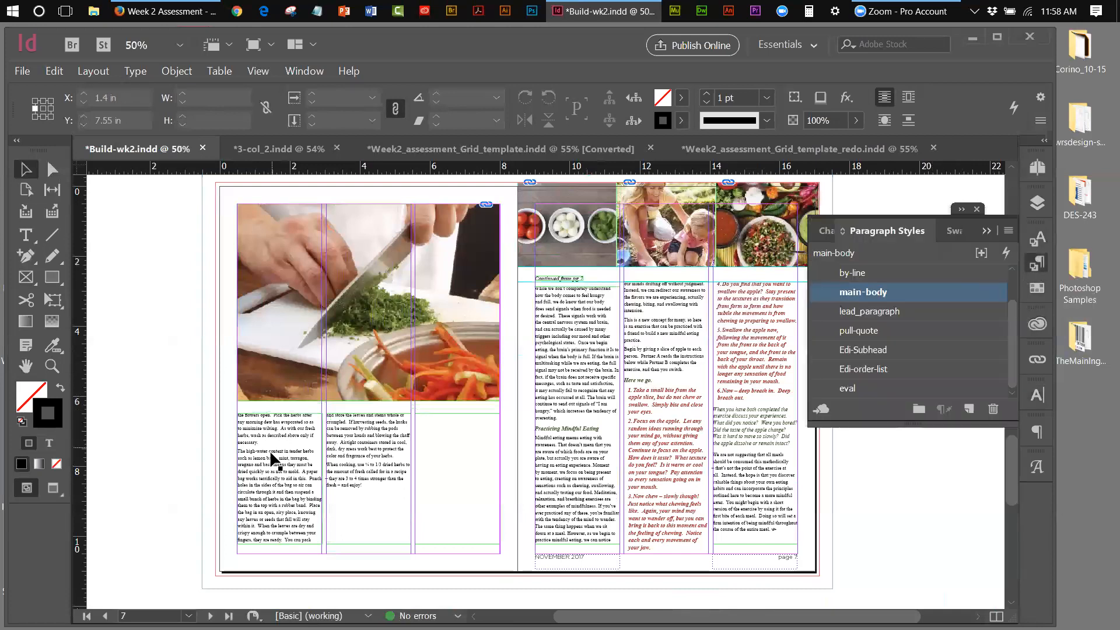
pyautogui.doubleClick(346, 438)
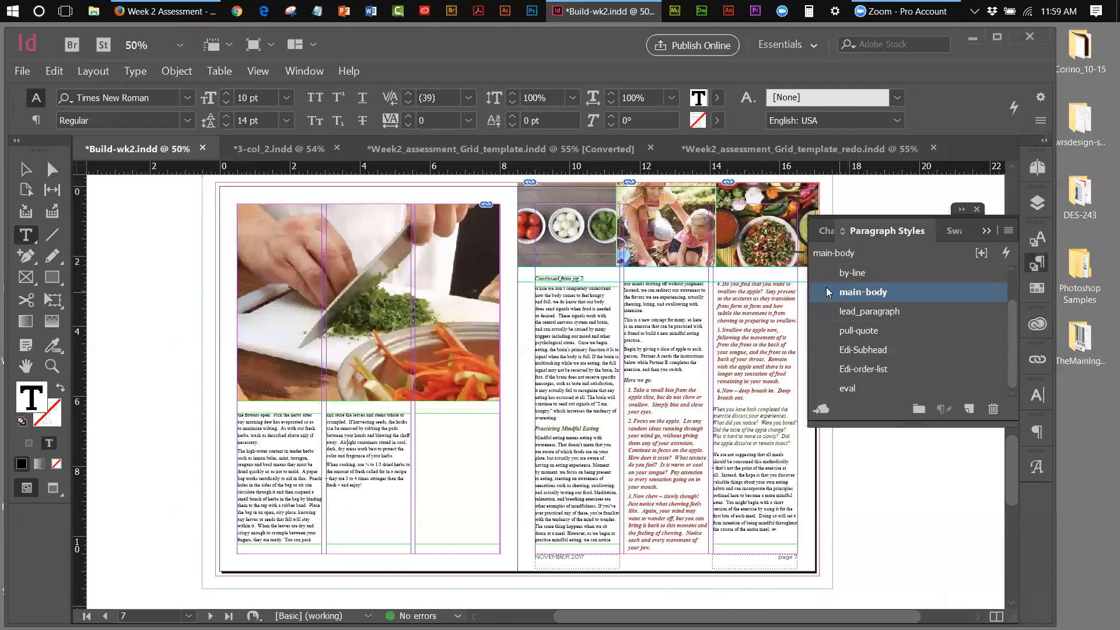
pyautogui.click(1009, 231)
pyautogui.click(810, 234)
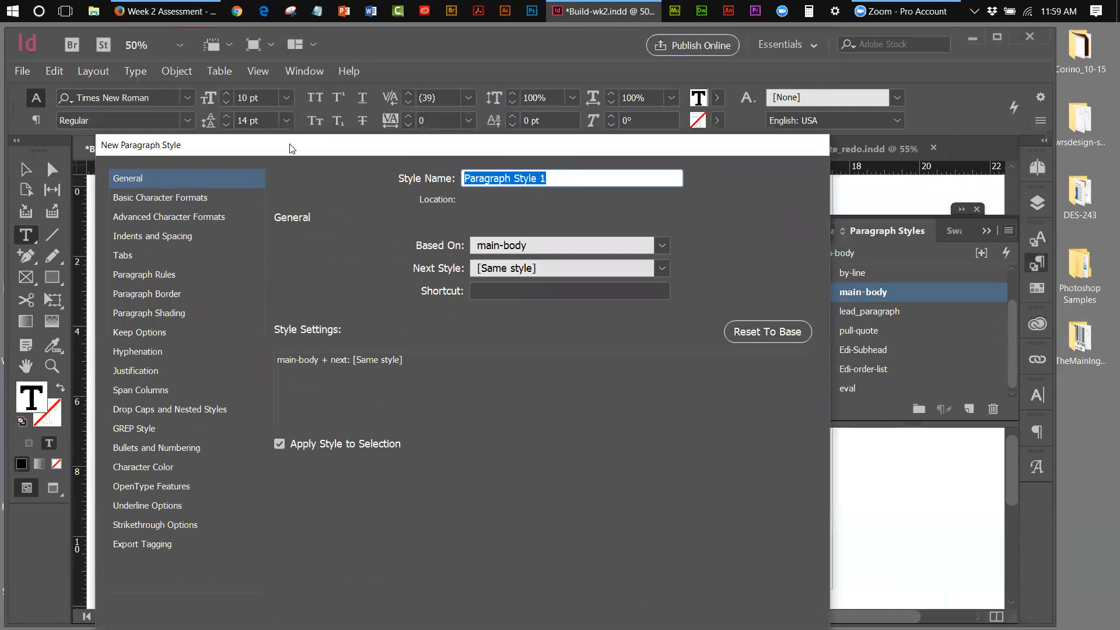
pyautogui.moveTo(291, 148); pyautogui.dragTo(292, 33)
pyautogui.click(698, 598)
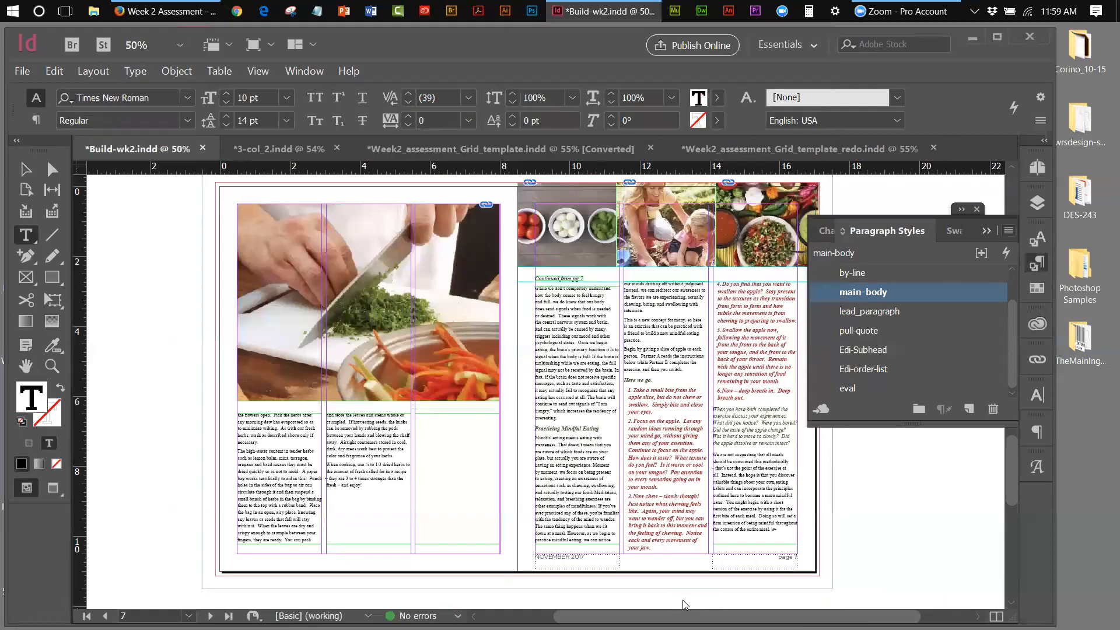
pyautogui.click(1009, 232)
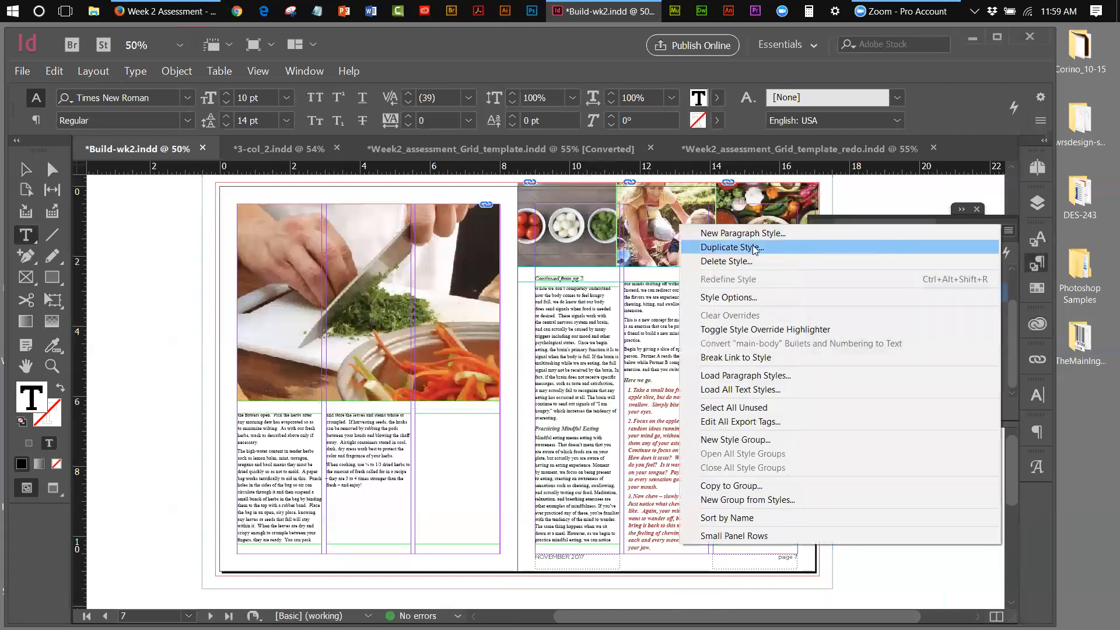
# Duplicate the main-body paragraph style and name it main-feature-body
pyautogui.click(733, 247)
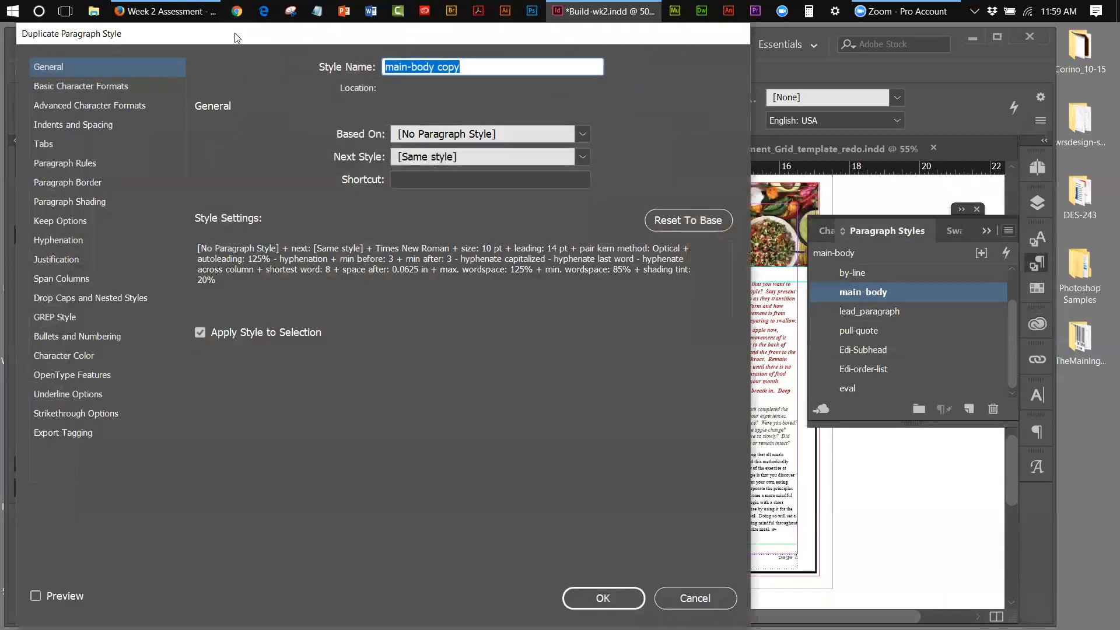
pyautogui.moveTo(236, 33); pyautogui.dragTo(269, 130)
pyautogui.moveTo(494, 164); pyautogui.dragTo(445, 164)
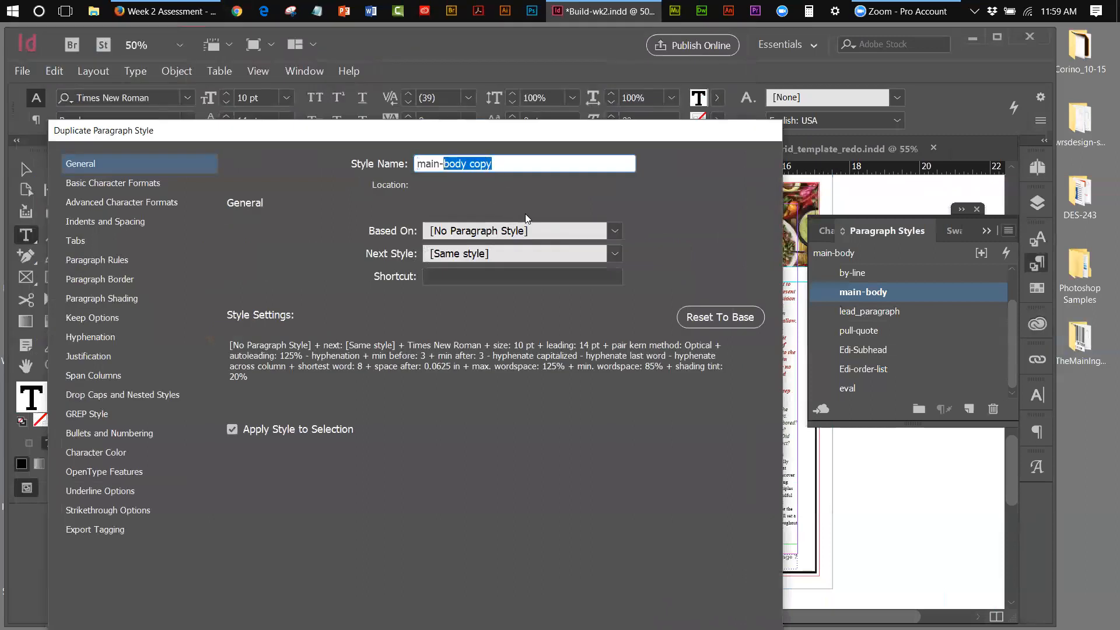
pyautogui.write('feat')
pyautogui.write('ure')
pyautogui.write('_')
pyautogui.write('-')
pyautogui.write('body')
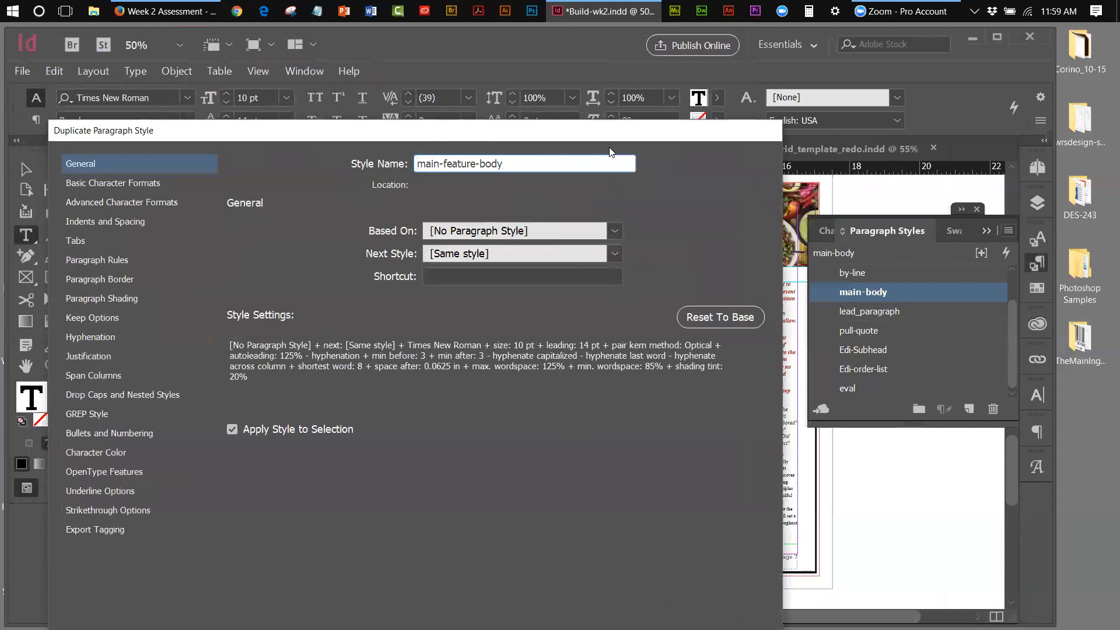
pyautogui.moveTo(601, 136); pyautogui.dragTo(706, 95)
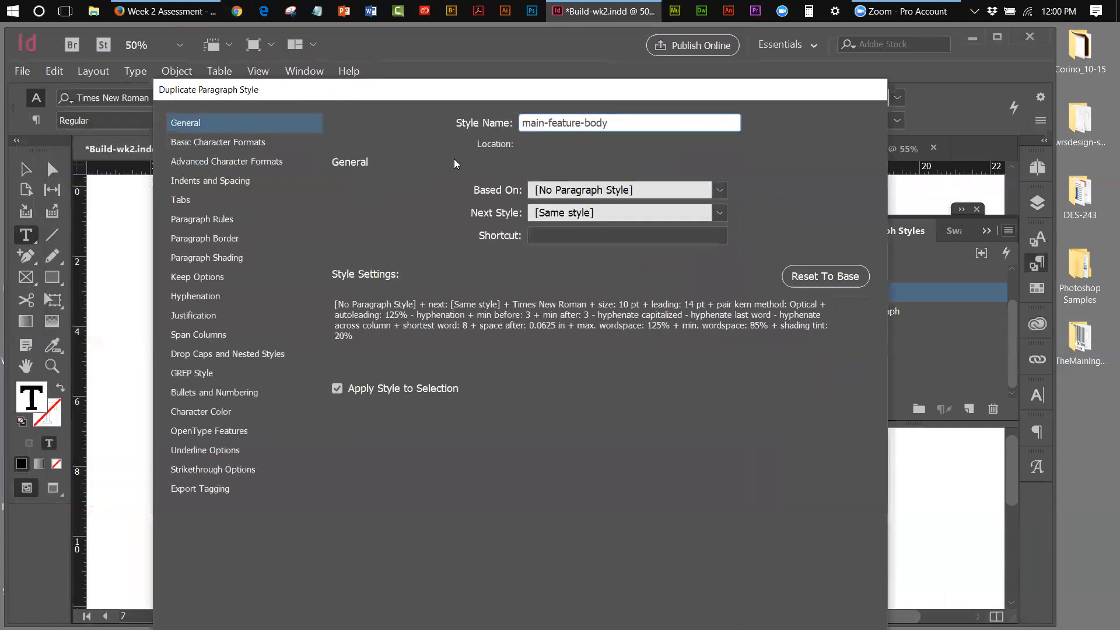
# Set its basic character formats to 10.5 pt size, 15 pt leading and tracking 10, and confirm
pyautogui.click(225, 143)
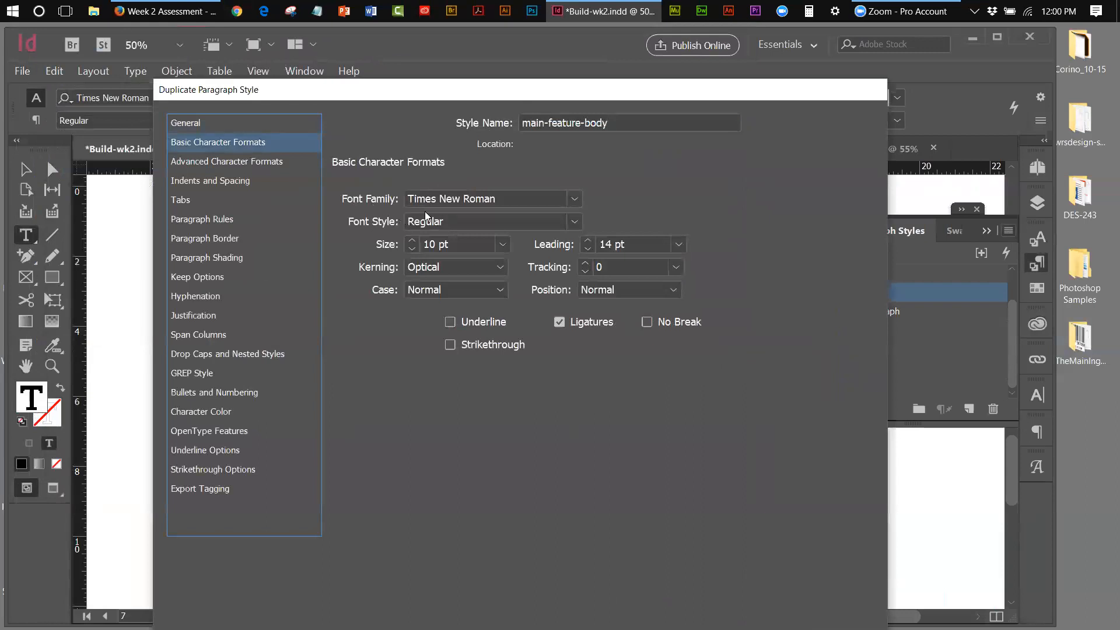
pyautogui.click(434, 245)
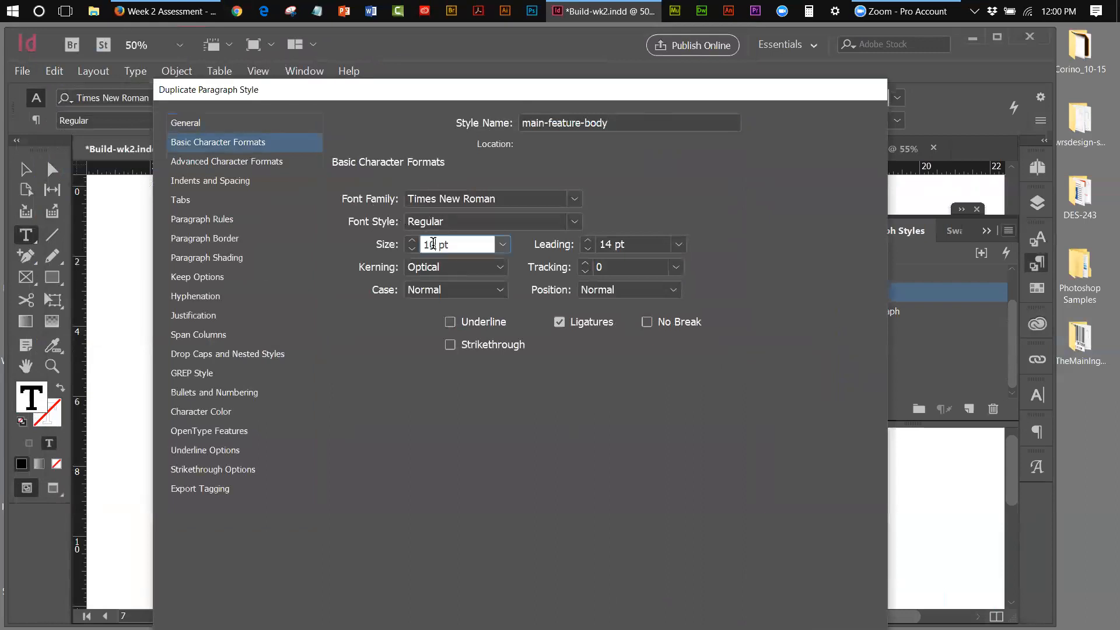
pyautogui.write('.')
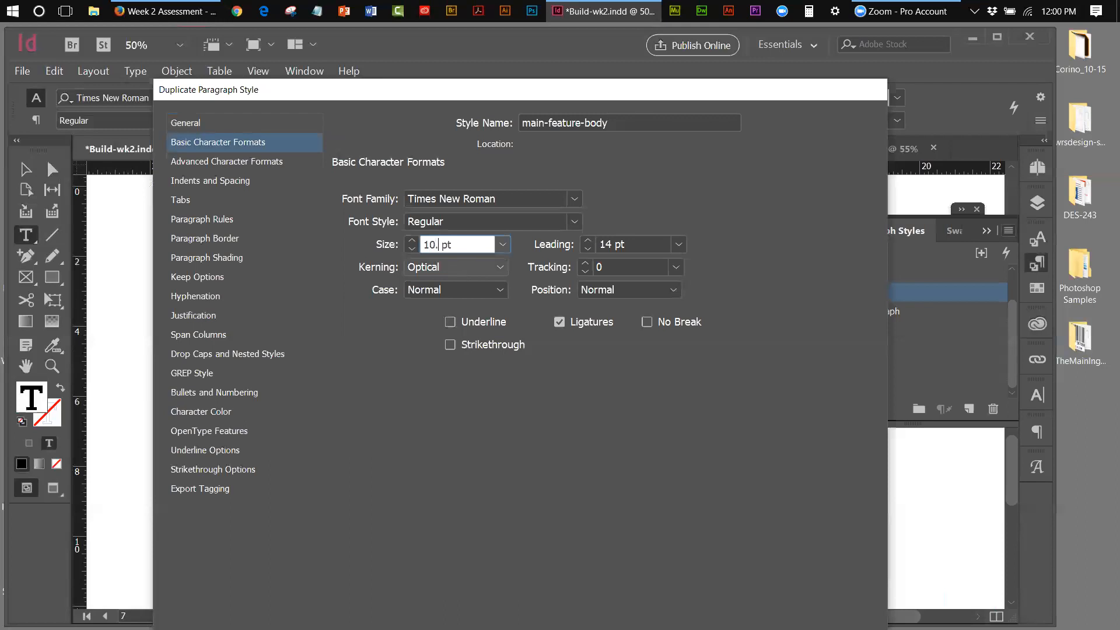
pyautogui.write('5')
pyautogui.click(589, 239)
pyautogui.click(585, 262)
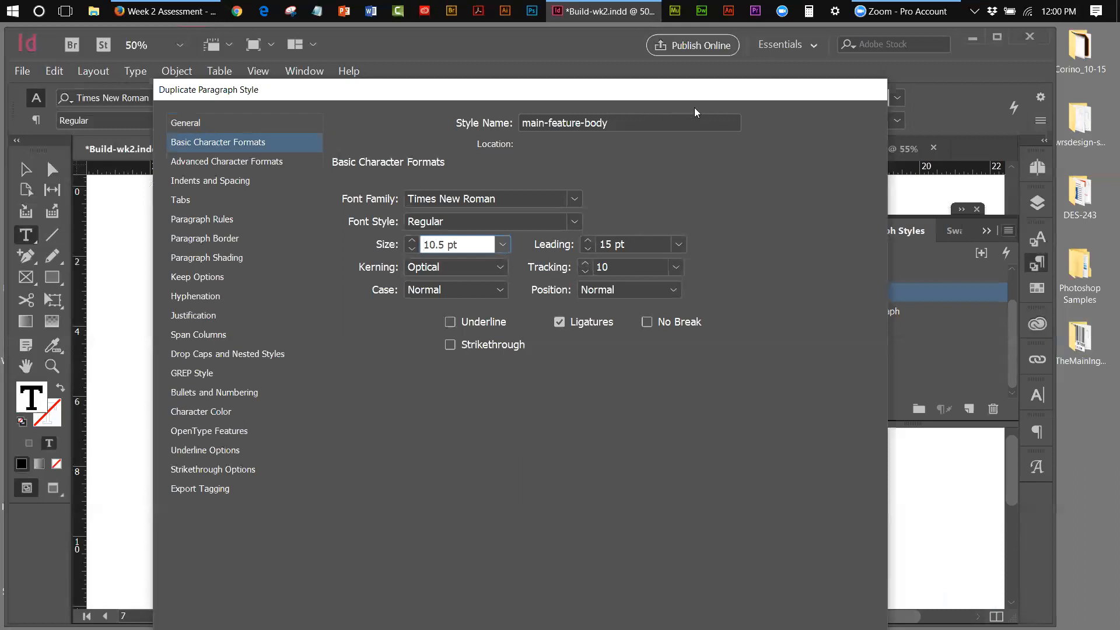
pyautogui.moveTo(704, 92); pyautogui.dragTo(577, 50)
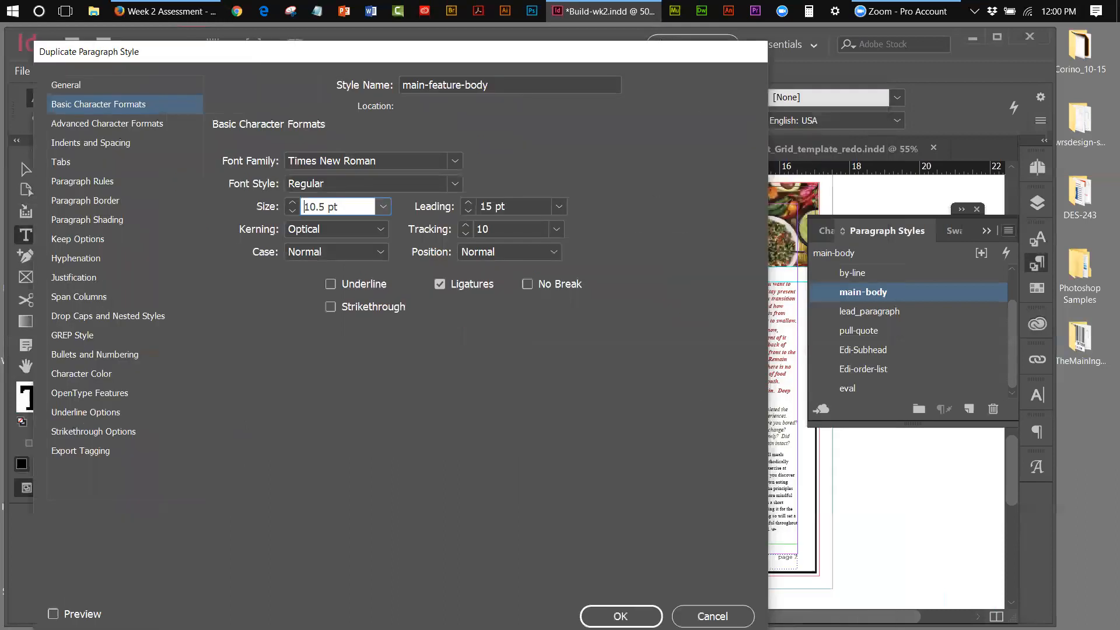
pyautogui.press('Return')
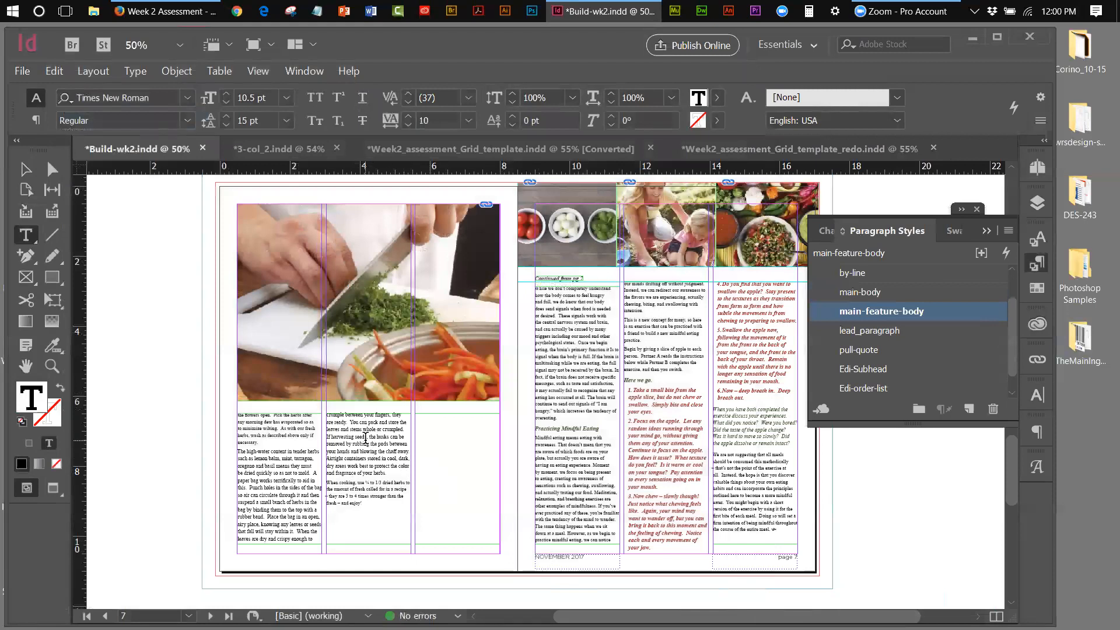
# Apply main-feature-body to the middle-column body paragraph and select the whole threaded story
pyautogui.click(364, 493)
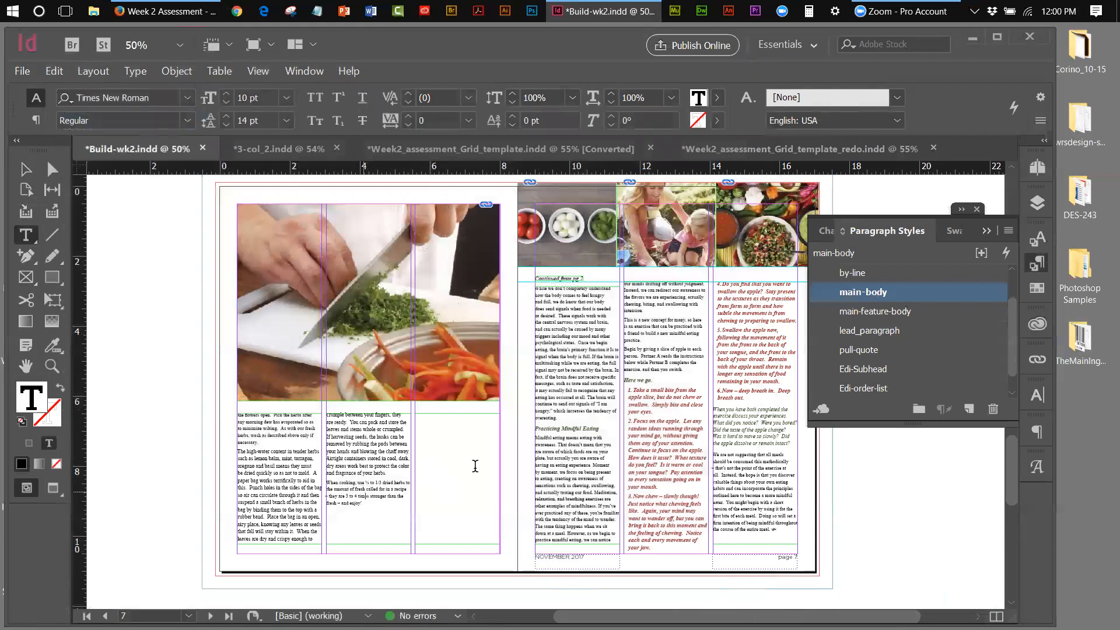
pyautogui.click(866, 312)
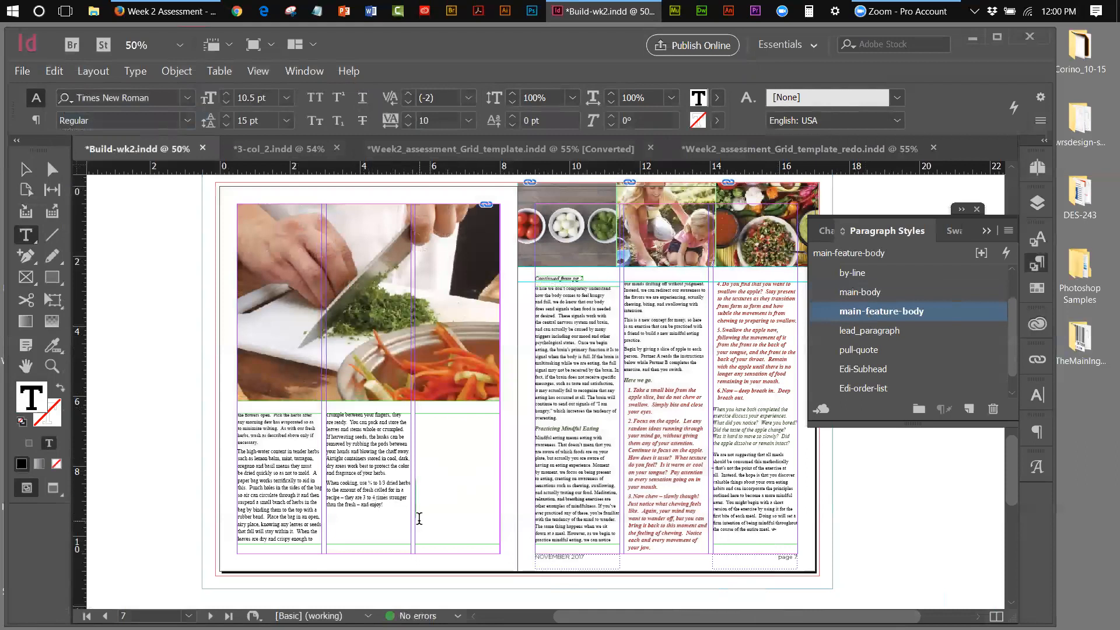
pyautogui.hotkey('ctrl', 'a')
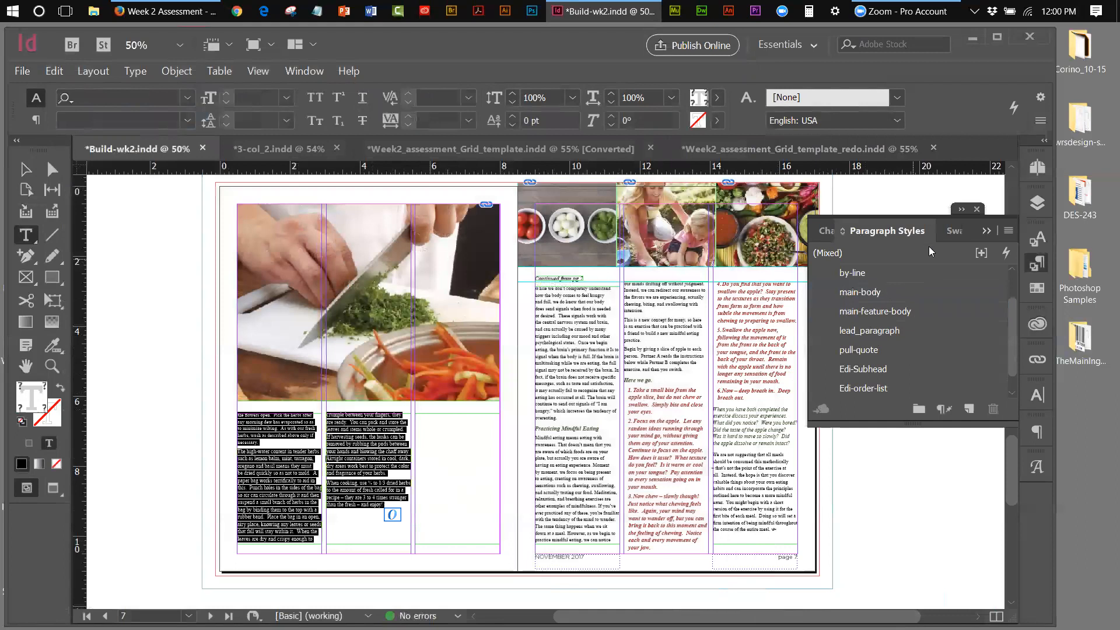
pyautogui.click(1033, 173)
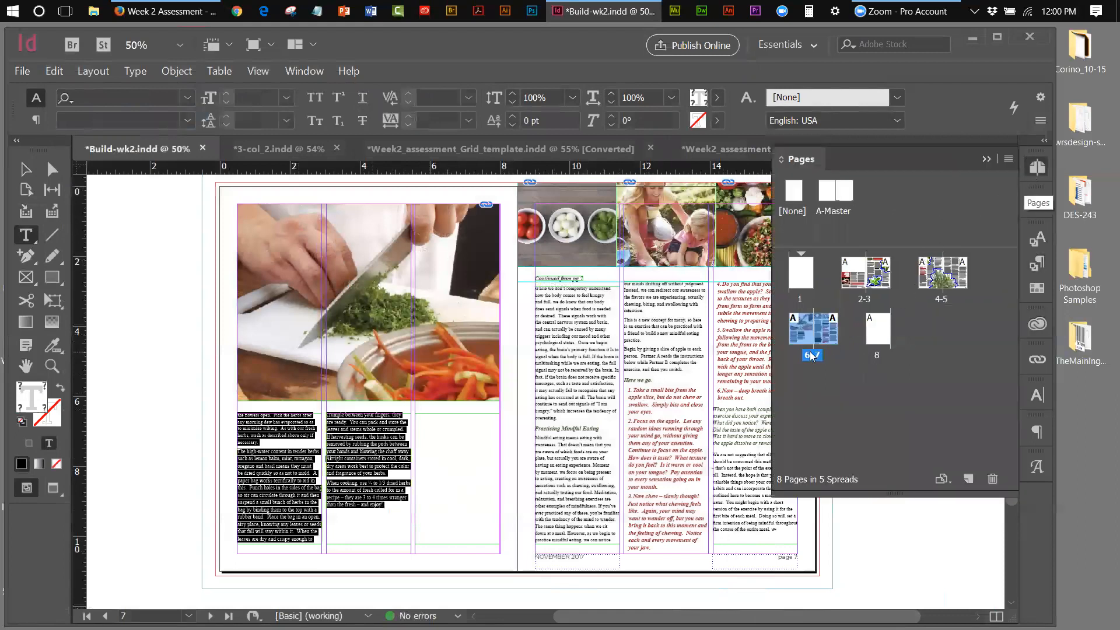
# On spread 2-3, apply main-feature-body to the body text starting at 'Fortunately'
pyautogui.doubleClick(860, 297)
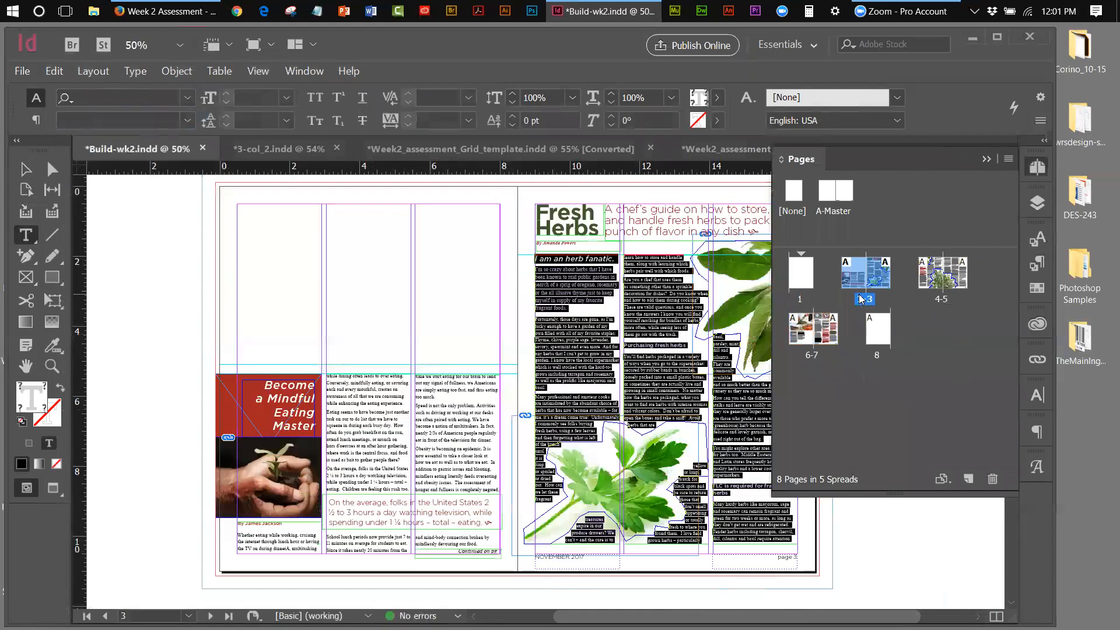
pyautogui.keyDown('shift'); pyautogui.click(569, 299); pyautogui.keyUp('shift')
pyautogui.moveTo(559, 287); pyautogui.dragTo(525, 253)
pyautogui.click(568, 379)
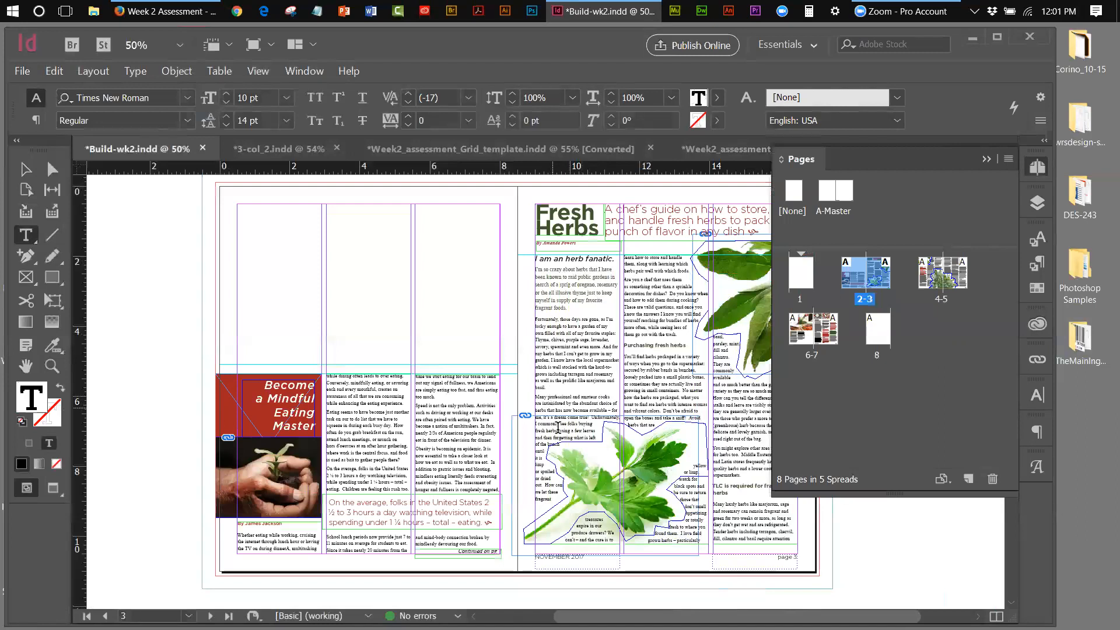
pyautogui.moveTo(618, 543); pyautogui.dragTo(534, 315)
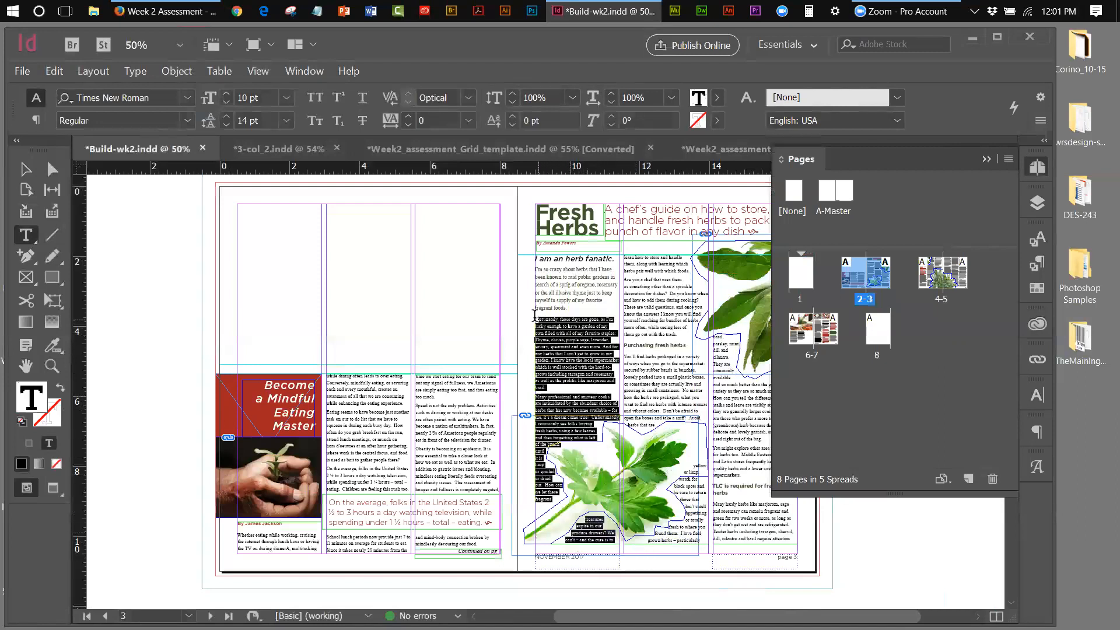
pyautogui.click(986, 159)
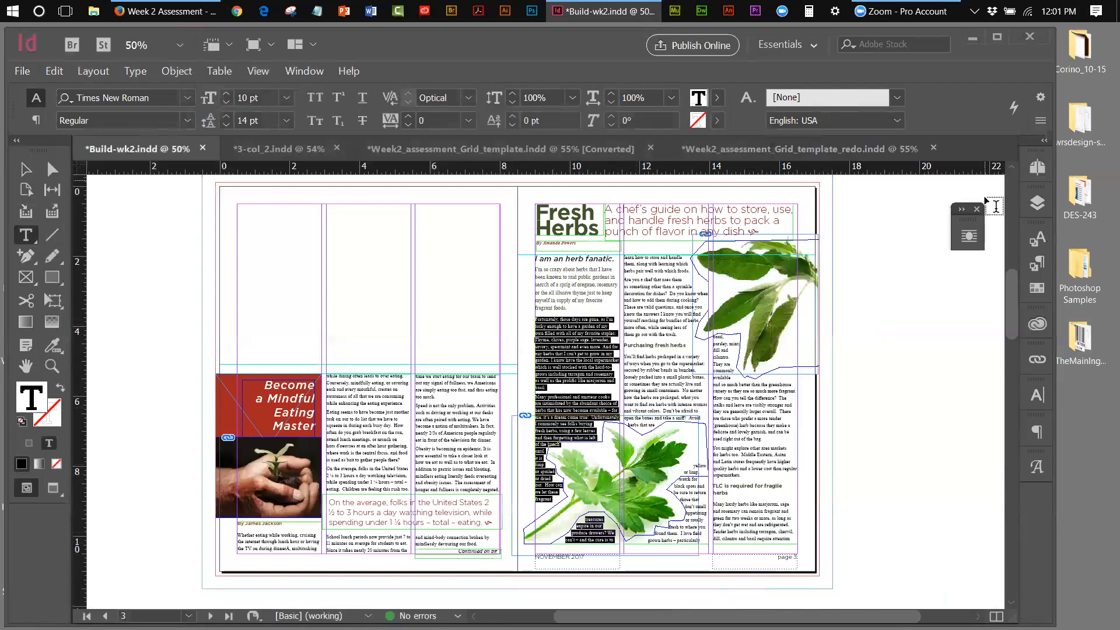
pyautogui.click(1033, 264)
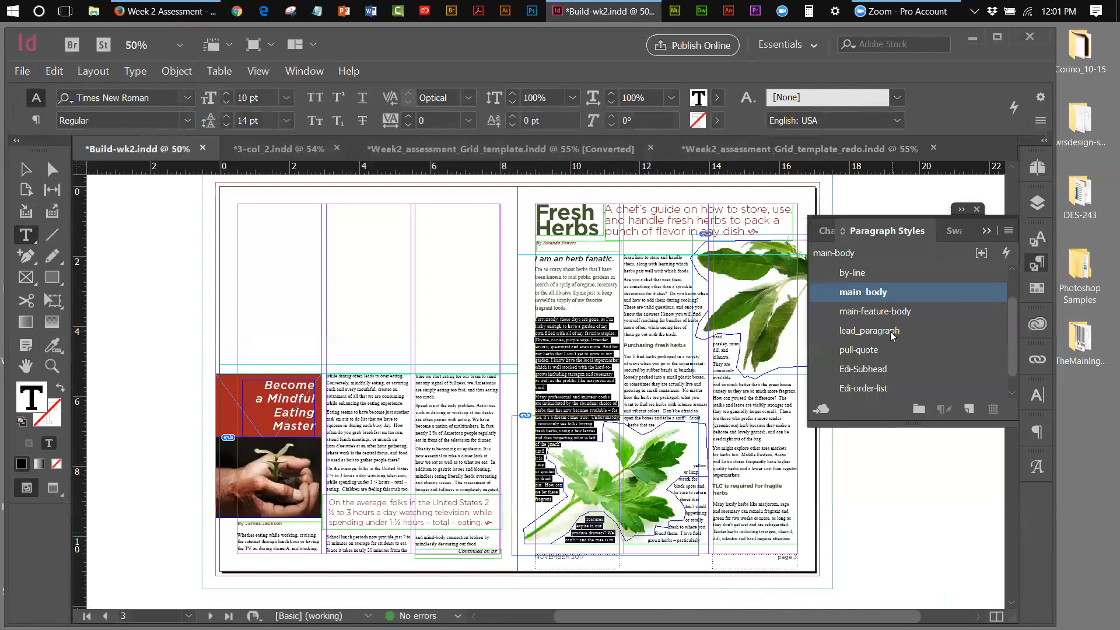
pyautogui.click(884, 313)
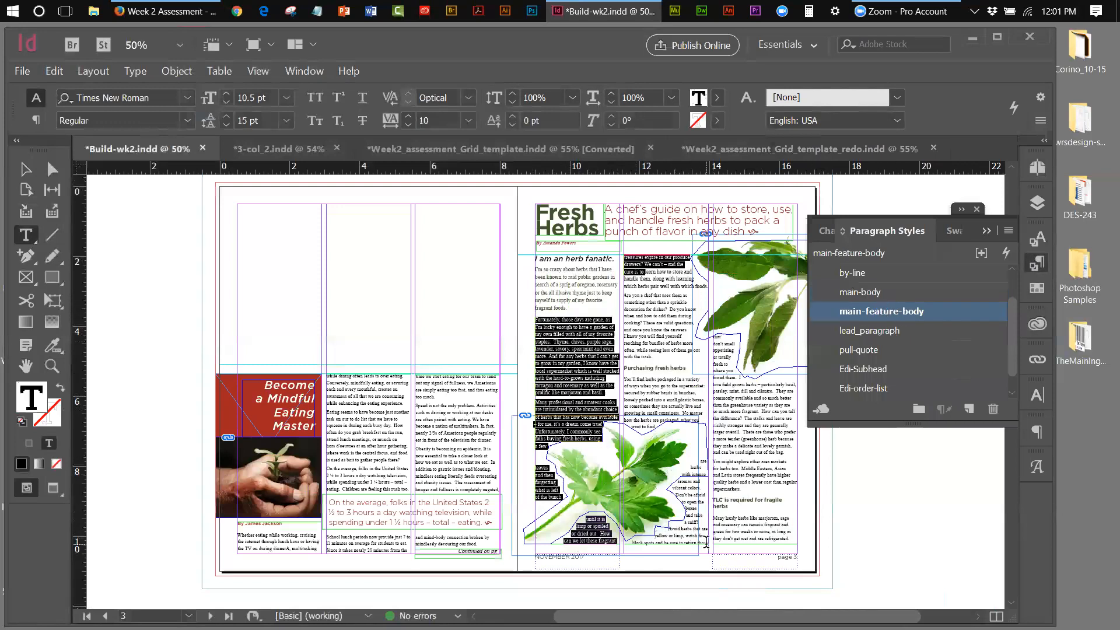
# Apply main-feature-body to the second- and right-column text, then go to spread 4-5
pyautogui.moveTo(706, 541); pyautogui.dragTo(628, 378)
pyautogui.click(632, 351)
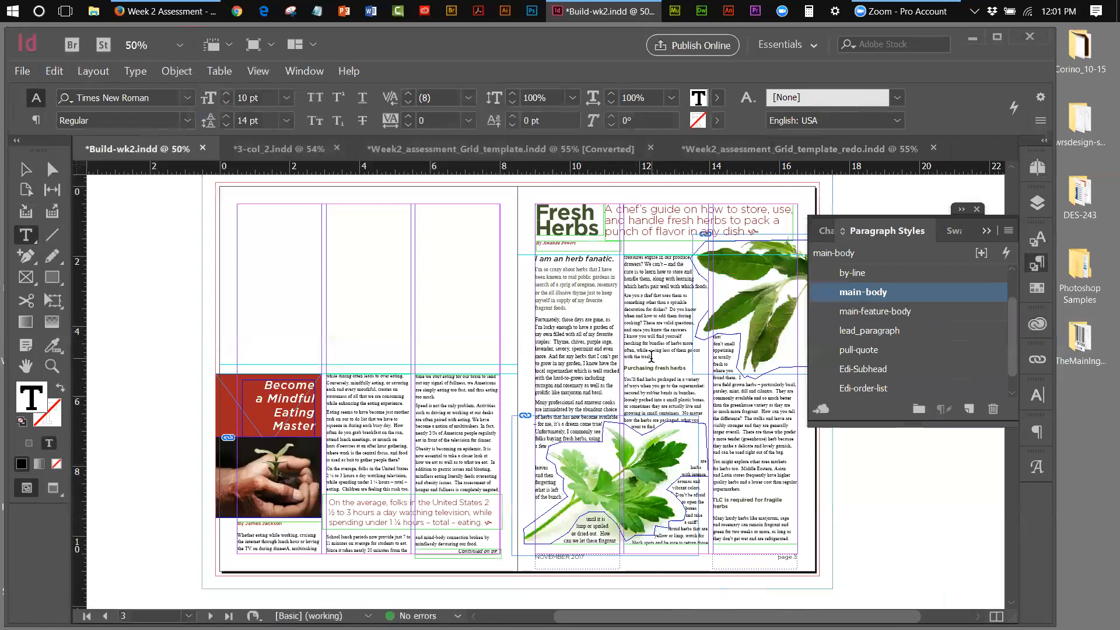
pyautogui.moveTo(655, 357); pyautogui.dragTo(623, 255)
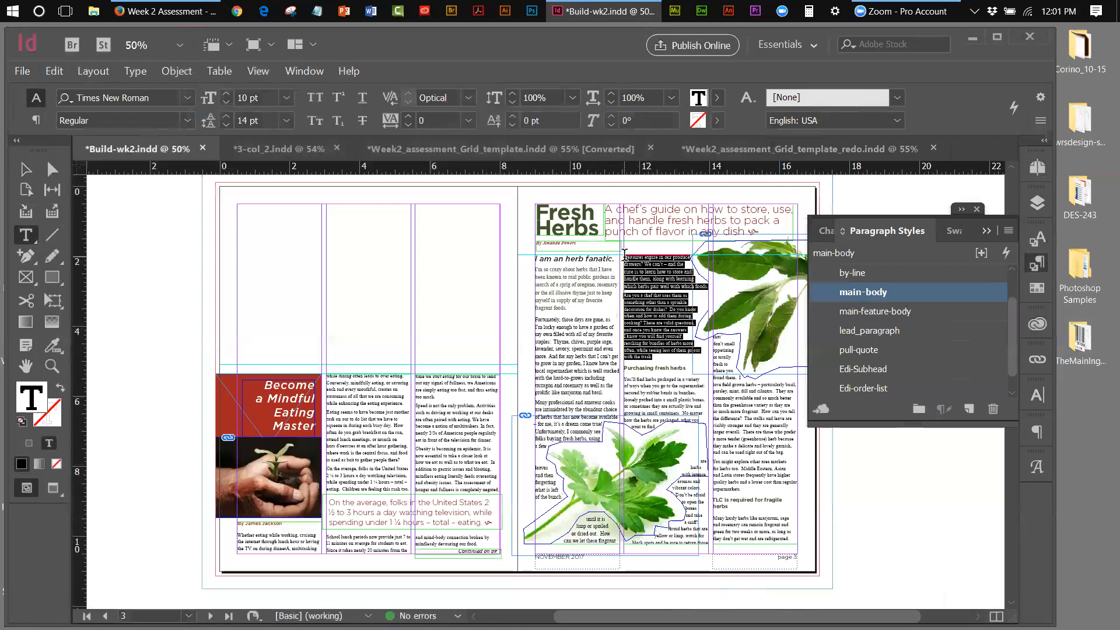
pyautogui.click(868, 312)
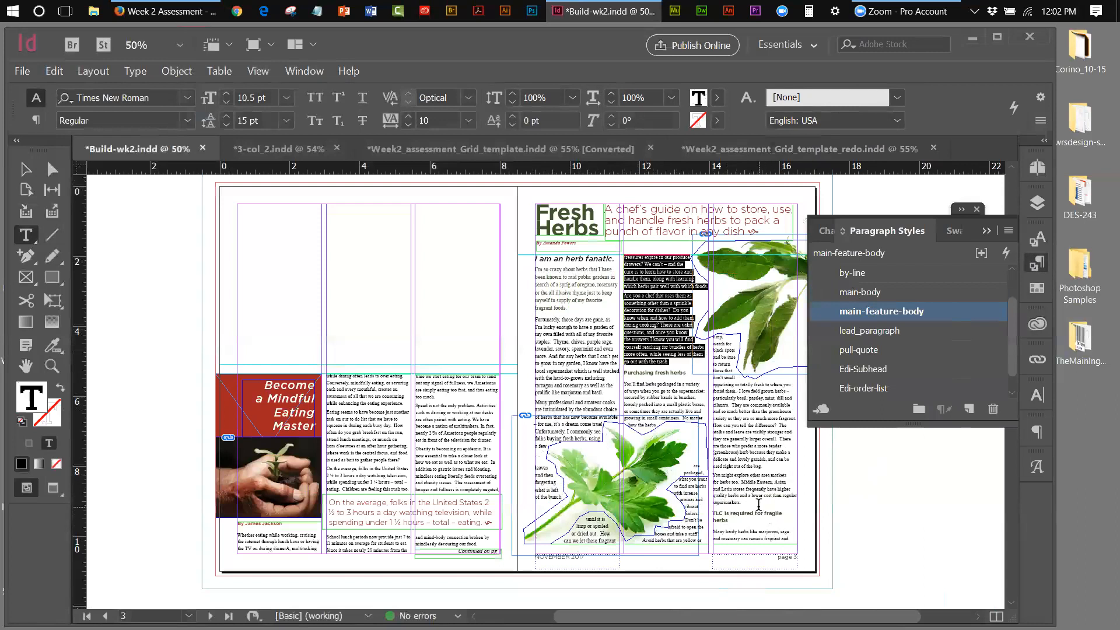
pyautogui.moveTo(742, 503); pyautogui.dragTo(621, 376)
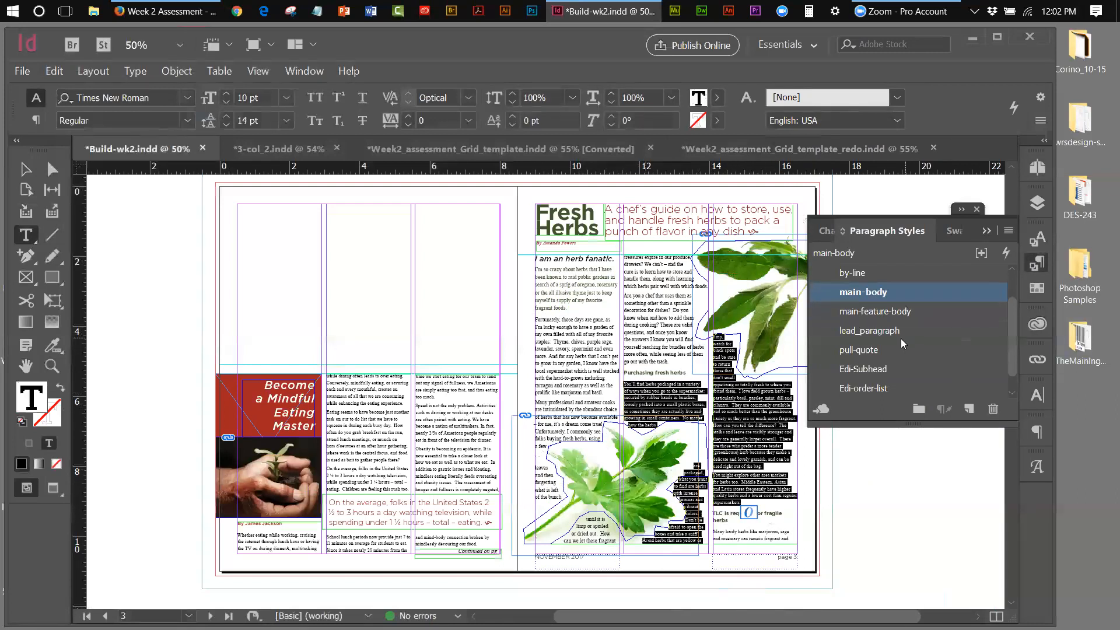
pyautogui.click(887, 314)
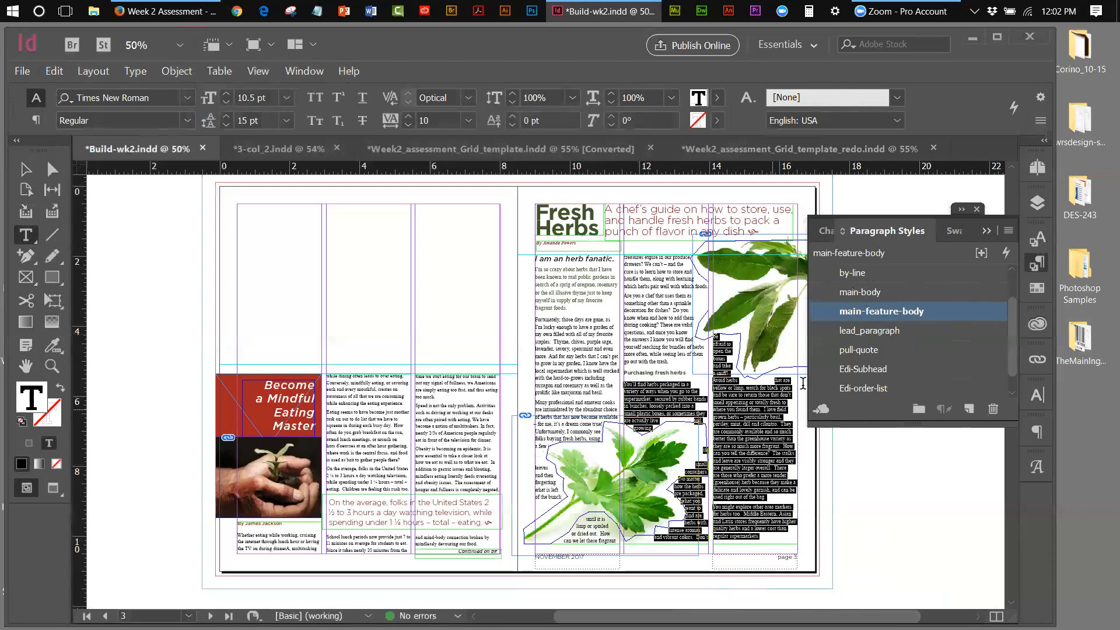
pyautogui.click(1037, 169)
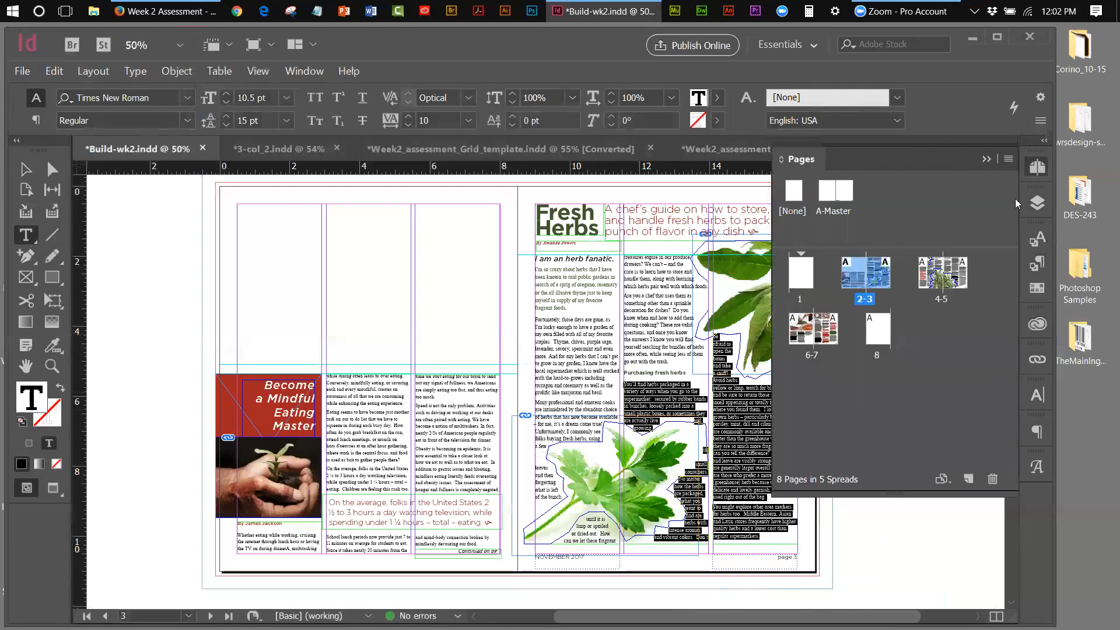
pyautogui.doubleClick(940, 274)
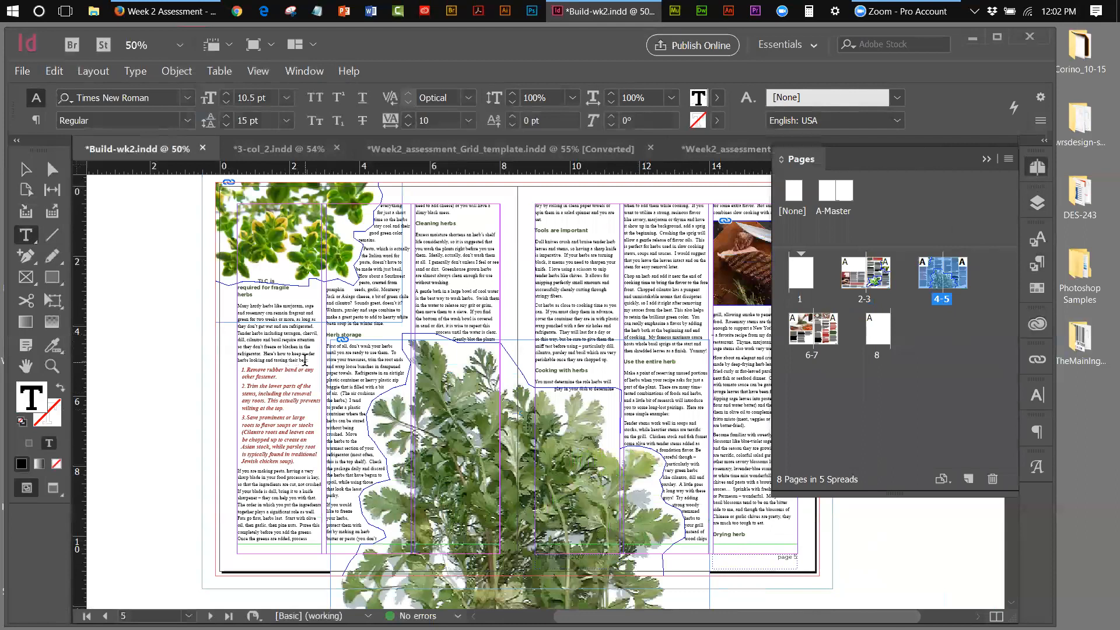
# Apply main-feature-body to the left column's first paragraph and the 'If you are making pesto' paragraph
pyautogui.moveTo(314, 359); pyautogui.dragTo(232, 304)
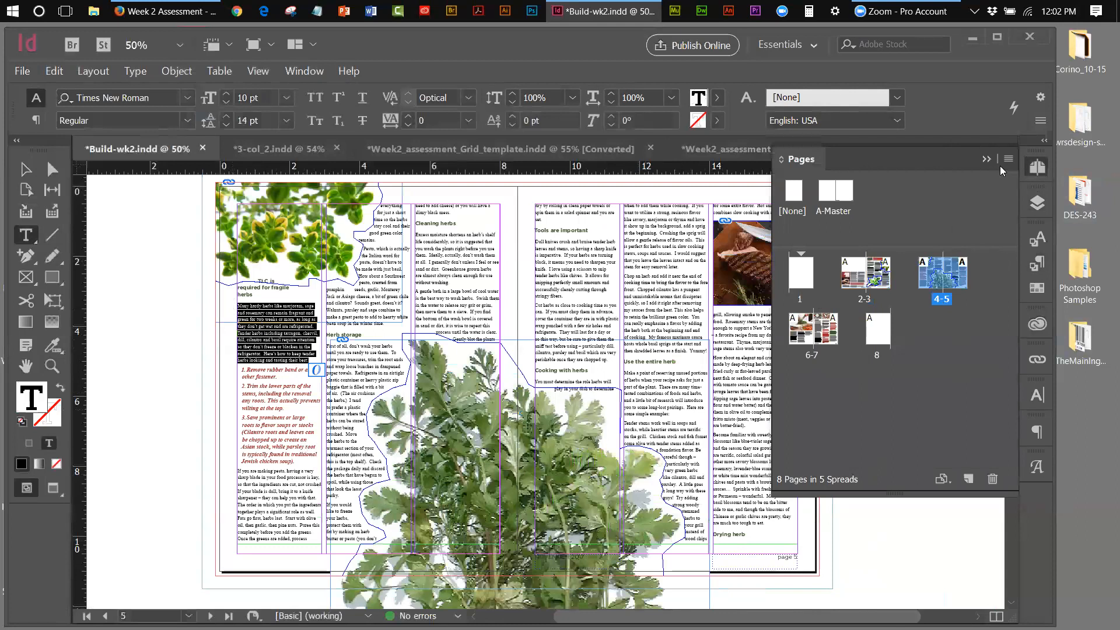
pyautogui.click(986, 159)
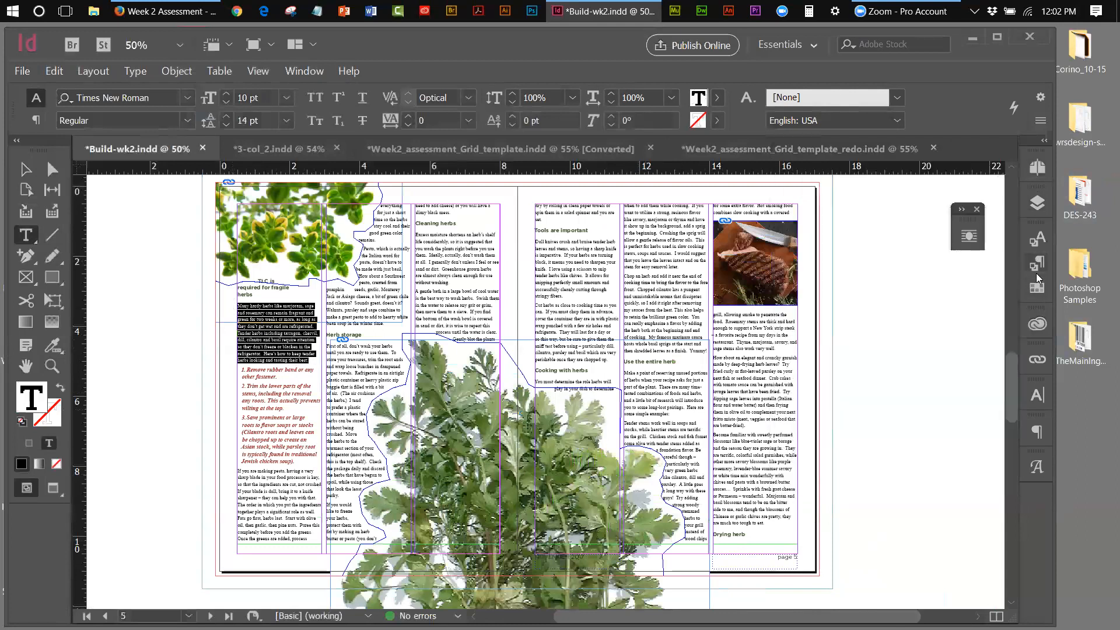
pyautogui.click(1036, 271)
pyautogui.click(860, 314)
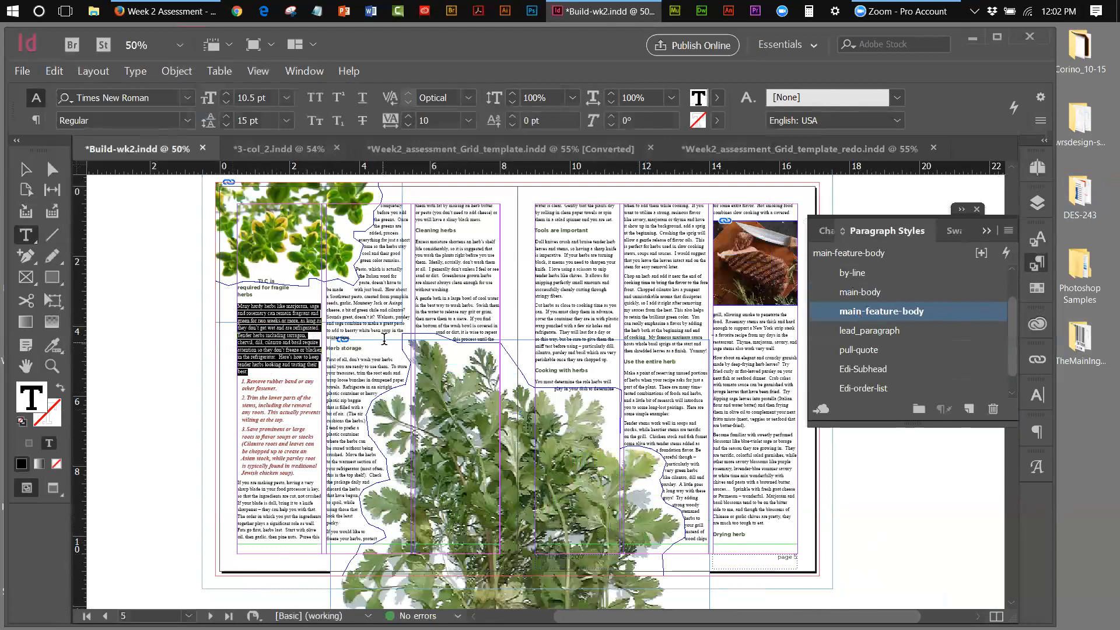
pyautogui.click(360, 337)
pyautogui.moveTo(360, 337); pyautogui.dragTo(226, 482)
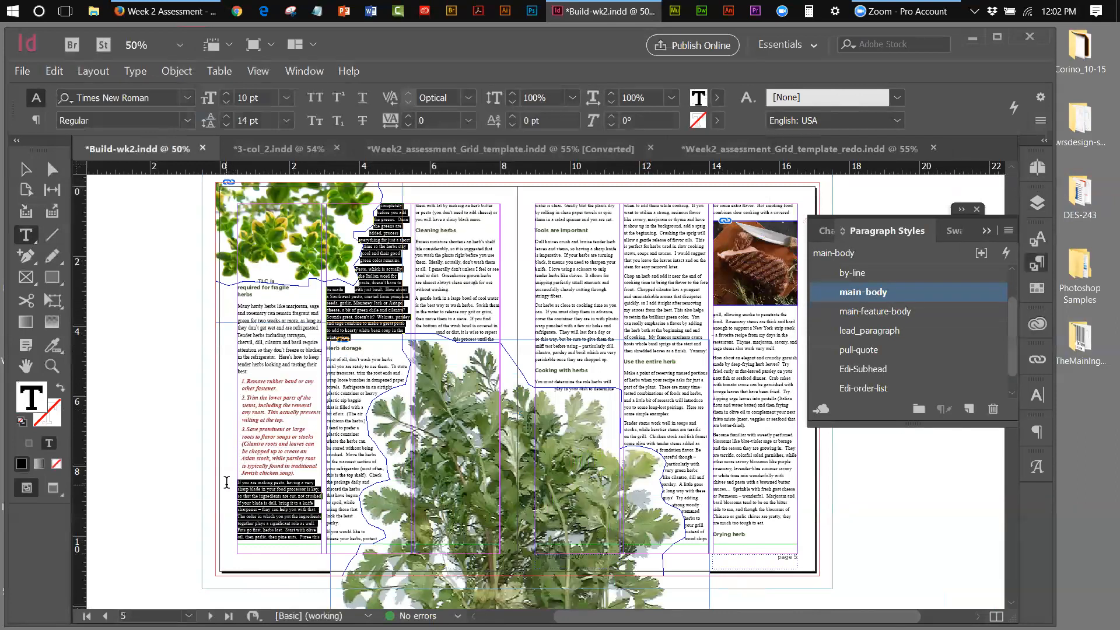
pyautogui.click(868, 313)
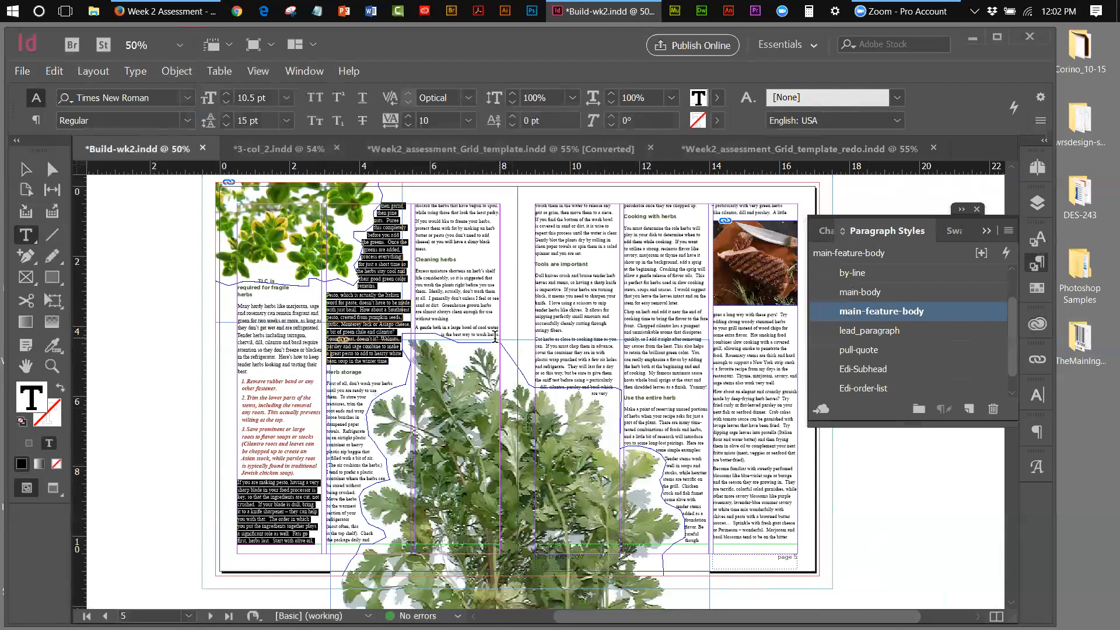
# Restyle the text from 'then garlic' through 'mess.', the 'Excess' passage and the next column's first paragraph
pyautogui.moveTo(432, 250); pyautogui.dragTo(324, 375)
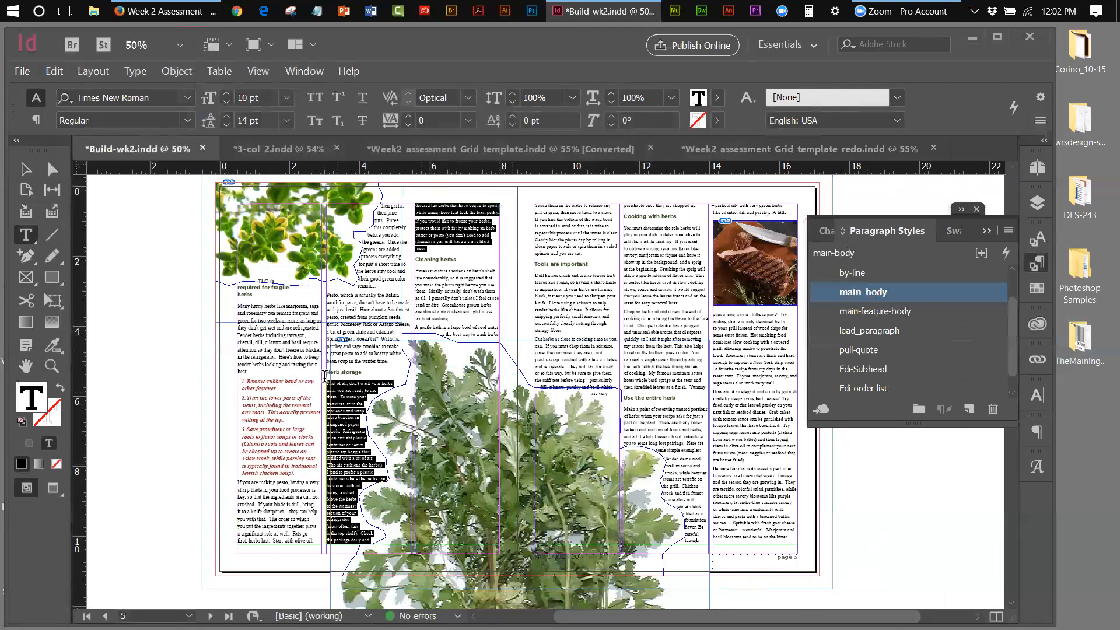
pyautogui.click(909, 309)
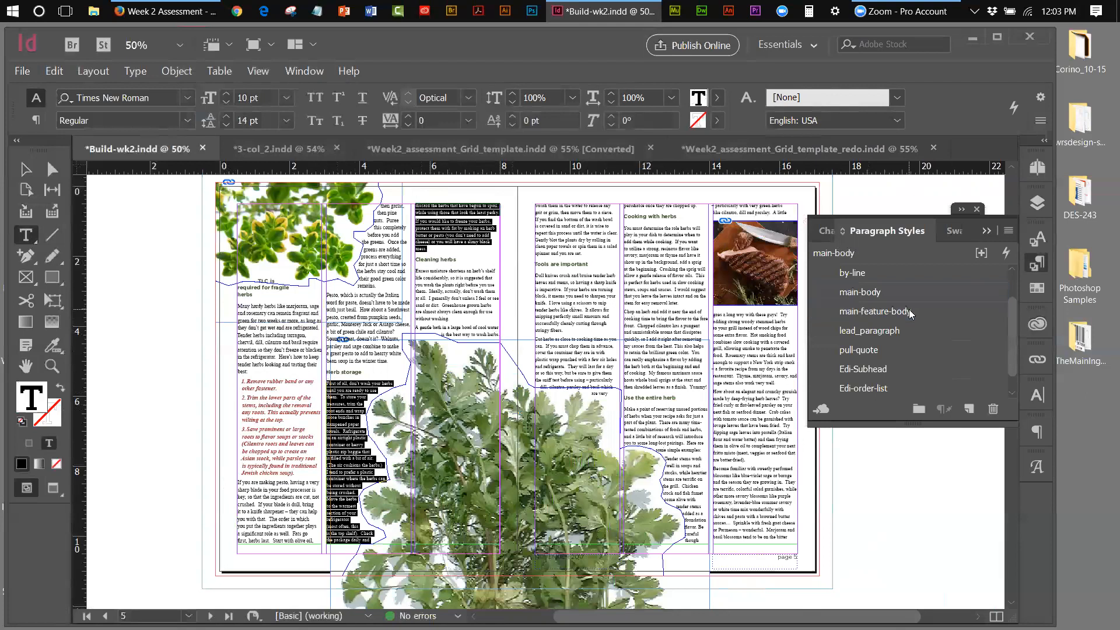
pyautogui.click(909, 310)
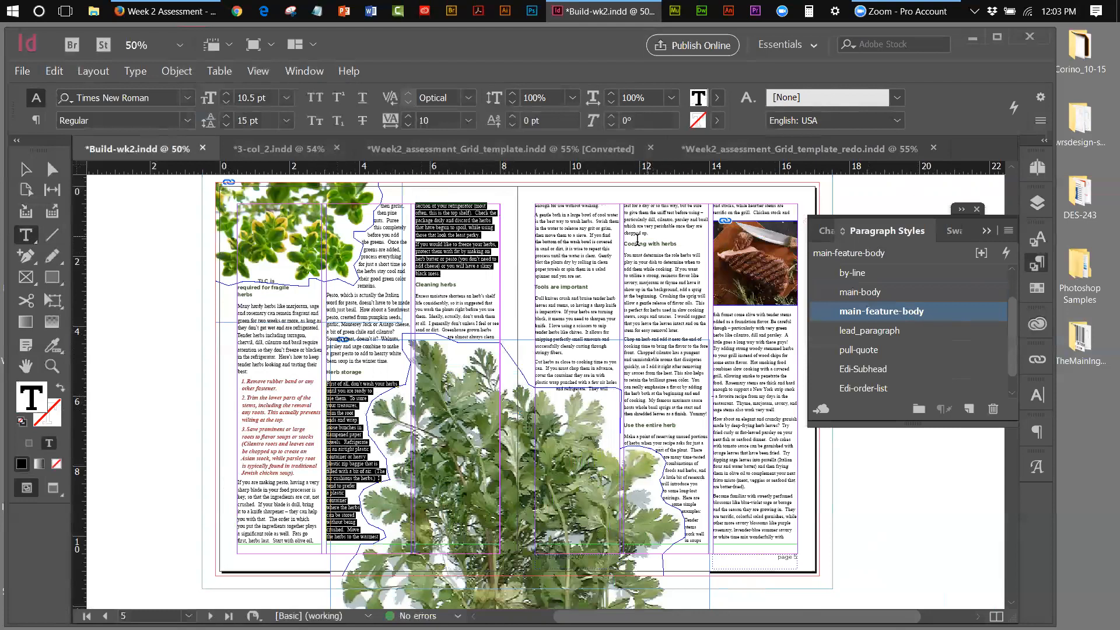
pyautogui.moveTo(587, 275); pyautogui.dragTo(416, 296)
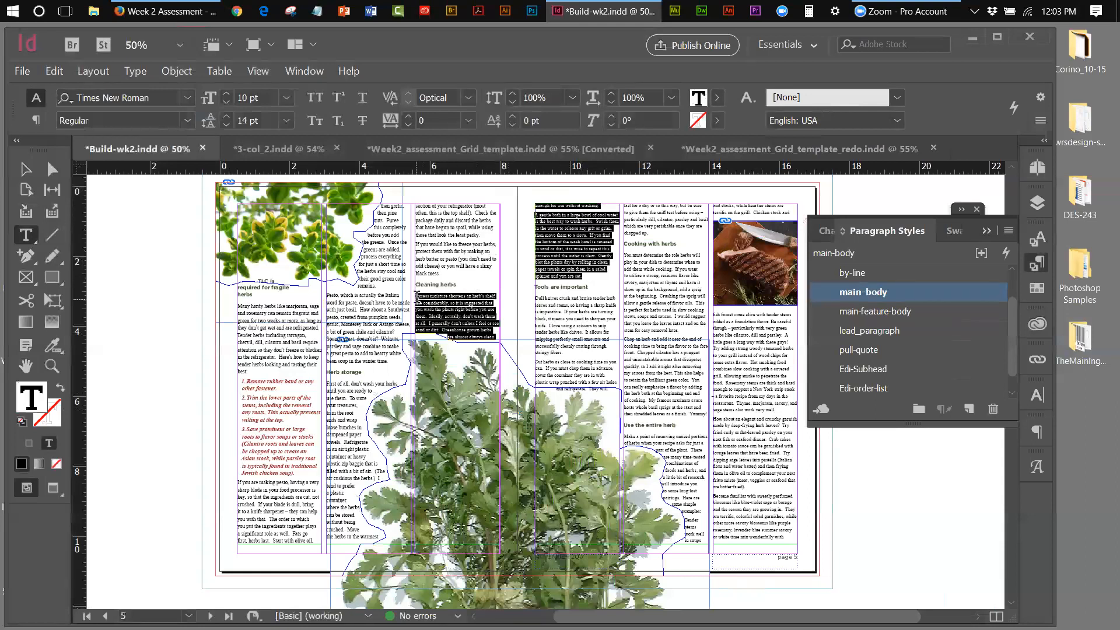
pyautogui.click(882, 312)
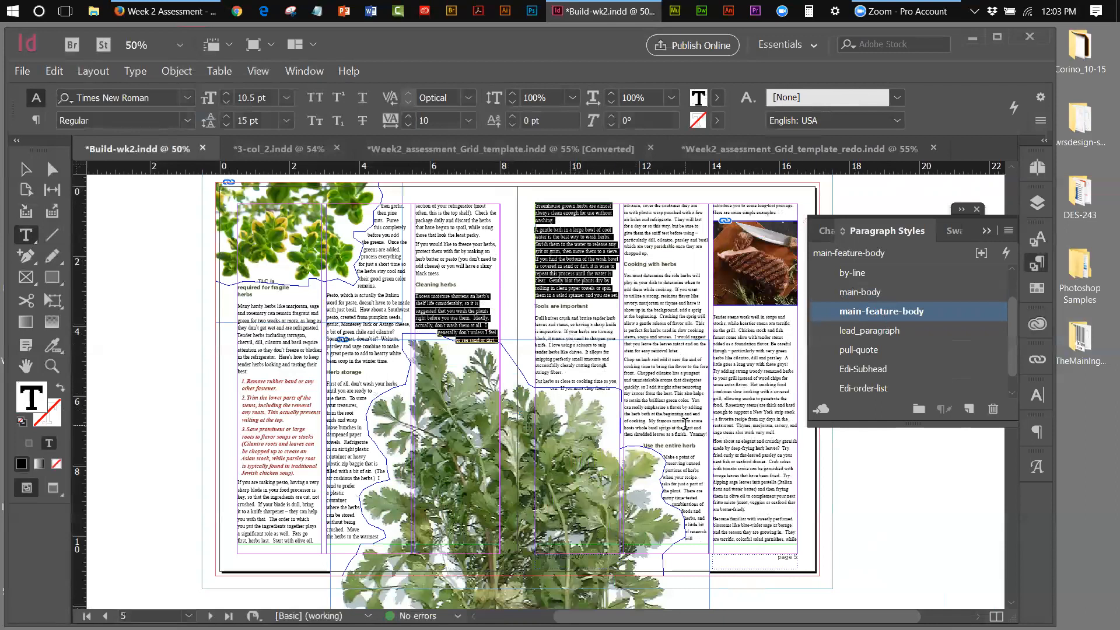
pyautogui.moveTo(649, 255); pyautogui.dragTo(525, 309)
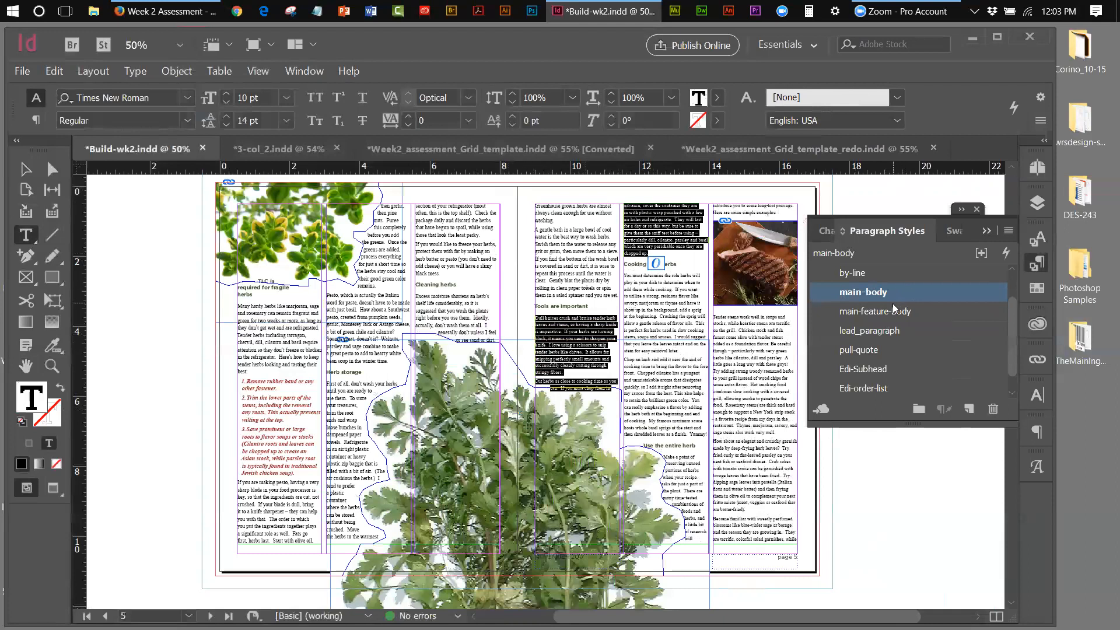
pyautogui.click(875, 311)
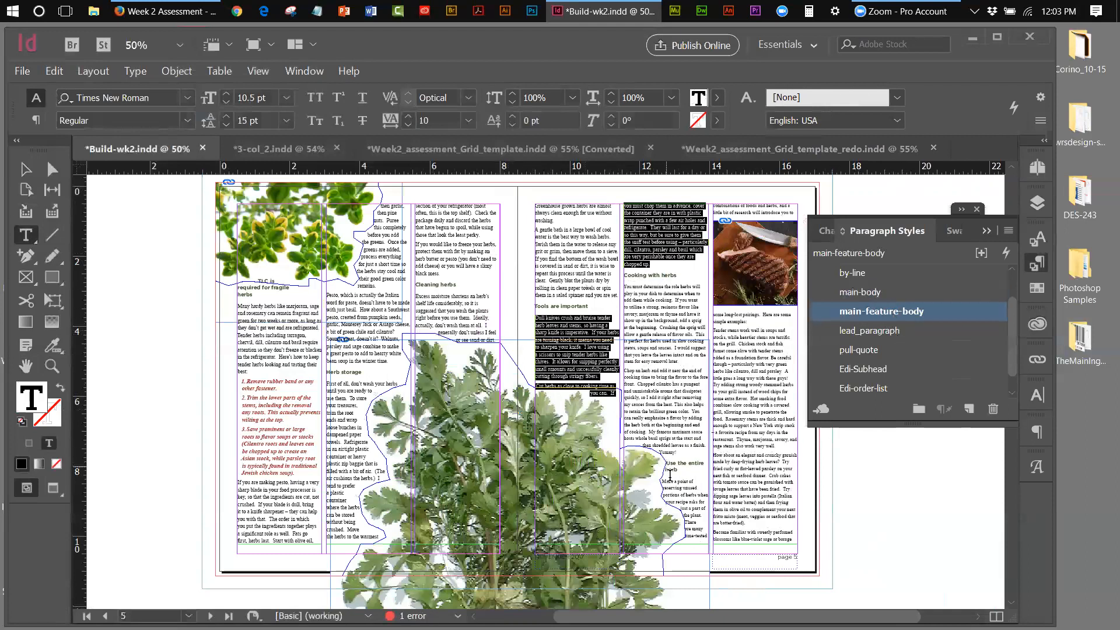
# Restyle the column text down to 'Yummy!' and the rest of the story with main-feature-body
pyautogui.moveTo(680, 453); pyautogui.dragTo(624, 286)
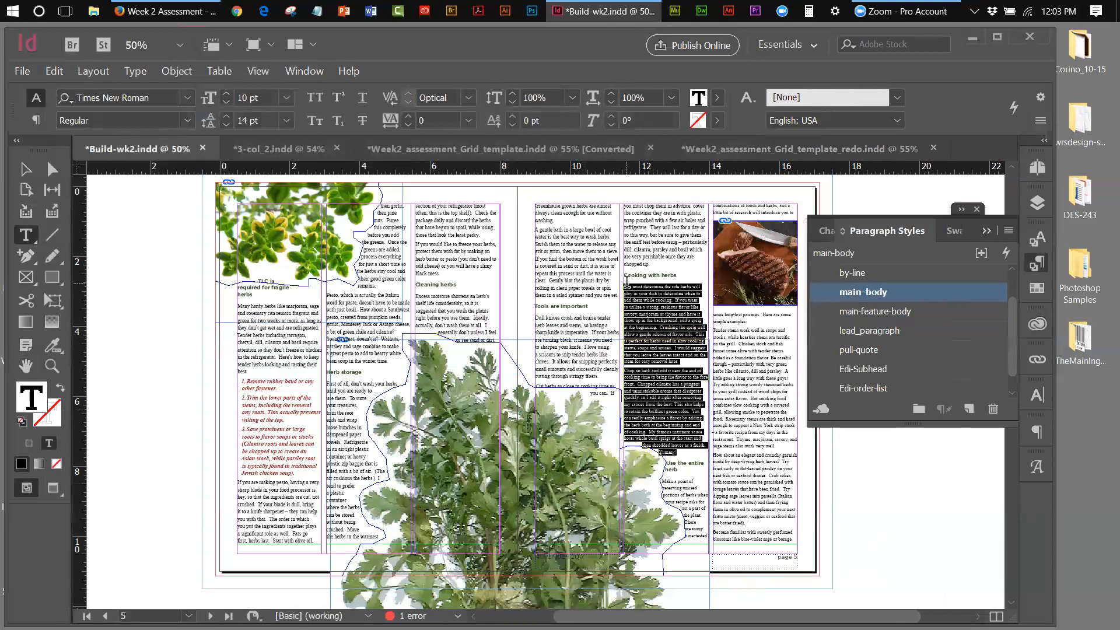
pyautogui.click(851, 313)
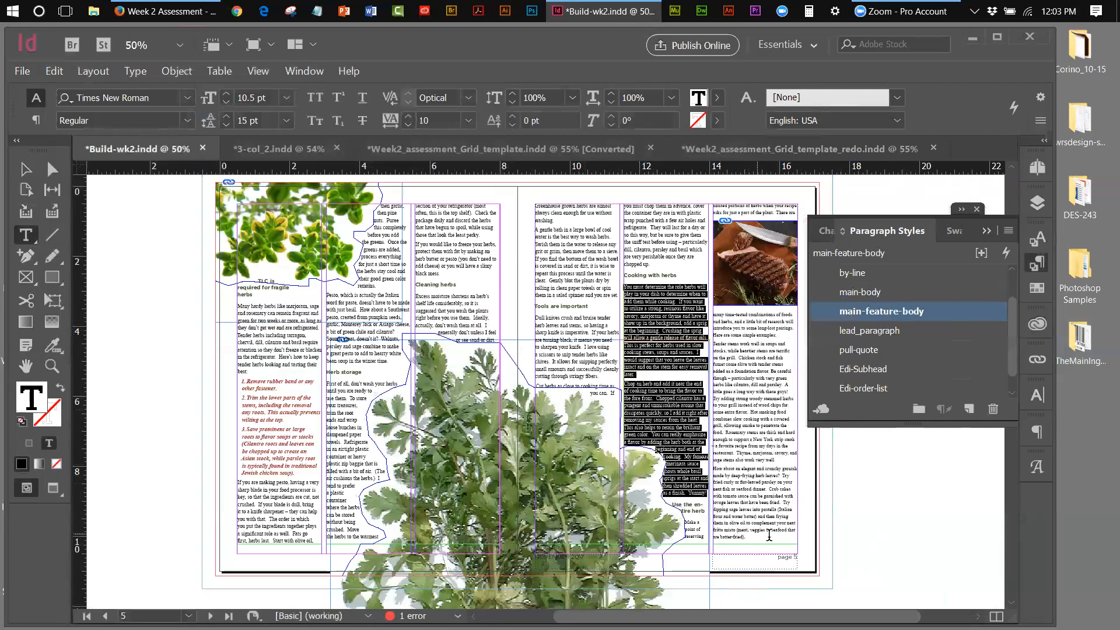
pyautogui.moveTo(754, 537); pyautogui.dragTo(680, 515)
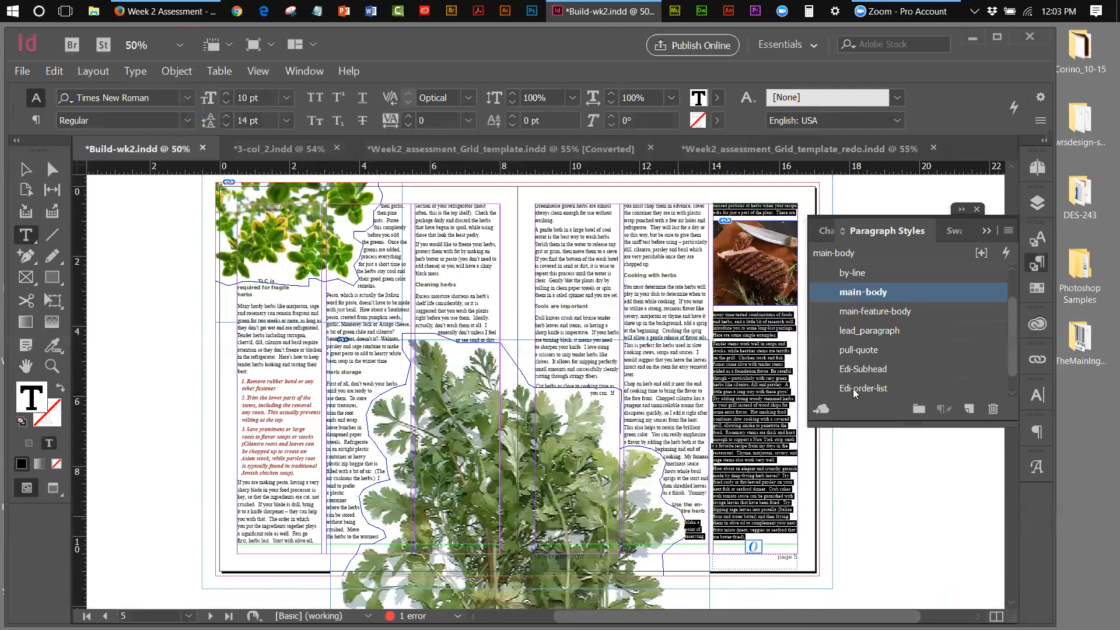
pyautogui.click(871, 315)
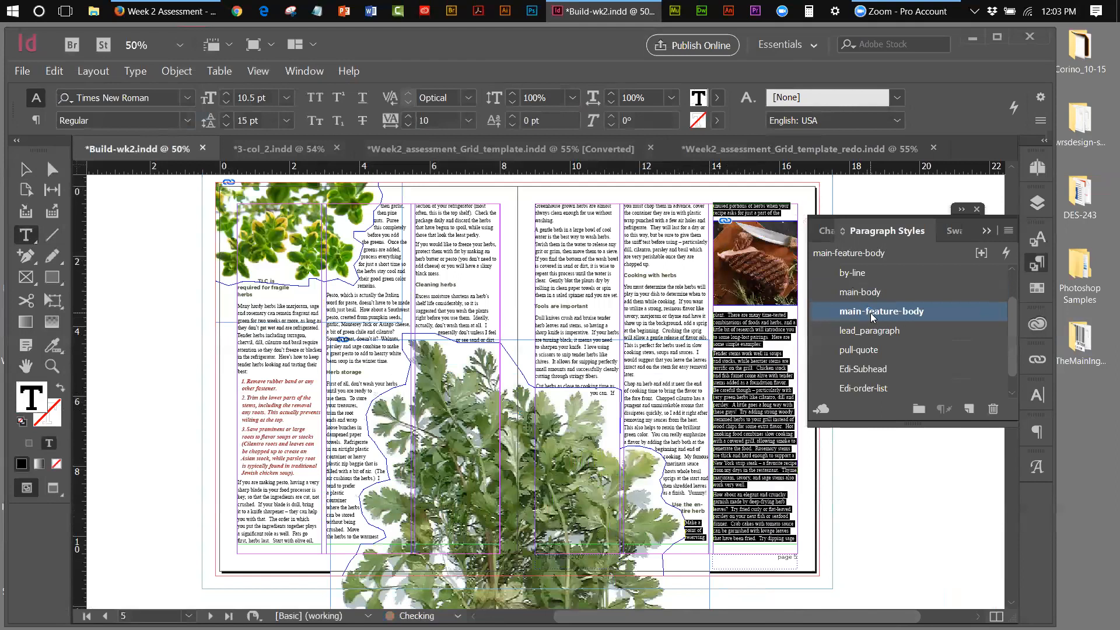
pyautogui.click(984, 233)
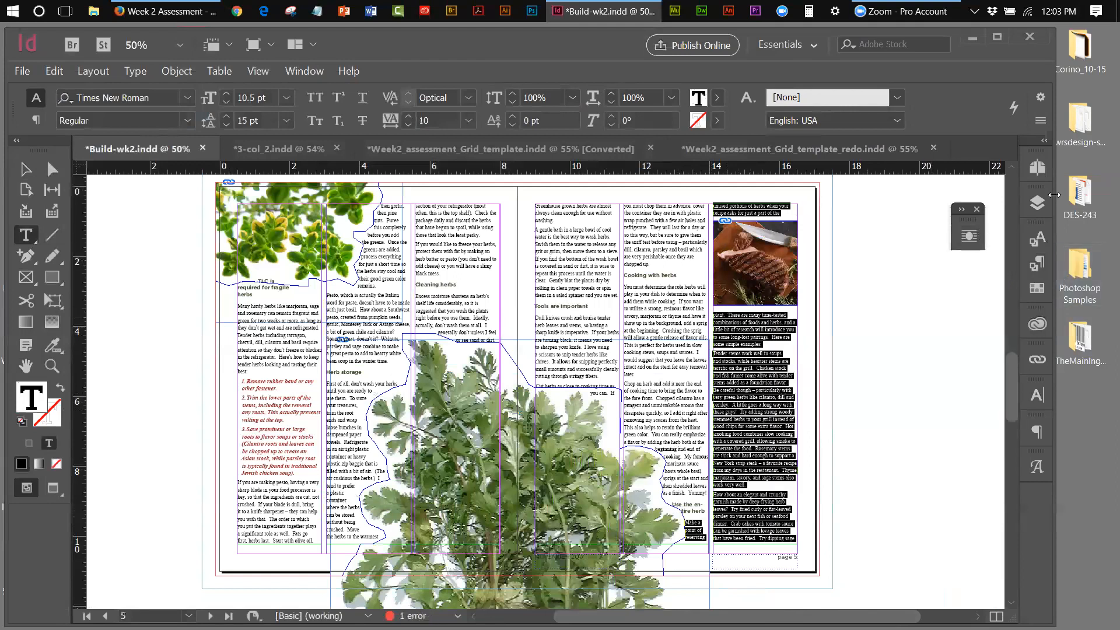
# On spread 6–7, apply main-feature-body to the second column's text through 'necessary.'
pyautogui.click(1038, 167)
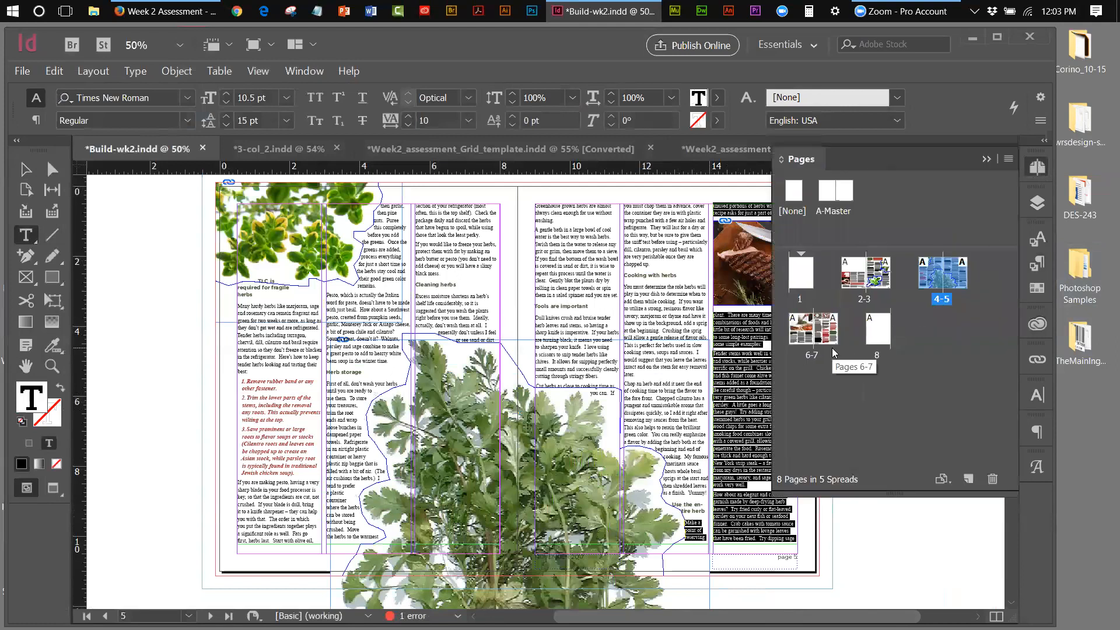
pyautogui.doubleClick(815, 352)
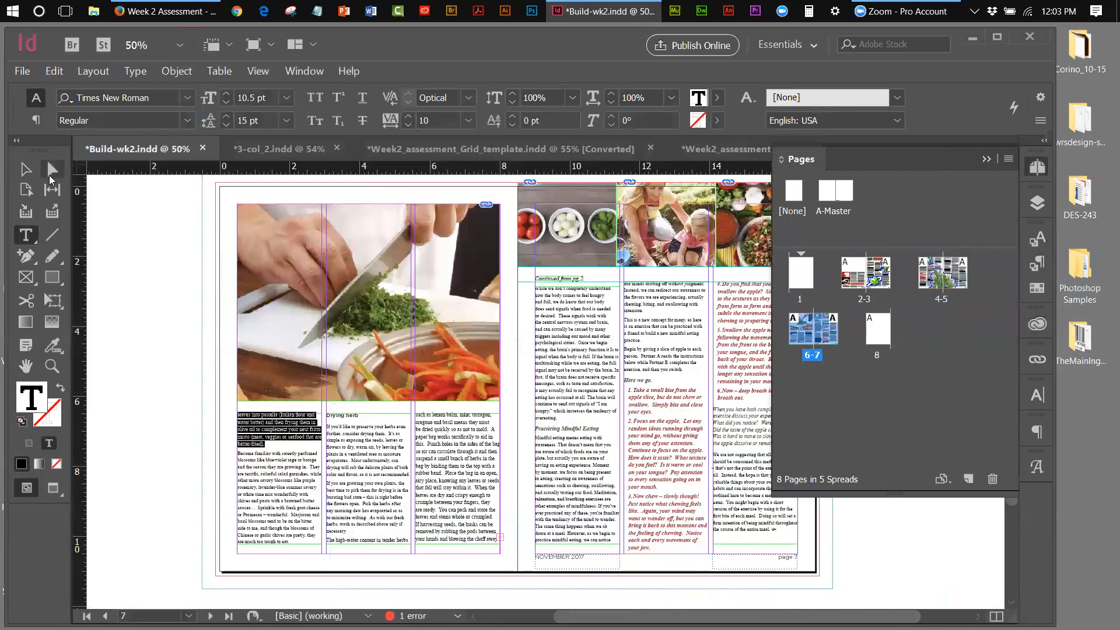
pyautogui.click(28, 170)
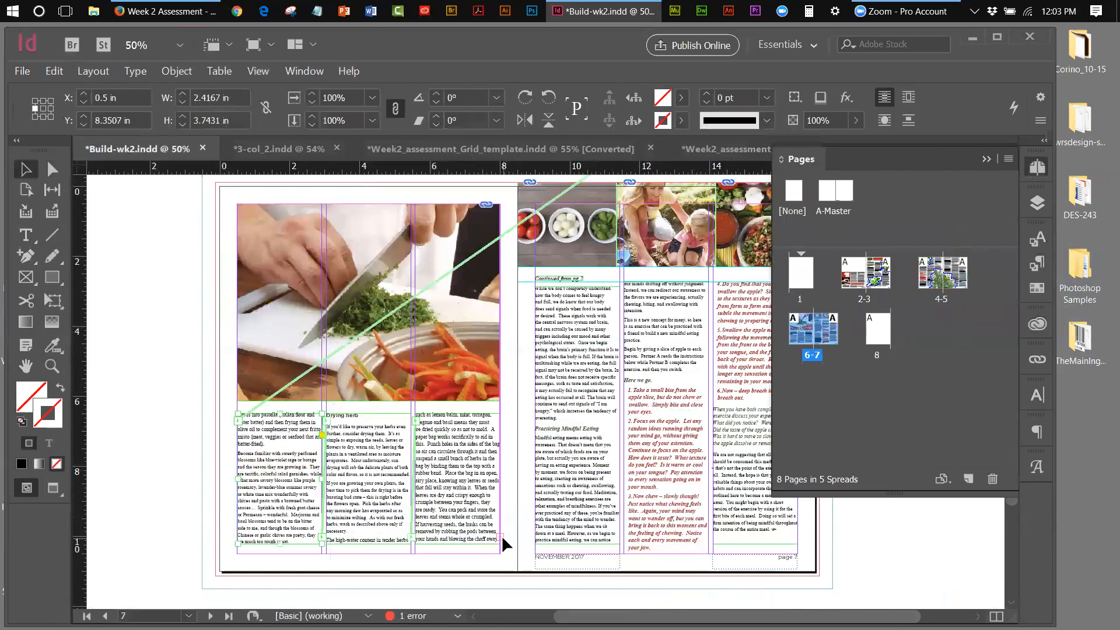
pyautogui.click(495, 535)
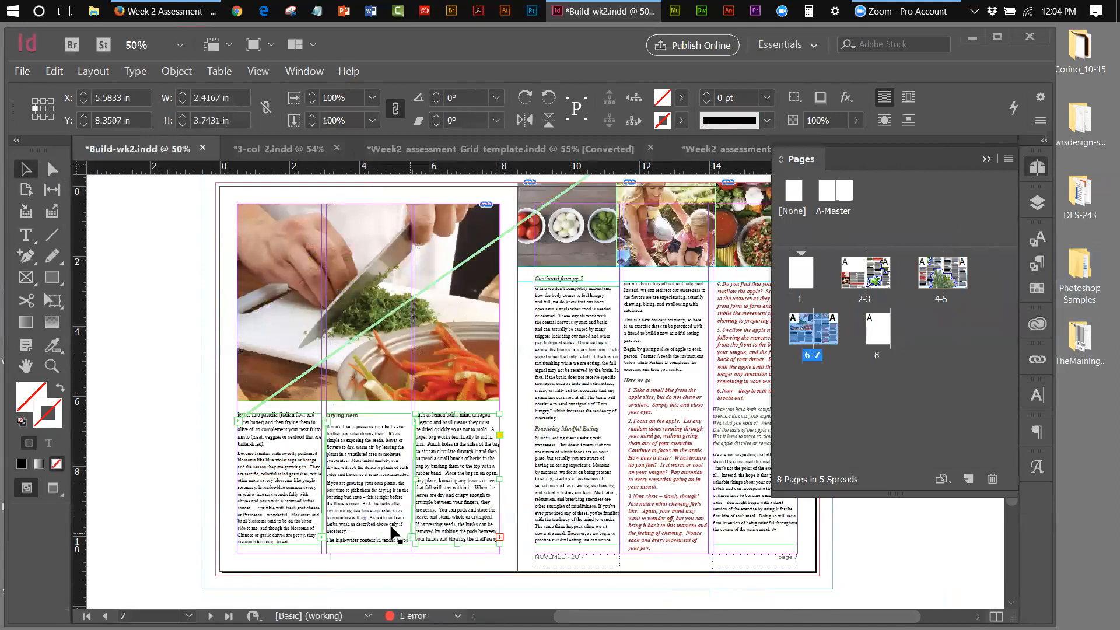
pyautogui.click(298, 507)
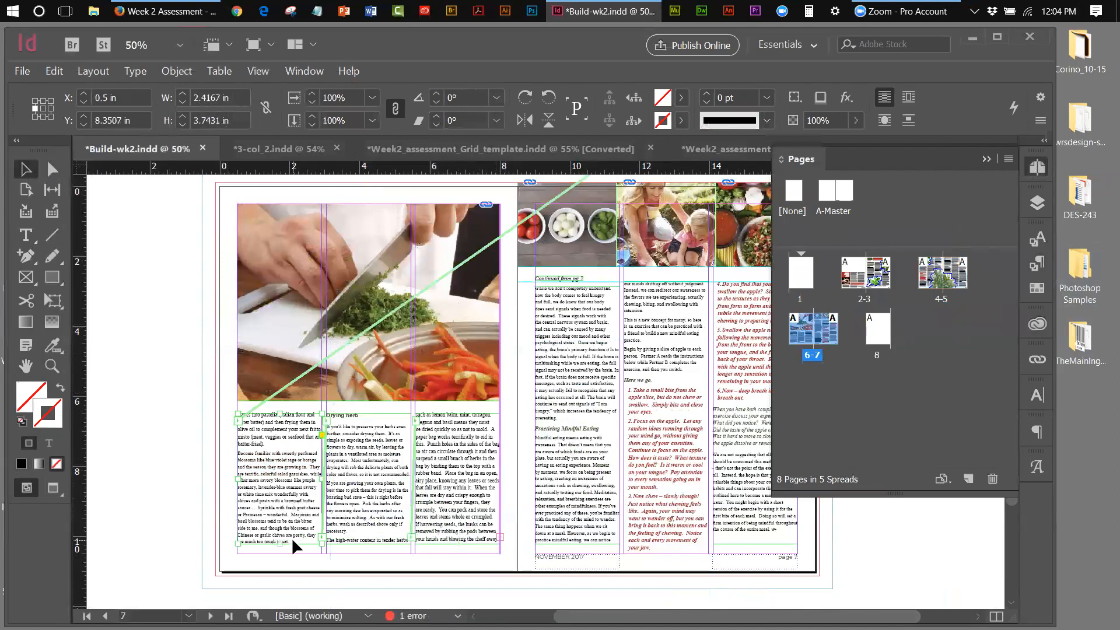
pyautogui.doubleClick(294, 543)
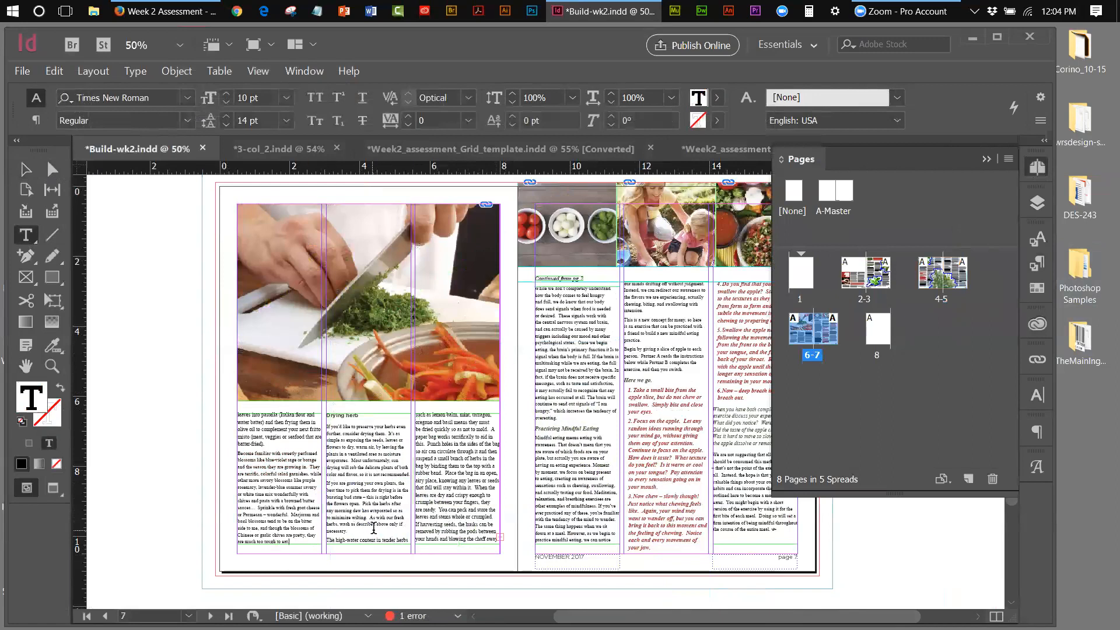
pyautogui.moveTo(349, 531); pyautogui.dragTo(323, 427)
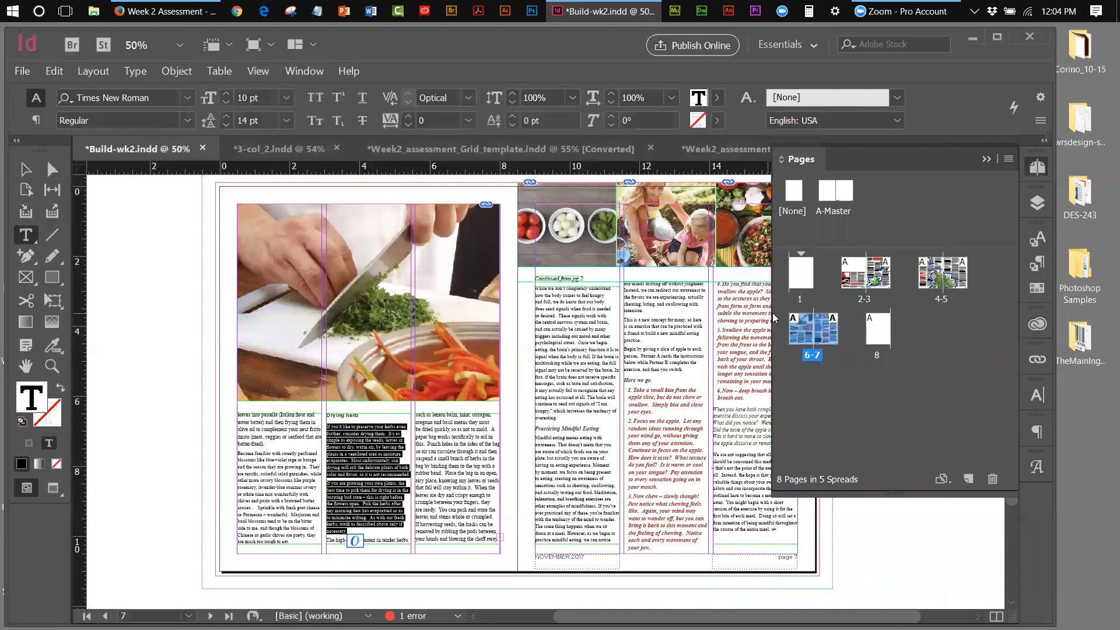
pyautogui.click(991, 161)
pyautogui.click(1039, 261)
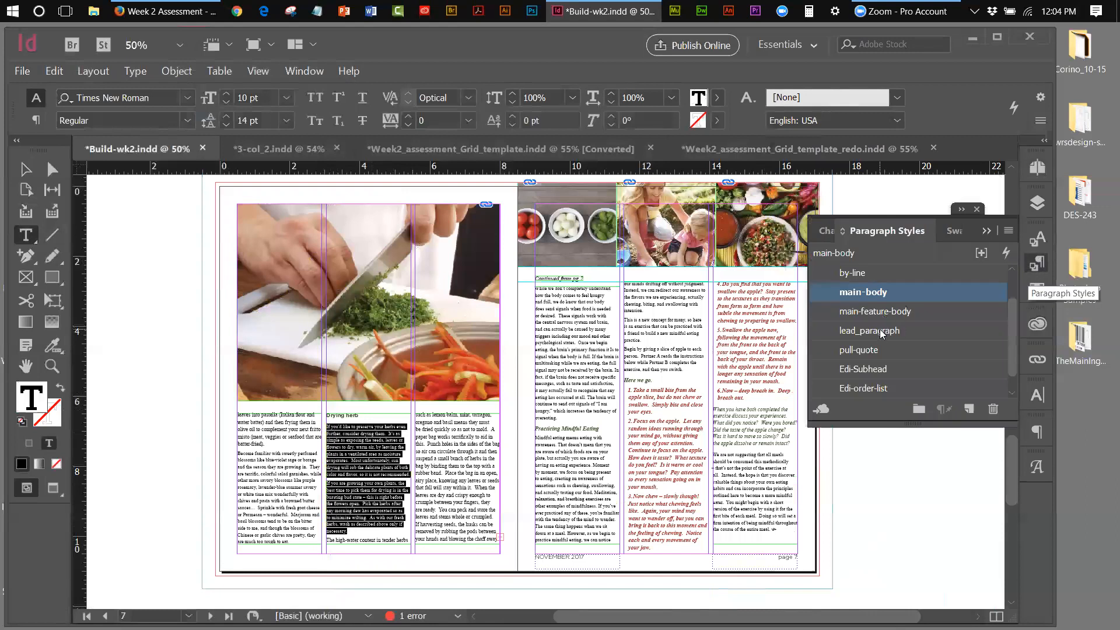
pyautogui.click(882, 313)
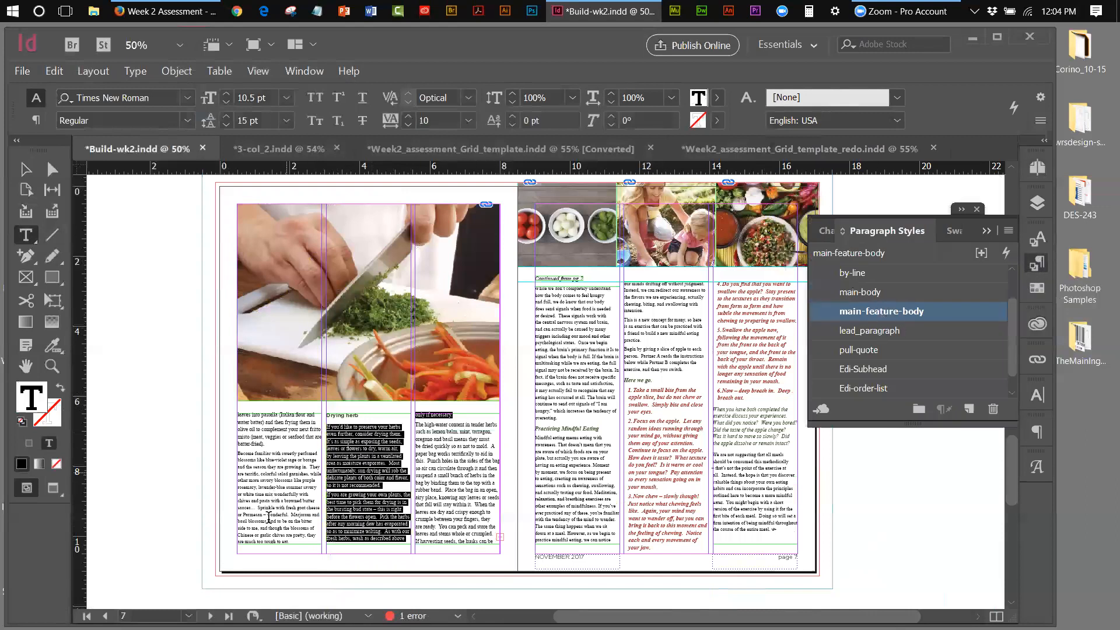
# Restyle the first column's text, then extend the third column's frame down to 5.1208 in tall
pyautogui.click(297, 542)
pyautogui.moveTo(297, 542); pyautogui.dragTo(248, 405)
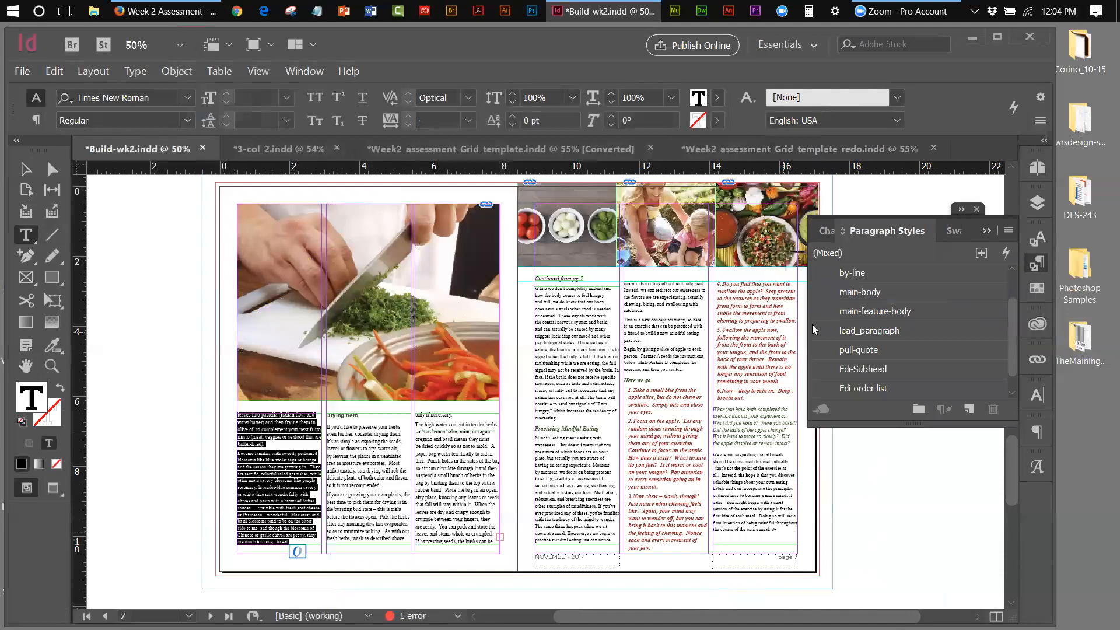
pyautogui.click(859, 318)
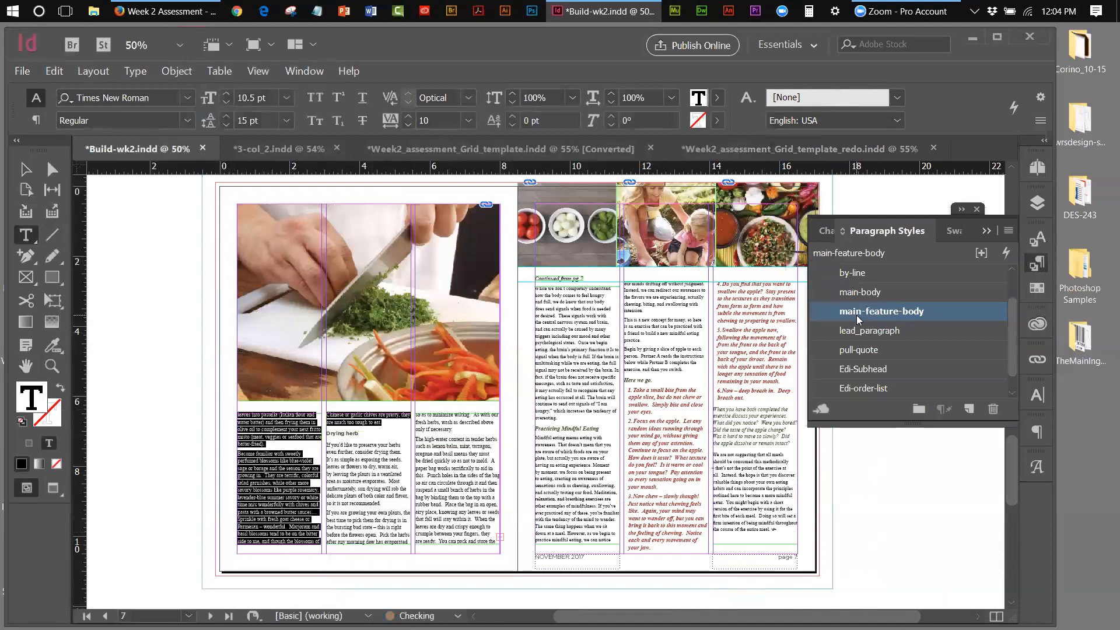
pyautogui.click(468, 504)
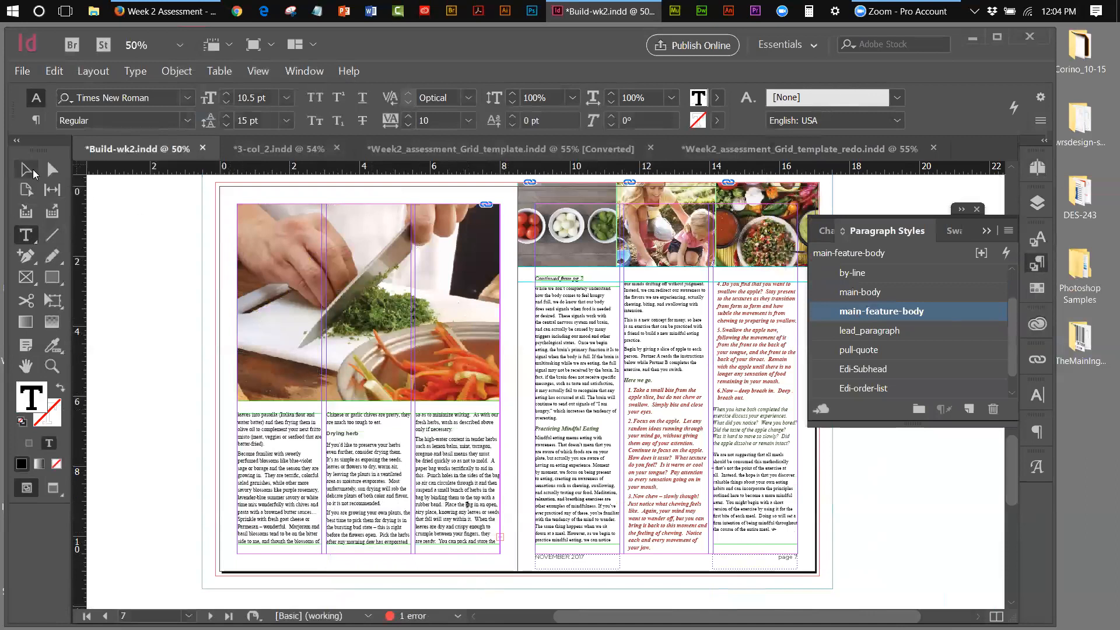
pyautogui.click(33, 174)
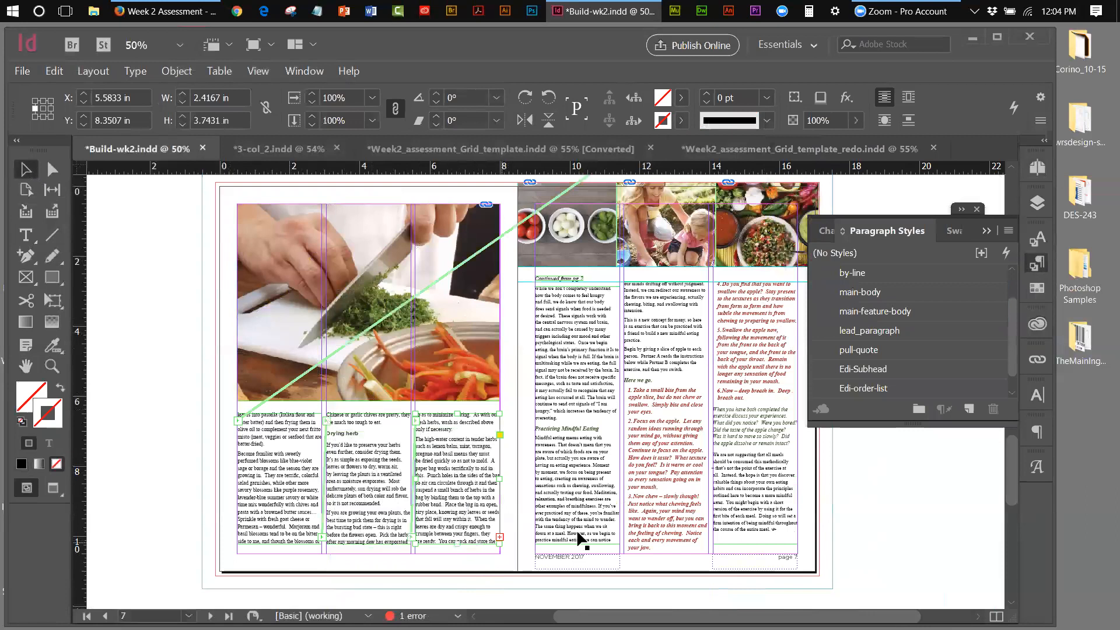
pyautogui.moveTo(1010, 459); pyautogui.dragTo(1025, 505)
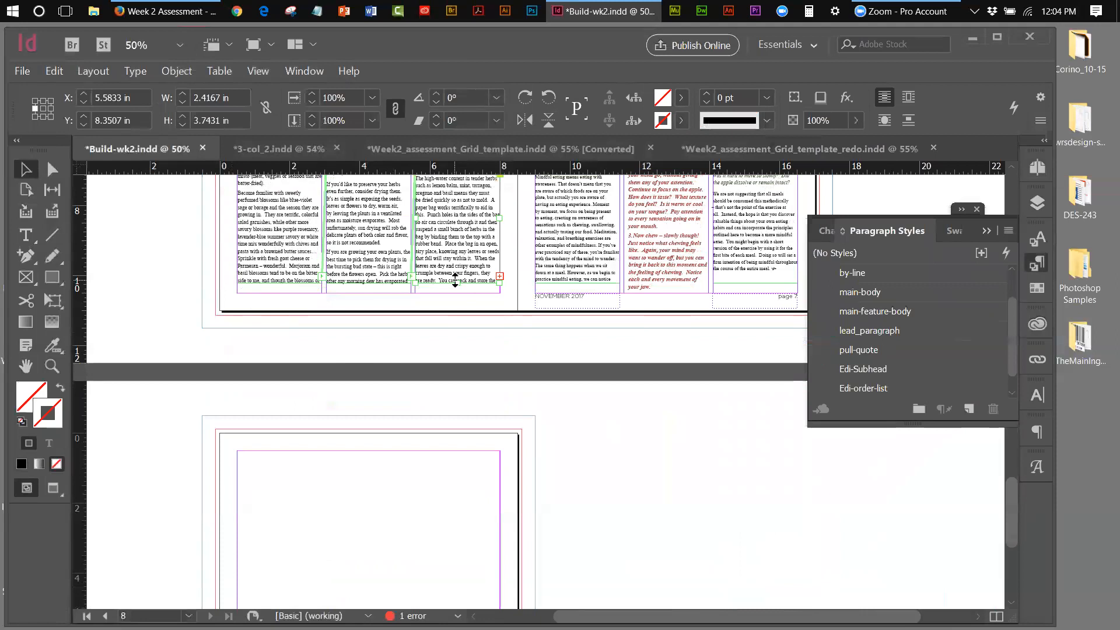
pyautogui.moveTo(457, 281); pyautogui.dragTo(453, 333)
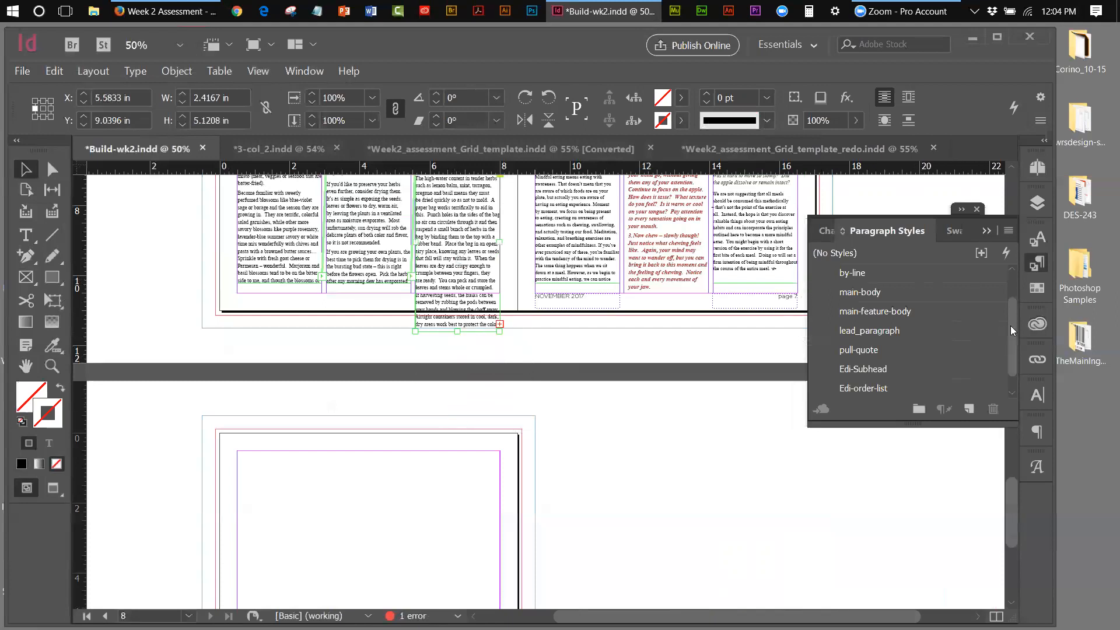
# Set the main-feature-body style's tracking to 0
pyautogui.doubleClick(898, 310)
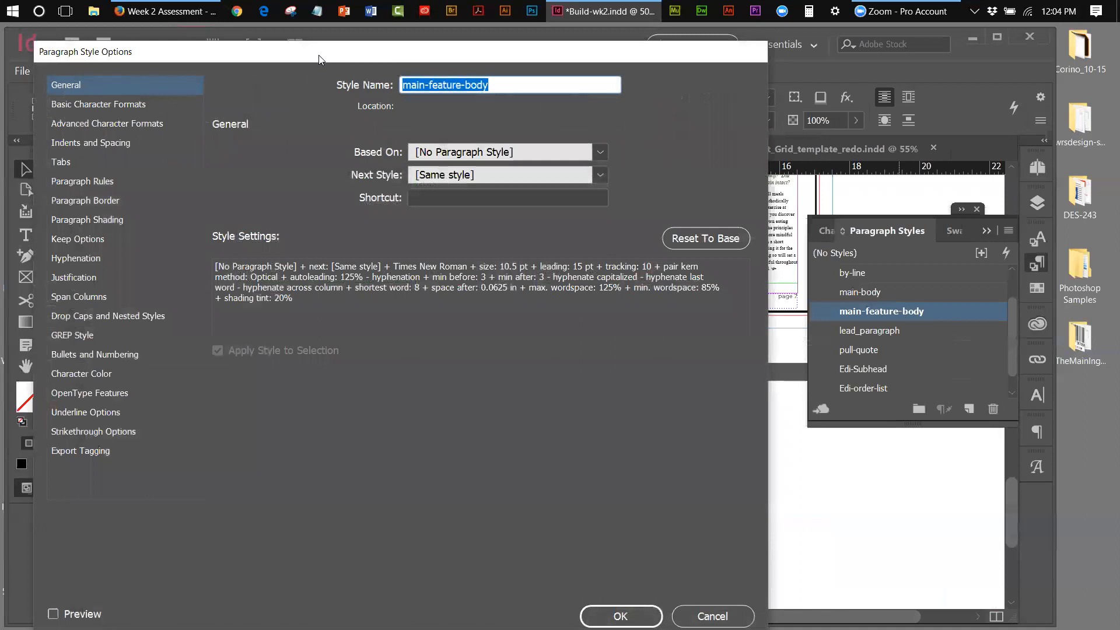
pyautogui.moveTo(319, 58); pyautogui.dragTo(505, 87)
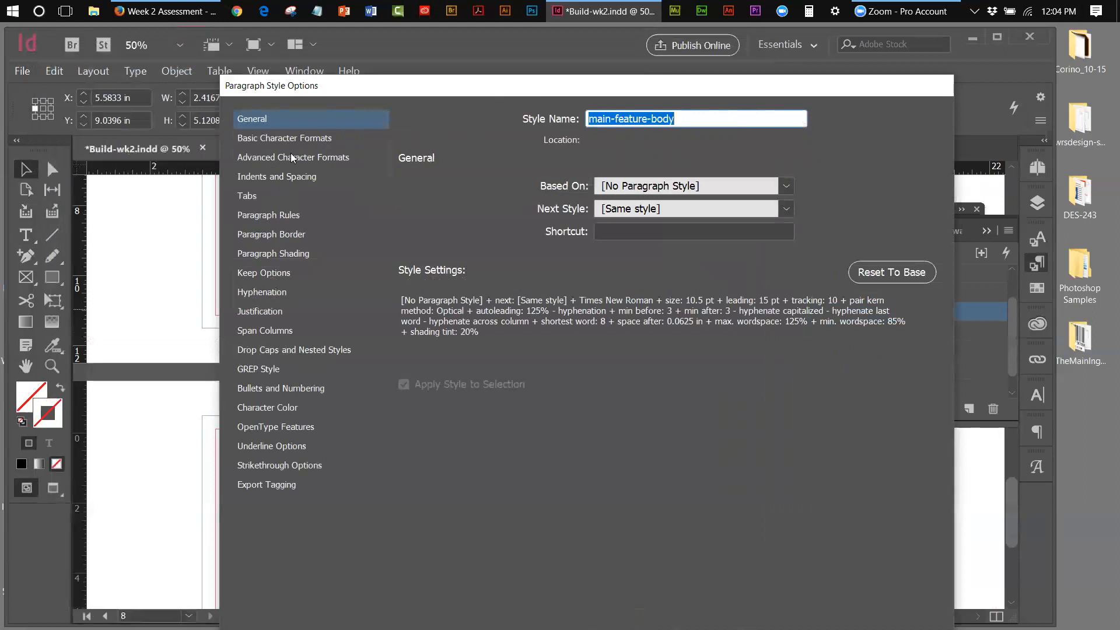
pyautogui.click(300, 139)
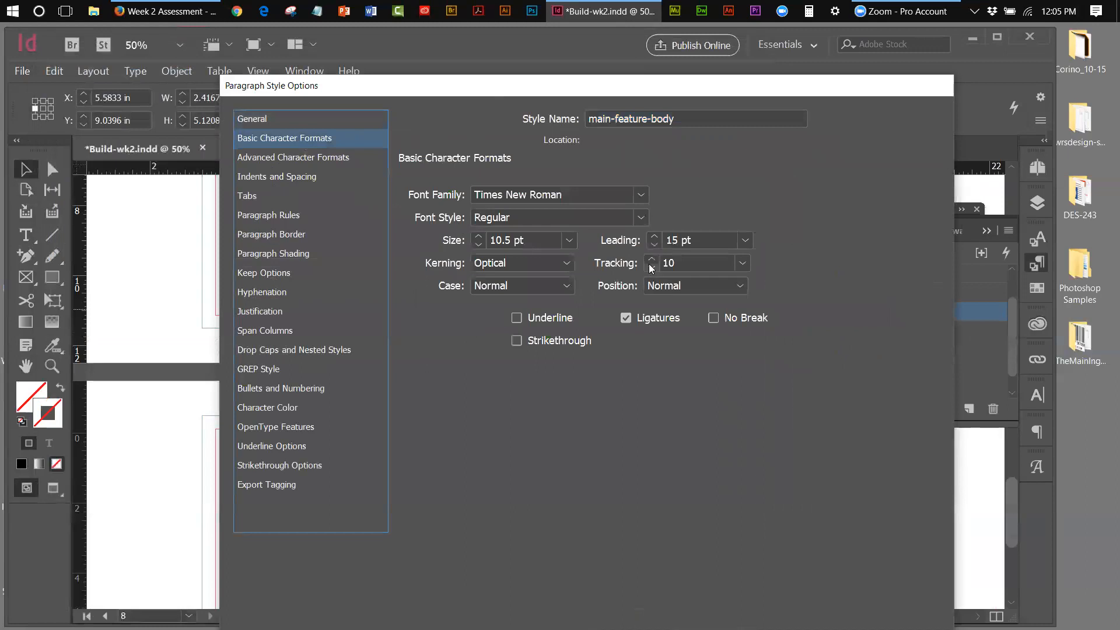
pyautogui.click(743, 263)
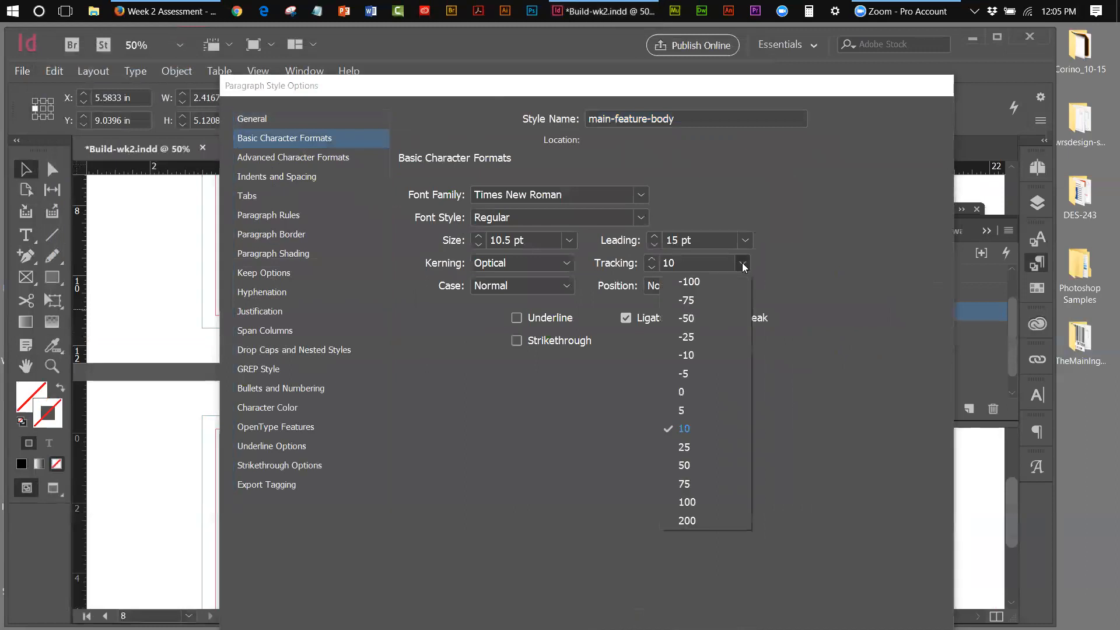
pyautogui.click(697, 390)
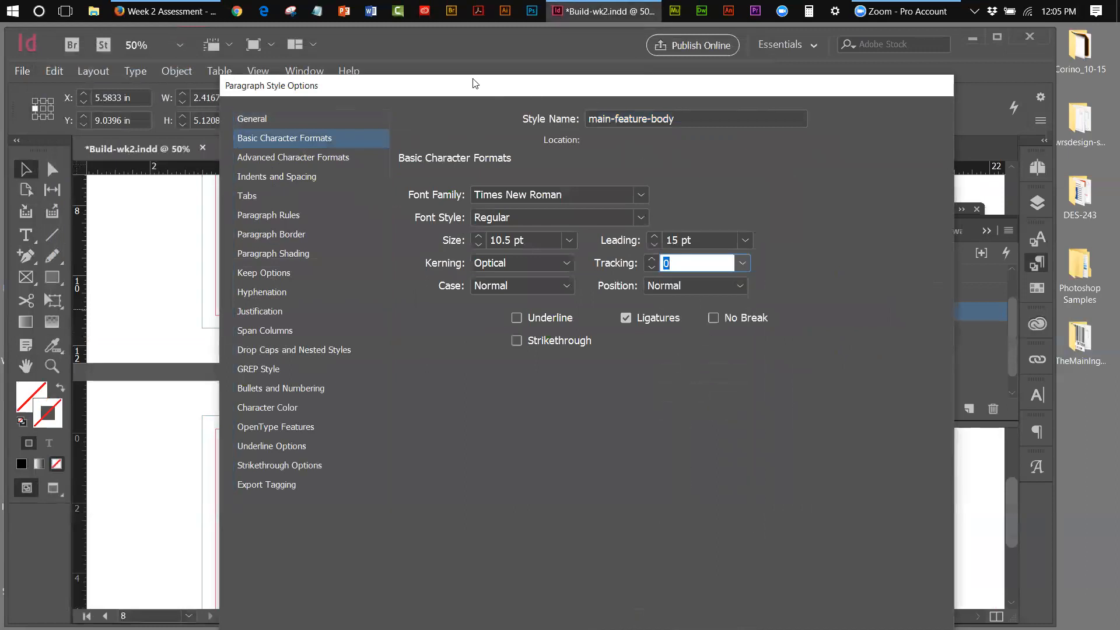
pyautogui.click(790, 605)
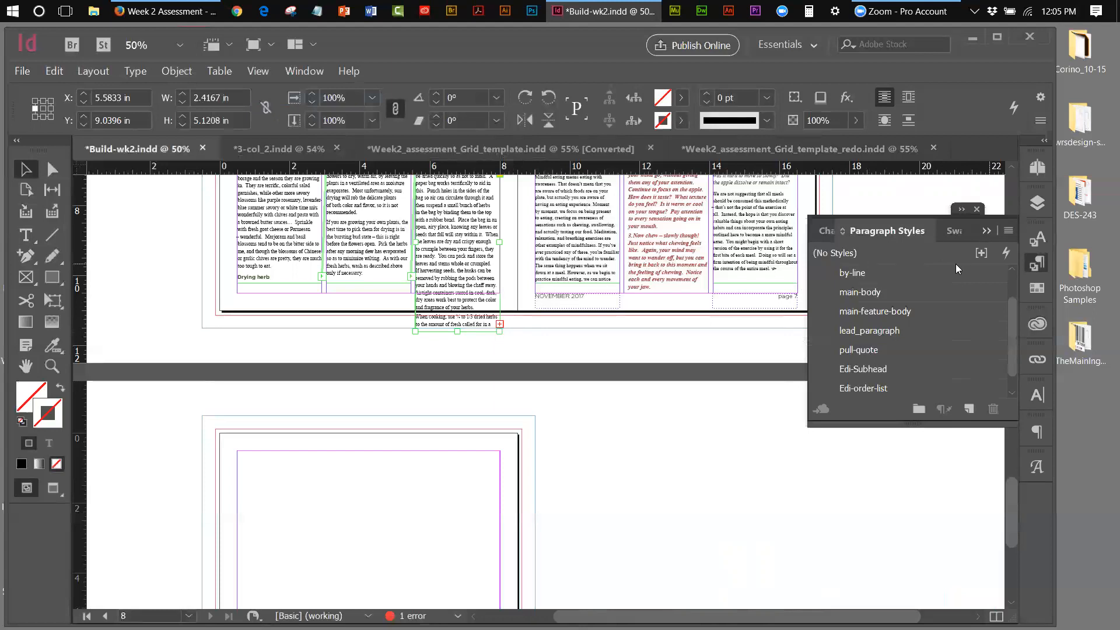
# Lower the main-feature-body style's leading from 15 pt to 14 pt
pyautogui.click(875, 313)
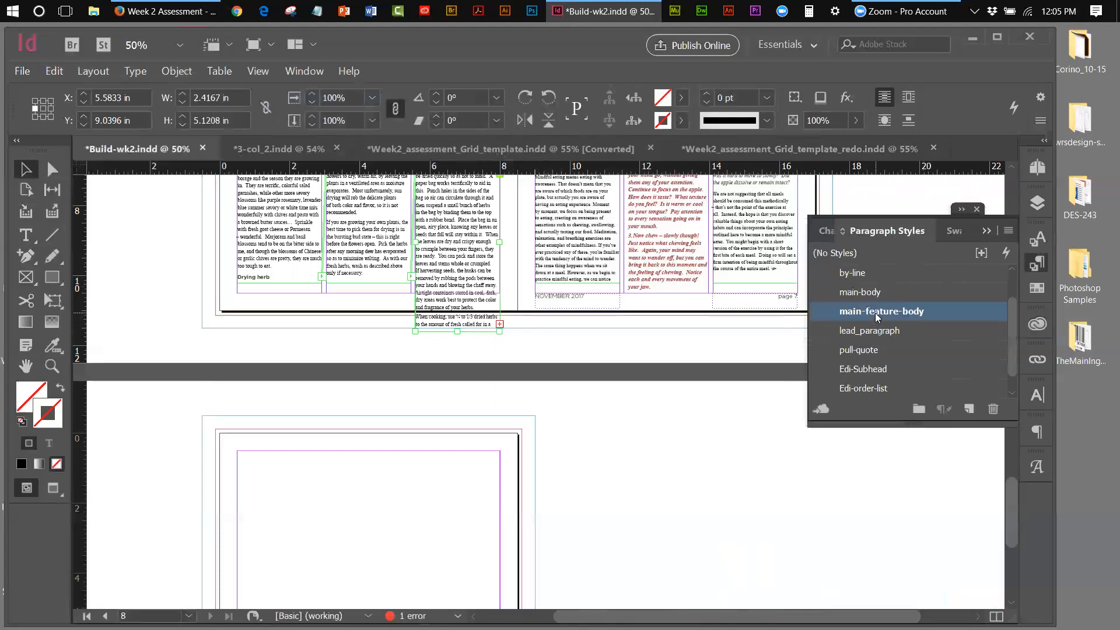
pyautogui.doubleClick(877, 312)
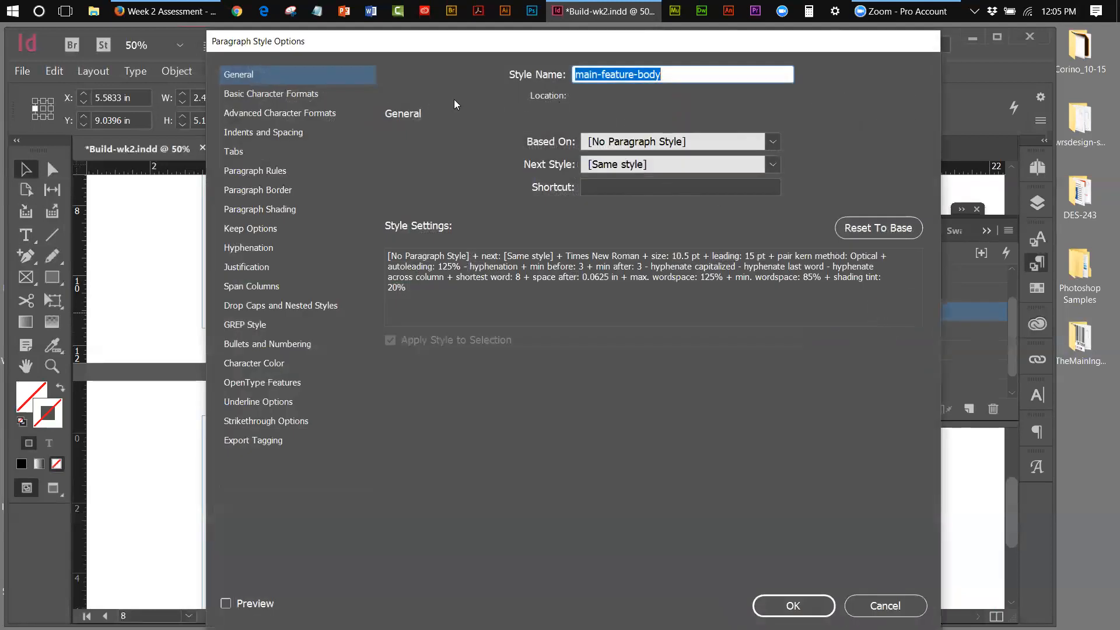
pyautogui.click(295, 98)
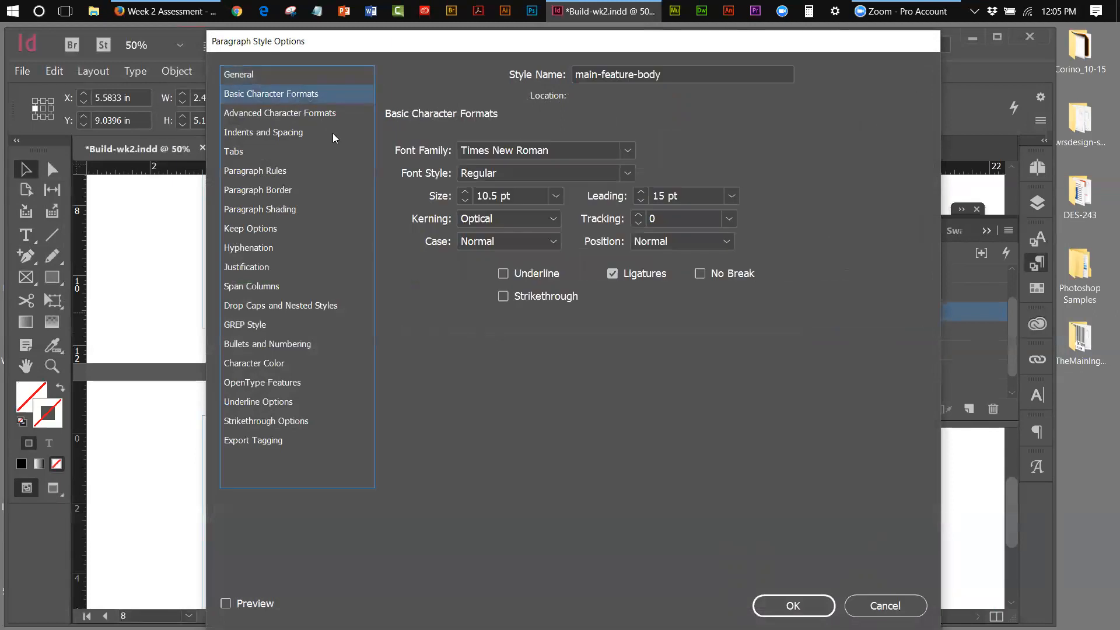
pyautogui.click(641, 203)
pyautogui.click(796, 606)
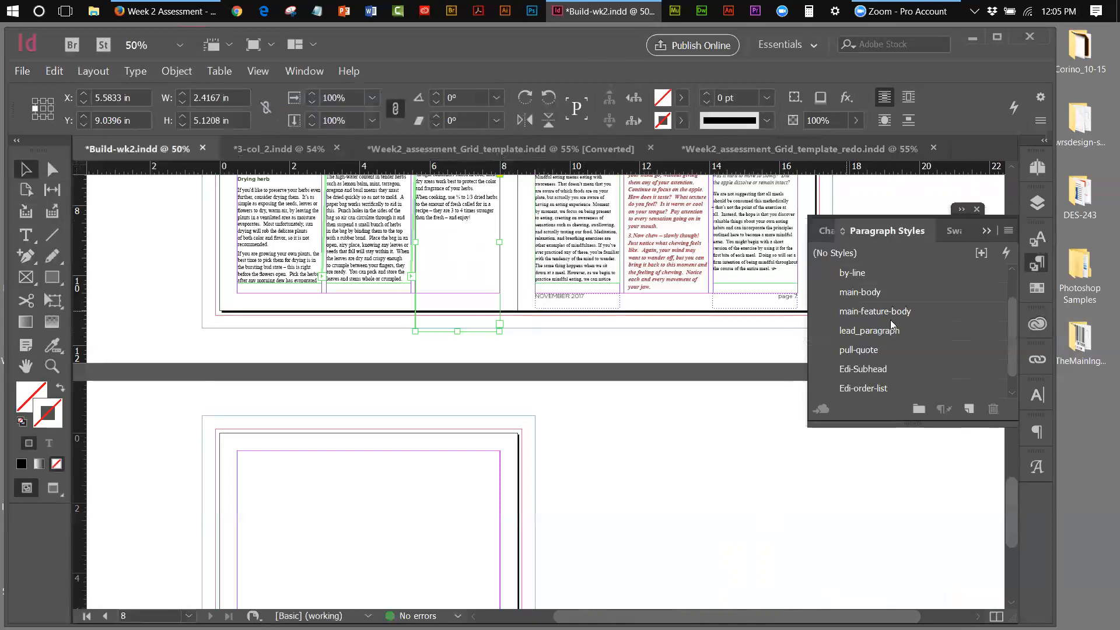
# Change the main-feature-body style's leading to 14.25 pt
pyautogui.doubleClick(906, 316)
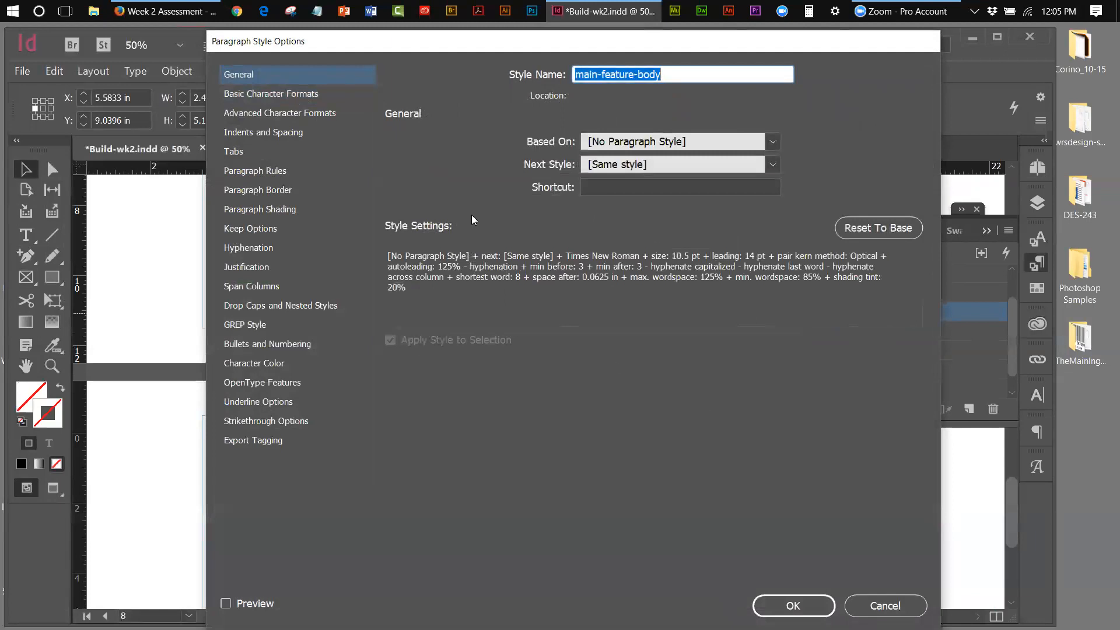
pyautogui.click(303, 99)
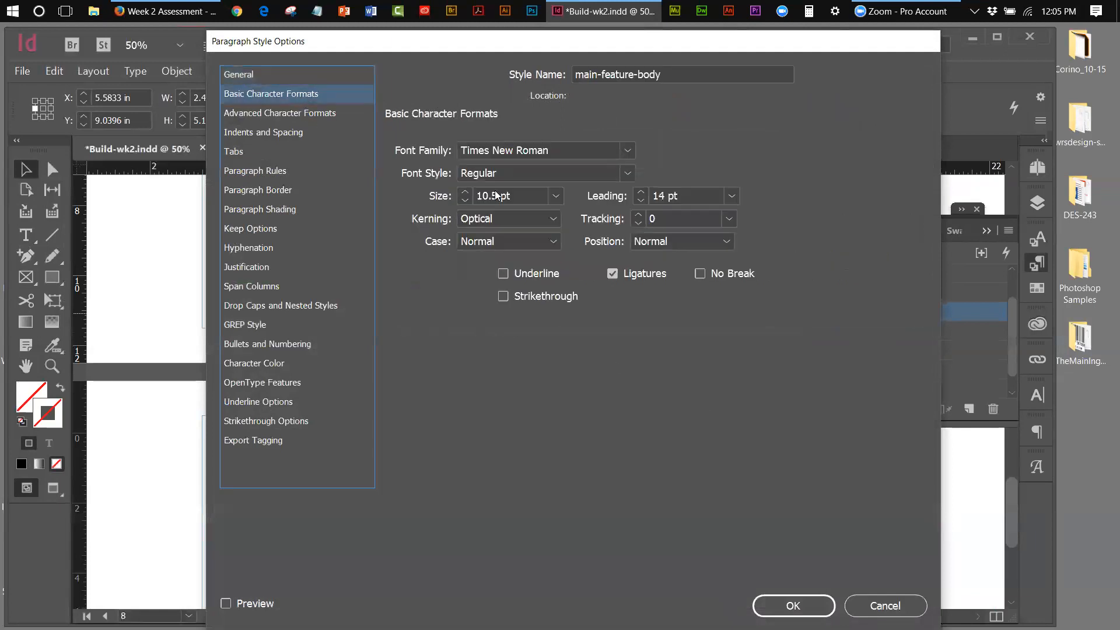
pyautogui.click(671, 196)
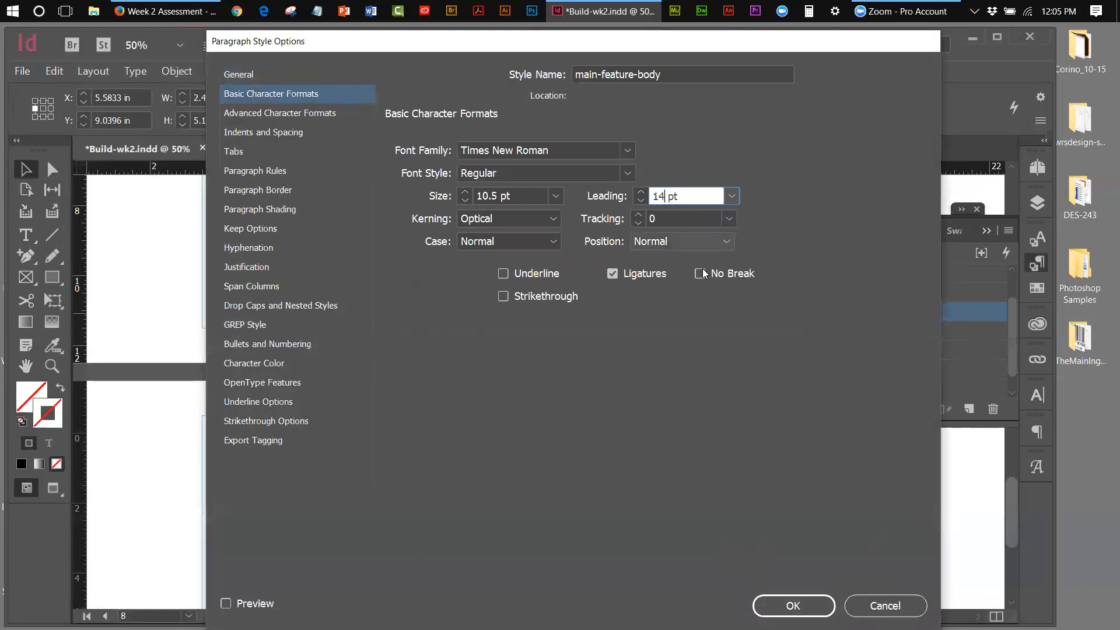
pyautogui.write('.25')
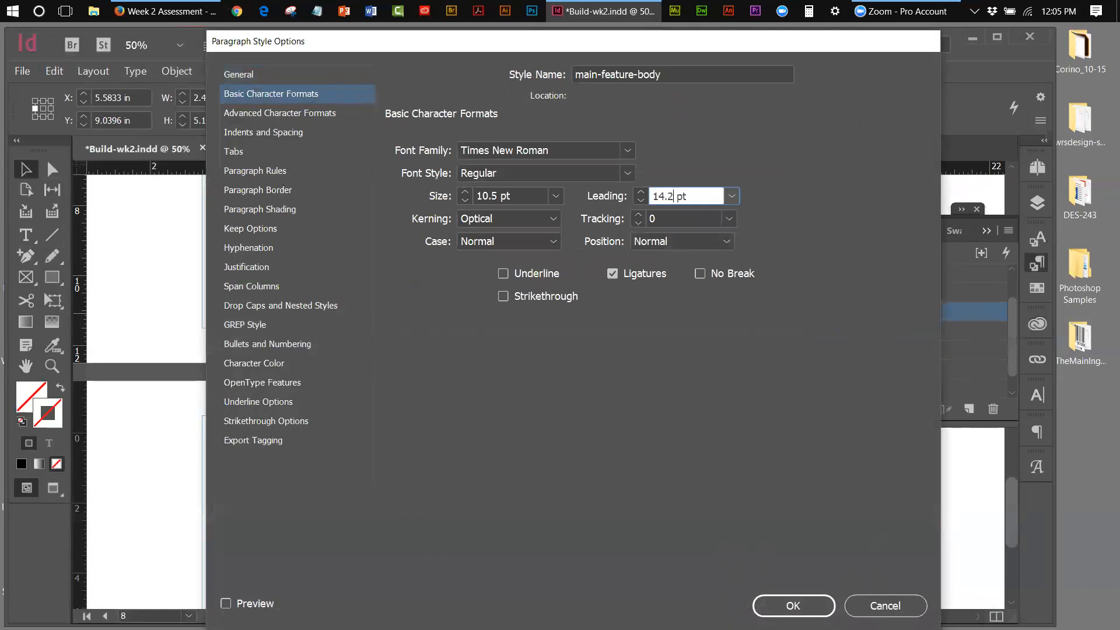
pyautogui.click(794, 606)
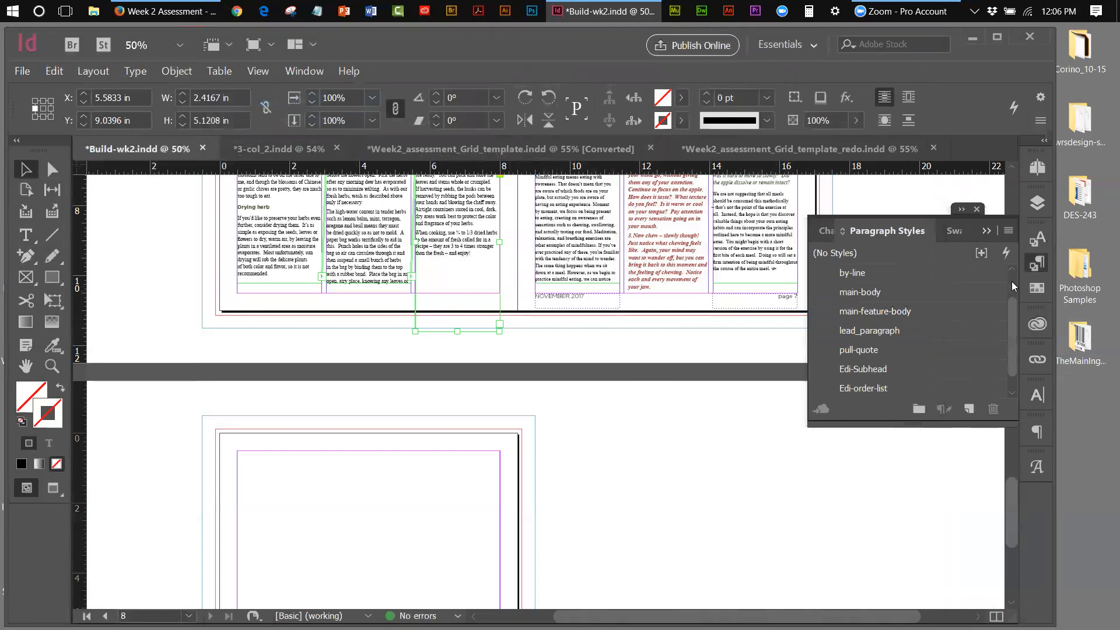
# Try 14.45 pt leading for main-feature-body instead
pyautogui.doubleClick(909, 311)
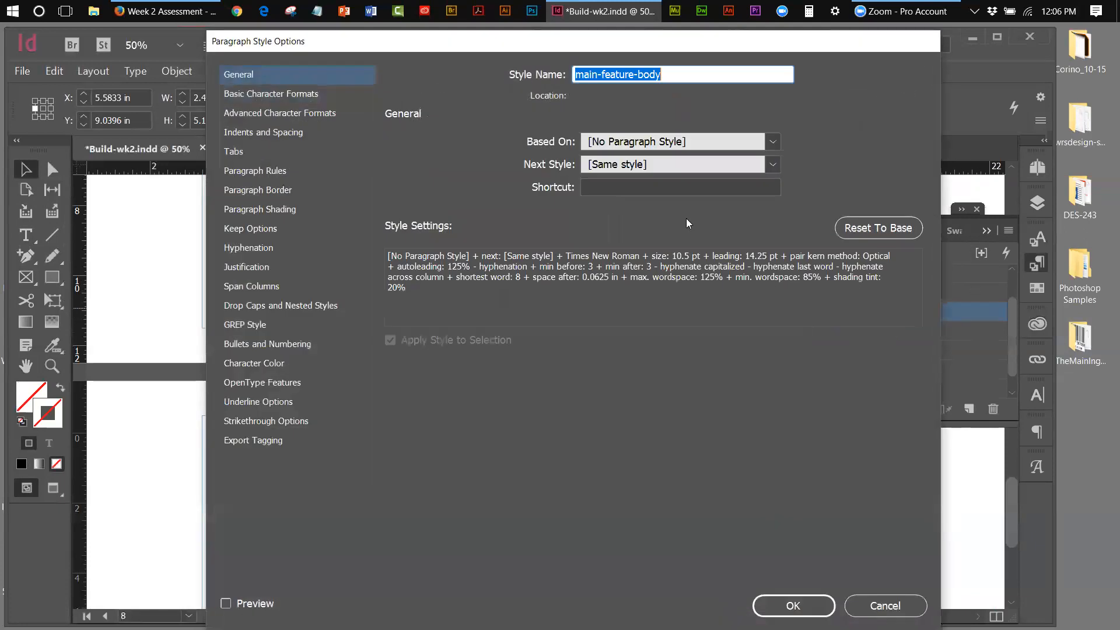
pyautogui.click(252, 96)
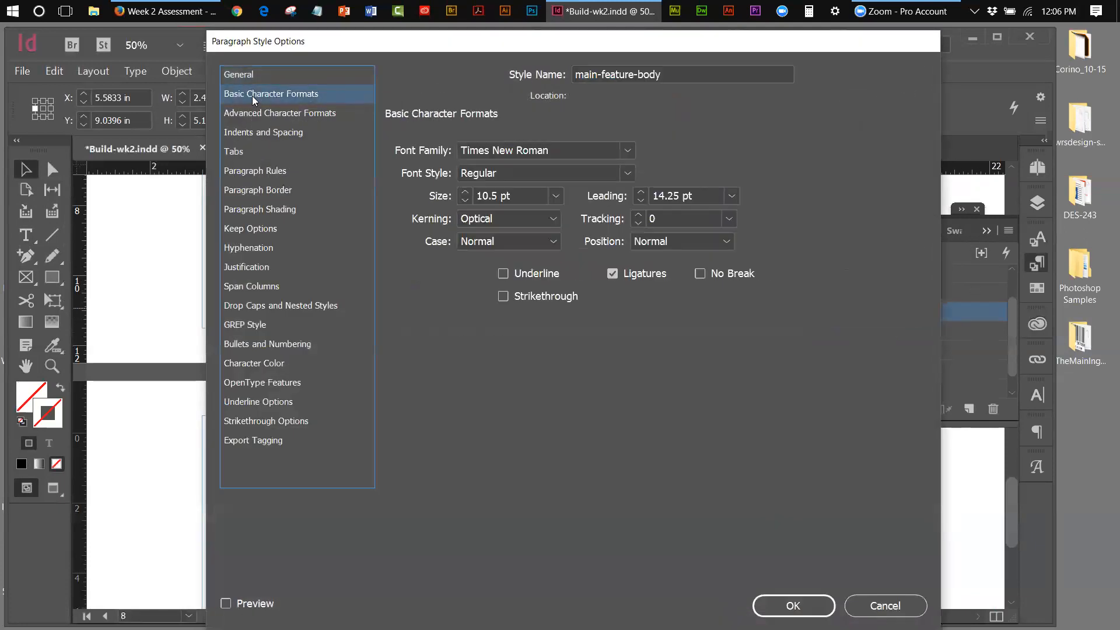
pyautogui.click(668, 196)
pyautogui.moveTo(676, 196); pyautogui.dragTo(672, 195)
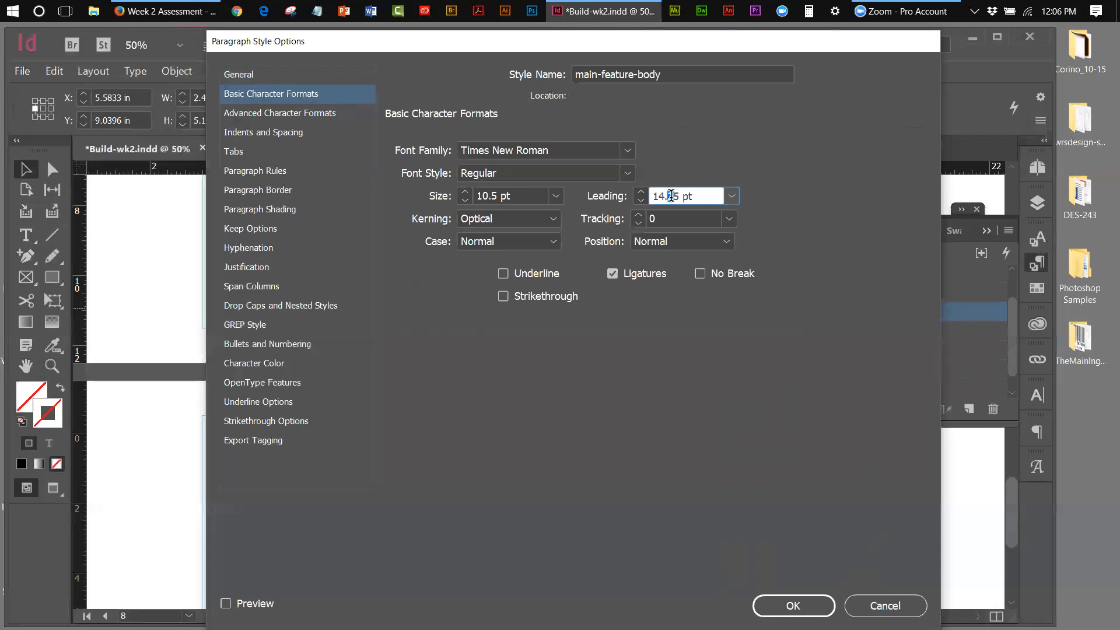
pyautogui.write('4')
pyautogui.click(793, 607)
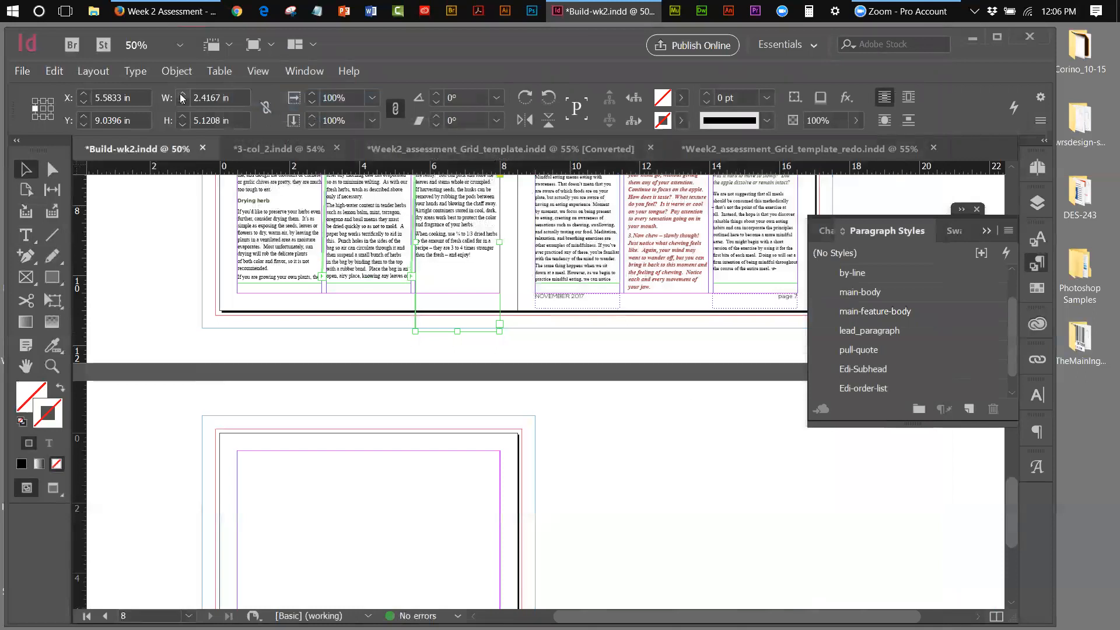
# Try 14.75 pt leading for main-feature-body instead
pyautogui.doubleClick(876, 311)
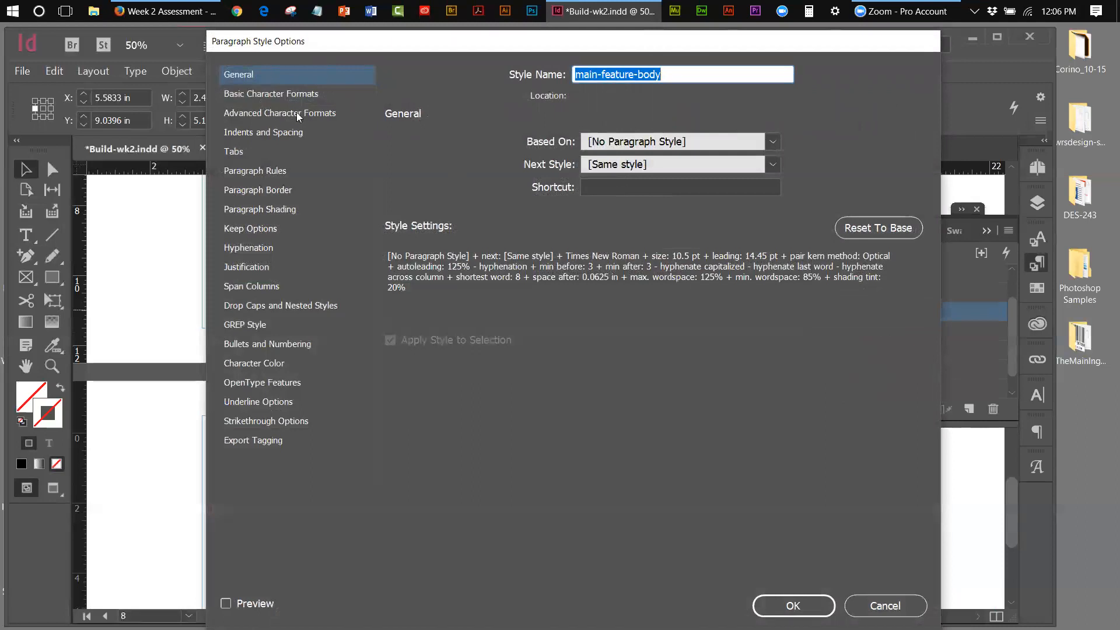
pyautogui.click(283, 93)
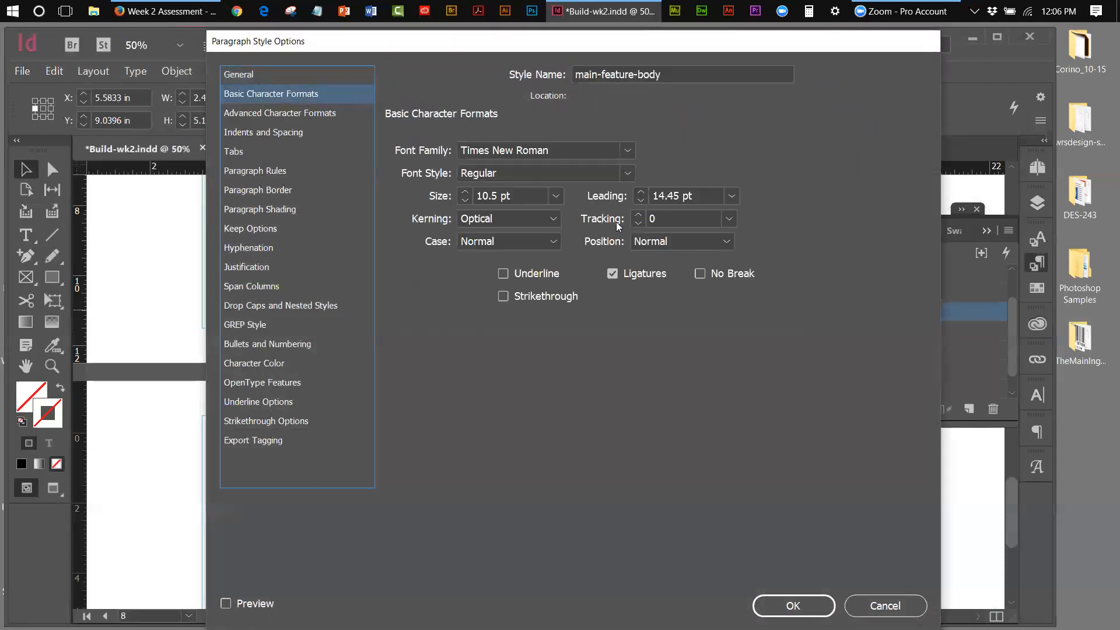
pyautogui.click(674, 195)
pyautogui.moveTo(674, 193); pyautogui.dragTo(664, 194)
pyautogui.write('.7')
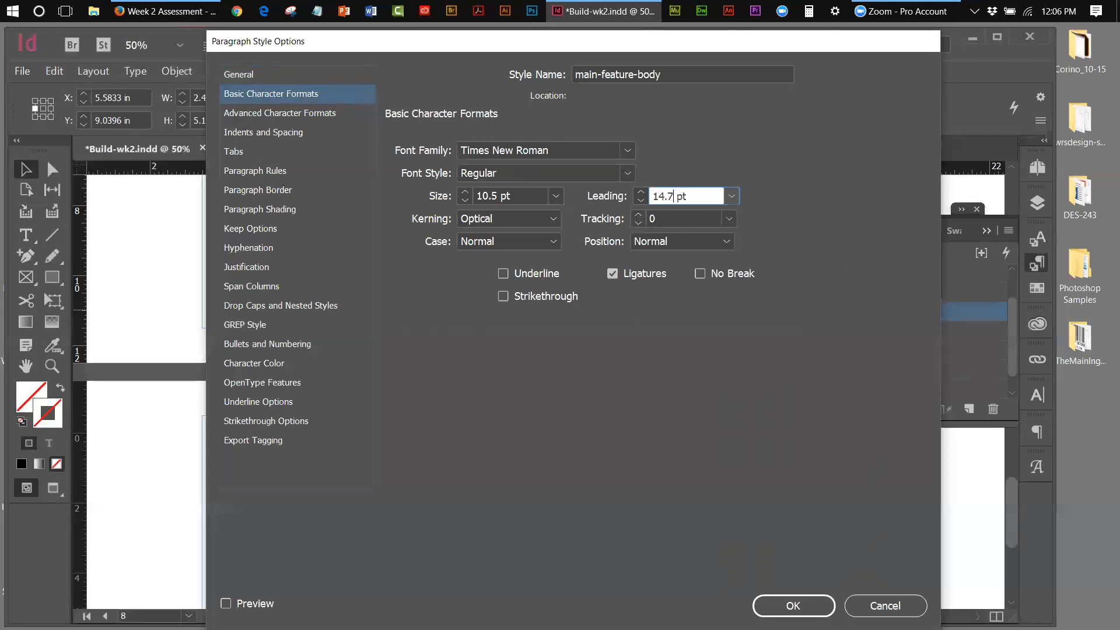
pyautogui.write('5')
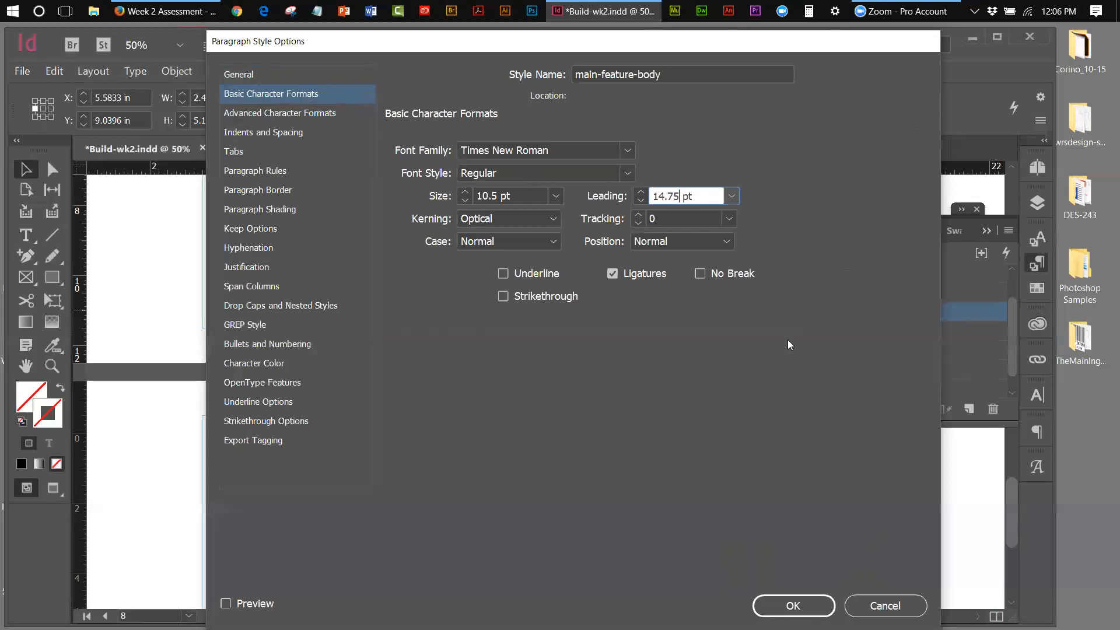
pyautogui.click(792, 609)
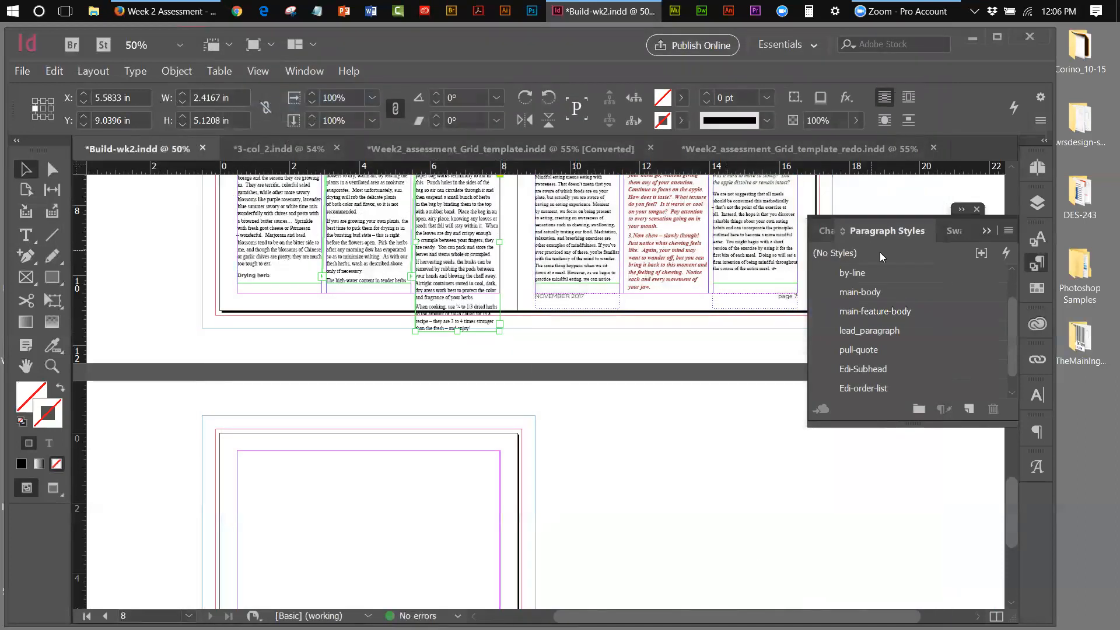
# Settle the main-feature-body style's leading back at 14 pt
pyautogui.doubleClick(868, 313)
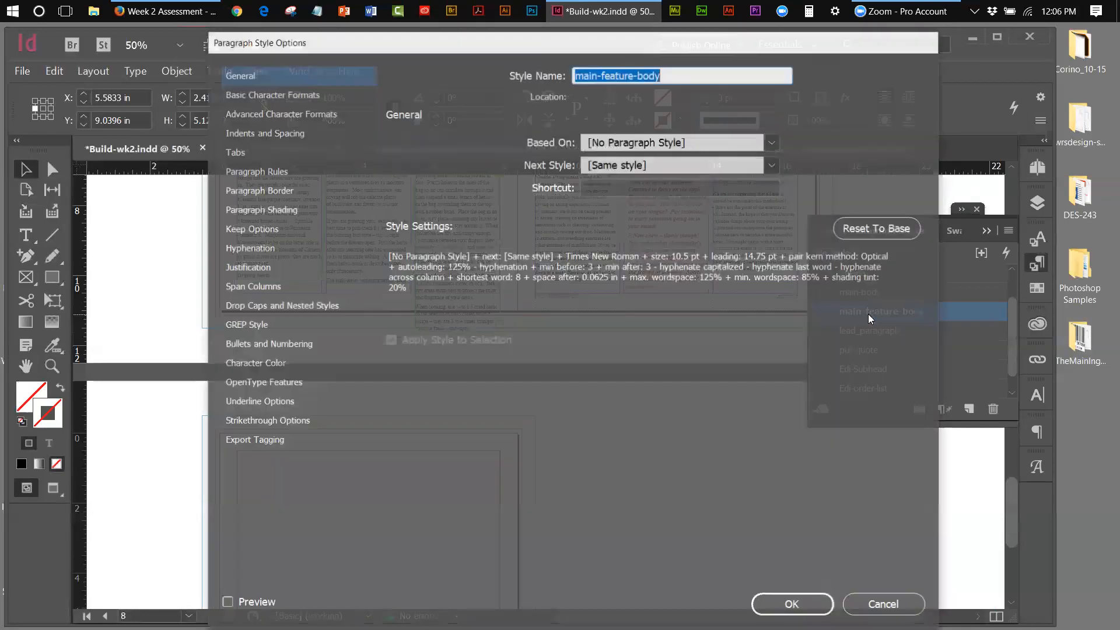
pyautogui.click(280, 94)
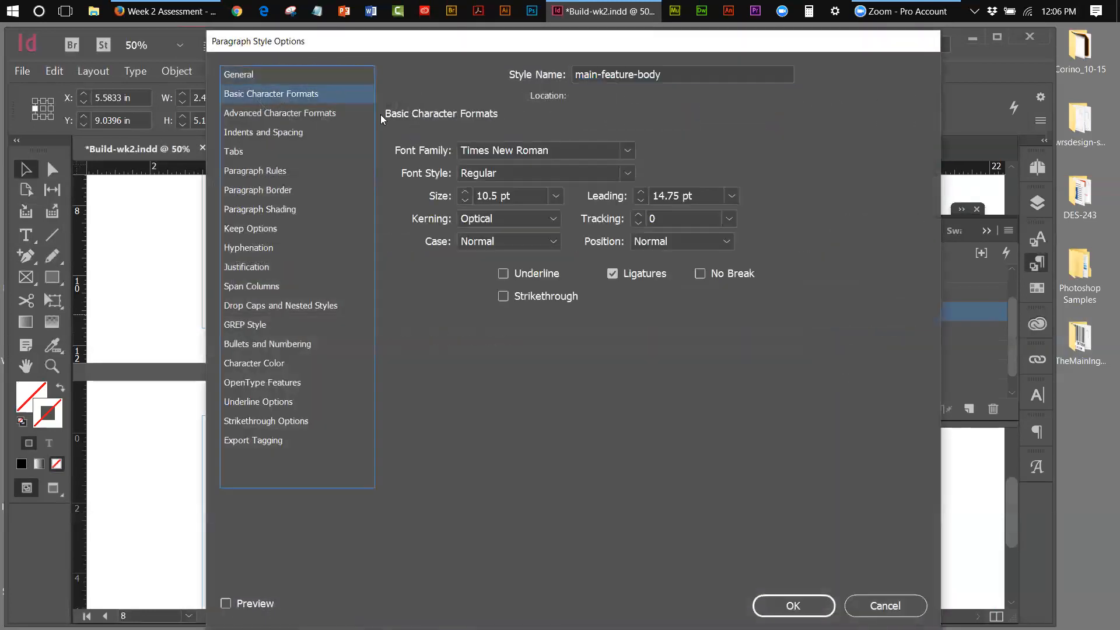
pyautogui.click(681, 198)
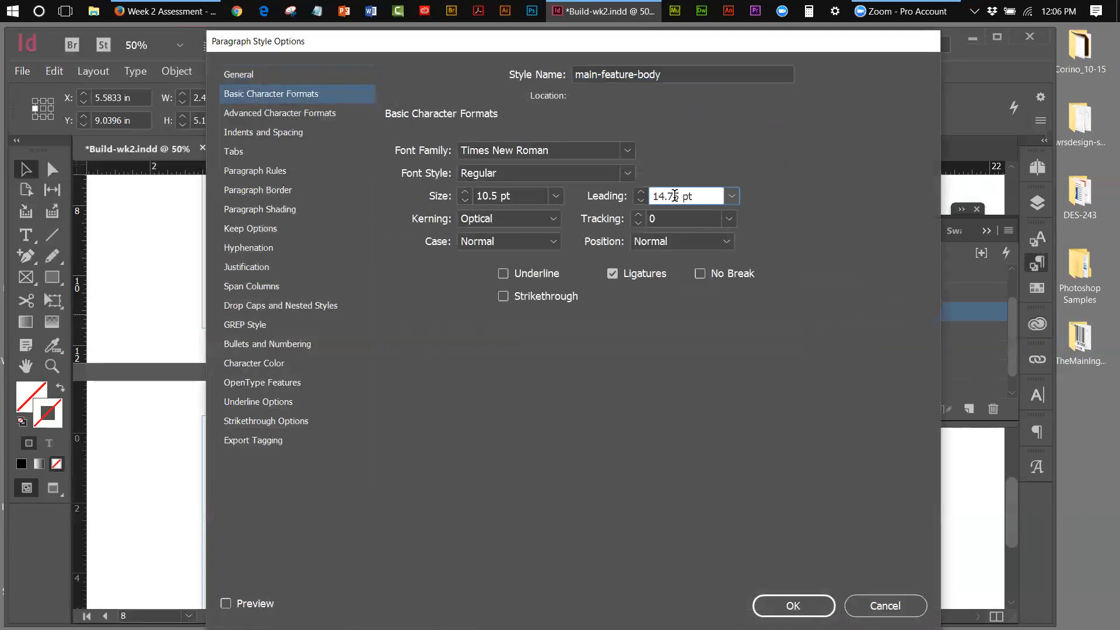
pyautogui.moveTo(676, 197); pyautogui.dragTo(670, 196)
pyautogui.press('BackSpace')
pyautogui.press('BackSpace')
pyautogui.write('0')
pyautogui.click(785, 606)
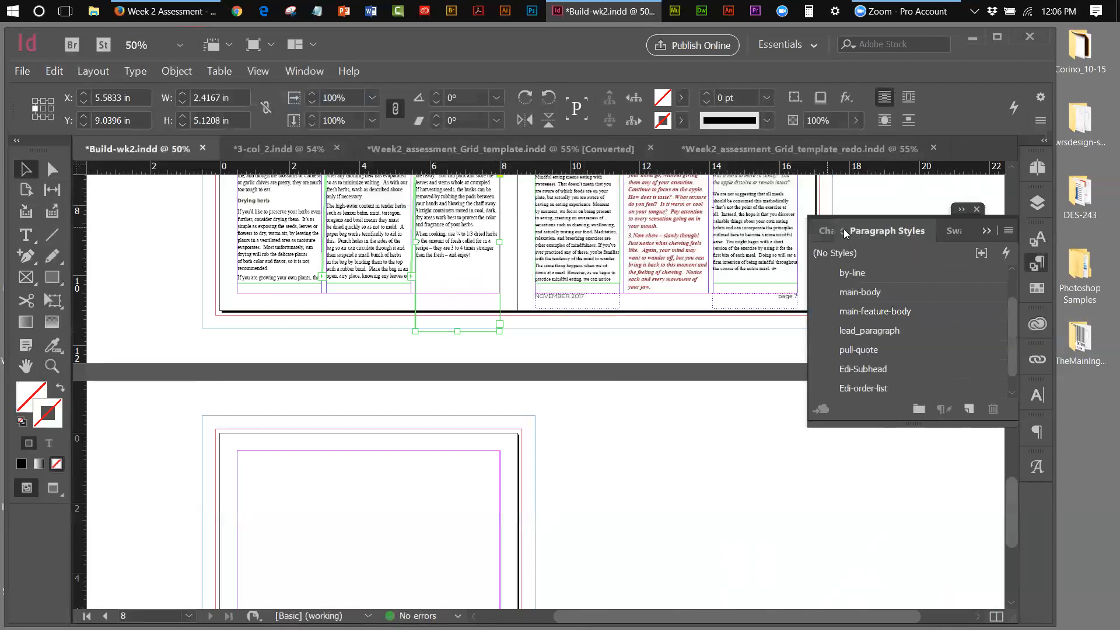
pyautogui.click(258, 70)
# Fit the page 7 spread in the window and collapse the Paragraph Styles panel
pyautogui.click(292, 166)
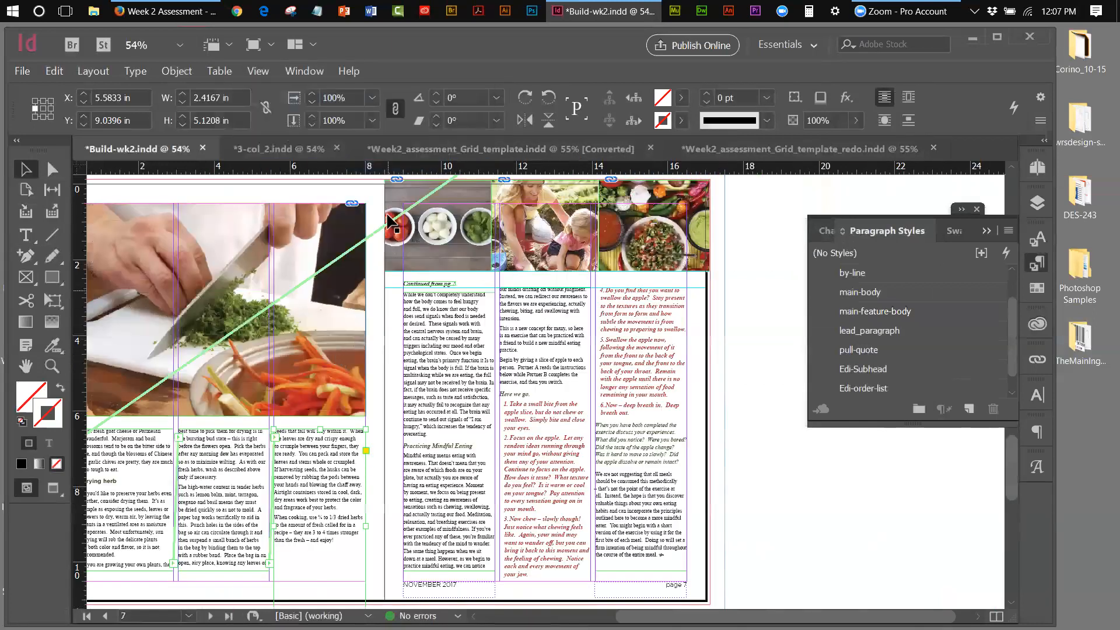
pyautogui.moveTo(392, 39); pyautogui.dragTo(436, 35)
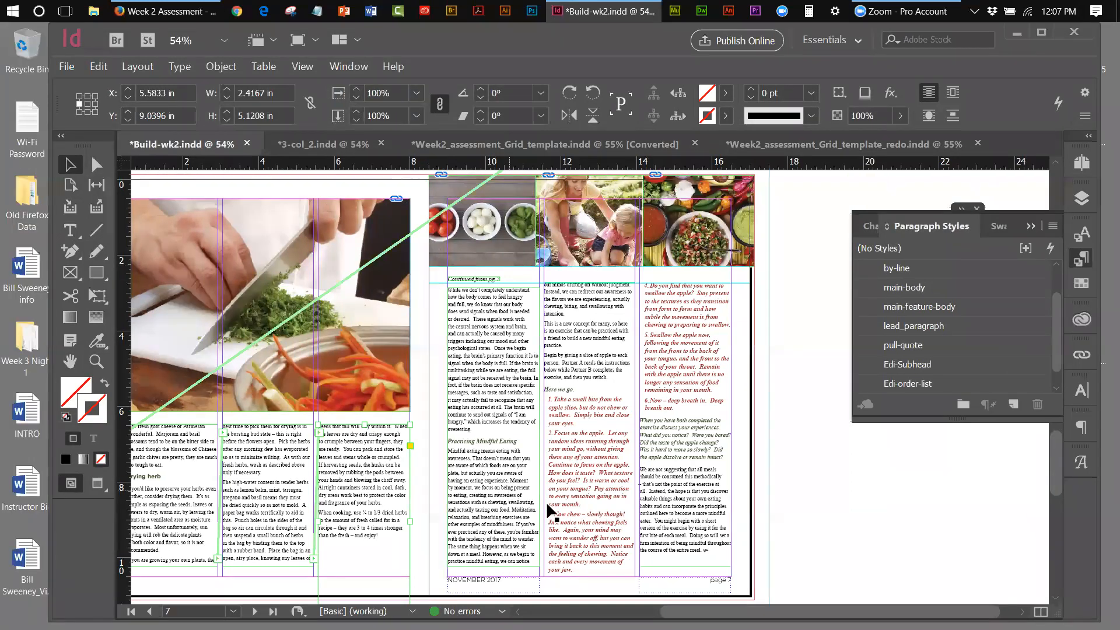
pyautogui.moveTo(793, 611); pyautogui.dragTo(756, 611)
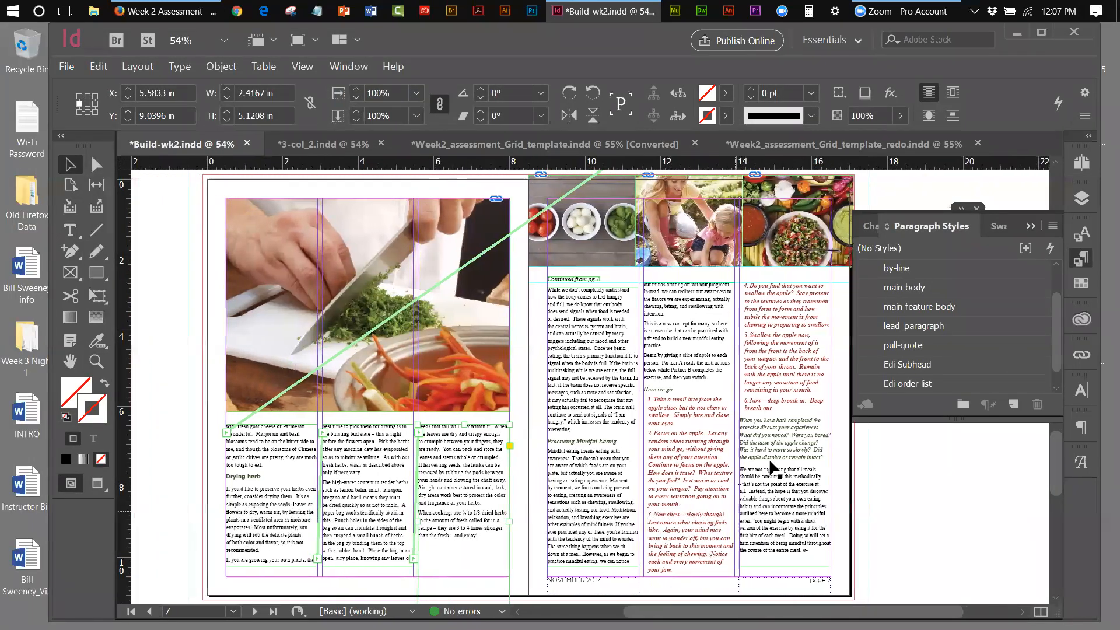
pyautogui.click(1032, 224)
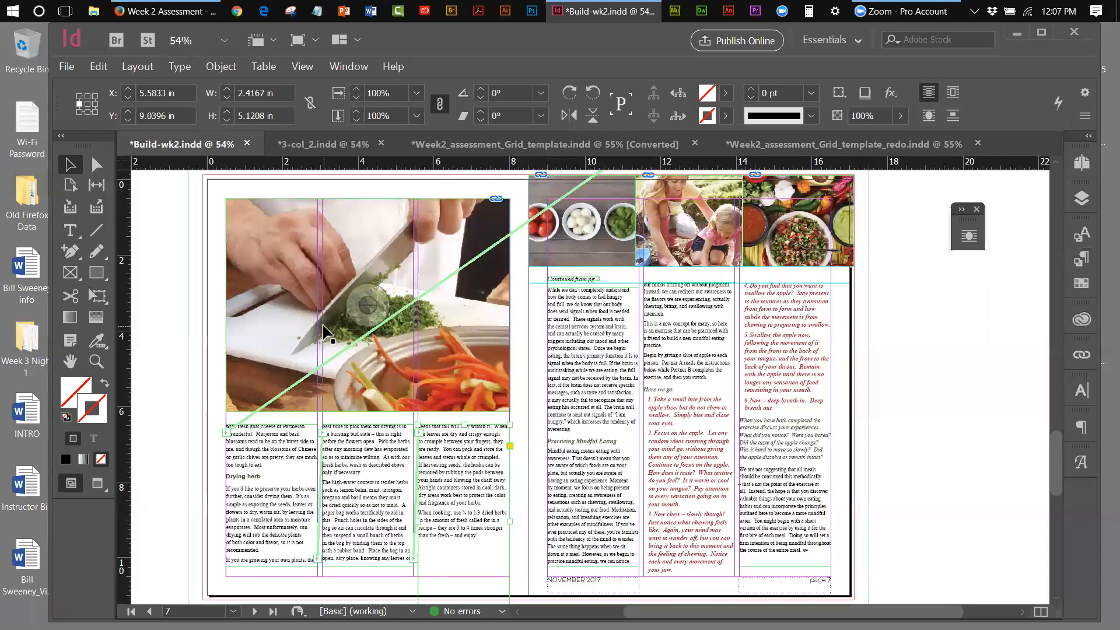
# Adjust the first and middle column frames so the middle one is 3.5486 in tall, reflowing text onward
pyautogui.click(328, 335)
pyautogui.click(392, 526)
pyautogui.moveTo(369, 566); pyautogui.dragTo(370, 551)
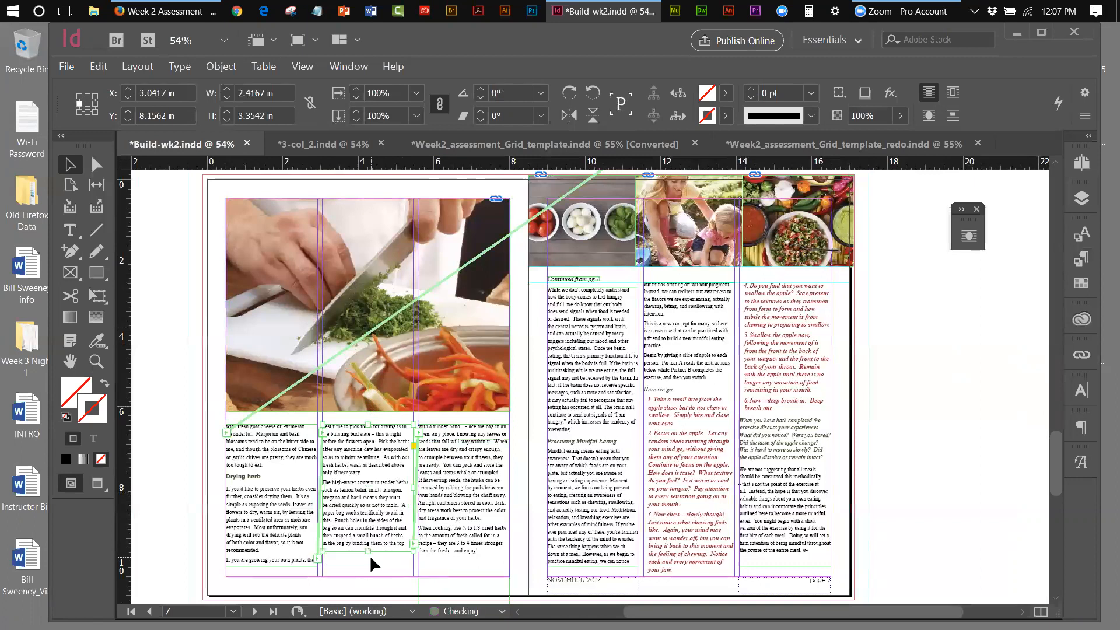
pyautogui.click(270, 563)
pyautogui.moveTo(271, 563); pyautogui.dragTo(275, 558)
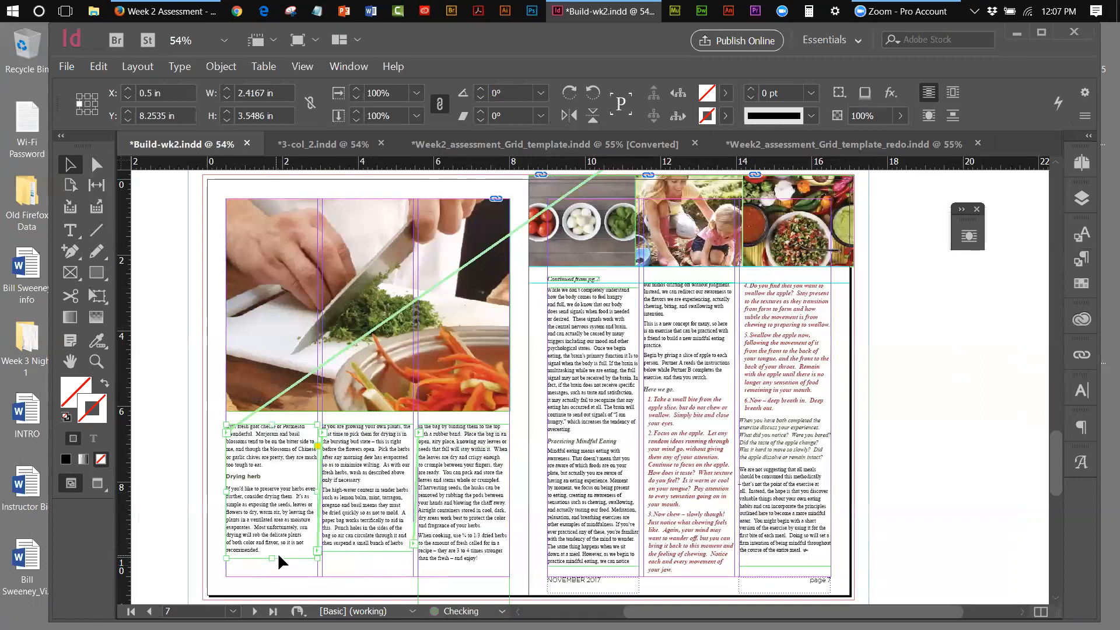
pyautogui.click(369, 548)
pyautogui.moveTo(369, 552); pyautogui.dragTo(369, 559)
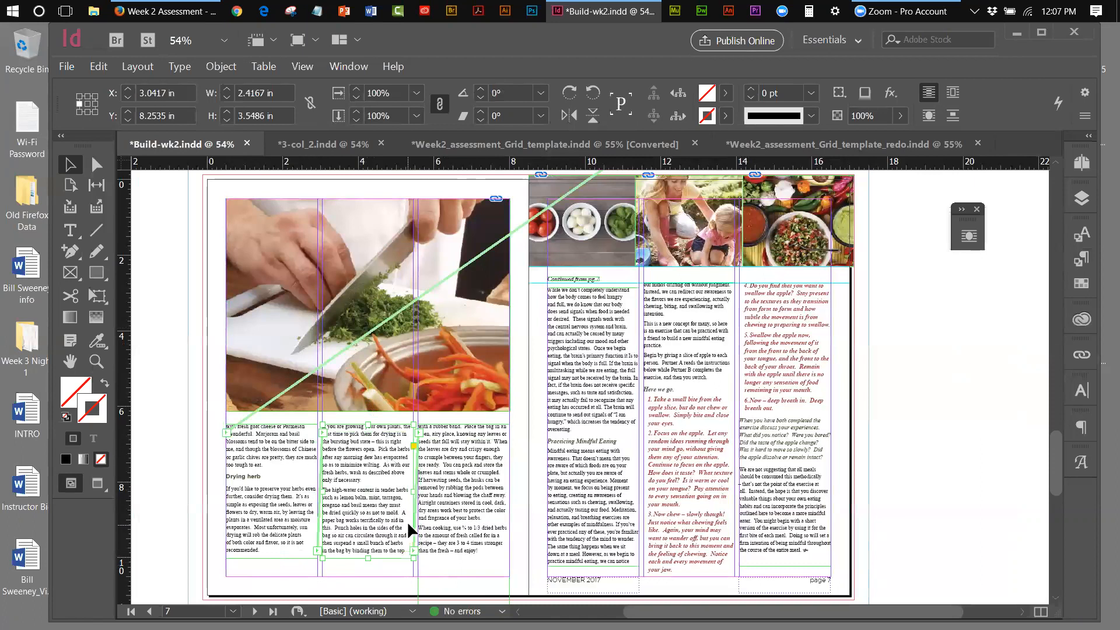
pyautogui.keyDown('shift'); pyautogui.click(444, 495); pyautogui.keyUp('shift')
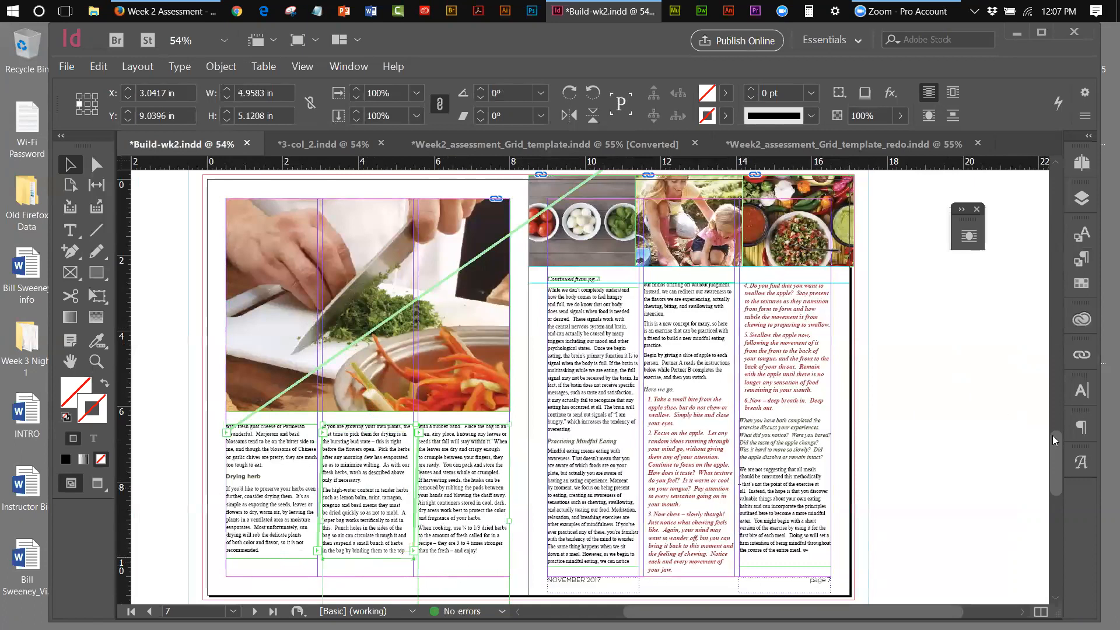
# Shorten the third-column text frame and nudge all three column frames down slightly
pyautogui.scroll(-1, 1058, 446)
pyautogui.scroll(-3, 1057, 447)
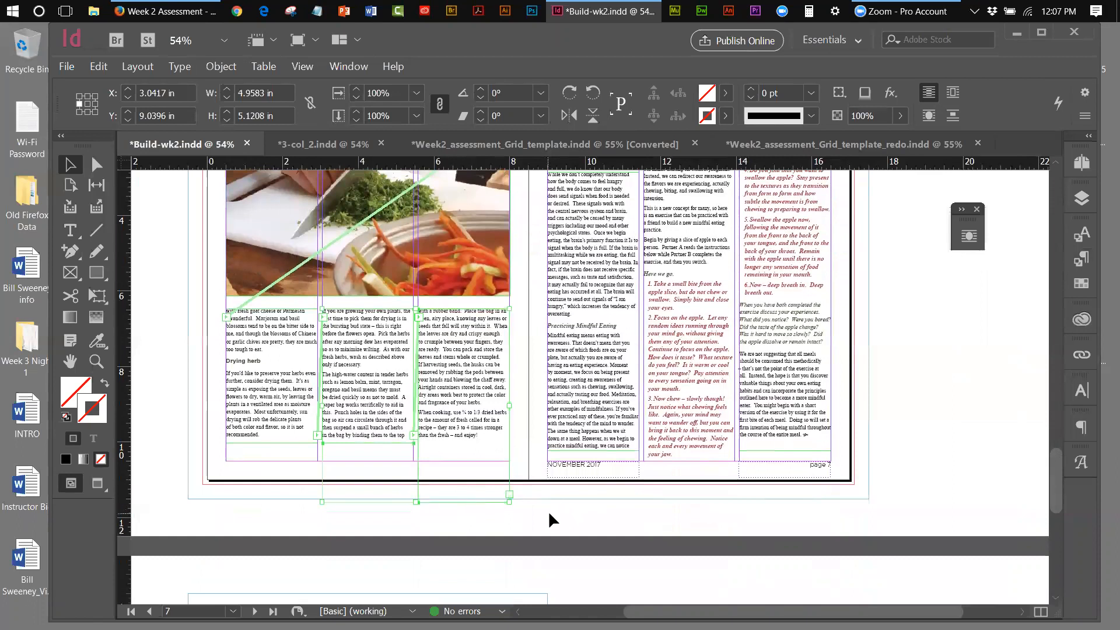
pyautogui.click(471, 500)
pyautogui.moveTo(467, 501); pyautogui.dragTo(457, 442)
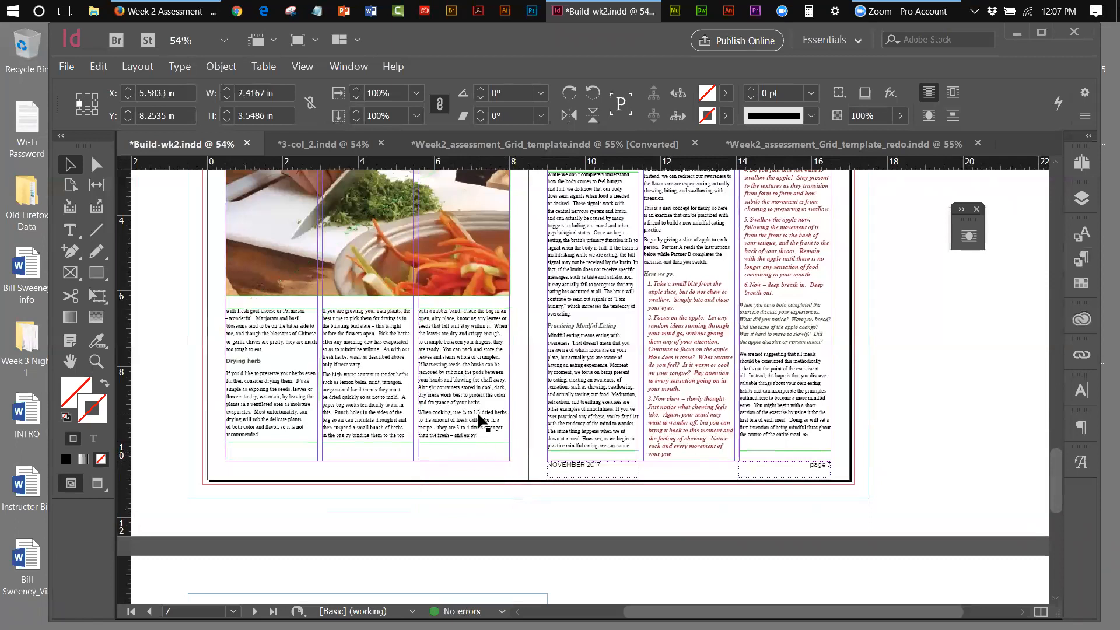
pyautogui.click(376, 406)
pyautogui.keyDown('shift'); pyautogui.click(307, 379); pyautogui.keyUp('shift')
pyautogui.keyDown('shift'); pyautogui.click(458, 383); pyautogui.keyUp('shift')
pyautogui.press('Down')
pyautogui.press('Down')
pyautogui.press('Down')
pyautogui.press('Down')
pyautogui.press('Down')
pyautogui.press('Down')
pyautogui.press('Down')
pyautogui.press('Down')
pyautogui.press('Down')
pyautogui.press('Down')
pyautogui.press('Down')
pyautogui.press('Down')
pyautogui.press('Down')
pyautogui.press('Down')
pyautogui.press('Down')
pyautogui.press('Down')
pyautogui.press('Down')
pyautogui.press('Down')
pyautogui.press('Down')
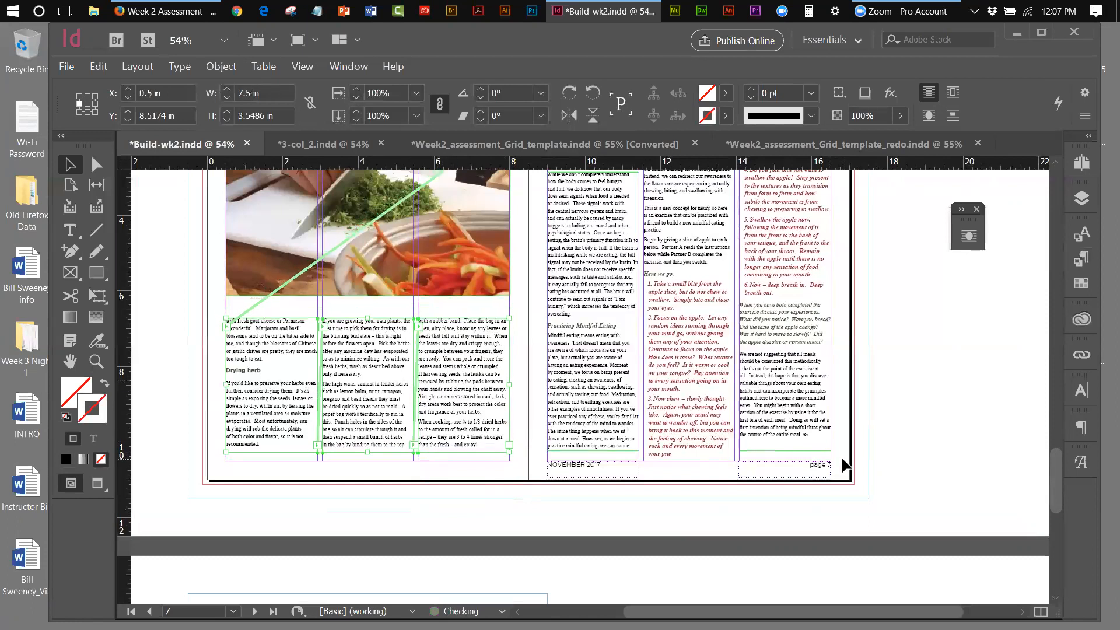
pyautogui.press('Down')
pyautogui.press('Down')
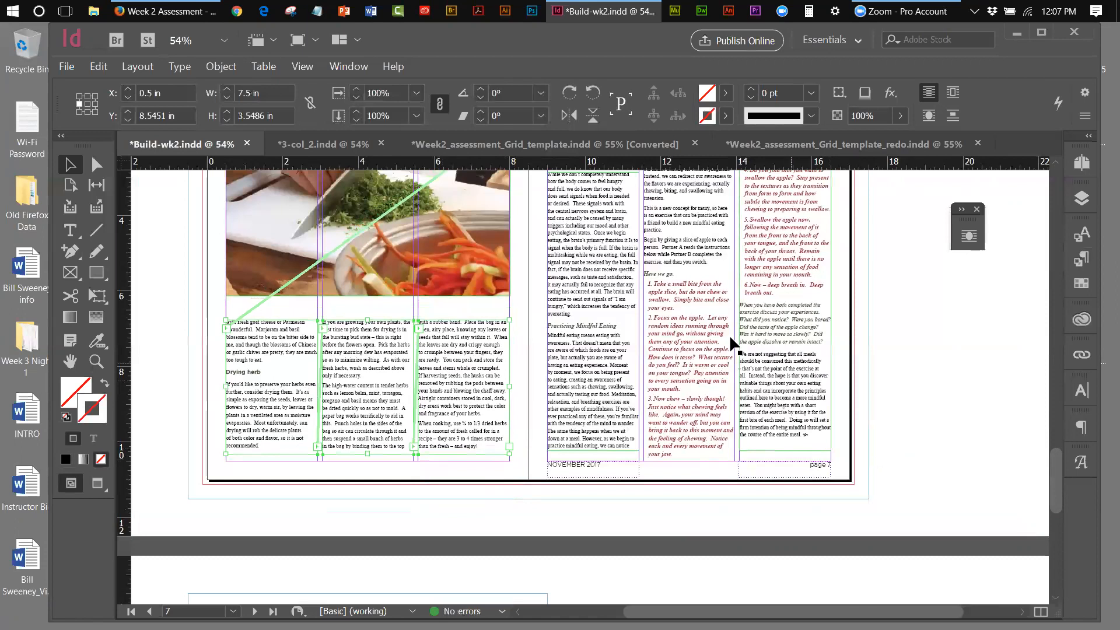
# Extend the chopping photo's frame downward, first to 5.8333 in, then to 5.9792 in tall
pyautogui.click(430, 294)
pyautogui.moveTo(371, 296); pyautogui.dragTo(367, 304)
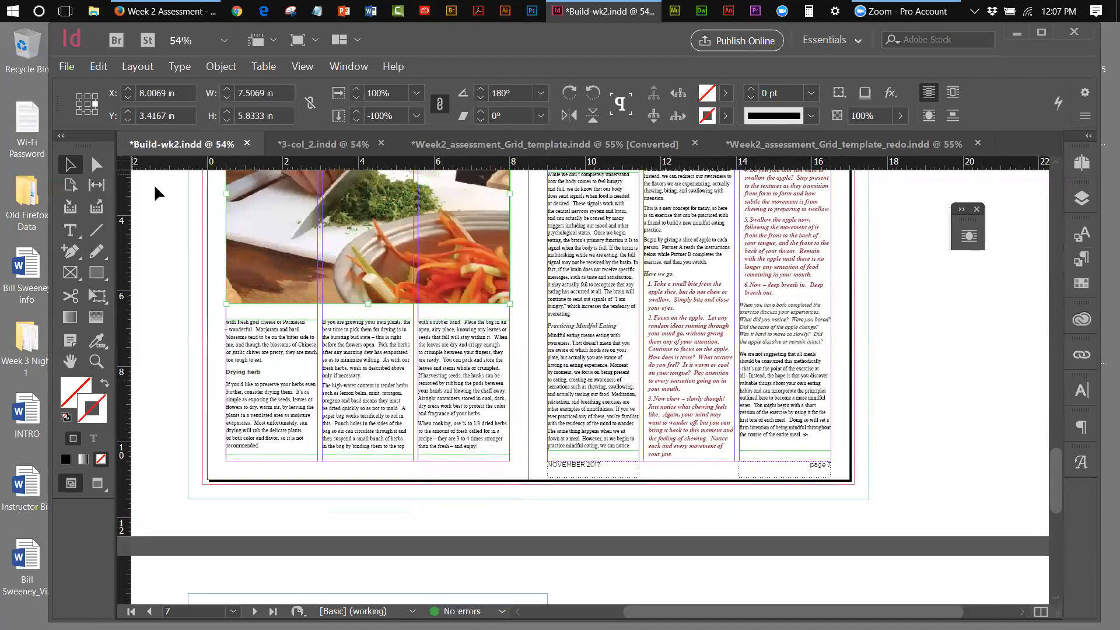
pyautogui.click(299, 67)
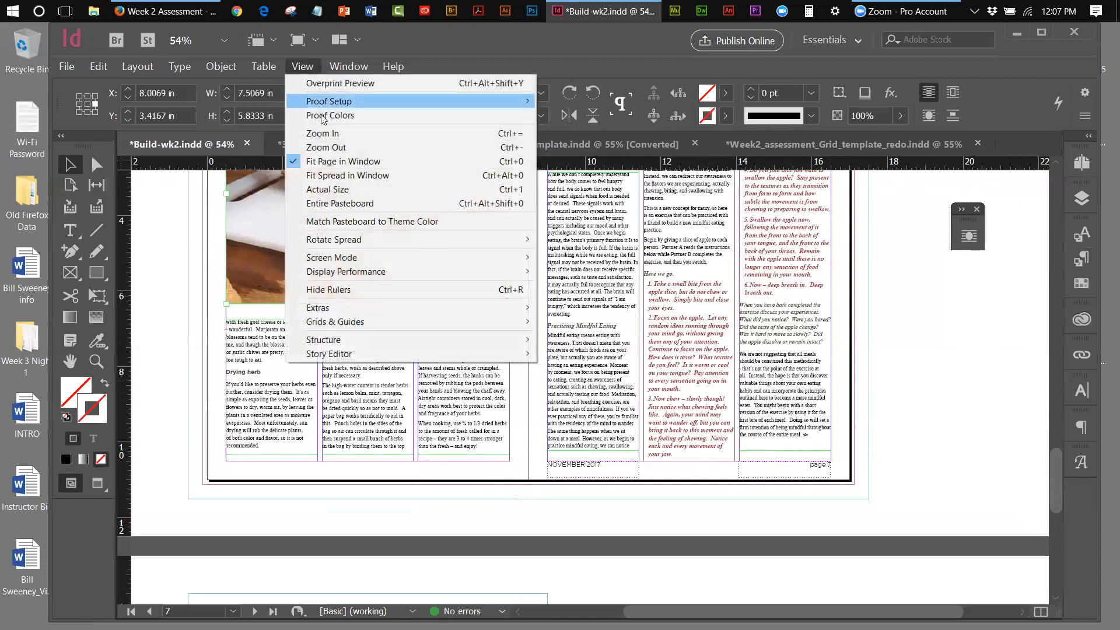
pyautogui.click(331, 162)
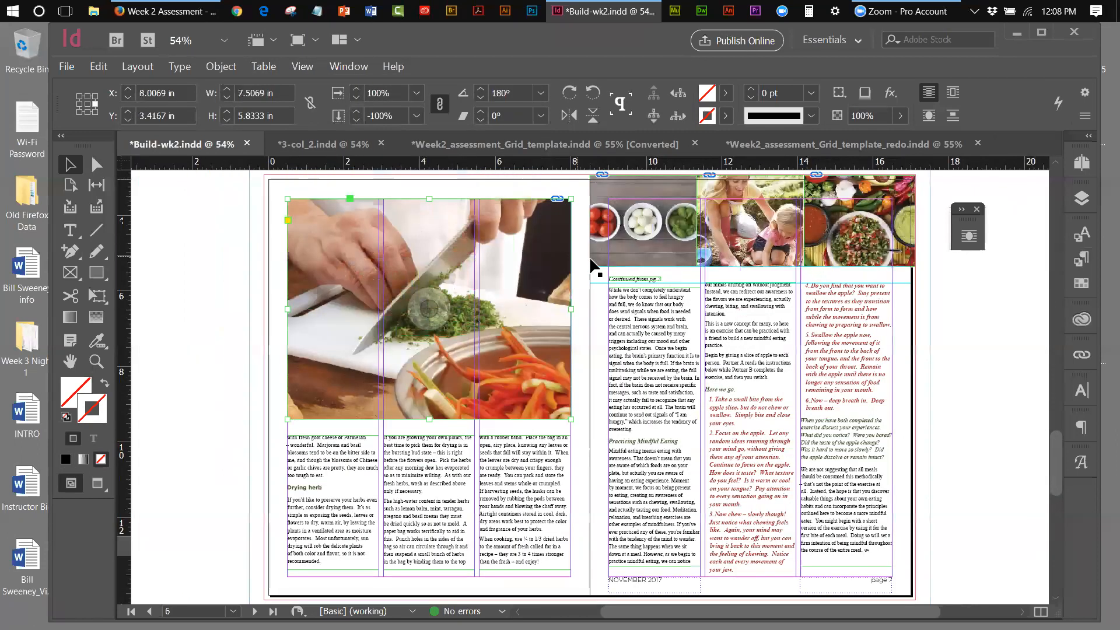
pyautogui.click(145, 220)
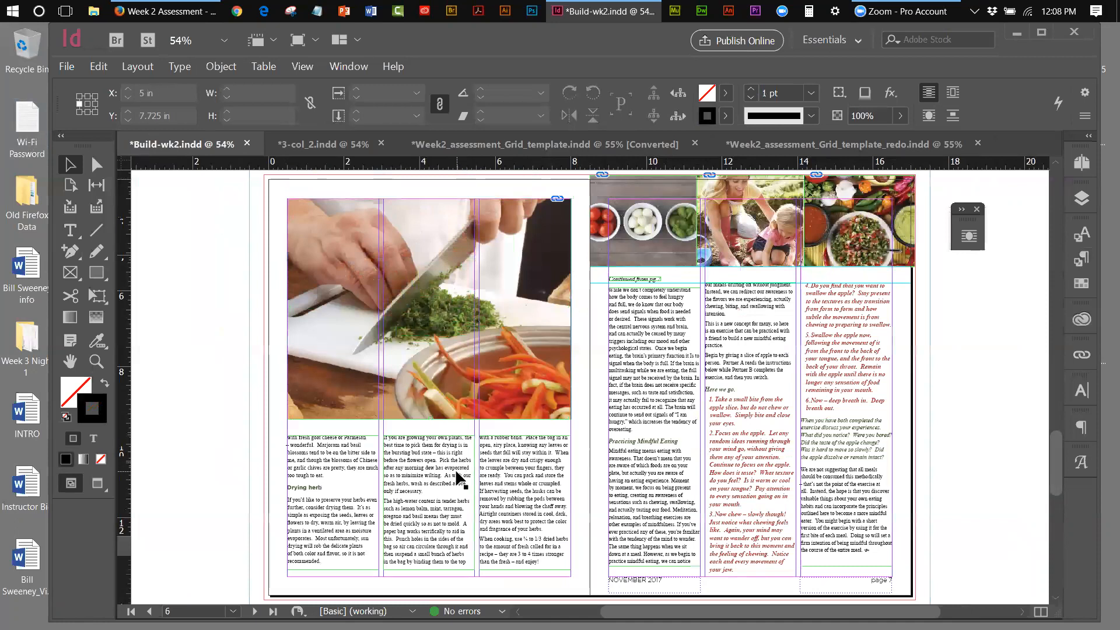
pyautogui.click(456, 413)
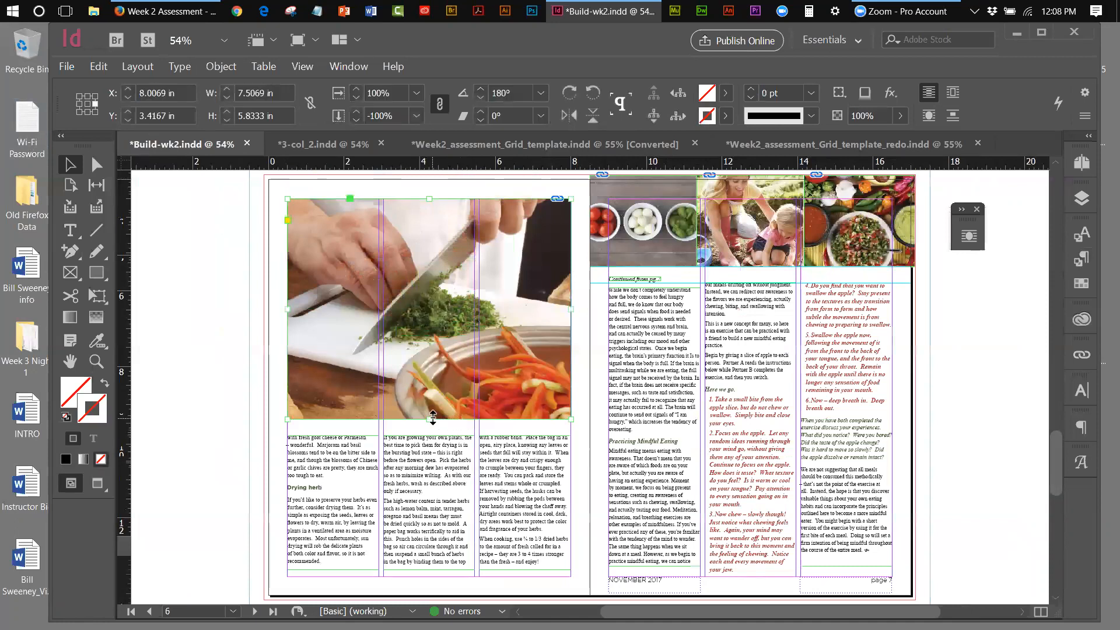
pyautogui.moveTo(431, 419); pyautogui.dragTo(430, 424)
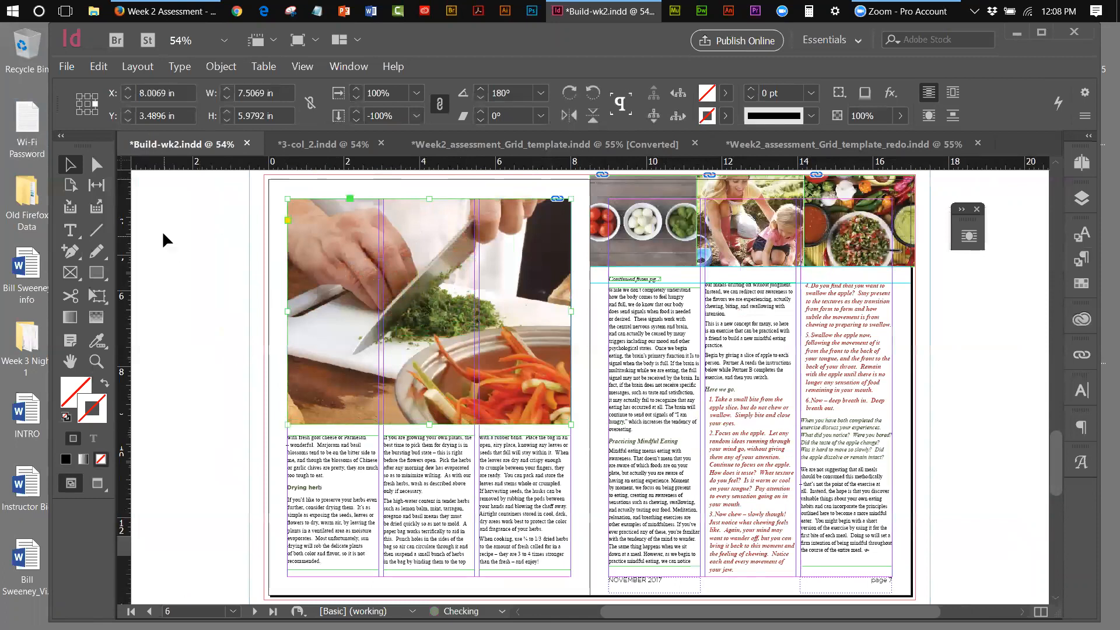
pyautogui.click(162, 234)
pyautogui.press('d')
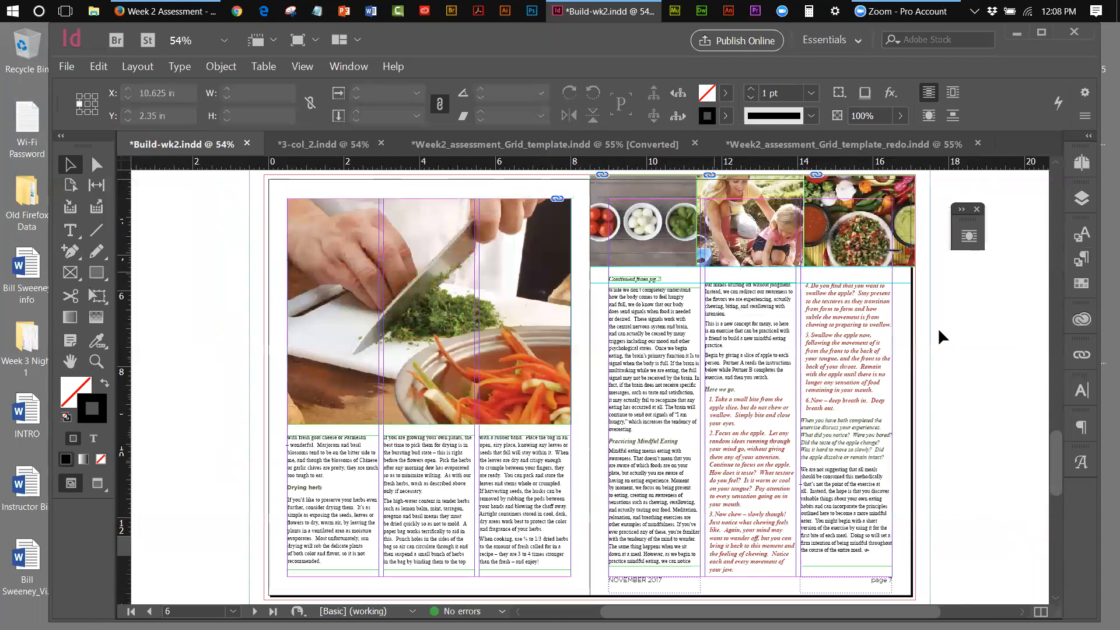
pyautogui.click(1084, 164)
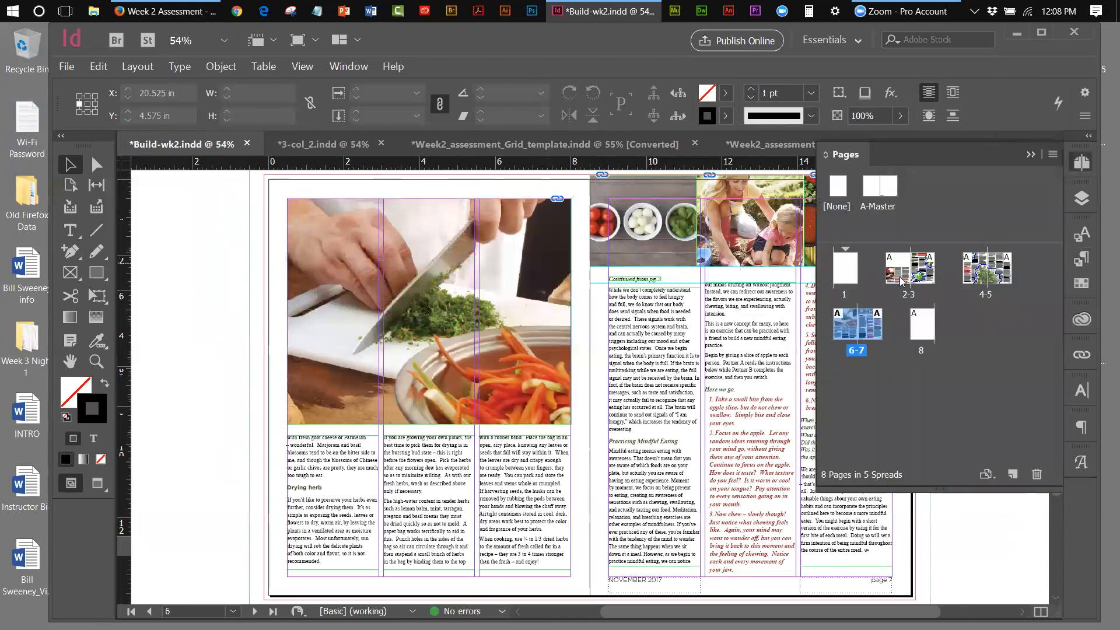
# Jump to the pages 2–3 Fresh Herbs spread and switch to Preview screen mode
pyautogui.doubleClick(908, 297)
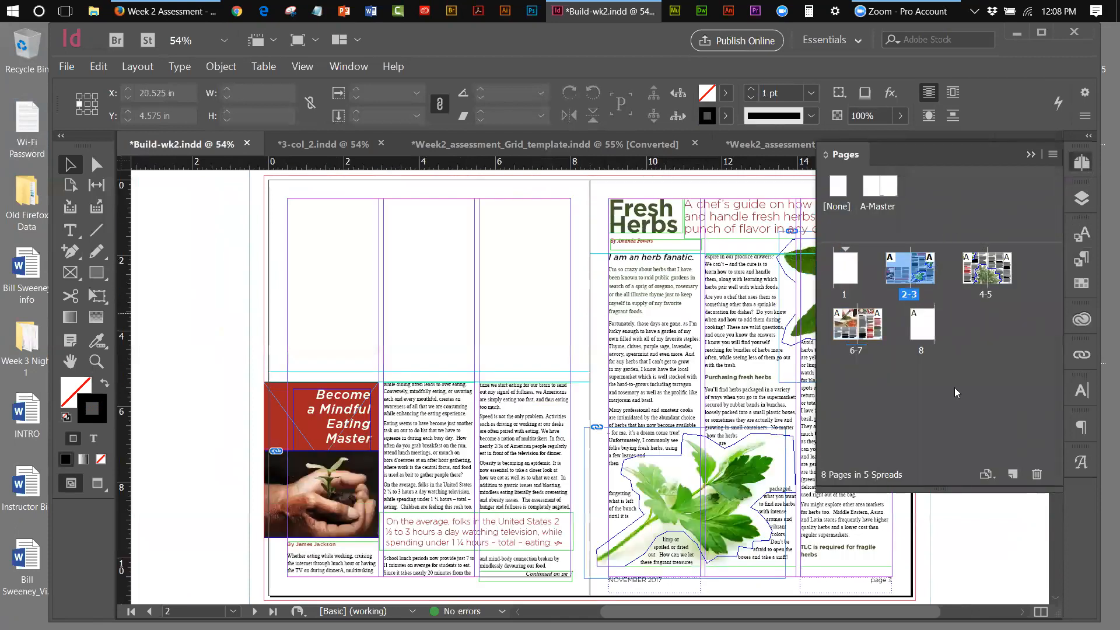
pyautogui.moveTo(710, 612); pyautogui.dragTo(771, 611)
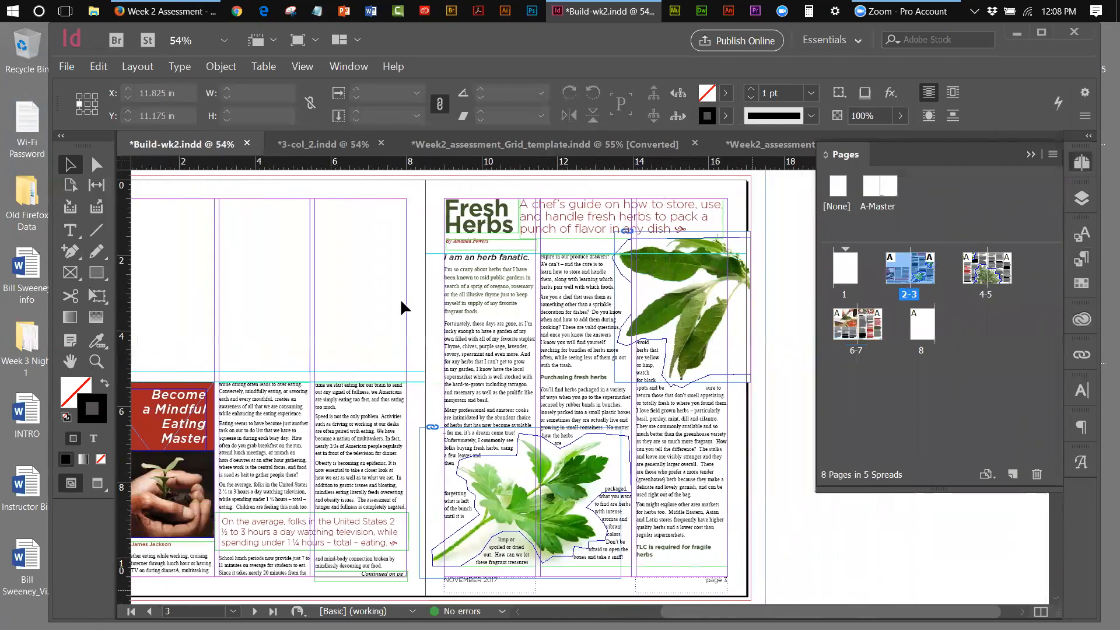
pyautogui.click(264, 68)
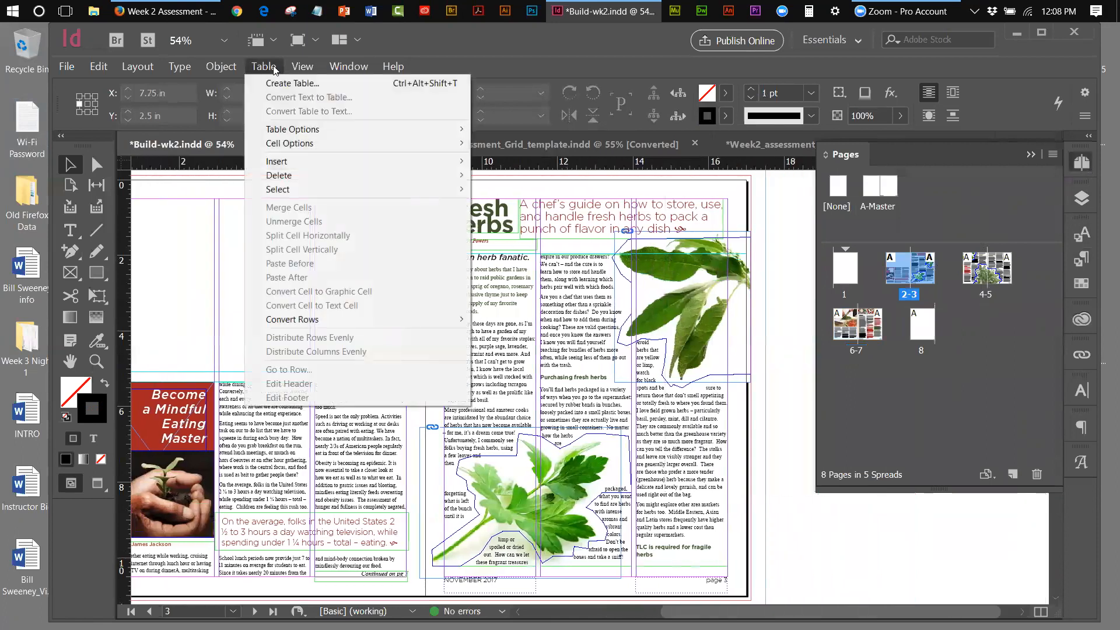
pyautogui.moveTo(301, 69)
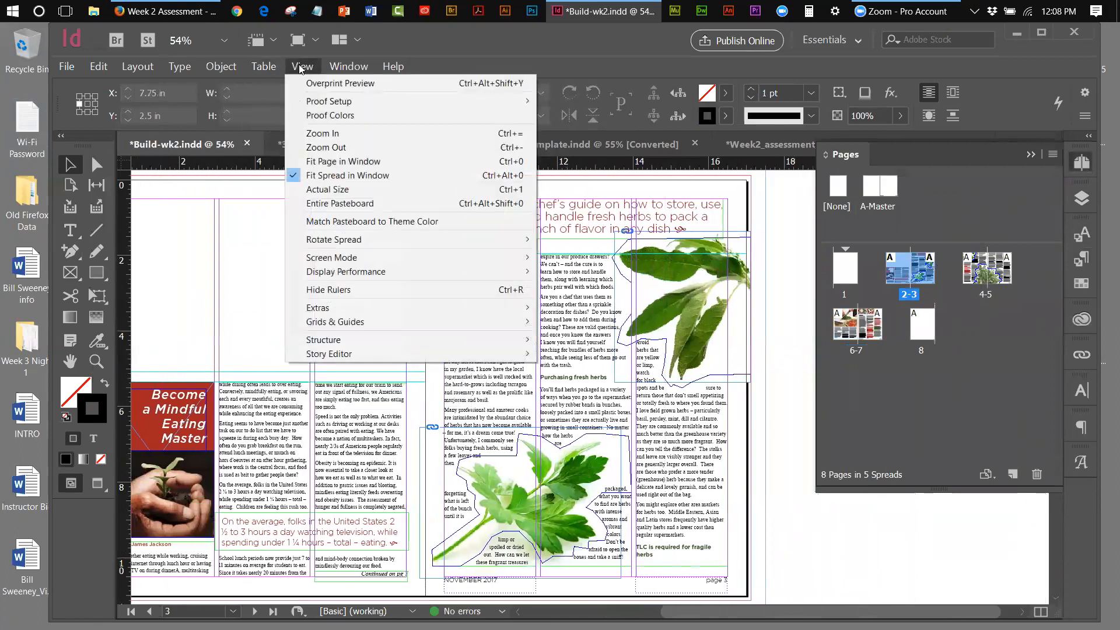
pyautogui.moveTo(358, 274)
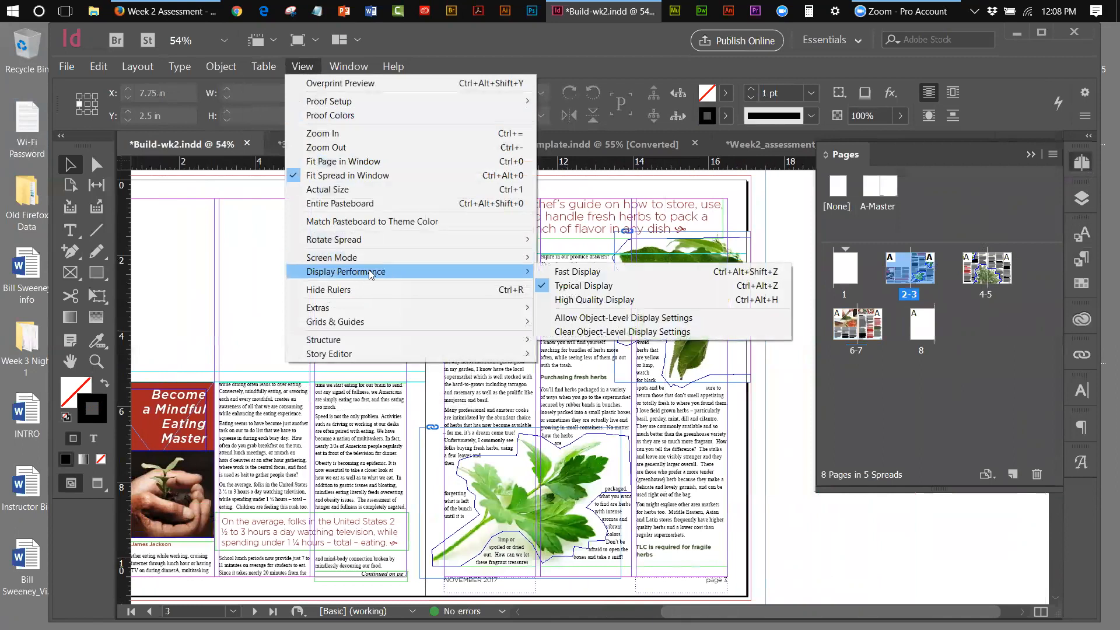
pyautogui.moveTo(375, 258)
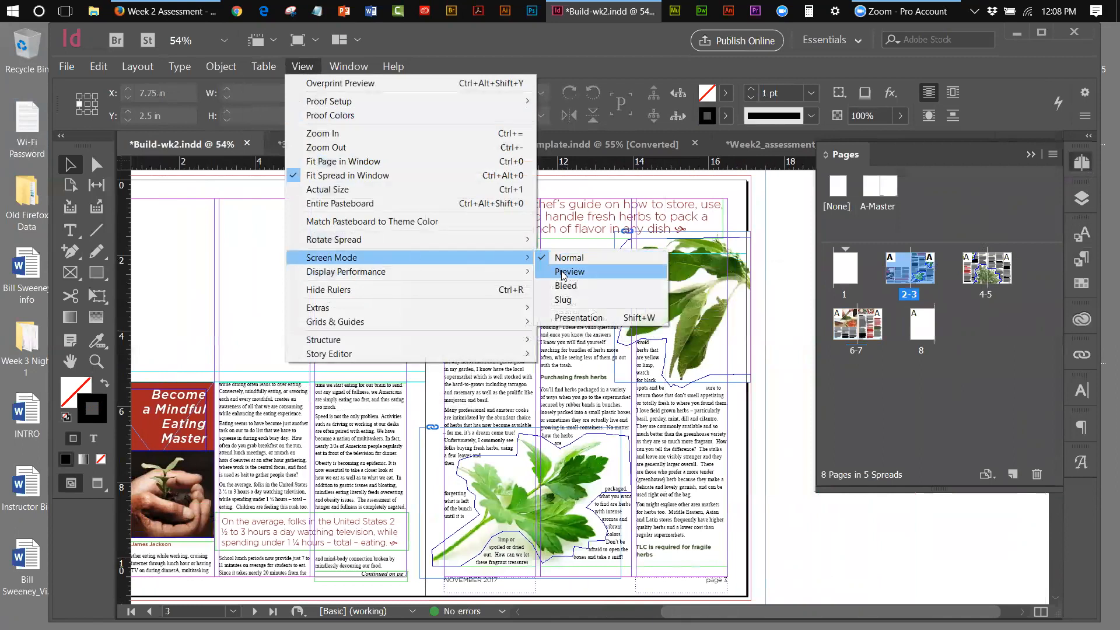
pyautogui.click(563, 273)
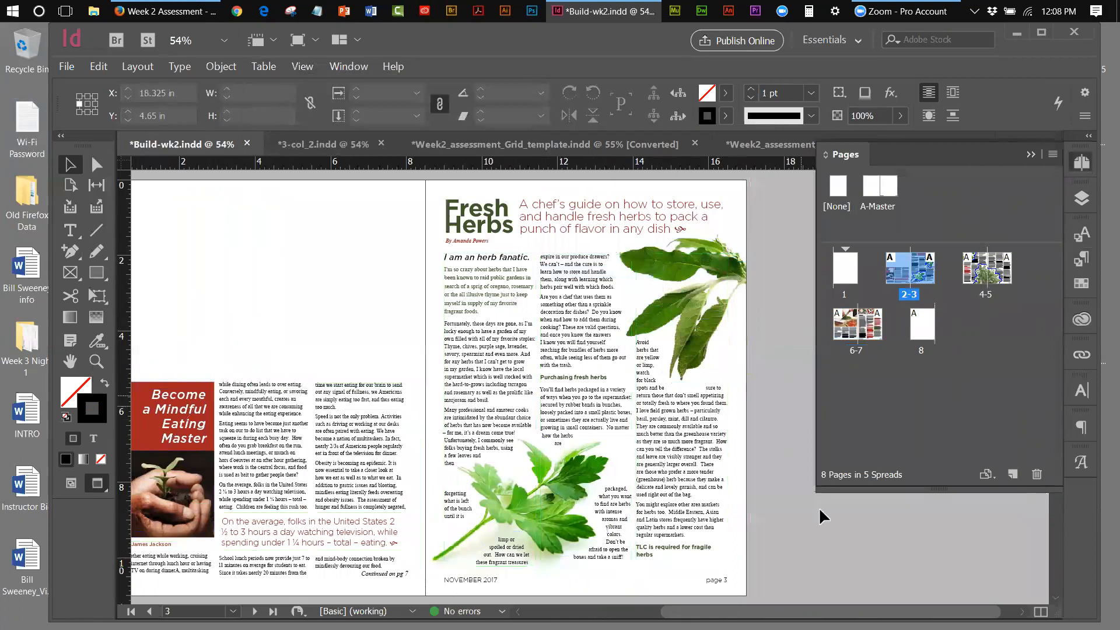
# Shorten the narrow text frame beside the leaf on page 3 and fine-tune its position
pyautogui.click(655, 547)
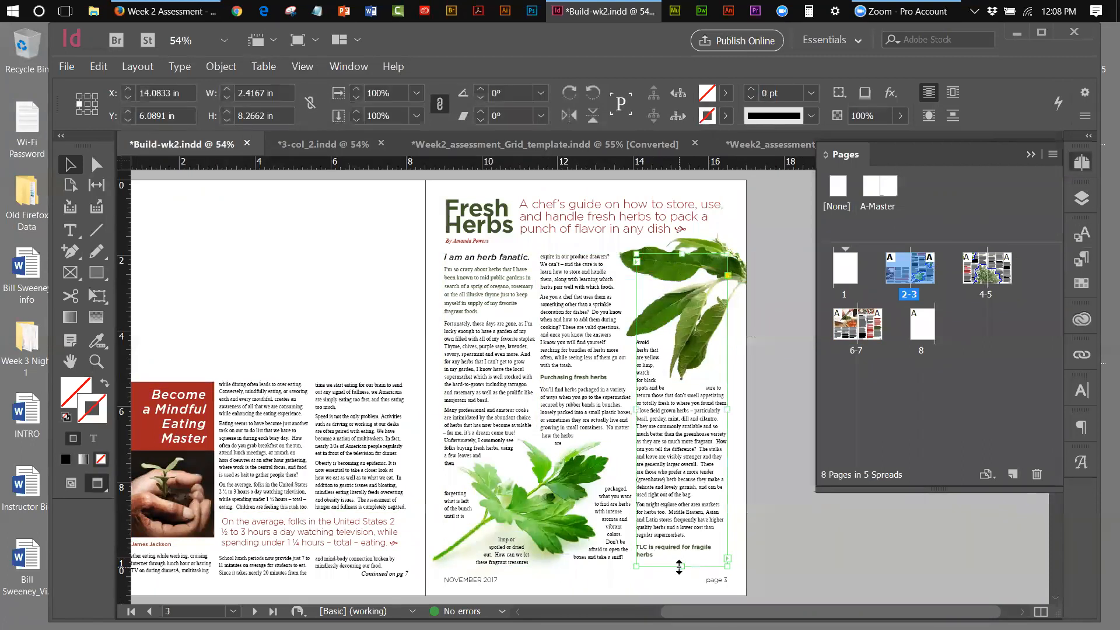
pyautogui.moveTo(682, 566); pyautogui.dragTo(705, 543)
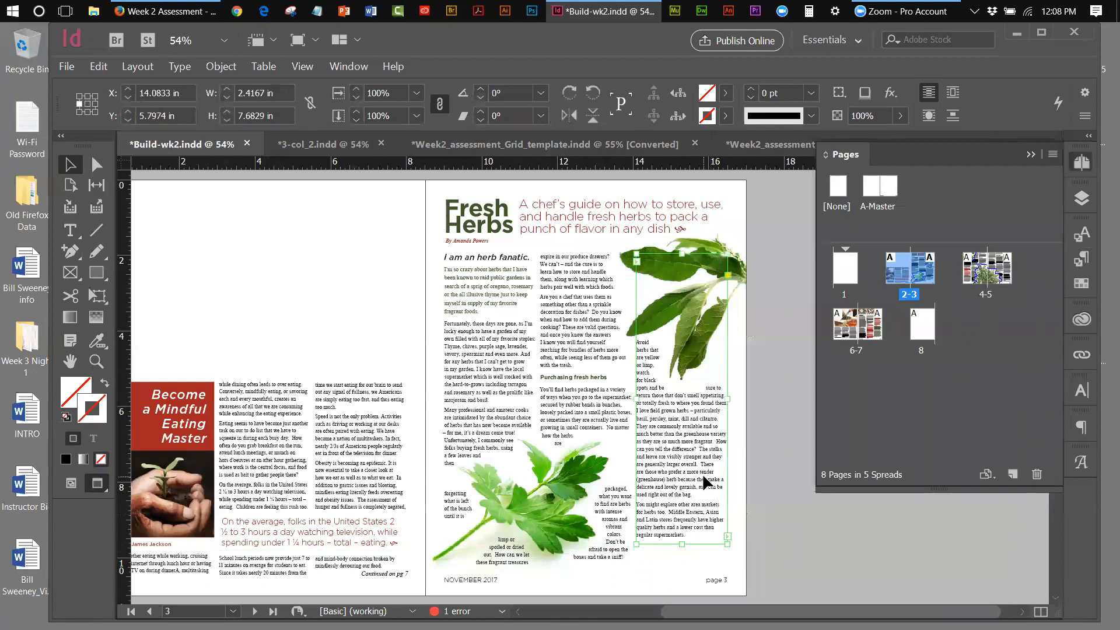
pyautogui.press('Down')
pyautogui.press('Down')
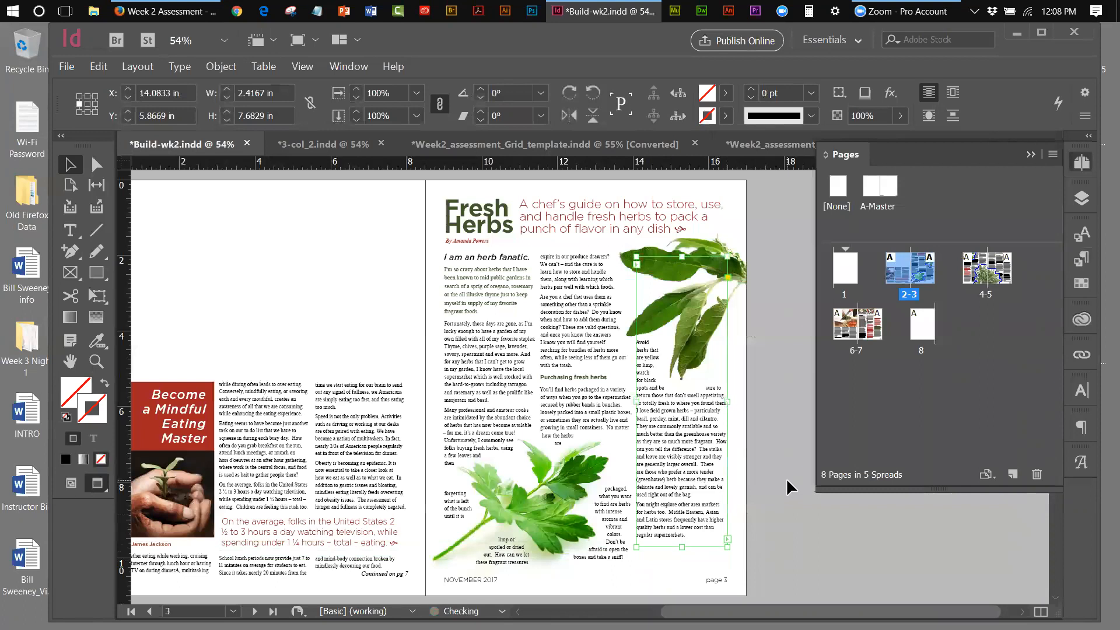
pyautogui.press('Down')
pyautogui.press('Down')
pyautogui.press('Down')
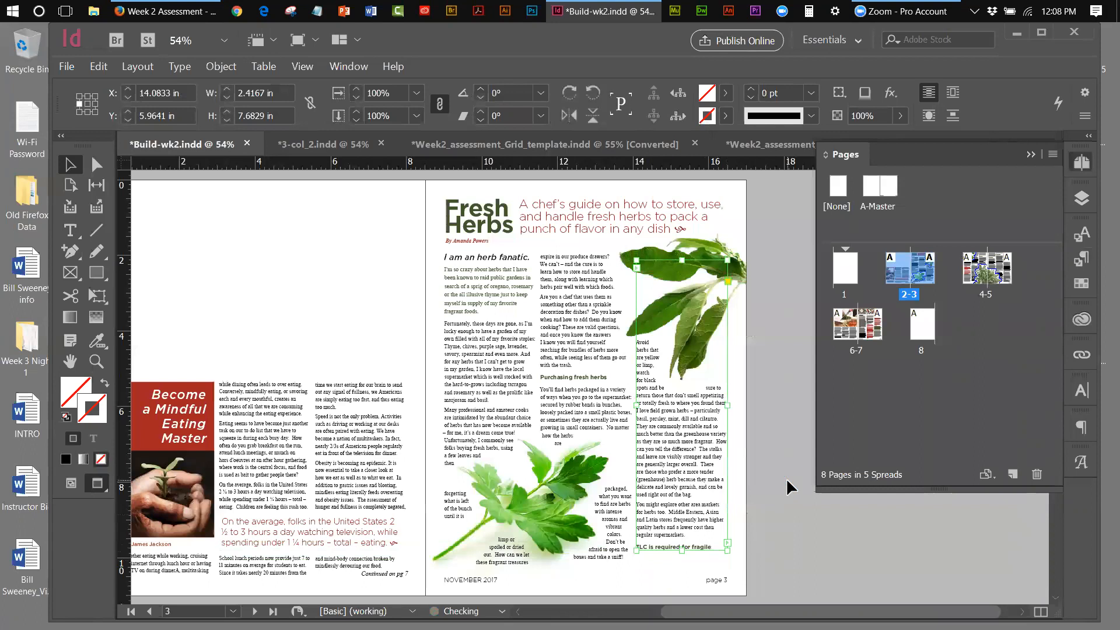
pyautogui.press('Up')
pyautogui.press('Up')
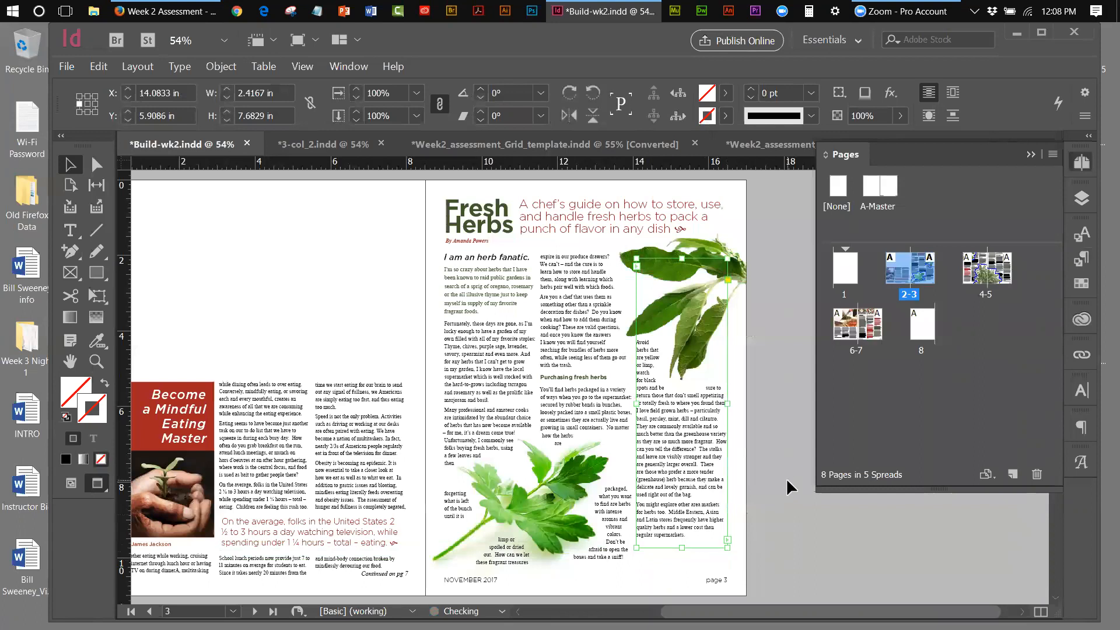
pyautogui.press('Up')
pyautogui.press('Up')
pyautogui.press('Up')
pyautogui.press('Up')
pyautogui.press('Up')
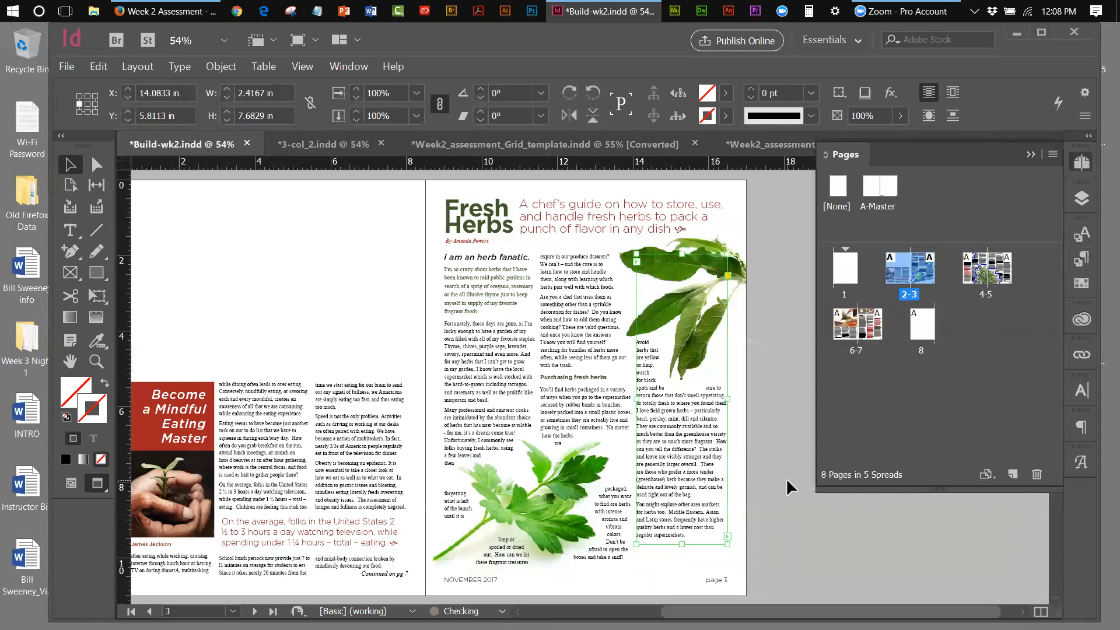
# Shorten page 3's first and second text columns so the story reflows, then go to pages 4–5
pyautogui.click(494, 565)
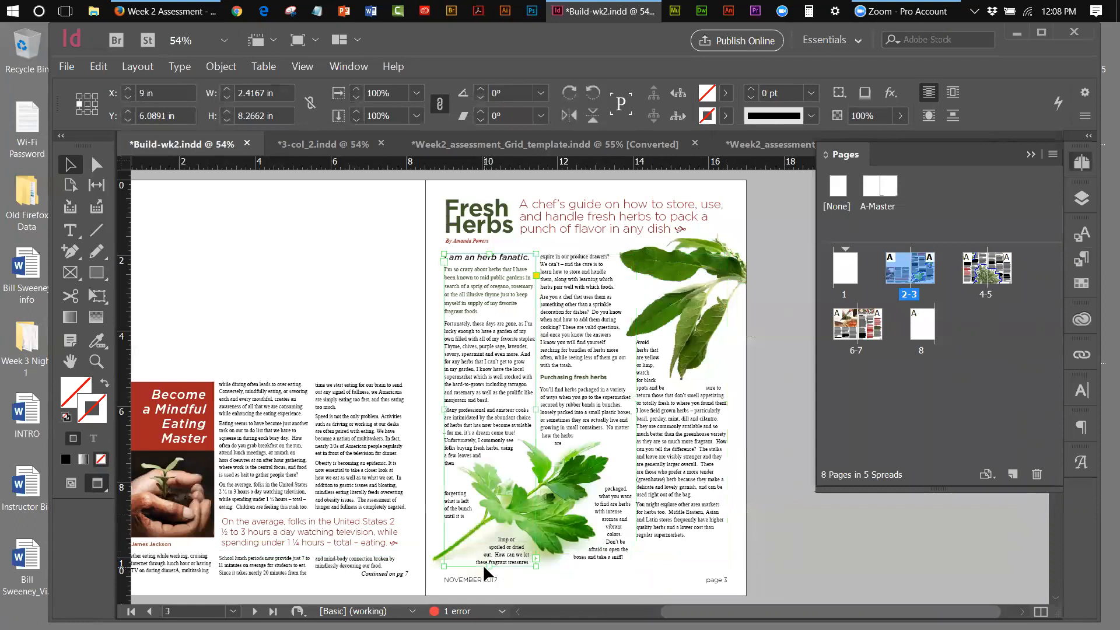
pyautogui.moveTo(489, 564); pyautogui.dragTo(489, 563)
pyautogui.click(601, 556)
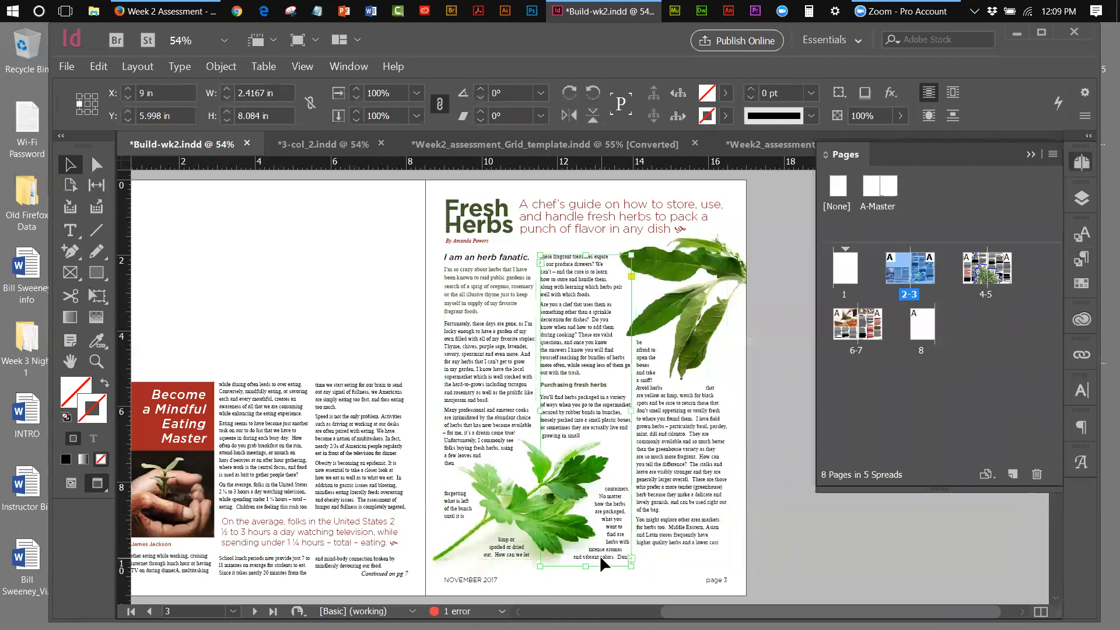
pyautogui.moveTo(585, 562); pyautogui.dragTo(585, 550)
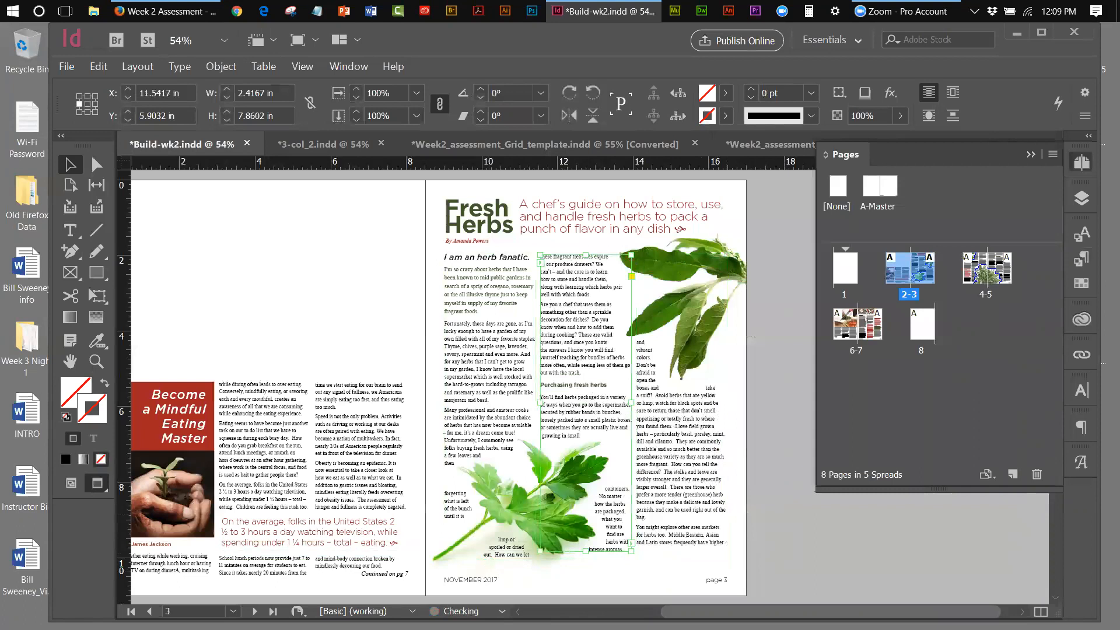
pyautogui.click(691, 558)
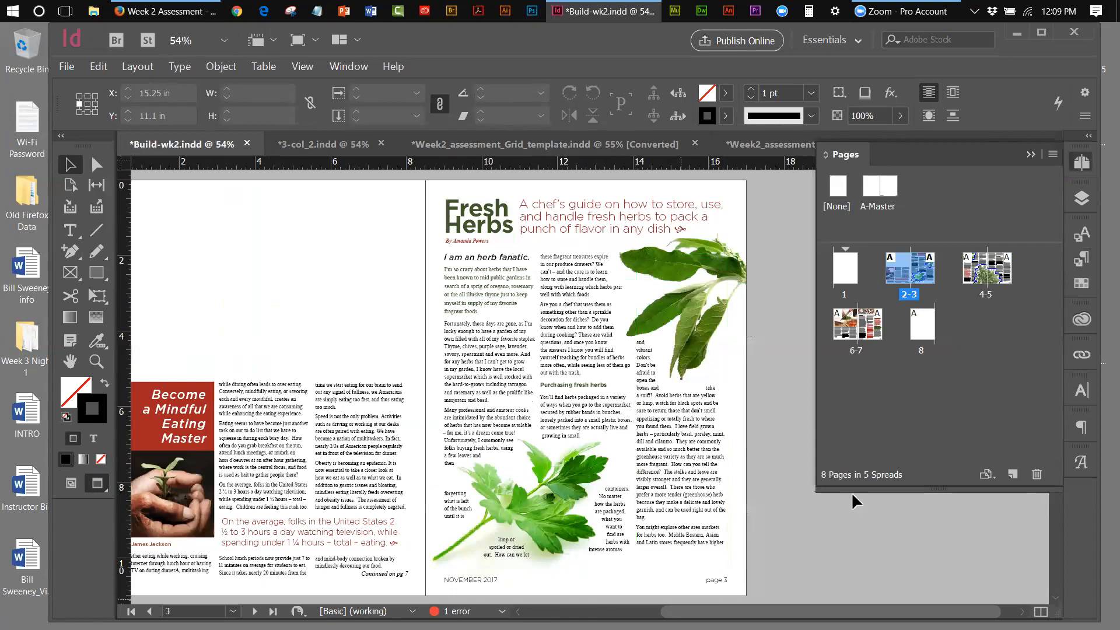
pyautogui.doubleClick(987, 296)
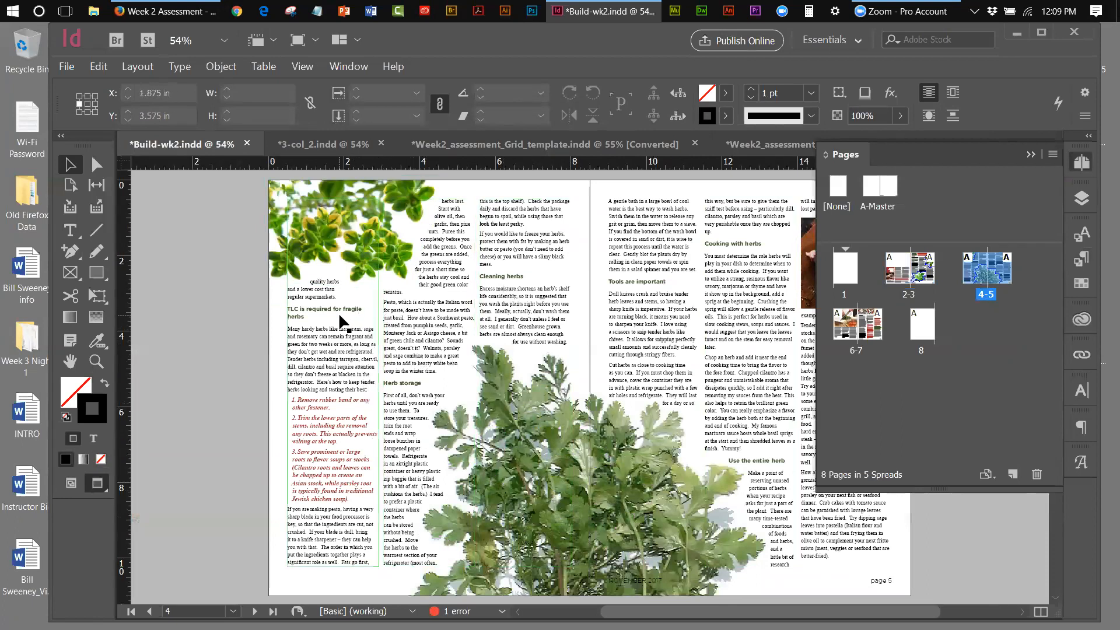
# Set the 'TLC is required for fragile herbs' subhead's tracking to -10, then zoom into the left column
pyautogui.doubleClick(301, 314)
pyautogui.moveTo(312, 315); pyautogui.dragTo(287, 307)
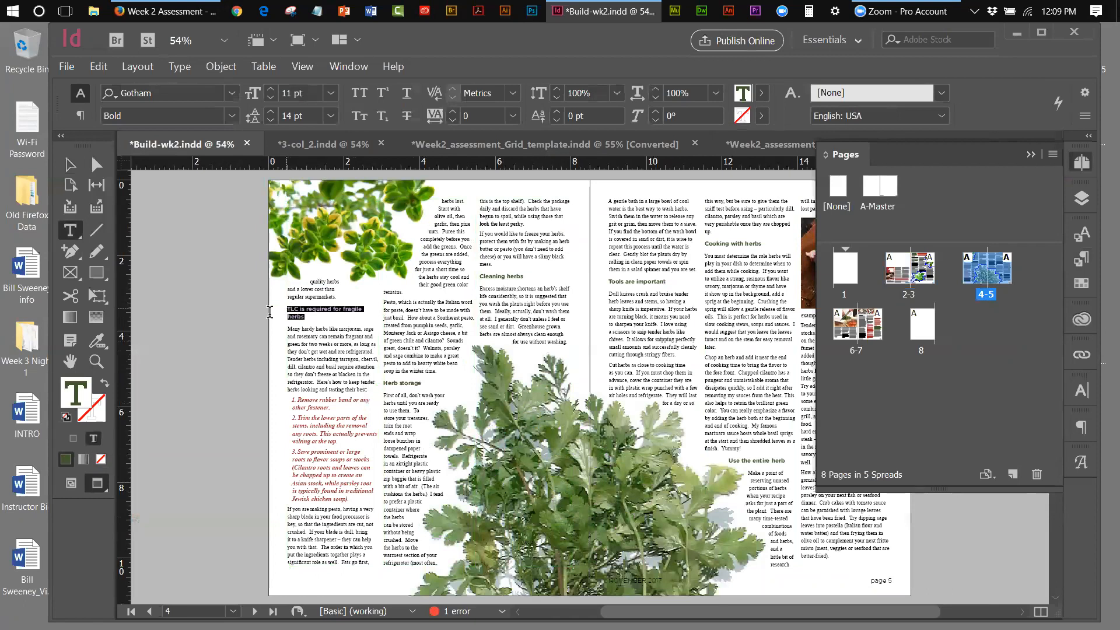
pyautogui.click(1076, 263)
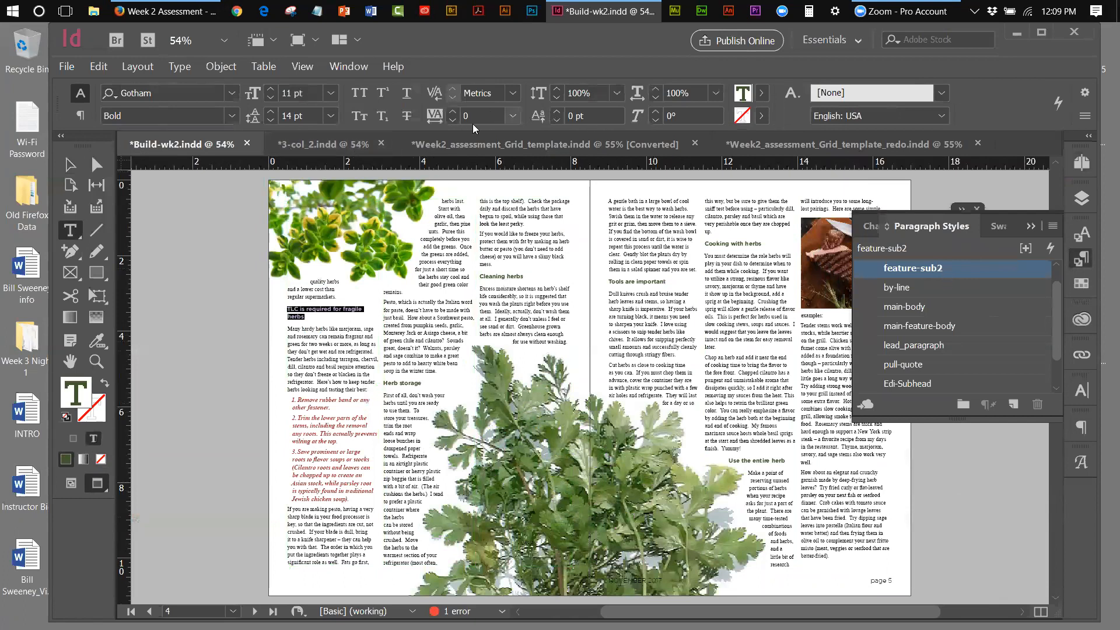
pyautogui.click(511, 116)
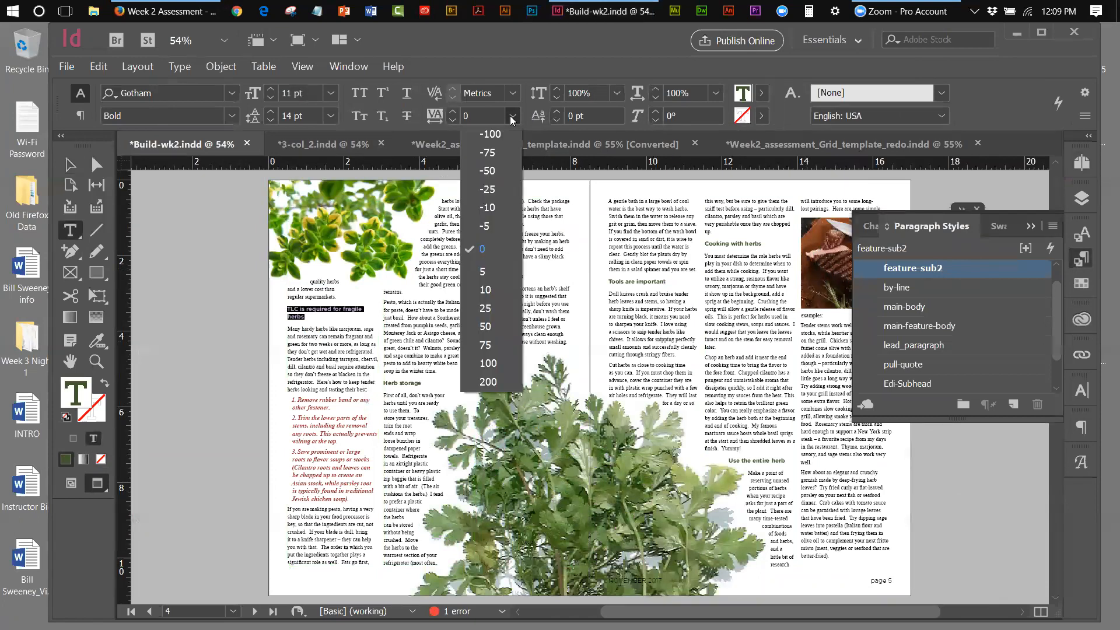
pyautogui.click(489, 207)
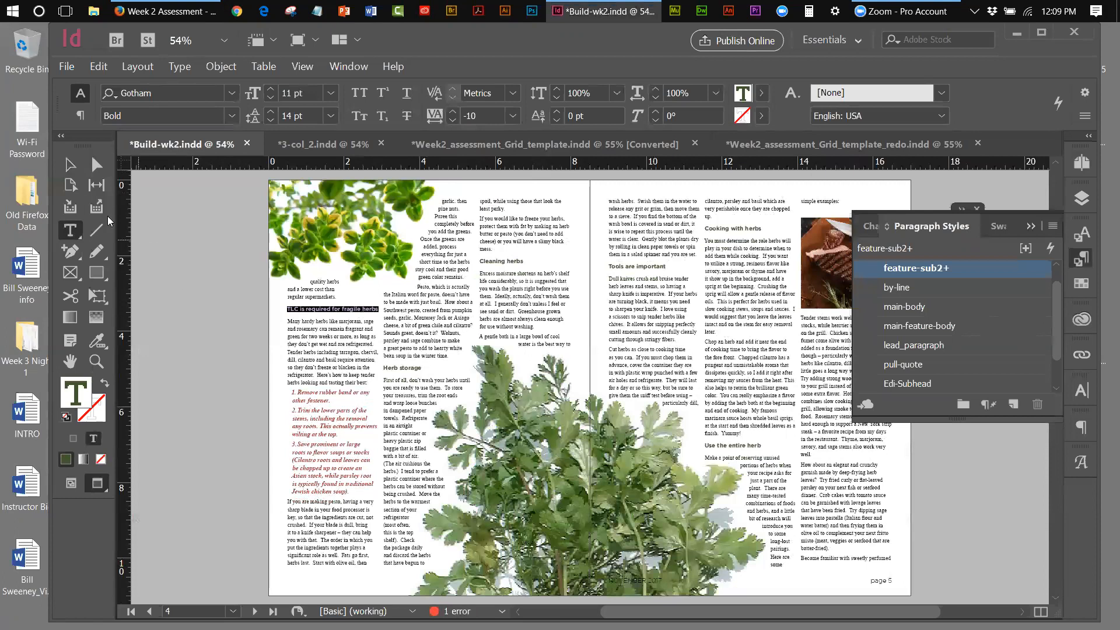
pyautogui.click(70, 165)
pyautogui.click(155, 250)
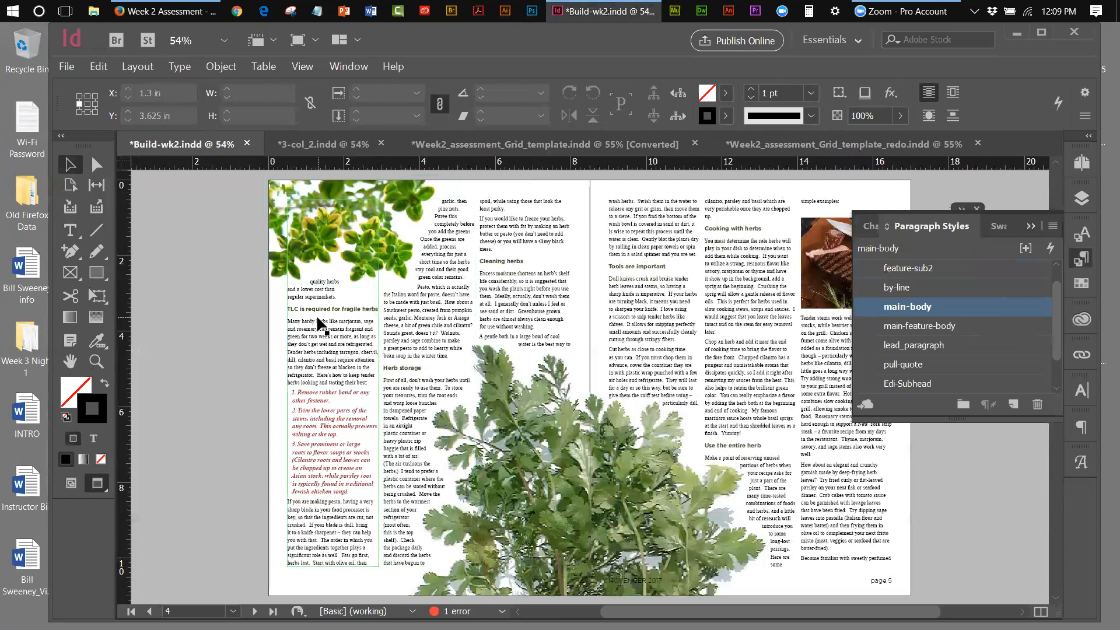
pyautogui.click(96, 361)
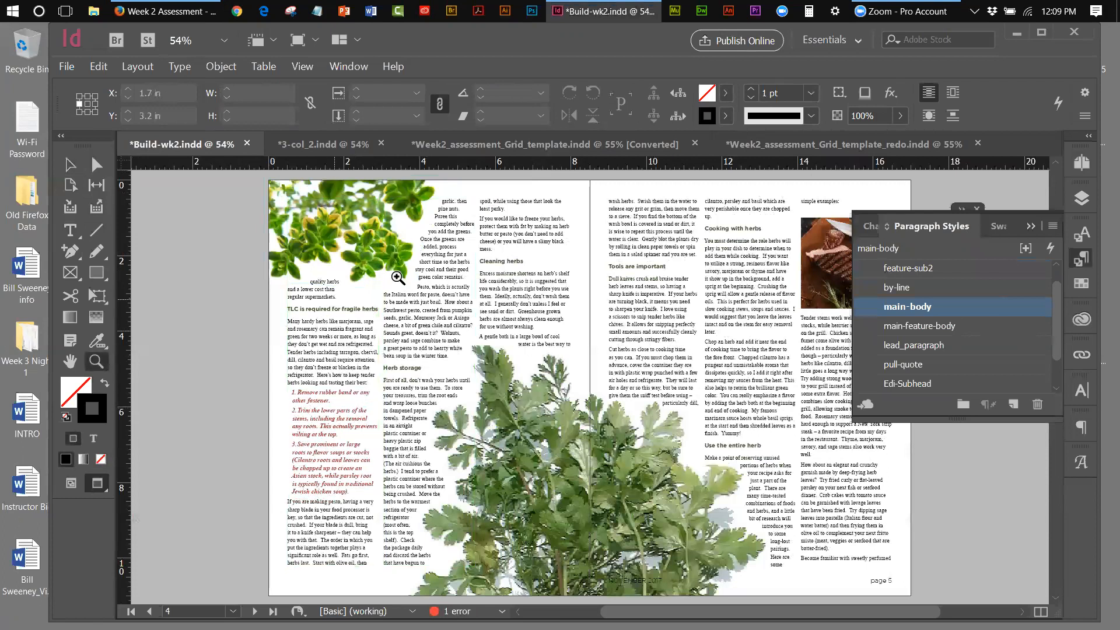
pyautogui.click(343, 316)
# Zoom in on the left column of page 5 and scroll across the spread
pyautogui.click(585, 384)
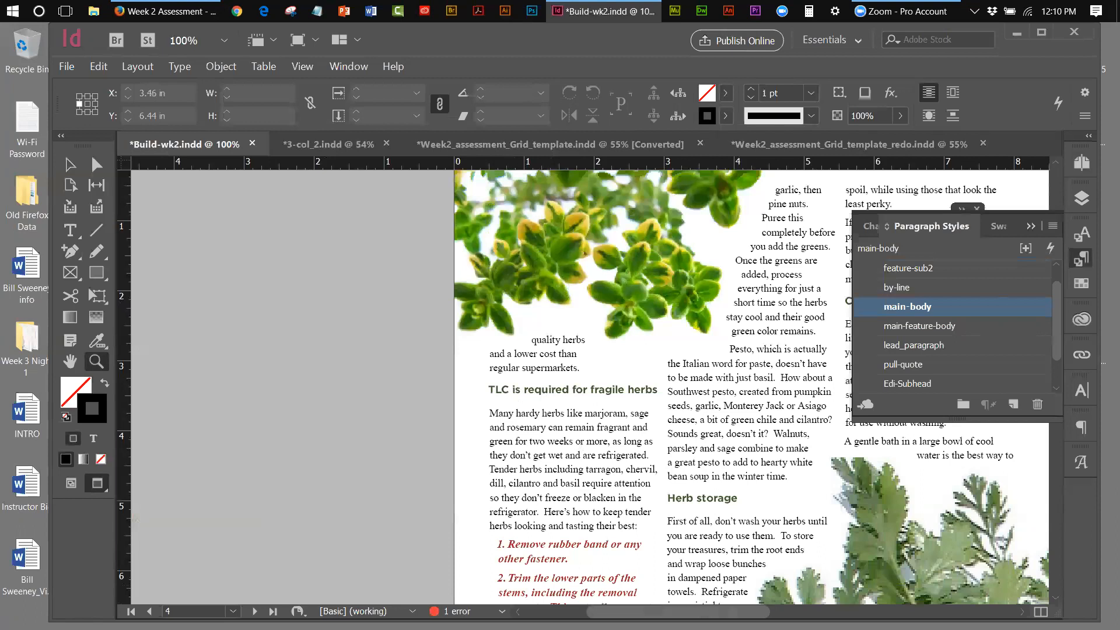
pyautogui.moveTo(696, 612); pyautogui.dragTo(711, 611)
pyautogui.hscroll(1, 589, 387)
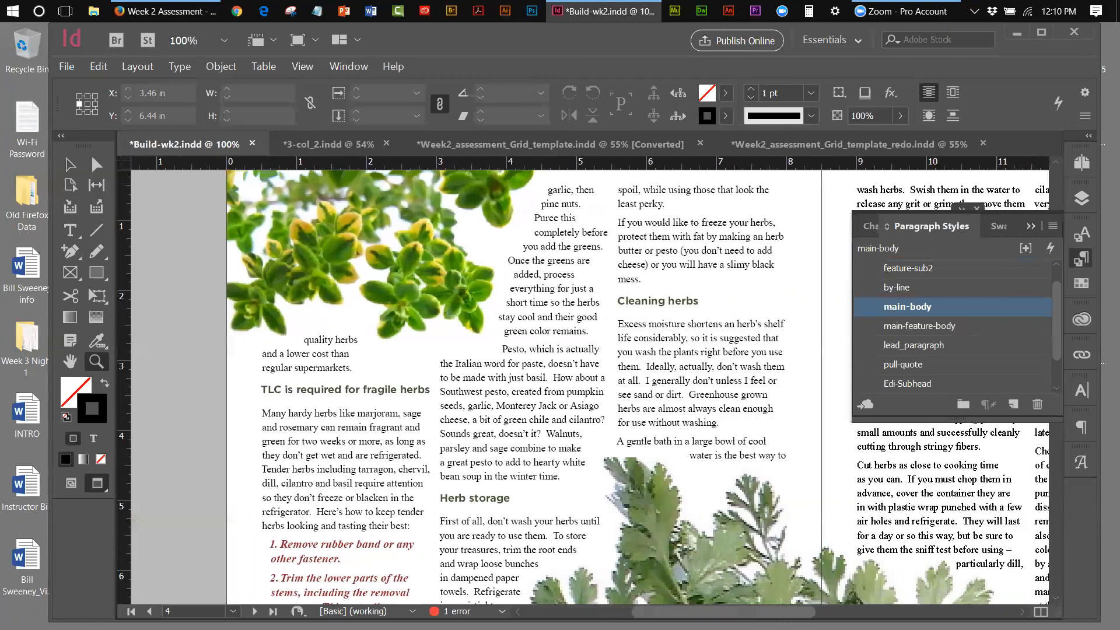
pyautogui.hscroll(2, 589, 387)
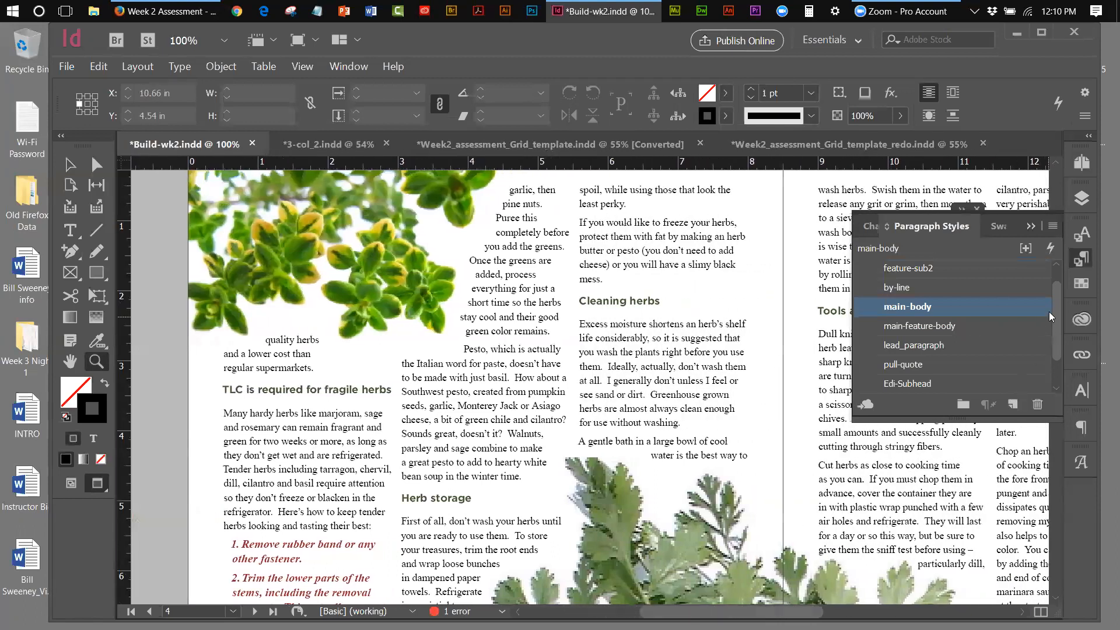
# Collapse the Paragraph Styles panel, zoom out to 75%, and scroll to page 5's bottom
pyautogui.click(1033, 227)
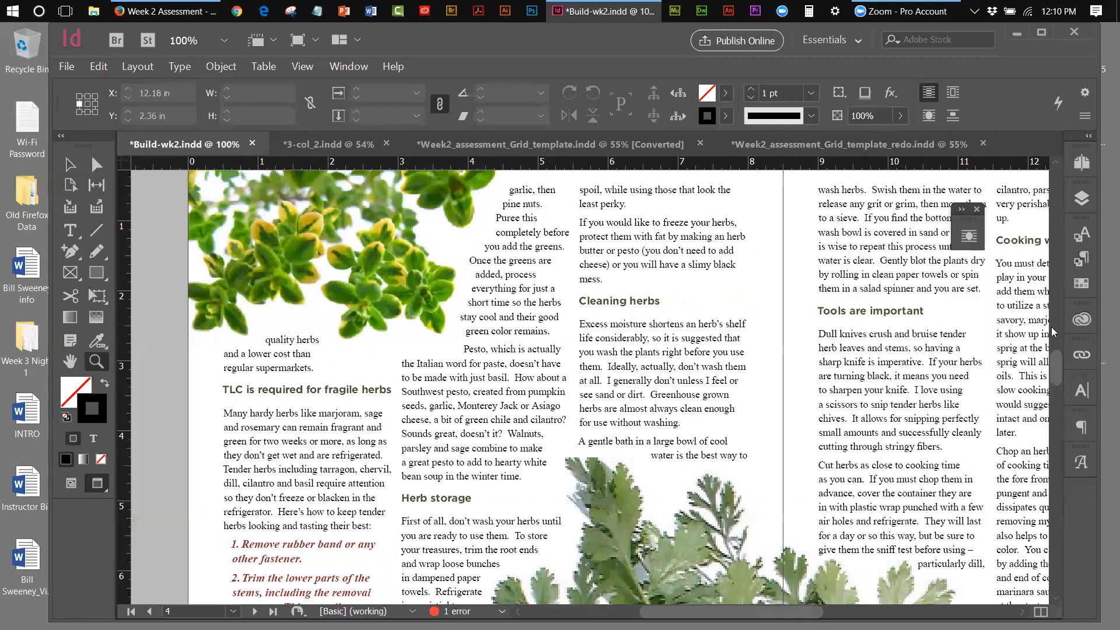
pyautogui.click(303, 66)
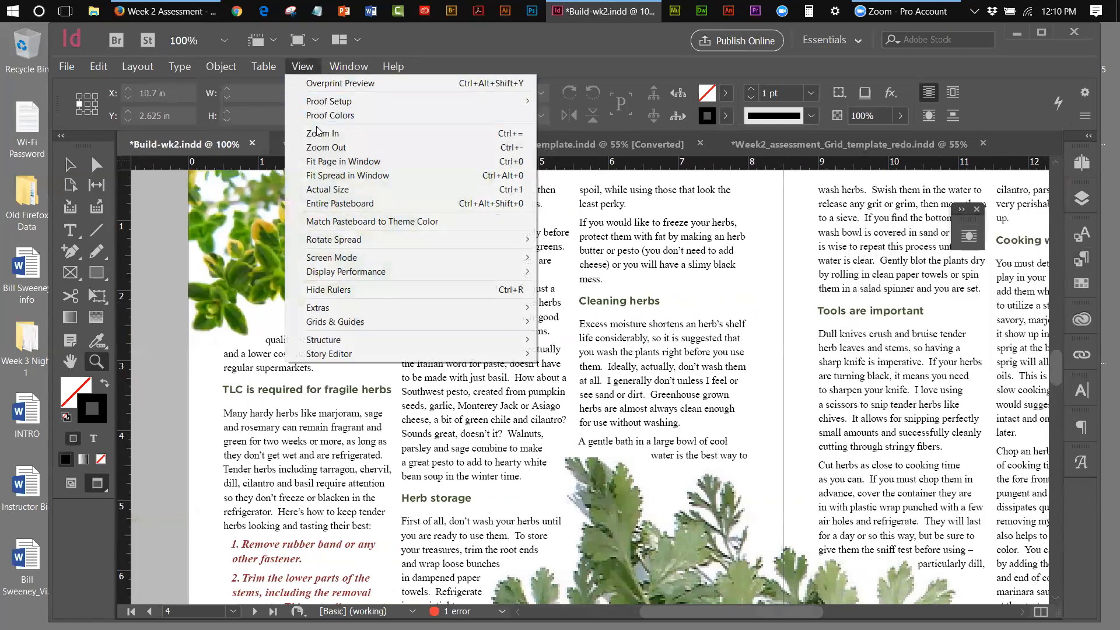
pyautogui.click(326, 147)
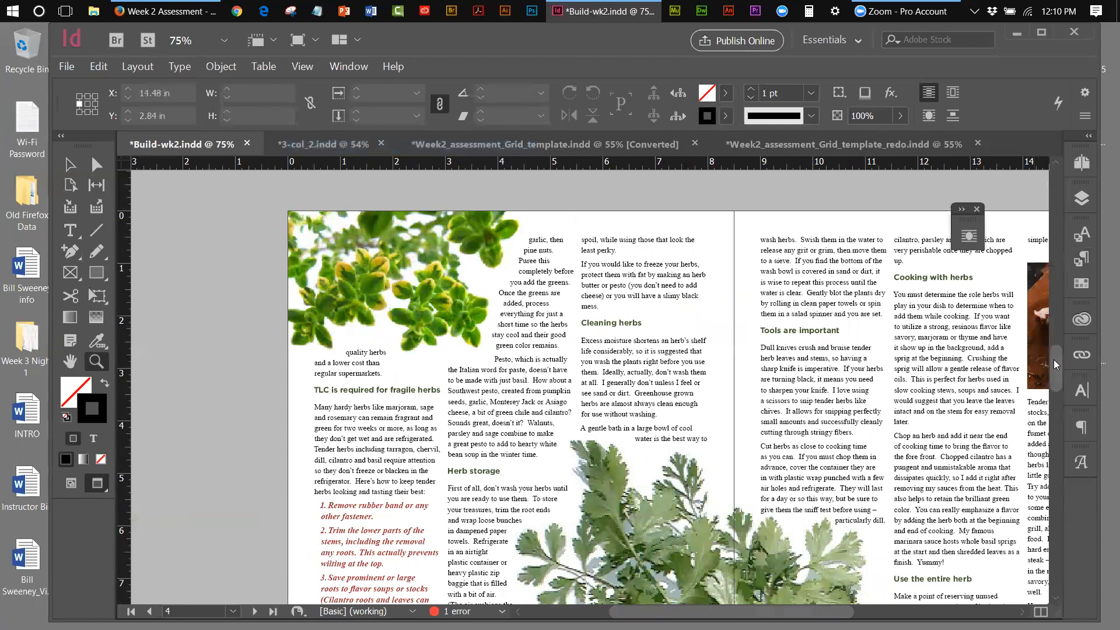
pyautogui.moveTo(1053, 359); pyautogui.dragTo(1055, 367)
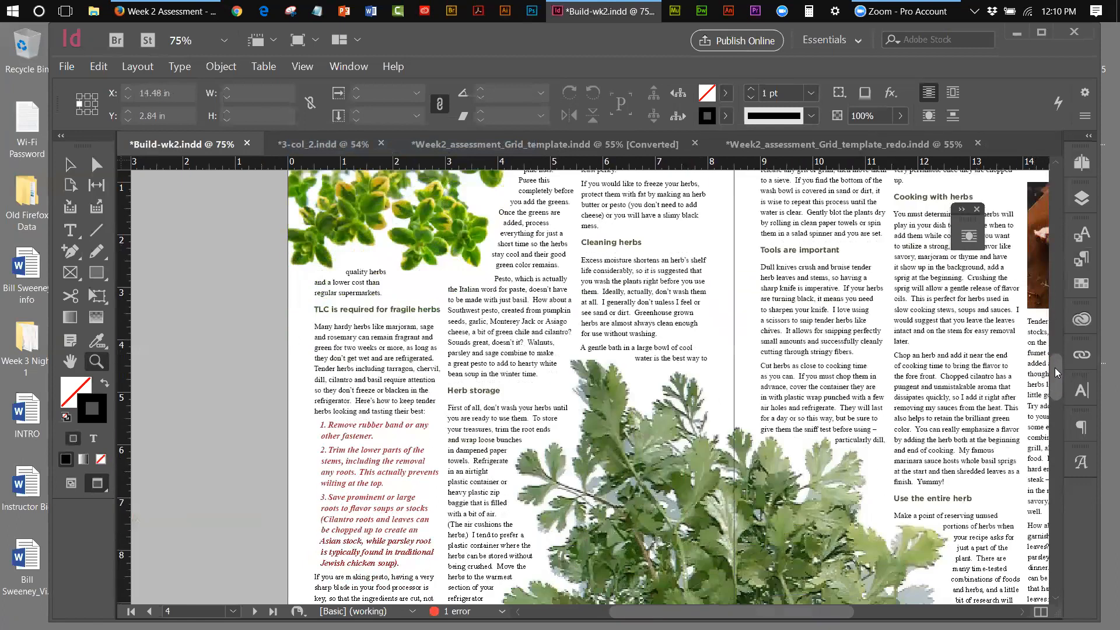
pyautogui.scroll(-3, 1055, 371)
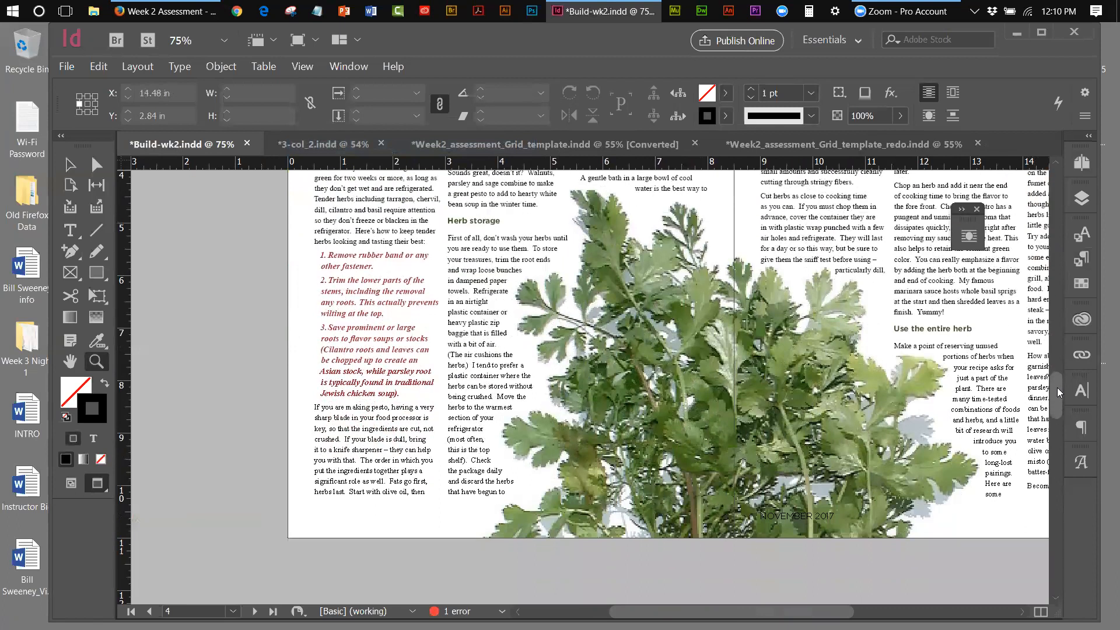
pyautogui.scroll(5, 1055, 367)
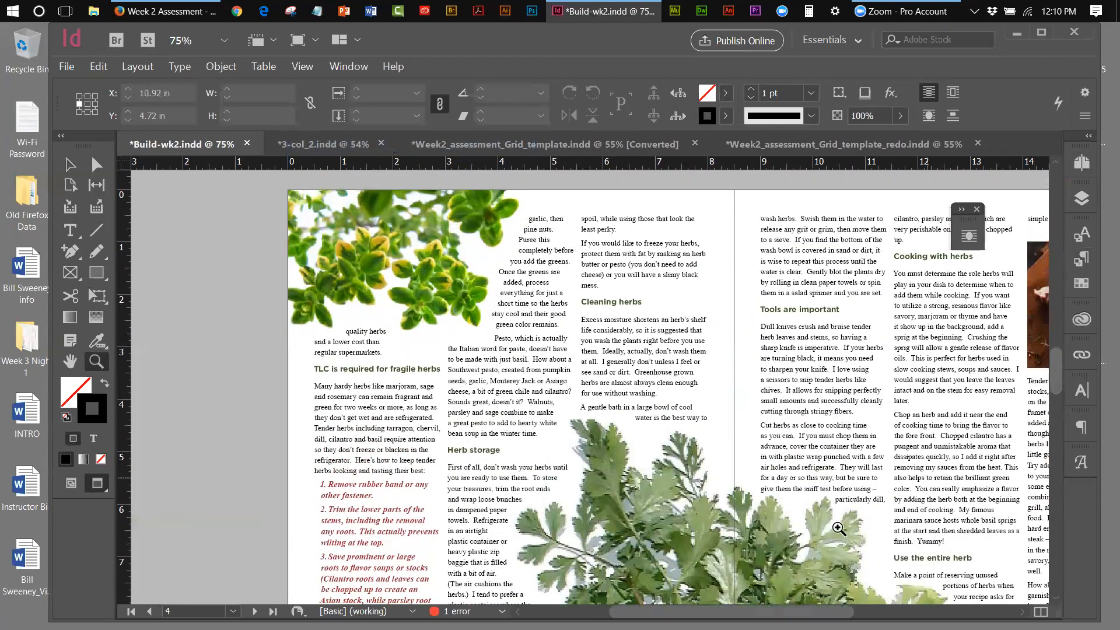
pyautogui.hscroll(5, 591, 387)
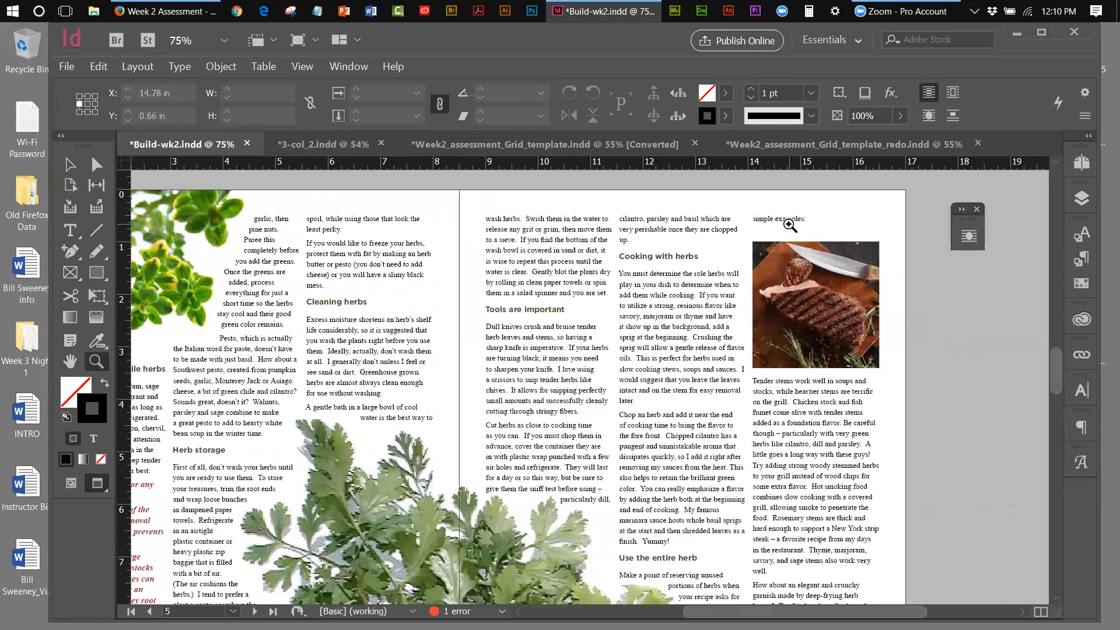
pyautogui.moveTo(1053, 351); pyautogui.dragTo(1059, 377)
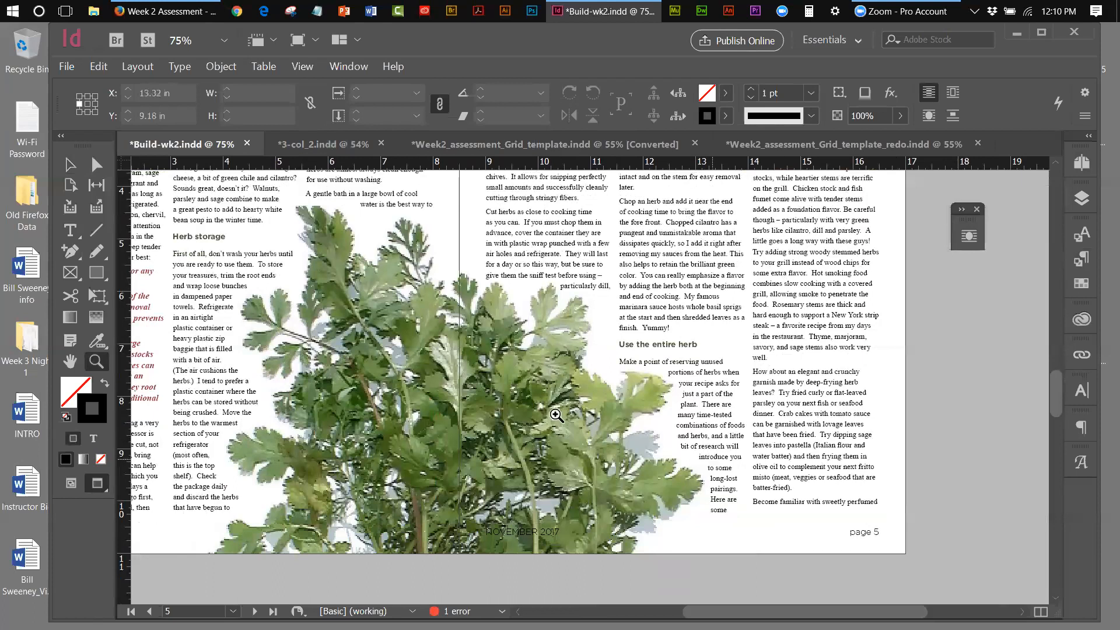
# Raise the bottom edge of page 5's middle text frame slightly
pyautogui.click(65, 164)
pyautogui.click(693, 497)
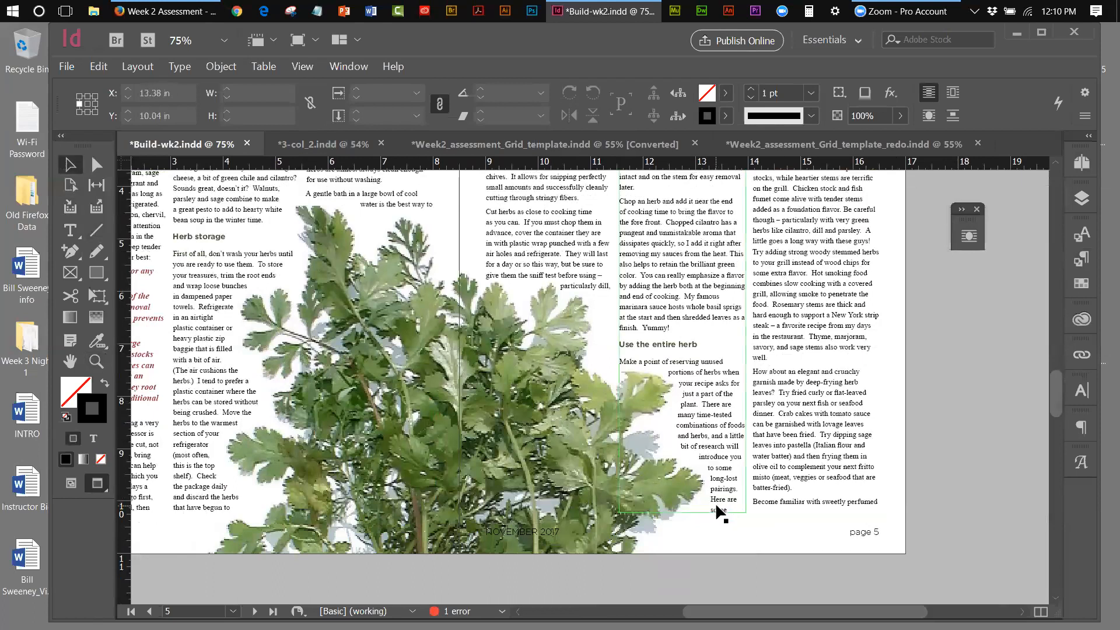
pyautogui.moveTo(685, 511); pyautogui.dragTo(679, 502)
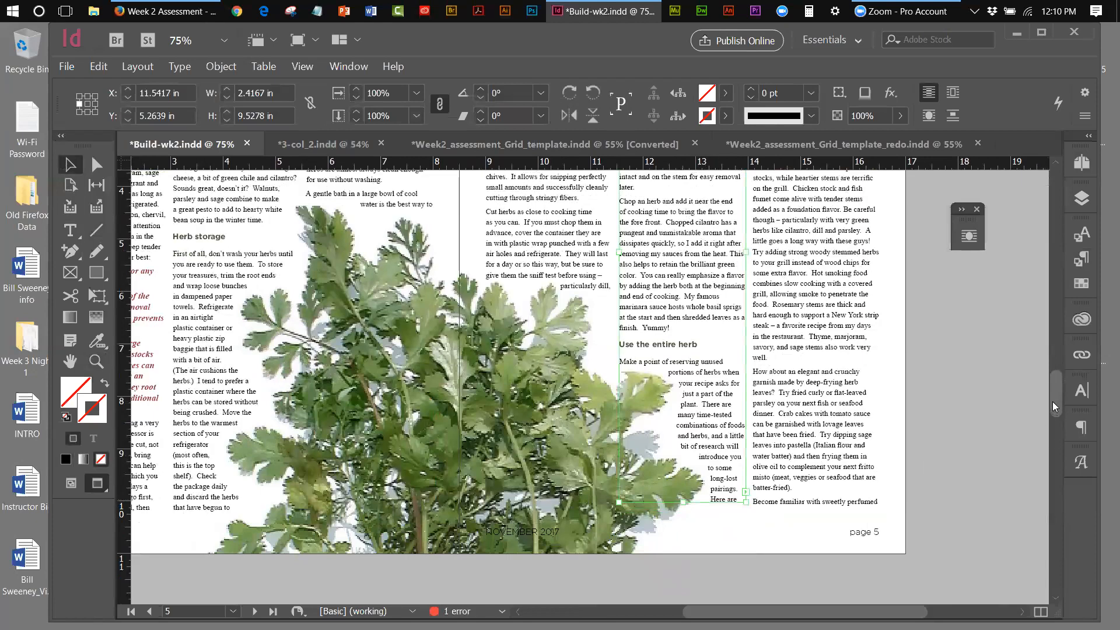
pyautogui.moveTo(1052, 401); pyautogui.dragTo(1053, 377)
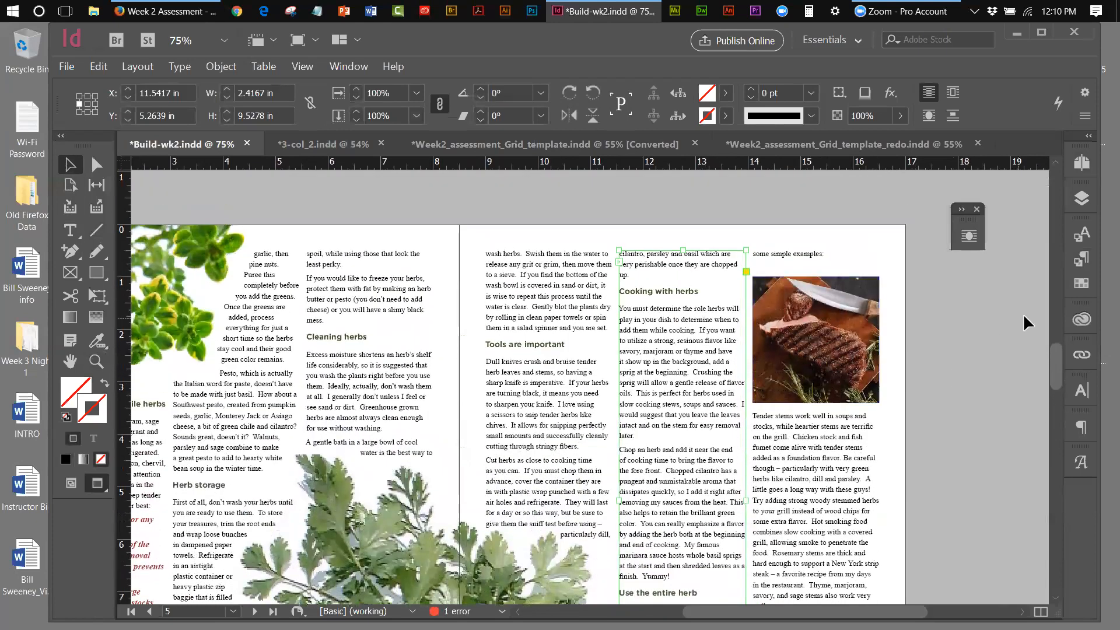
pyautogui.moveTo(1057, 356)
pyautogui.mouseDown()
pyautogui.moveTo(1059, 375)
pyautogui.moveTo(1060, 357)
pyautogui.mouseUp()
# Nudge the steak photo down and back up until it sits at Y 3.0417 in
pyautogui.click(797, 351)
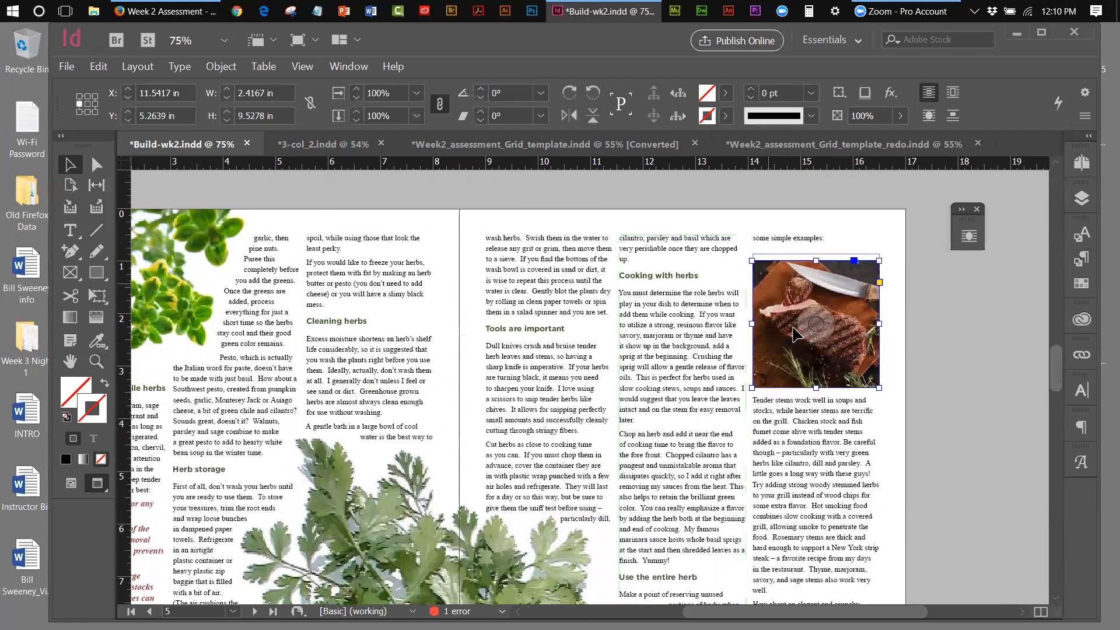
pyautogui.press('Down')
pyautogui.press('Down')
pyautogui.press('Down')
pyautogui.press('Down')
pyautogui.press('Down')
pyautogui.press('Down')
pyautogui.press('Down')
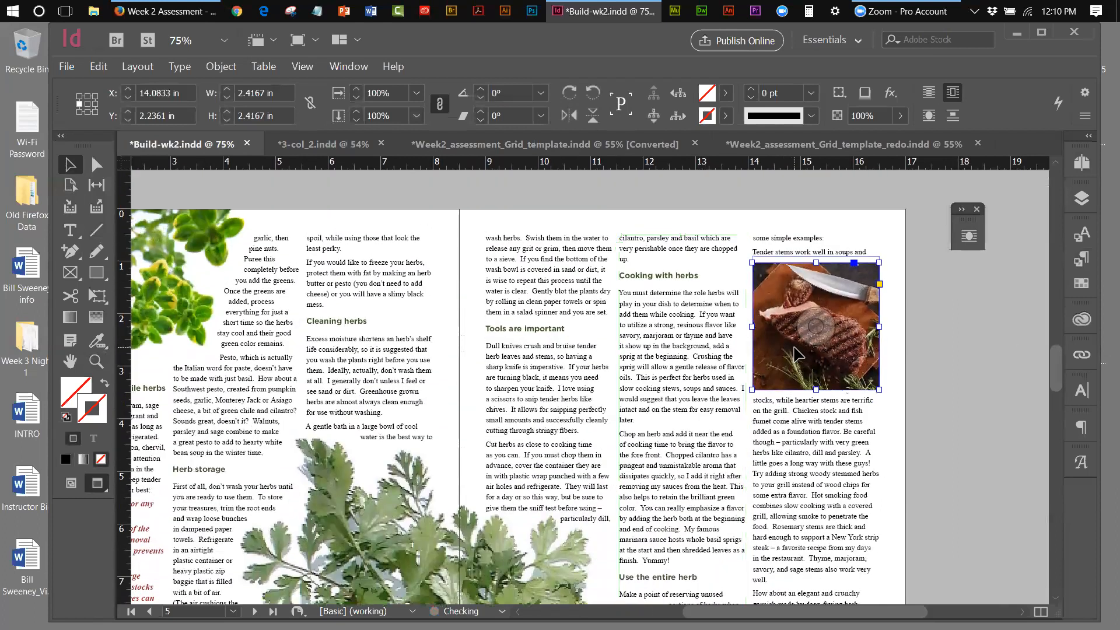
pyautogui.press('Down')
pyautogui.press('Down')
pyautogui.press('Down')
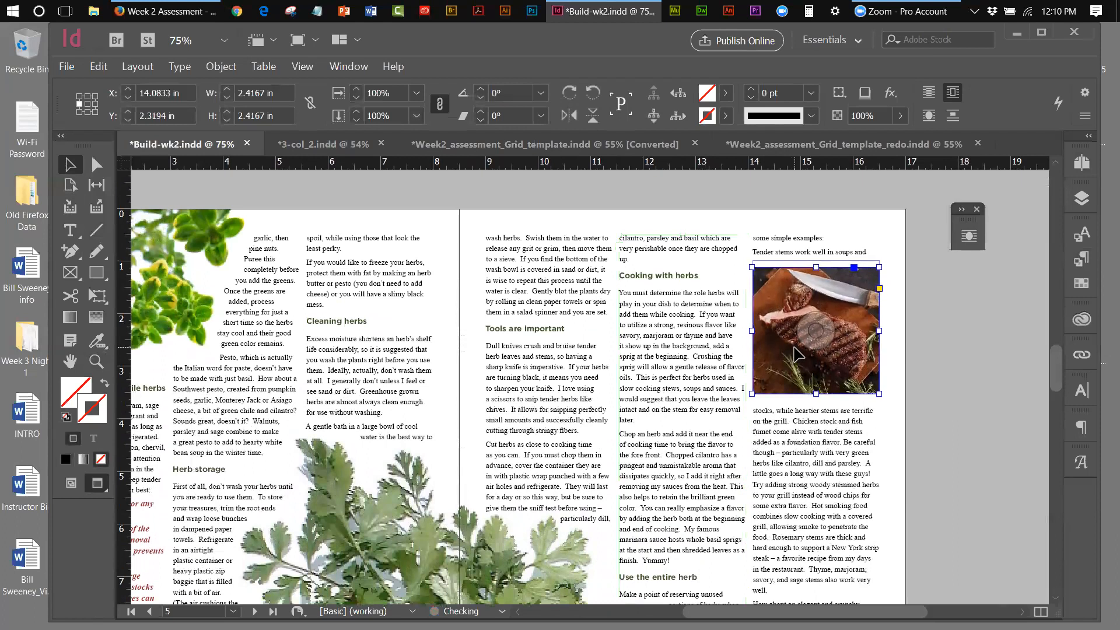
pyautogui.press('Down')
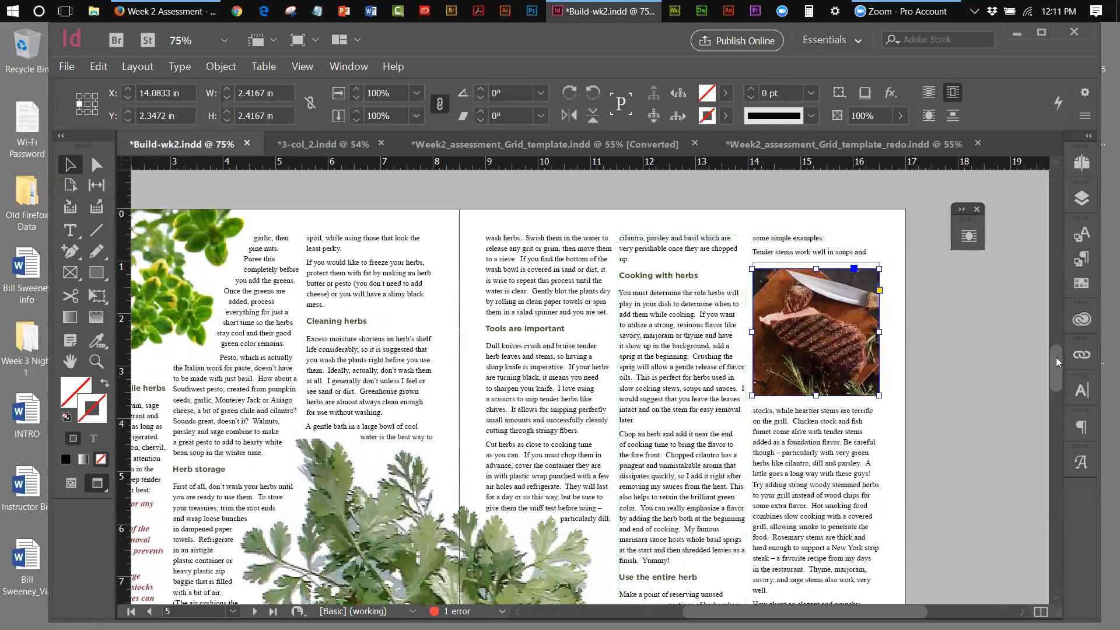
pyautogui.moveTo(1055, 357); pyautogui.dragTo(1056, 370)
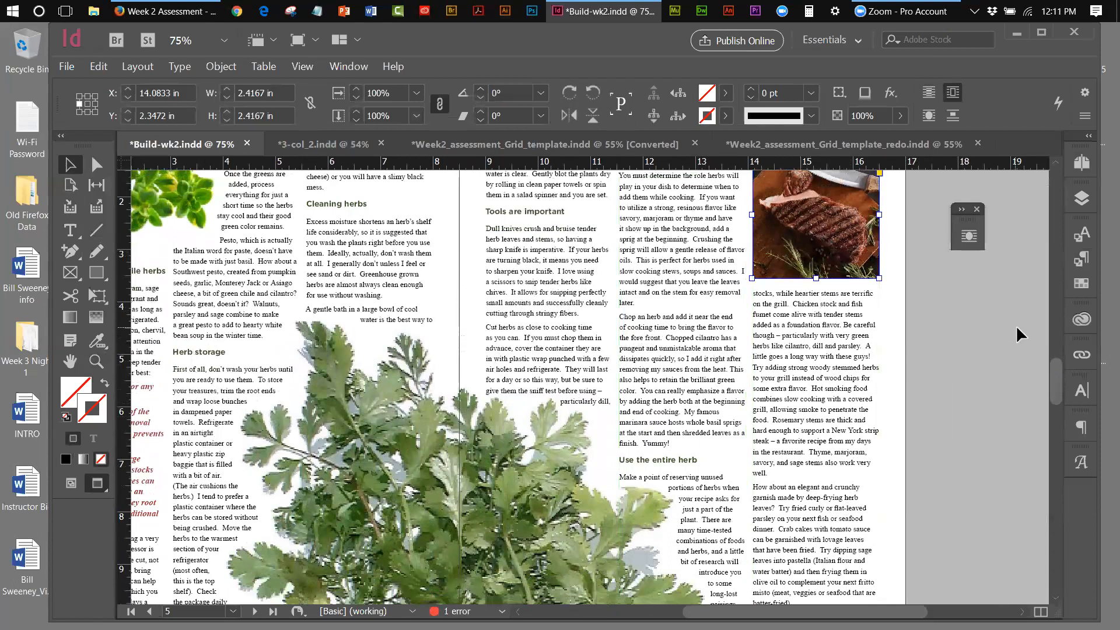
pyautogui.press('Down')
pyautogui.press('Down')
pyautogui.press('Down')
pyautogui.press('Down')
pyautogui.press('Down')
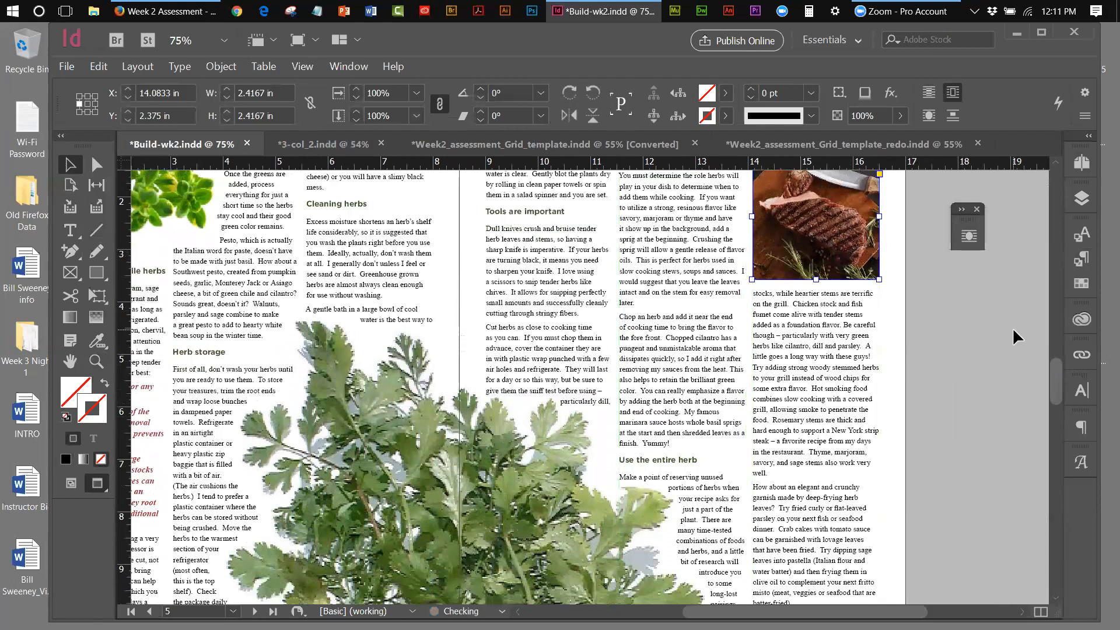
pyautogui.press('Down')
pyautogui.press('Down')
pyautogui.press('Down')
pyautogui.press('Down')
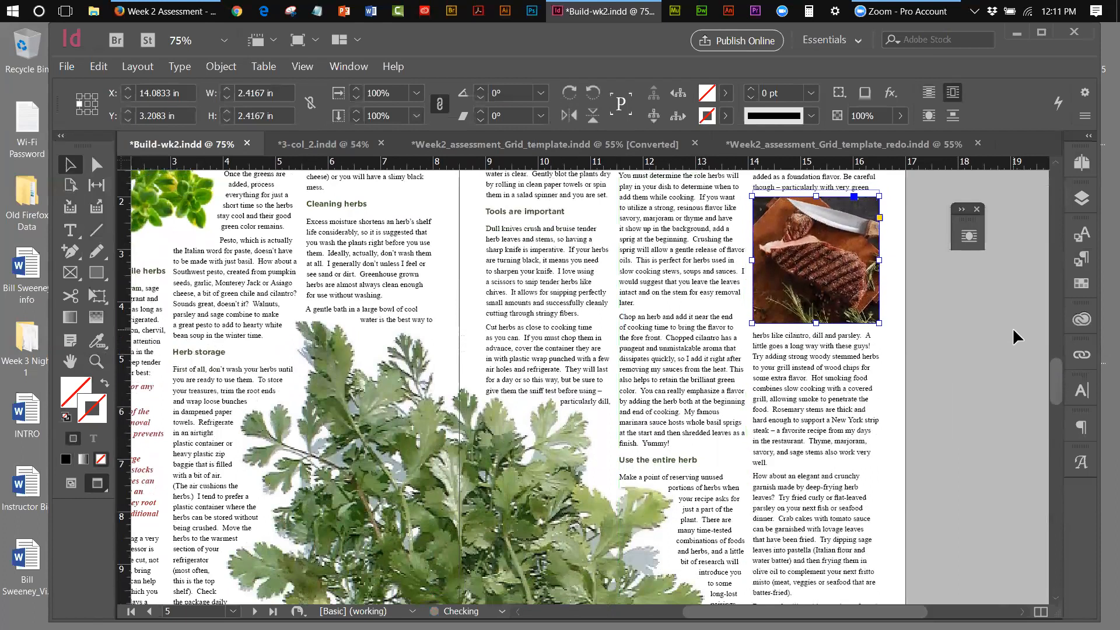
pyautogui.scroll(2, 1058, 384)
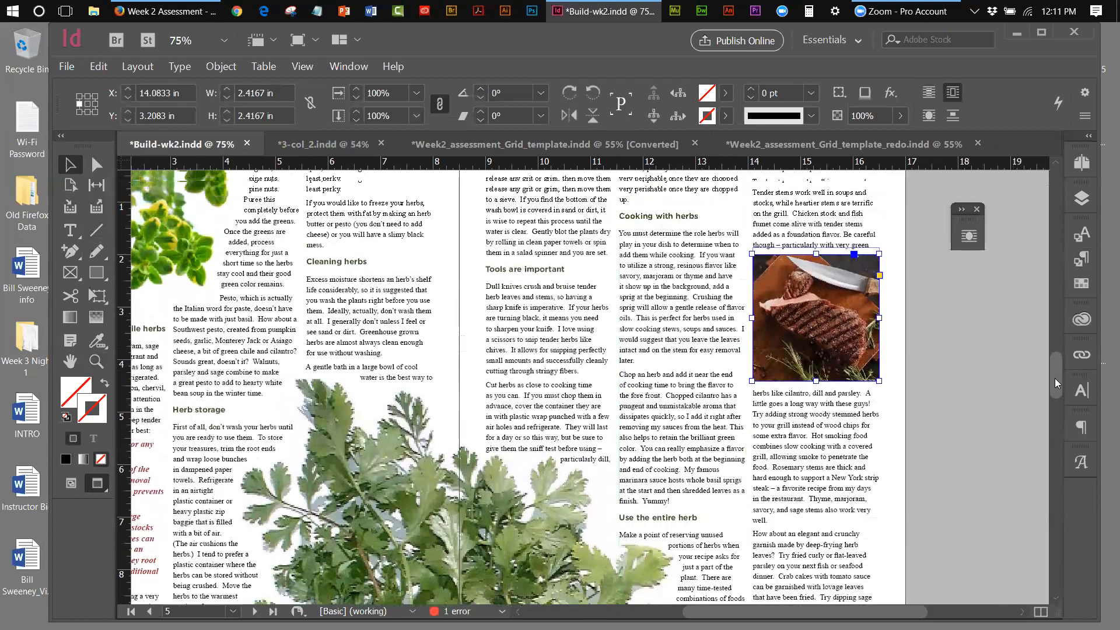
pyautogui.press('Up')
pyautogui.press('Up')
pyautogui.press('Up')
pyautogui.press('Up')
pyautogui.press('Up')
pyautogui.press('Up')
pyautogui.press('Up')
pyautogui.press('Up')
pyautogui.press('Up')
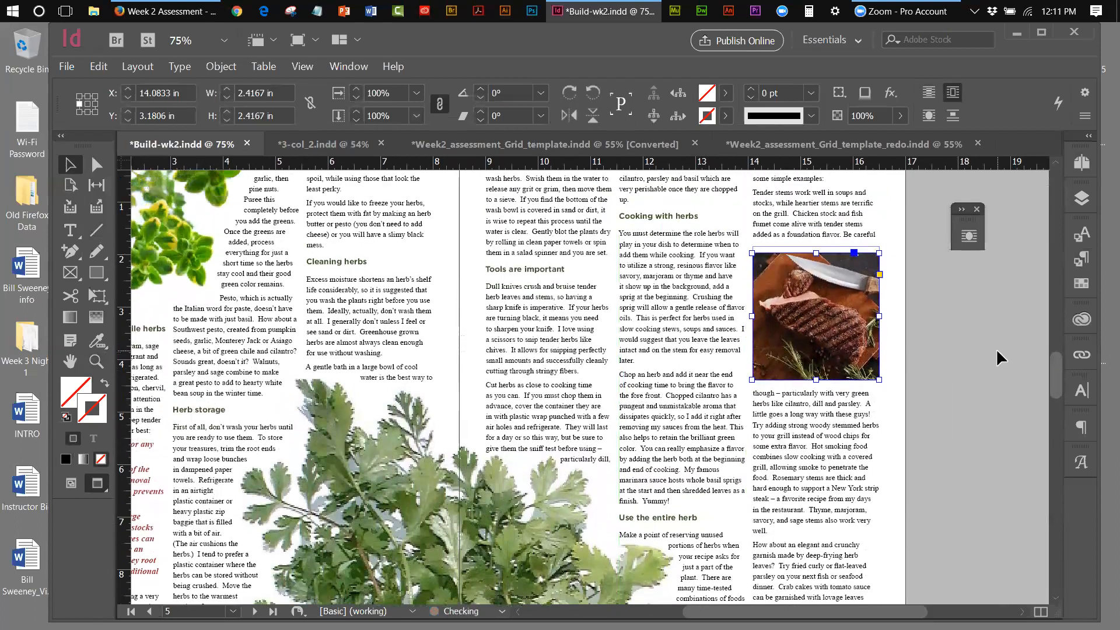
pyautogui.press('Up')
pyautogui.press('Up')
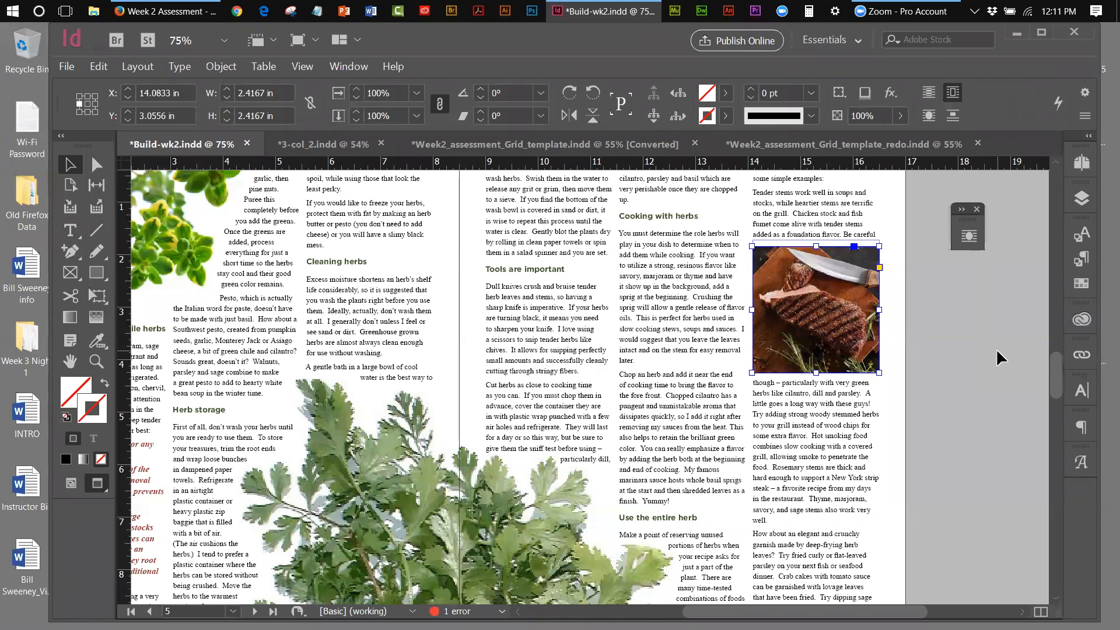
pyautogui.press('Up')
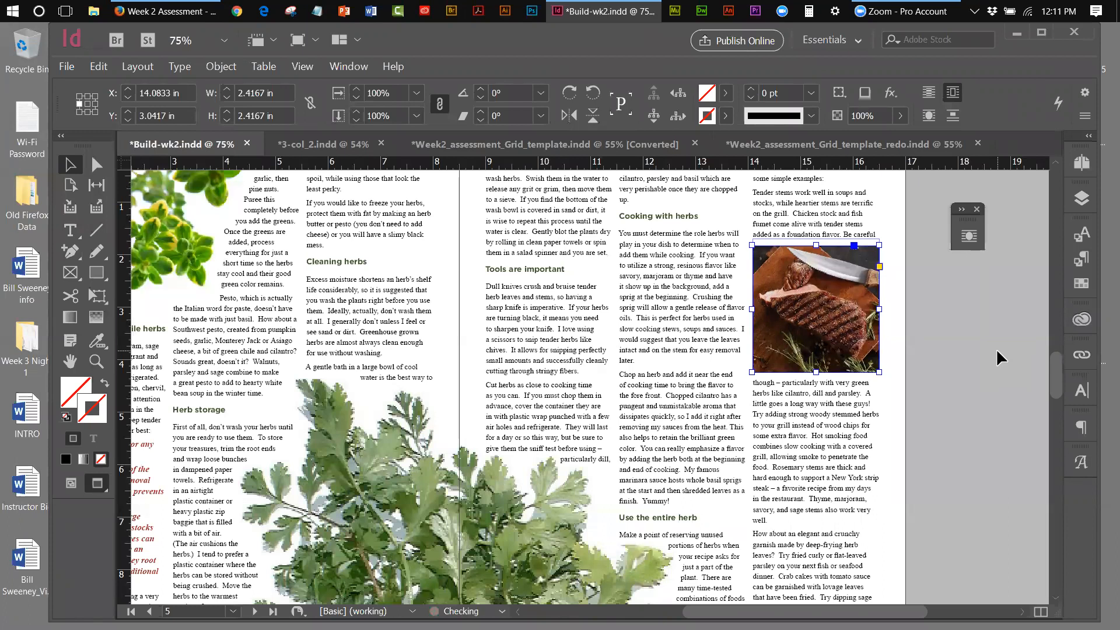
# Extend the middle text frame's bottom edge until 'simple examples:' is no longer overset
pyautogui.moveTo(1055, 370); pyautogui.dragTo(1054, 357)
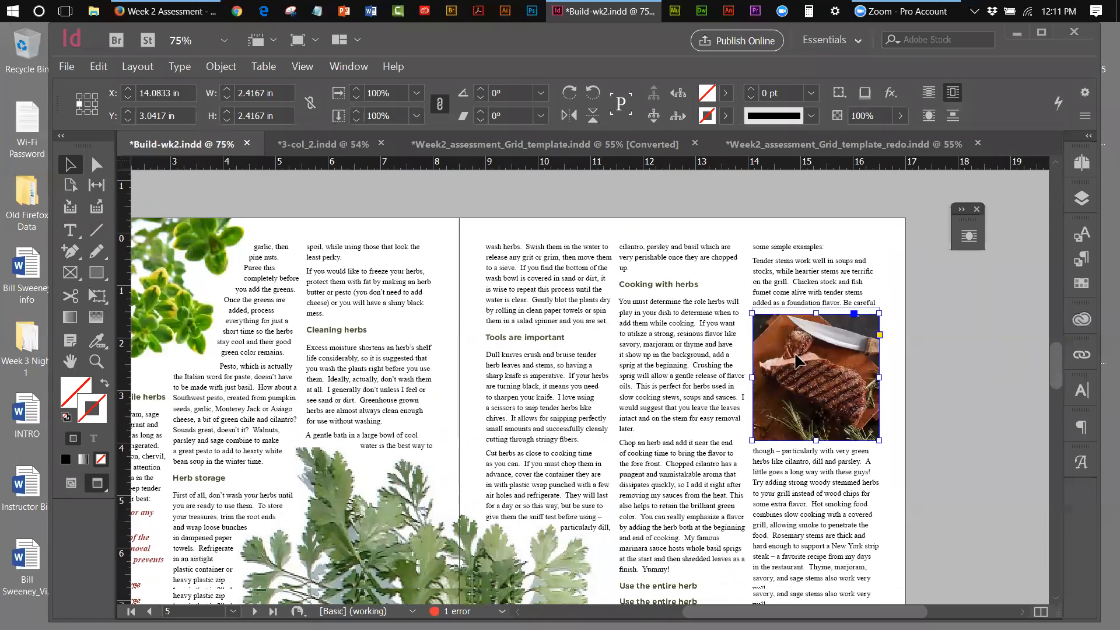
pyautogui.click(722, 450)
pyautogui.moveTo(1059, 368); pyautogui.dragTo(1064, 402)
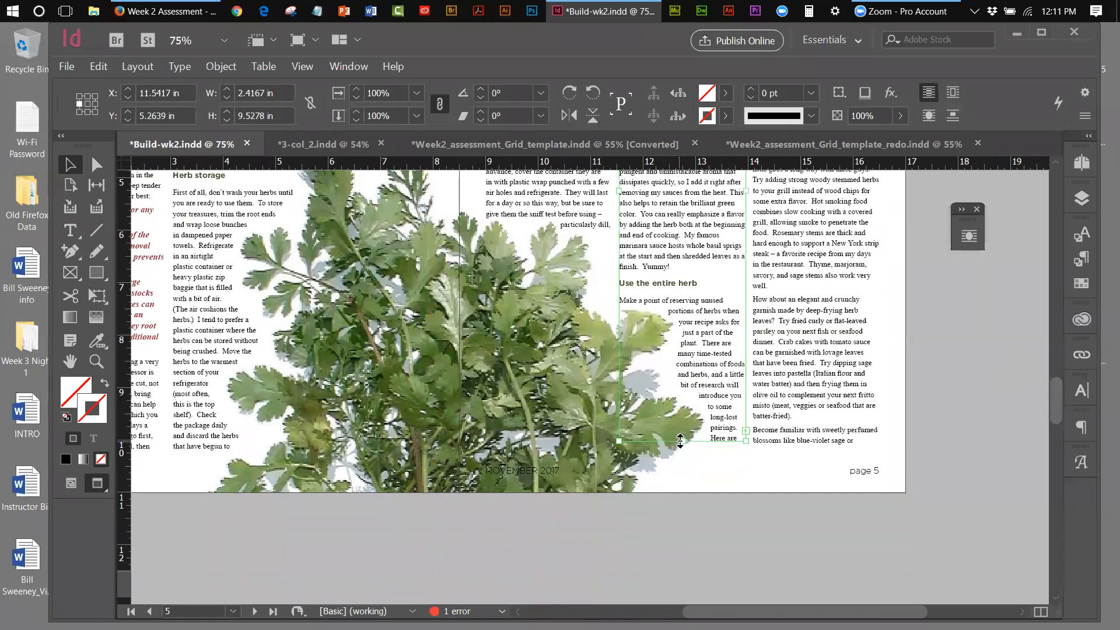
pyautogui.moveTo(681, 439); pyautogui.dragTo(682, 461)
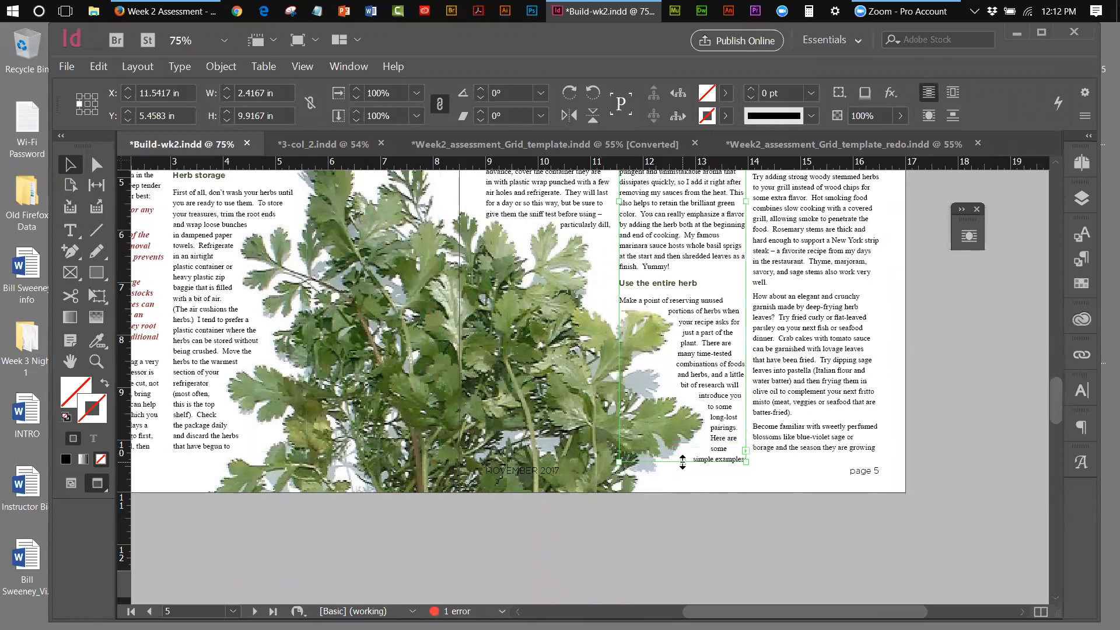
pyautogui.moveTo(1057, 401)
pyautogui.mouseDown()
pyautogui.moveTo(1049, 368)
pyautogui.moveTo(1037, 394)
pyautogui.mouseUp()
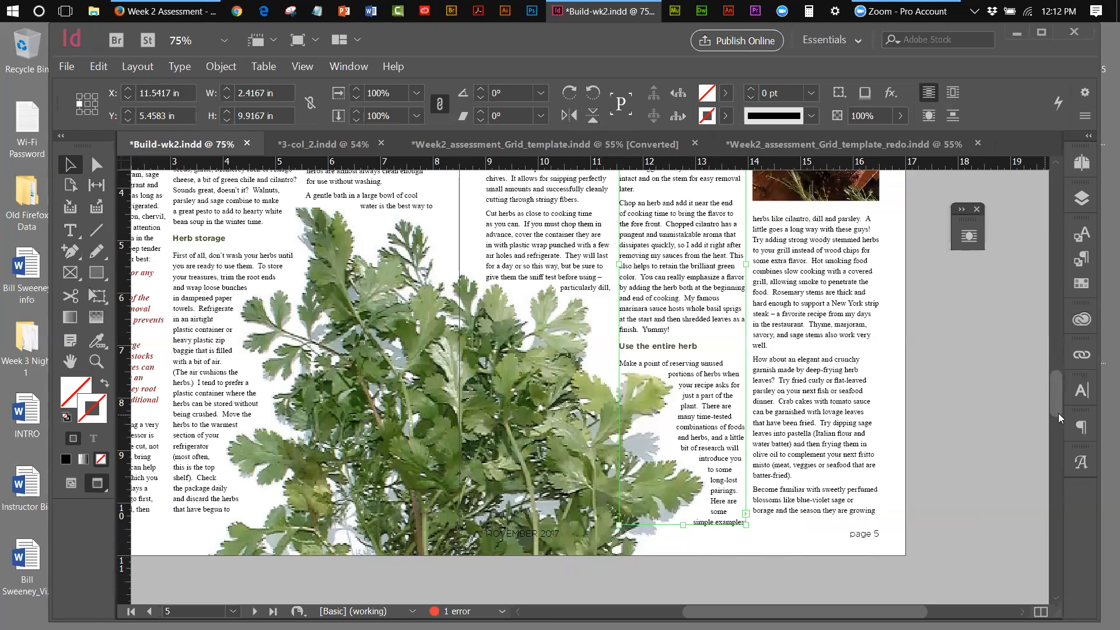
pyautogui.moveTo(1058, 407); pyautogui.dragTo(1059, 384)
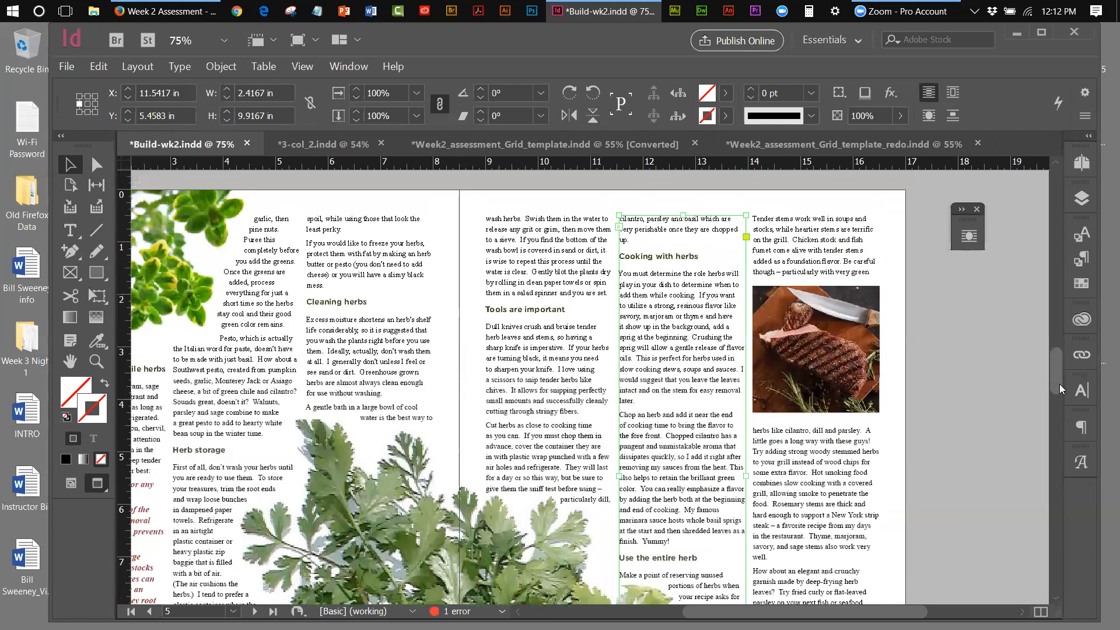
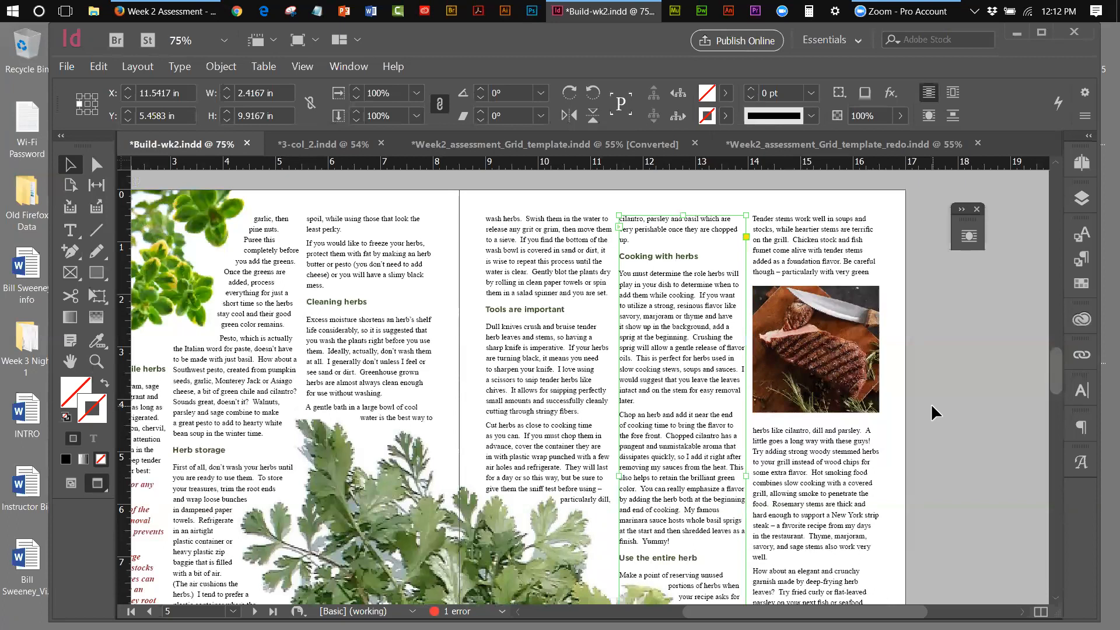
# Nudge page 5's steak photo down to Y 5 in so more column text flows above it
pyautogui.moveTo(1057, 360); pyautogui.dragTo(1054, 380)
pyautogui.click(783, 214)
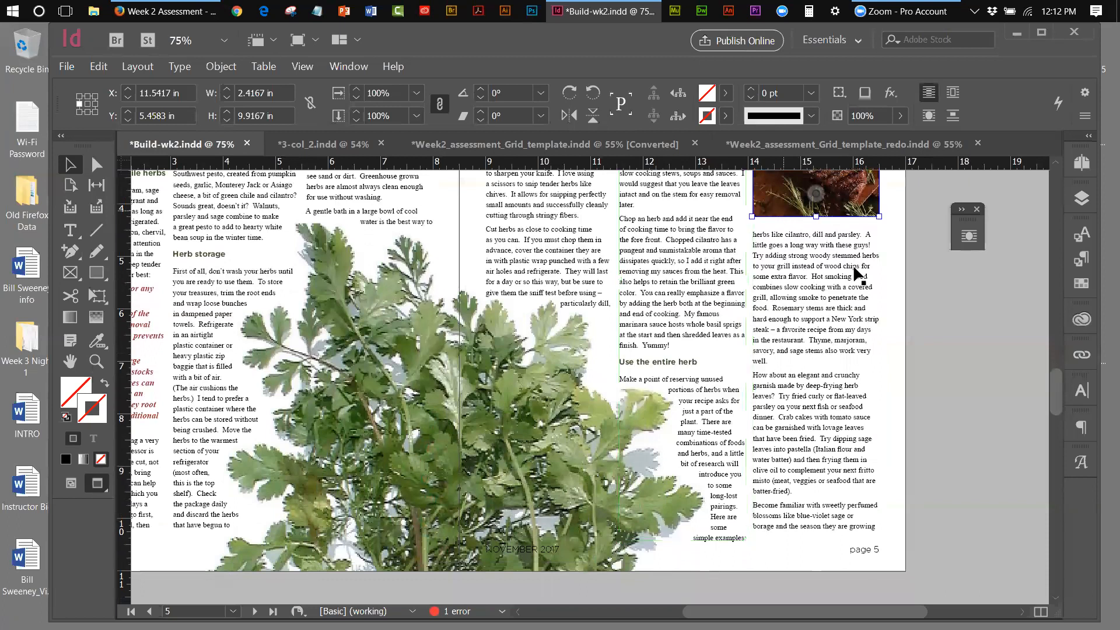
pyautogui.press('Down')
pyautogui.press('Down')
pyautogui.press('Down')
pyautogui.press('Down')
pyautogui.press('Down')
pyautogui.press('Down')
pyautogui.press('Down')
pyautogui.press('Down')
pyautogui.press('Down')
pyautogui.press('Down')
pyautogui.press('Down')
pyautogui.press('Down')
pyautogui.press('Down')
pyautogui.press('Down')
pyautogui.press('Down')
pyautogui.press('Down')
pyautogui.press('Down')
pyautogui.press('Down')
pyautogui.press('Down')
pyautogui.press('Down')
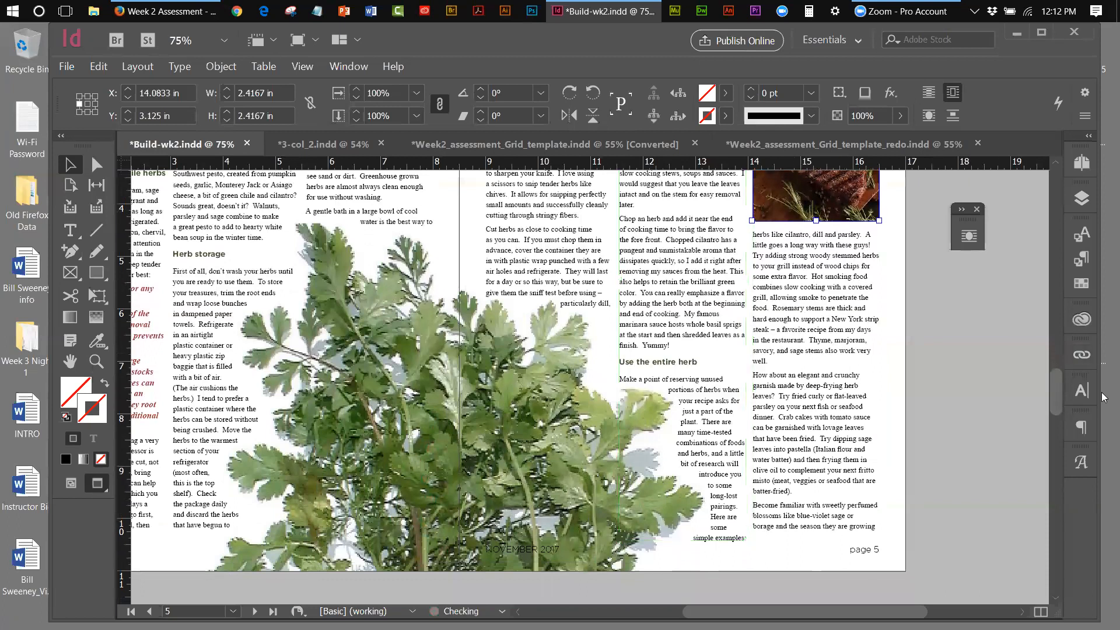
pyautogui.press('Down')
pyautogui.press('Down')
pyautogui.press('Down')
pyautogui.press('Down')
pyautogui.press('Down')
pyautogui.press('Down')
pyautogui.press('Down')
pyautogui.press('Down')
pyautogui.press('Down')
pyautogui.press('Down')
pyautogui.press('Down')
pyautogui.press('Down')
pyautogui.press('Down')
pyautogui.press('Down')
pyautogui.press('Down')
pyautogui.press('Down')
pyautogui.press('Down')
pyautogui.press('Down')
pyautogui.press('Down')
pyautogui.press('Down')
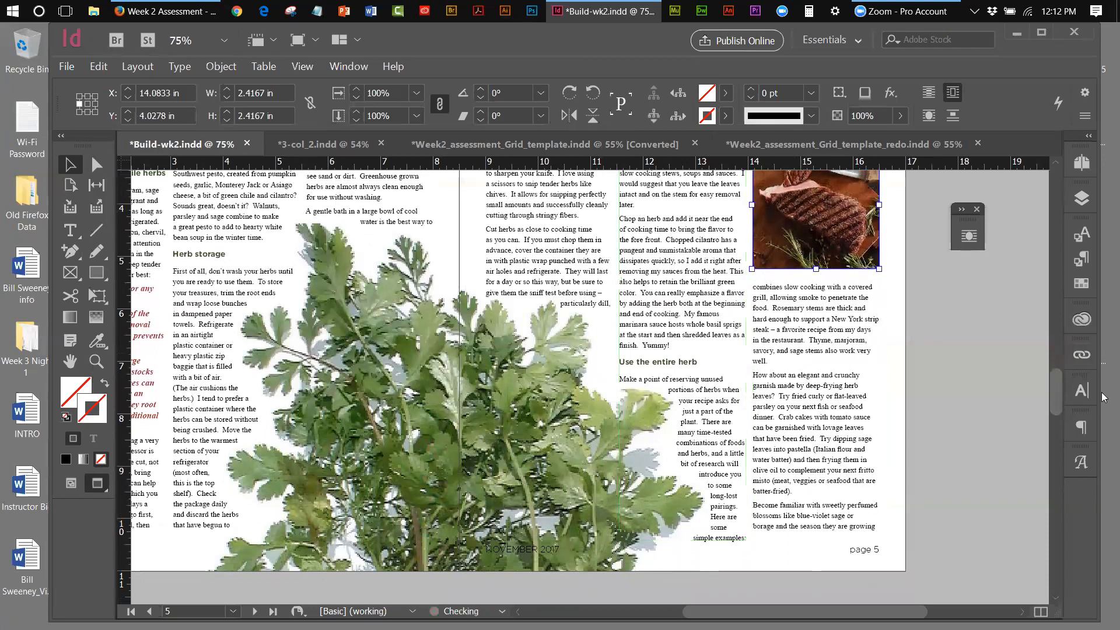
pyautogui.press('Down')
pyautogui.press('Down')
pyautogui.press('Down')
pyautogui.press('Down')
pyautogui.press('Down')
pyautogui.press('Down')
pyautogui.press('Down')
pyautogui.press('Down')
pyautogui.press('Down')
pyautogui.press('Down')
pyautogui.press('Down')
pyautogui.press('Down')
pyautogui.press('Down')
pyautogui.press('Down')
pyautogui.press('Down')
pyautogui.press('Down')
pyautogui.press('Down')
pyautogui.press('Down')
pyautogui.press('Down')
pyautogui.press('Down')
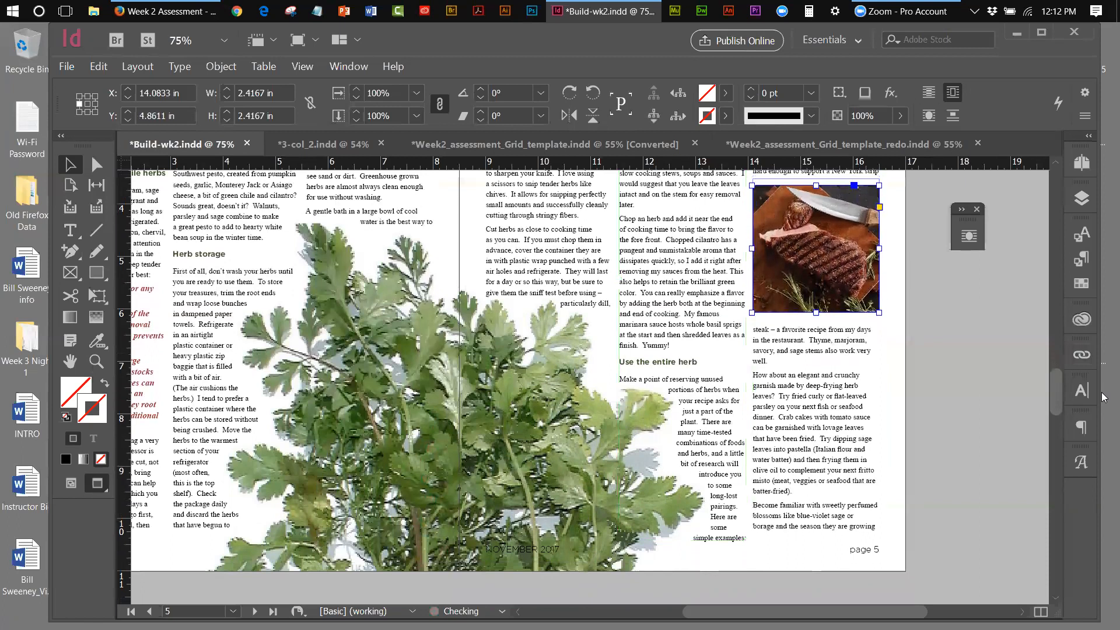
pyautogui.moveTo(1054, 381); pyautogui.dragTo(1056, 373)
pyautogui.press('Up')
pyautogui.press('Up')
pyautogui.press('Up')
pyautogui.press('Up')
pyautogui.press('Up')
pyautogui.press('Up')
pyautogui.press('Up')
pyautogui.press('Up')
pyautogui.press('Up')
pyautogui.press('Up')
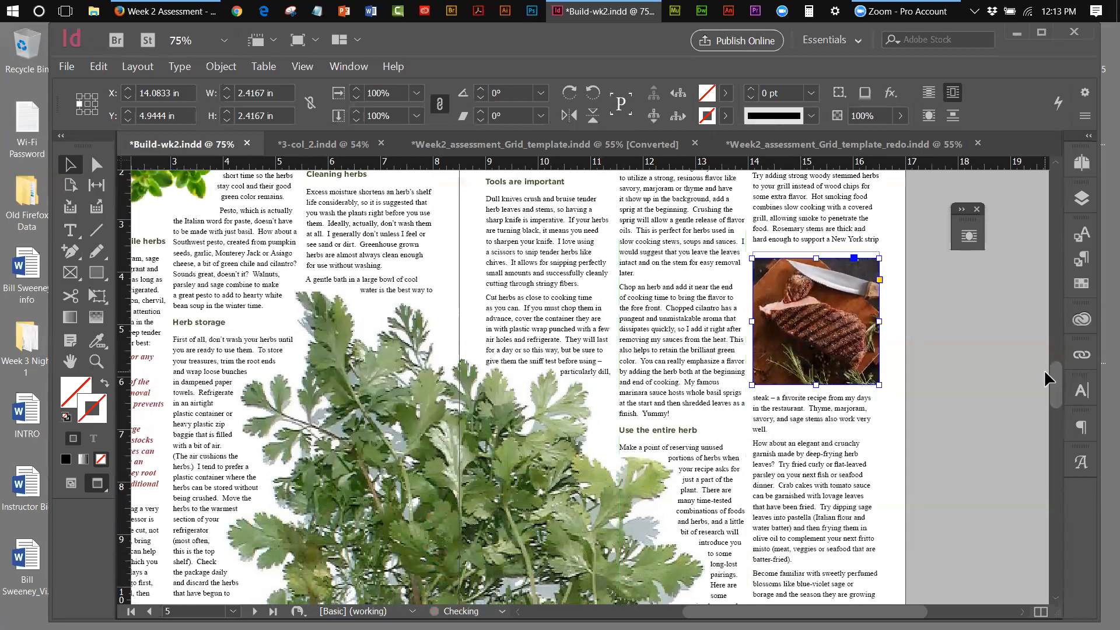
pyautogui.press('Down')
pyautogui.press('Down')
pyautogui.press('Down')
pyautogui.press('Down')
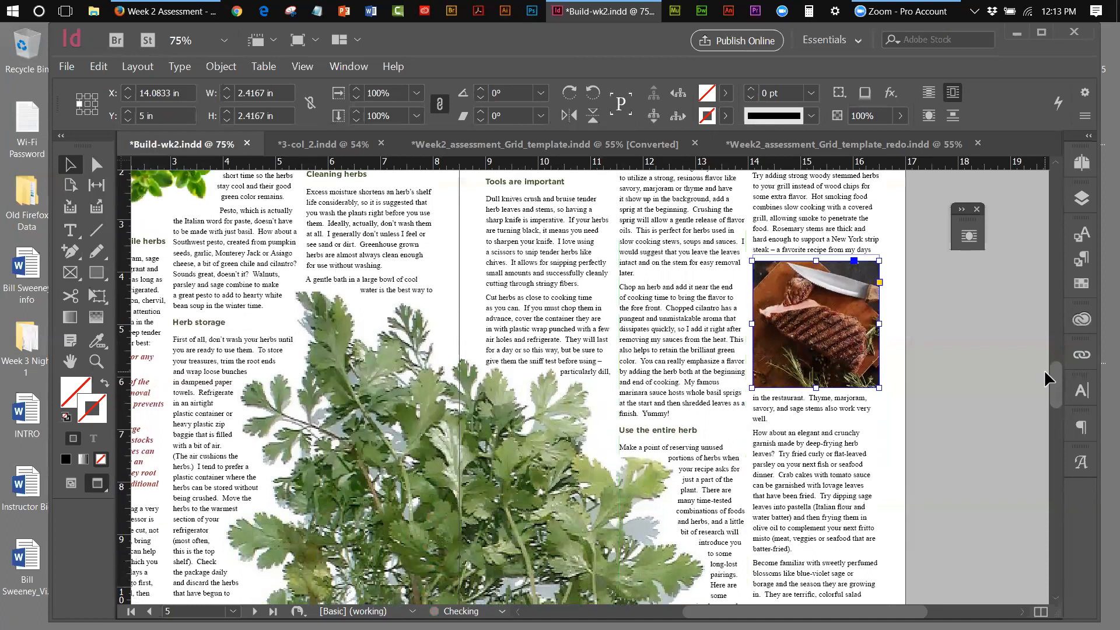
pyautogui.click(982, 311)
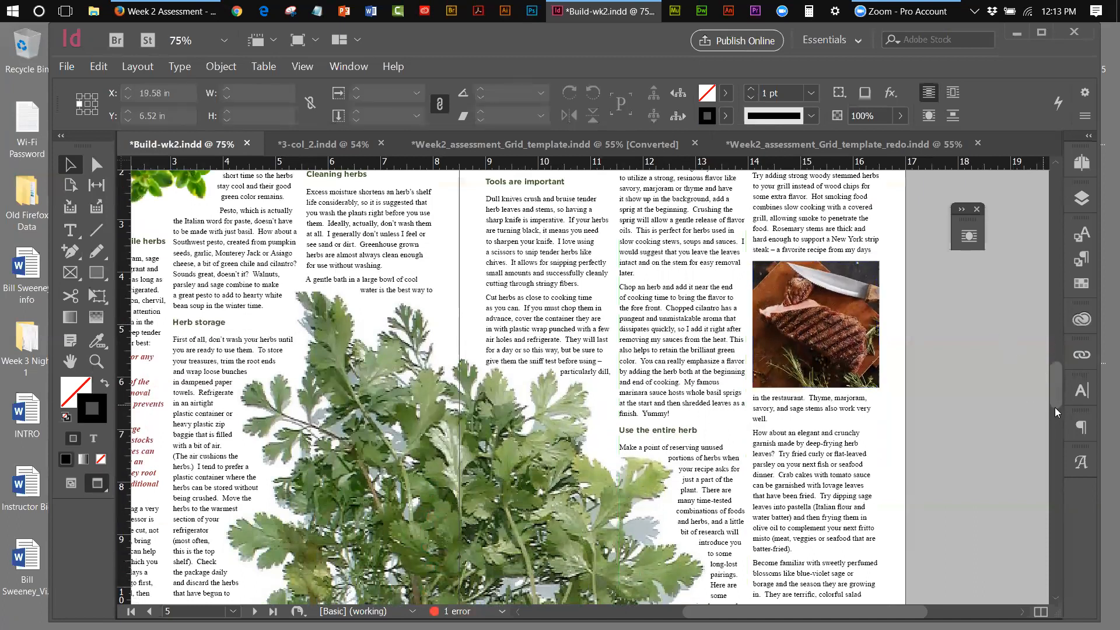
pyautogui.moveTo(1057, 390); pyautogui.dragTo(1057, 398)
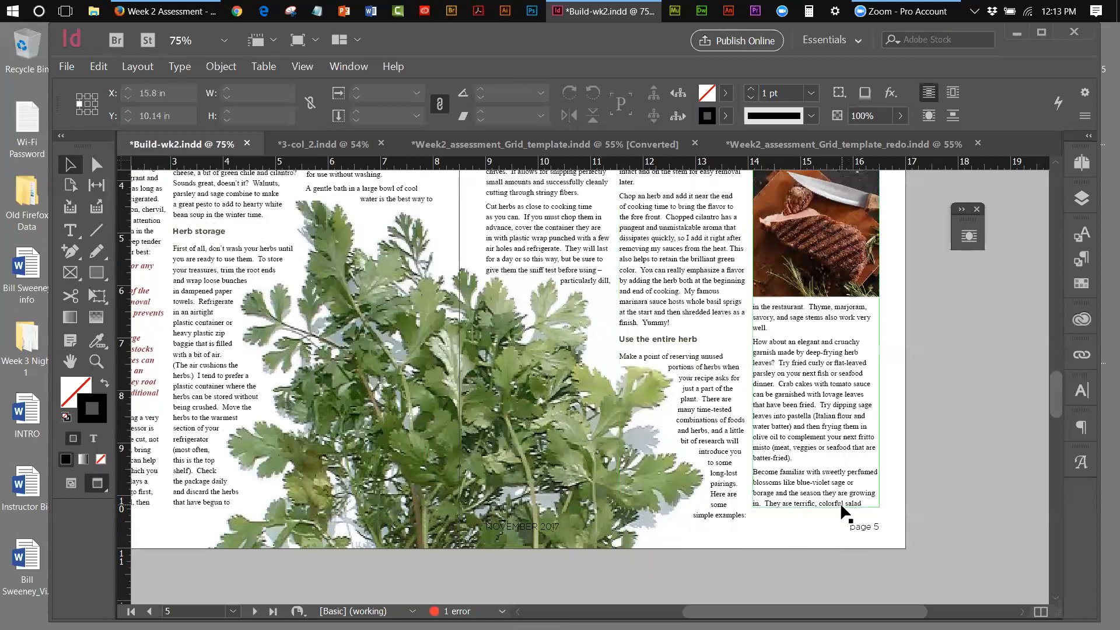
# Go to the pages 6-7 spread
pyautogui.click(1082, 164)
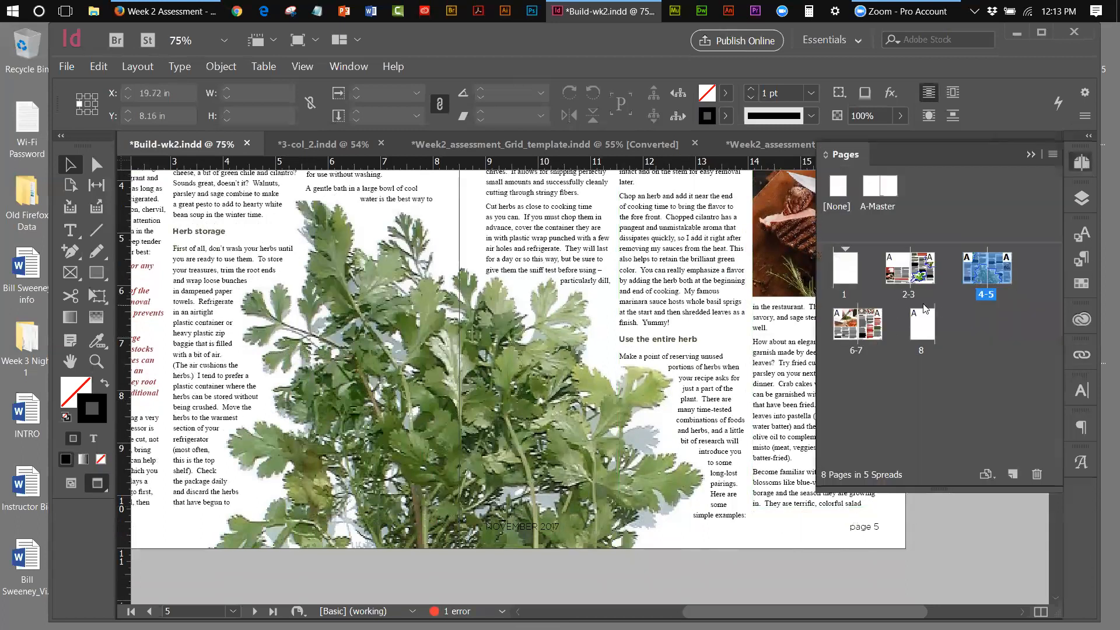
pyautogui.doubleClick(854, 349)
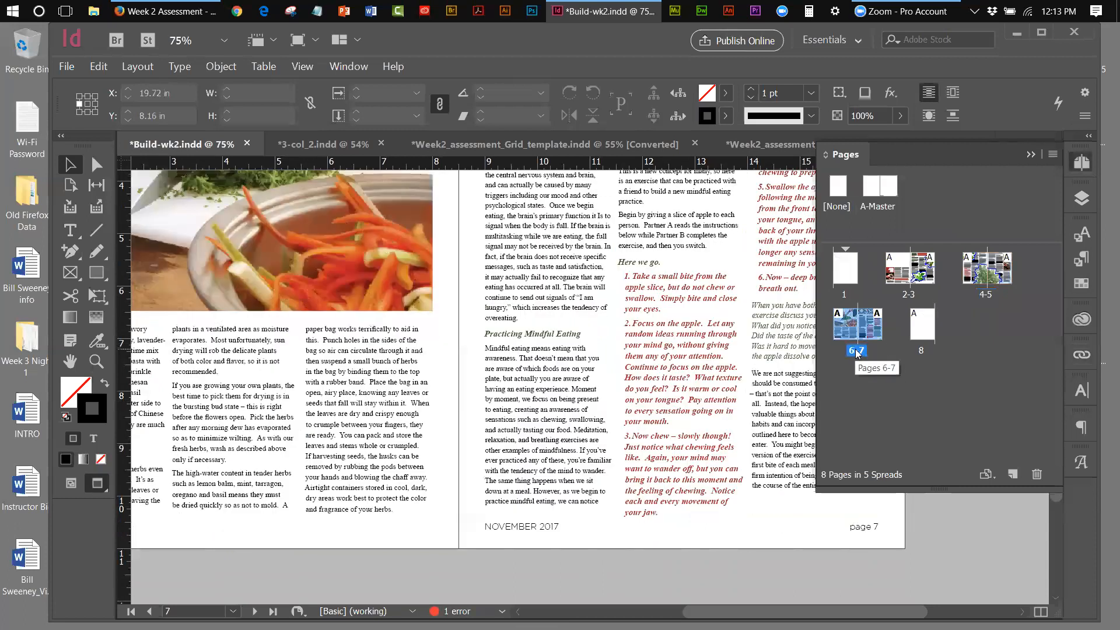
pyautogui.click(1031, 157)
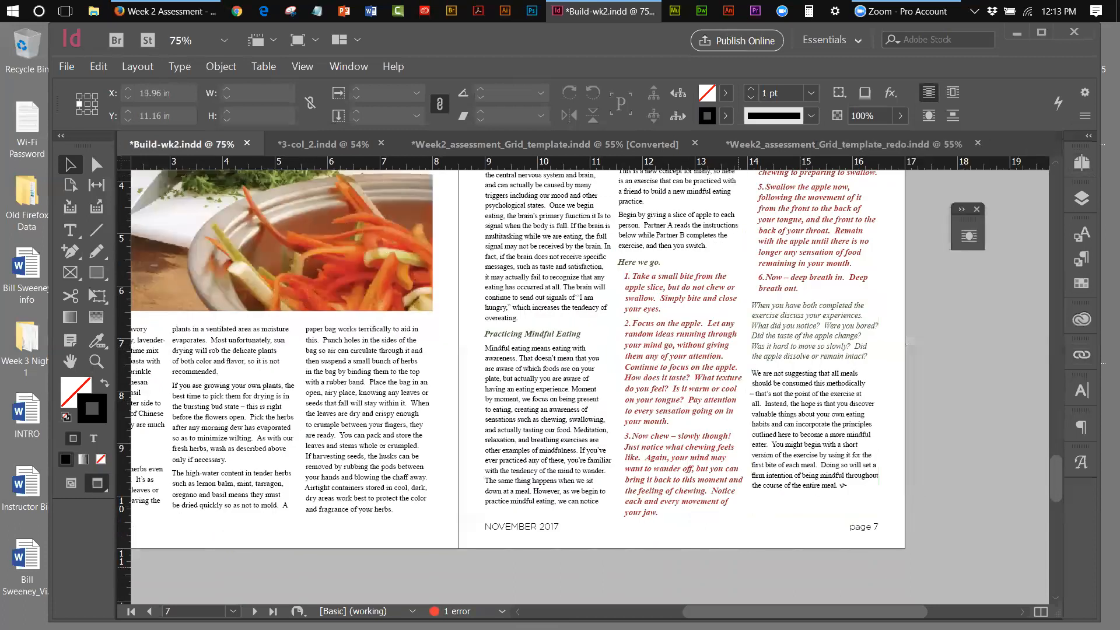
pyautogui.hscroll(-5, 560, 529)
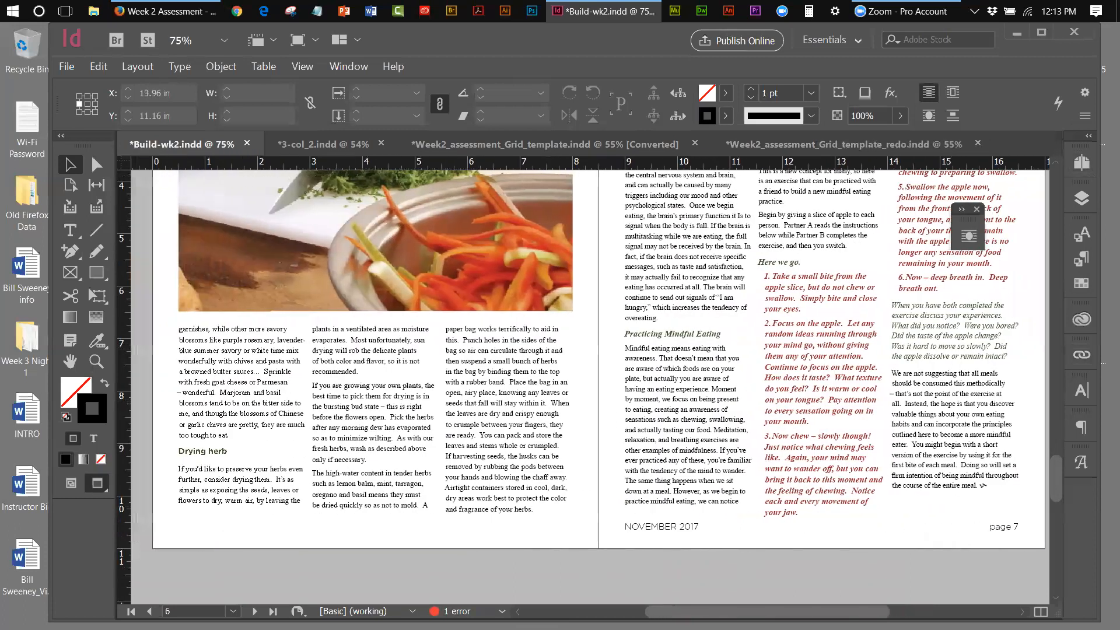
# Lengthen page 6's third text column to 4.6492 in so 'When cooking' appears
pyautogui.click(535, 500)
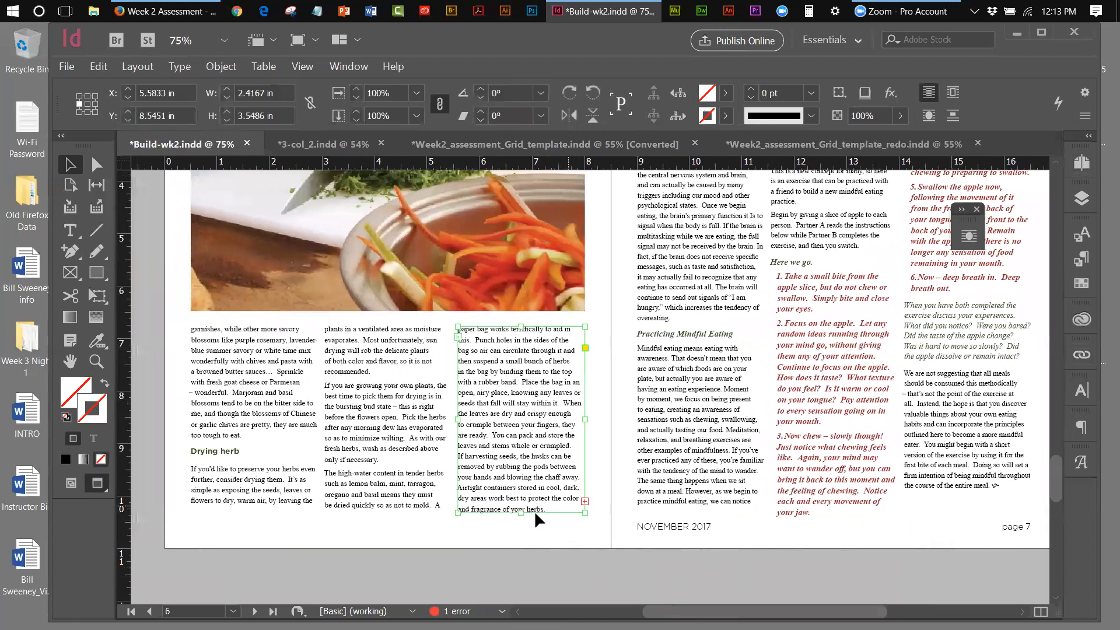
pyautogui.moveTo(523, 514); pyautogui.dragTo(522, 570)
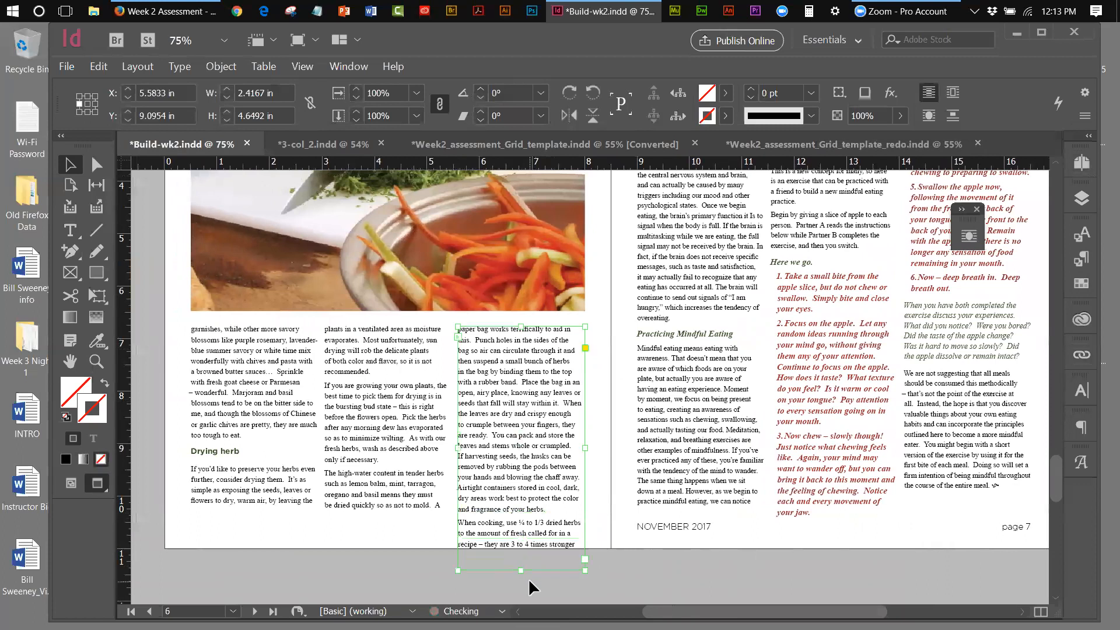
pyautogui.click(275, 498)
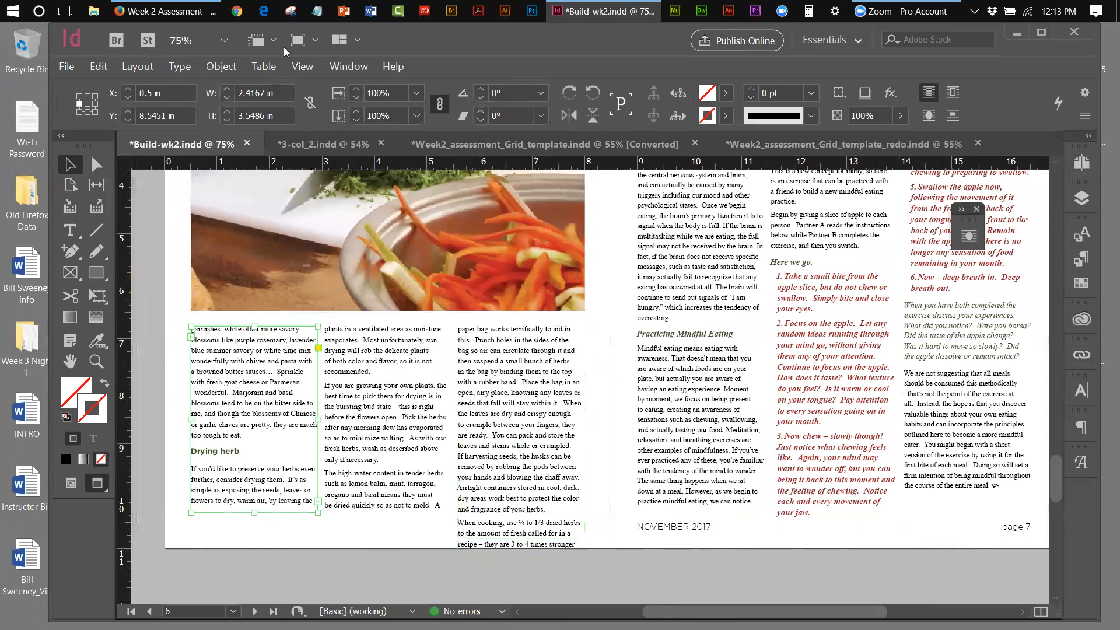
pyautogui.click(295, 66)
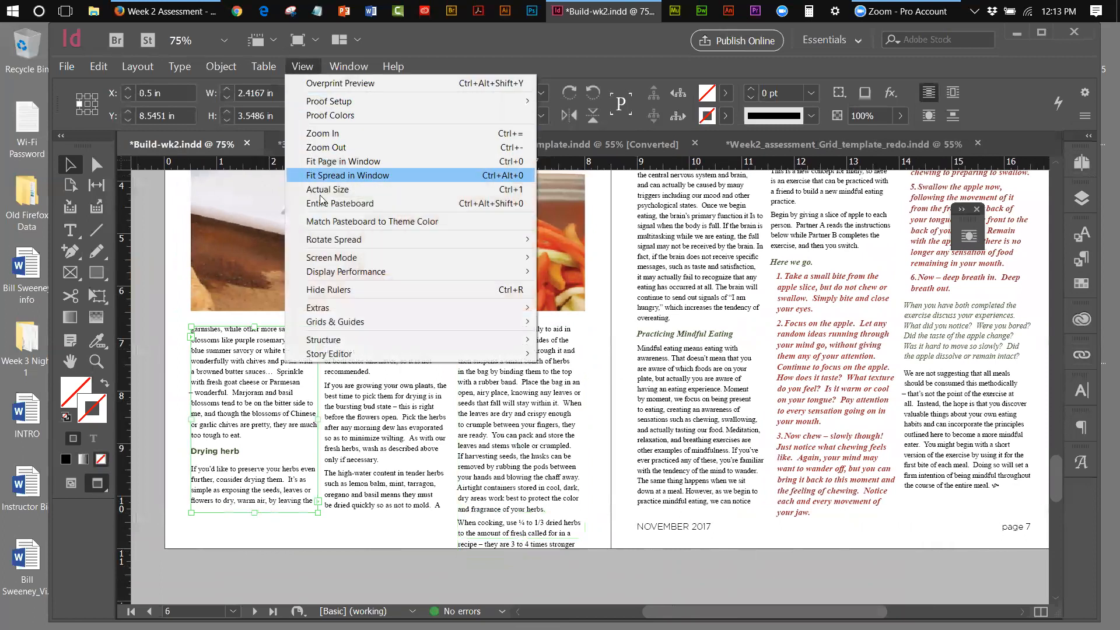
# Show frame edges and guides, and lengthen page 6's first and second text columns
pyautogui.moveTo(328, 263)
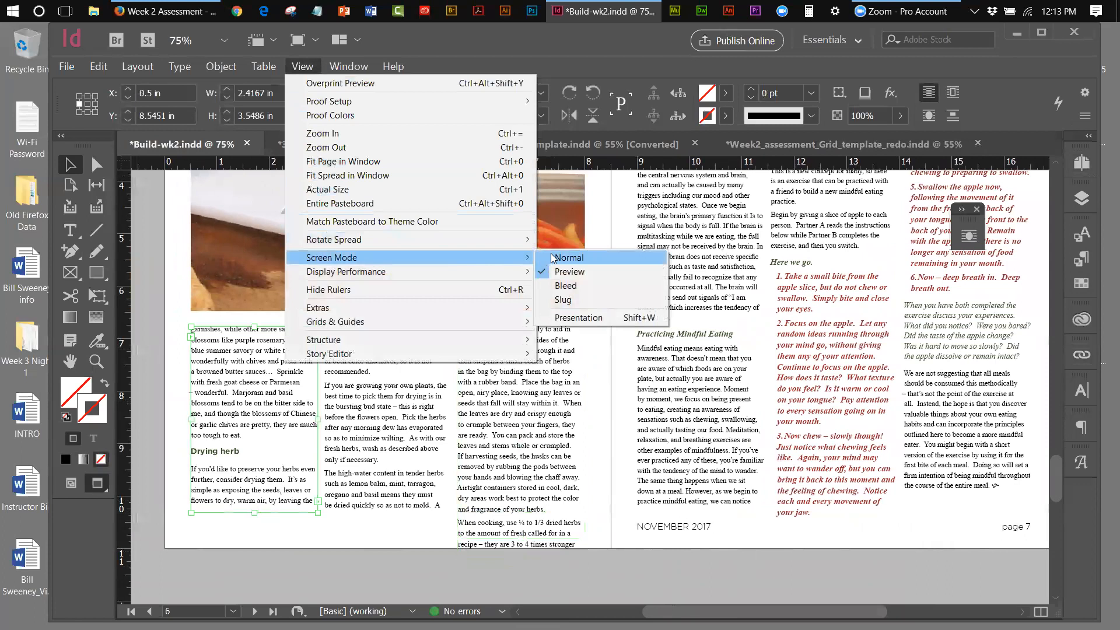
pyautogui.click(568, 257)
pyautogui.moveTo(257, 514); pyautogui.dragTo(257, 523)
pyautogui.click(382, 510)
pyautogui.moveTo(390, 514); pyautogui.dragTo(392, 524)
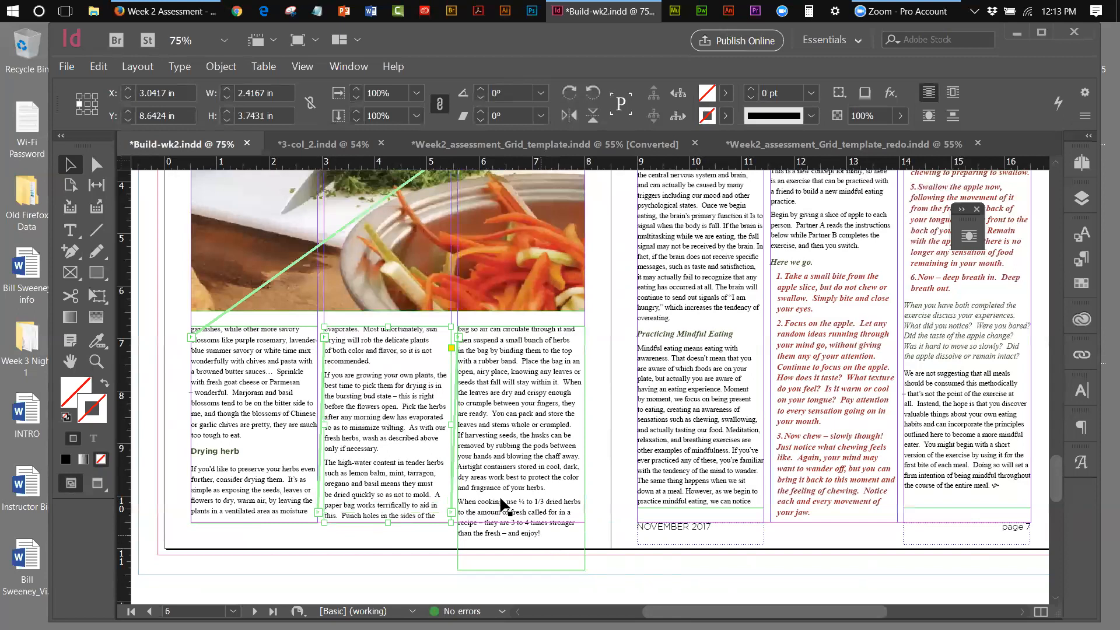
# Stretch the top edges of all three page 6 text columns upward
pyautogui.click(265, 328)
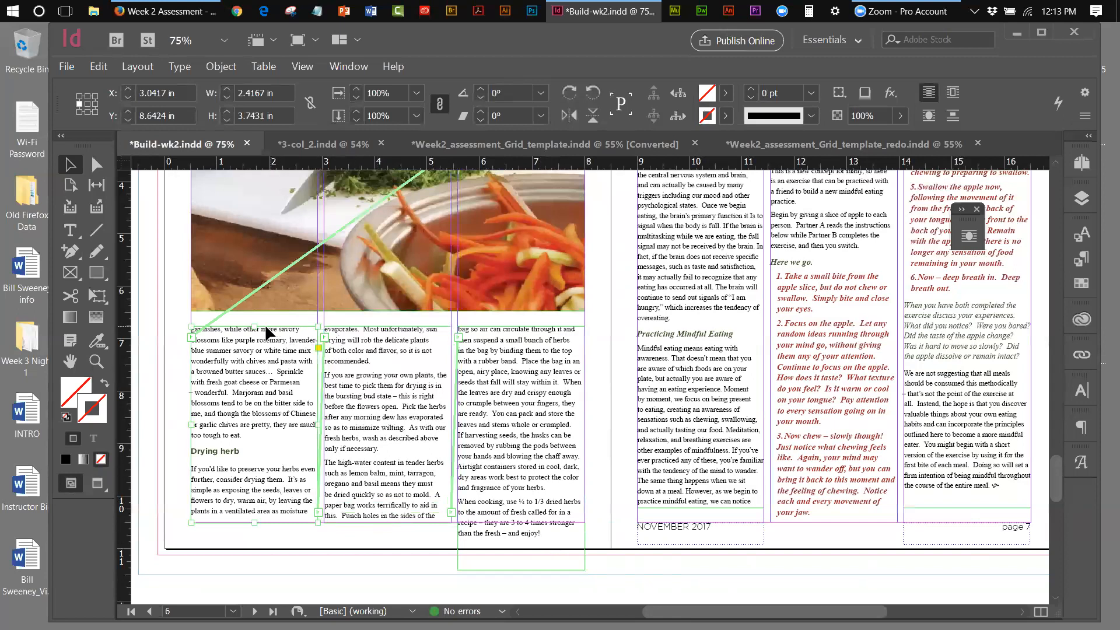
pyautogui.moveTo(255, 327); pyautogui.dragTo(255, 318)
pyautogui.click(366, 331)
pyautogui.moveTo(389, 327); pyautogui.dragTo(389, 318)
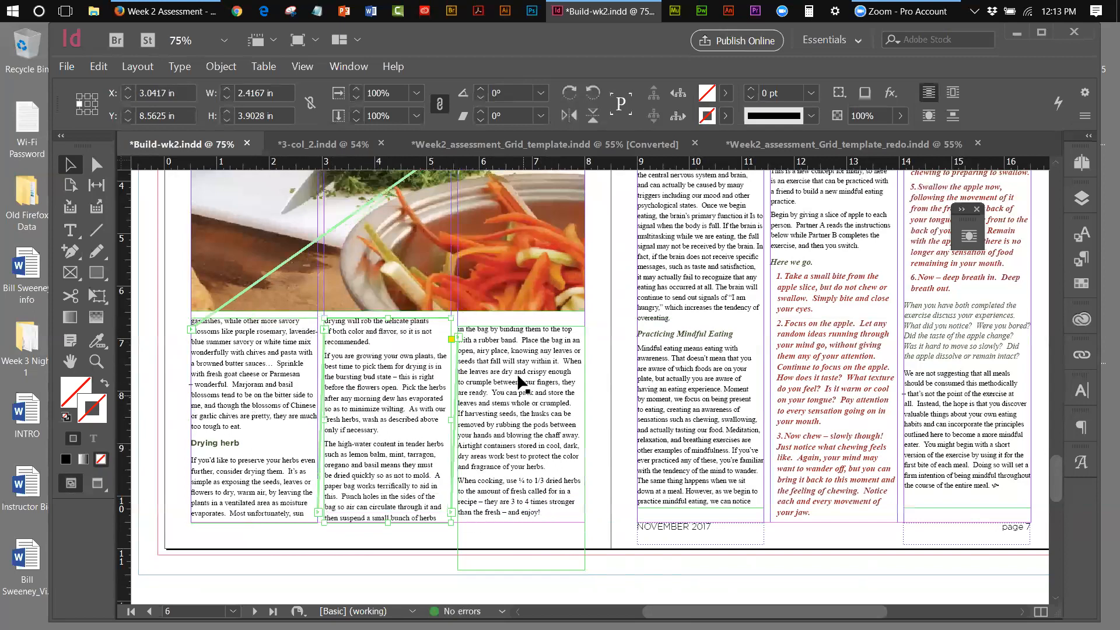
pyautogui.click(516, 347)
pyautogui.moveTo(521, 327); pyautogui.dragTo(521, 318)
# Even the three columns at 4.8089 in tall, nudge them to Y 9.1544 in, and fit the spread
pyautogui.click(392, 506)
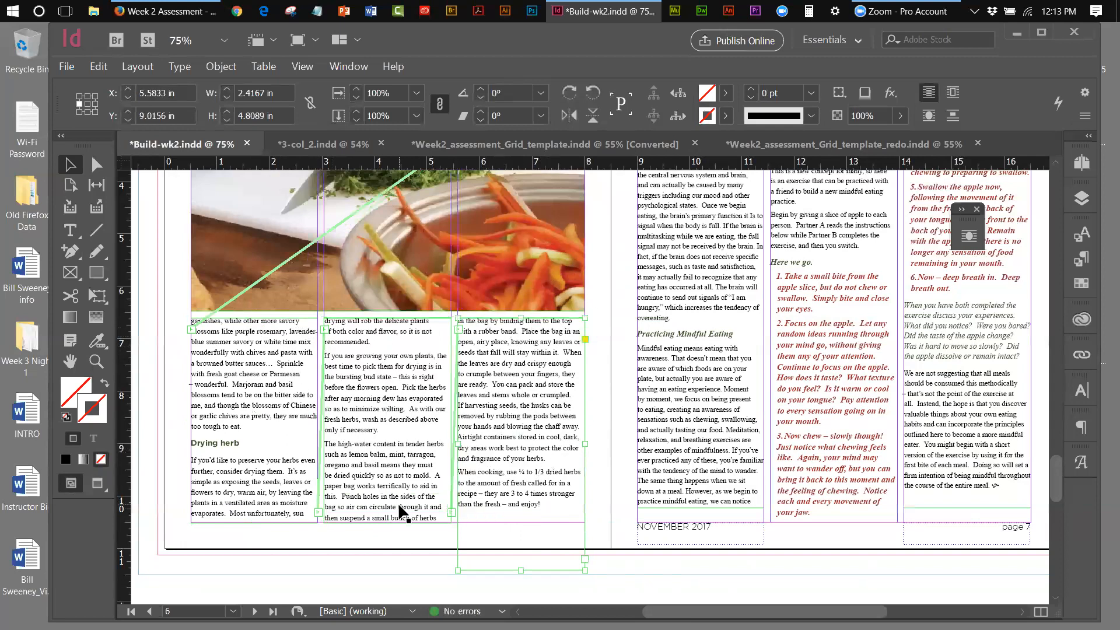
pyautogui.moveTo(389, 523); pyautogui.dragTo(390, 512)
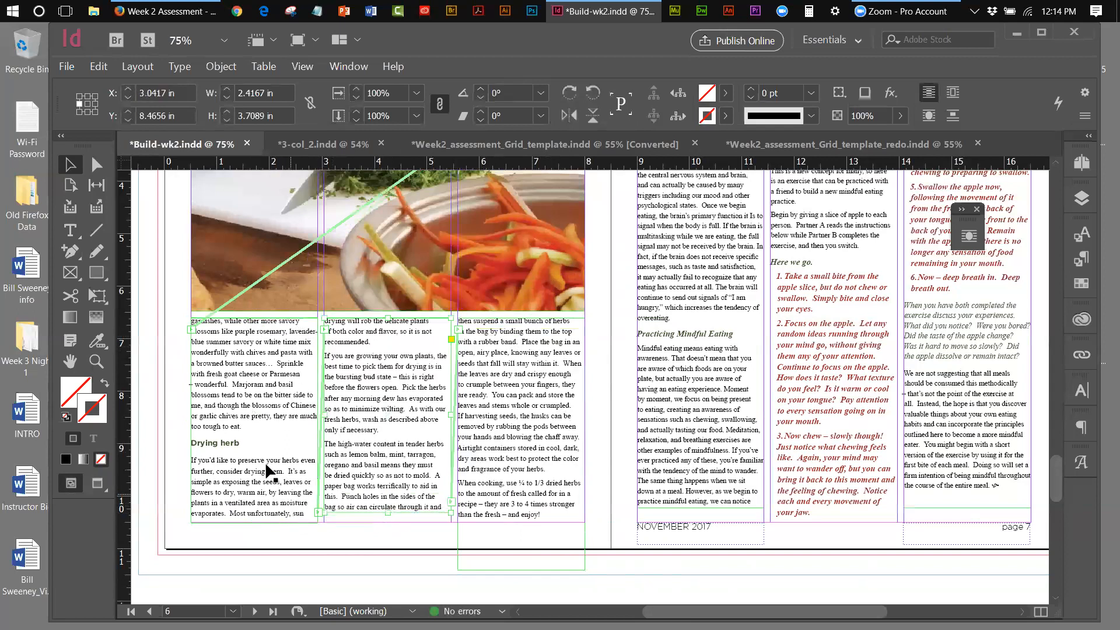
pyautogui.keyDown('shift'); pyautogui.click(300, 454); pyautogui.keyUp('shift')
pyautogui.keyDown('shift'); pyautogui.click(576, 458); pyautogui.keyUp('shift')
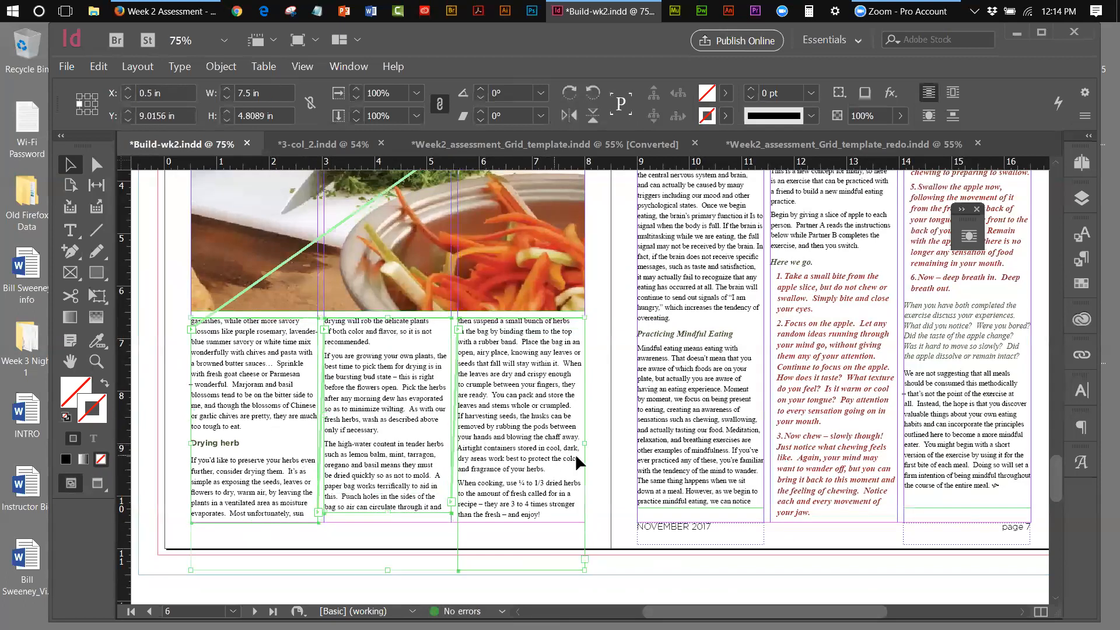
pyautogui.press('Down')
pyautogui.press('Down')
pyautogui.press('Down')
pyautogui.press('Down')
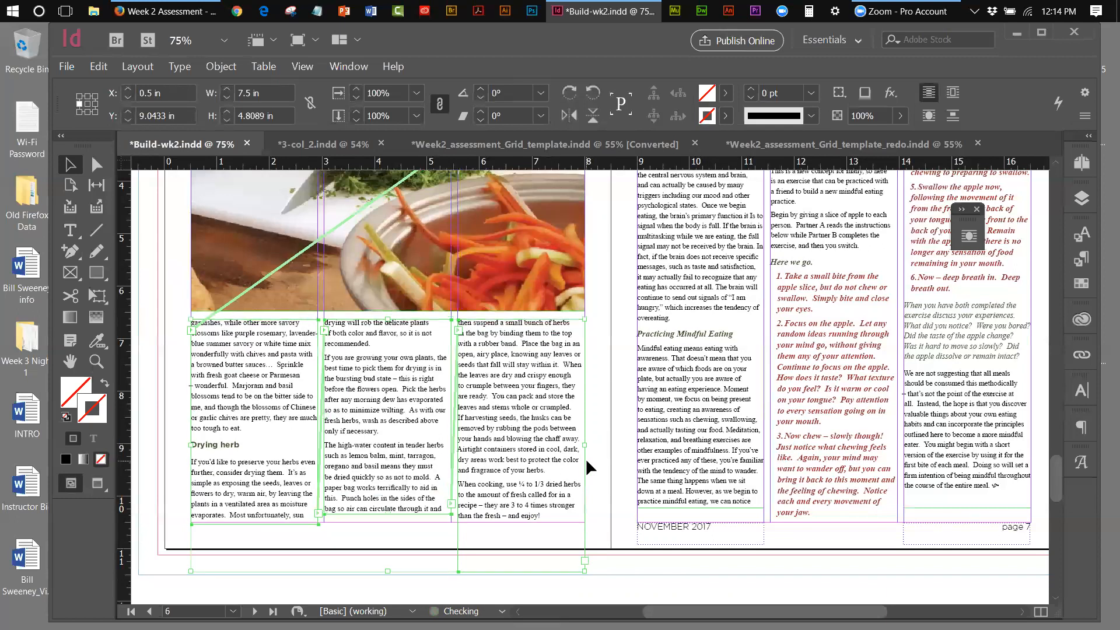
pyautogui.press('Down')
pyautogui.press('Down')
pyautogui.press('Down')
pyautogui.press('Down')
pyautogui.press('Down')
pyautogui.press('Down')
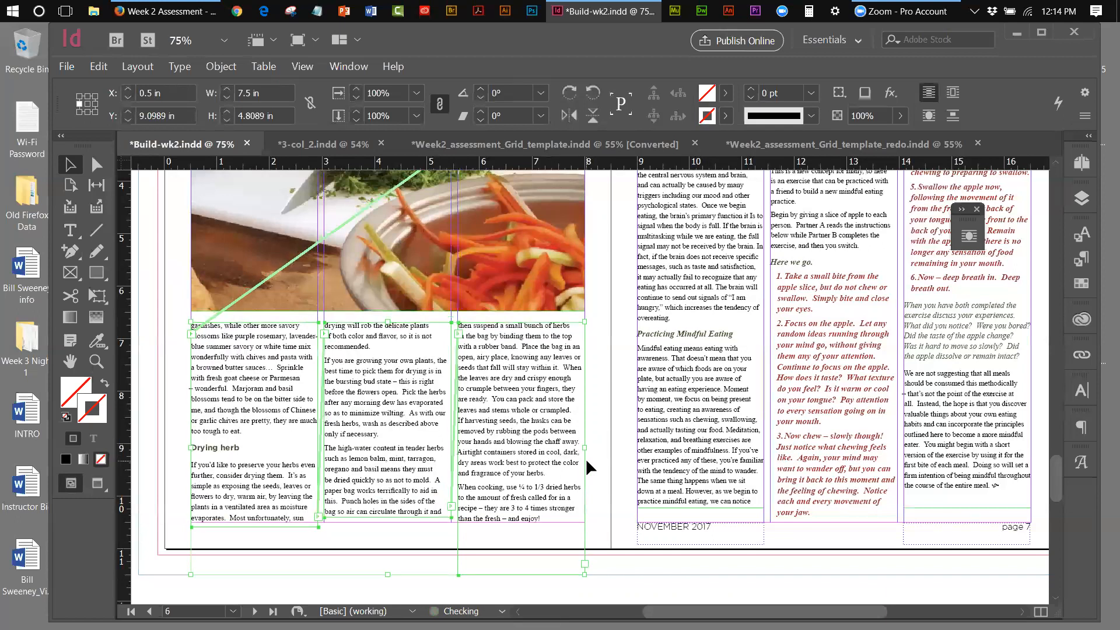
pyautogui.click(648, 571)
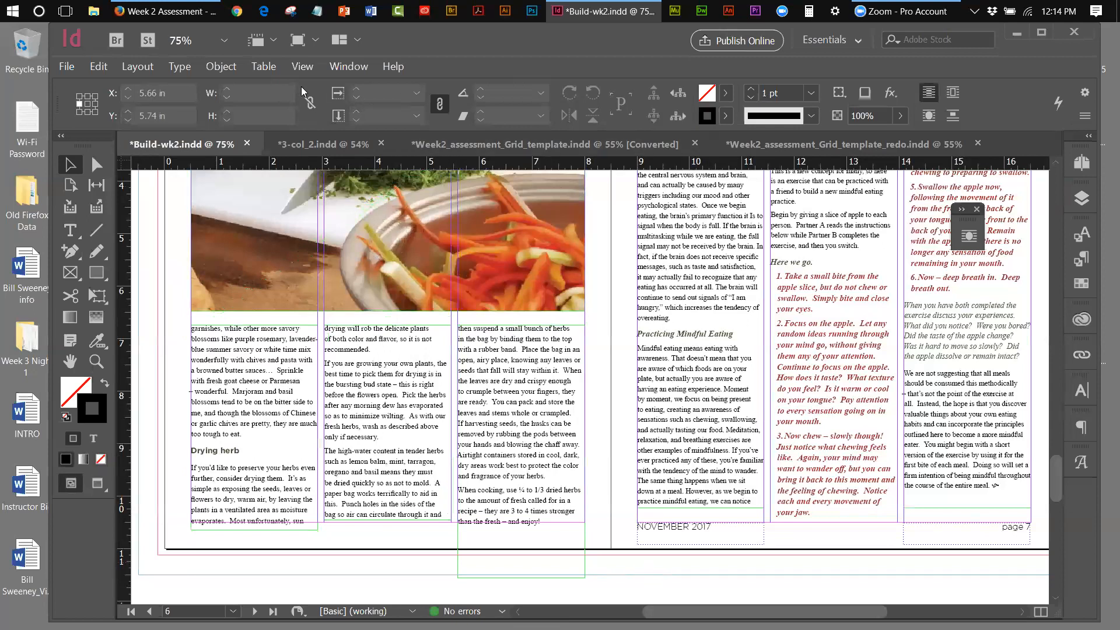
pyautogui.click(315, 66)
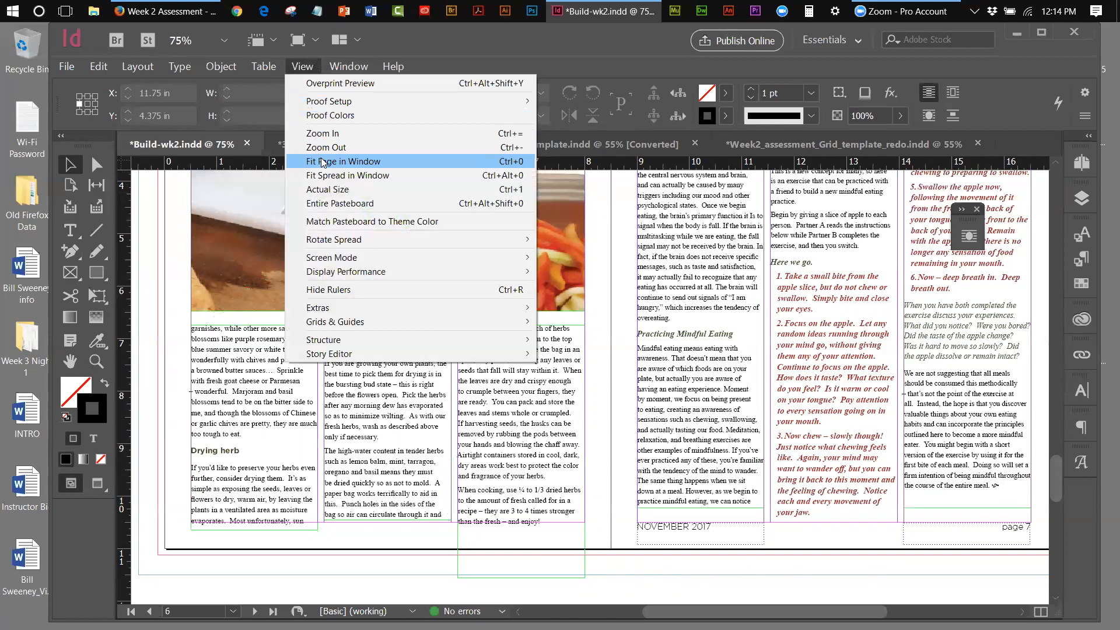
pyautogui.click(321, 175)
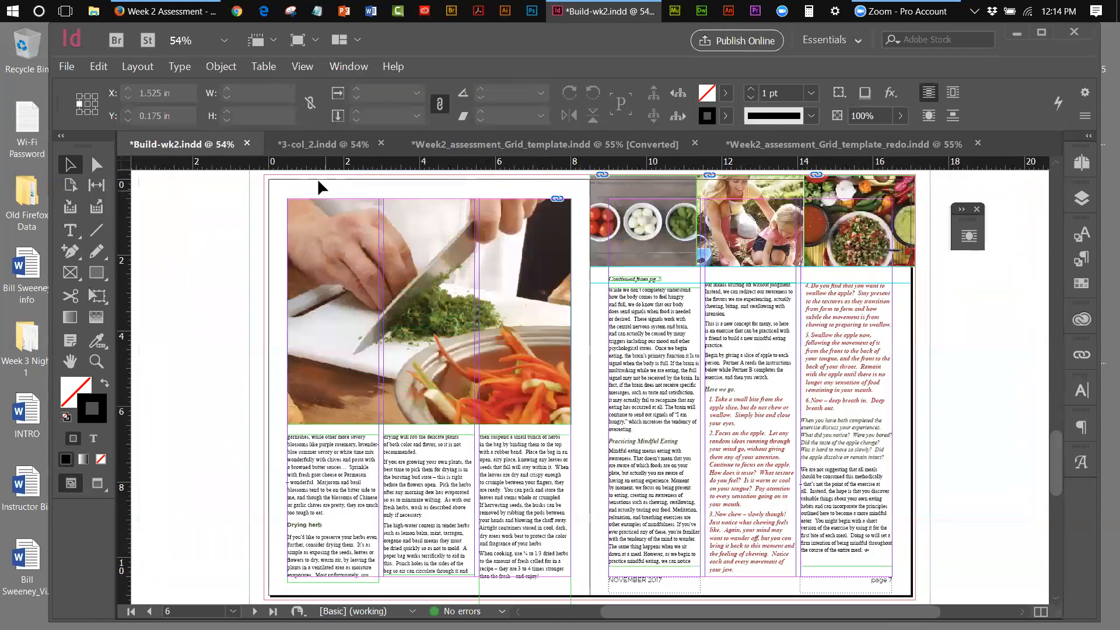
# Switch to Preview screen mode to hide guides and frame edges
pyautogui.click(271, 69)
pyautogui.moveTo(302, 67)
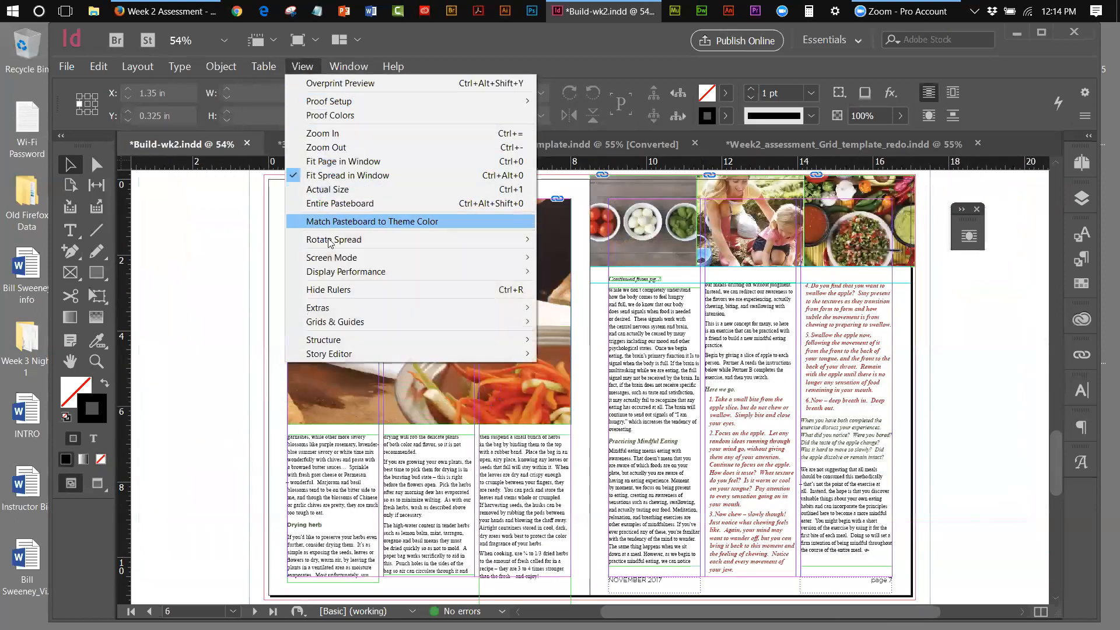
pyautogui.moveTo(331, 258)
pyautogui.click(560, 272)
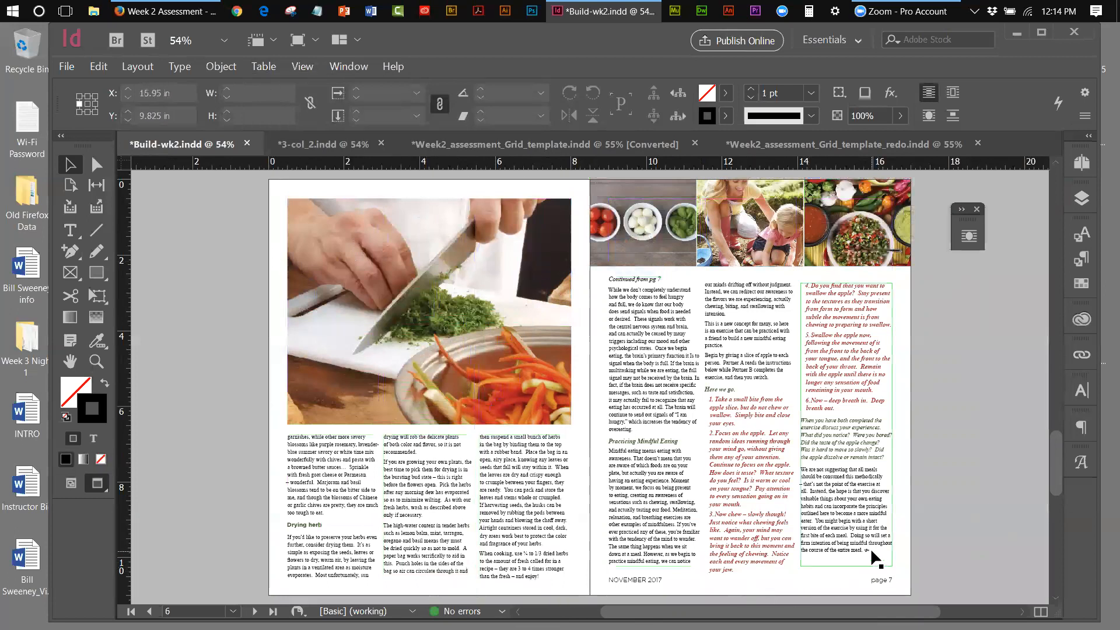
# Zoom in on the final lines of the herb article on page 6
pyautogui.click(96, 361)
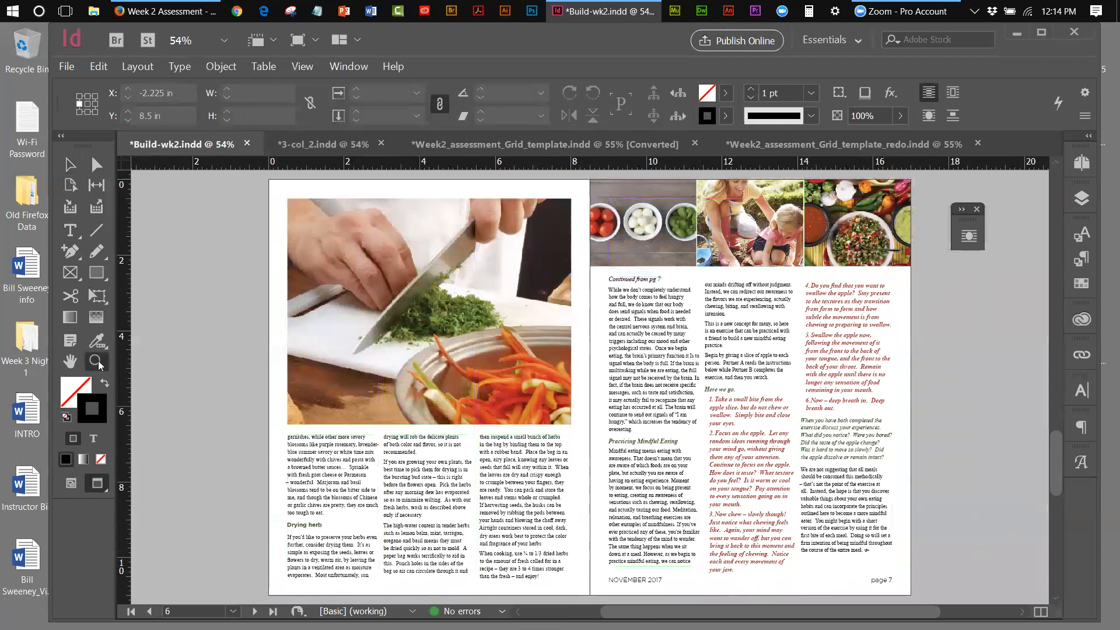
pyautogui.click(872, 555)
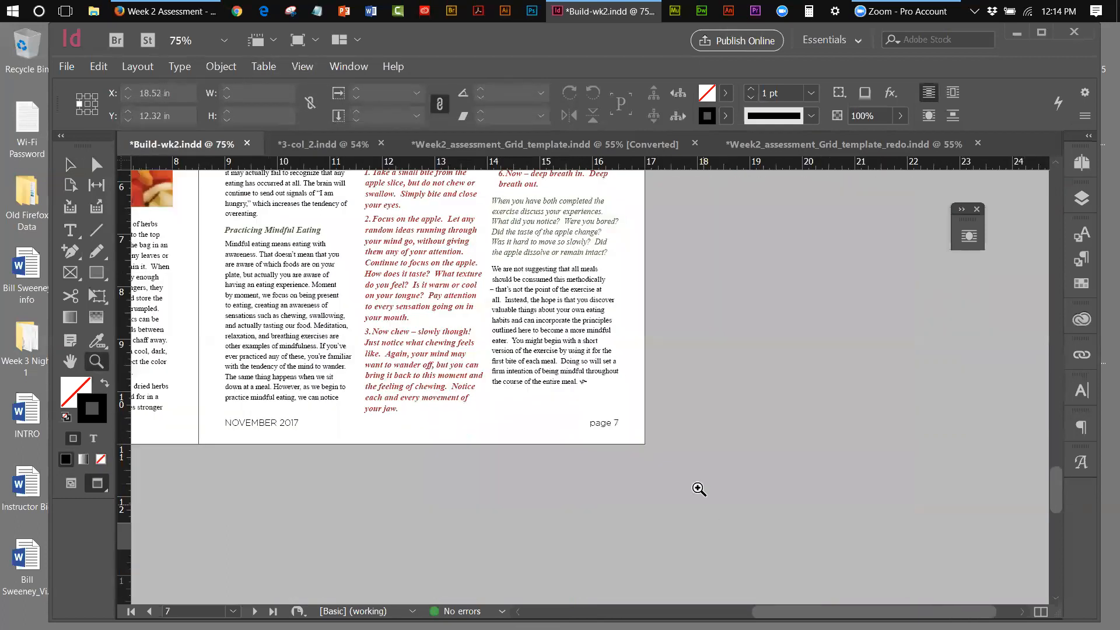
pyautogui.click(585, 396)
pyautogui.click(589, 384)
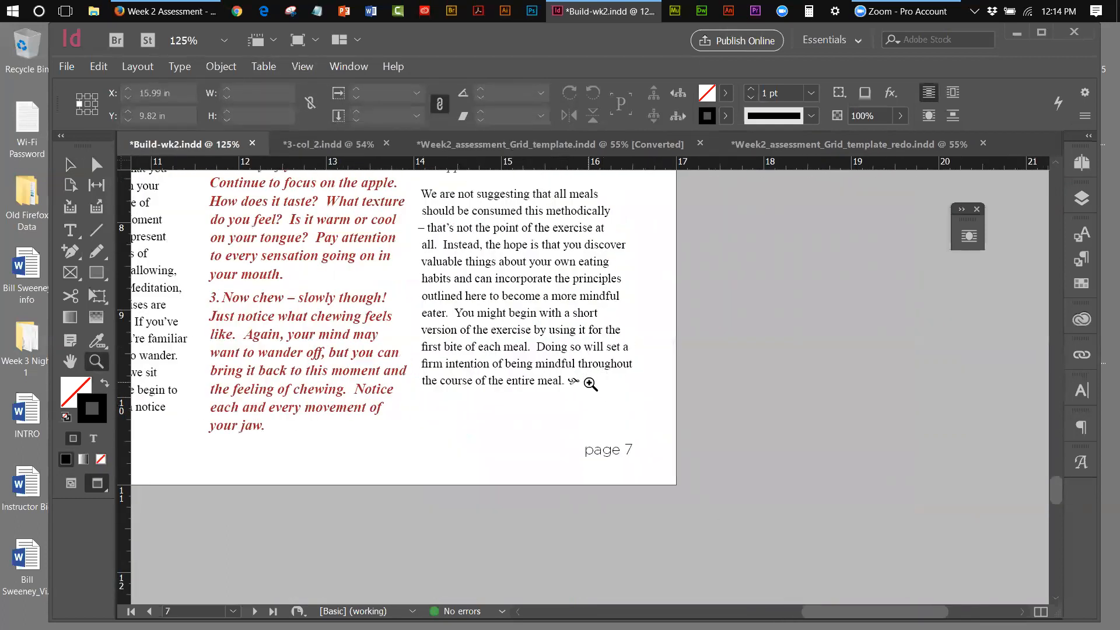
pyautogui.moveTo(838, 610); pyautogui.dragTo(707, 598)
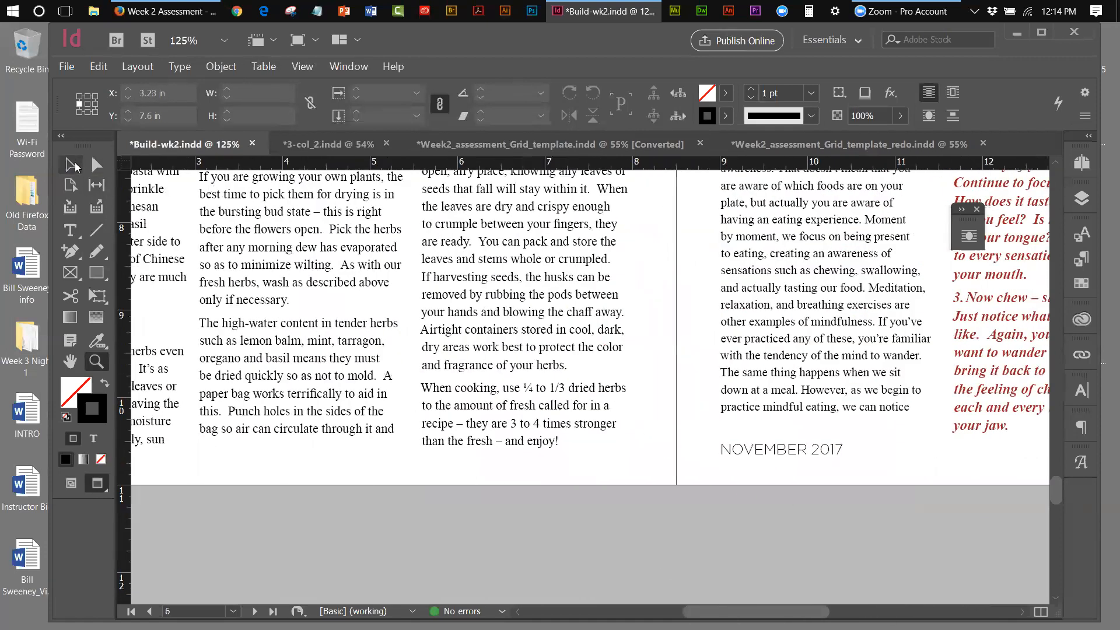
pyautogui.click(69, 230)
# Insert a Wingdings ornament glyph after '– and enjoy!' and save the document
pyautogui.click(562, 441)
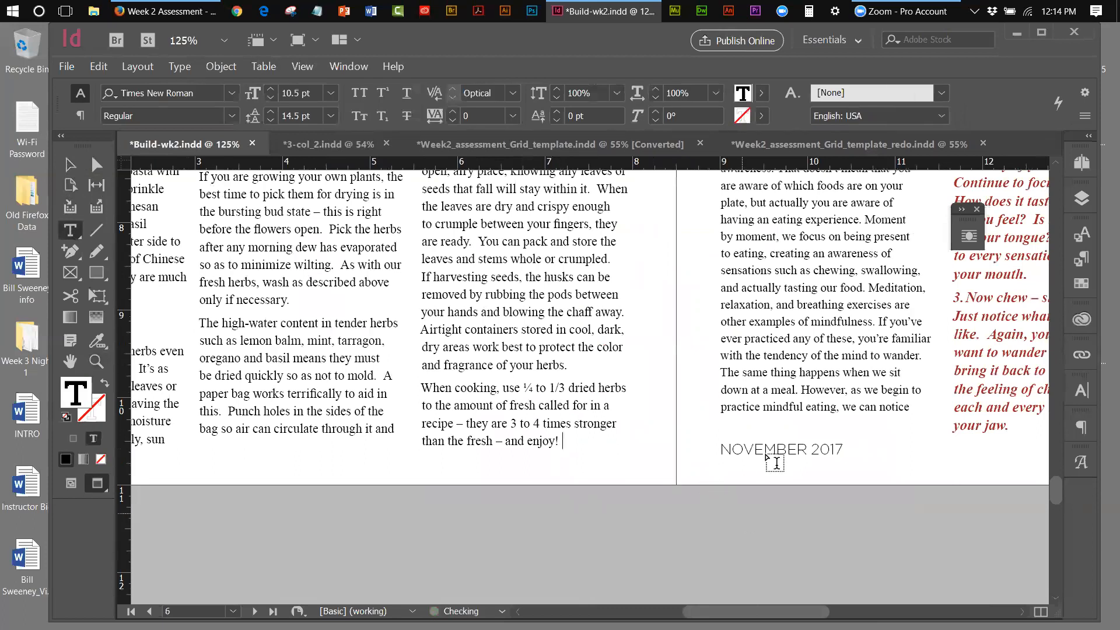
pyautogui.click(181, 66)
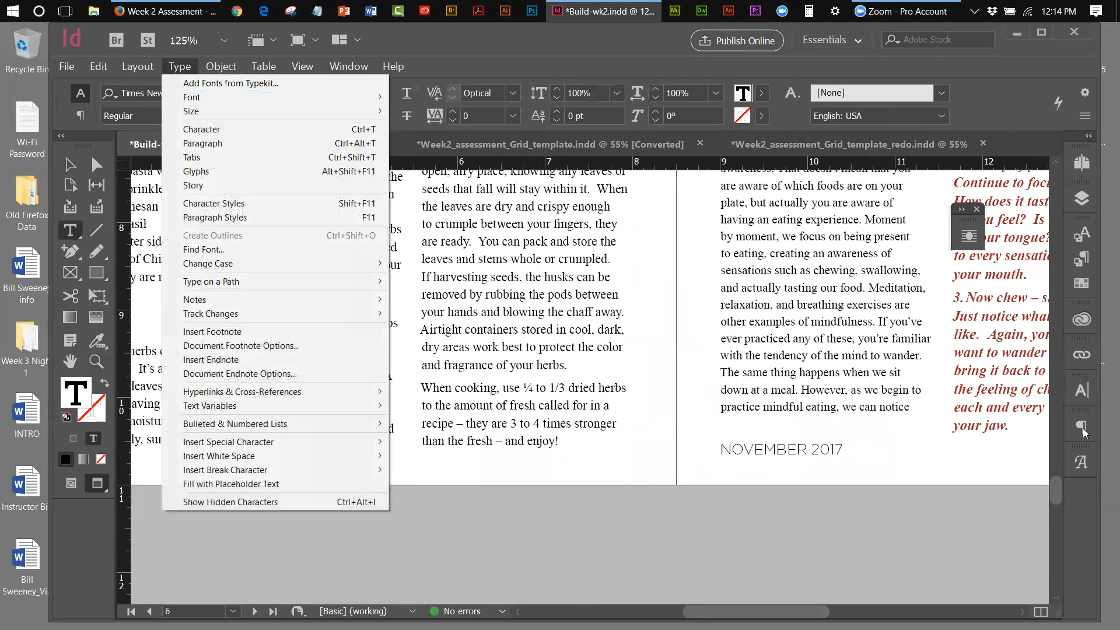
pyautogui.click(1082, 458)
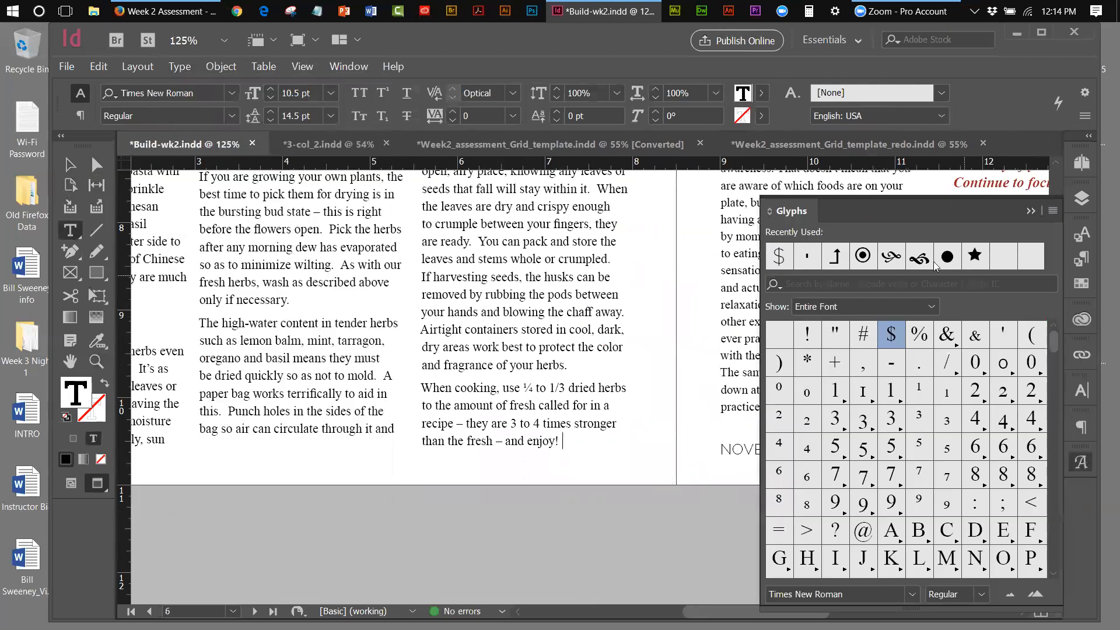
pyautogui.doubleClick(897, 259)
pyautogui.click(1030, 211)
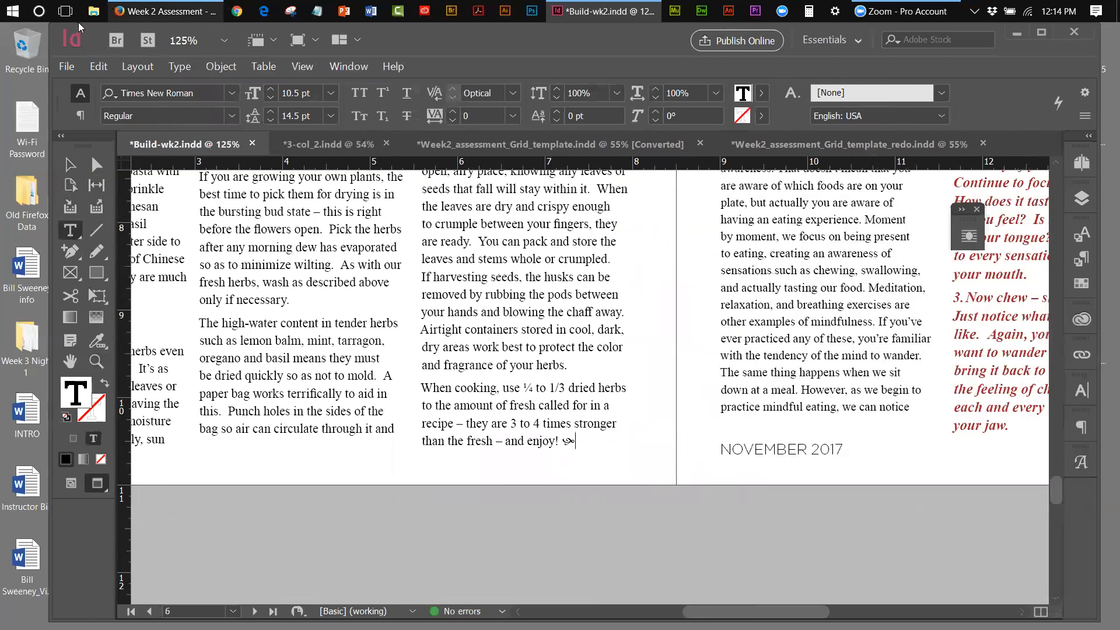
pyautogui.click(65, 66)
pyautogui.click(85, 158)
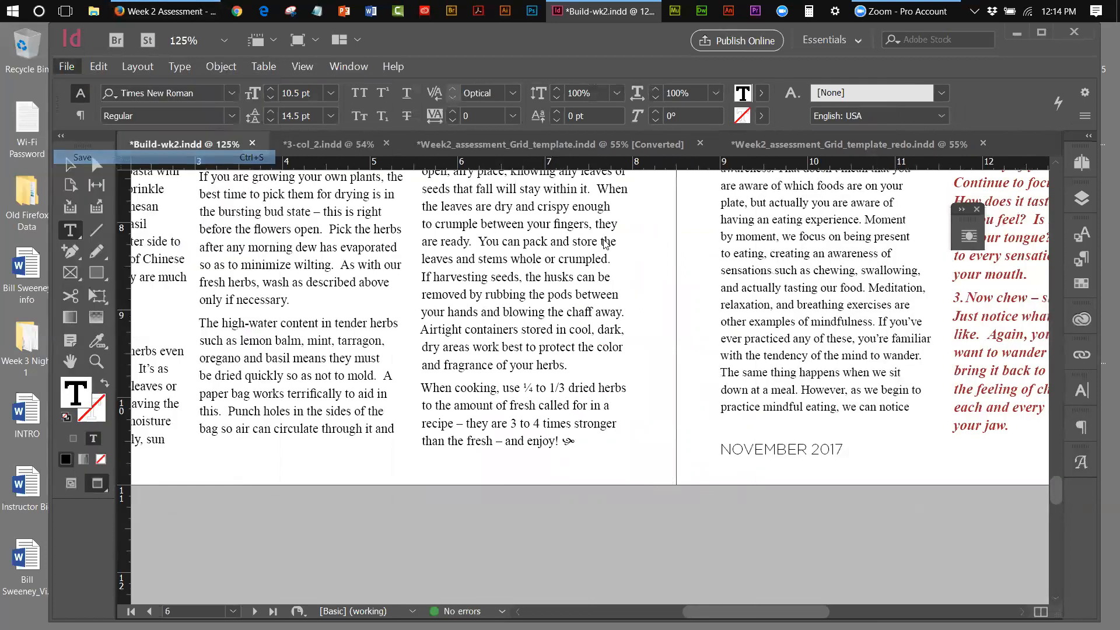
# Give the ornament after 'enjoy!' a red Colorful_Theme fill
pyautogui.moveTo(575, 443); pyautogui.dragTo(562, 442)
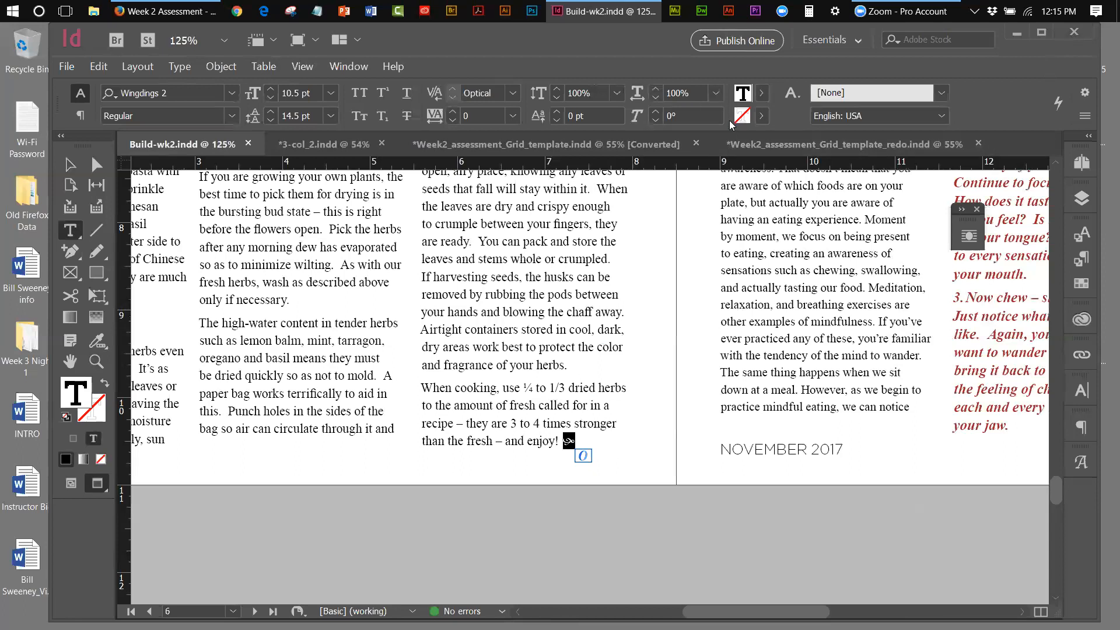
pyautogui.click(761, 94)
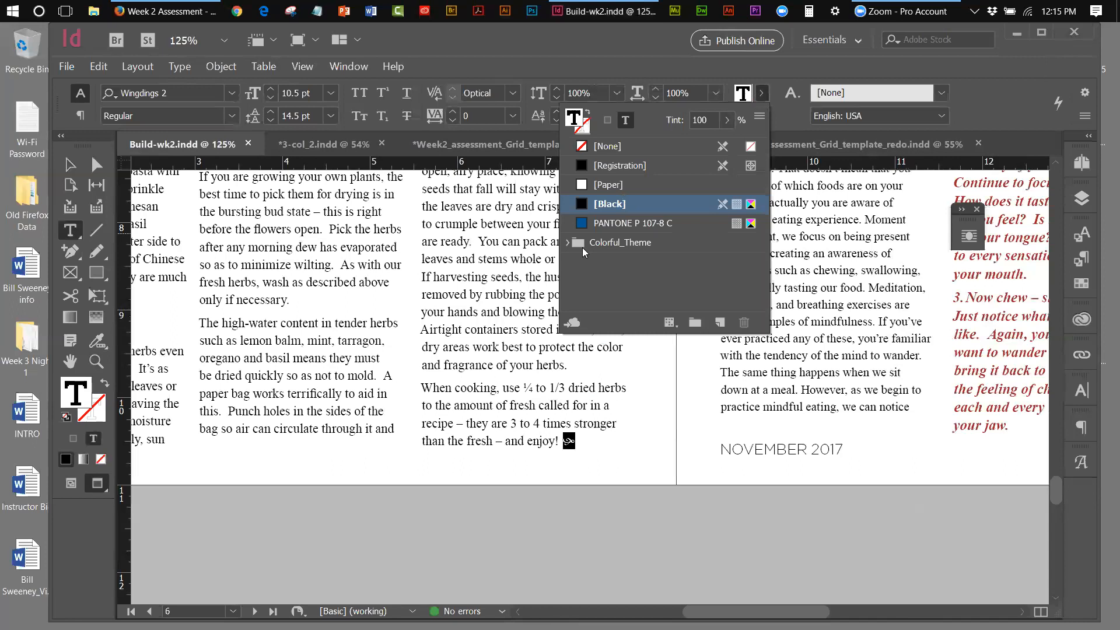
pyautogui.click(567, 244)
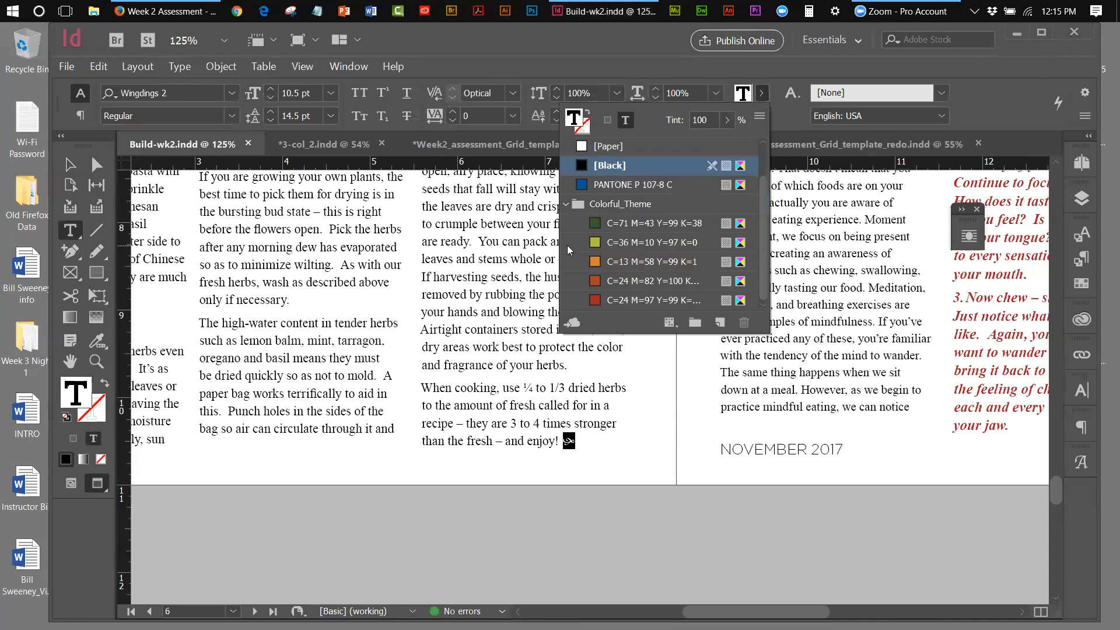
pyautogui.click(595, 300)
# Give the ornament after 'entire meal.' a red Colorful_Theme stroke, then fit the spread
pyautogui.moveTo(732, 611); pyautogui.dragTo(805, 611)
pyautogui.moveTo(879, 380); pyautogui.dragTo(863, 380)
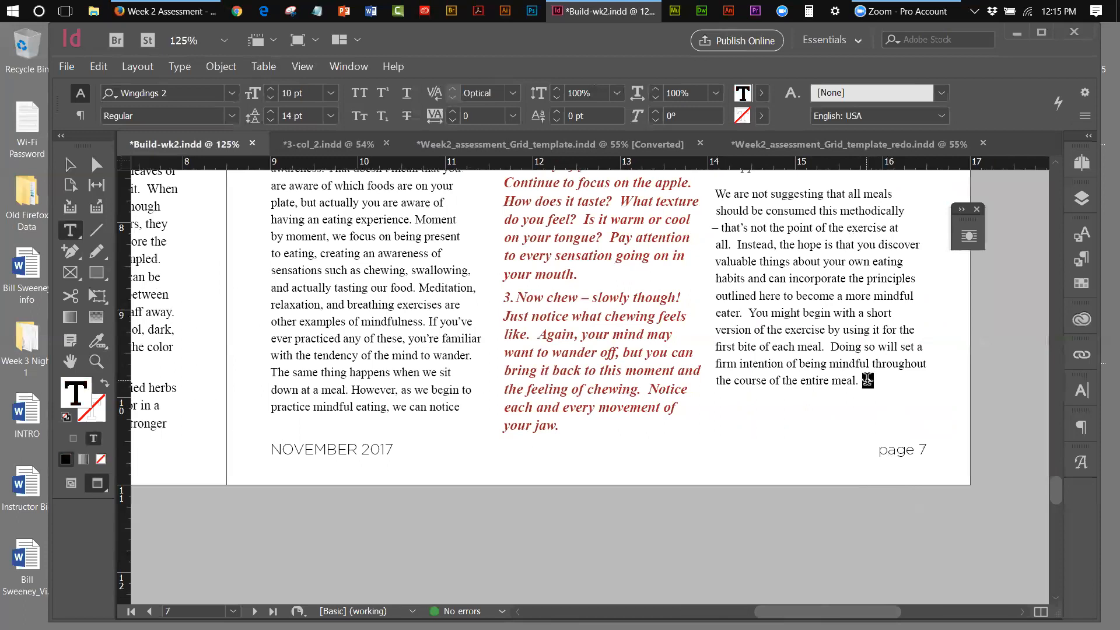
pyautogui.click(760, 116)
pyautogui.click(567, 265)
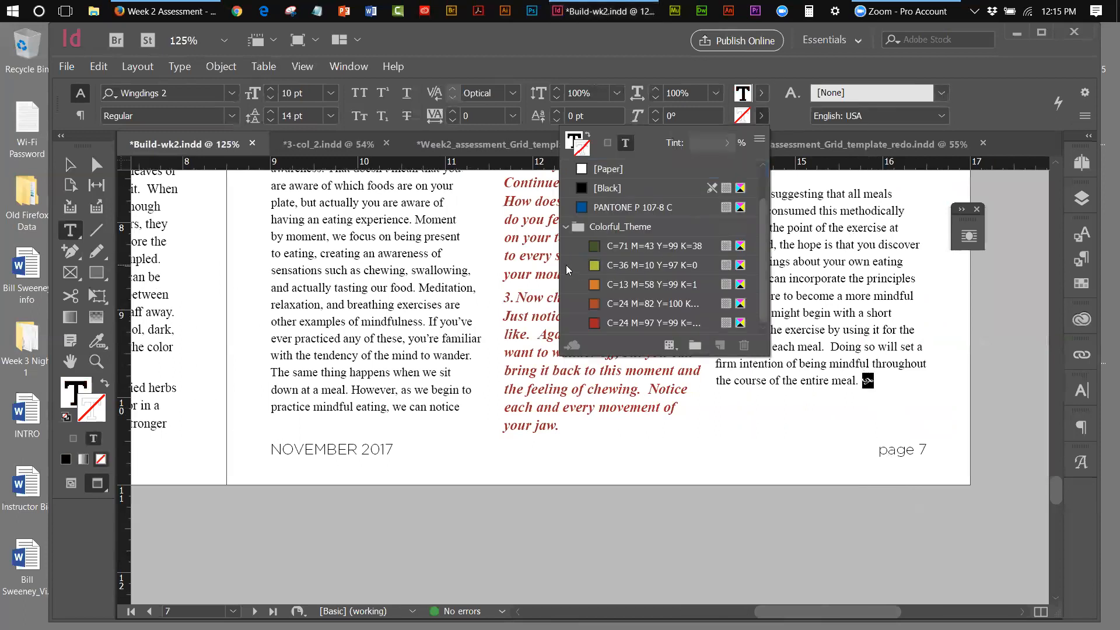
pyautogui.click(602, 323)
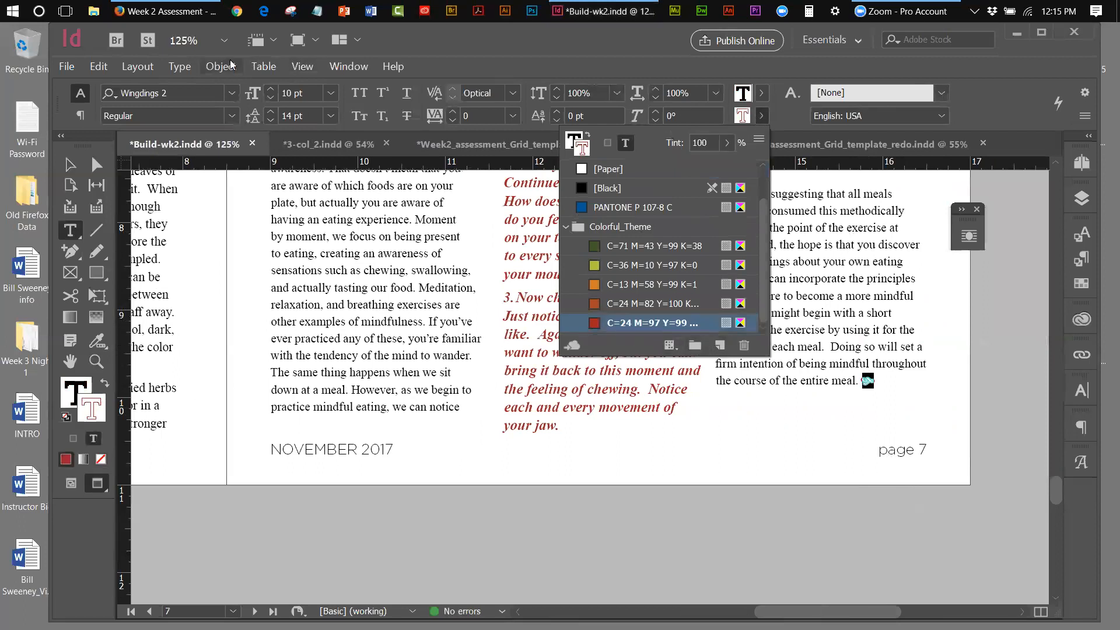
pyautogui.click(303, 66)
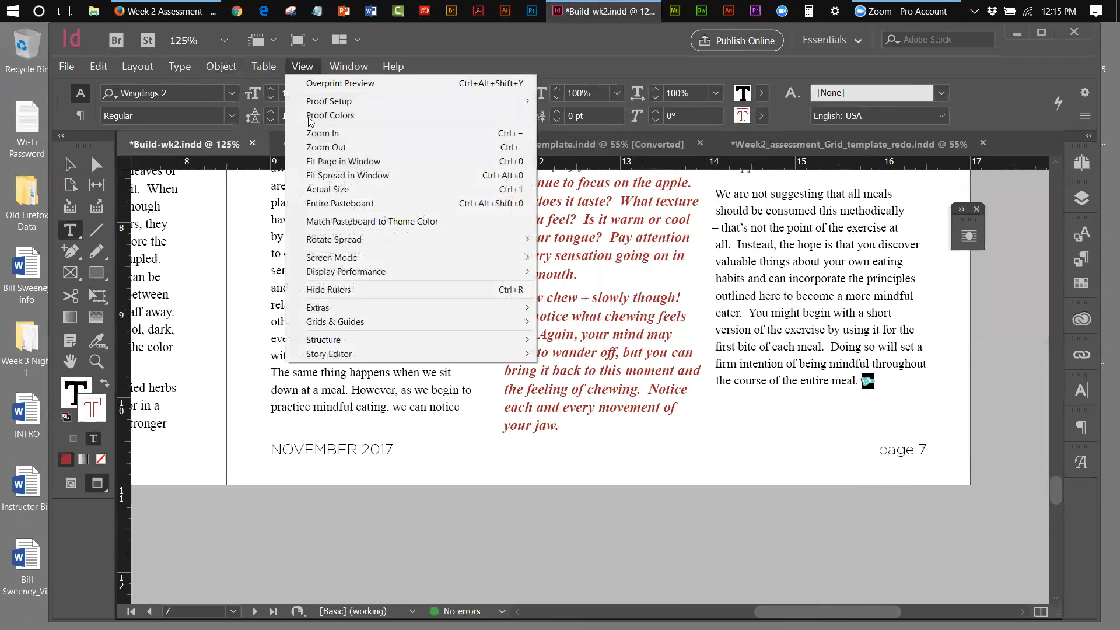
pyautogui.click(321, 176)
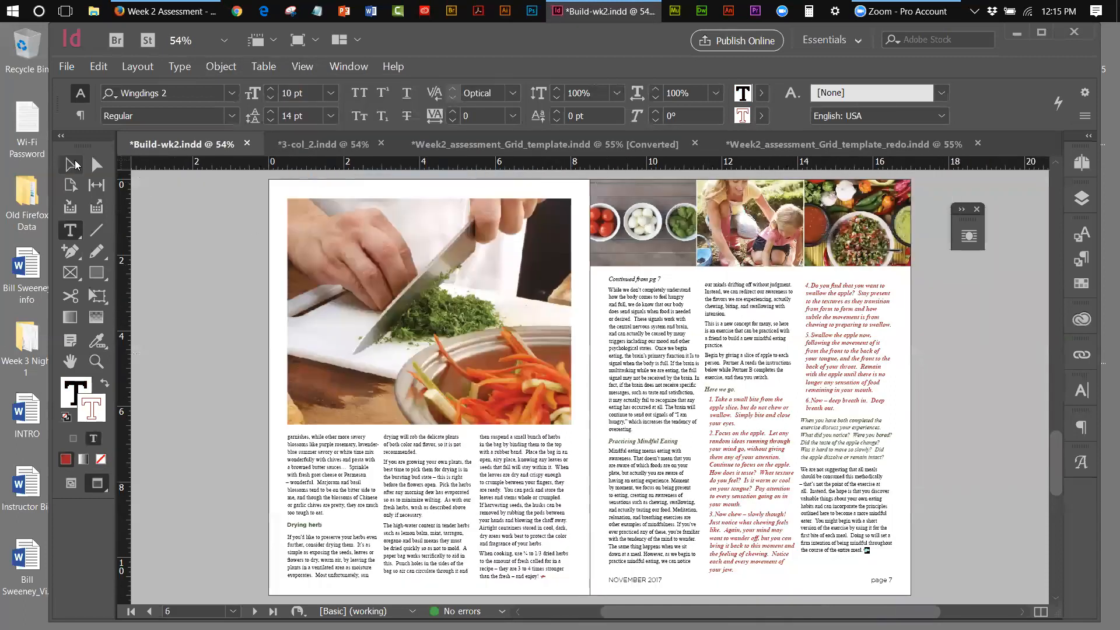
# Drag up the bottom edge of page 6's third column frame so it stays on the page
pyautogui.click(71, 166)
pyautogui.click(545, 443)
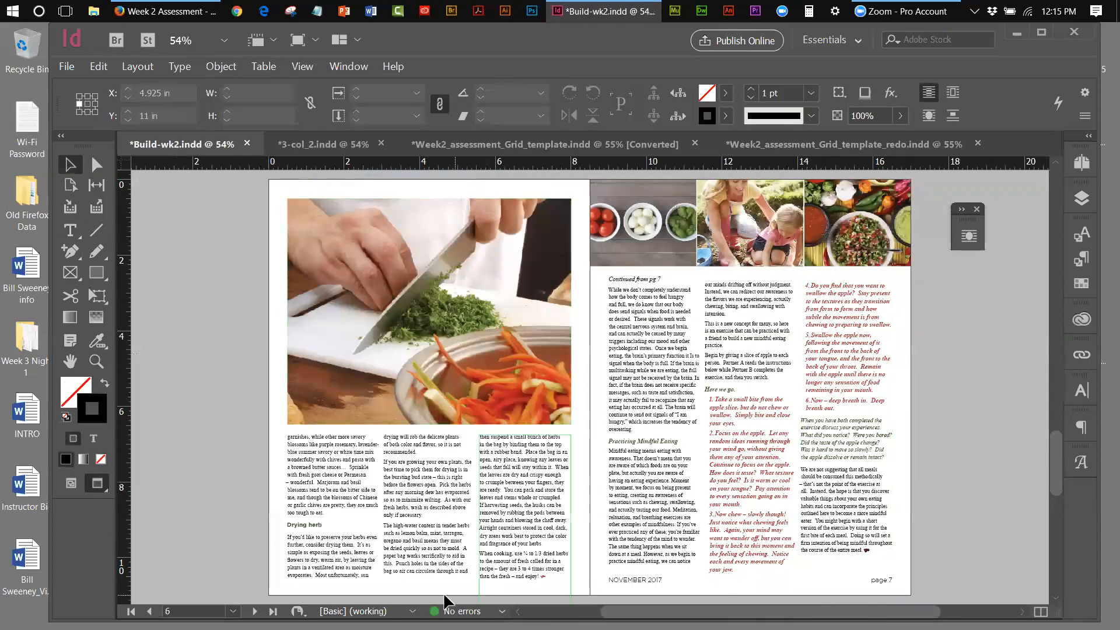
pyautogui.click(510, 592)
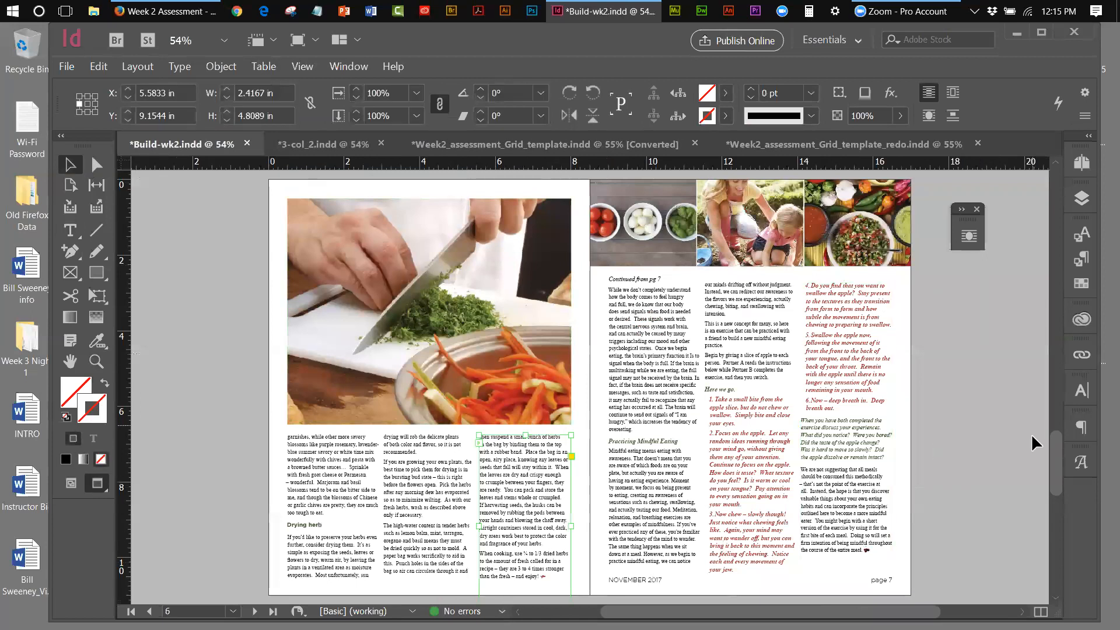
pyautogui.moveTo(1057, 443); pyautogui.dragTo(1058, 457)
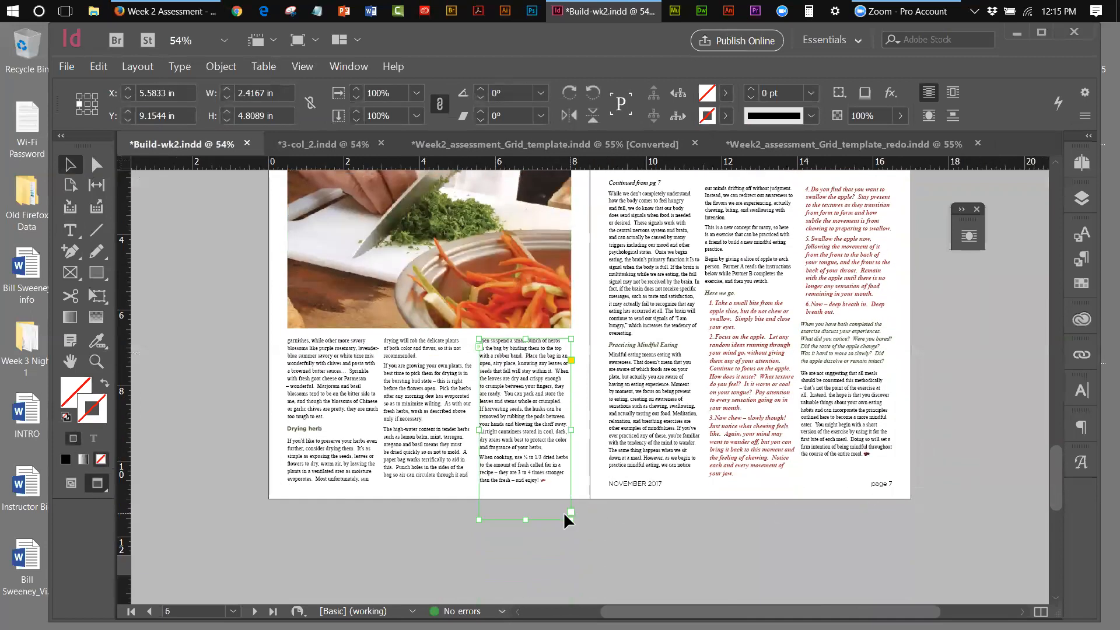
pyautogui.moveTo(527, 518); pyautogui.dragTo(525, 488)
pyautogui.click(506, 509)
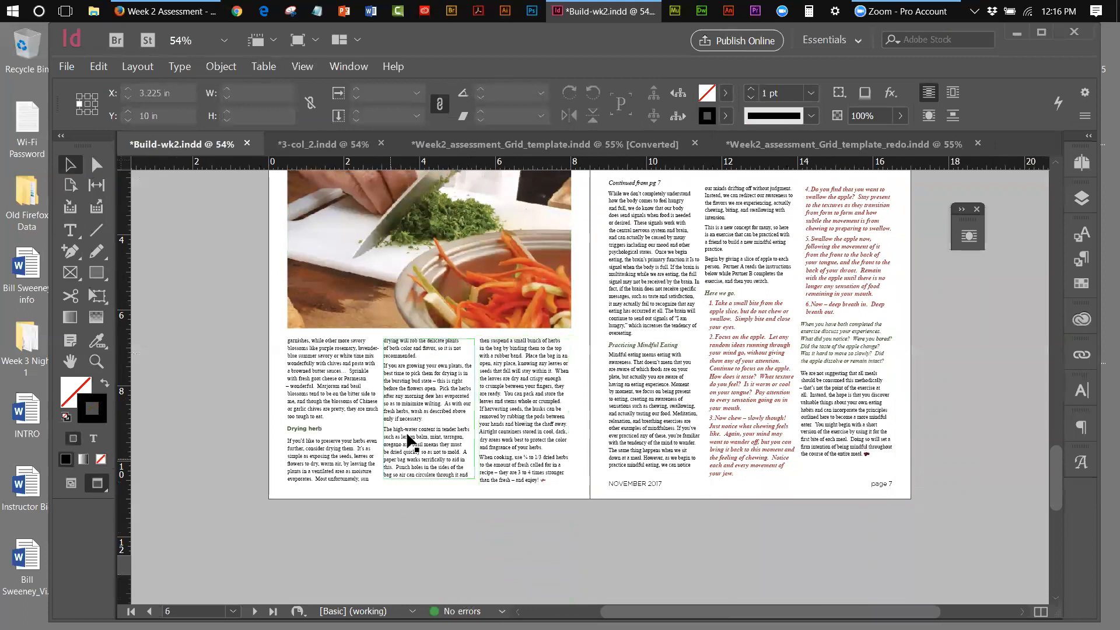
pyautogui.click(384, 296)
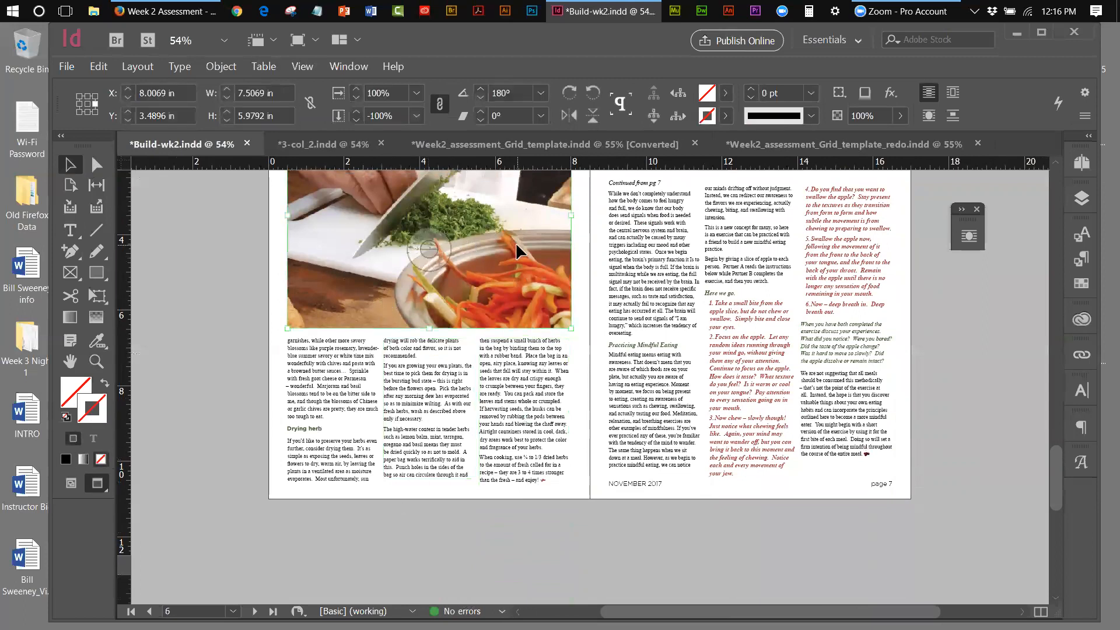
# Give the herb-chopping photo a 0.5 pt [Black] stroke
pyautogui.click(726, 117)
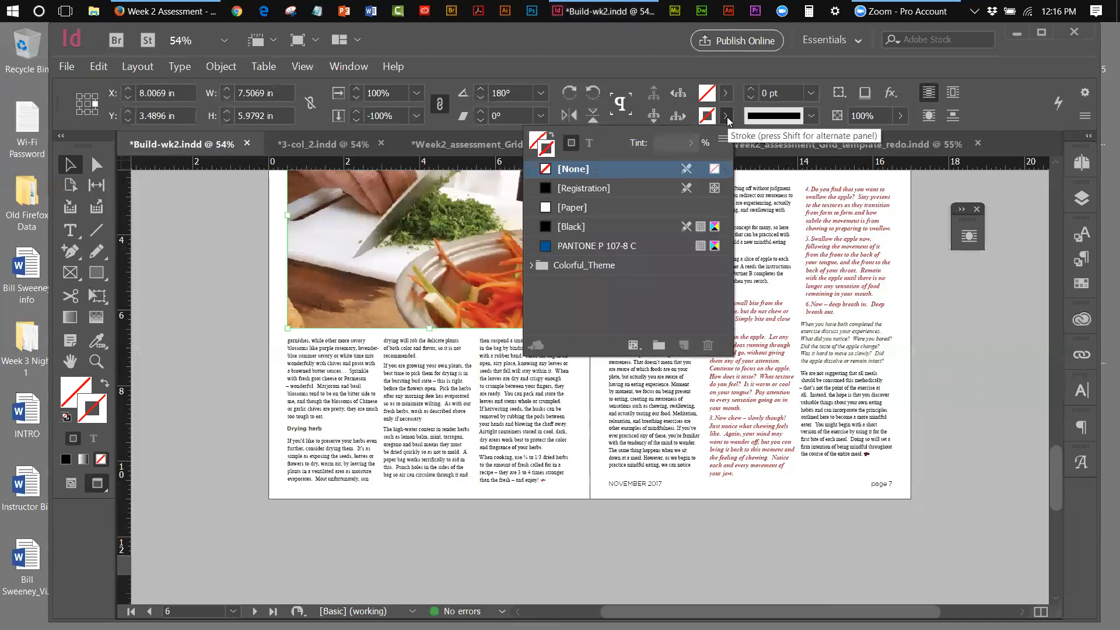
pyautogui.click(575, 226)
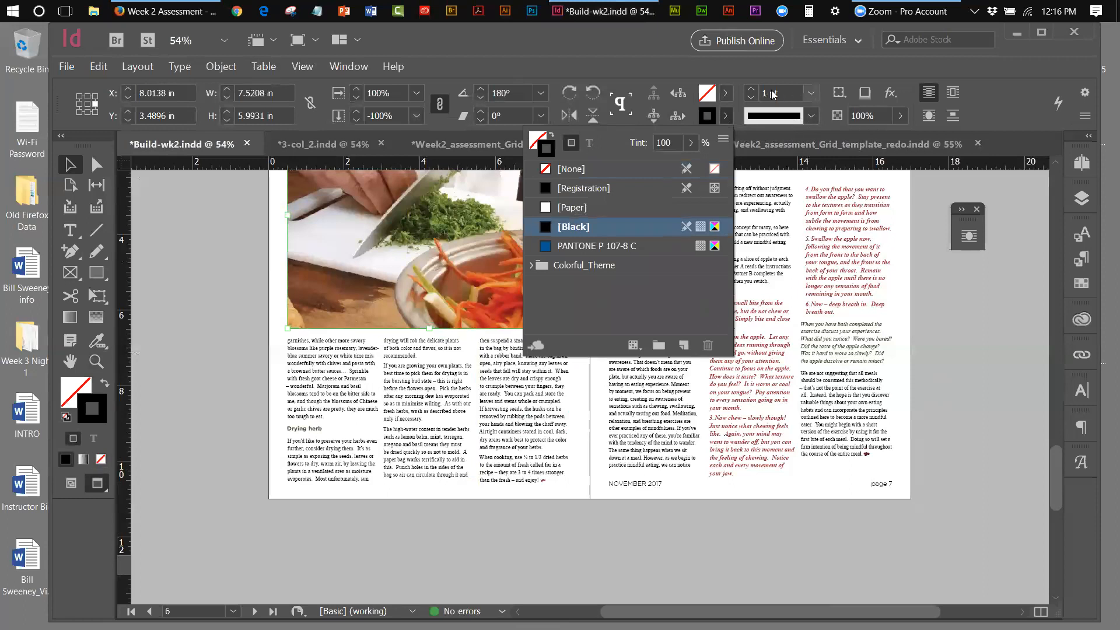
pyautogui.click(811, 92)
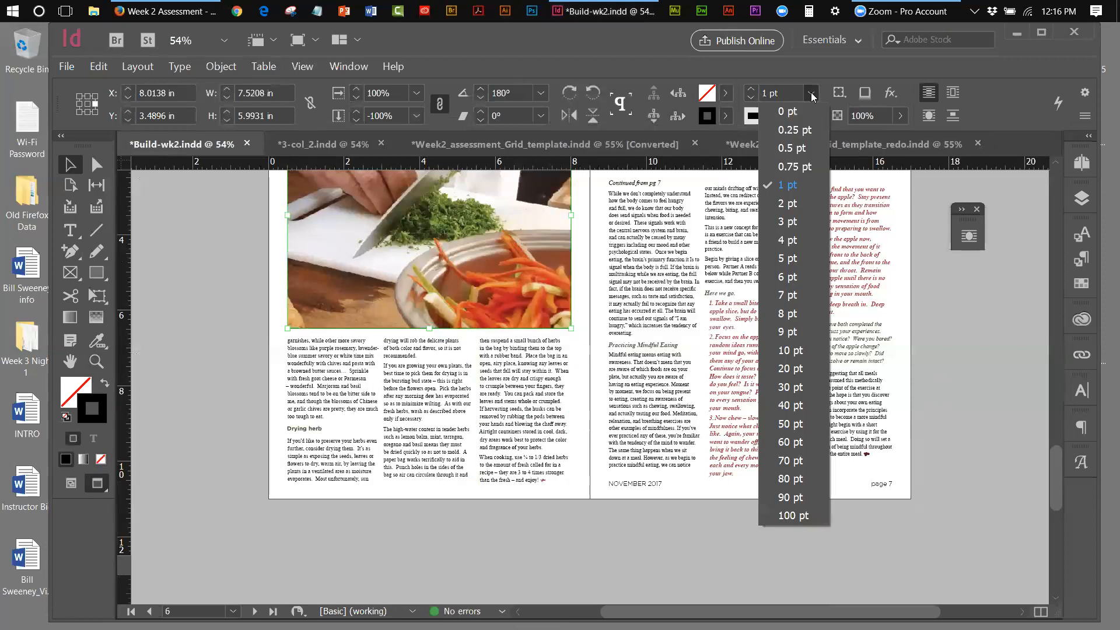
pyautogui.click(790, 147)
pyautogui.click(226, 260)
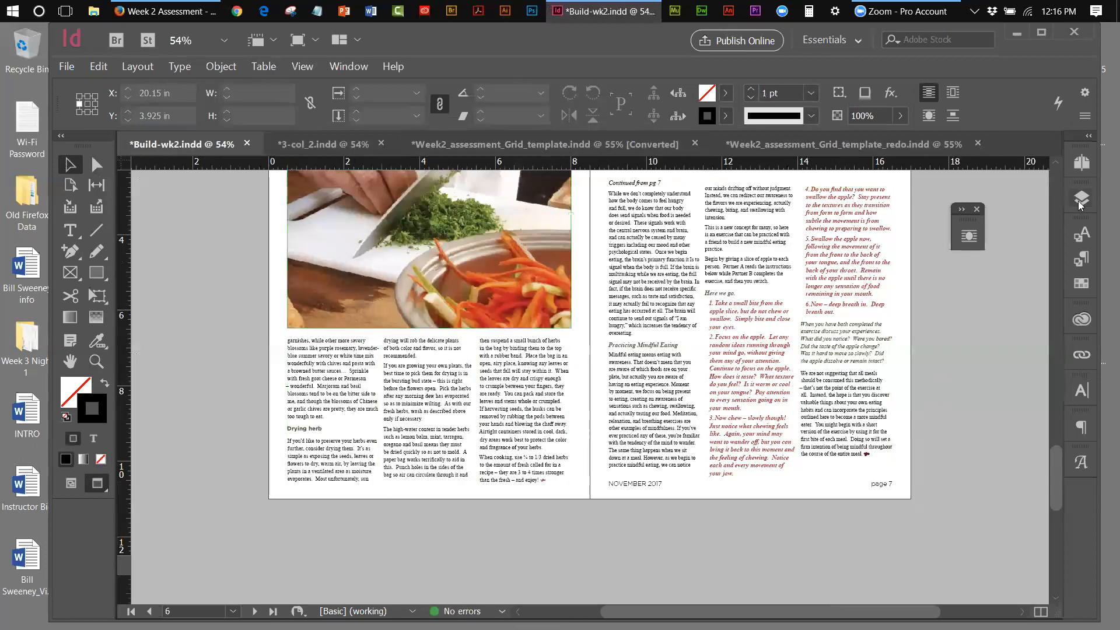
# Give page 5's steak photo a 0.5 pt [Black] stroke, then go to the pages 2-3 spread
pyautogui.click(1080, 168)
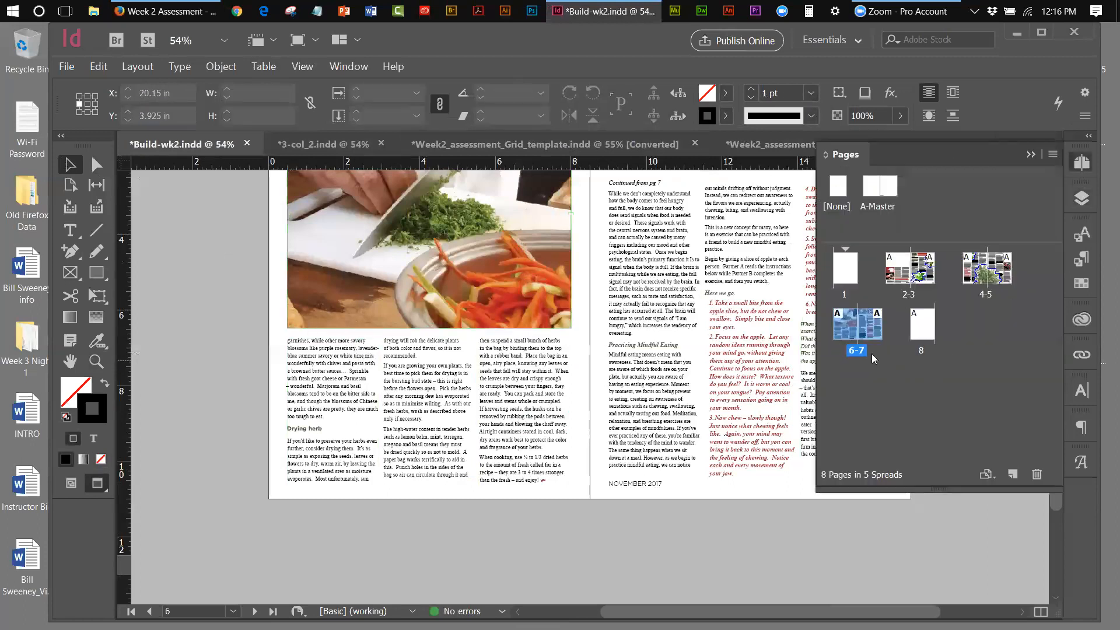
pyautogui.doubleClick(857, 351)
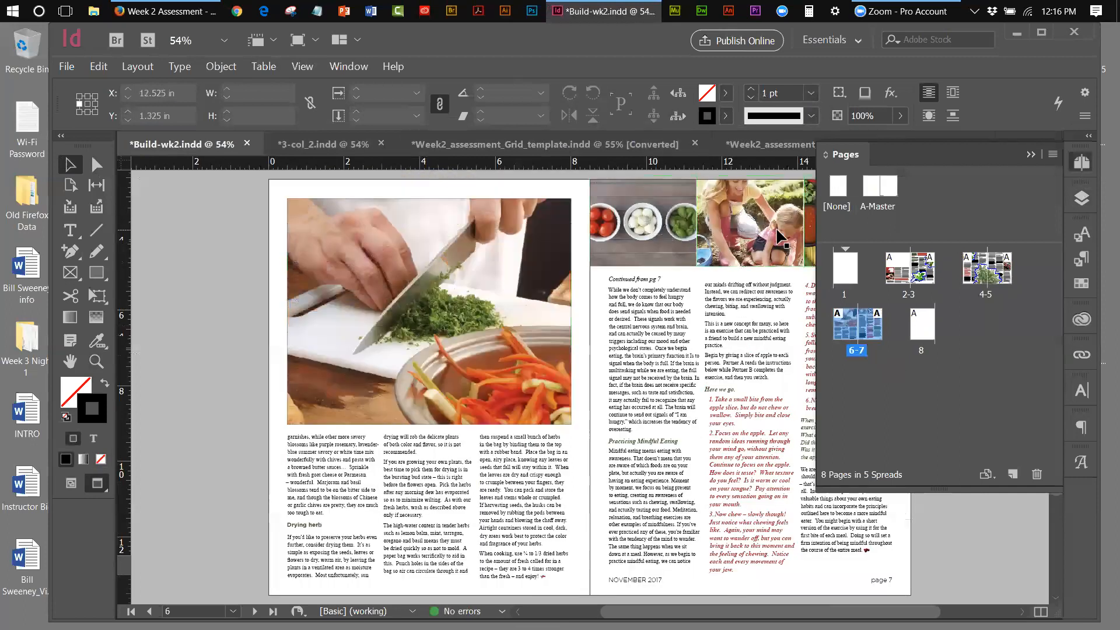
pyautogui.doubleClick(986, 299)
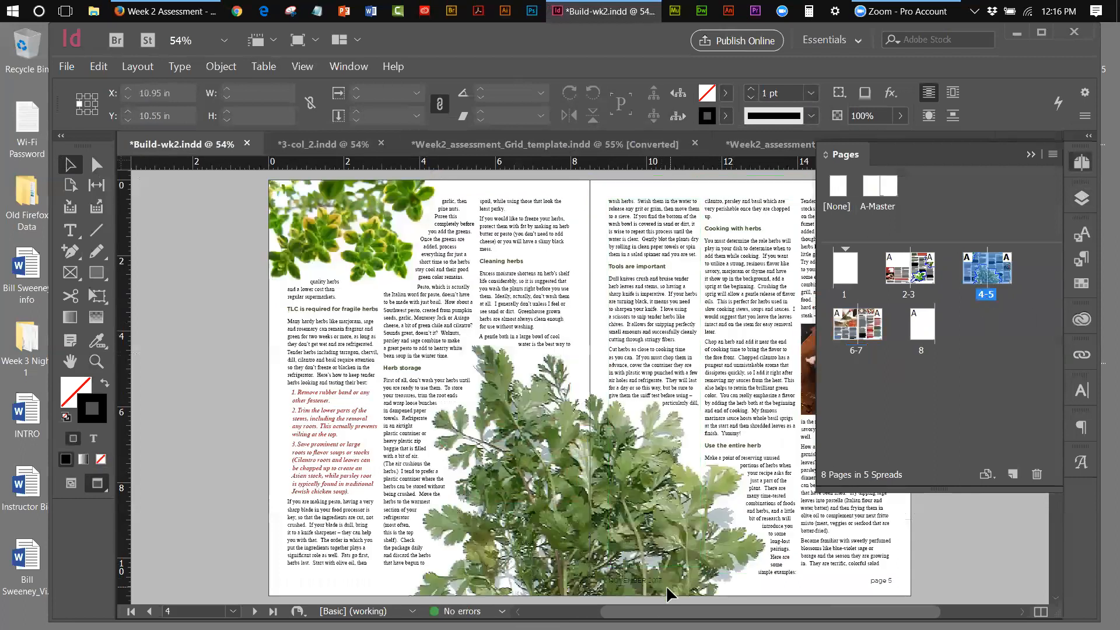
pyautogui.moveTo(662, 611); pyautogui.dragTo(736, 612)
pyautogui.click(674, 326)
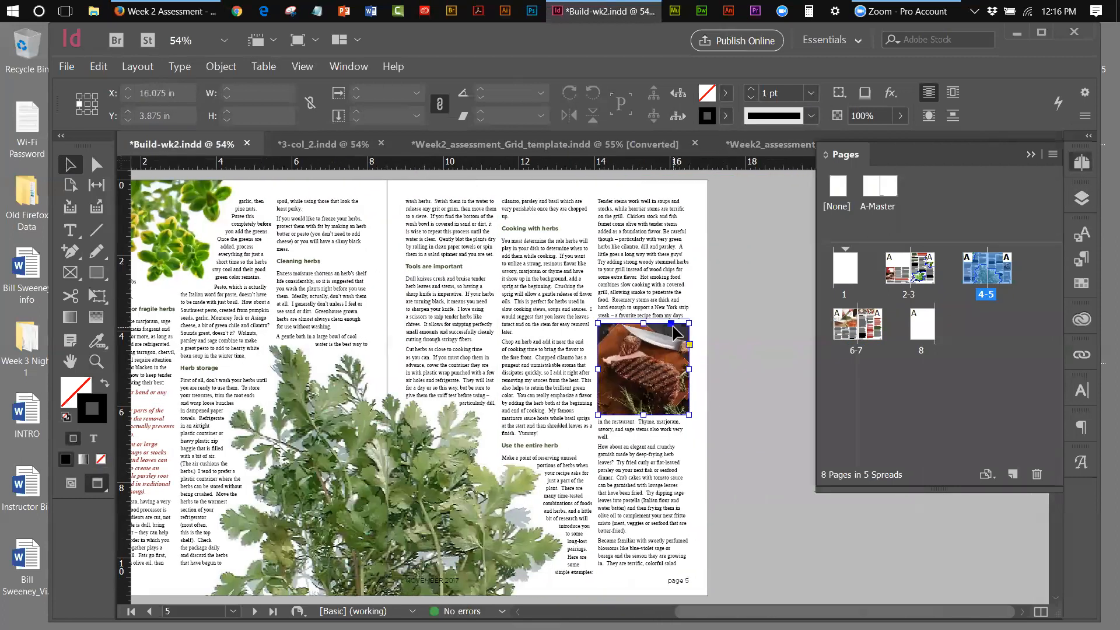
pyautogui.click(725, 116)
pyautogui.click(577, 226)
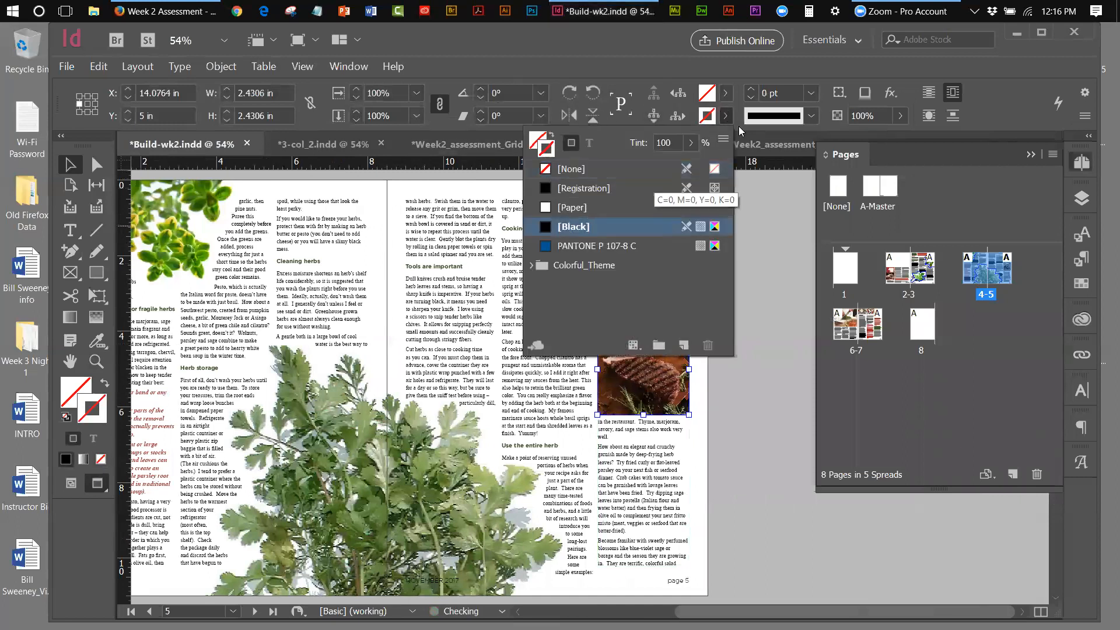
pyautogui.click(810, 93)
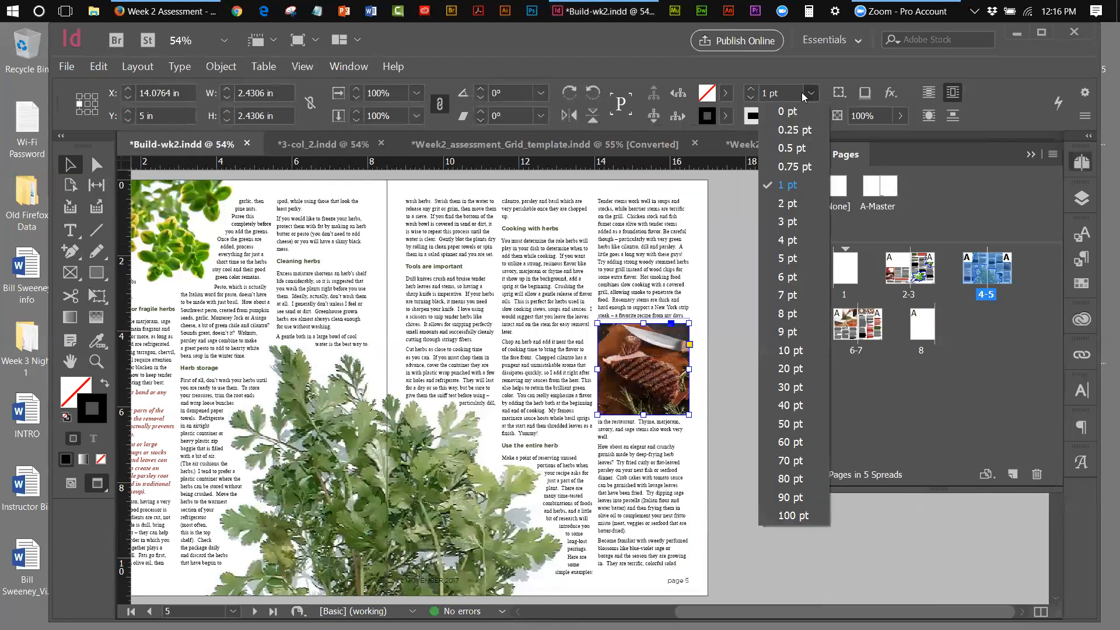
pyautogui.click(783, 155)
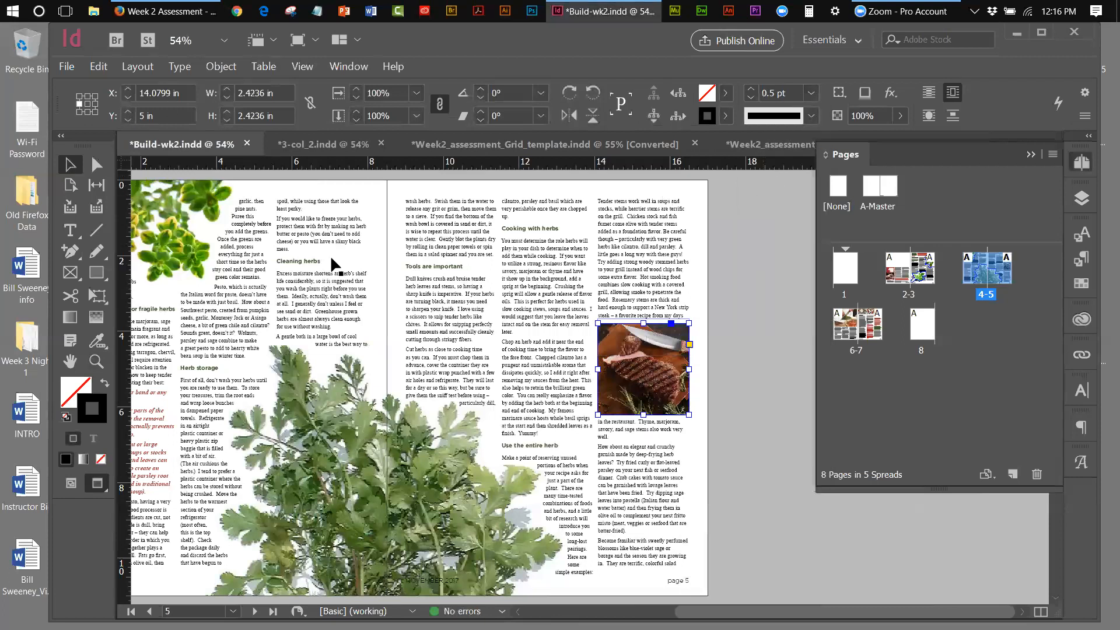
pyautogui.doubleClick(907, 289)
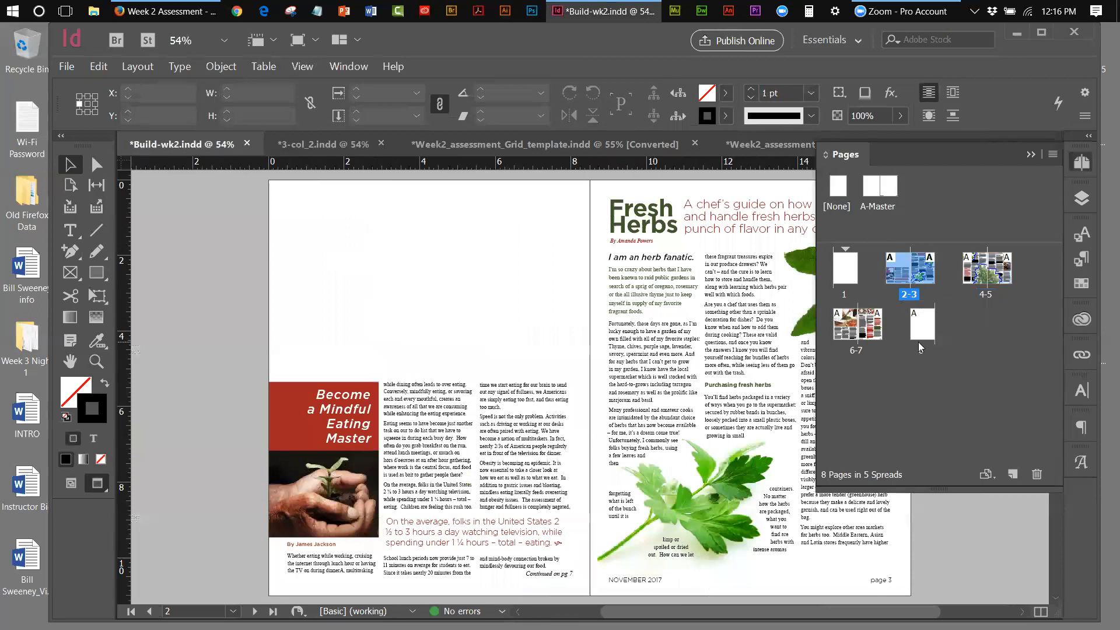
# Collapse the Pages panel and open Character Styles, showing [None] and Edi-Head
pyautogui.click(68, 166)
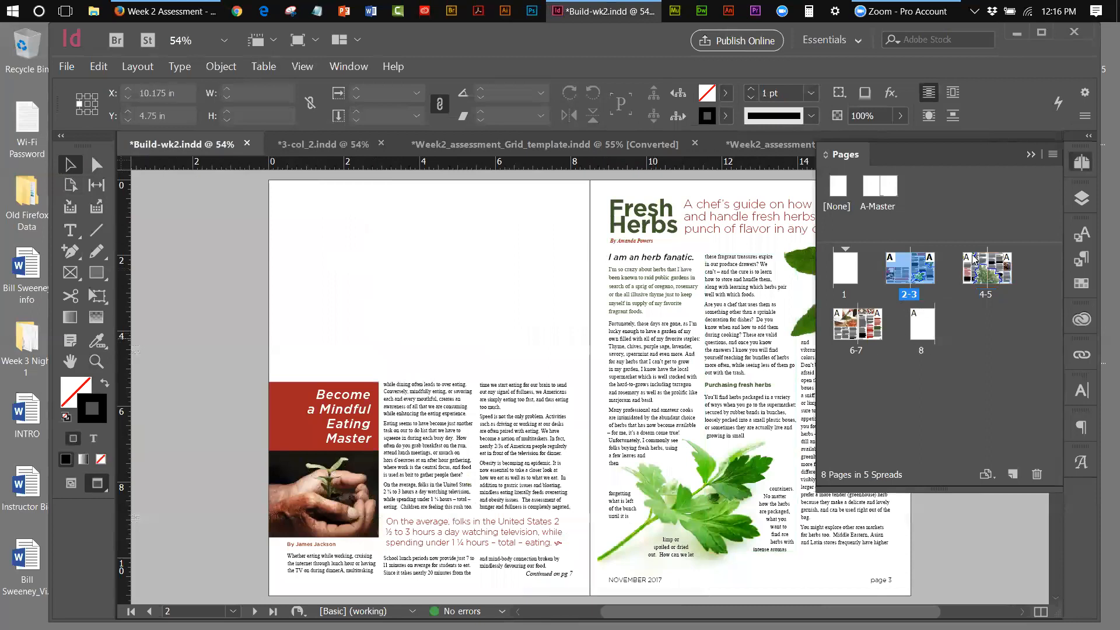
pyautogui.click(1032, 158)
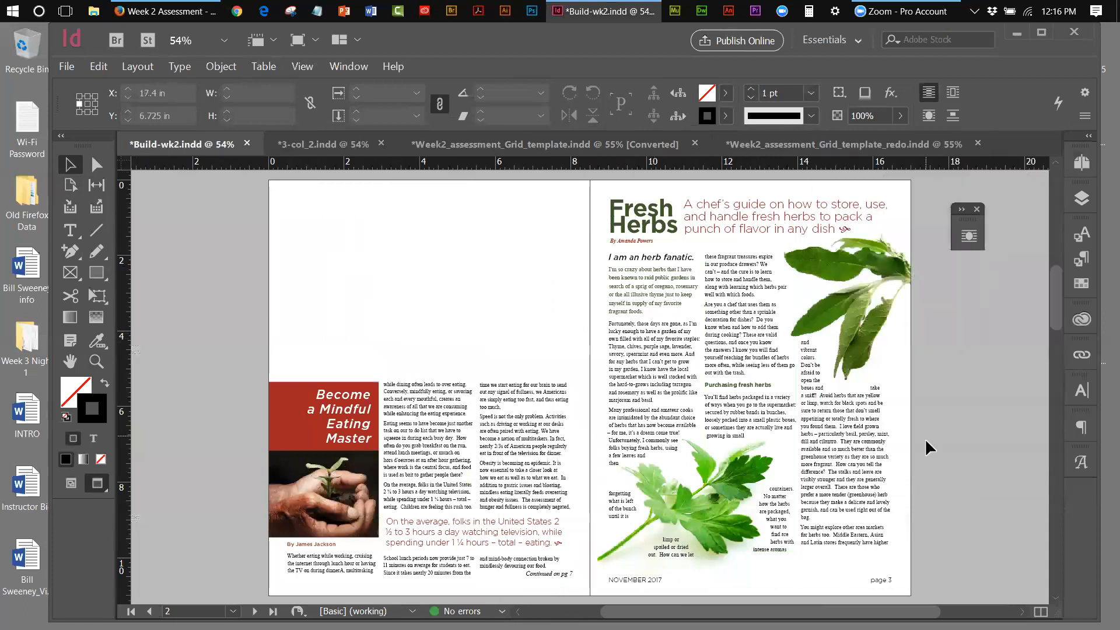
pyautogui.hscroll(2, 591, 387)
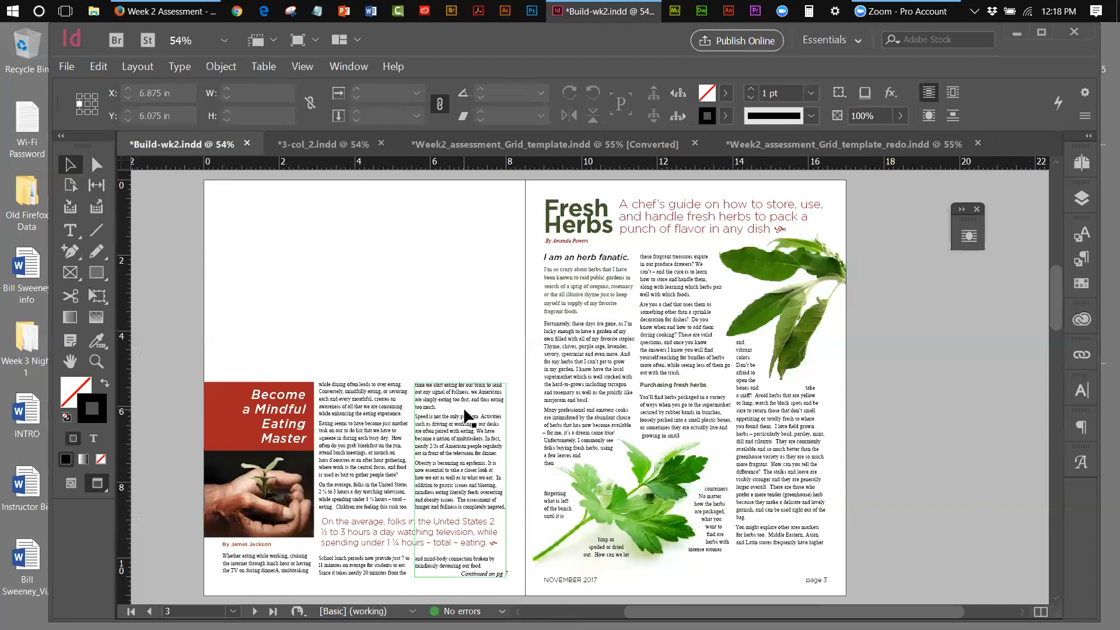
pyautogui.click(1077, 267)
pyautogui.click(1084, 241)
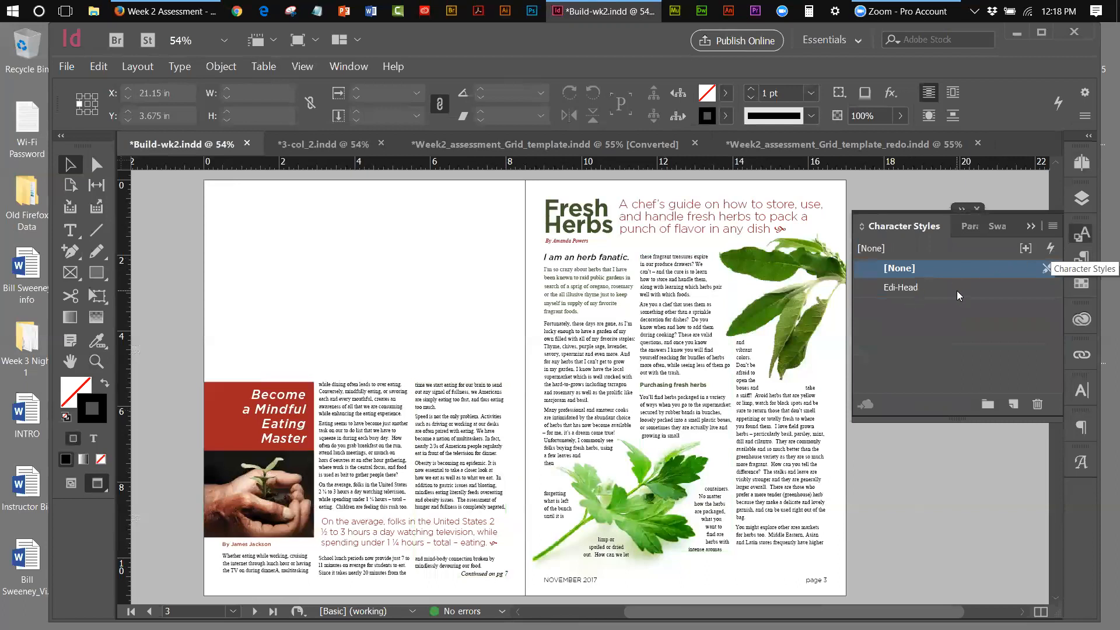
# Close the Character Styles flyout and show the Paragraph Styles panel with main-body, pull-quote and by-line
pyautogui.click(1031, 226)
pyautogui.click(1089, 258)
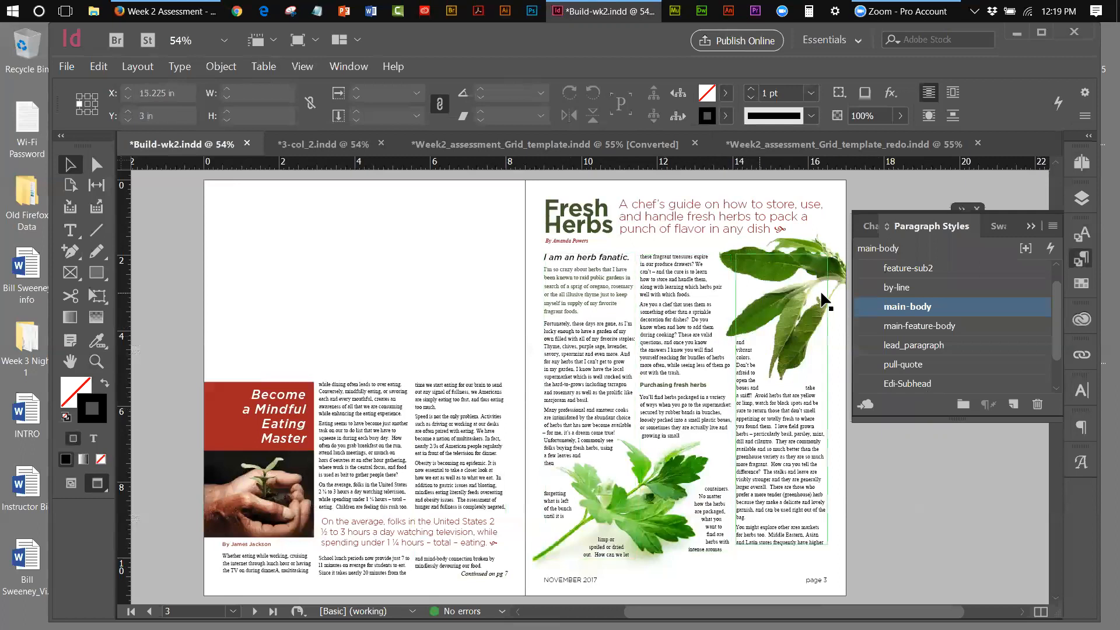
pyautogui.doubleClick(950, 306)
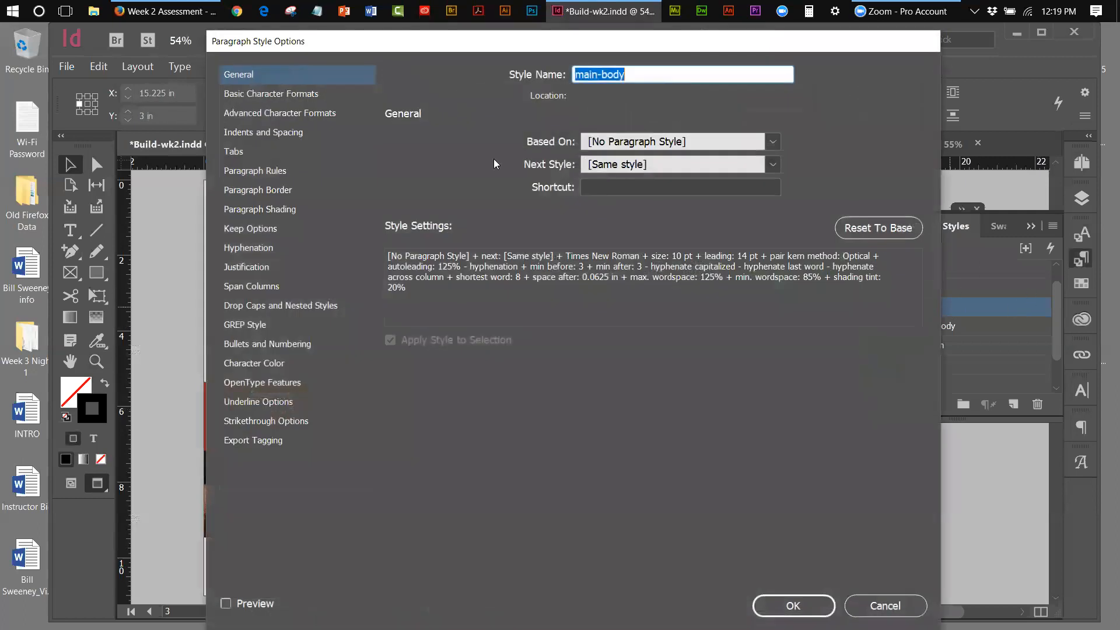
pyautogui.click(236, 94)
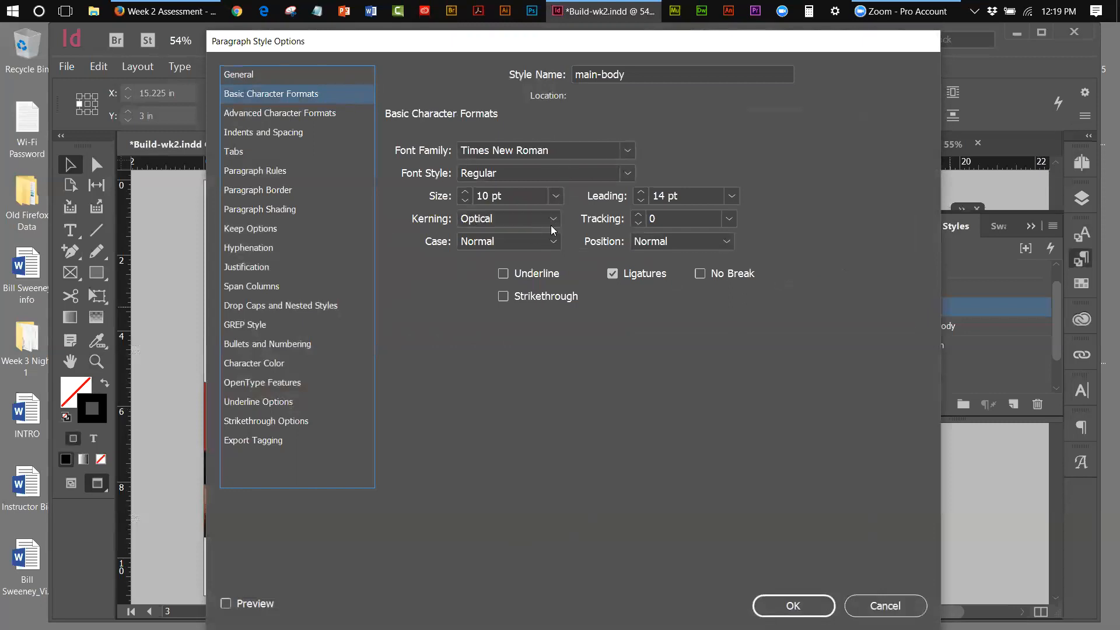
pyautogui.click(297, 114)
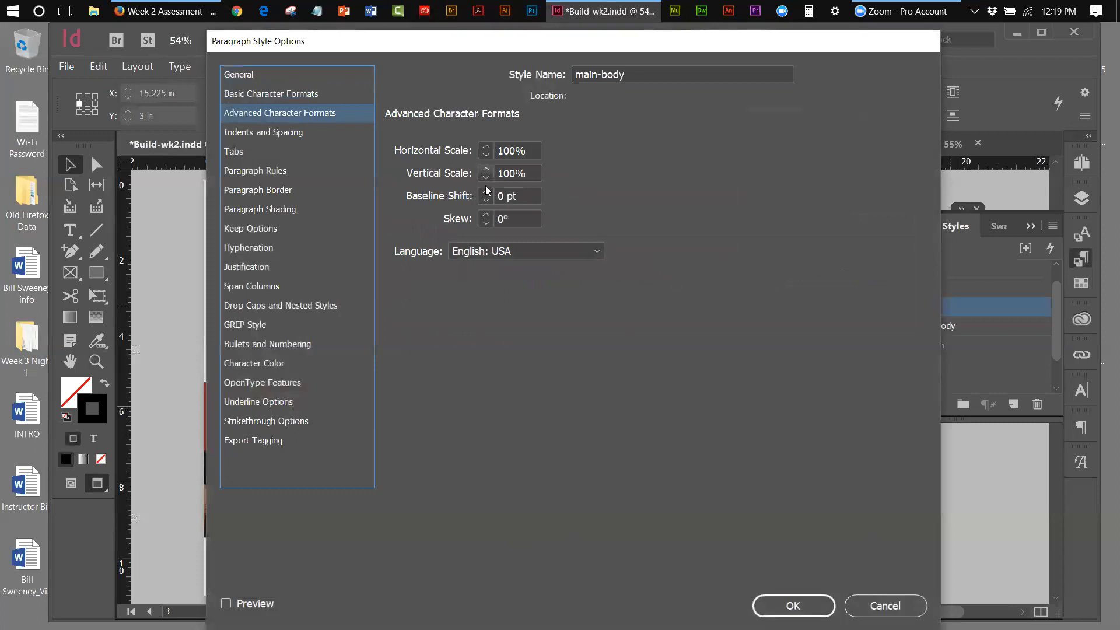
pyautogui.click(273, 136)
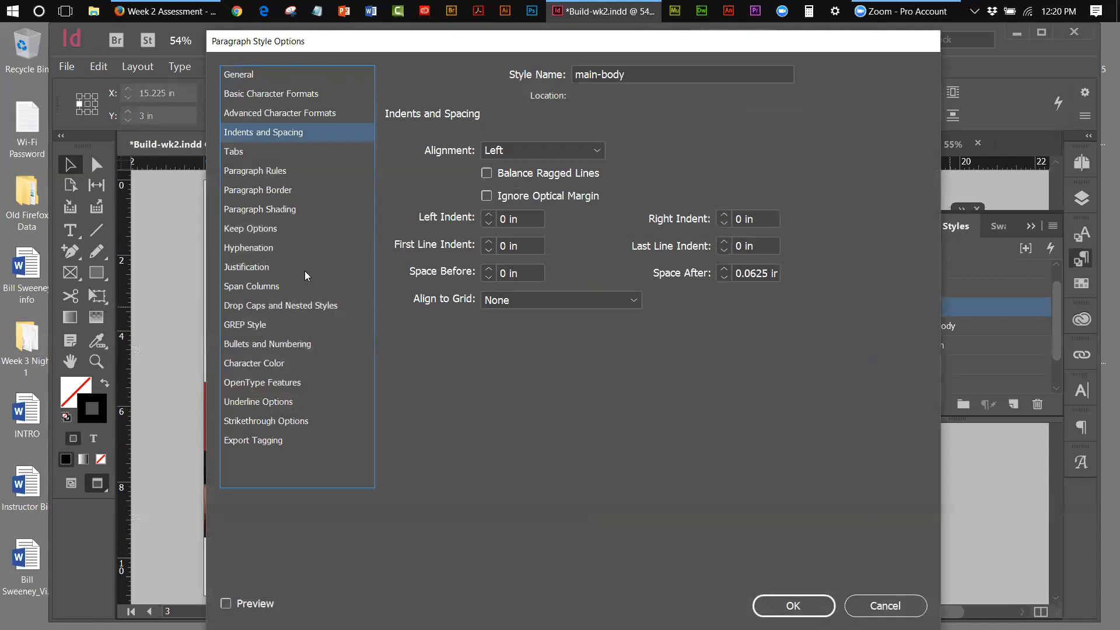
pyautogui.click(878, 605)
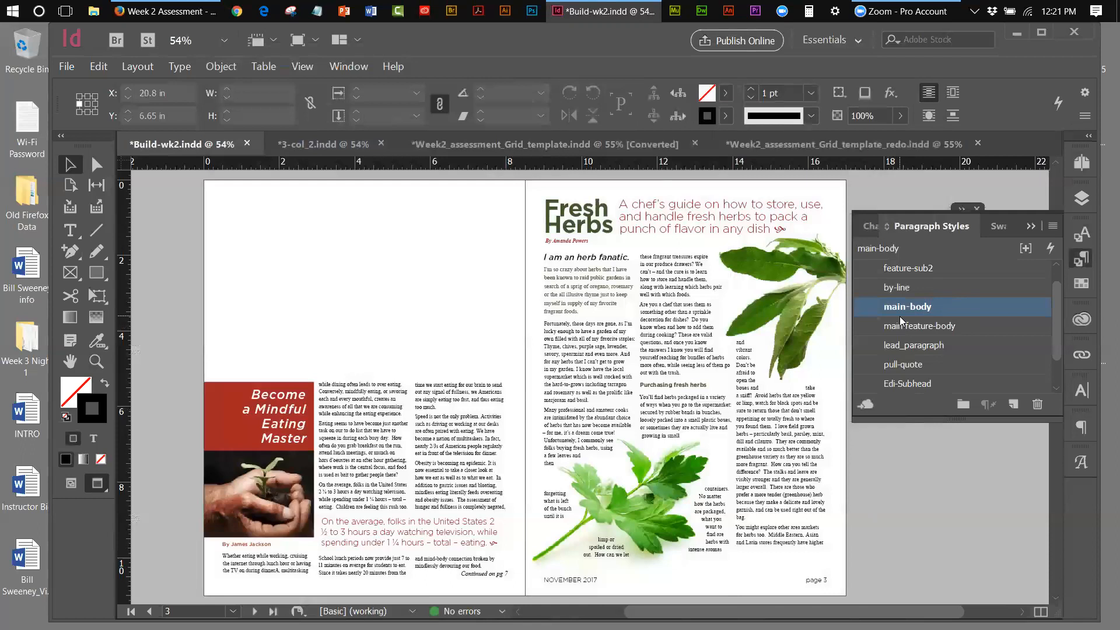
pyautogui.doubleClick(364, 428)
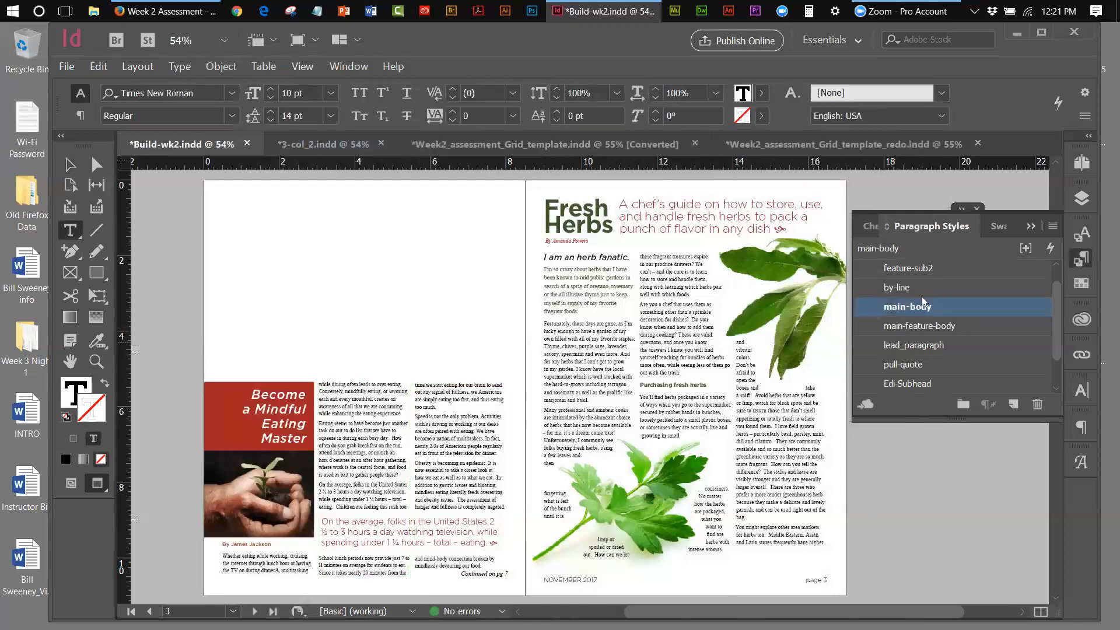
pyautogui.click(359, 421)
pyautogui.click(687, 382)
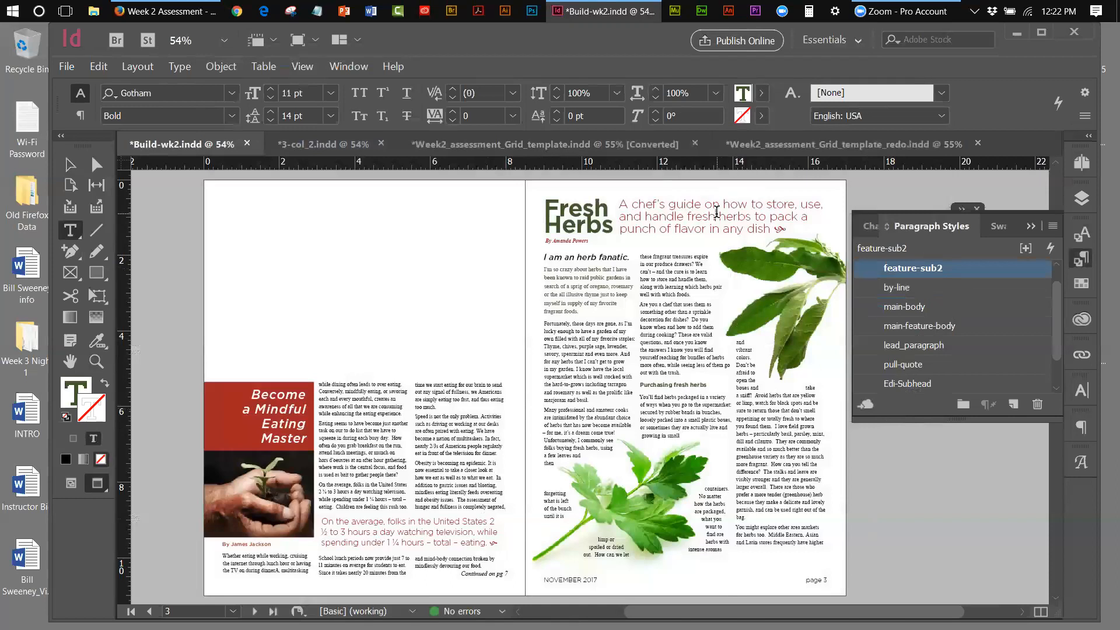
pyautogui.click(718, 209)
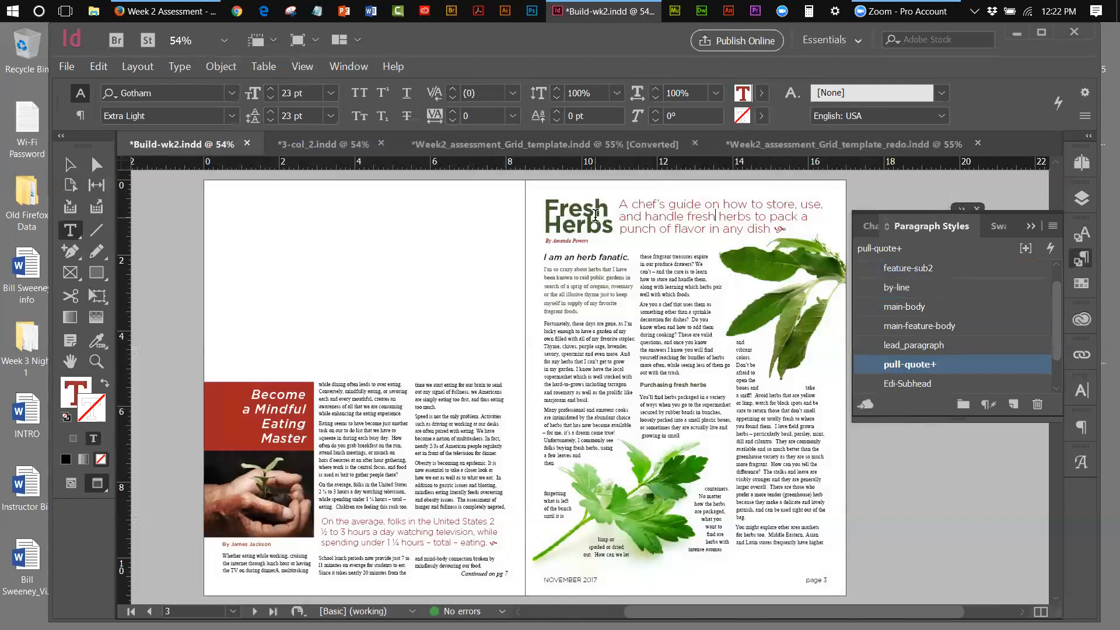
pyautogui.click(583, 220)
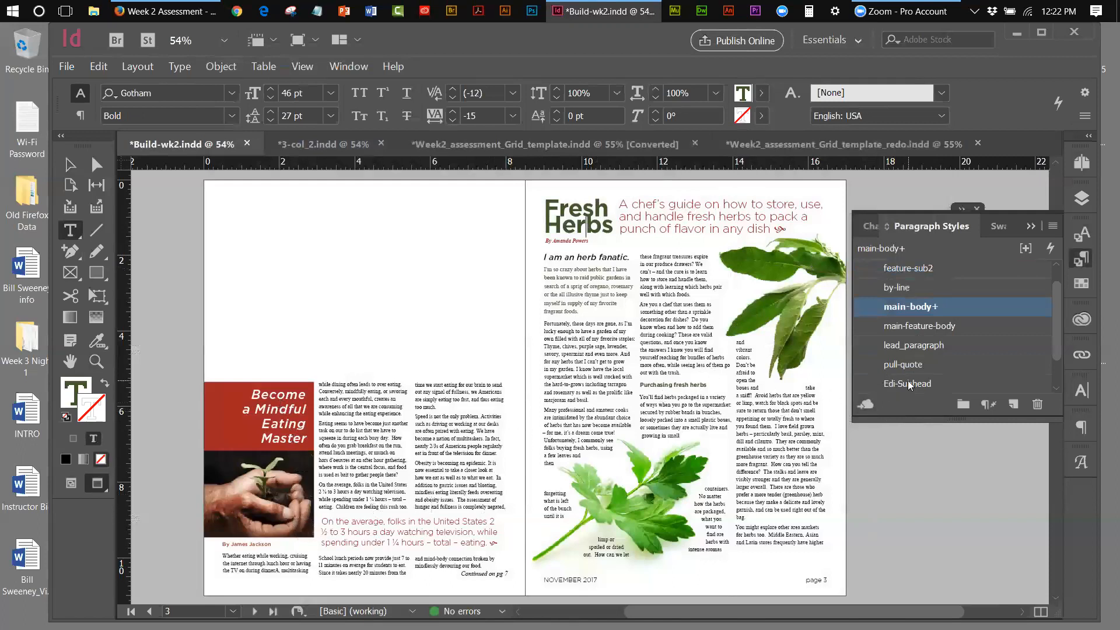
# Open the Edi-Subhead paragraph style options, then cancel without changing anything
pyautogui.doubleClick(936, 386)
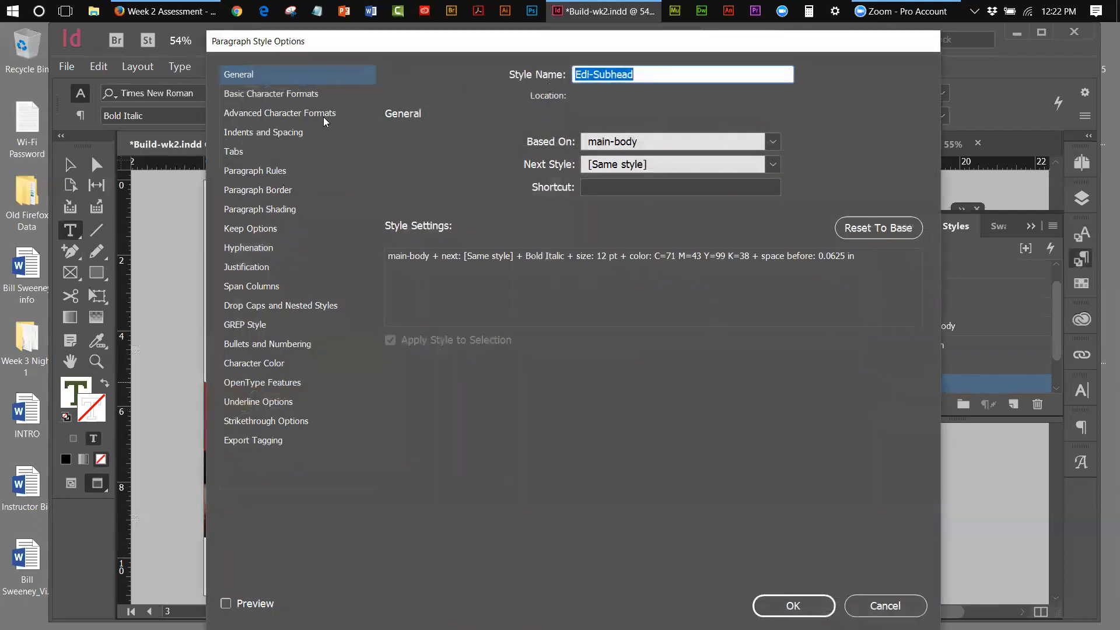
pyautogui.click(875, 605)
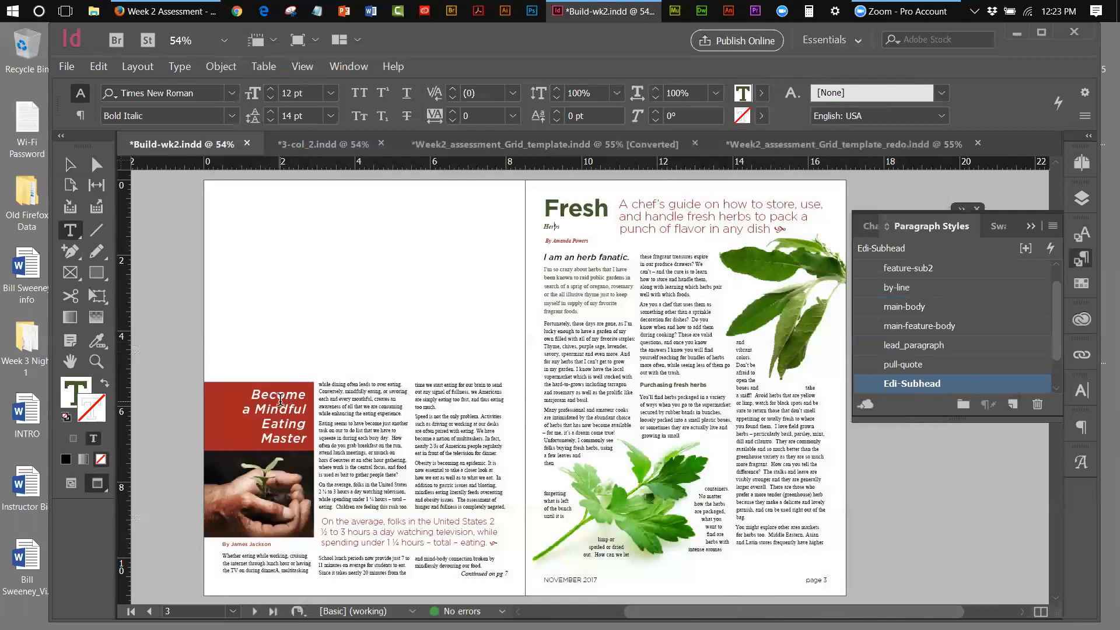
pyautogui.click(280, 399)
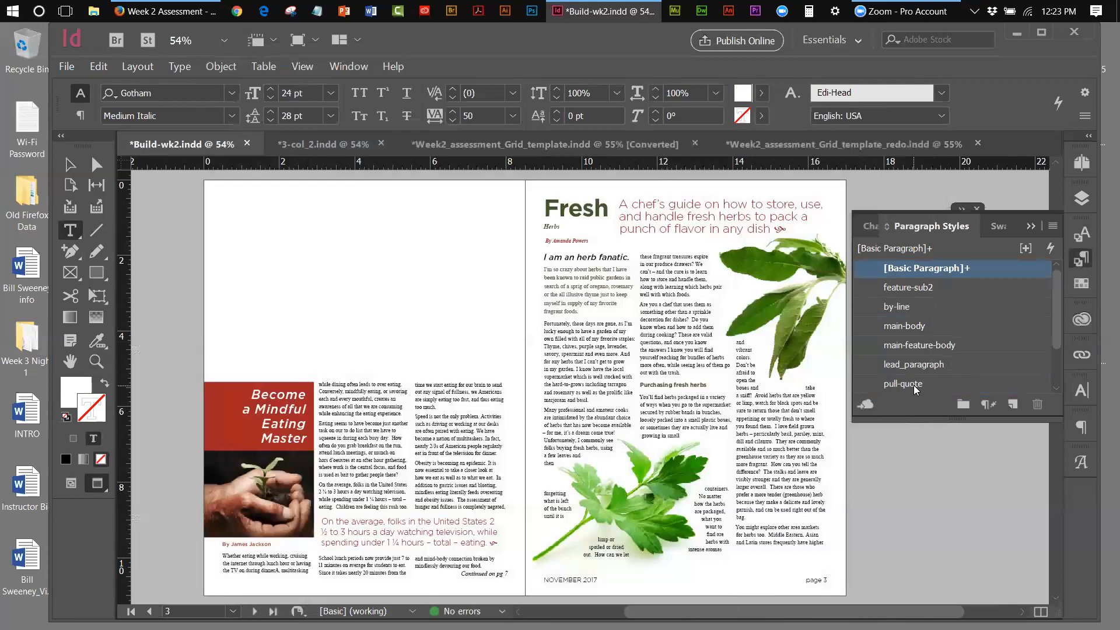
pyautogui.scroll(-3, 1058, 346)
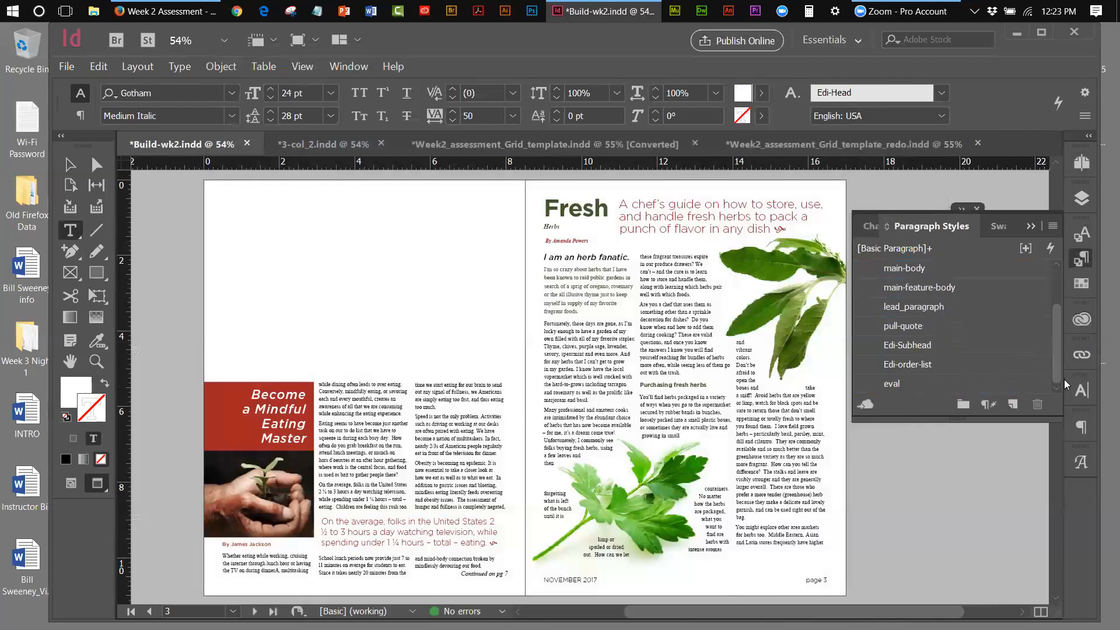
pyautogui.doubleClick(908, 347)
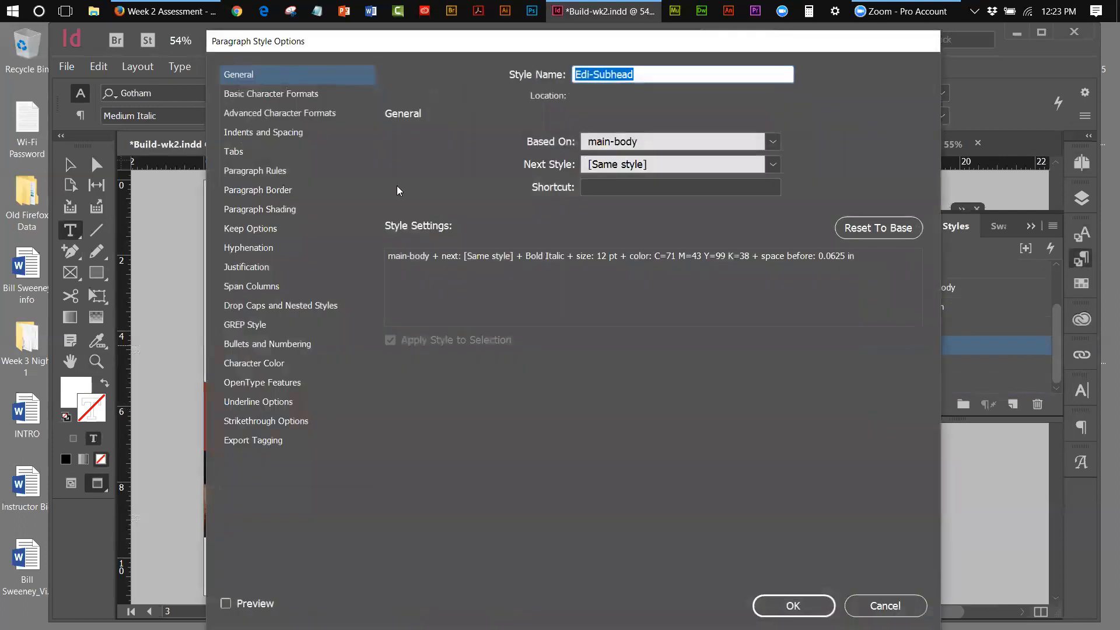
pyautogui.click(298, 94)
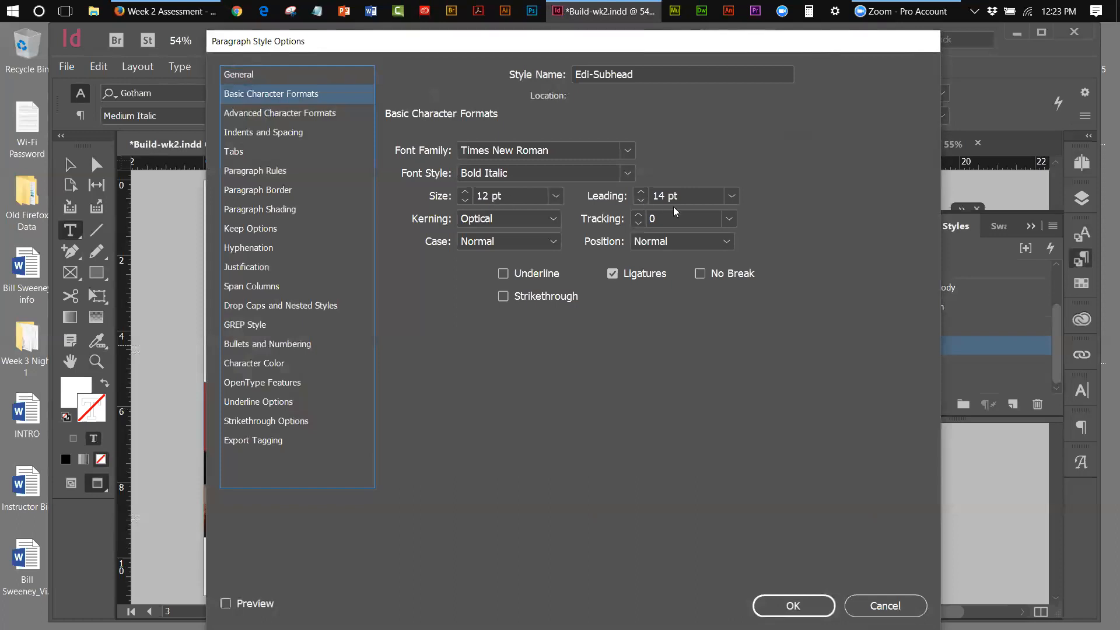
pyautogui.click(884, 605)
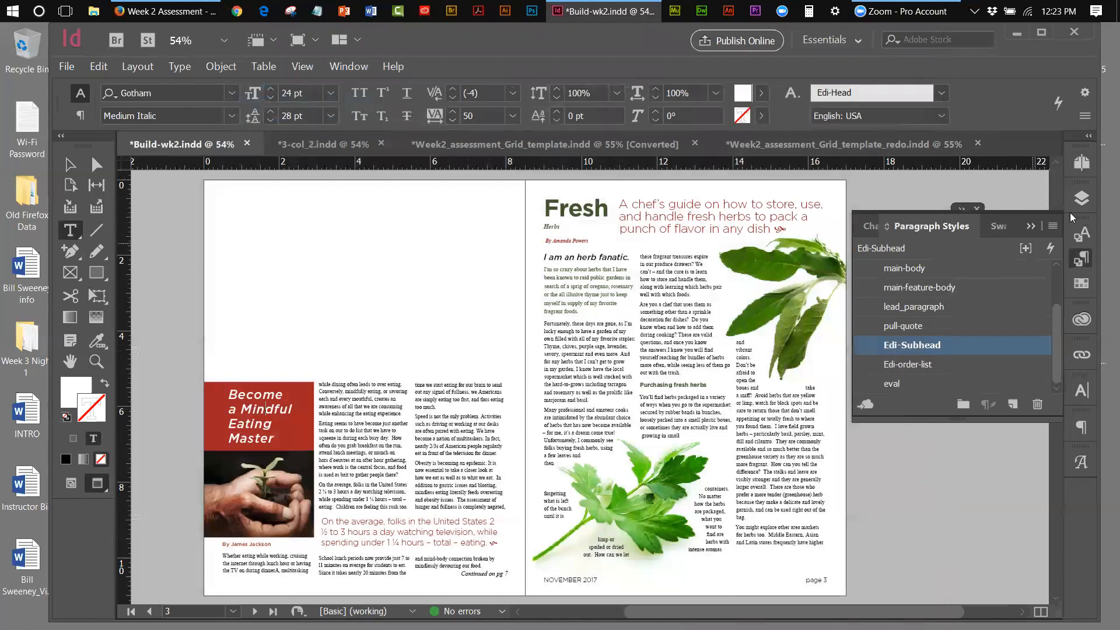
# Use the Pages panel to jump to spread 6-7, then to the pages 4–5 herb spread
pyautogui.click(1080, 166)
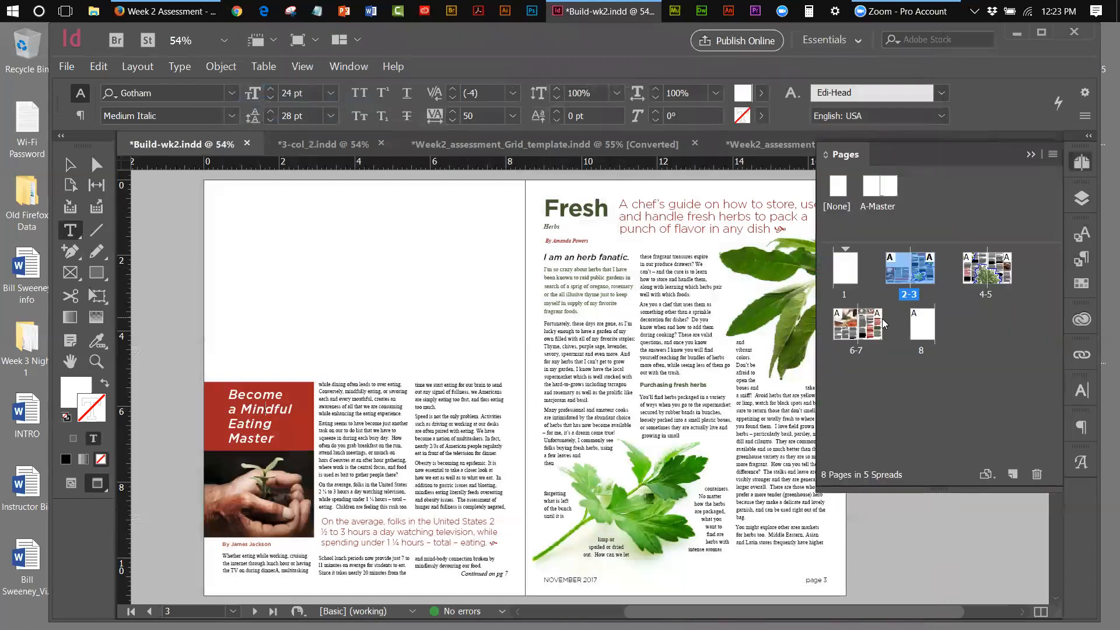
pyautogui.doubleClick(875, 324)
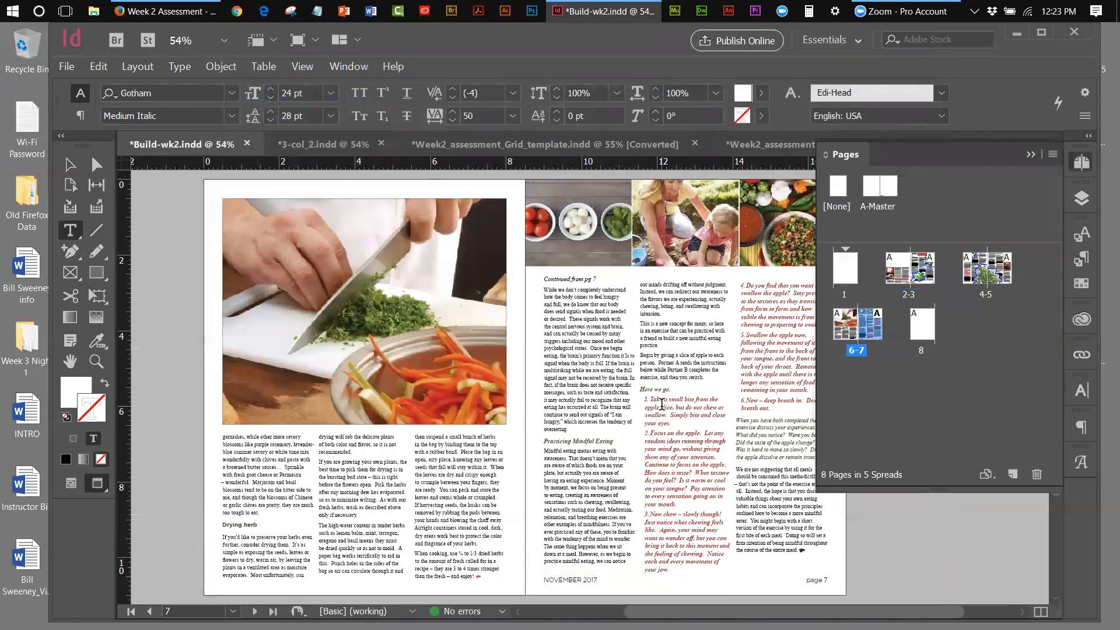
pyautogui.doubleClick(989, 295)
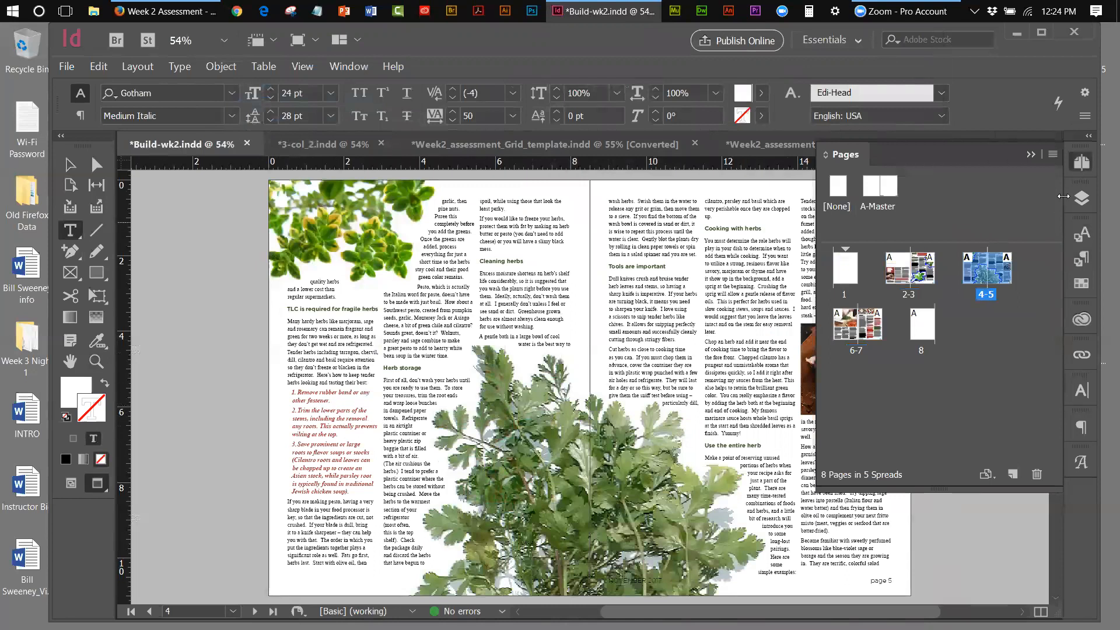
pyautogui.click(1031, 154)
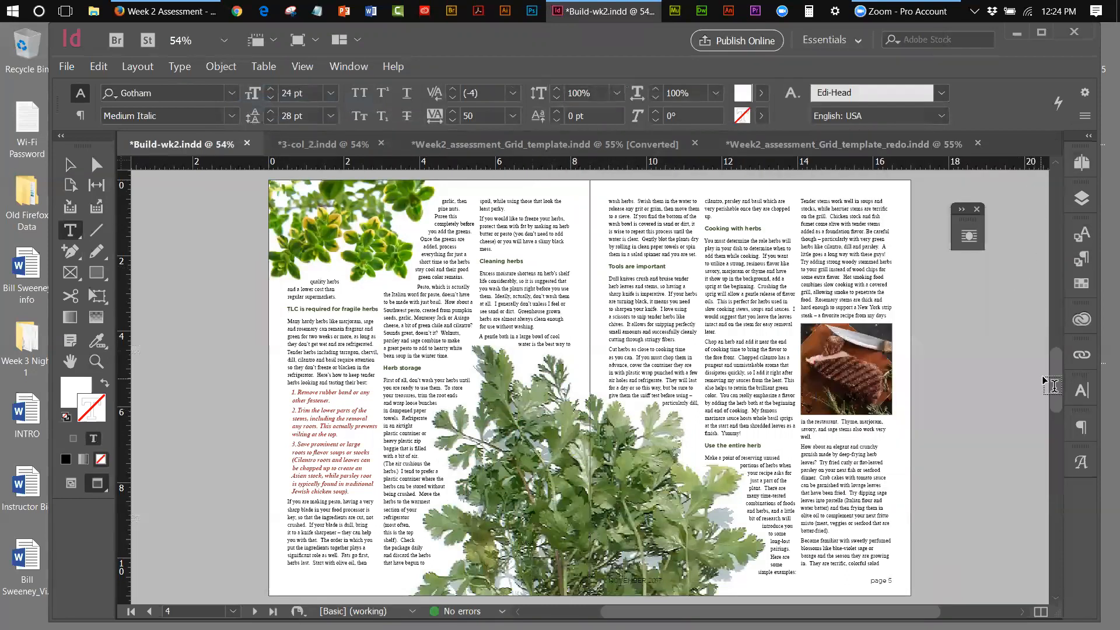
pyautogui.scroll(-3, 1055, 375)
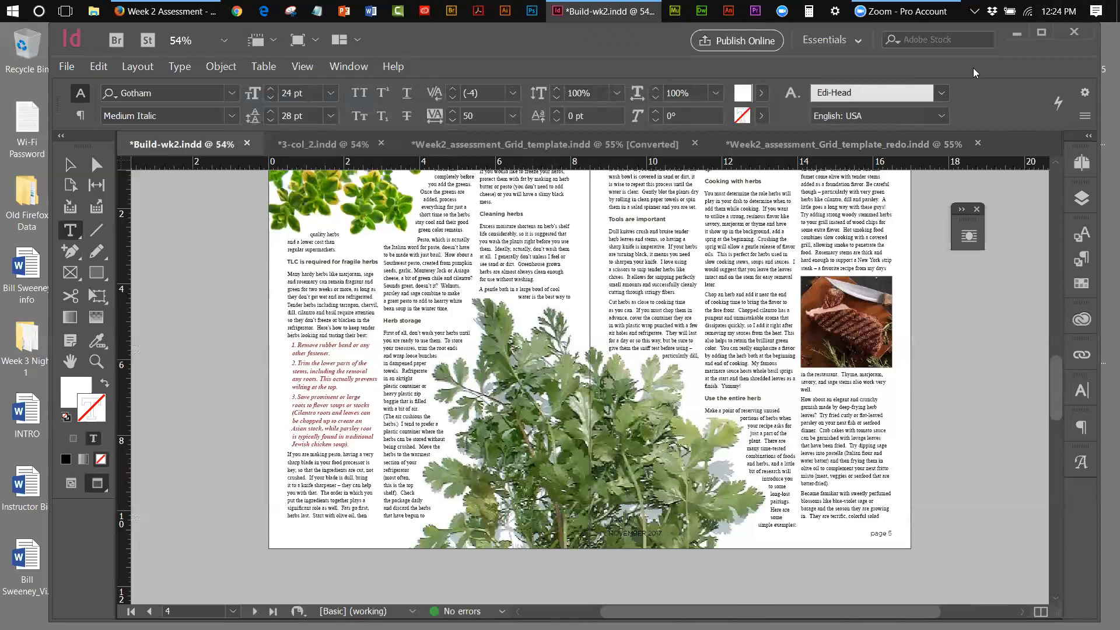
pyautogui.moveTo(973, 73); pyautogui.dragTo(964, 81)
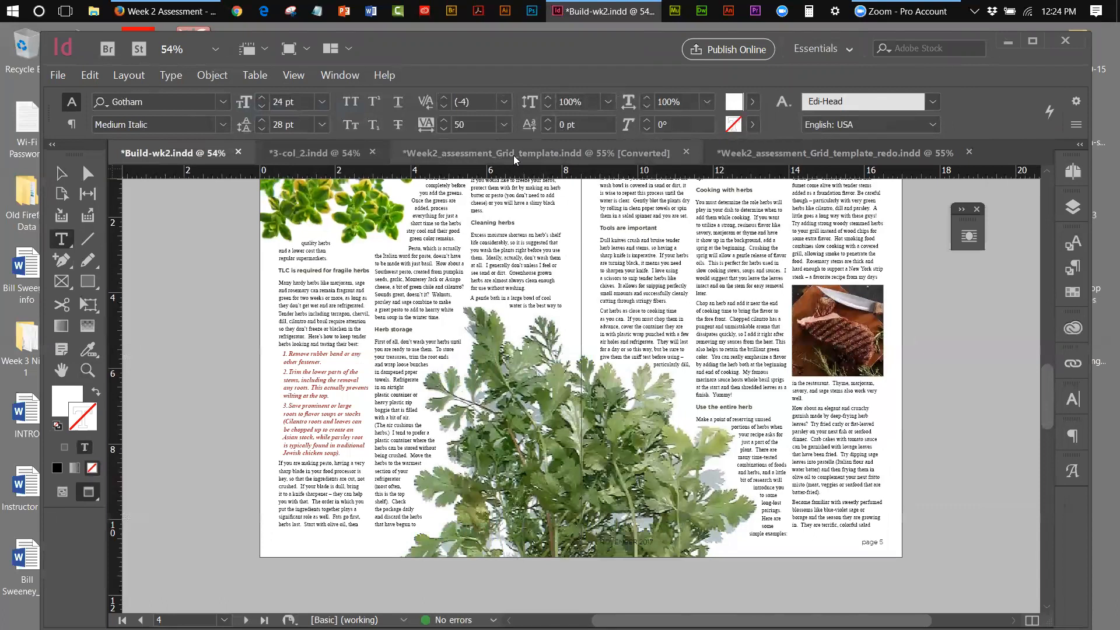
# Export the document as an Adobe PDF (Print) named 'Week 2' on the Desktop
pyautogui.click(58, 76)
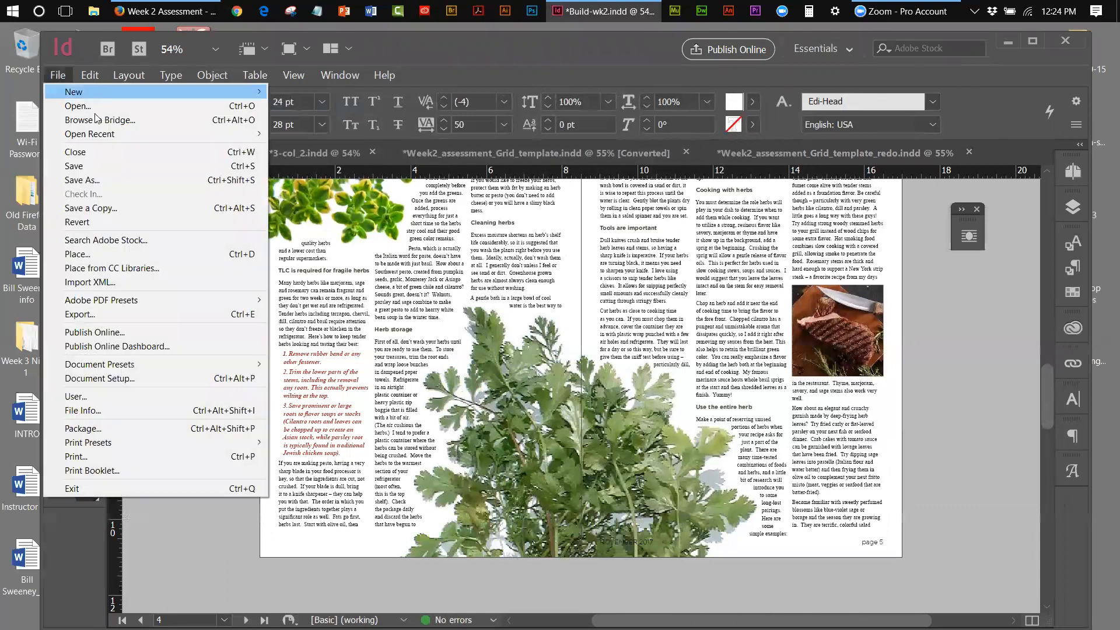
pyautogui.click(81, 314)
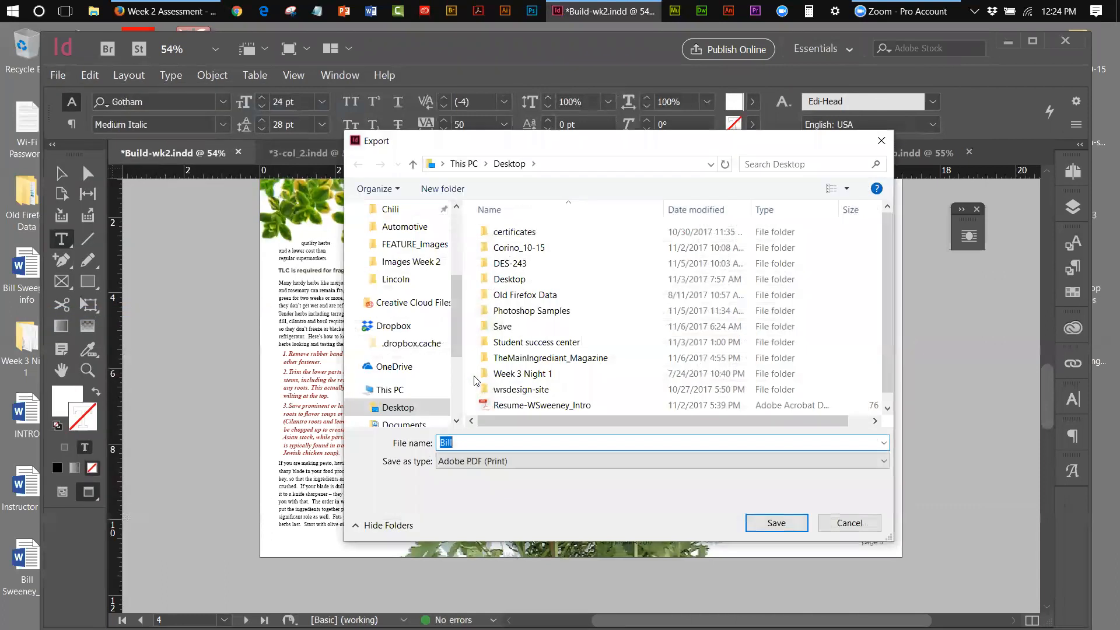
pyautogui.moveTo(457, 327); pyautogui.dragTo(457, 265)
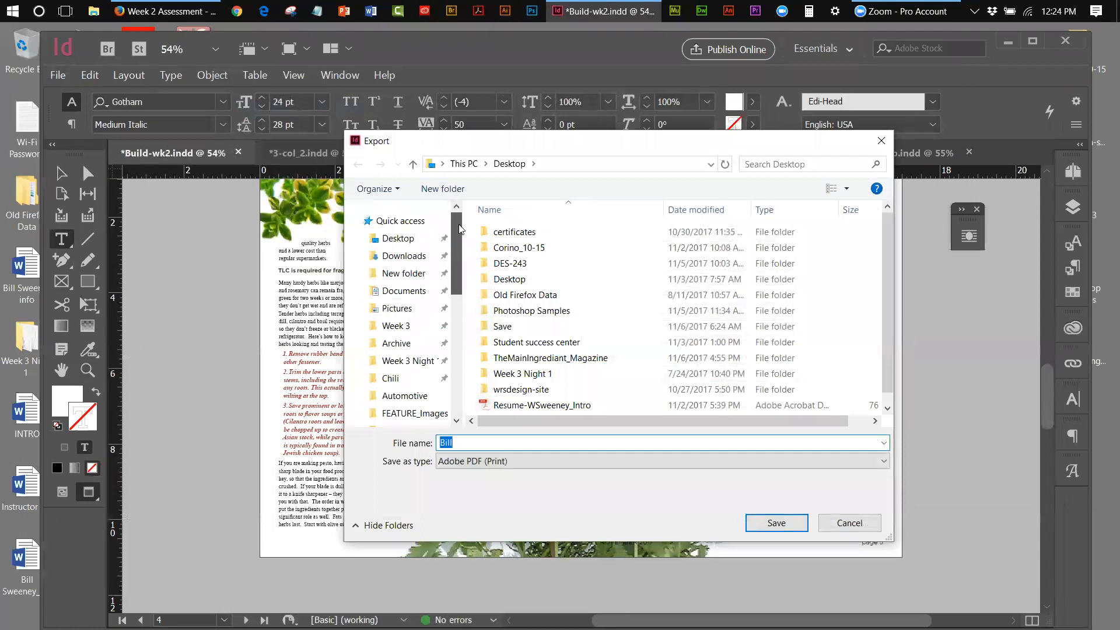
pyautogui.click(403, 238)
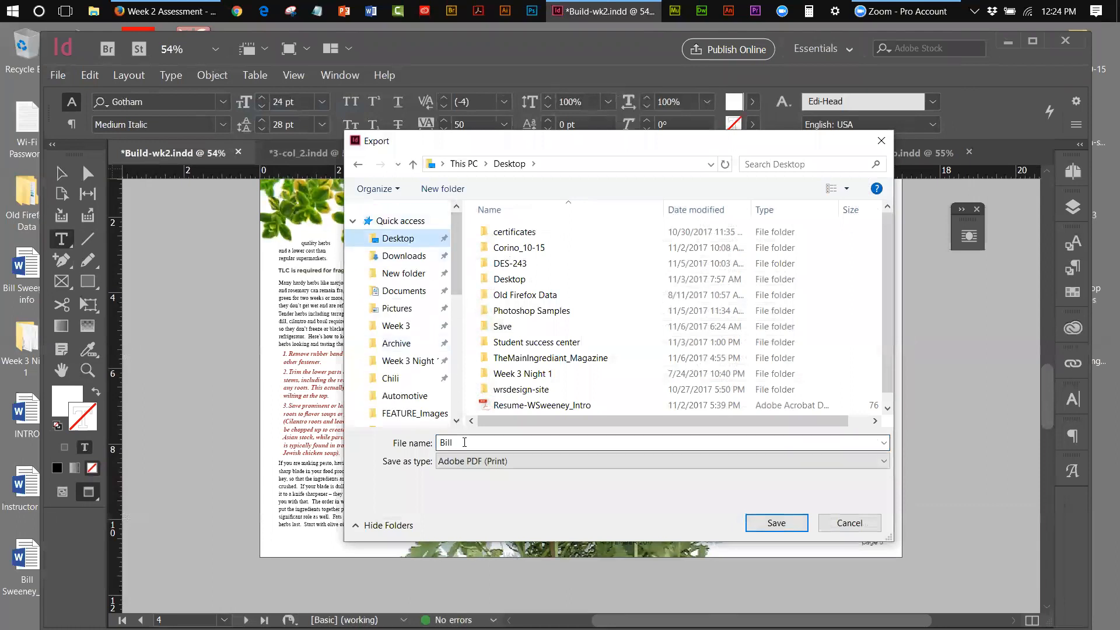
pyautogui.write('Week ')
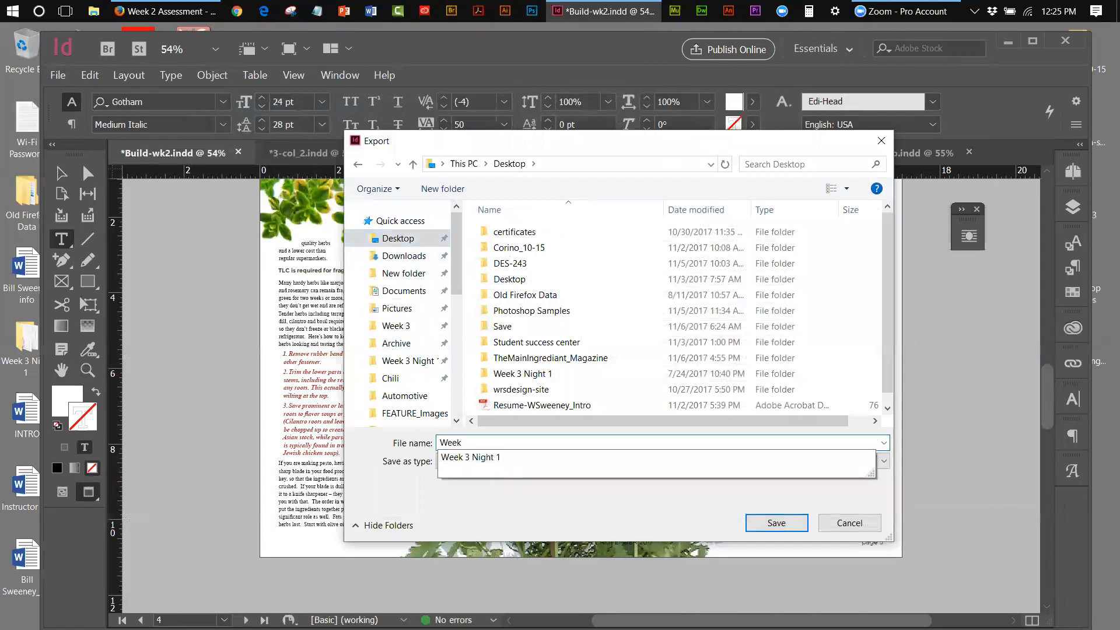
pyautogui.write('2')
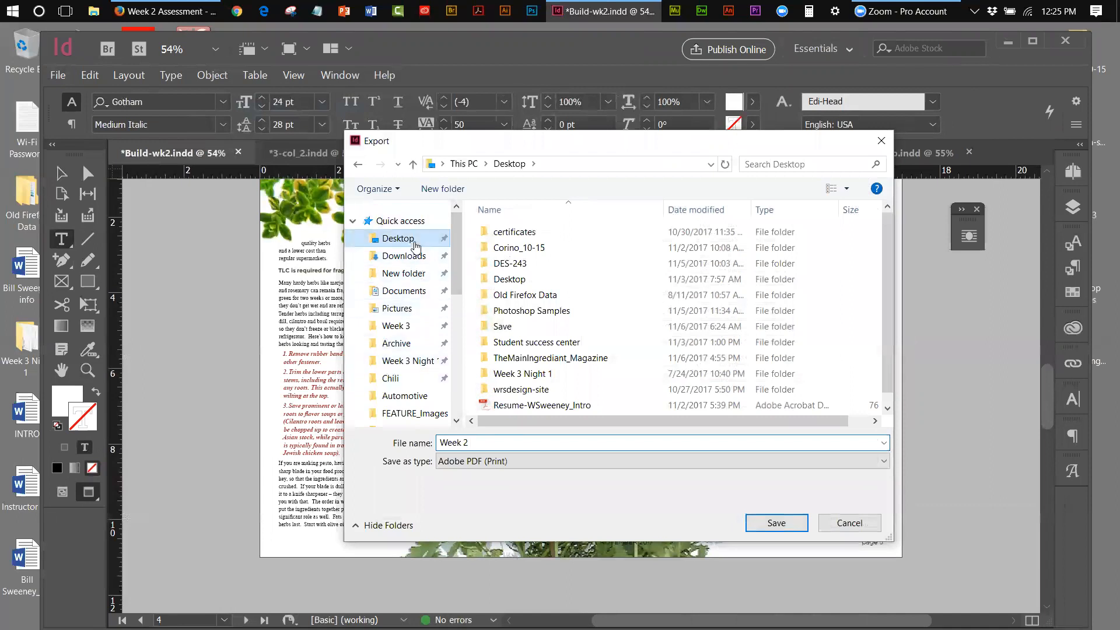
pyautogui.click(782, 527)
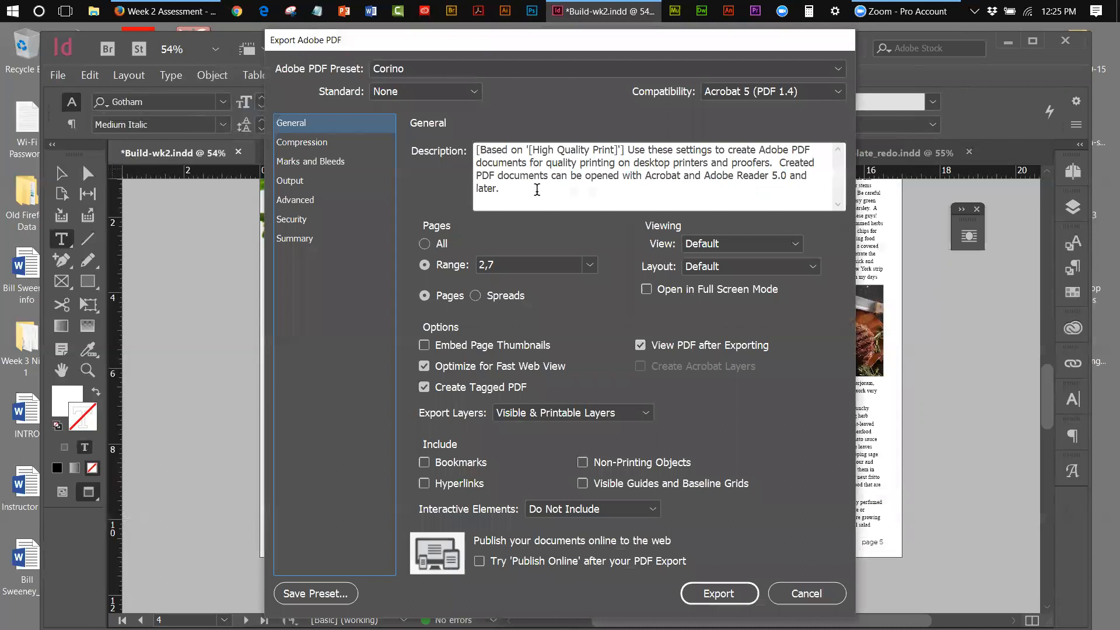
# Set the PDF page range to 3-6 as spreads and export Week 2
pyautogui.click(492, 263)
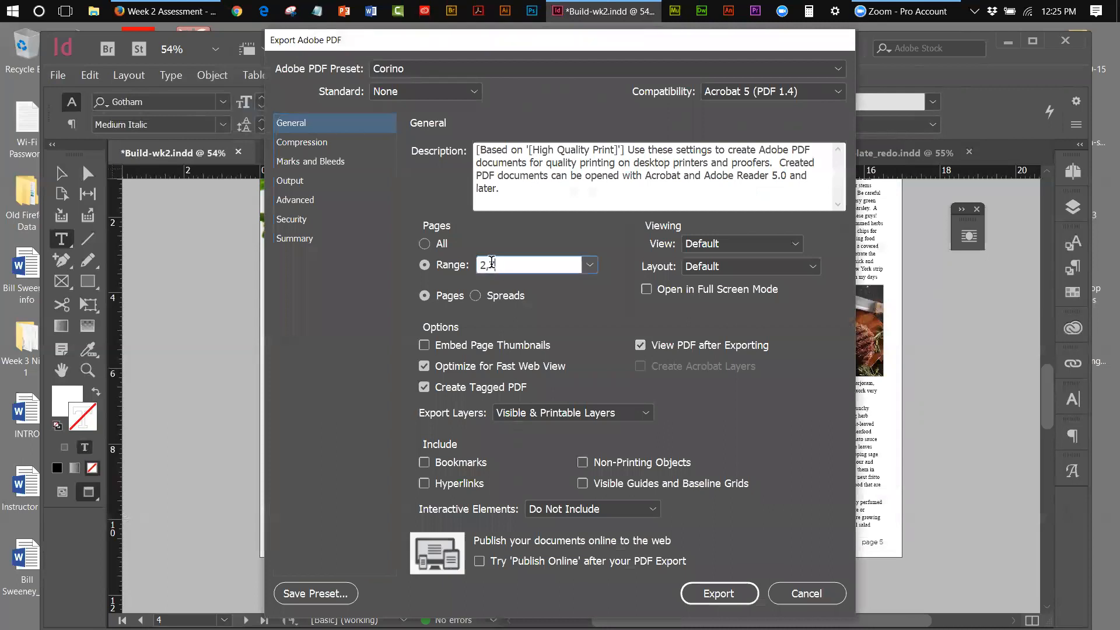
pyautogui.moveTo(485, 265); pyautogui.dragTo(475, 266)
pyautogui.write('3')
pyautogui.moveTo(496, 265); pyautogui.dragTo(488, 266)
pyautogui.write('4,5,6')
pyautogui.click(476, 296)
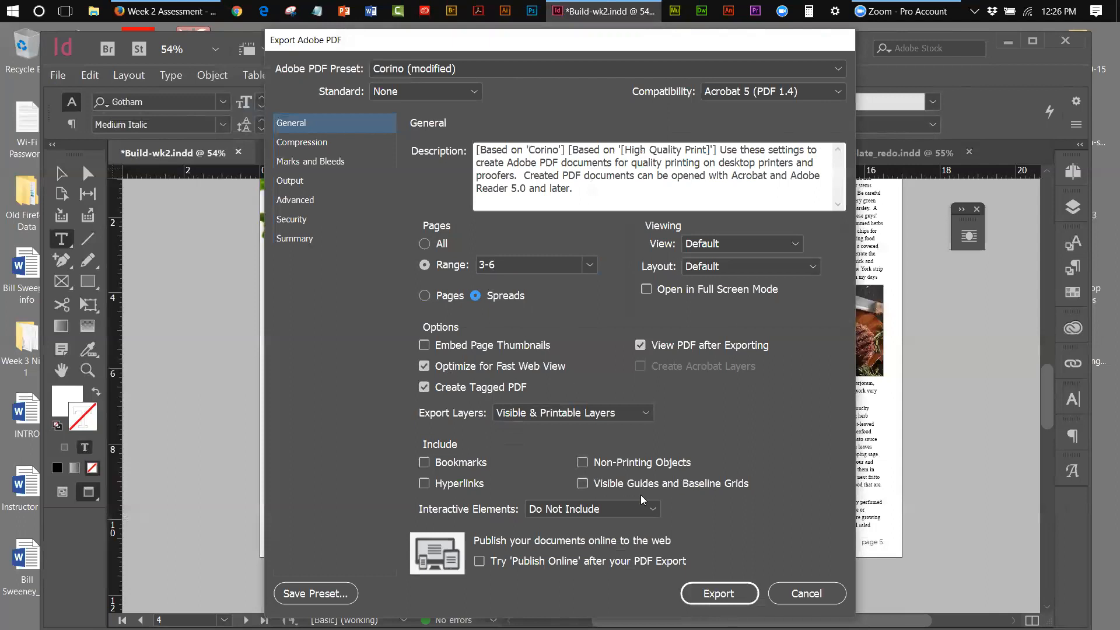
pyautogui.click(747, 587)
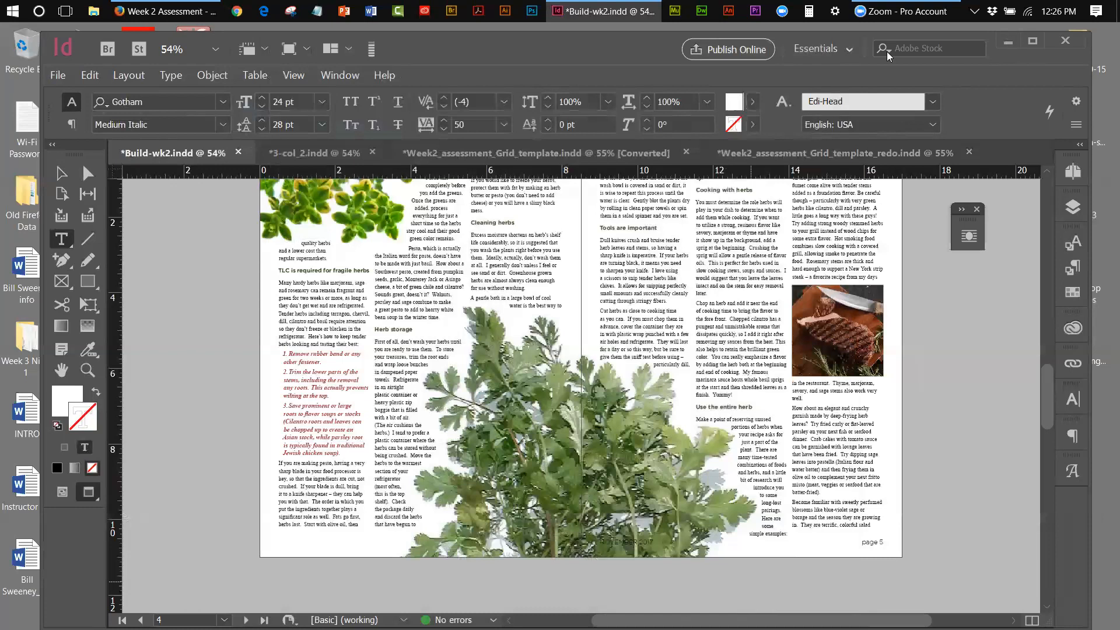
# Minimize InDesign and open the exported Week 2 PDF from the Desktop
pyautogui.click(1008, 42)
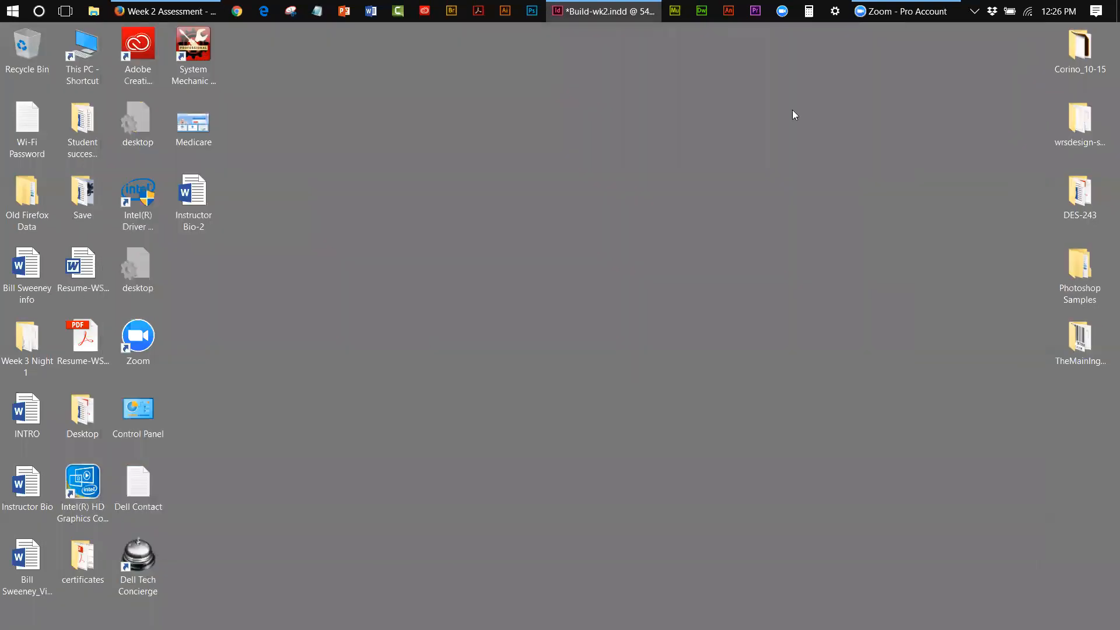
pyautogui.click(405, 339)
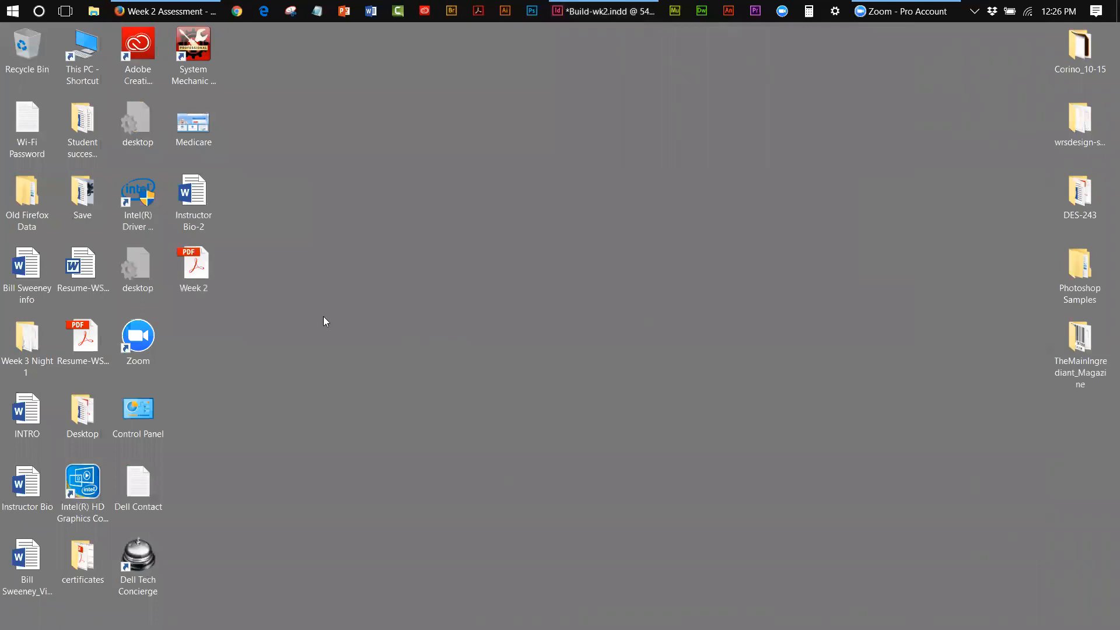
pyautogui.moveTo(197, 262); pyautogui.dragTo(475, 262)
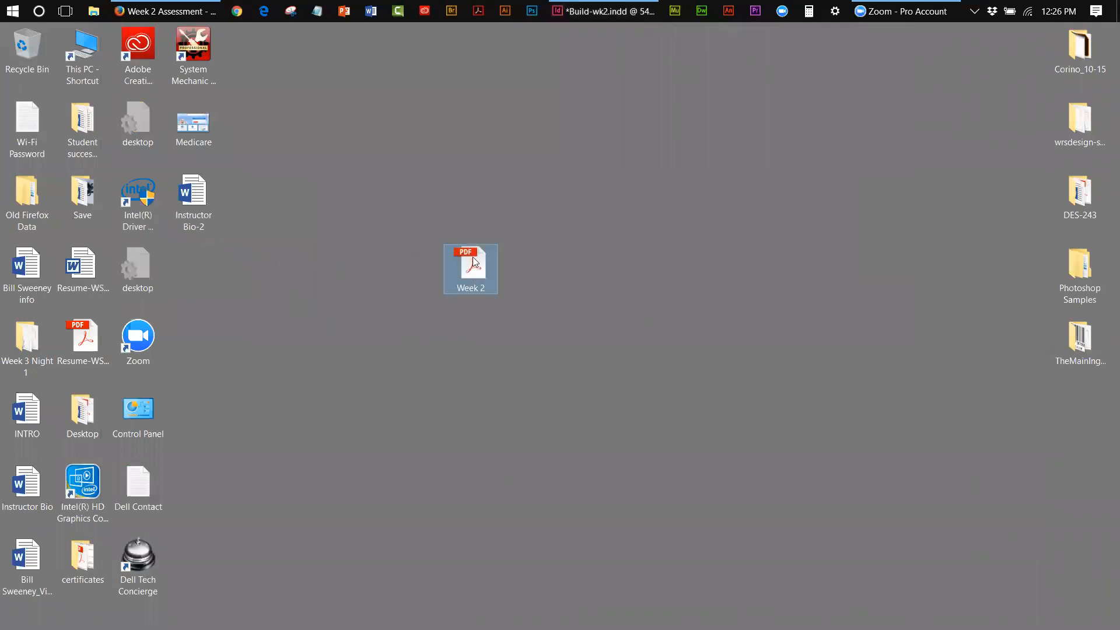
pyautogui.doubleClick(474, 261)
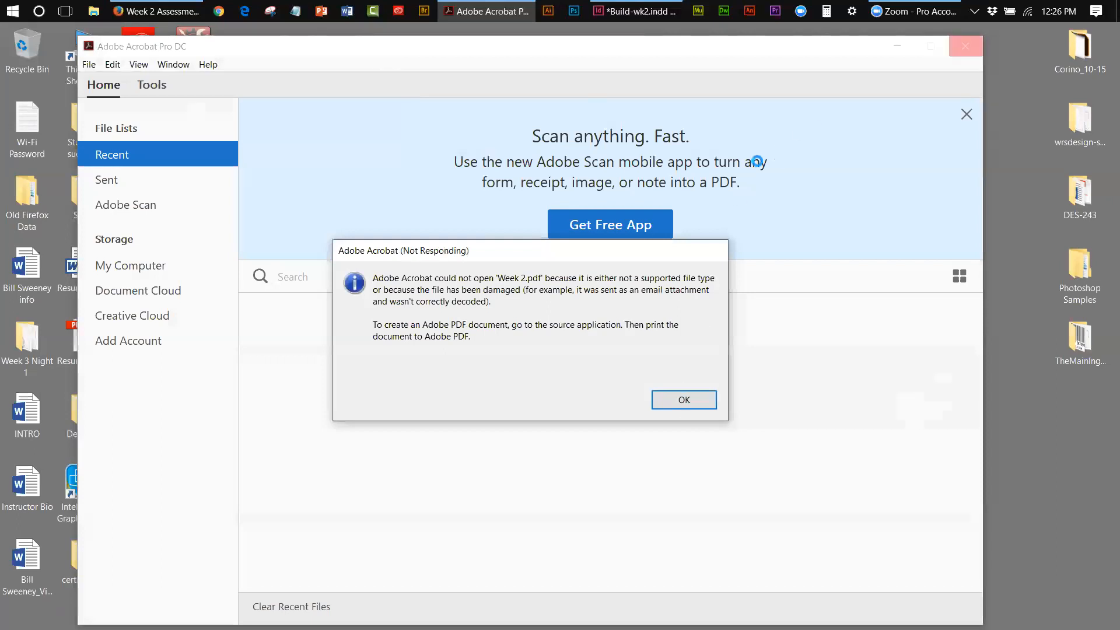
# Force-close the hung Acrobat, delete the Week 2 PDF, and return to InDesign
pyautogui.click(668, 400)
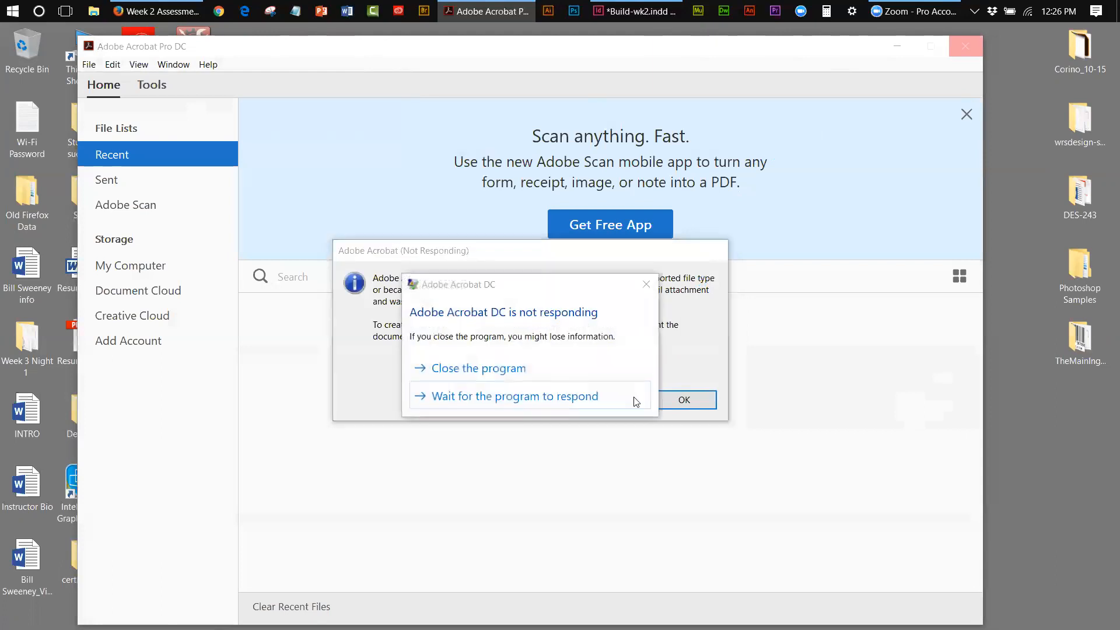
pyautogui.click(517, 371)
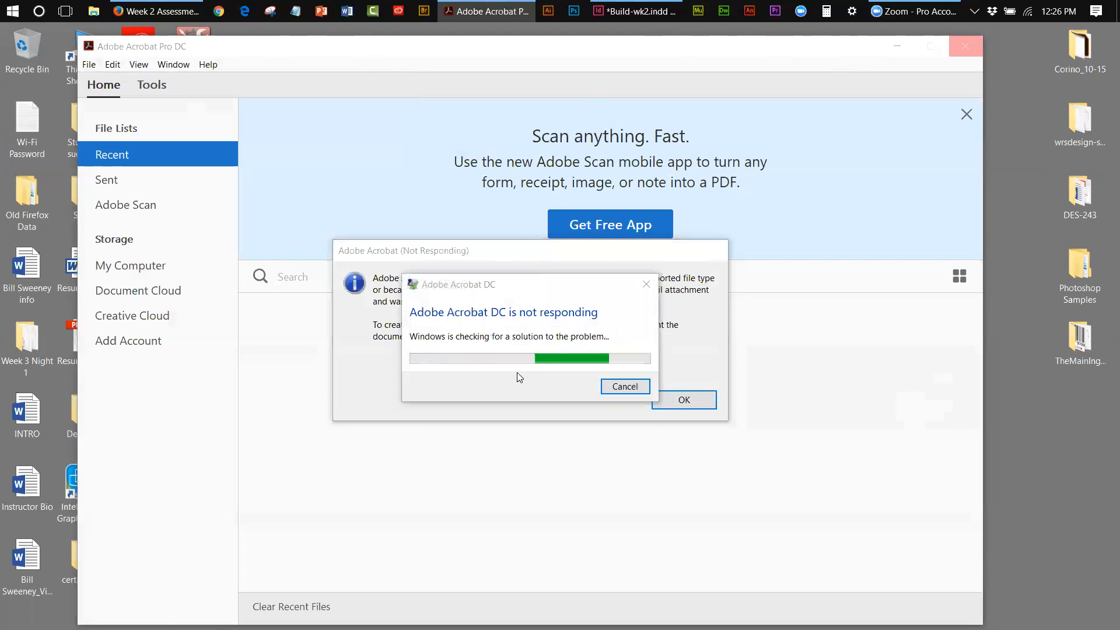
pyautogui.click(883, 44)
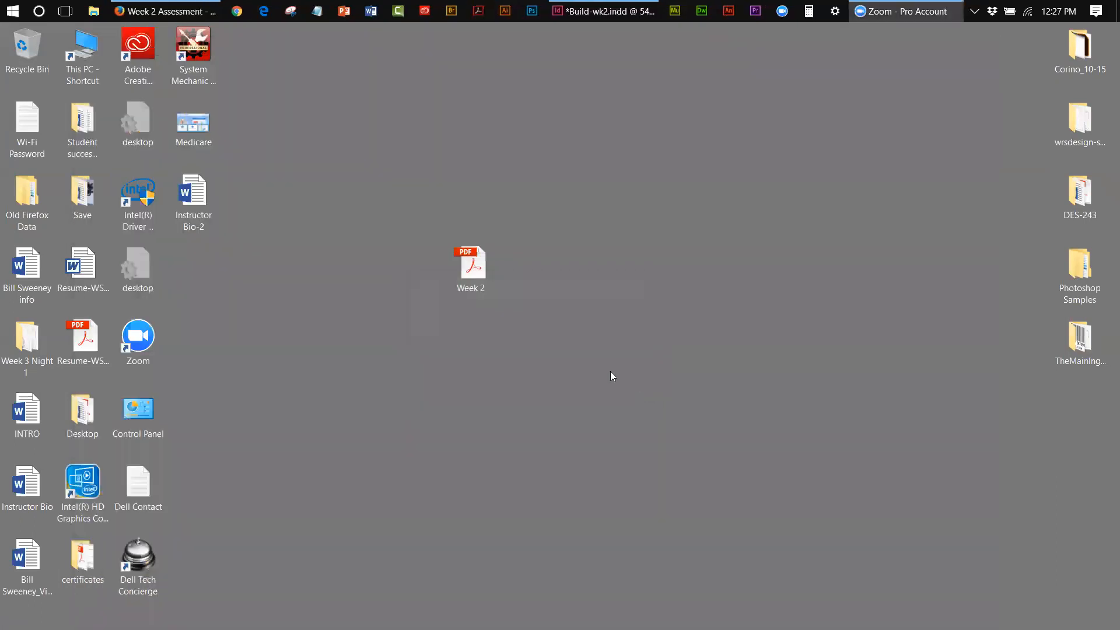
pyautogui.moveTo(479, 269); pyautogui.dragTo(33, 40)
pyautogui.click(632, 16)
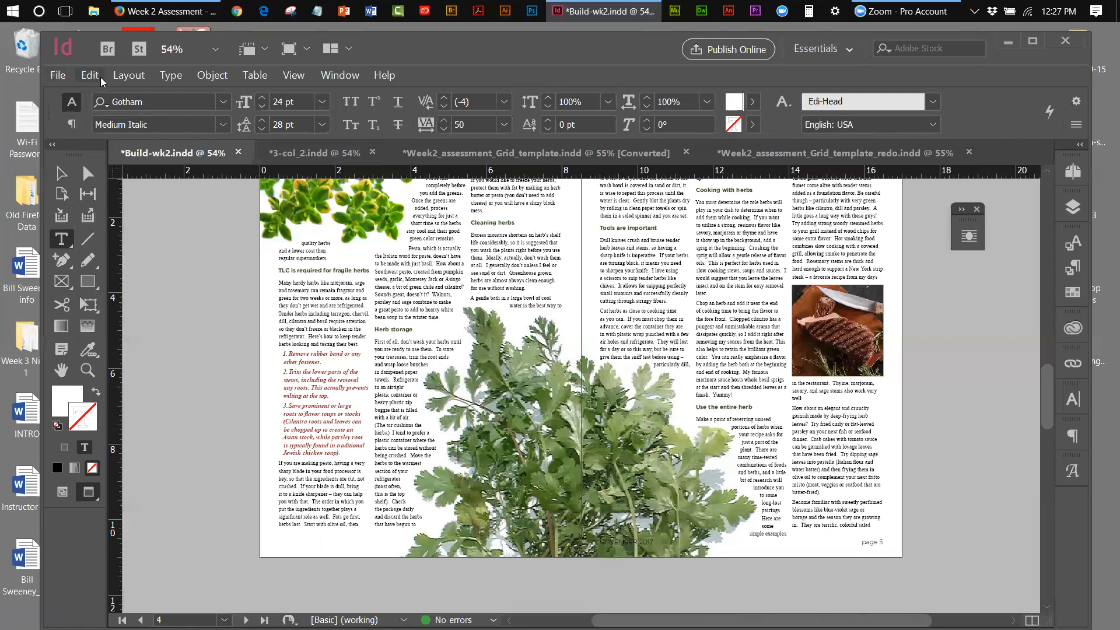
# Export the document as Adobe PDF (Print) named 'Week 2' on the Desktop
pyautogui.click(58, 75)
pyautogui.click(94, 315)
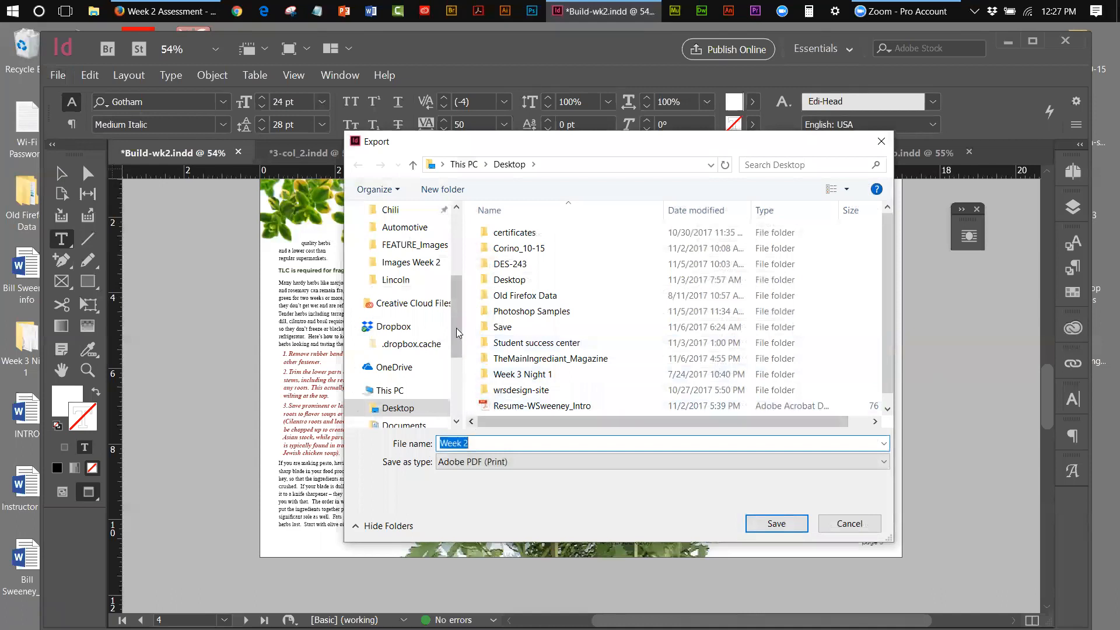
pyautogui.scroll(3, 408, 245)
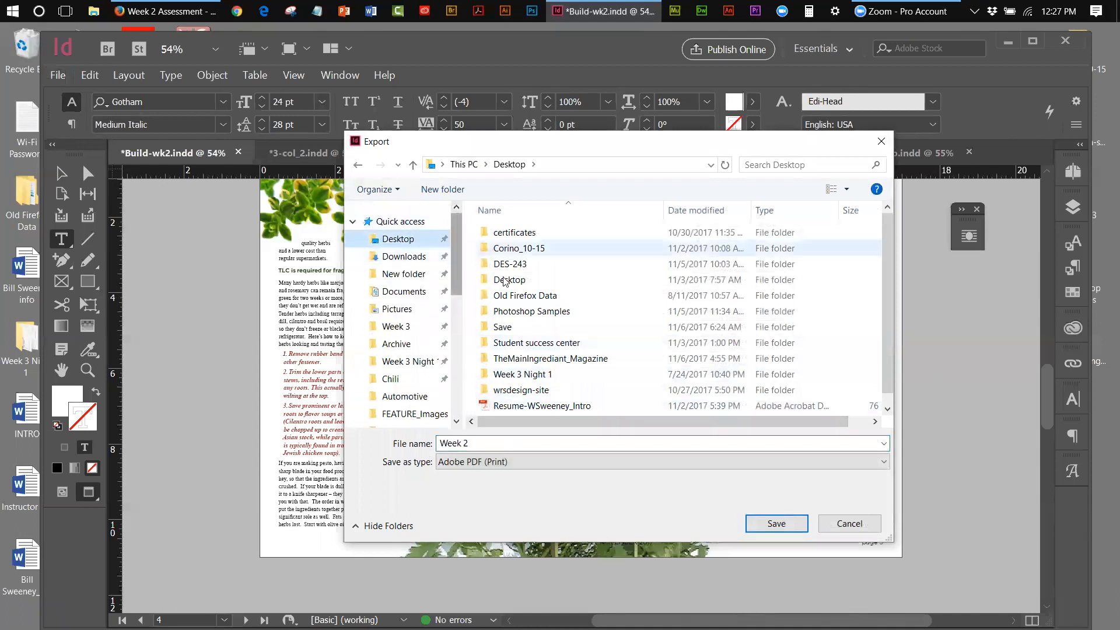
pyautogui.click(776, 523)
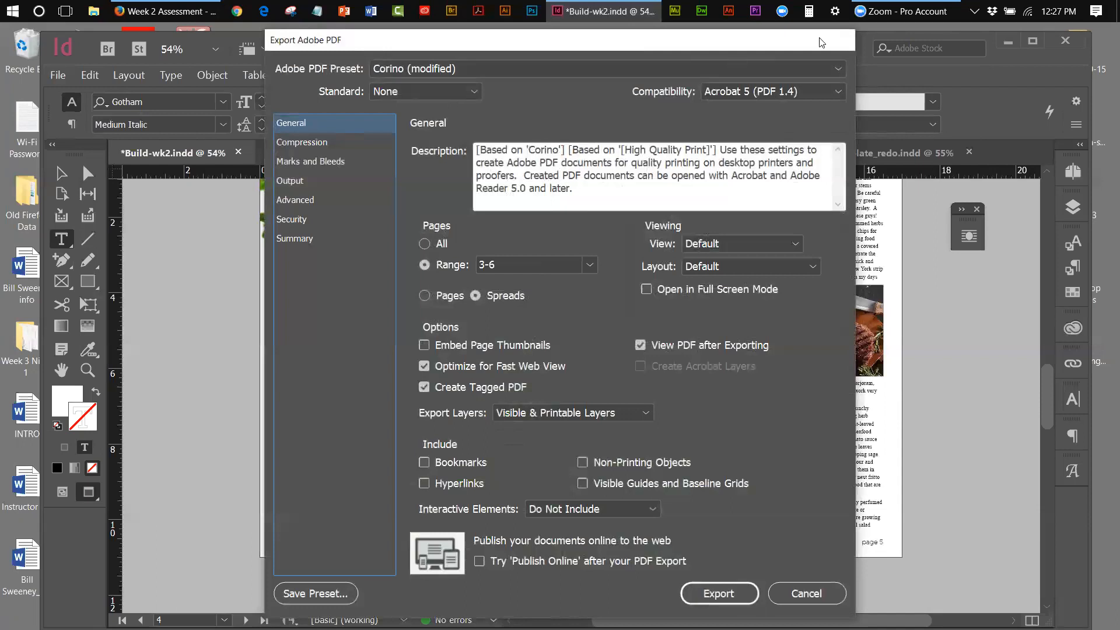
# Choose the [High Quality Print] preset and export pages 3-6 to PDF
pyautogui.moveTo(821, 42); pyautogui.dragTo(842, 80)
pyautogui.click(858, 108)
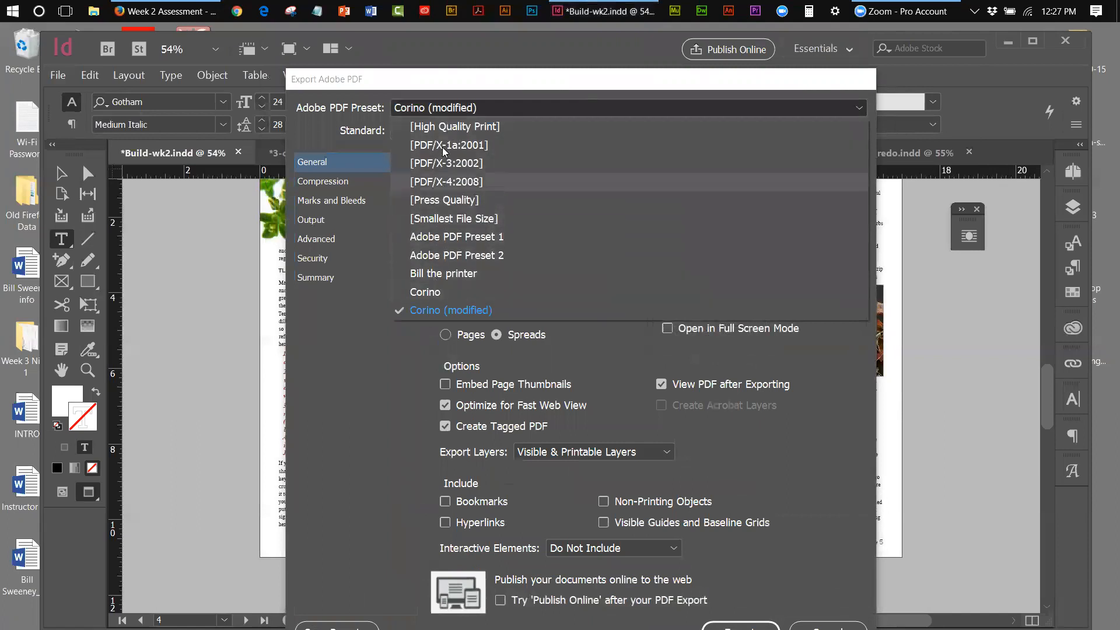
pyautogui.click(470, 126)
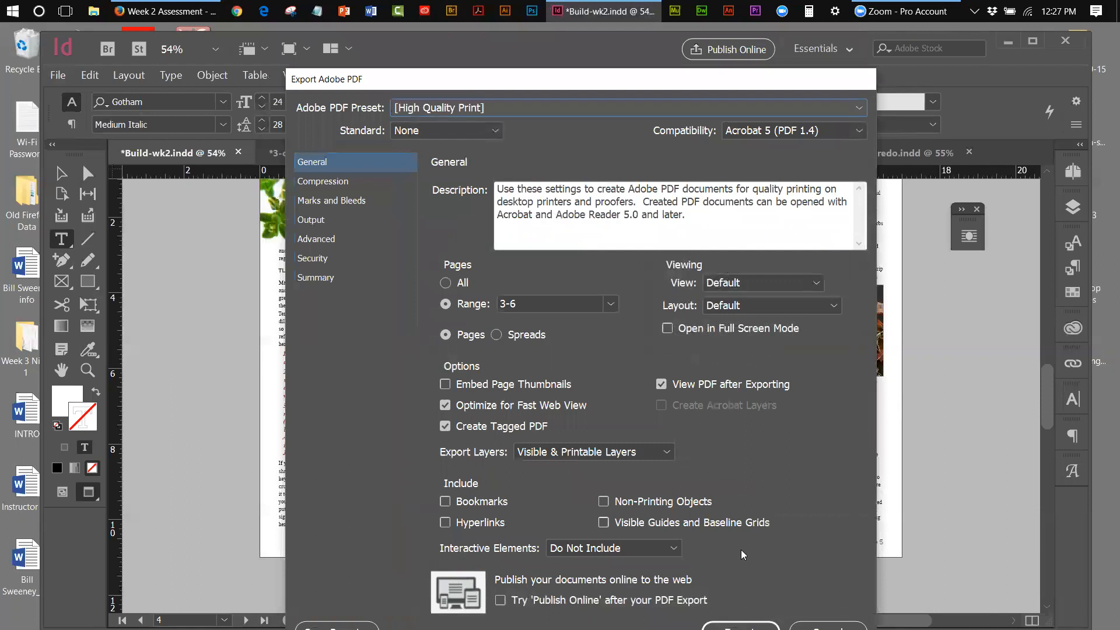
pyautogui.click(741, 626)
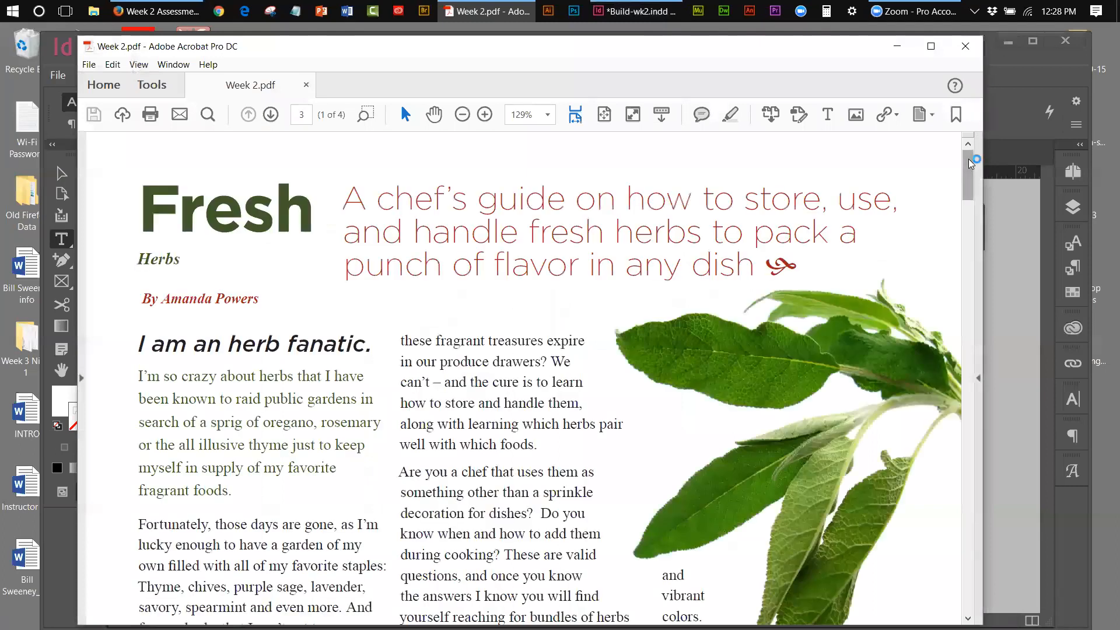
# Set the Week 2 PDF view to 50% zoom to see whole pages
pyautogui.scroll(-1, 970, 163)
pyautogui.moveTo(964, 199); pyautogui.dragTo(959, 227)
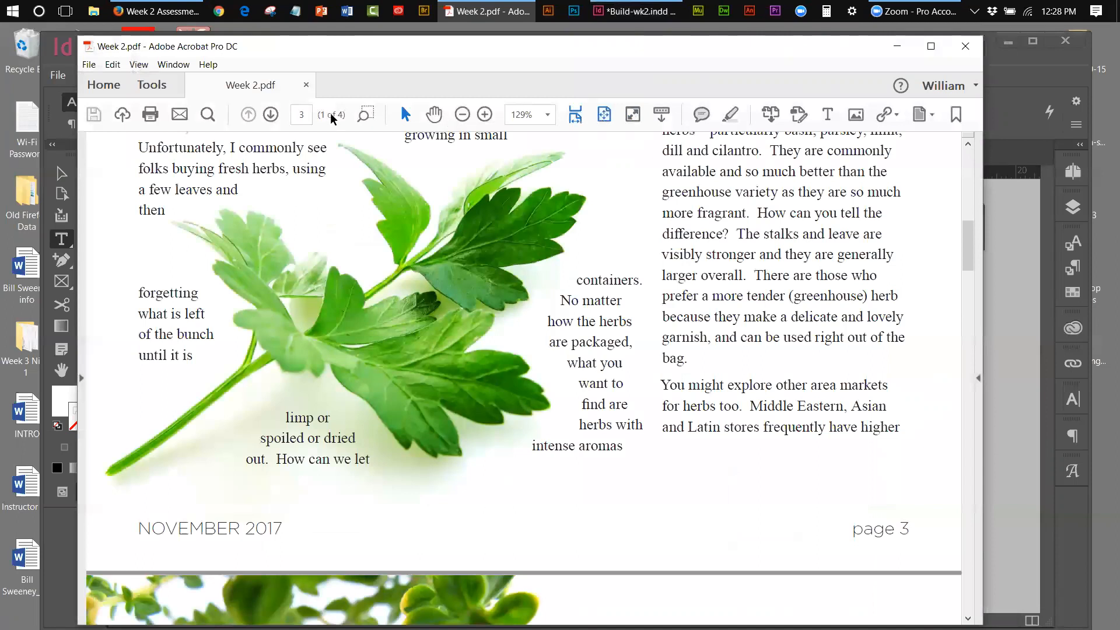
pyautogui.click(548, 116)
pyautogui.click(549, 117)
pyautogui.click(549, 117)
pyautogui.click(584, 182)
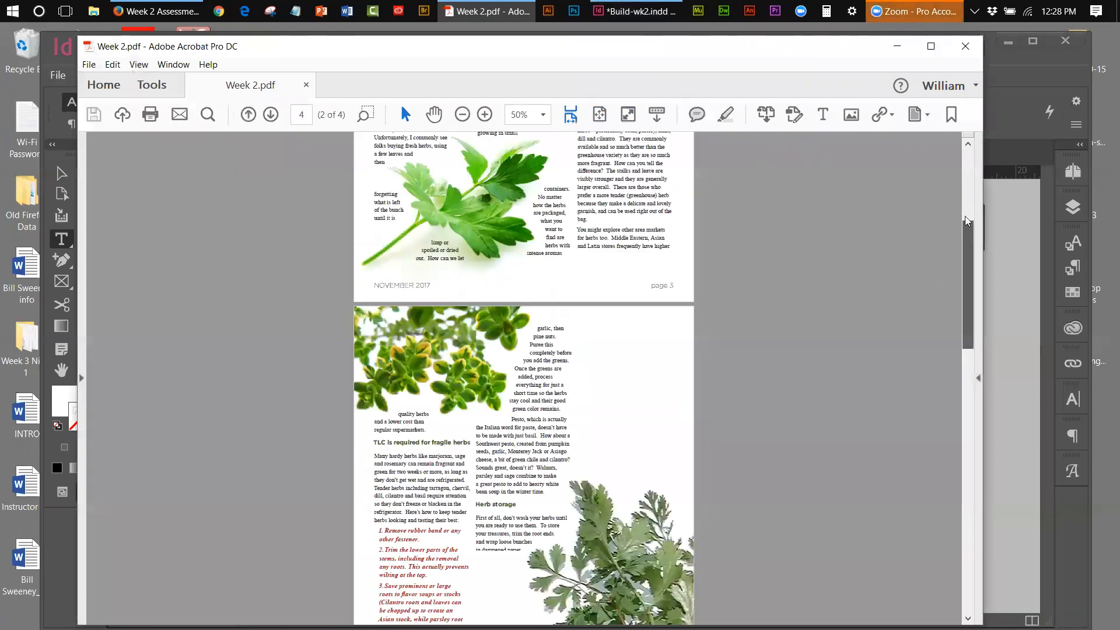
# Scroll through pages 3–6 of Week 2.pdf, then close Acrobat
pyautogui.scroll(5, 966, 221)
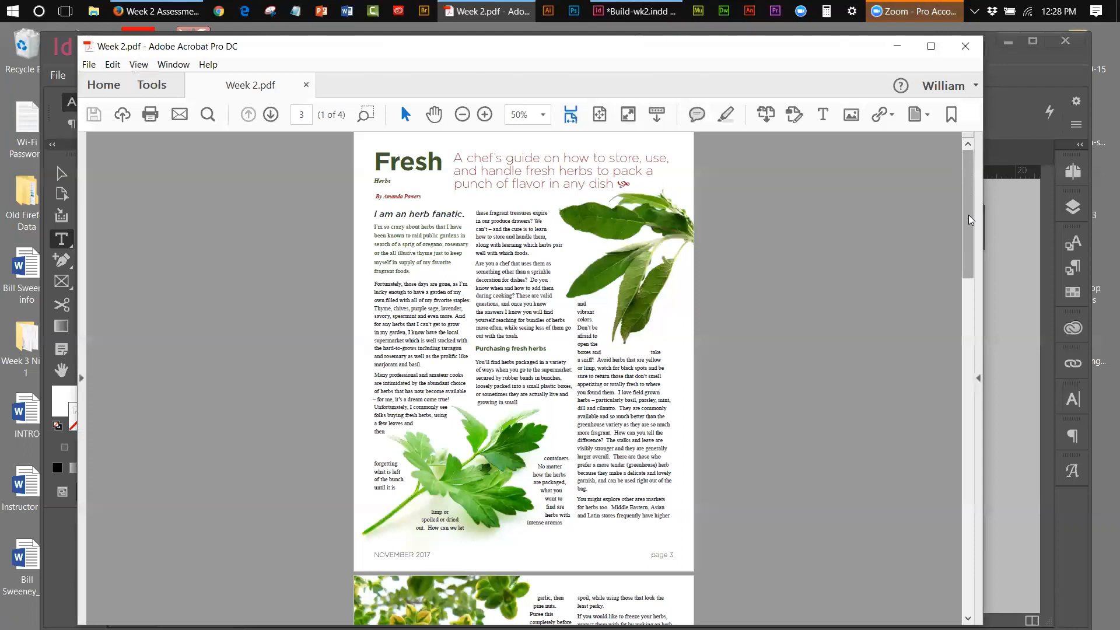
pyautogui.scroll(-5, 968, 228)
pyautogui.scroll(-10, 966, 309)
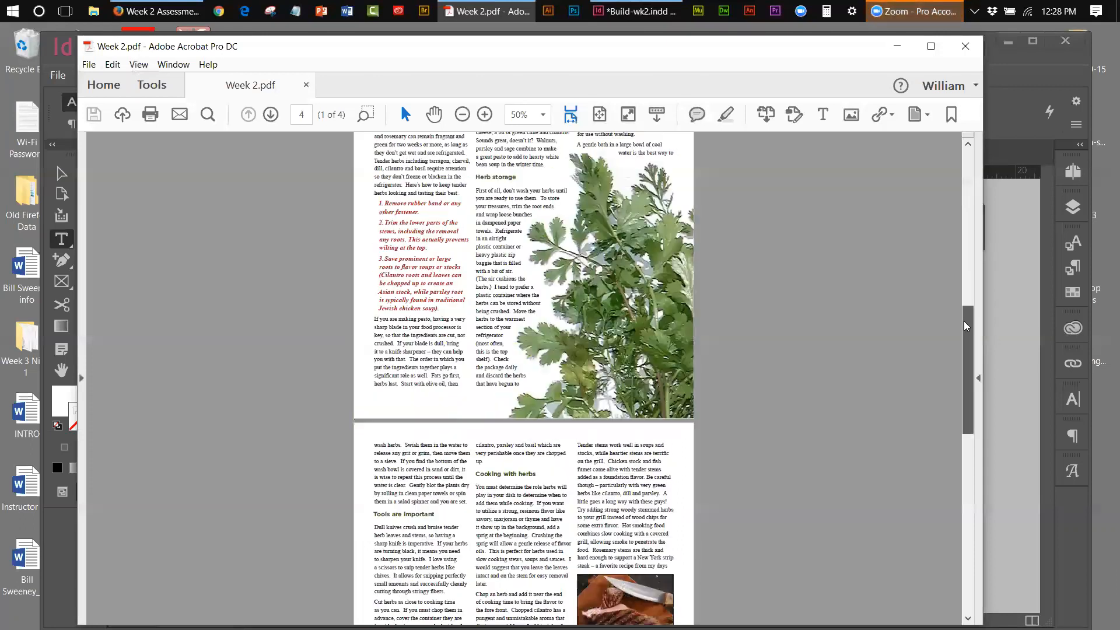
pyautogui.scroll(-7, 966, 429)
pyautogui.scroll(-5, 965, 436)
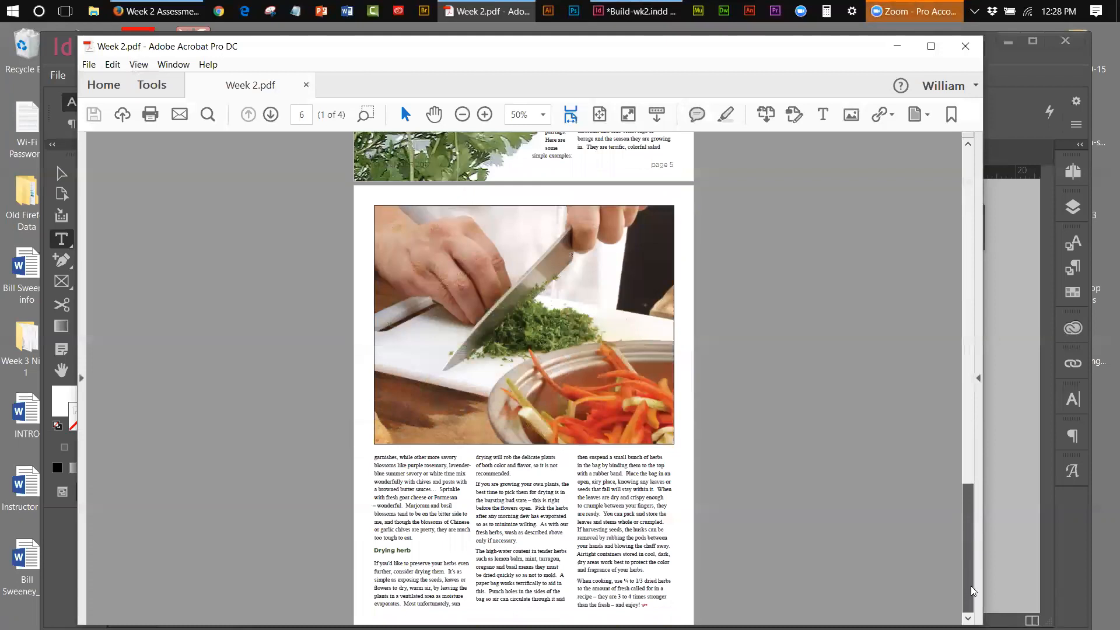
pyautogui.moveTo(971, 517); pyautogui.dragTo(975, 184)
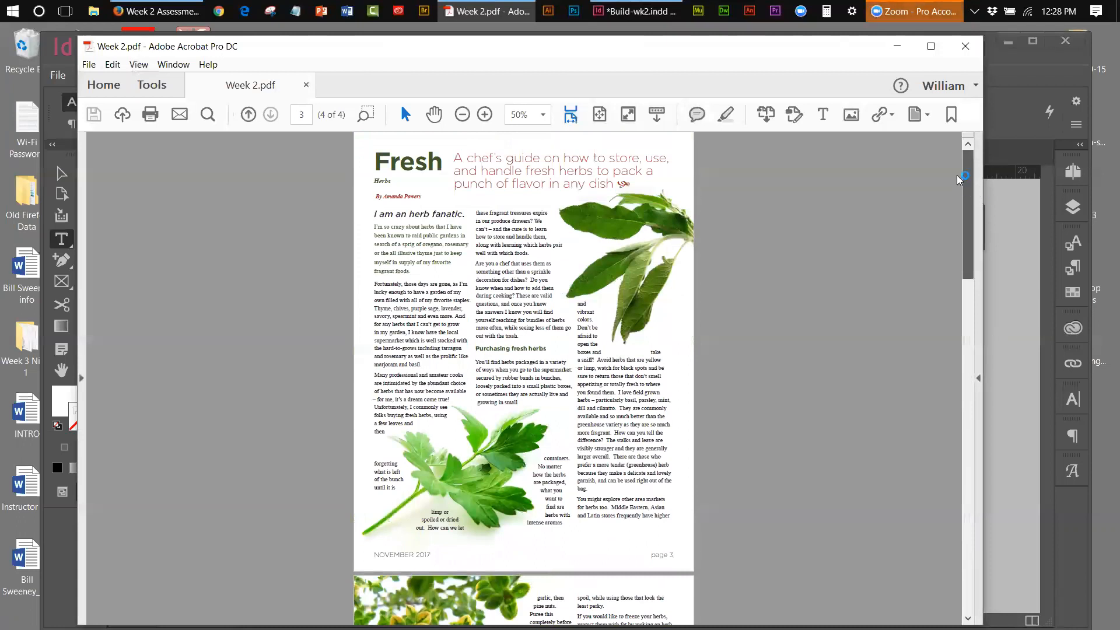
pyautogui.moveTo(967, 158); pyautogui.dragTo(976, 239)
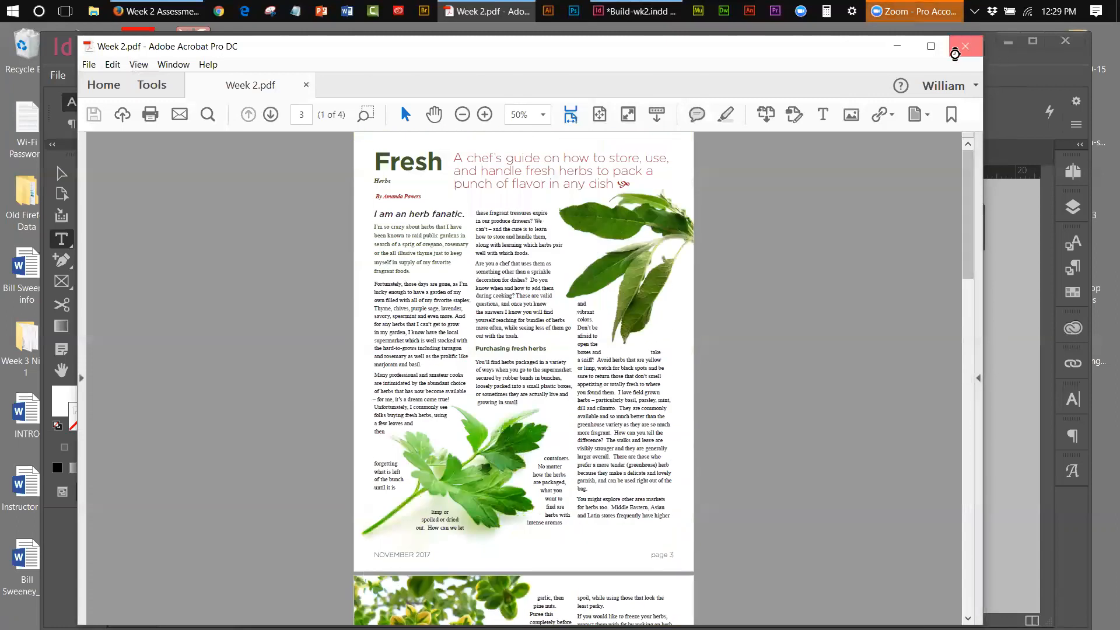
pyautogui.click(967, 46)
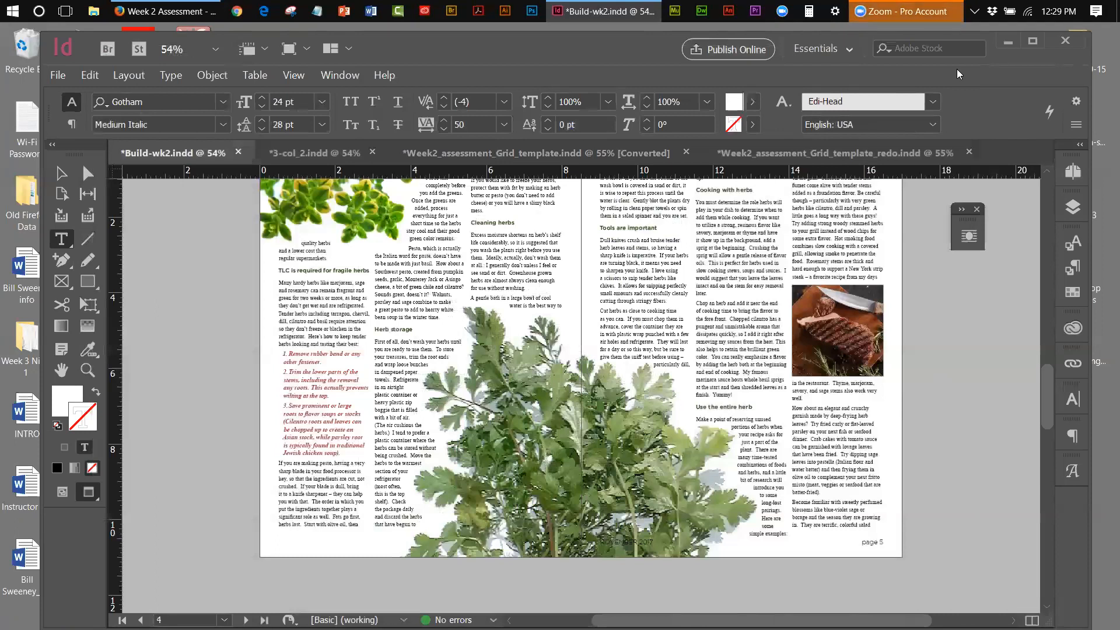
# Save Build-wk2, then start Save As in the DES-243 week 3 folder
pyautogui.click(57, 75)
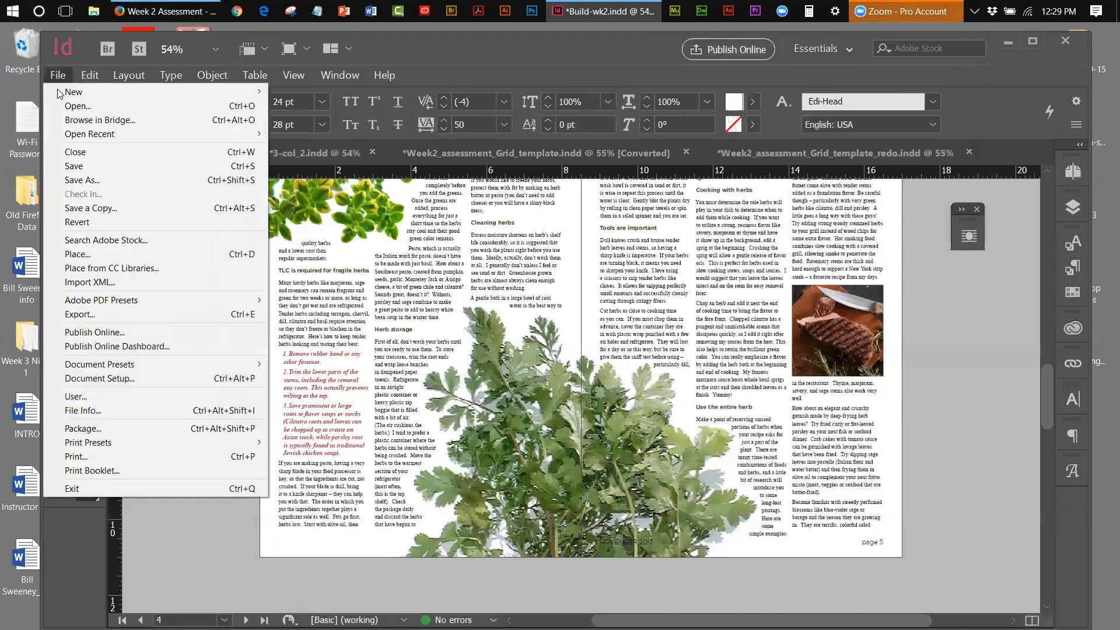
pyautogui.click(83, 165)
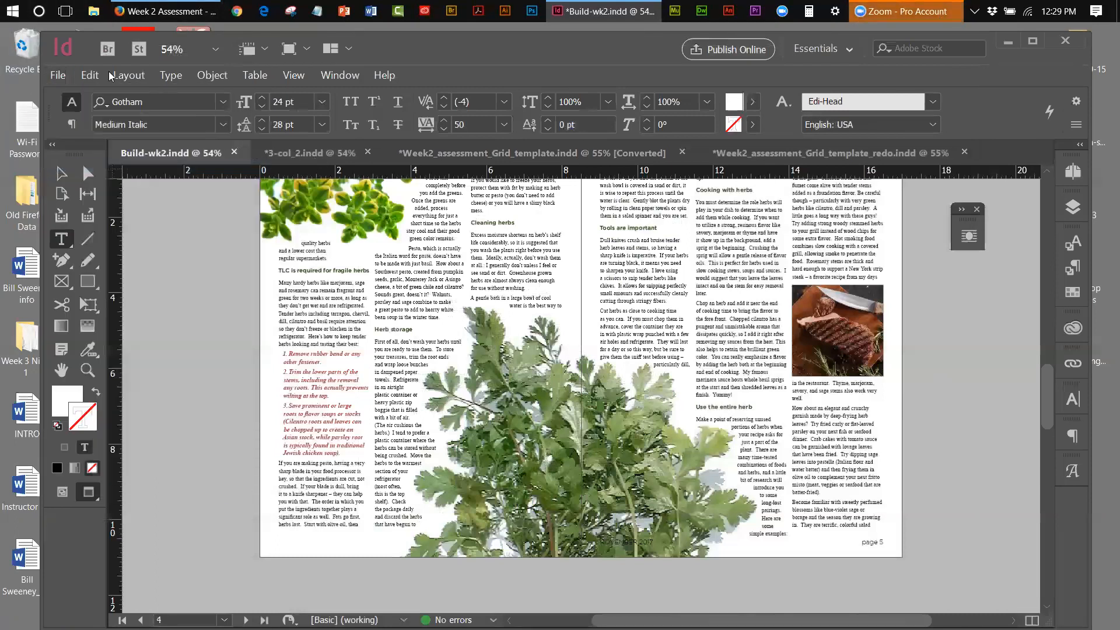
pyautogui.click(58, 75)
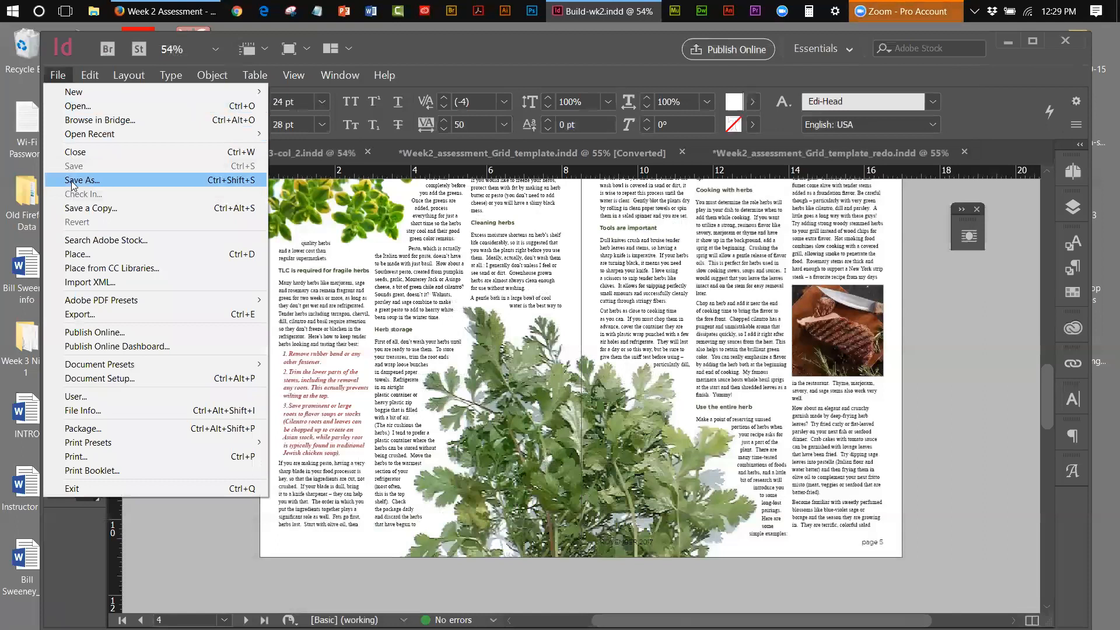
pyautogui.click(73, 181)
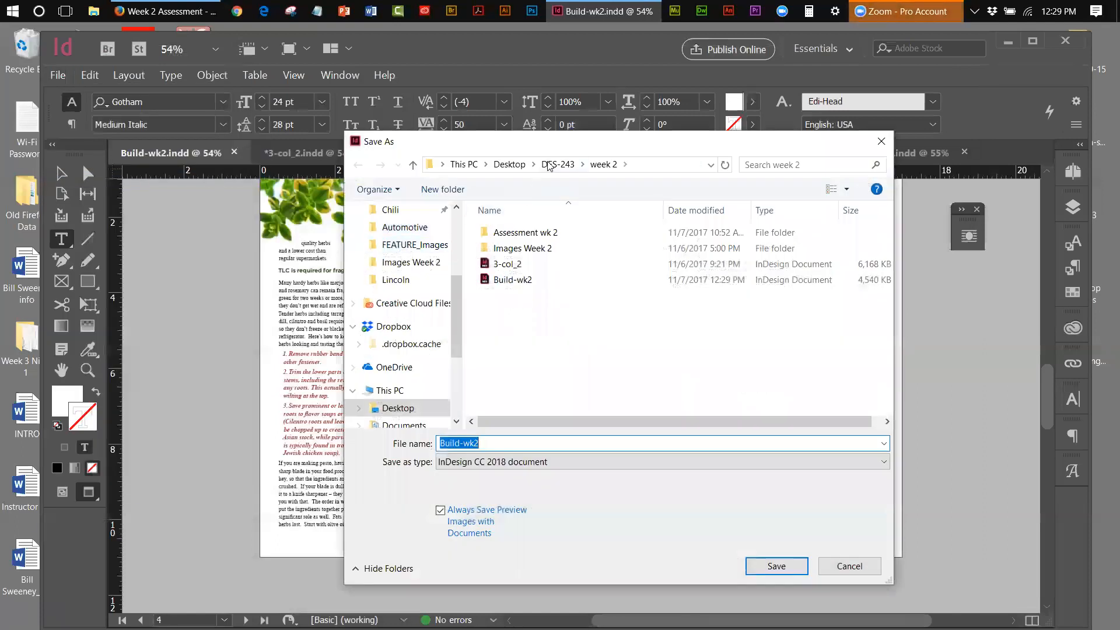
pyautogui.click(548, 164)
pyautogui.click(500, 269)
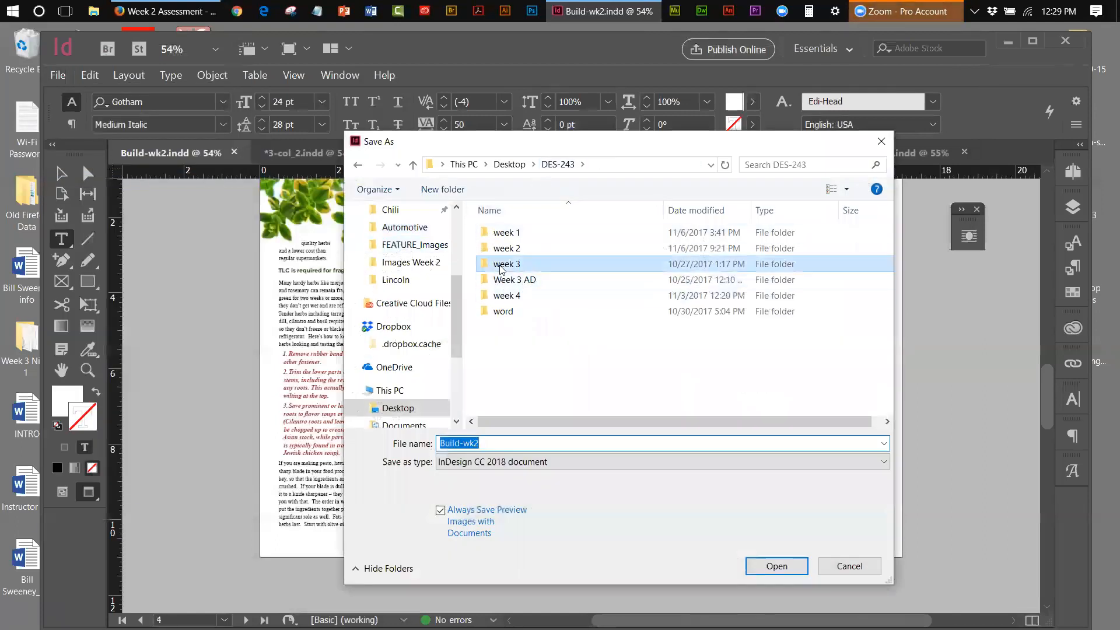
pyautogui.click(501, 264)
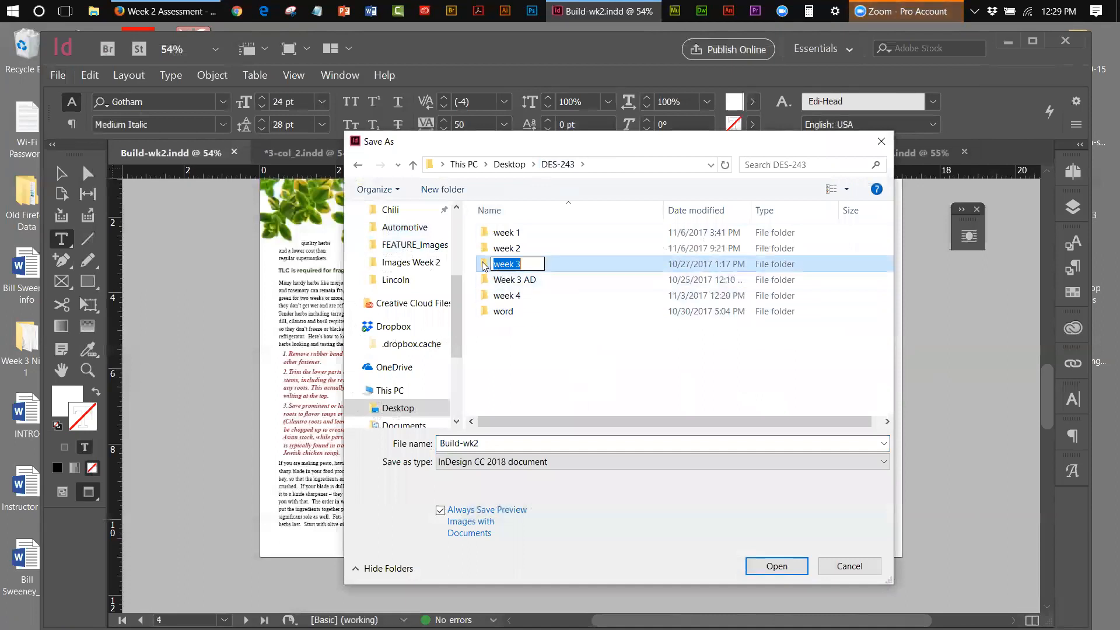
pyautogui.doubleClick(483, 266)
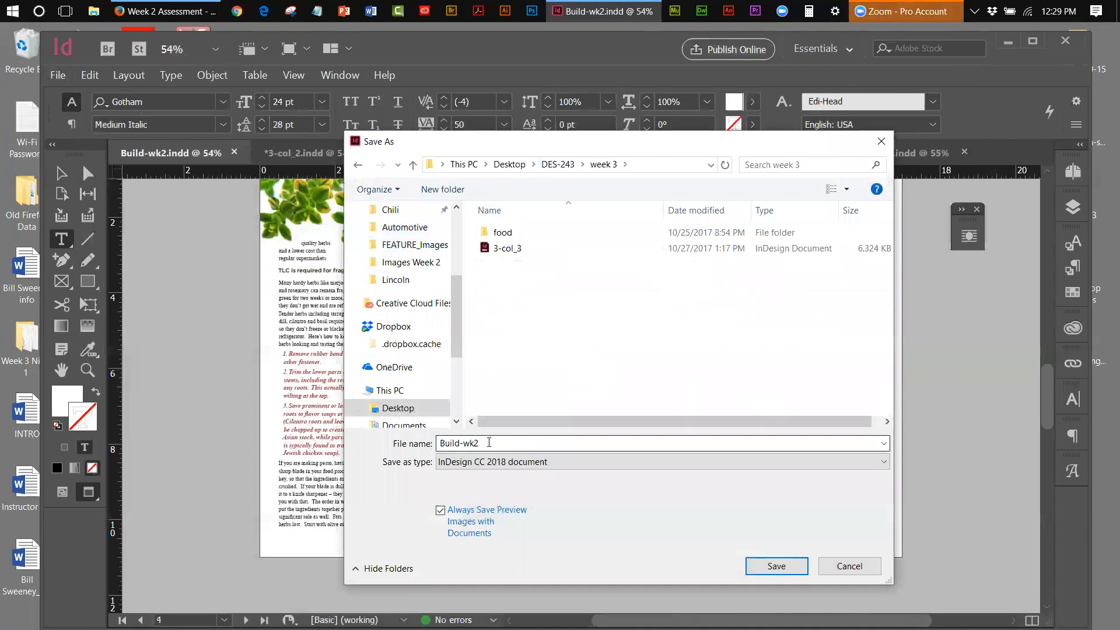
# Rename the file to Build-w3 and save it
pyautogui.moveTo(489, 443); pyautogui.dragTo(465, 457)
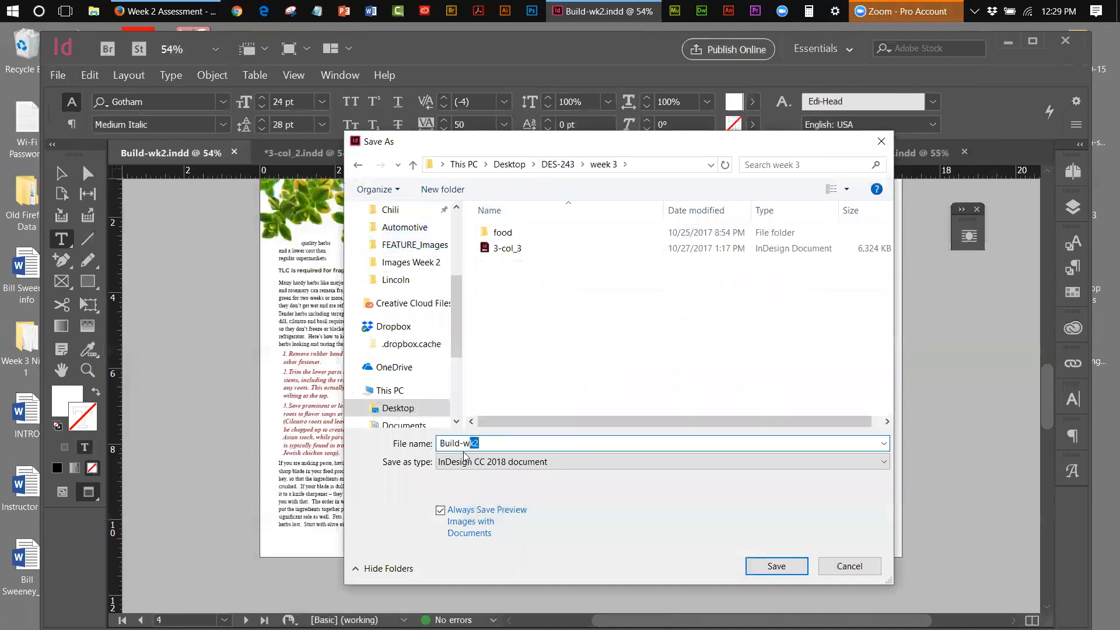
pyautogui.write('3')
pyautogui.click(784, 569)
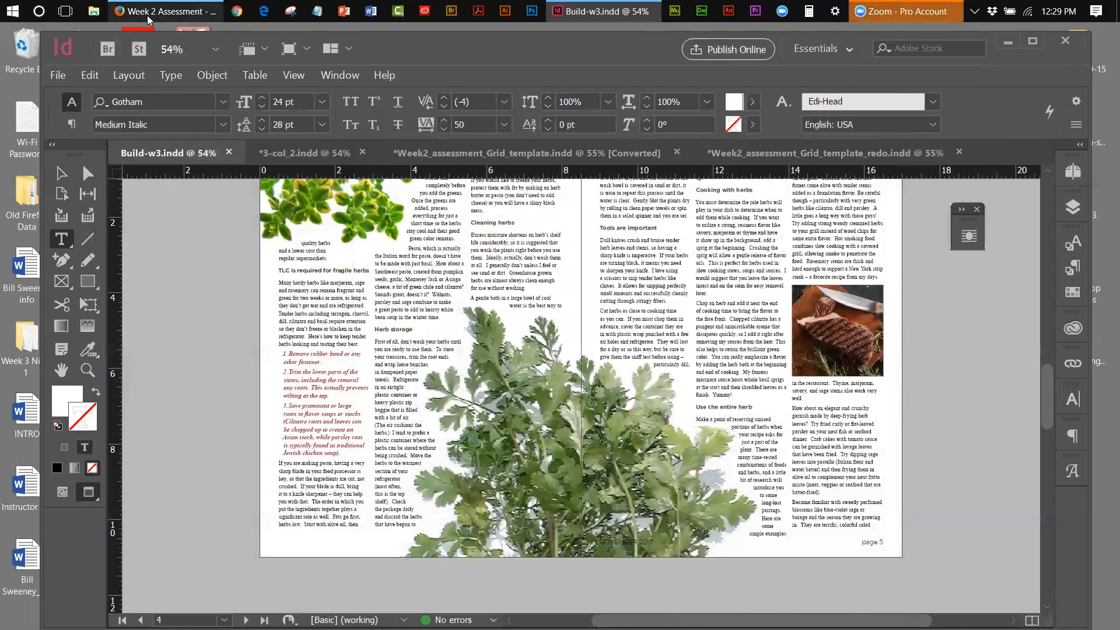
pyautogui.click(164, 11)
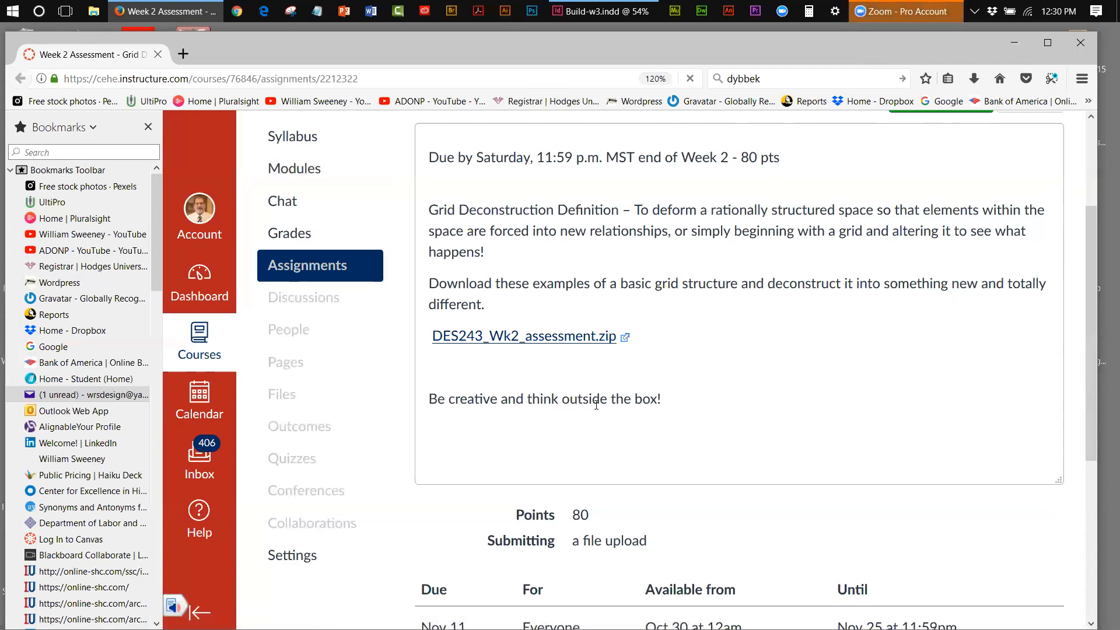
# Minimize Firefox after reading the Week 2 Assessment page to get back to InDesign
pyautogui.click(1021, 36)
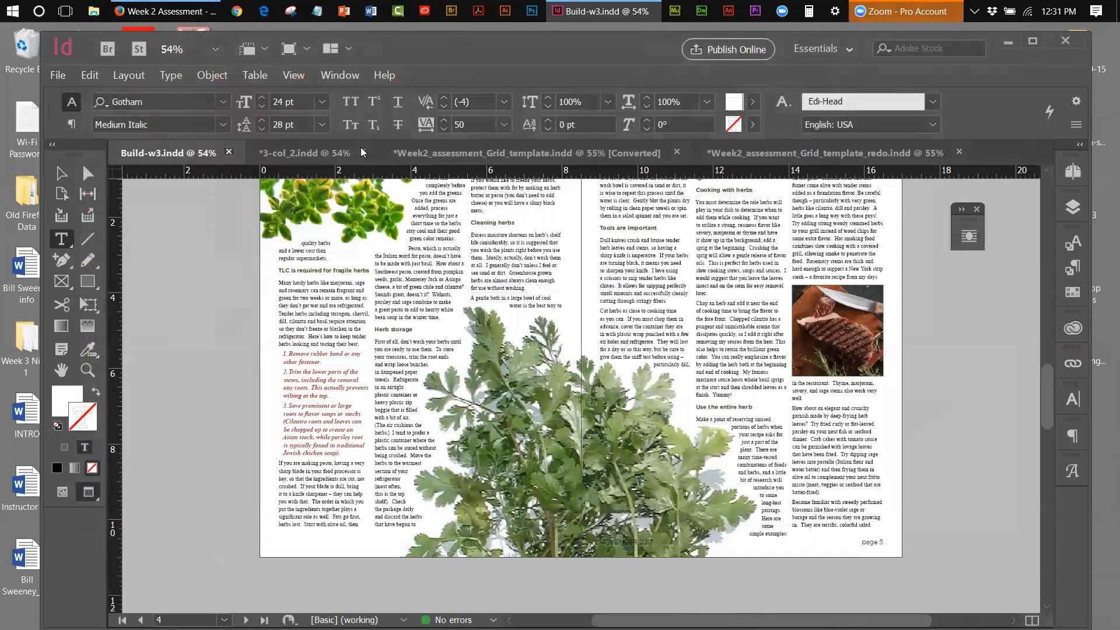
# Close Build-w3, then close 3-col_2 and save its changes
pyautogui.hotkey('ctrl', 'w')
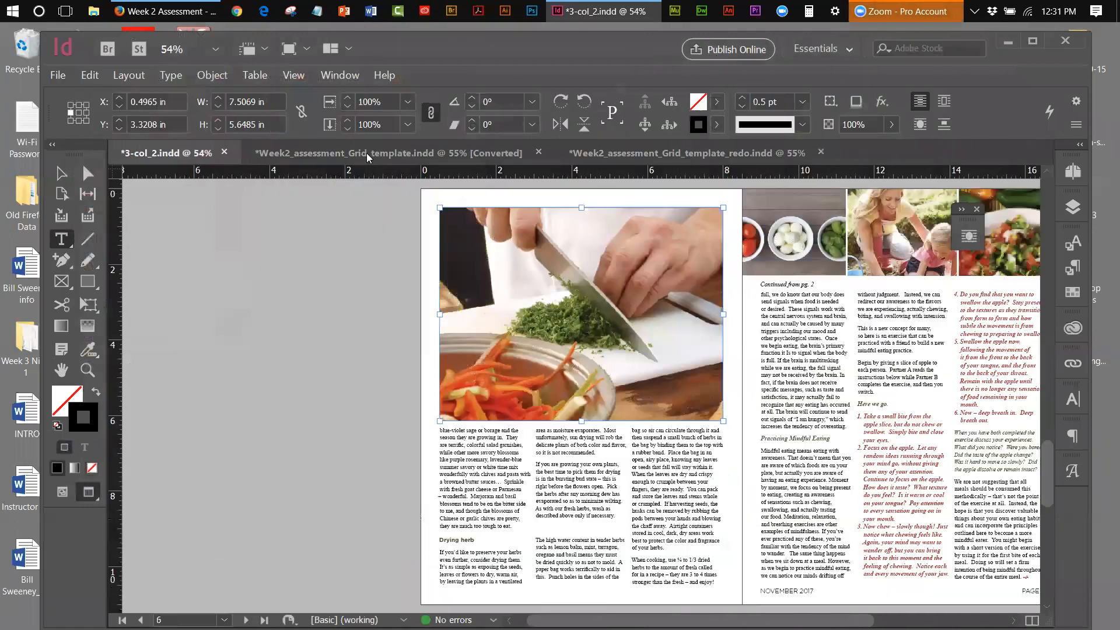
pyautogui.click(336, 153)
pyautogui.click(224, 152)
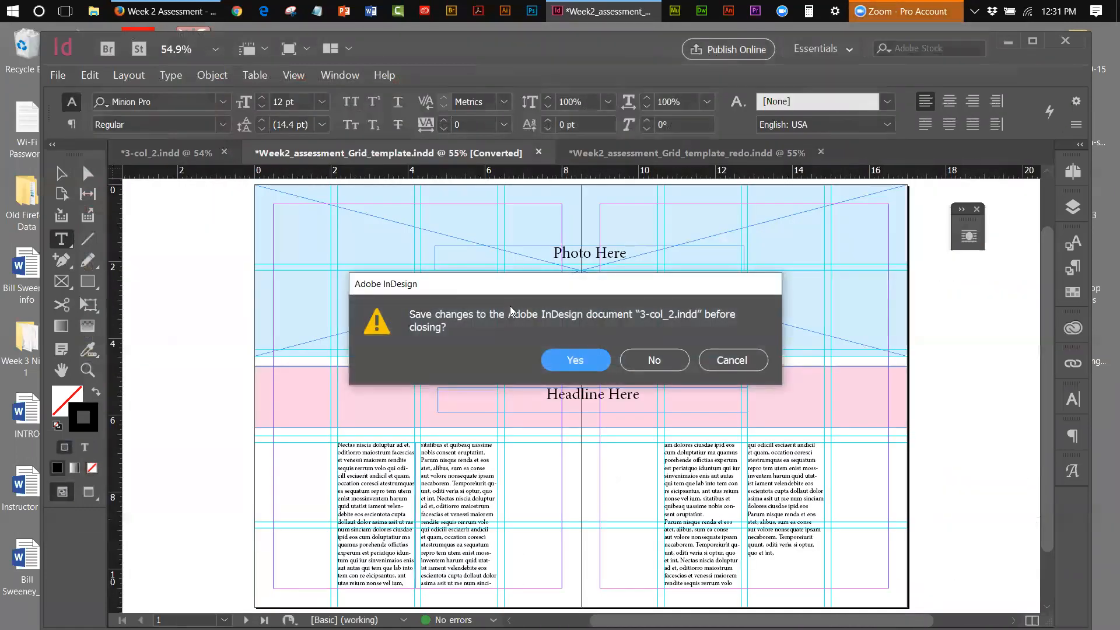
pyautogui.click(595, 360)
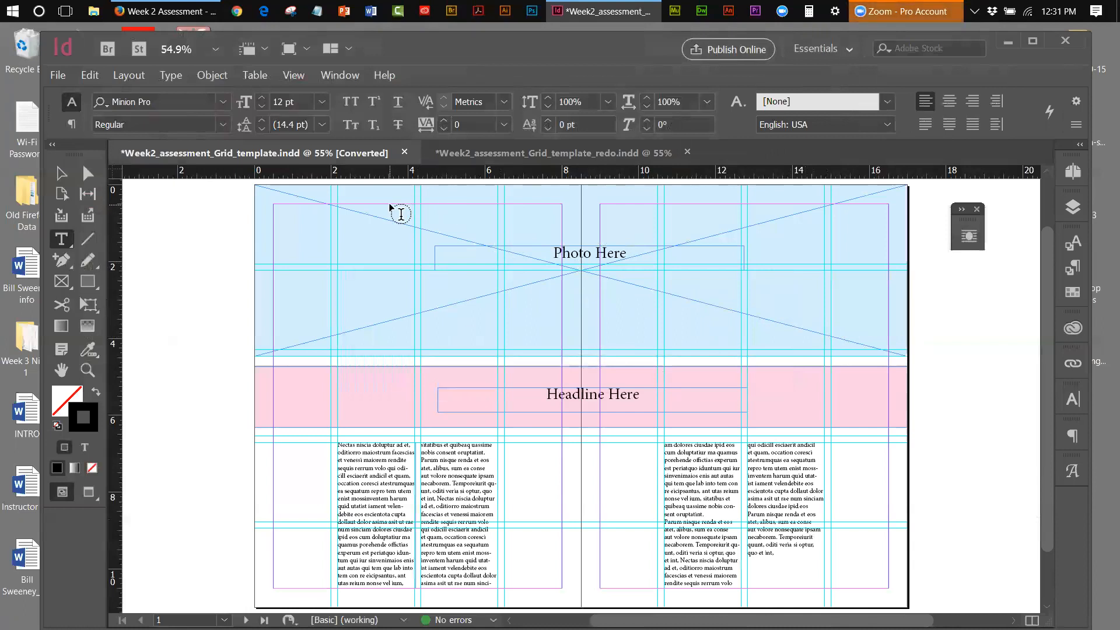
# In Margins and Columns, bring the gutter down to 0 in with 1 column and 0.5 in margins
pyautogui.click(129, 75)
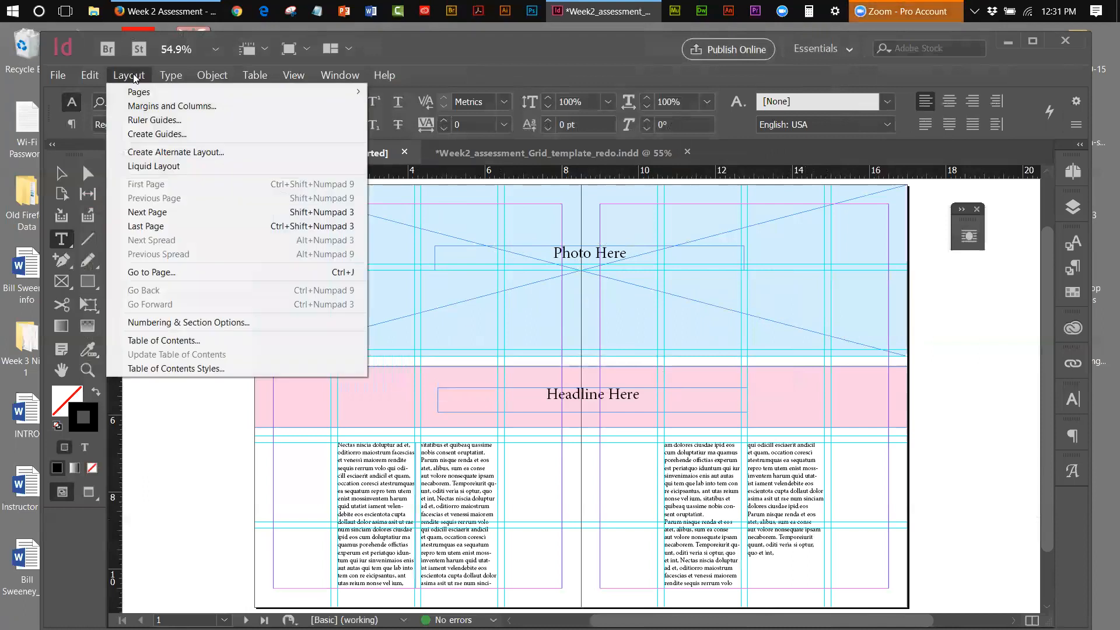
pyautogui.click(164, 103)
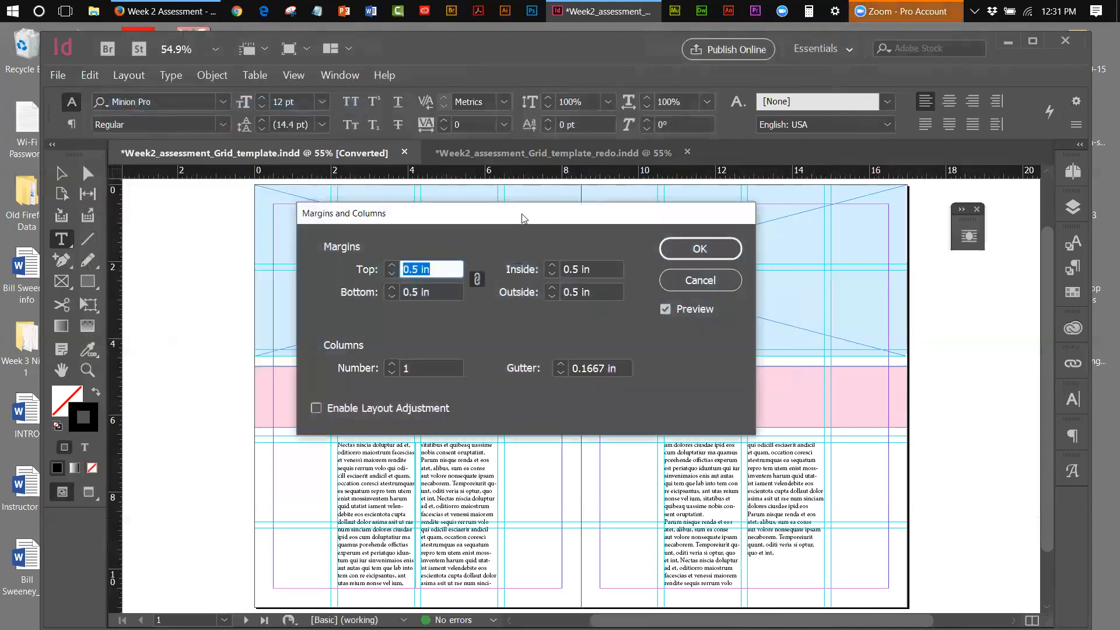
pyautogui.moveTo(532, 218); pyautogui.dragTo(1022, 245)
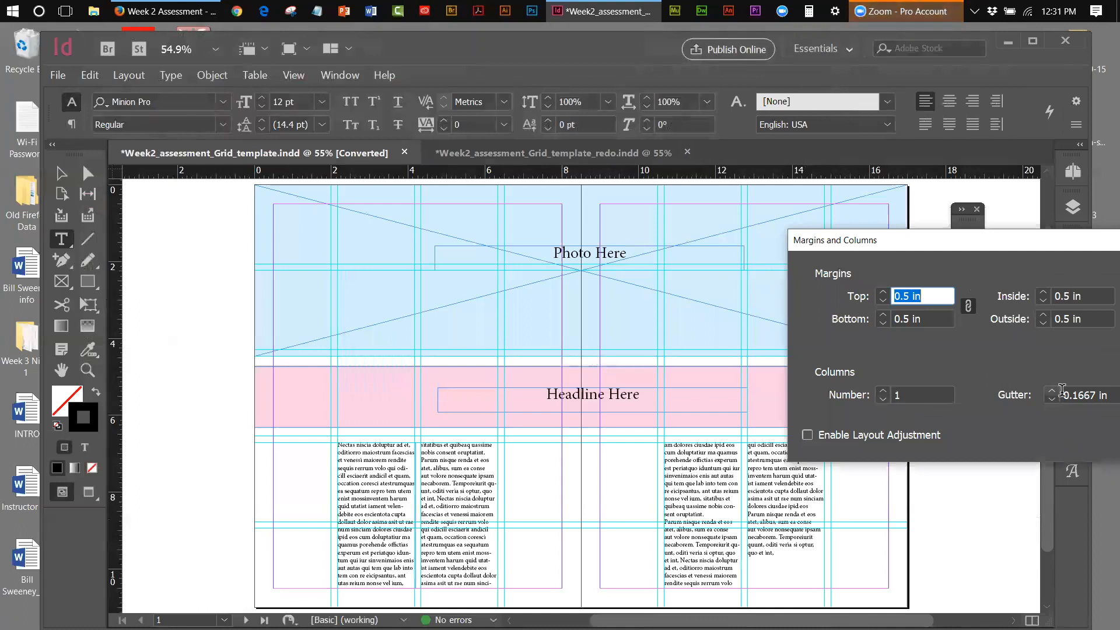
pyautogui.click(1053, 400)
pyautogui.click(1052, 400)
pyautogui.click(1053, 391)
pyautogui.click(1052, 391)
pyautogui.click(1053, 391)
pyautogui.click(1053, 392)
pyautogui.click(1053, 391)
pyautogui.click(1053, 392)
pyautogui.click(1052, 400)
pyautogui.click(1052, 400)
pyautogui.click(1052, 400)
pyautogui.click(1053, 400)
pyautogui.click(1053, 400)
pyautogui.click(1052, 401)
pyautogui.click(1053, 400)
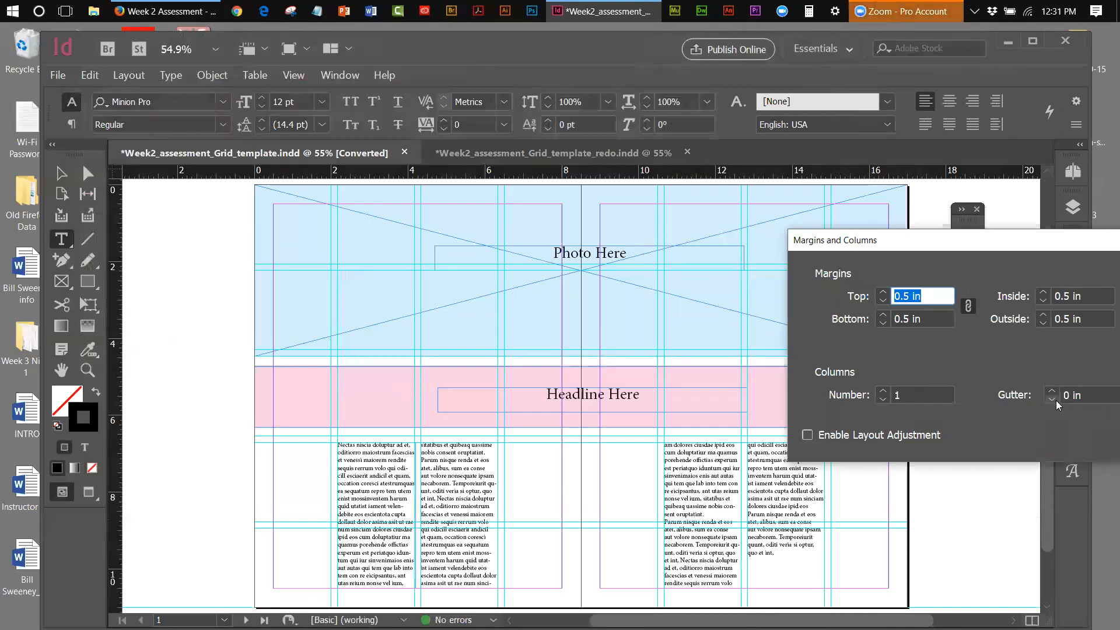
pyautogui.moveTo(1011, 242); pyautogui.dragTo(856, 196)
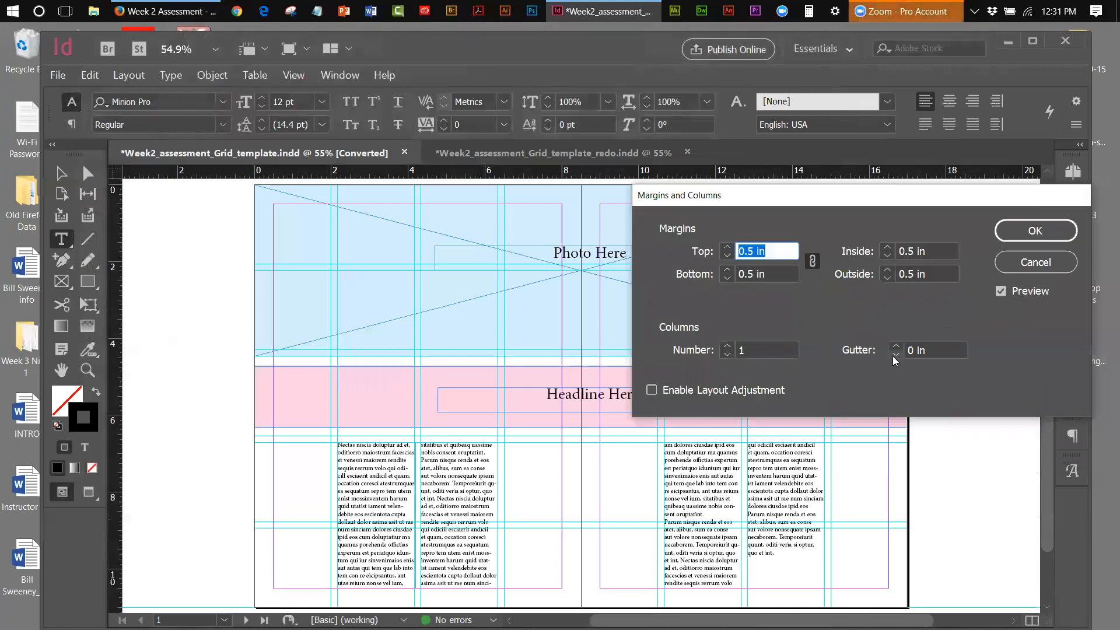
pyautogui.click(1038, 231)
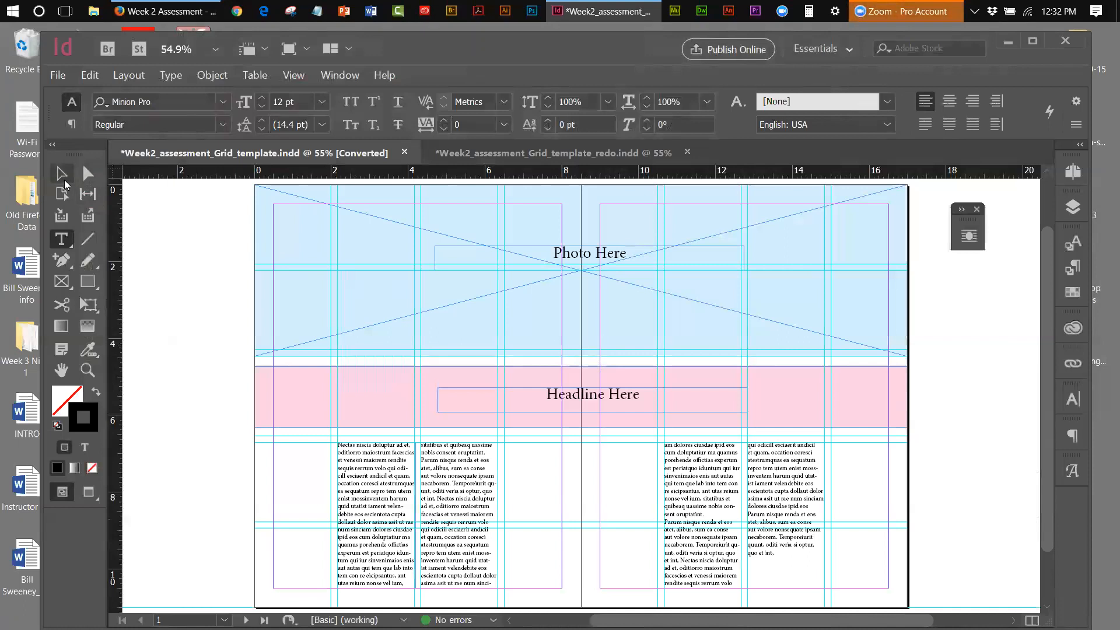
# Check the template's photo, headline and body text frames, then bring up the Grid_template_redo document
pyautogui.press('v')
pyautogui.click(269, 259)
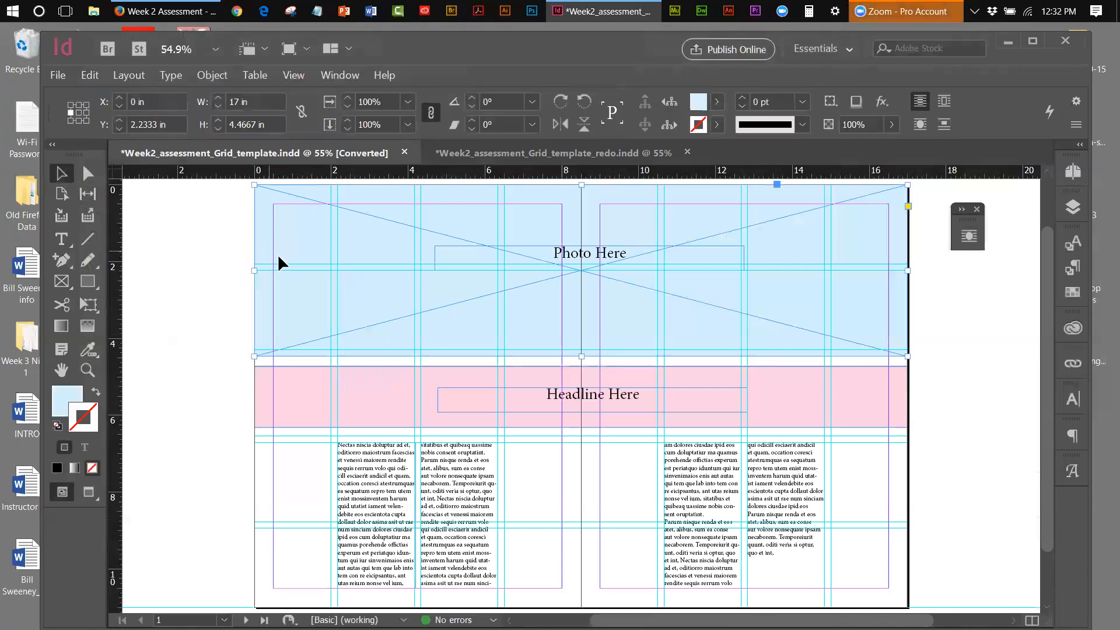
pyautogui.click(296, 389)
pyautogui.click(198, 358)
pyautogui.click(387, 483)
pyautogui.click(442, 497)
pyautogui.click(705, 518)
pyautogui.click(776, 516)
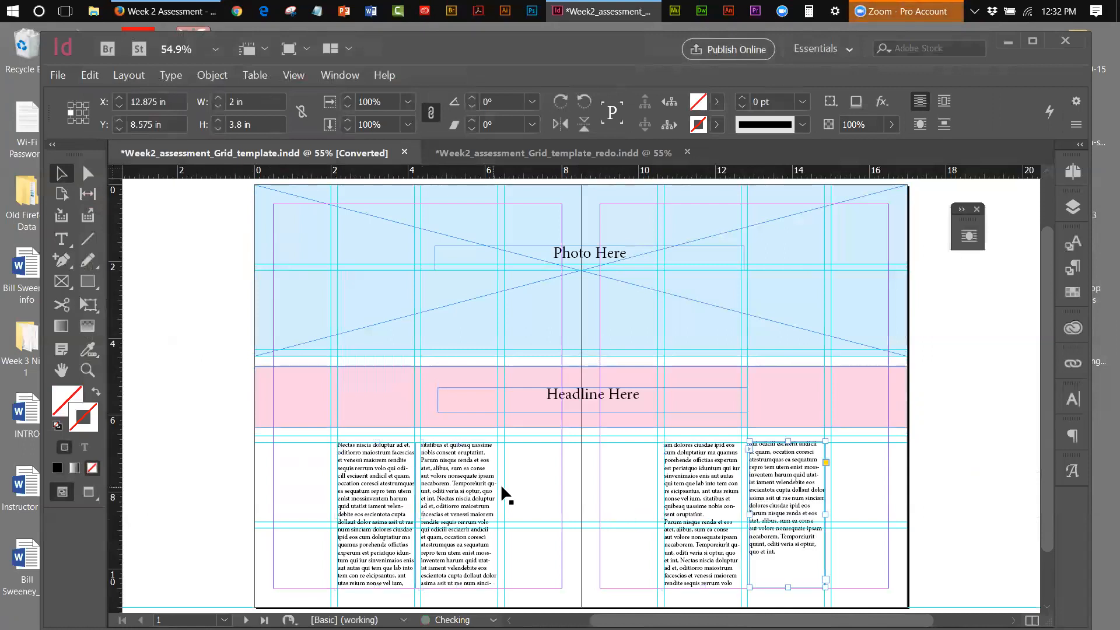
pyautogui.click(628, 412)
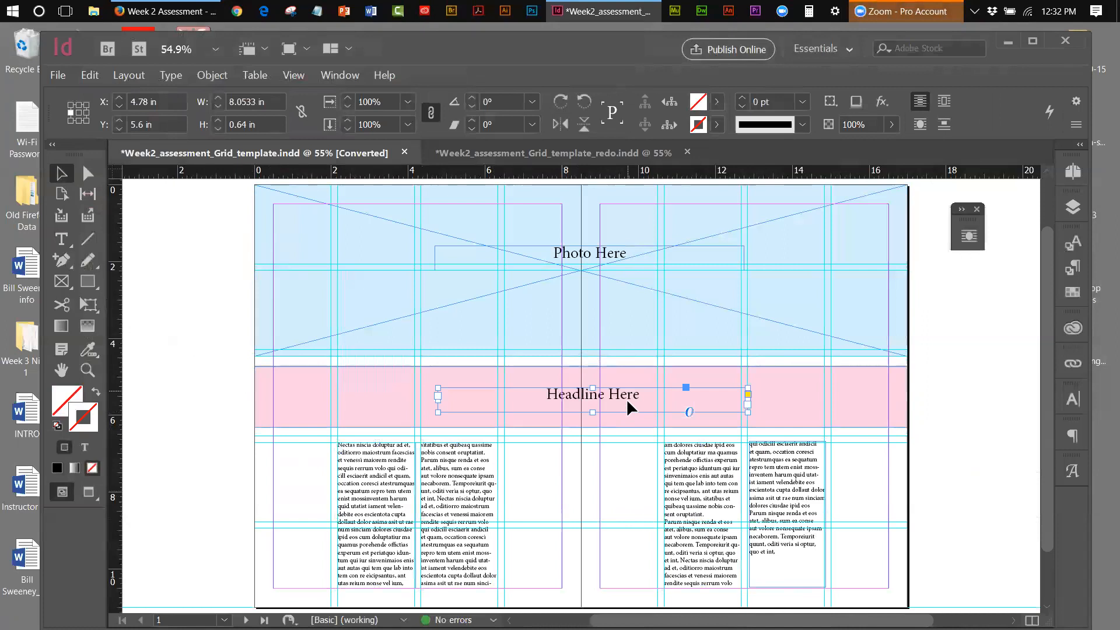
pyautogui.click(603, 265)
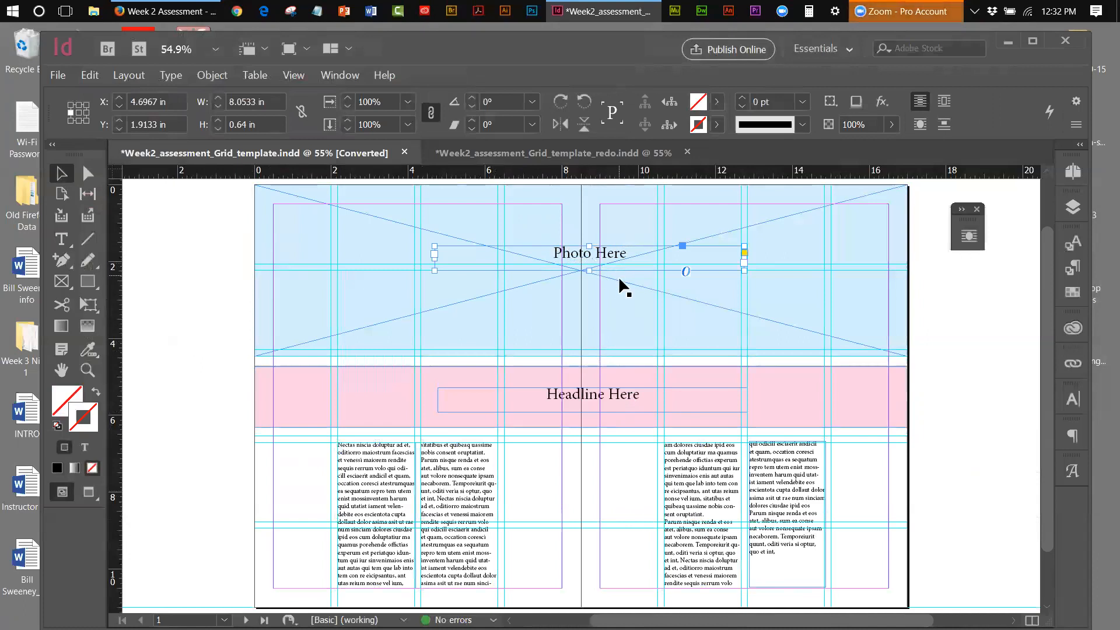
pyautogui.click(510, 161)
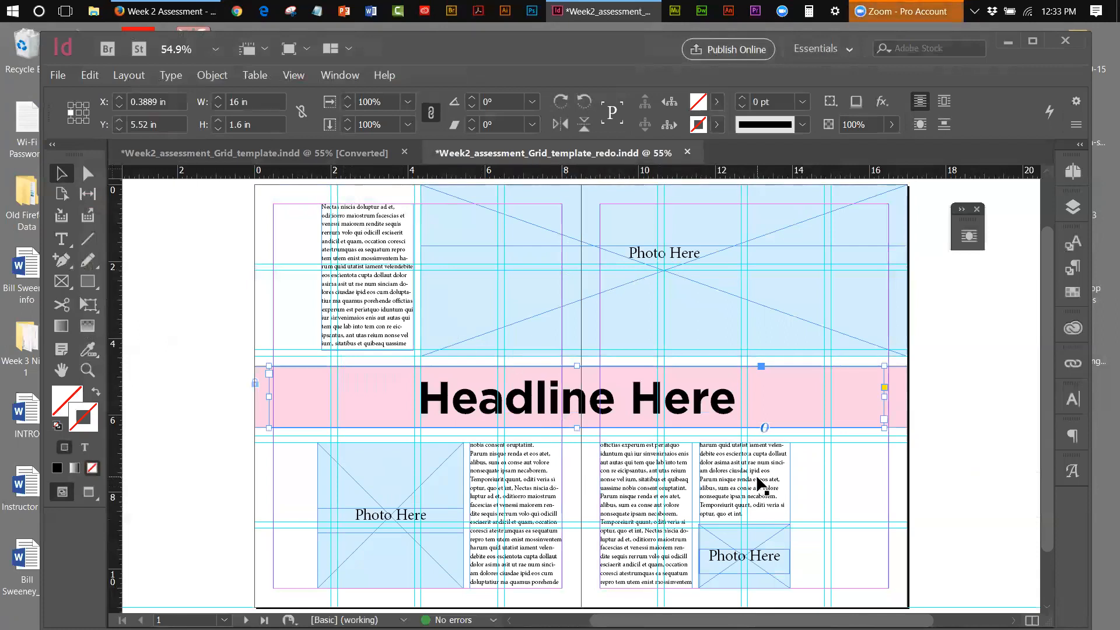
# Preview the redo spread without guides
pyautogui.click(294, 81)
pyautogui.moveTo(502, 266)
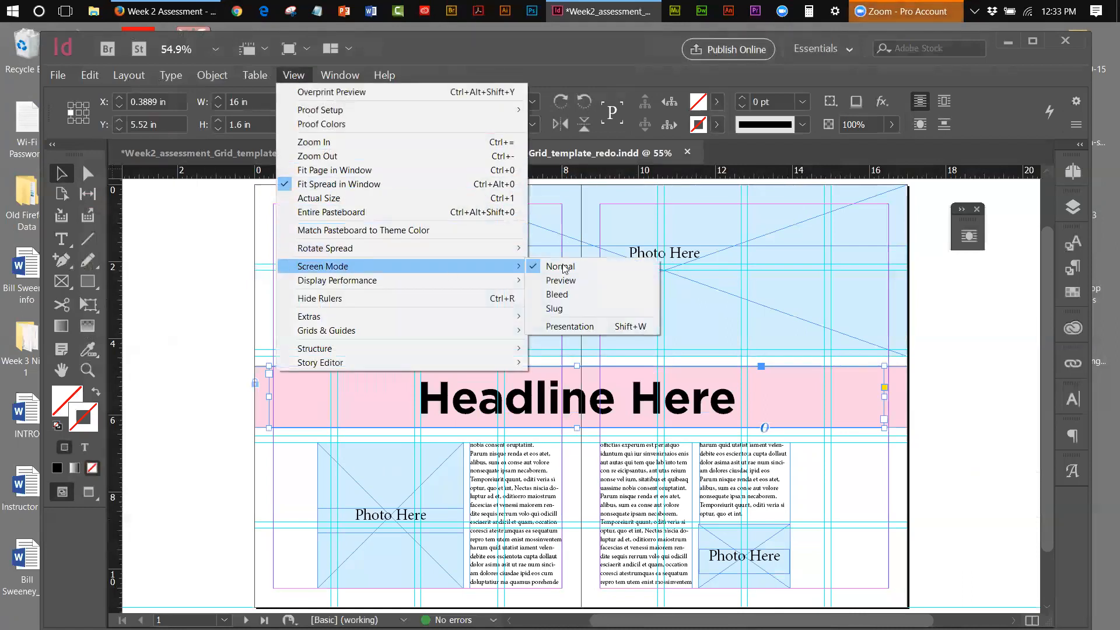
pyautogui.click(563, 280)
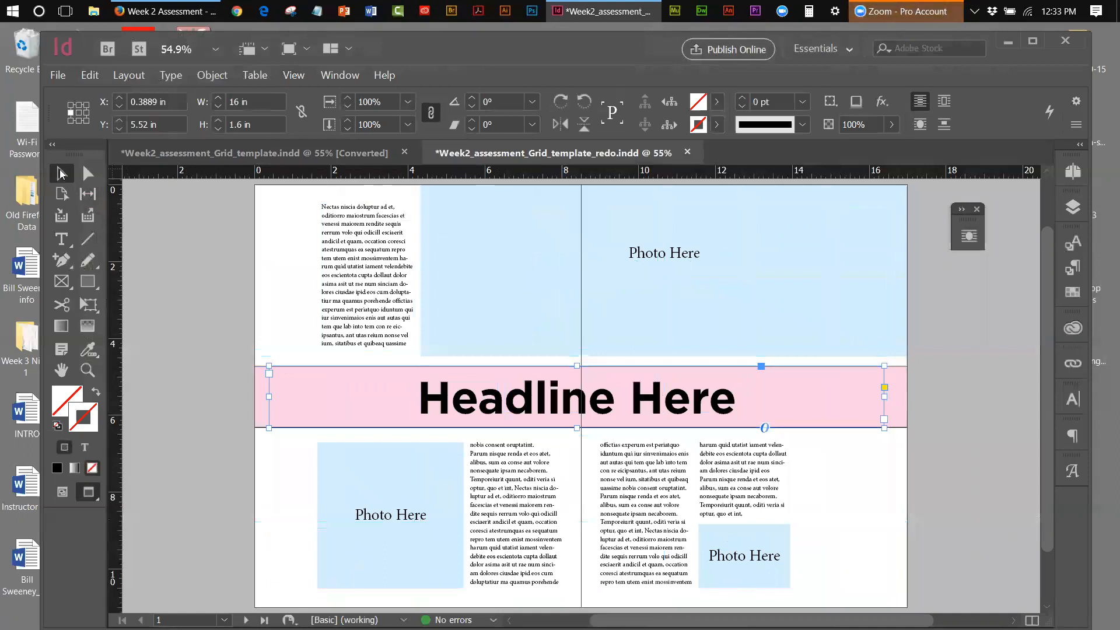
pyautogui.click(155, 215)
# Preview the converted grid template without guides or frame edges and compare it with the redo document
pyautogui.click(222, 155)
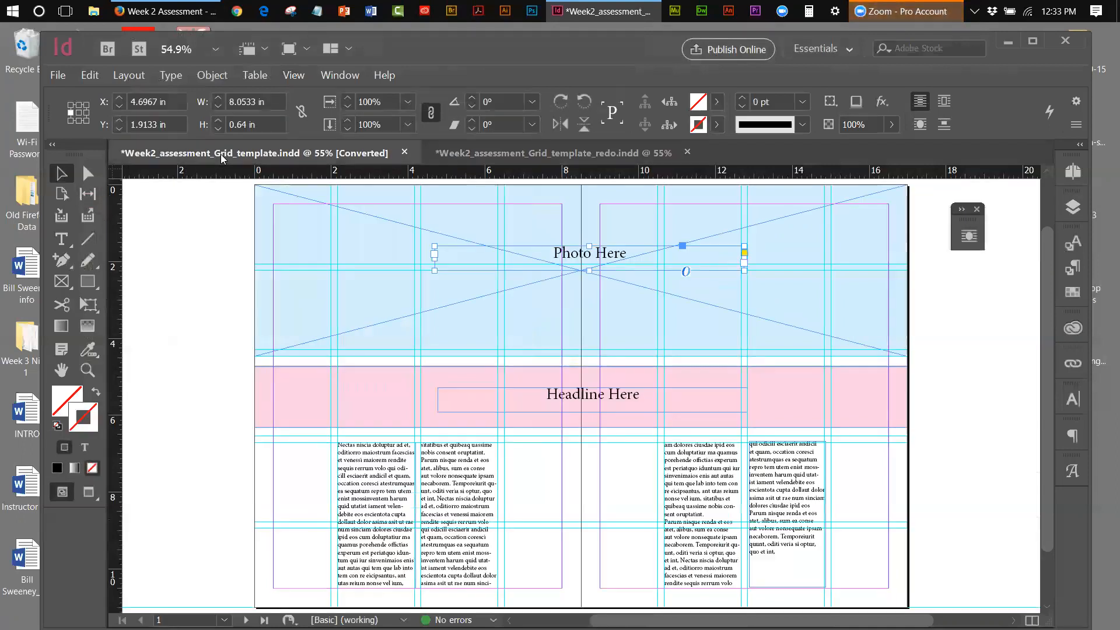
pyautogui.click(290, 80)
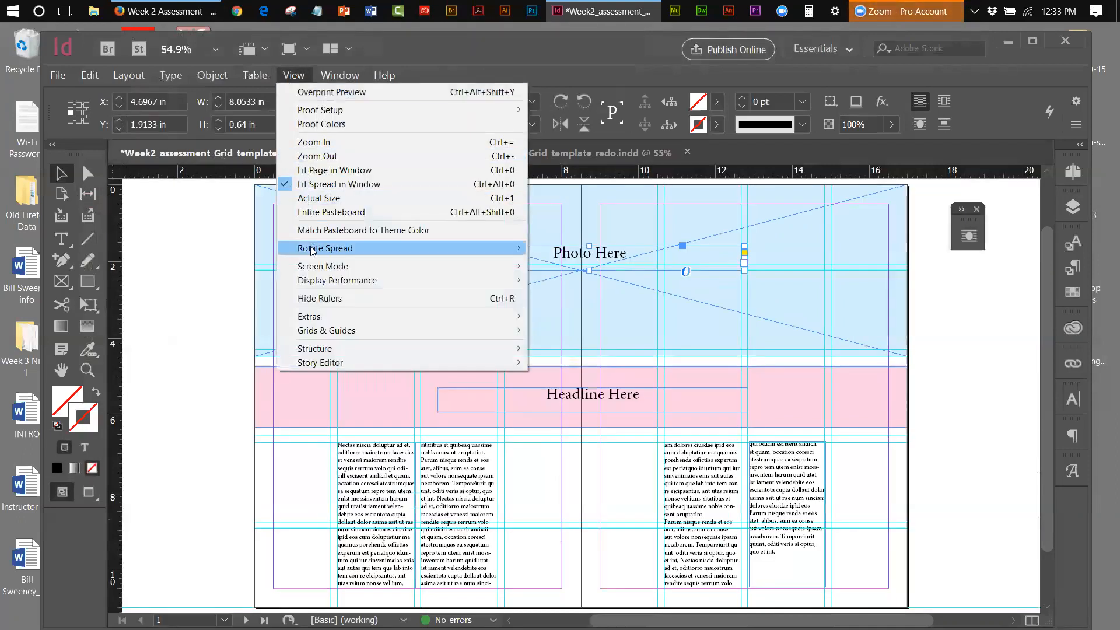
pyautogui.moveTo(314, 267)
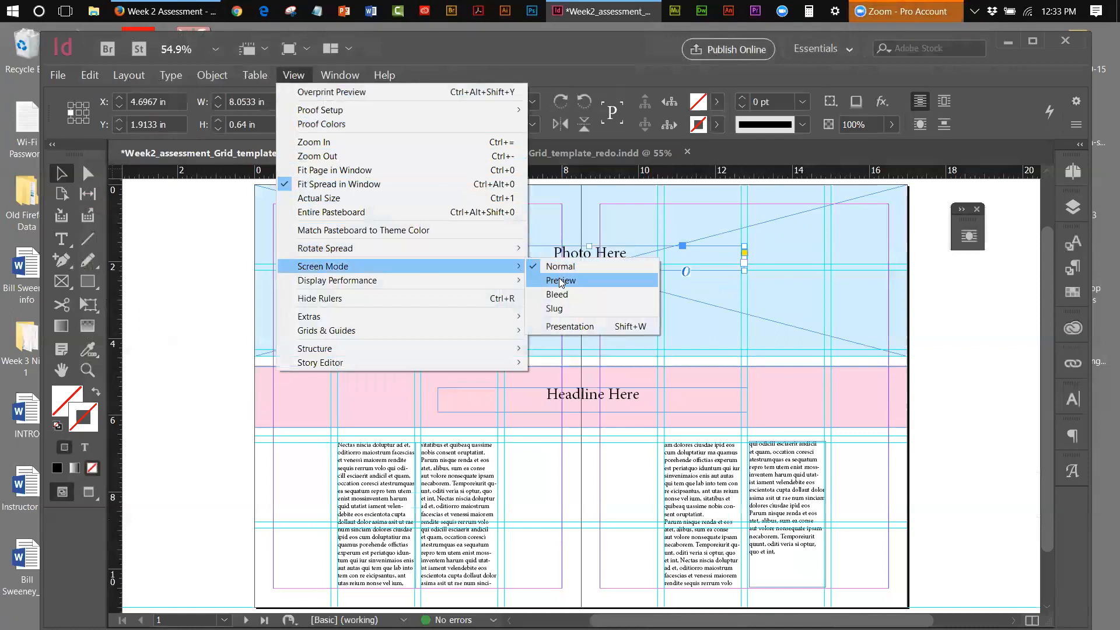
pyautogui.click(560, 280)
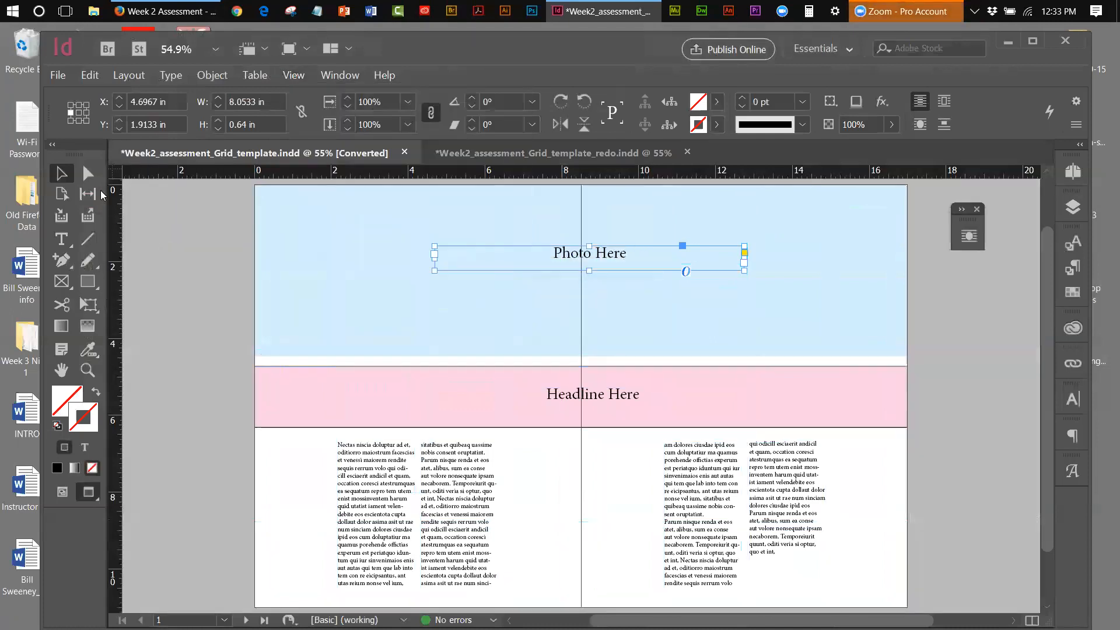
pyautogui.click(132, 225)
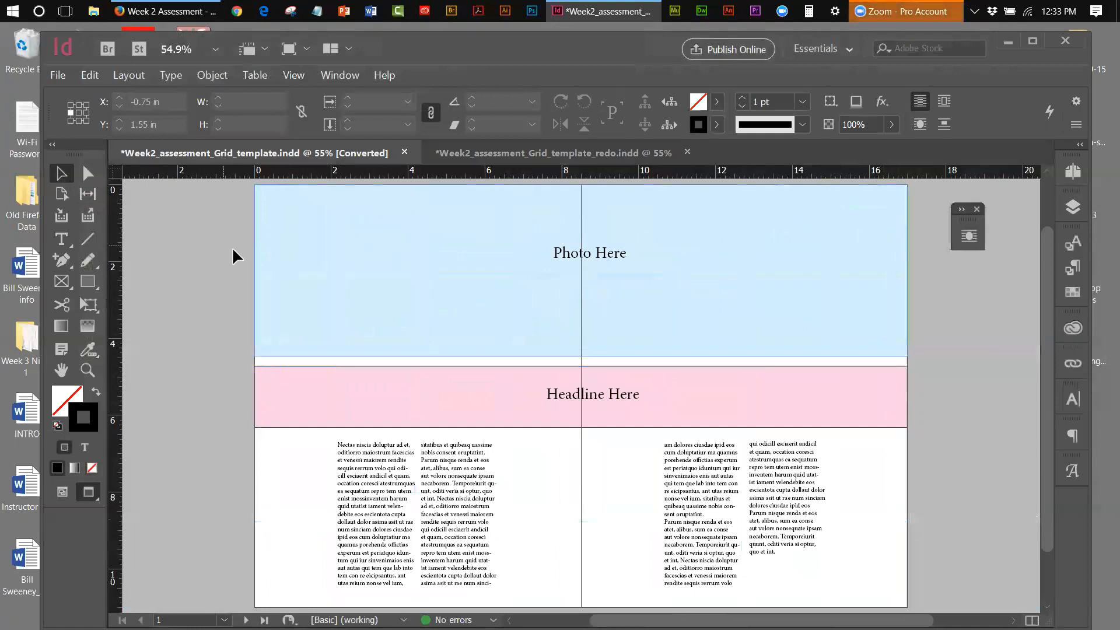
pyautogui.click(468, 156)
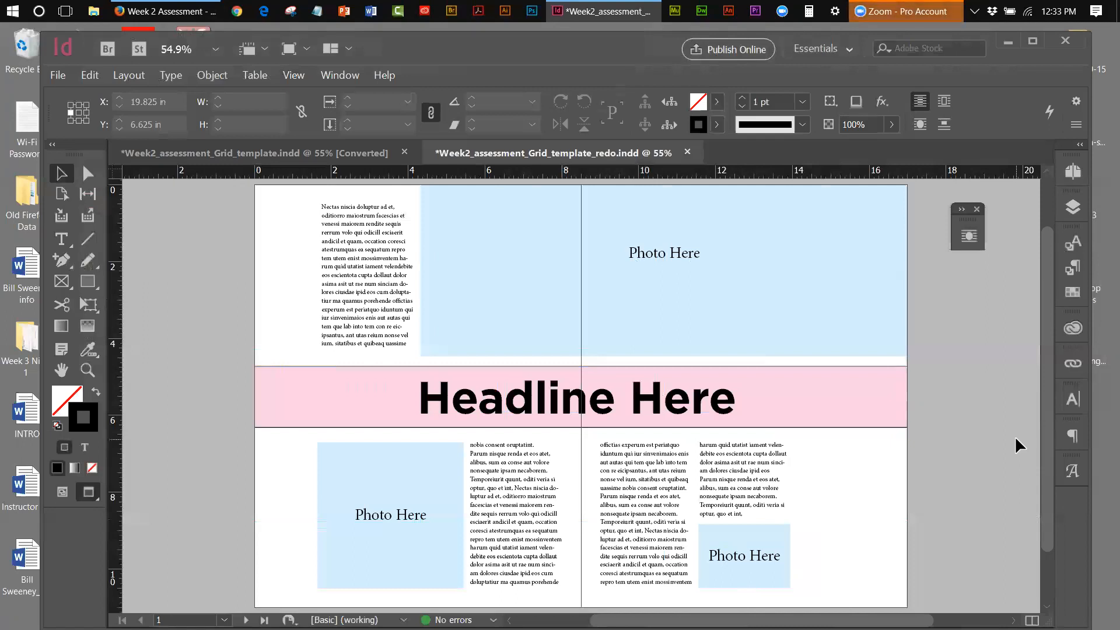
pyautogui.click(315, 153)
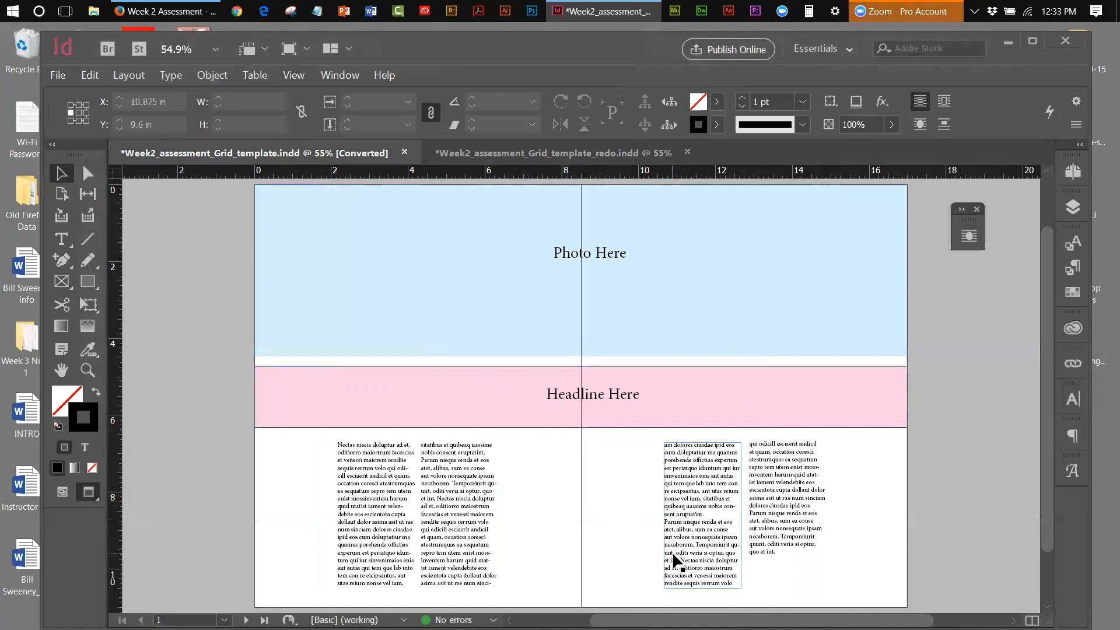
pyautogui.click(553, 153)
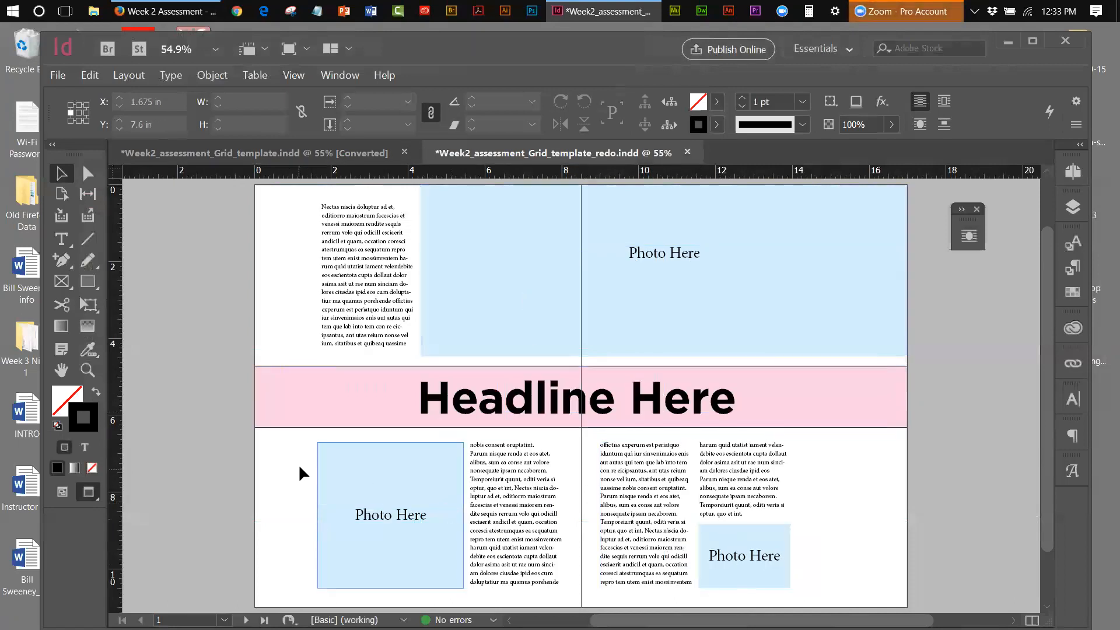
# Hide the lower-left and lower-right photo frames on the redo spread
pyautogui.moveTo(305, 470); pyautogui.dragTo(402, 533)
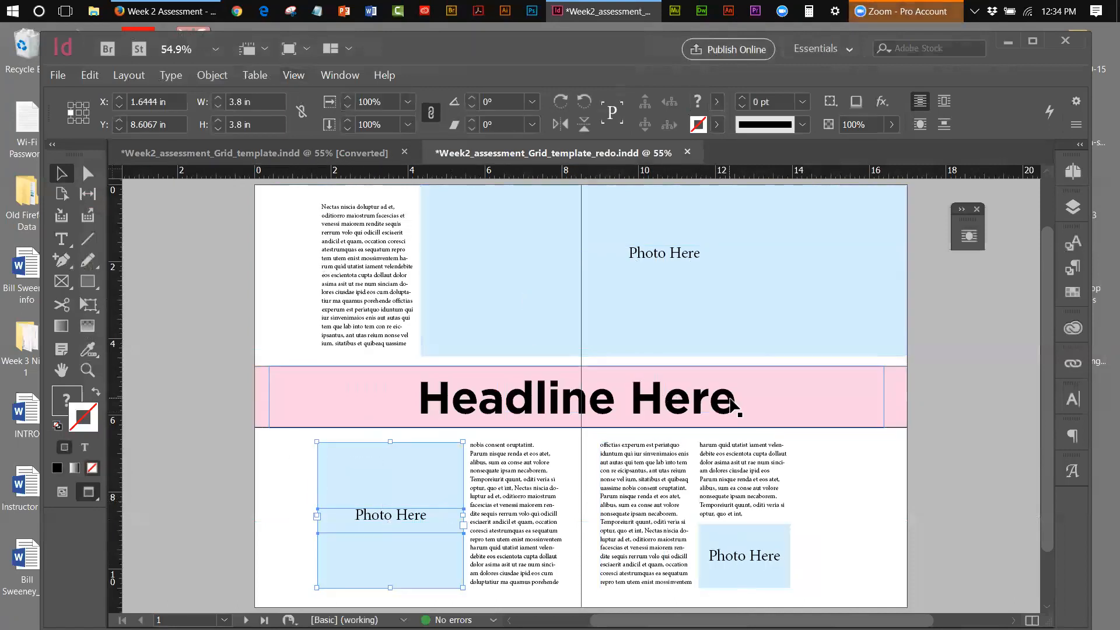
pyautogui.keyDown('shift'); pyautogui.moveTo(818, 550); pyautogui.dragTo(706, 566); pyautogui.keyUp('shift')
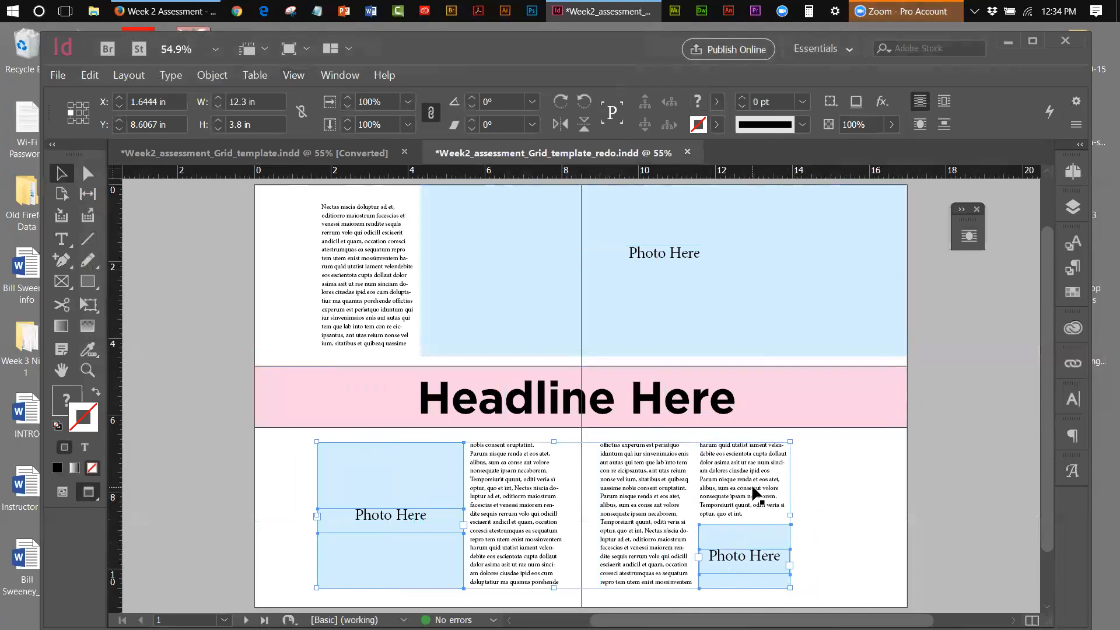
pyautogui.click(205, 80)
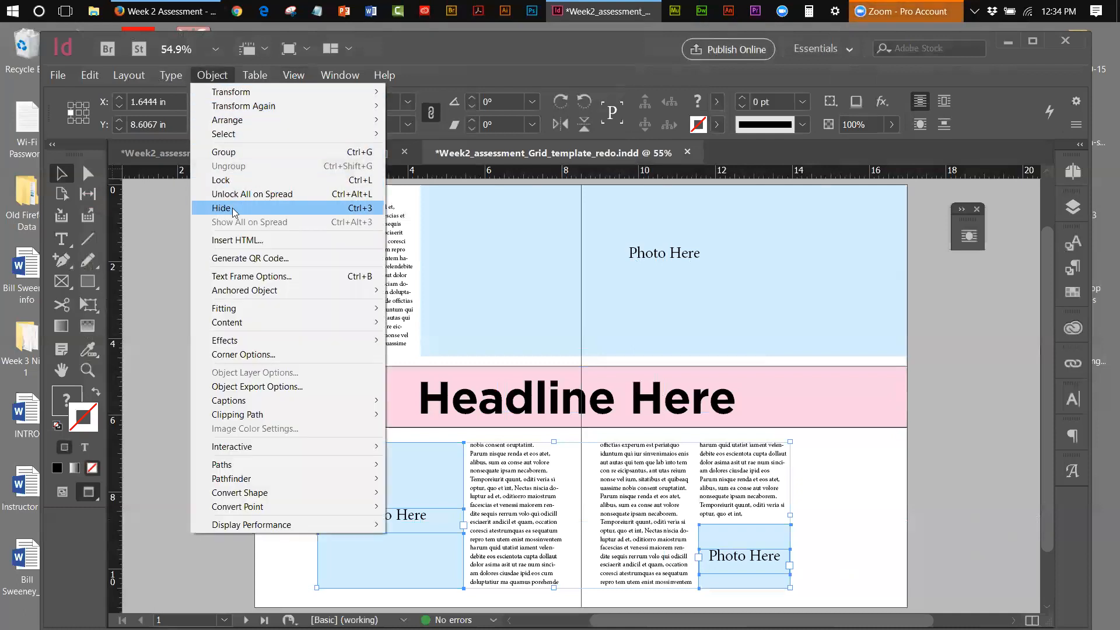
pyautogui.hotkey('ctrl', '3')
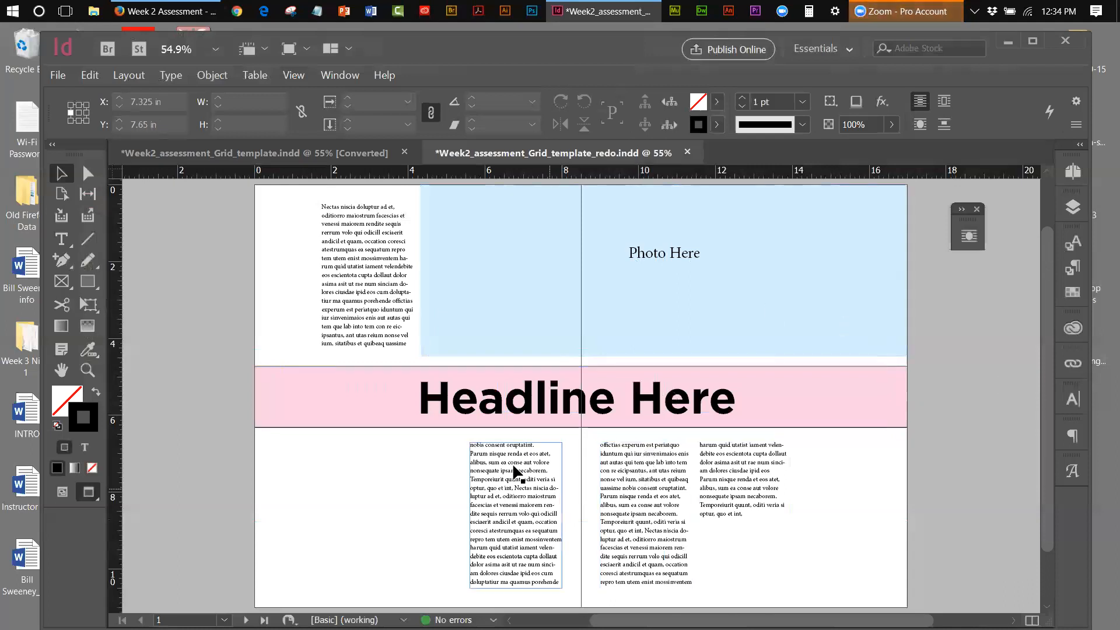
# Nudge the right-page text frame right and the left-page text frame left
pyautogui.click(740, 492)
pyautogui.press('Right')
pyautogui.press('Right')
pyautogui.press('Right')
pyautogui.press('Right')
pyautogui.press('Right')
pyautogui.press('Right')
pyautogui.press('Right')
pyautogui.press('Right')
pyautogui.press('Right')
pyautogui.press('Right')
pyautogui.press('Right')
pyautogui.press('Right')
pyautogui.press('Right')
pyautogui.press('Right')
pyautogui.press('Right')
pyautogui.press('Right')
pyautogui.press('Right')
pyautogui.press('Right')
pyautogui.press('Right')
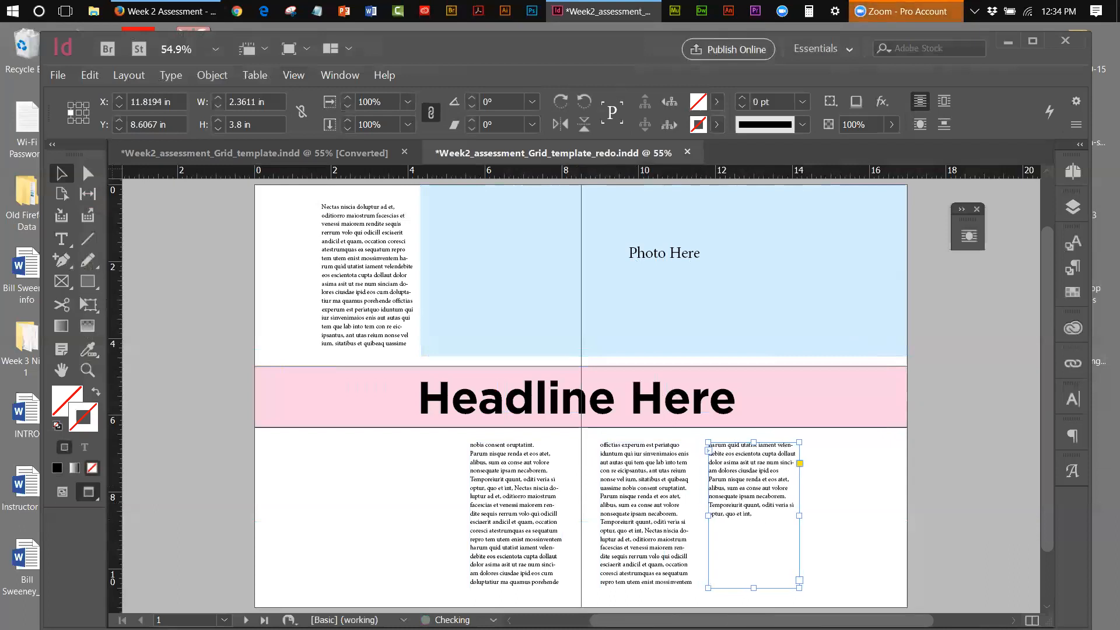
pyautogui.press('Right')
pyautogui.press('Right')
pyautogui.press('Right')
pyautogui.press('Right')
pyautogui.press('Right')
pyautogui.press('Right')
pyautogui.press('Right')
pyautogui.press('Right')
pyautogui.press('Right')
pyautogui.press('Right')
pyautogui.press('Right')
pyautogui.press('Right')
pyautogui.press('Right')
pyautogui.press('Right')
pyautogui.press('Right')
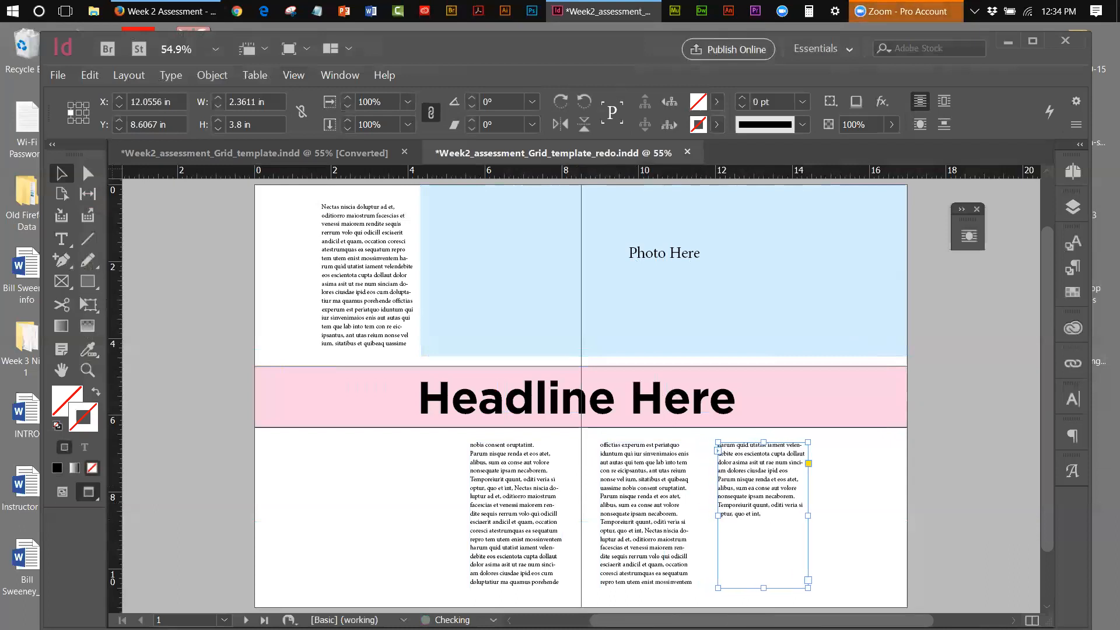
pyautogui.click(1013, 531)
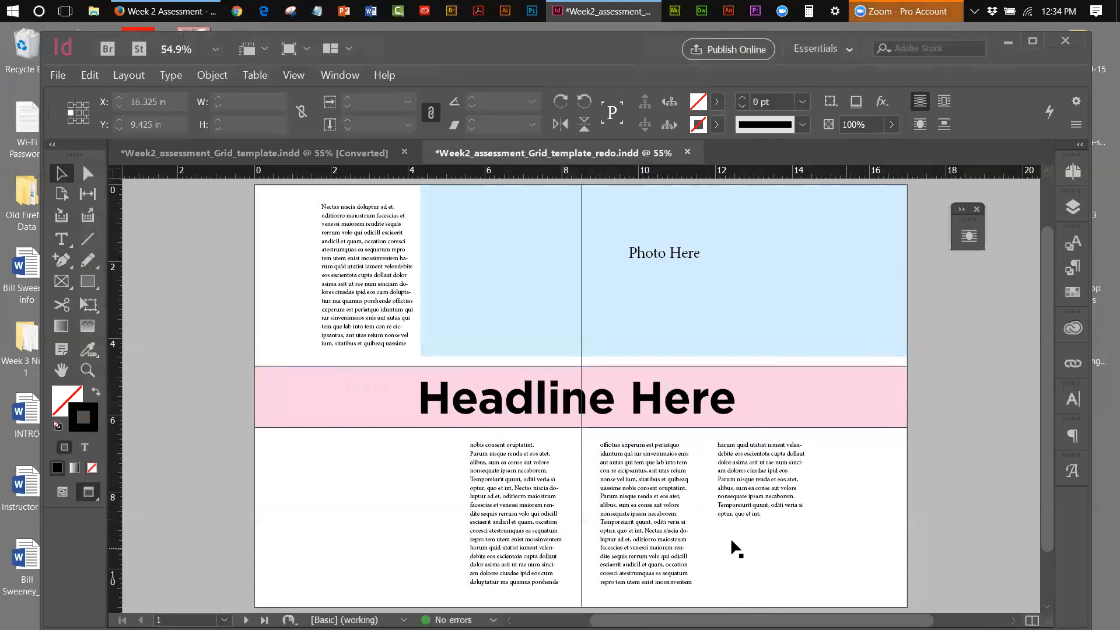
pyautogui.click(388, 295)
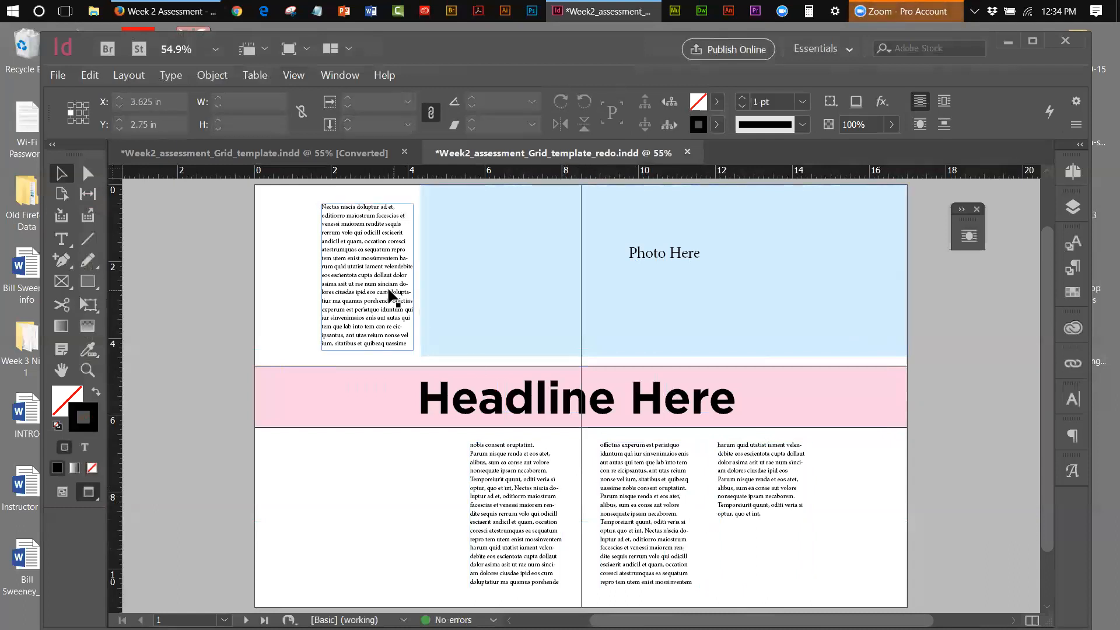
pyautogui.press('Left')
pyautogui.press('Left')
pyautogui.press('Left')
pyautogui.press('Left')
pyautogui.press('Left')
pyautogui.press('Left')
pyautogui.press('Left')
pyautogui.press('Left')
pyautogui.press('Left')
pyautogui.press('Left')
pyautogui.press('Left')
pyautogui.press('Left')
pyautogui.press('Left')
pyautogui.press('Left')
pyautogui.press('Left')
pyautogui.press('Left')
pyautogui.press('Left')
pyautogui.press('Left')
pyautogui.press('Left')
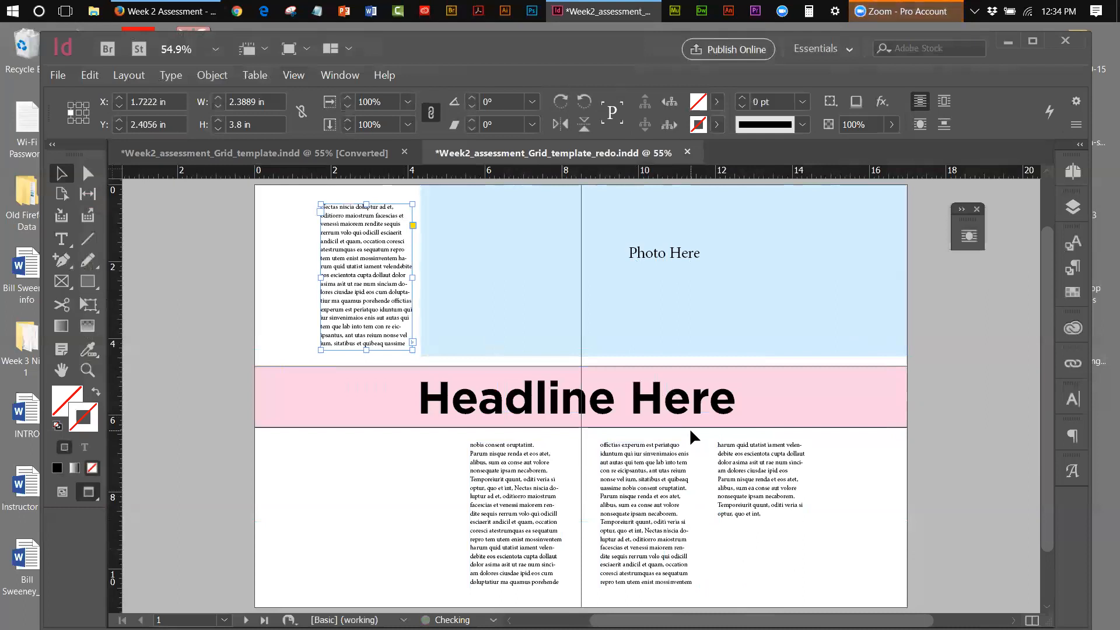
pyautogui.press('Left')
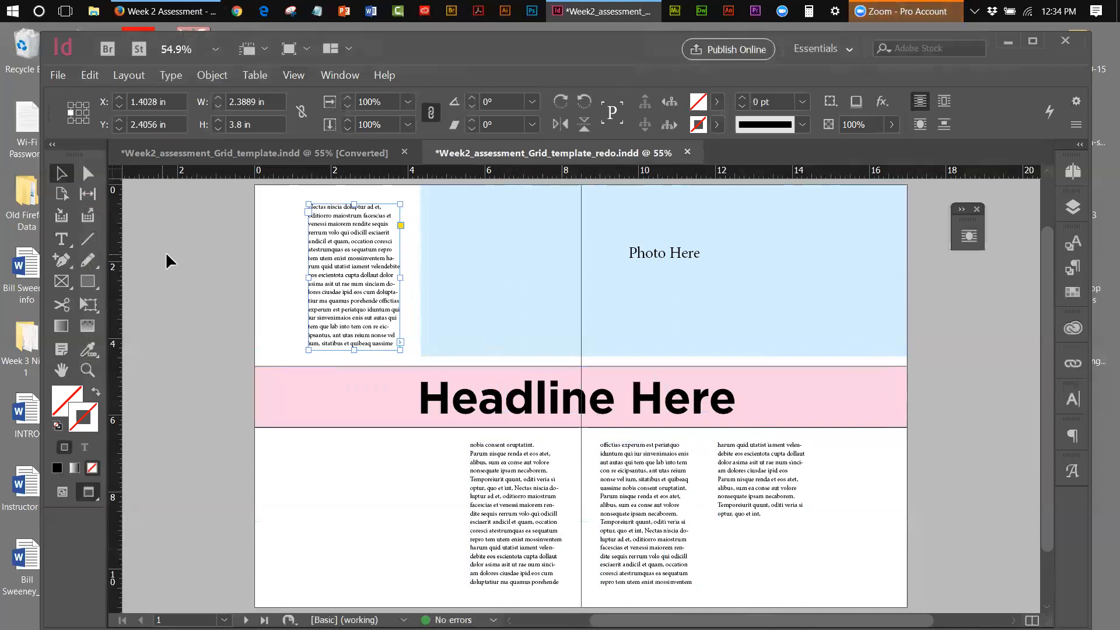
pyautogui.click(172, 261)
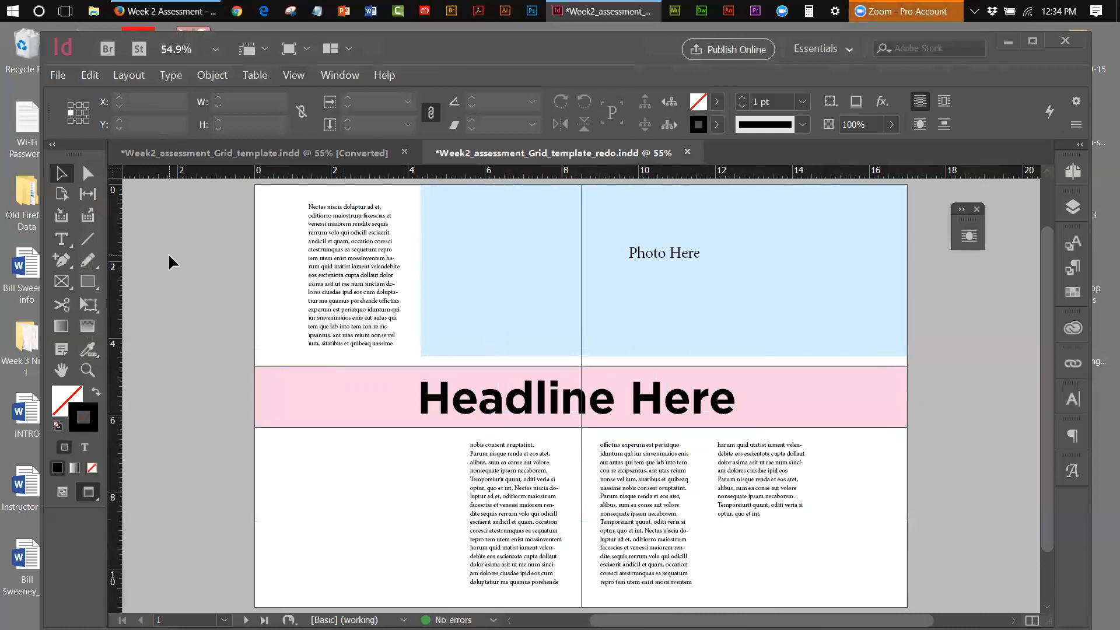
# Undo the frame moves and close the redo document
pyautogui.click(502, 547)
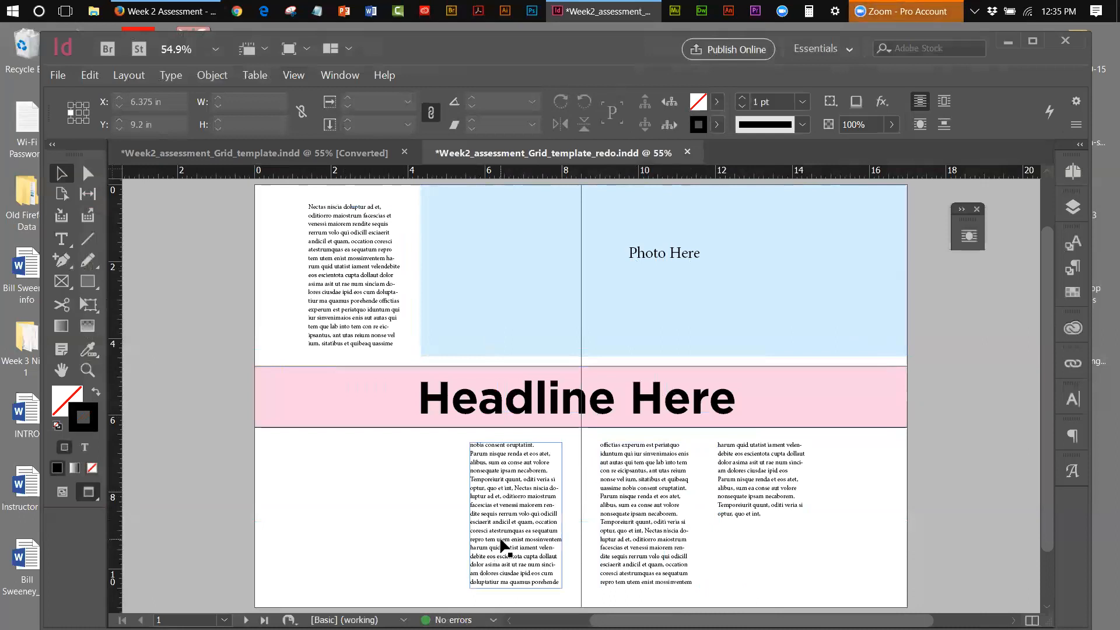
pyautogui.click(503, 546)
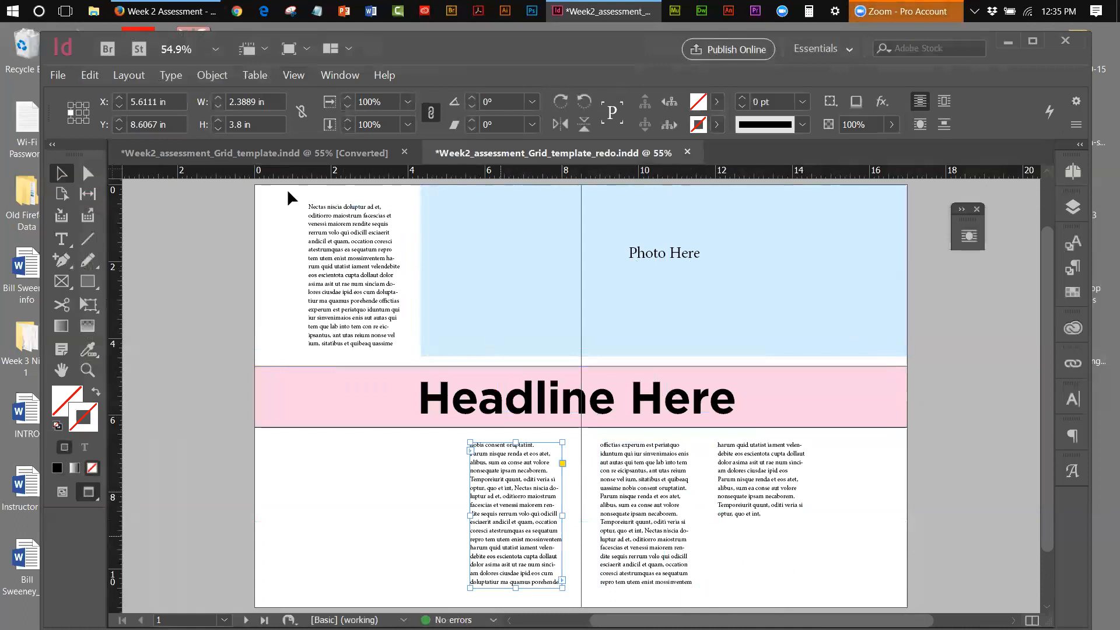
pyautogui.click(95, 76)
pyautogui.click(102, 92)
pyautogui.click(94, 76)
pyautogui.click(94, 91)
pyautogui.click(91, 75)
pyautogui.click(95, 92)
pyautogui.click(166, 295)
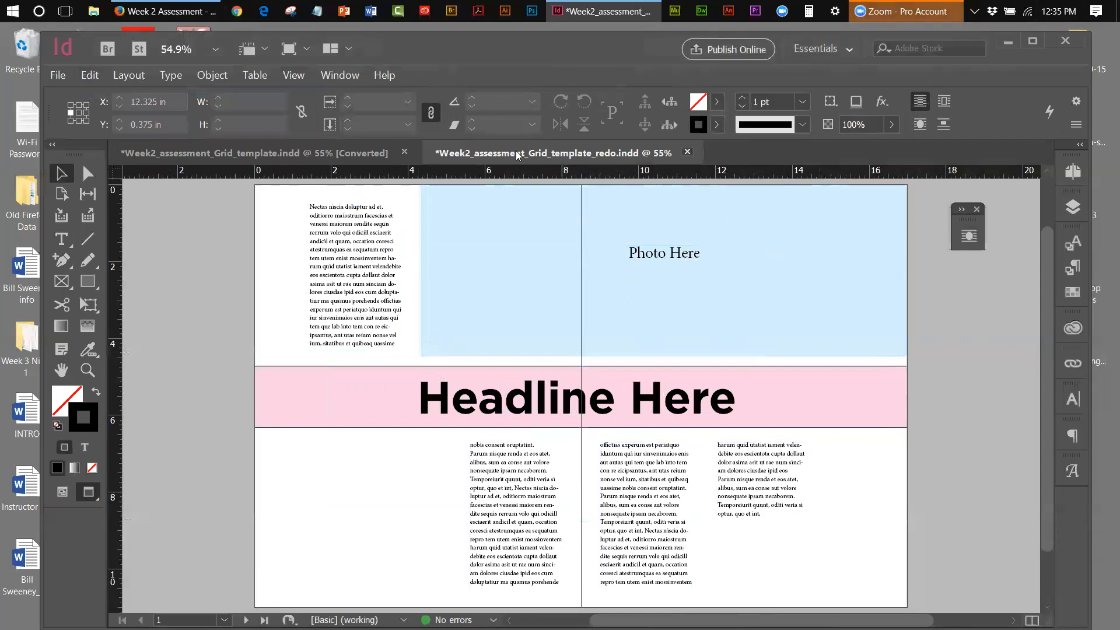
pyautogui.hotkey('ctrl', 'w')
# Close the redo and Grid template documents without saving changes
pyautogui.press('n')
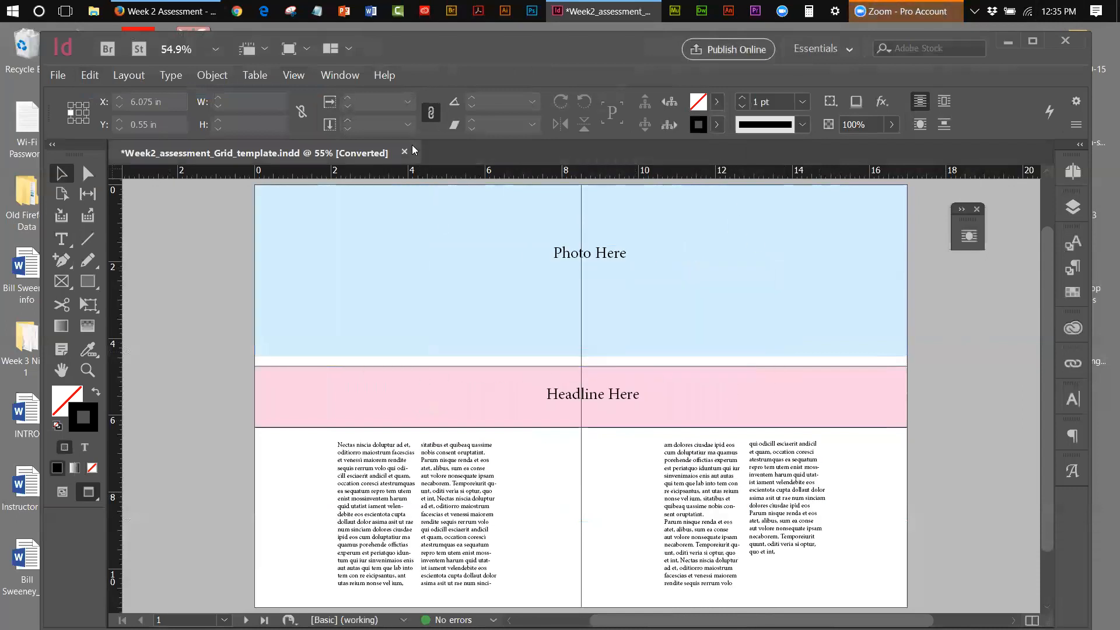
pyautogui.click(404, 152)
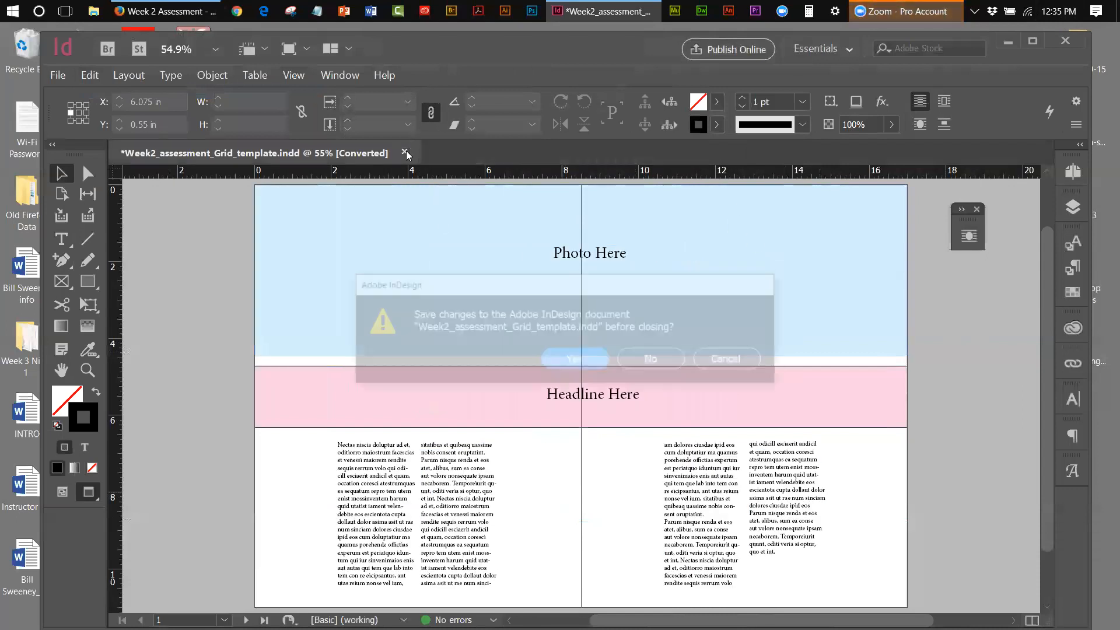
pyautogui.click(647, 366)
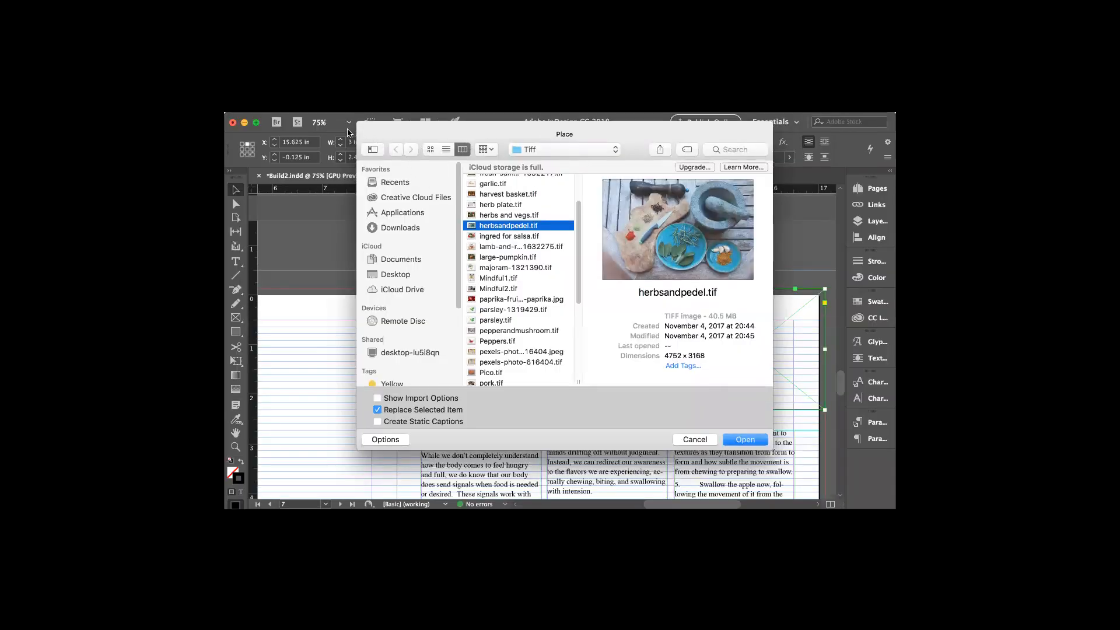
# Leave the Place dialog, scroll to page 2's pull quote and select the missing glyph after 'under 1'
pyautogui.click(690, 440)
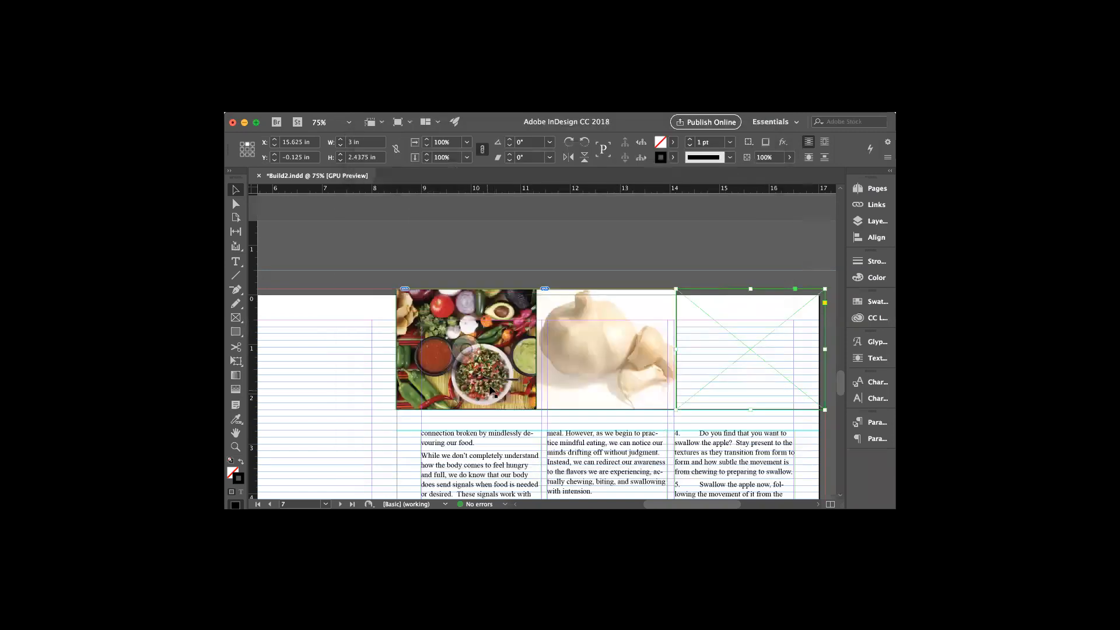
pyautogui.scroll(5, 651, 318)
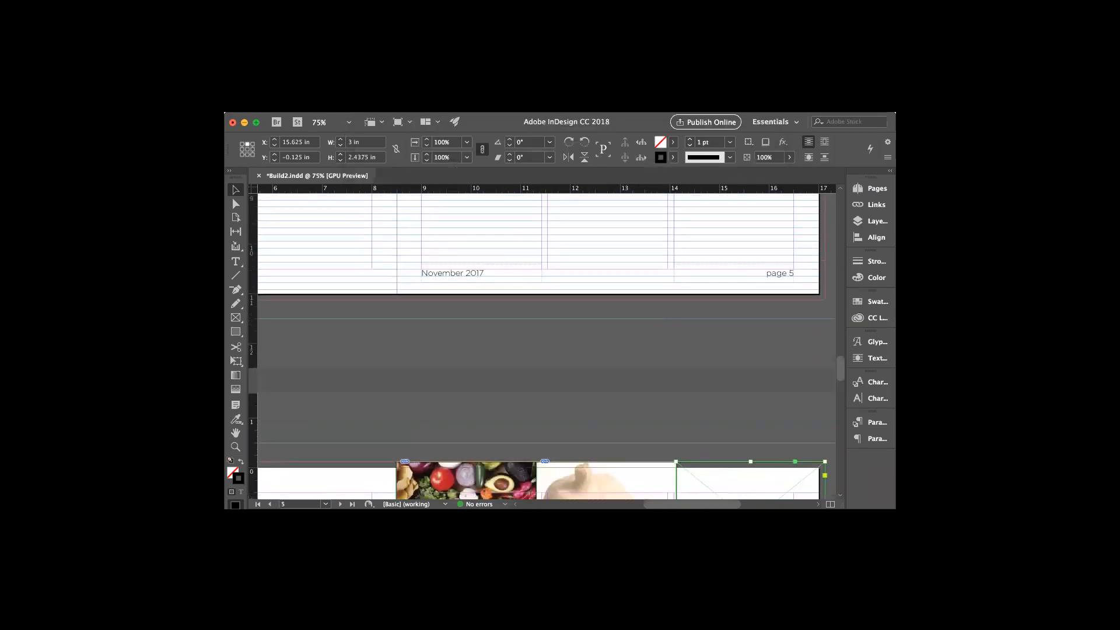
pyautogui.hscroll(-10, 628, 431)
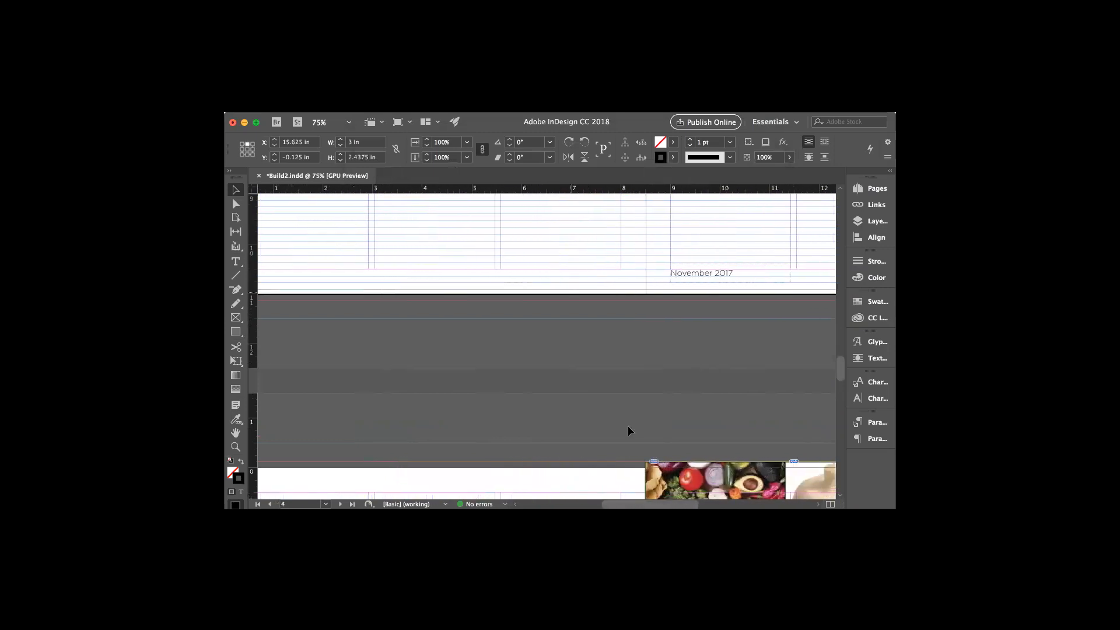
pyautogui.scroll(10, 570, 308)
pyautogui.scroll(10, 570, 308)
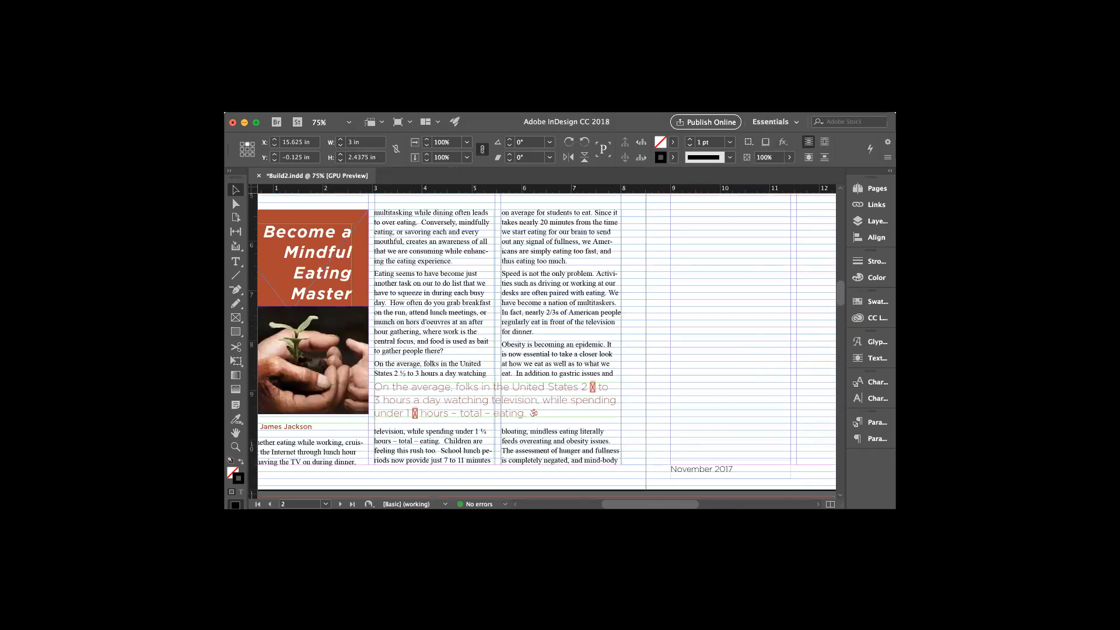
pyautogui.hscroll(-2, 542, 345)
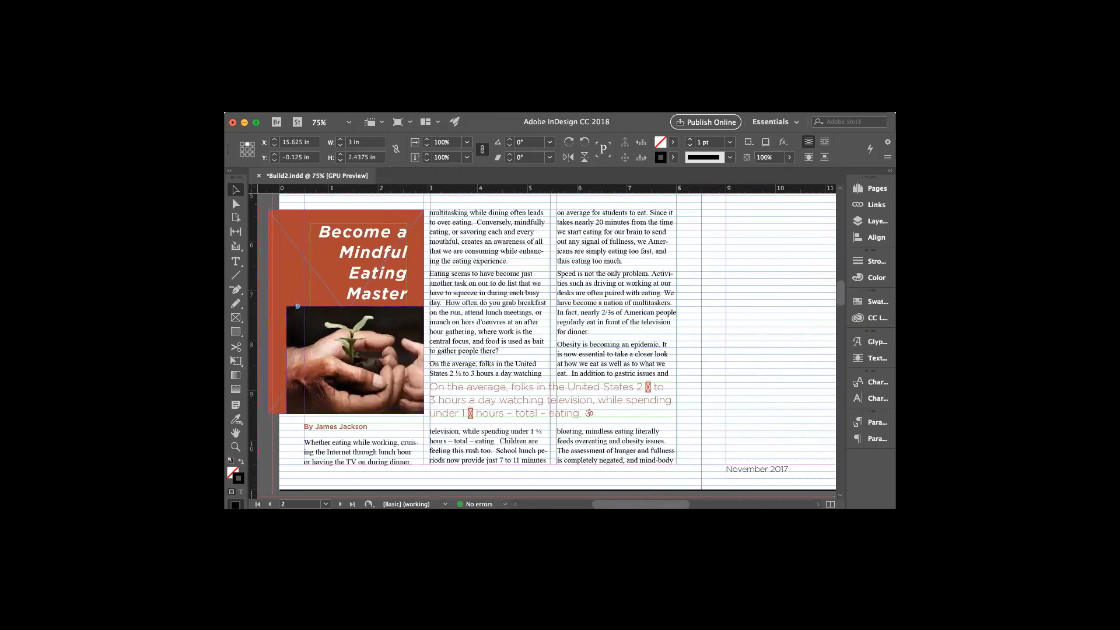
pyautogui.hscroll(-1, 549, 341)
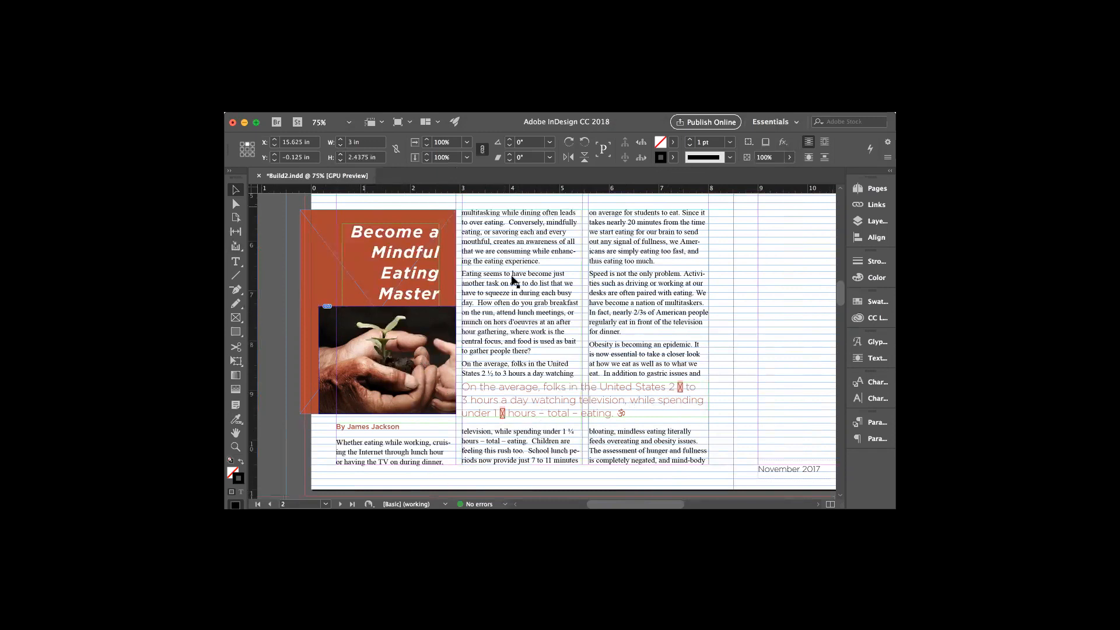
pyautogui.click(237, 265)
pyautogui.moveTo(508, 413); pyautogui.dragTo(500, 413)
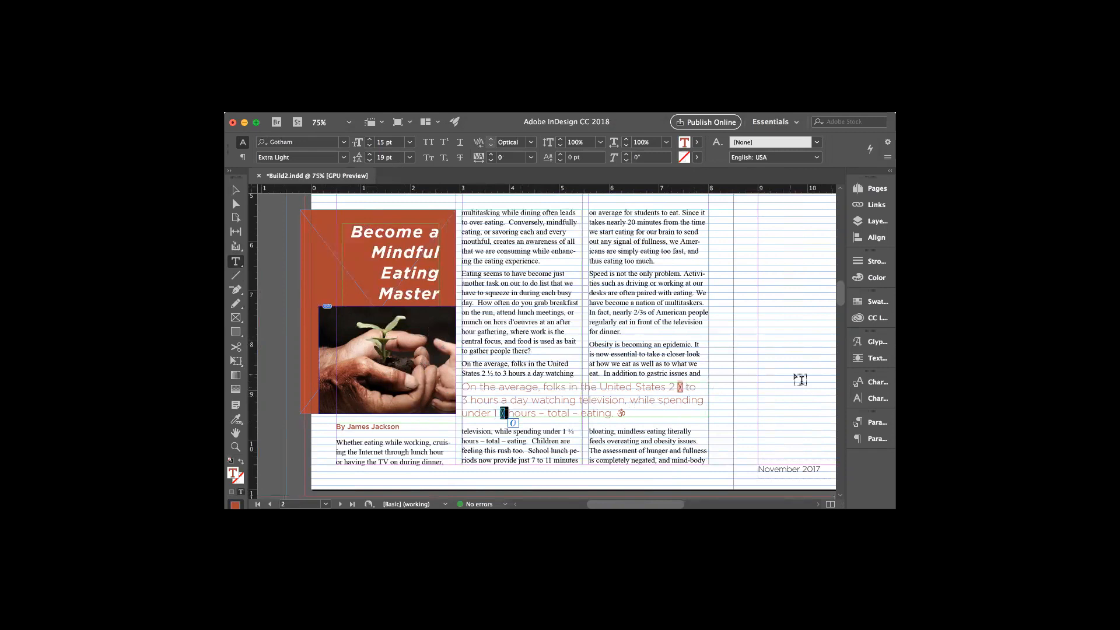
# Look at the Character Styles and Character panels, then close them
pyautogui.click(875, 383)
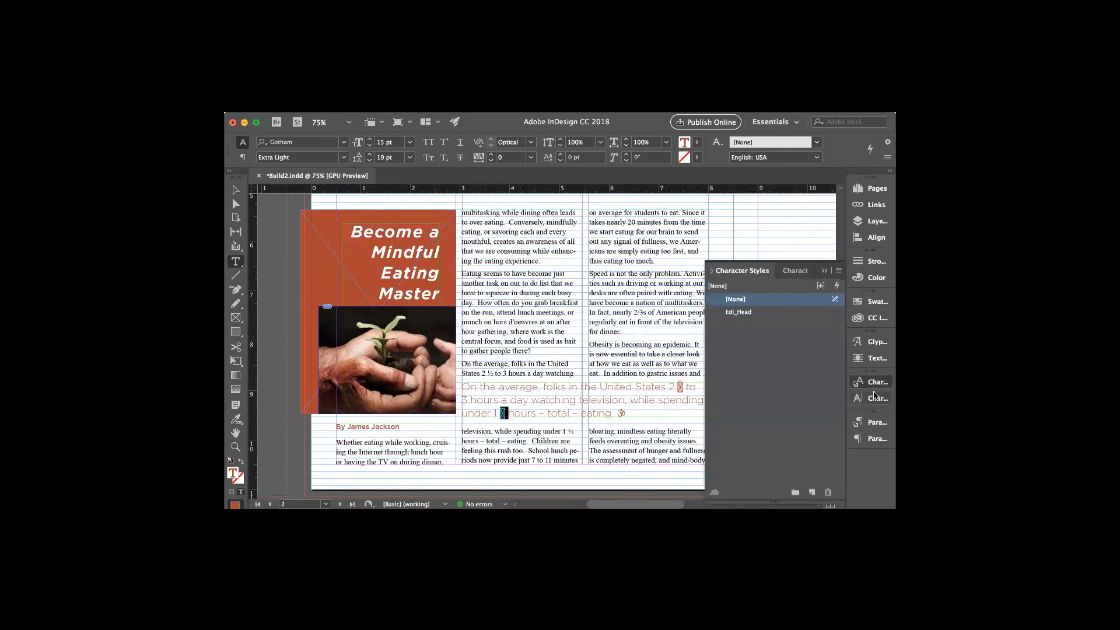
pyautogui.click(875, 399)
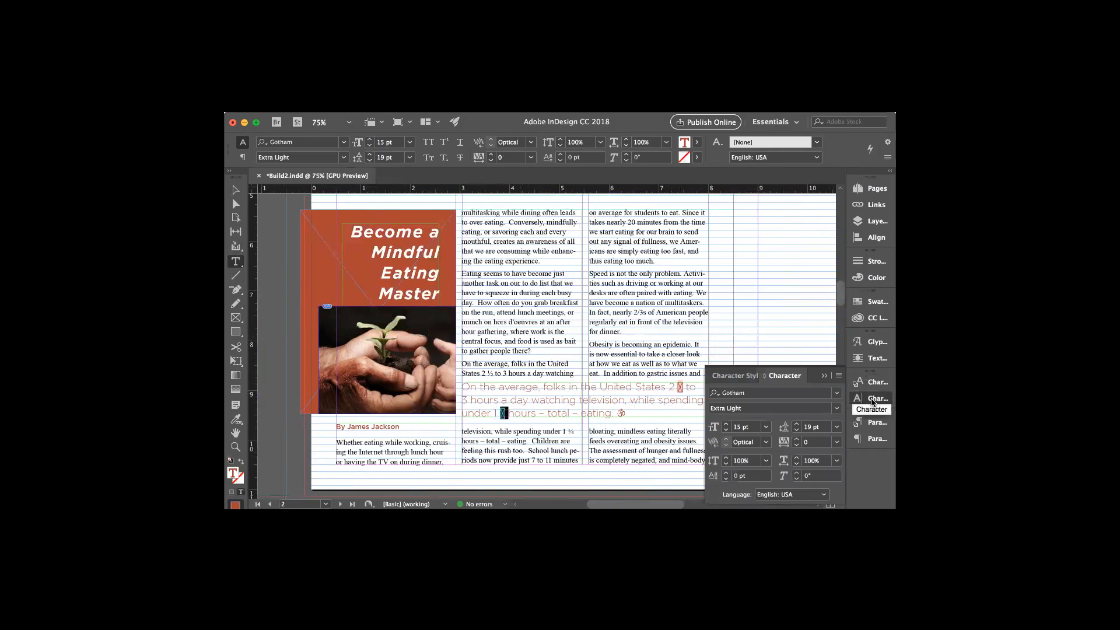
pyautogui.click(873, 401)
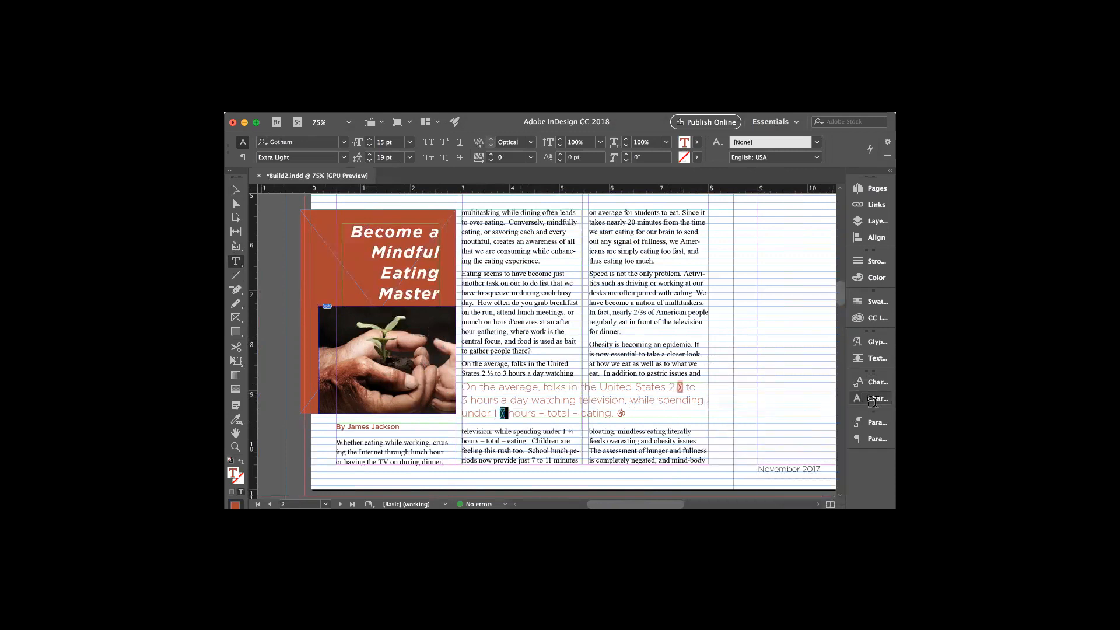
# Browse the Gotham glyph set down to the fraction slash
pyautogui.click(859, 344)
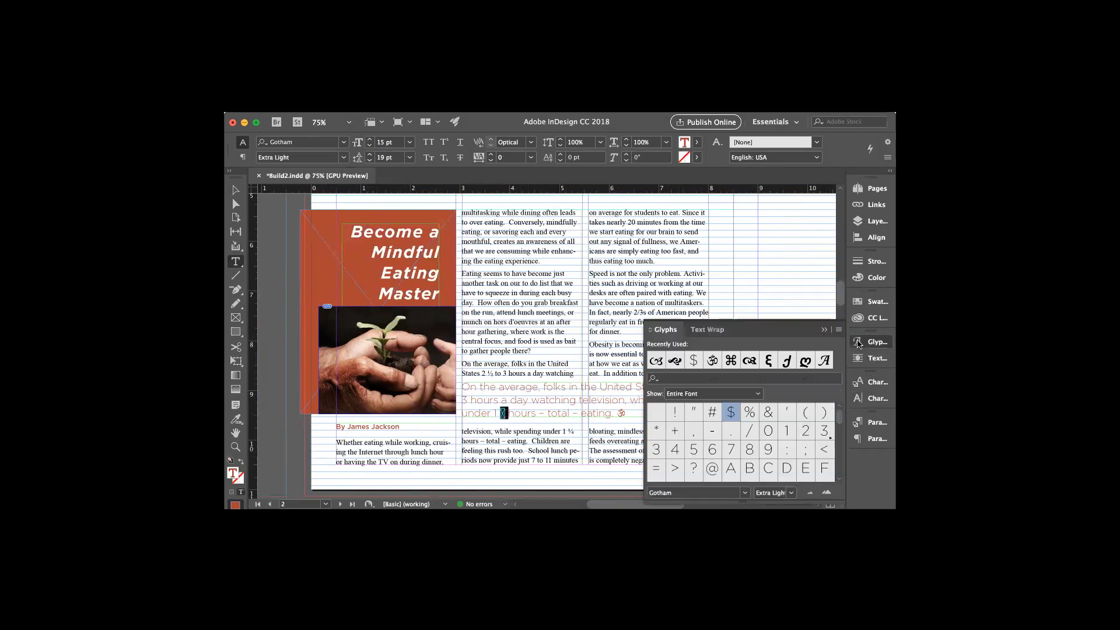
pyautogui.scroll(-4, 804, 430)
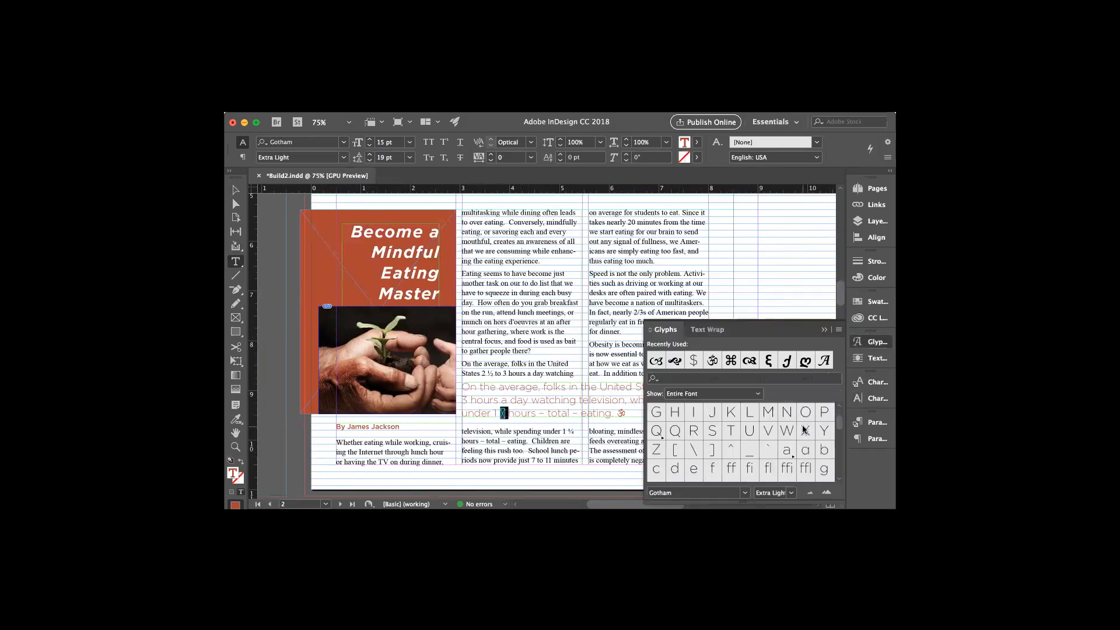
pyautogui.scroll(-5, 785, 439)
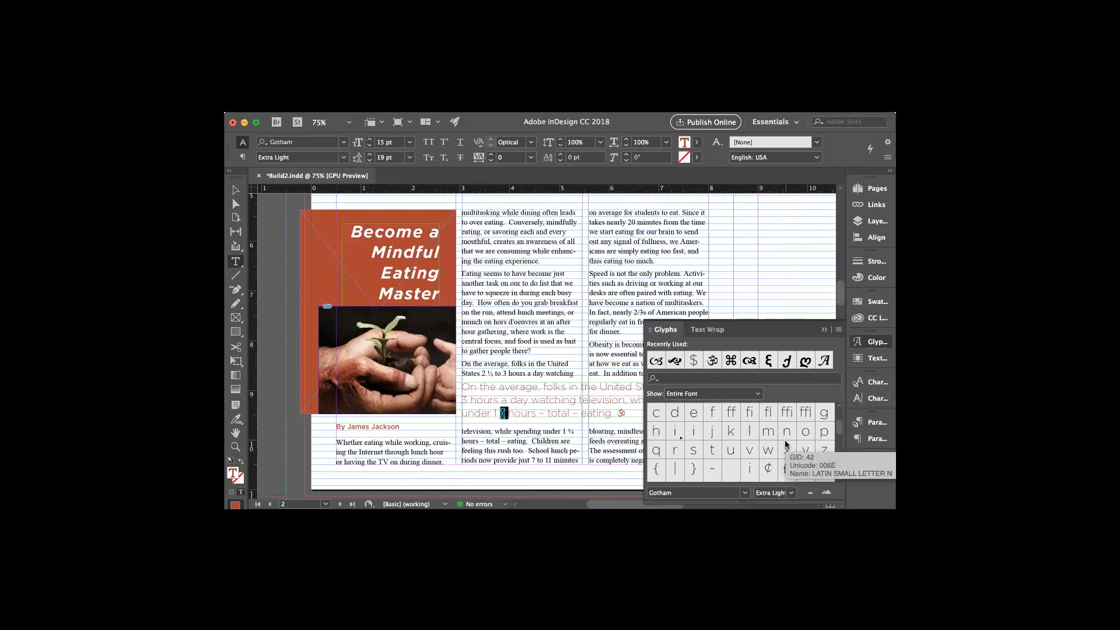
pyautogui.scroll(-3, 748, 462)
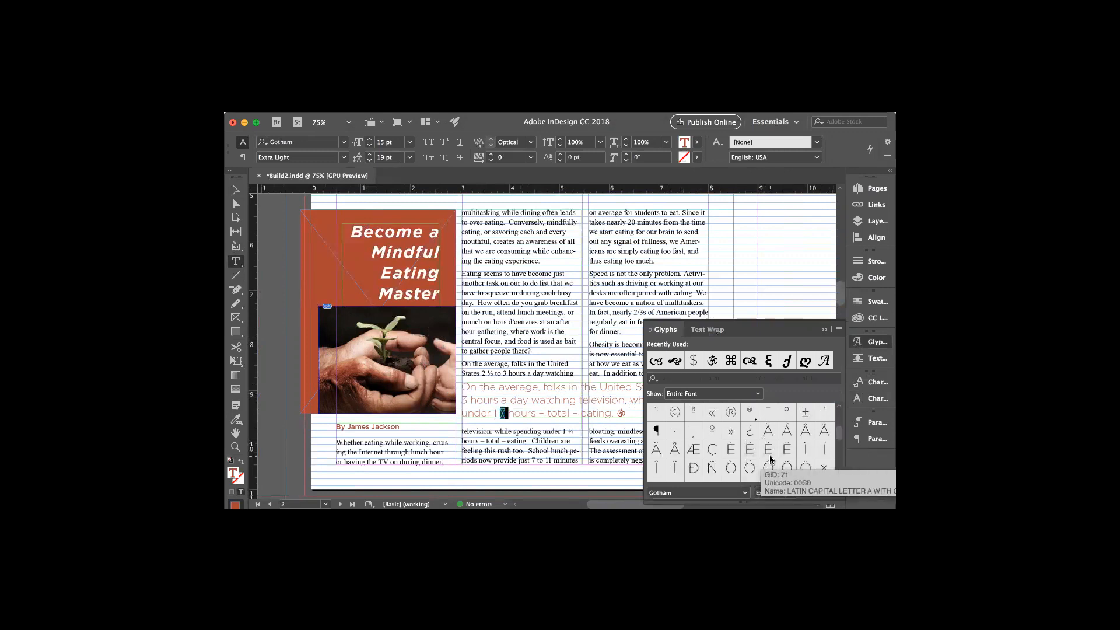
pyautogui.scroll(-5, 797, 457)
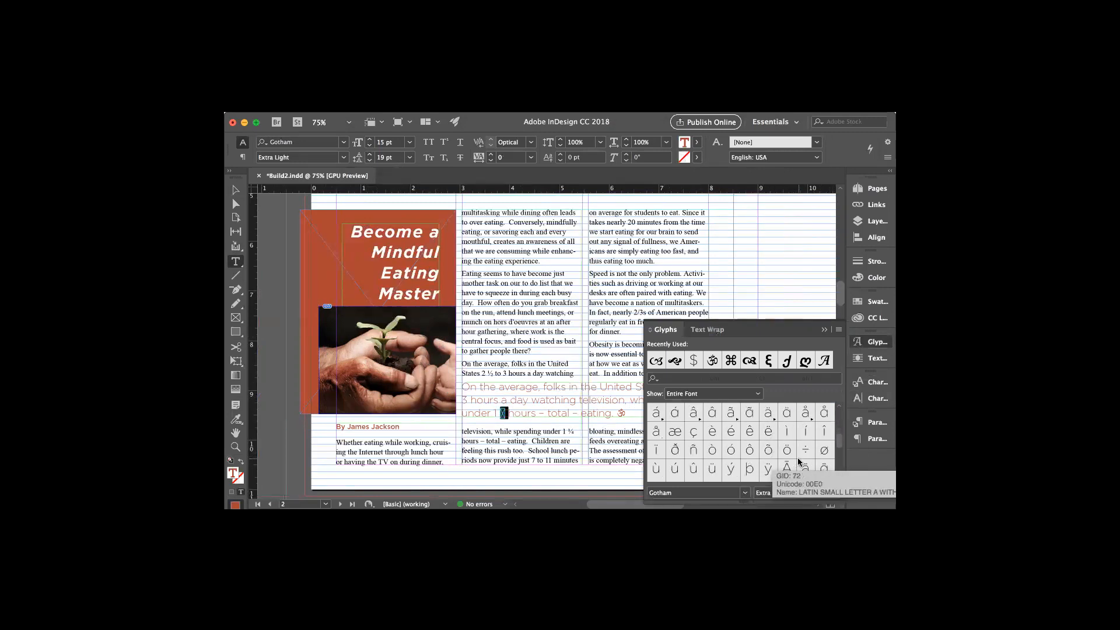
pyautogui.scroll(-5, 797, 457)
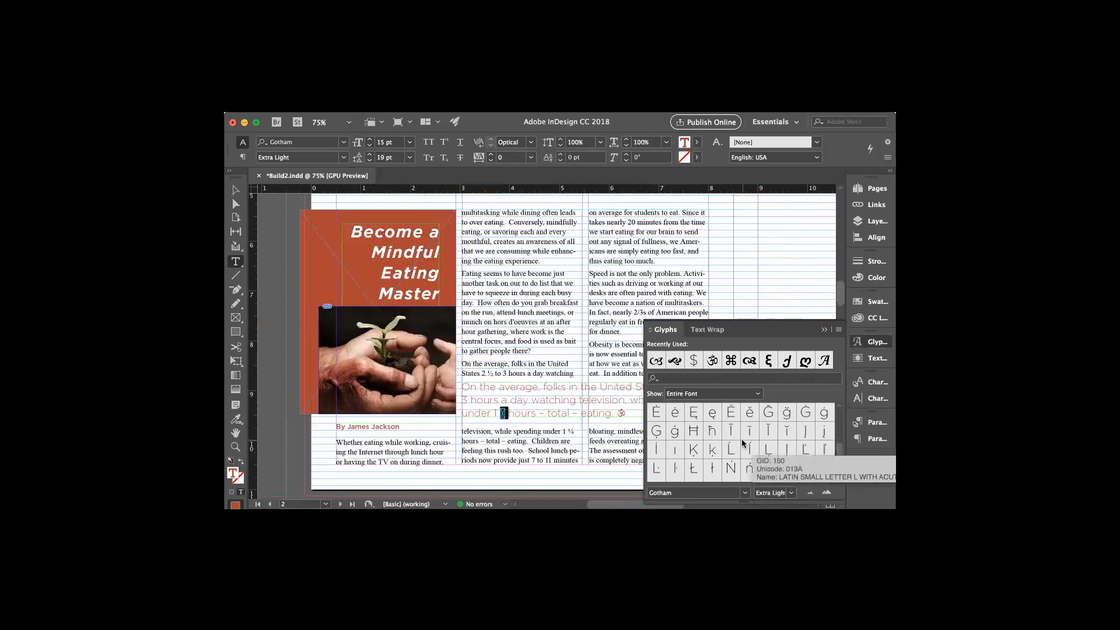
pyautogui.scroll(-5, 760, 470)
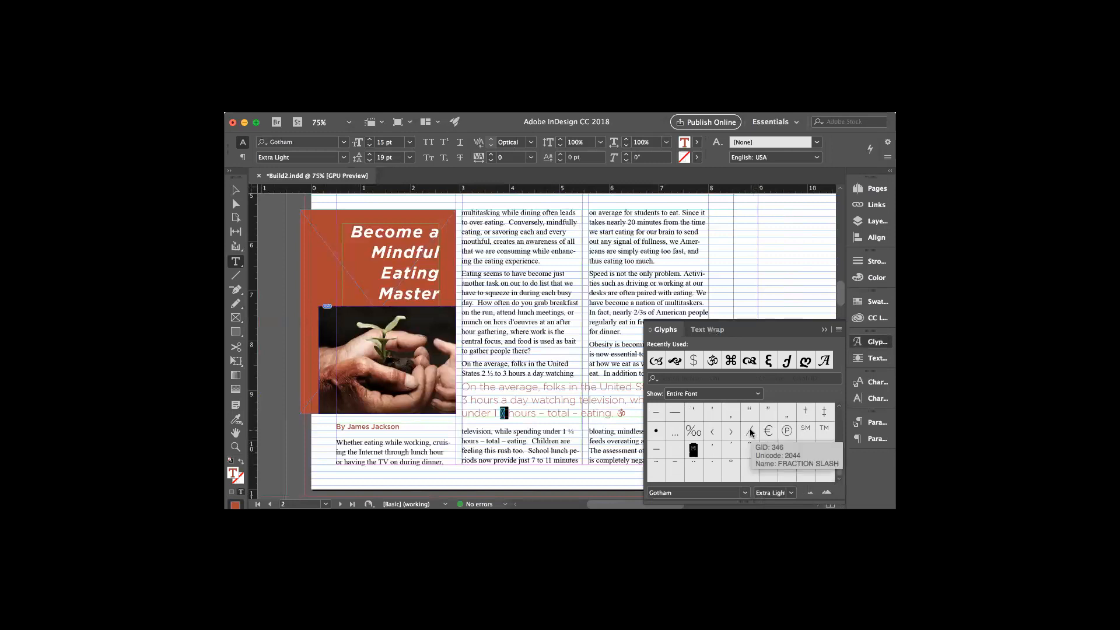
pyautogui.click(751, 431)
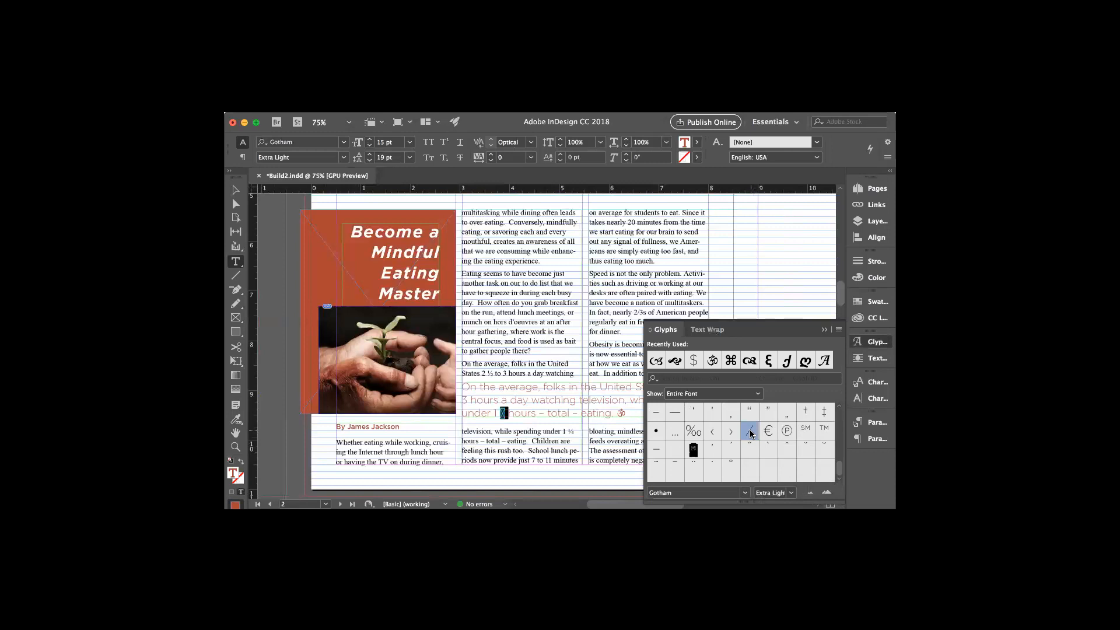
# Scroll back up through the glyphs and collapse the Glyphs panel
pyautogui.scroll(3, 751, 433)
pyautogui.scroll(2, 751, 434)
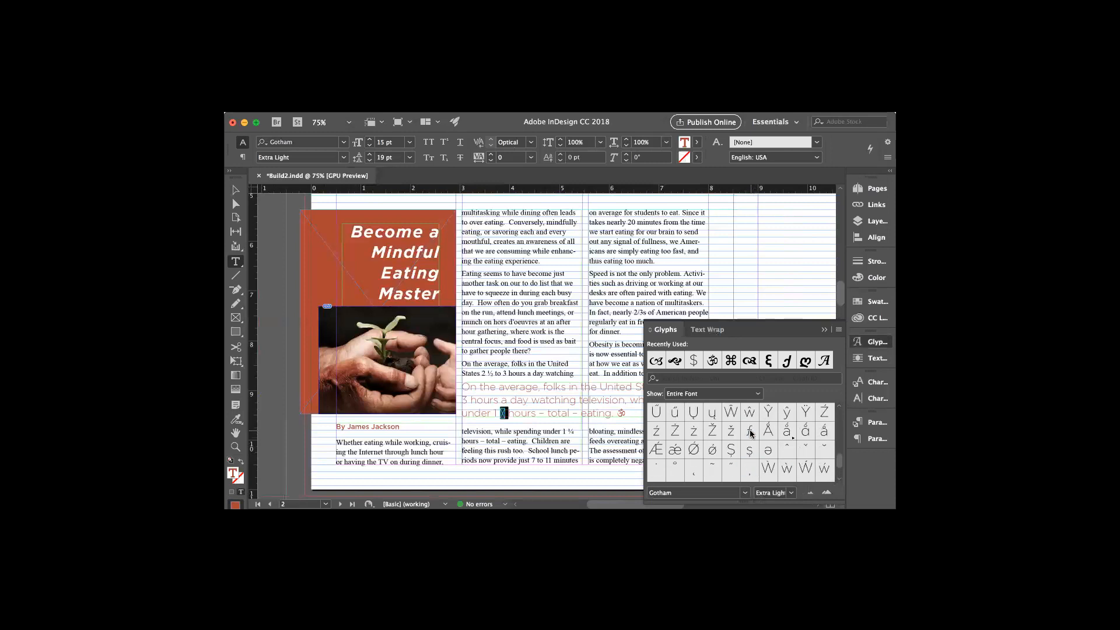
pyautogui.scroll(-5, 751, 434)
pyautogui.scroll(4, 746, 434)
pyautogui.scroll(6, 743, 436)
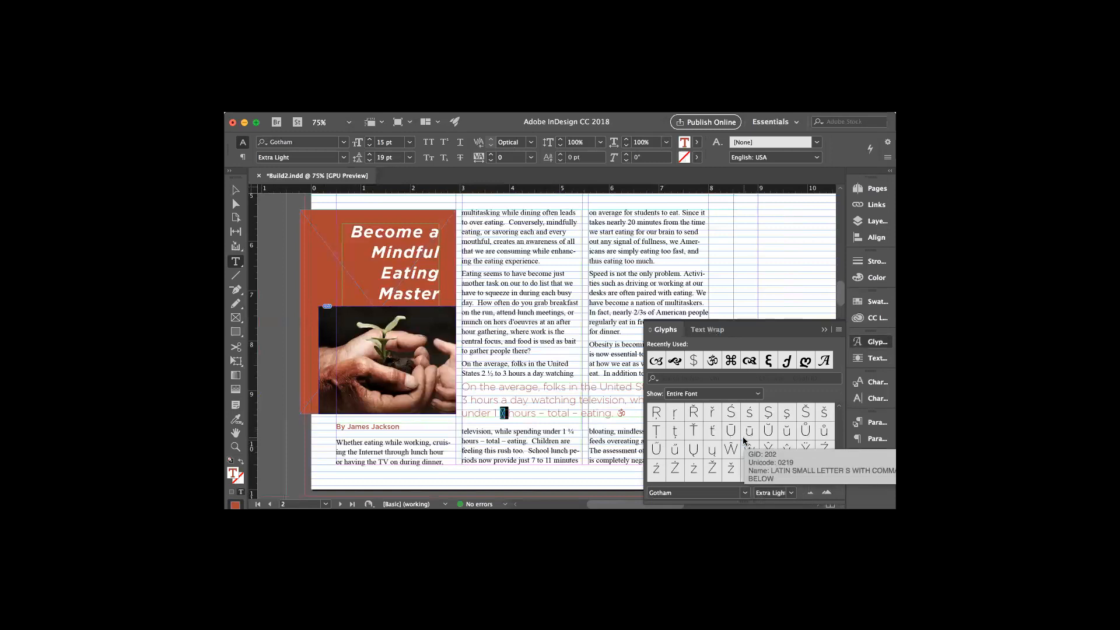
pyautogui.scroll(8, 743, 436)
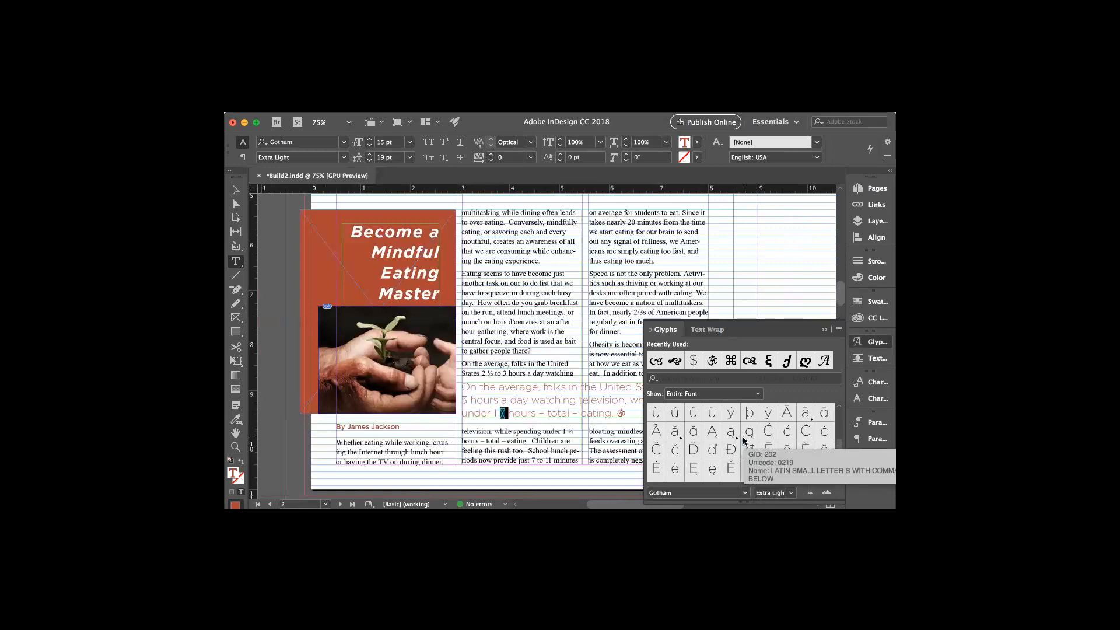
pyautogui.scroll(4, 743, 437)
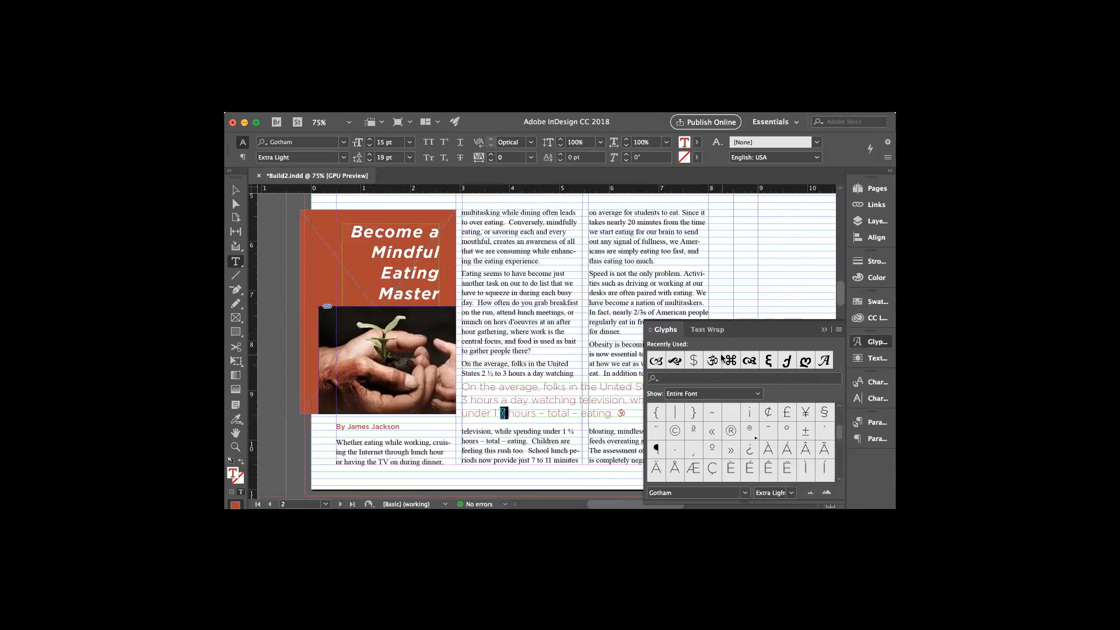
pyautogui.click(827, 331)
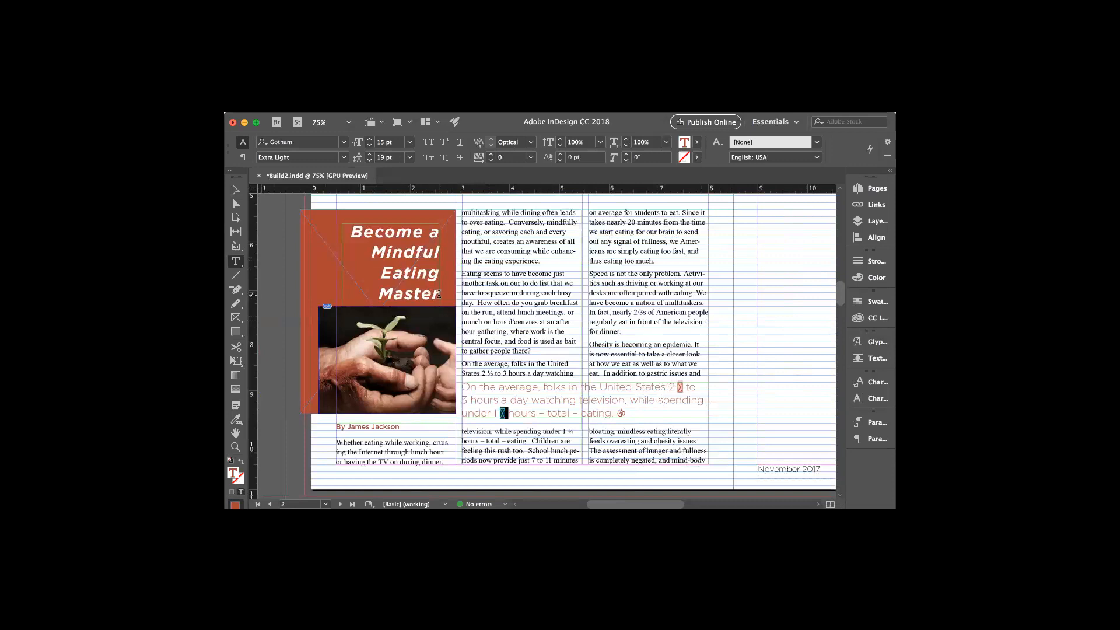
# Replace the missing-glyph box after 'under 1' with '1/2' and select the new fraction
pyautogui.moveTo(439, 294)
pyautogui.mouseDown()
pyautogui.moveTo(408, 292)
pyautogui.moveTo(352, 232)
pyautogui.moveTo(424, 232)
pyautogui.moveTo(439, 257)
pyautogui.moveTo(437, 285)
pyautogui.mouseUp()
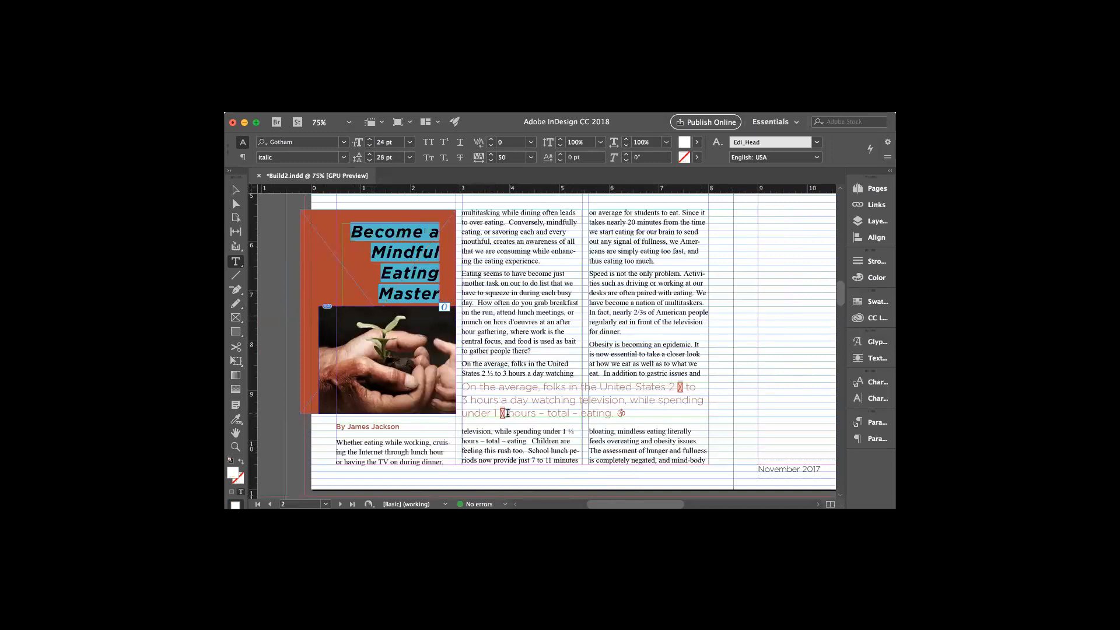
pyautogui.moveTo(505, 413); pyautogui.dragTo(500, 413)
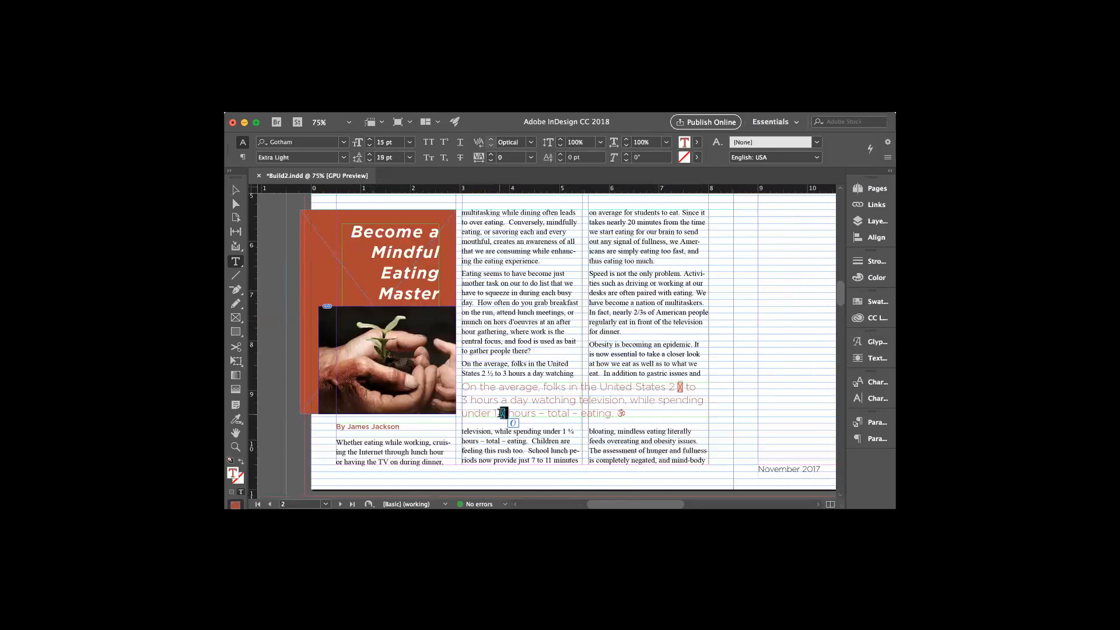
pyautogui.press('BackSpace')
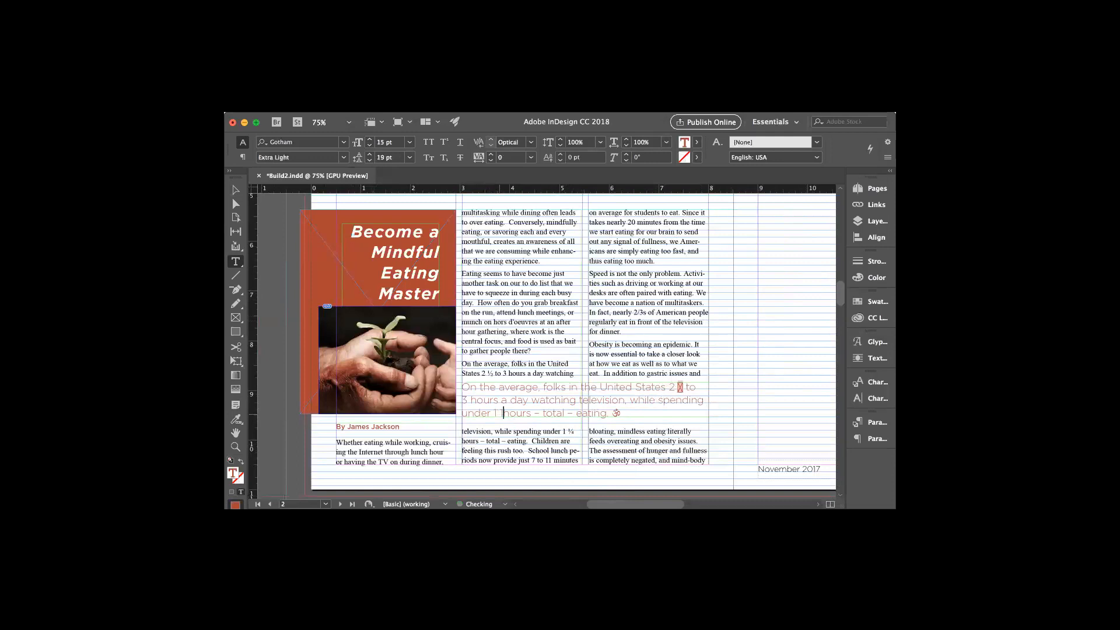
pyautogui.write('1/2')
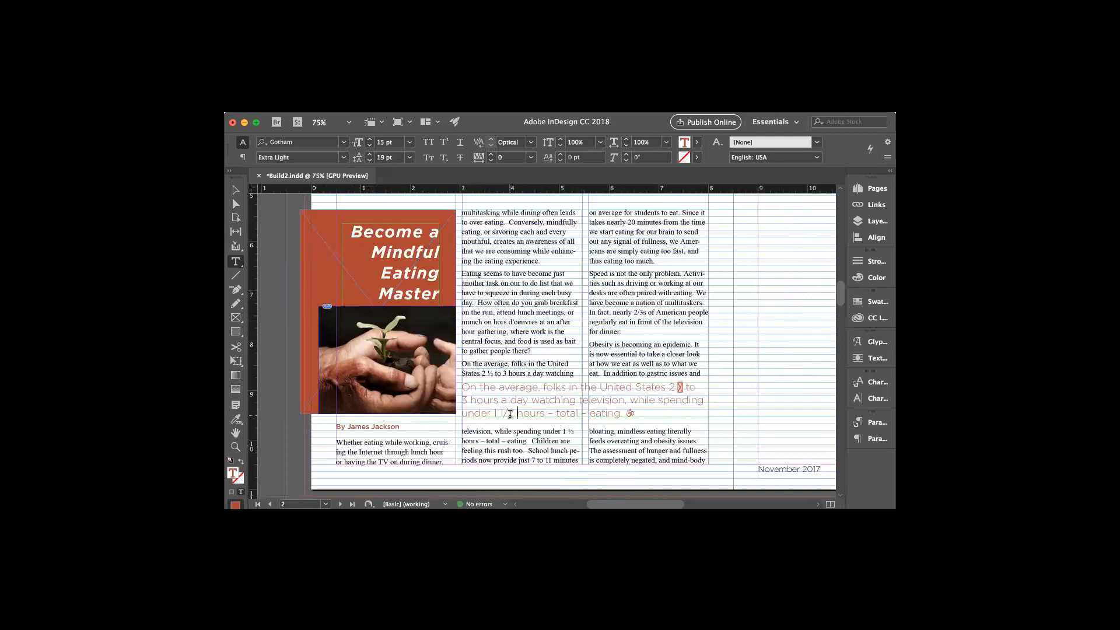
pyautogui.moveTo(509, 413); pyautogui.dragTo(514, 414)
# Set the selected 1/2 to 8 pt font size in the Character panel
pyautogui.click(869, 399)
pyautogui.click(864, 384)
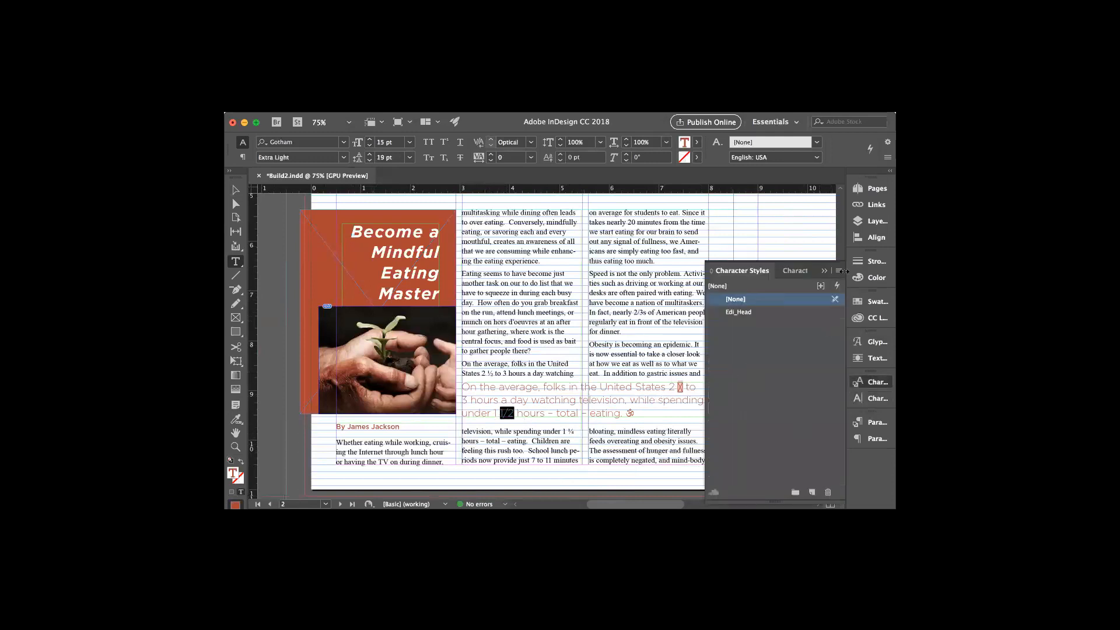
pyautogui.click(875, 399)
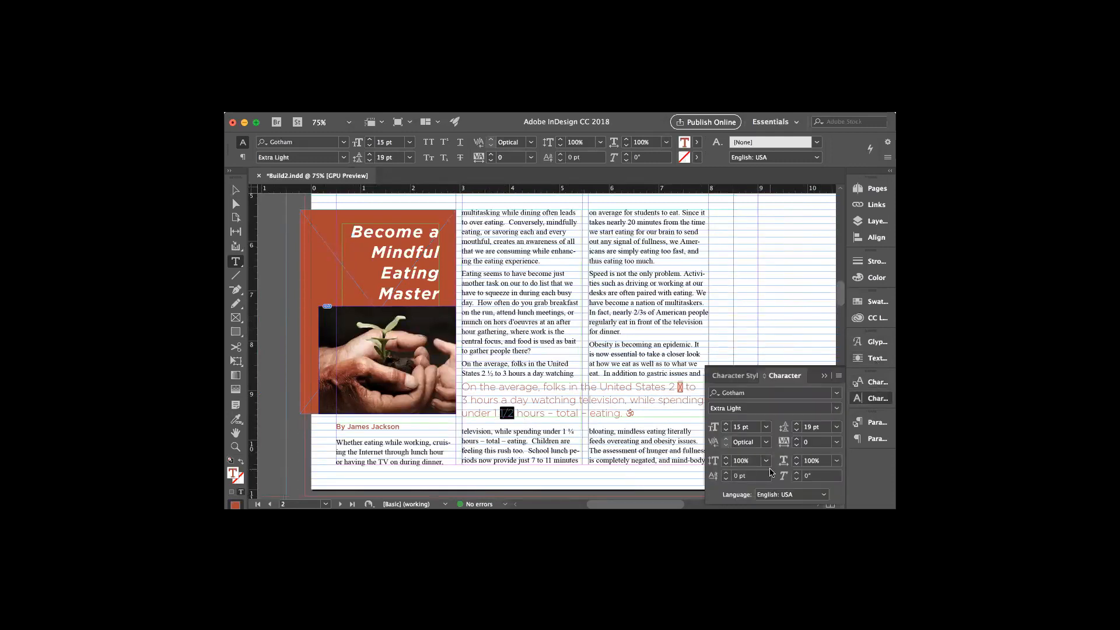
pyautogui.click(838, 377)
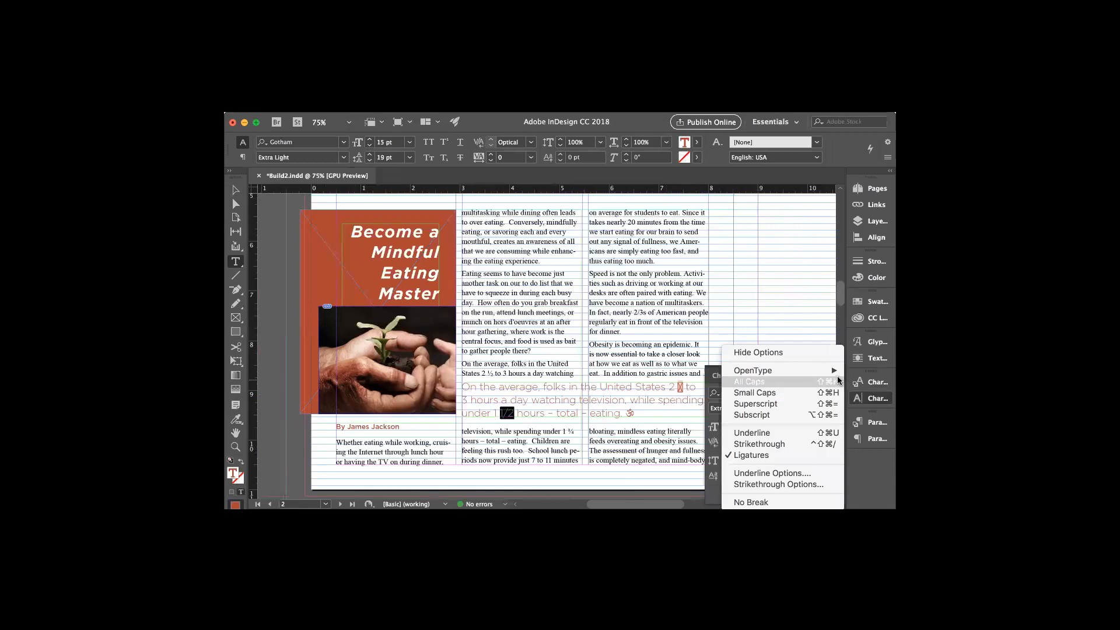
pyautogui.click(816, 320)
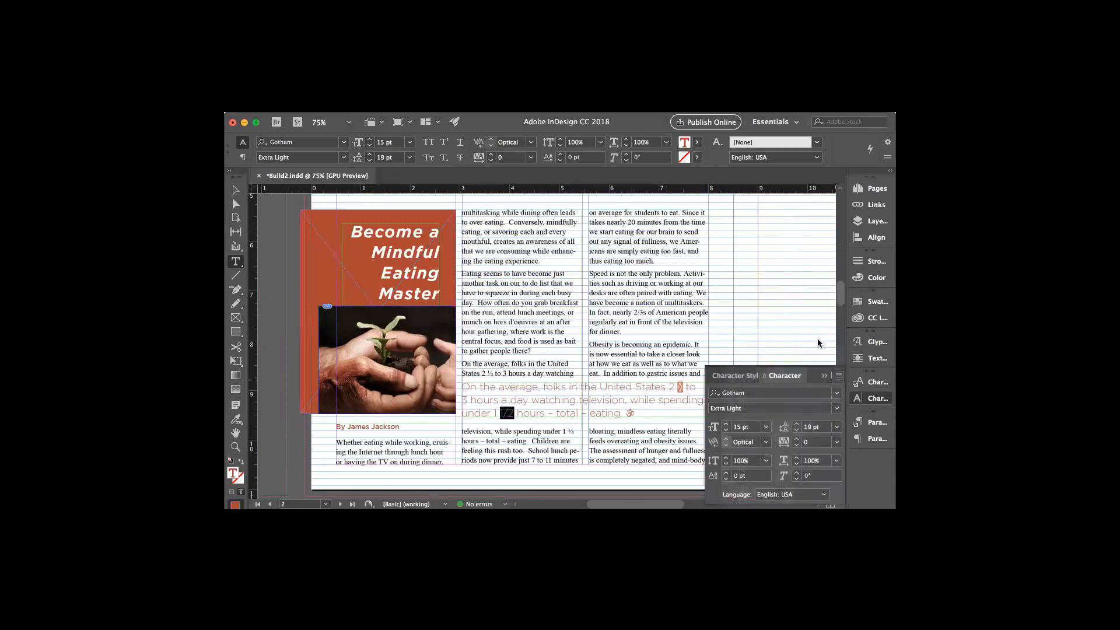
pyautogui.click(766, 427)
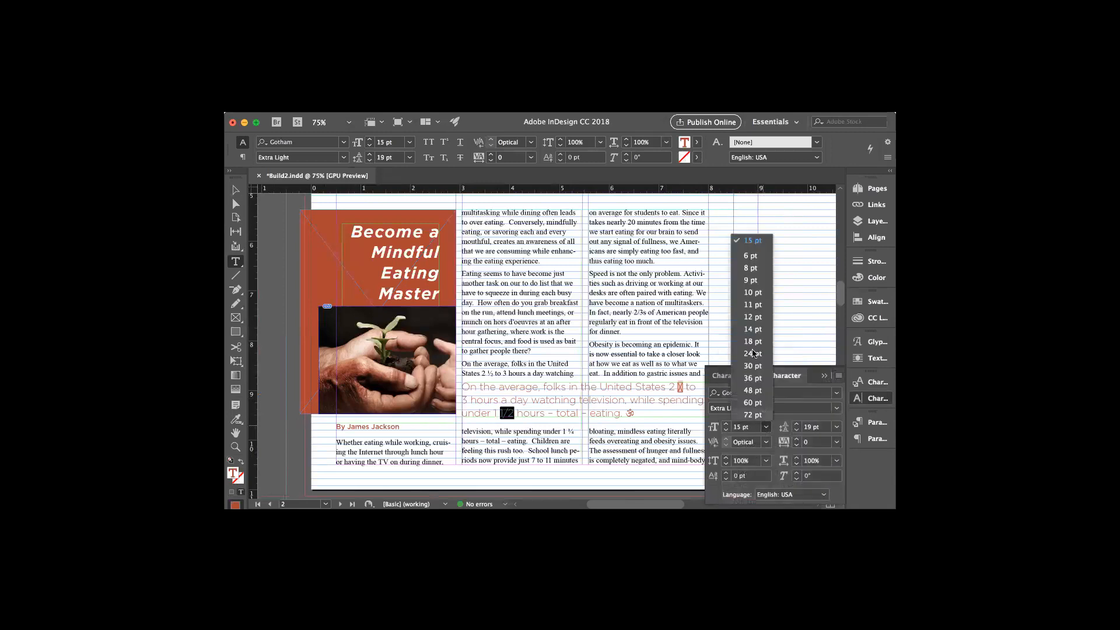
pyautogui.click(752, 267)
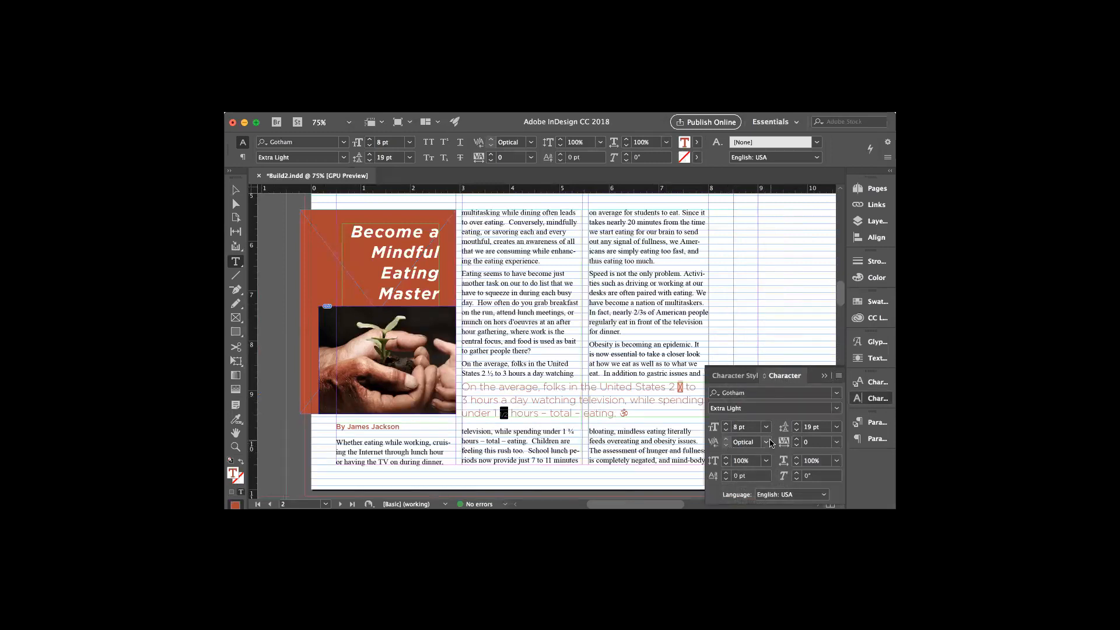
# Set the selected ½ fraction's baseline shift to 3 pt in the Character panel
pyautogui.click(726, 480)
pyautogui.click(726, 480)
pyautogui.click(726, 474)
pyautogui.click(725, 473)
pyautogui.click(726, 474)
# Deselect the fraction by clicking into the text, then zoom in on the pull quote
pyautogui.click(524, 431)
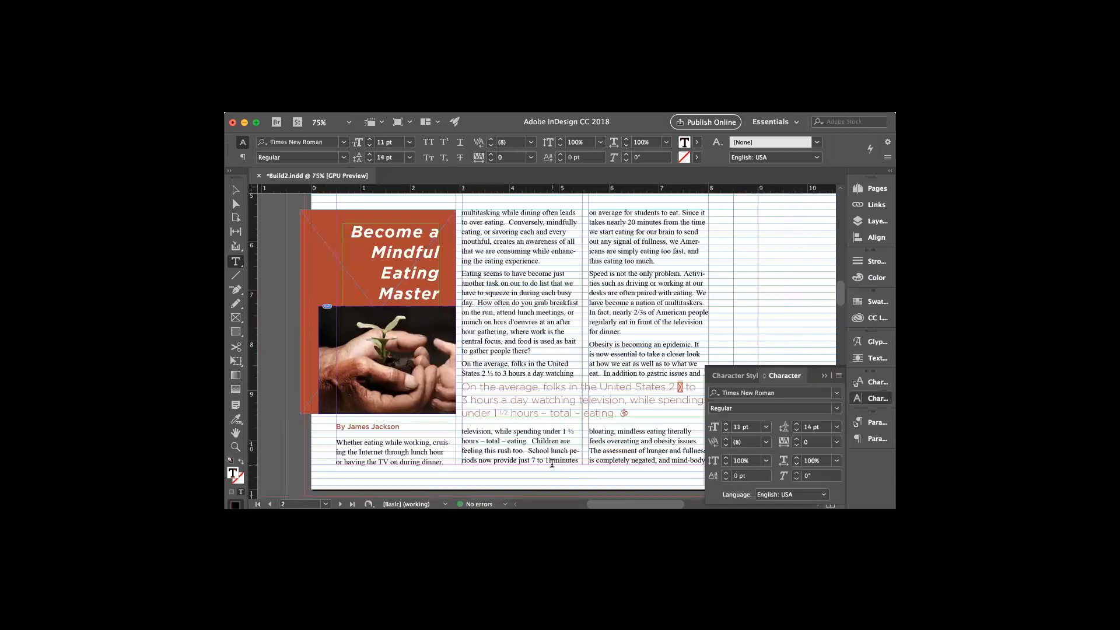
pyautogui.click(506, 412)
pyautogui.click(509, 417)
pyautogui.click(507, 412)
pyautogui.click(508, 431)
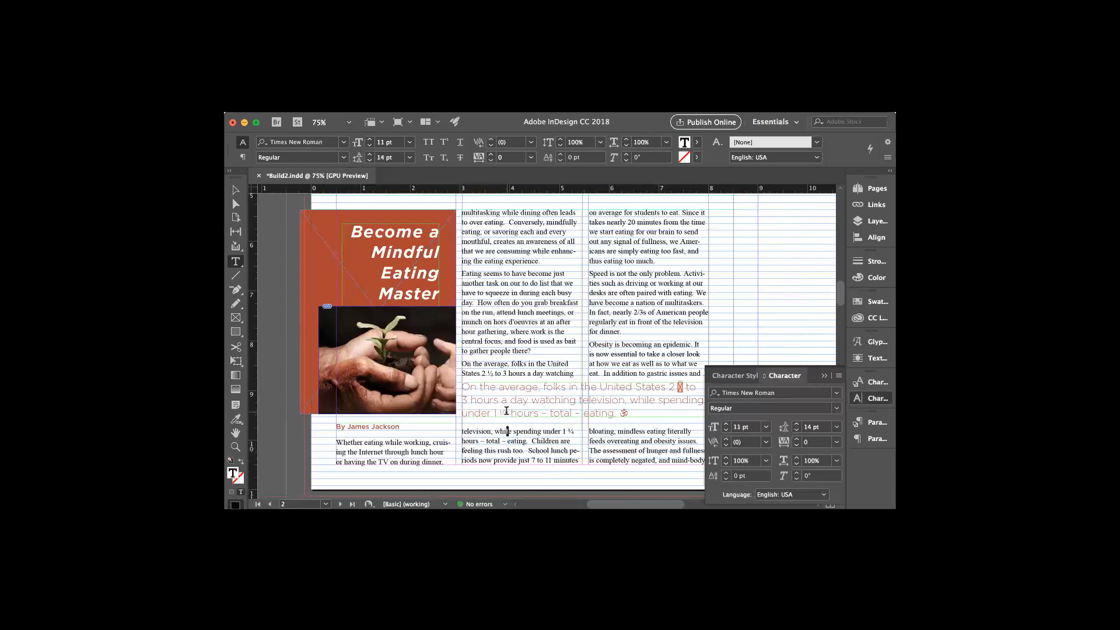
pyautogui.click(235, 447)
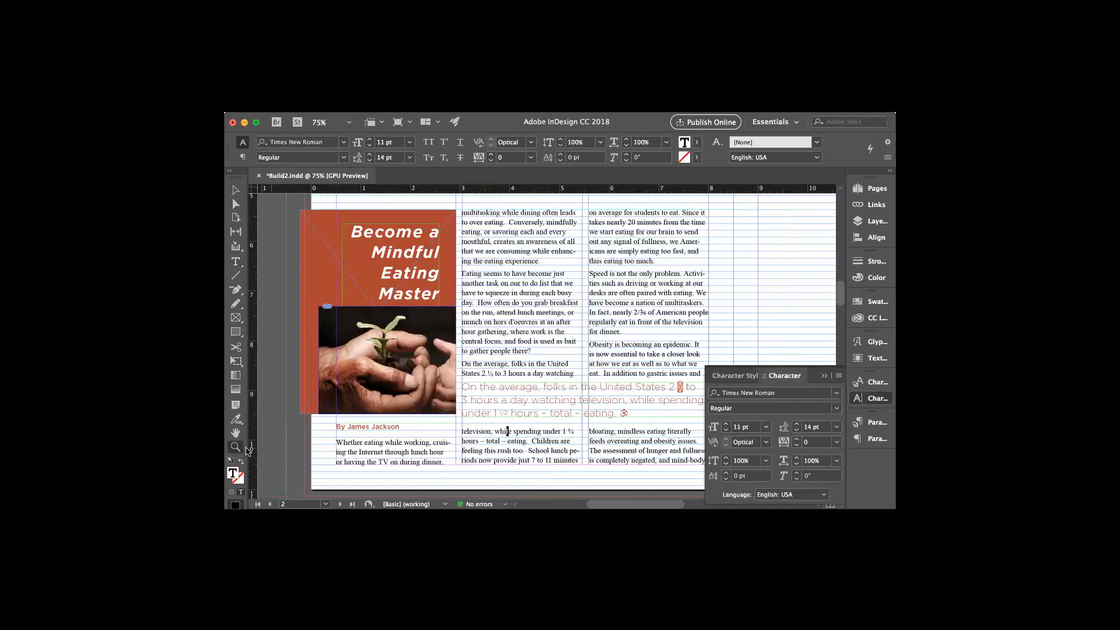
pyautogui.click(505, 414)
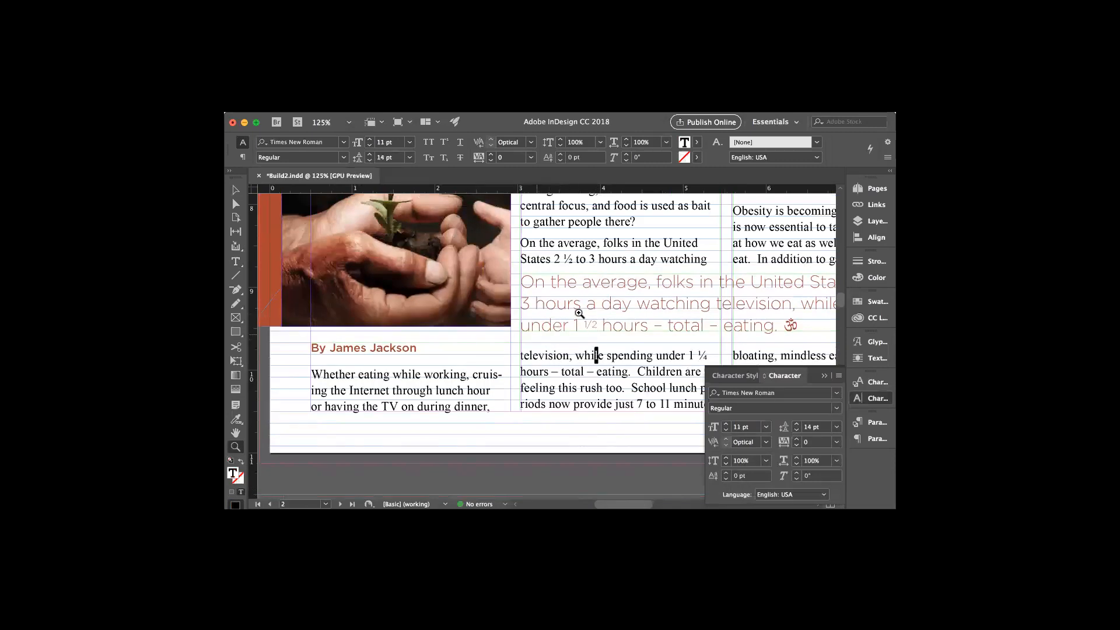
# Try repeatedly with the Type tool to select the ½ fraction in the pull quote
pyautogui.click(236, 190)
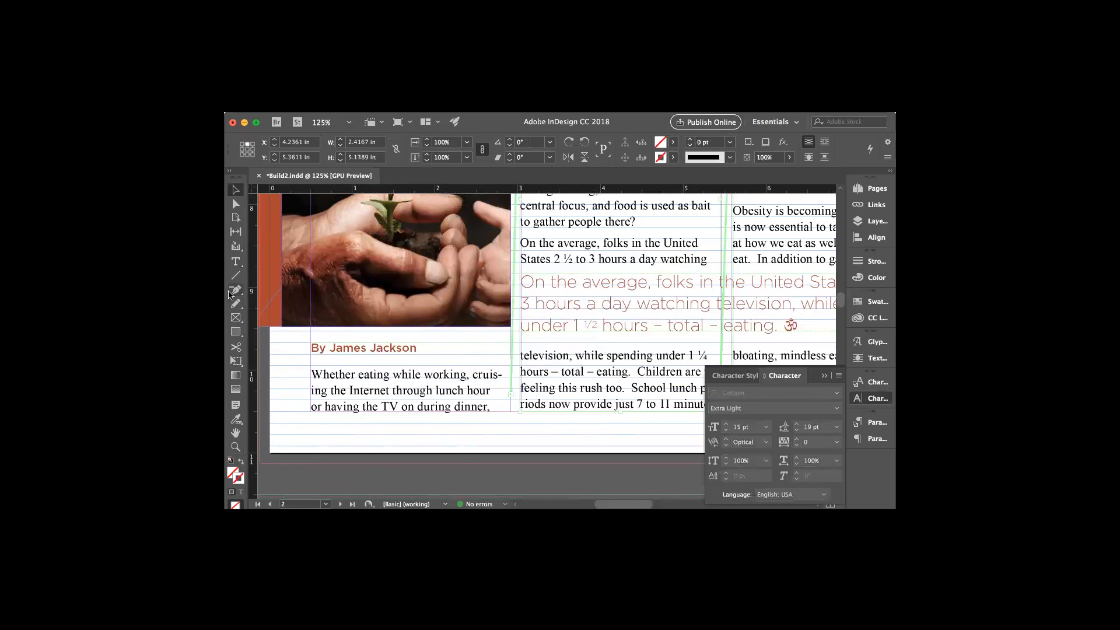
pyautogui.click(236, 261)
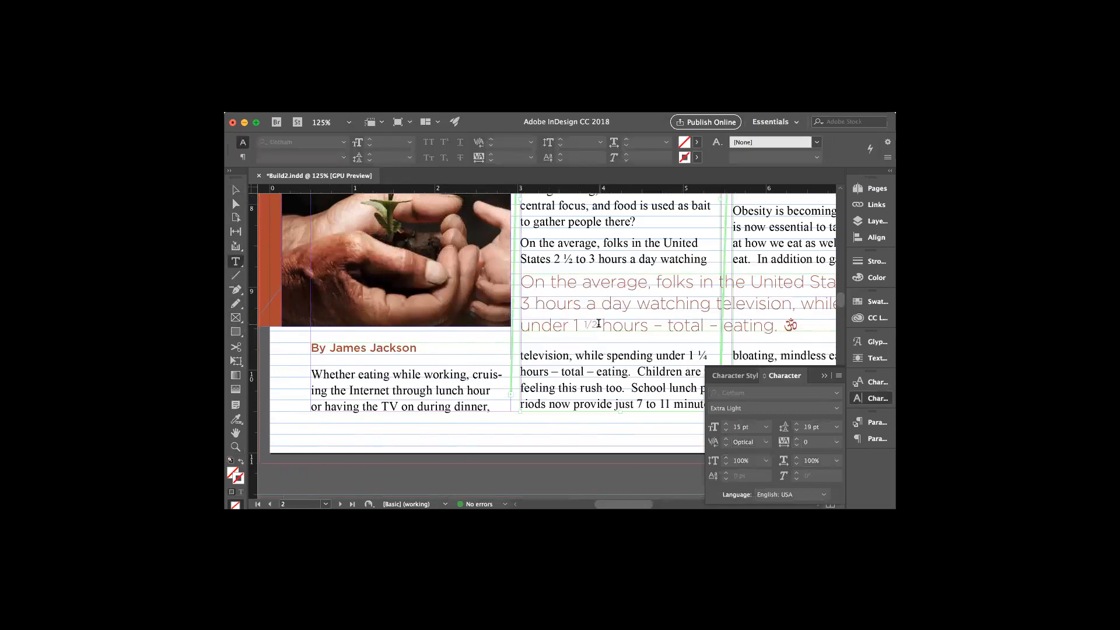
pyautogui.click(594, 356)
pyautogui.moveTo(599, 325); pyautogui.dragTo(620, 318)
pyautogui.click(602, 367)
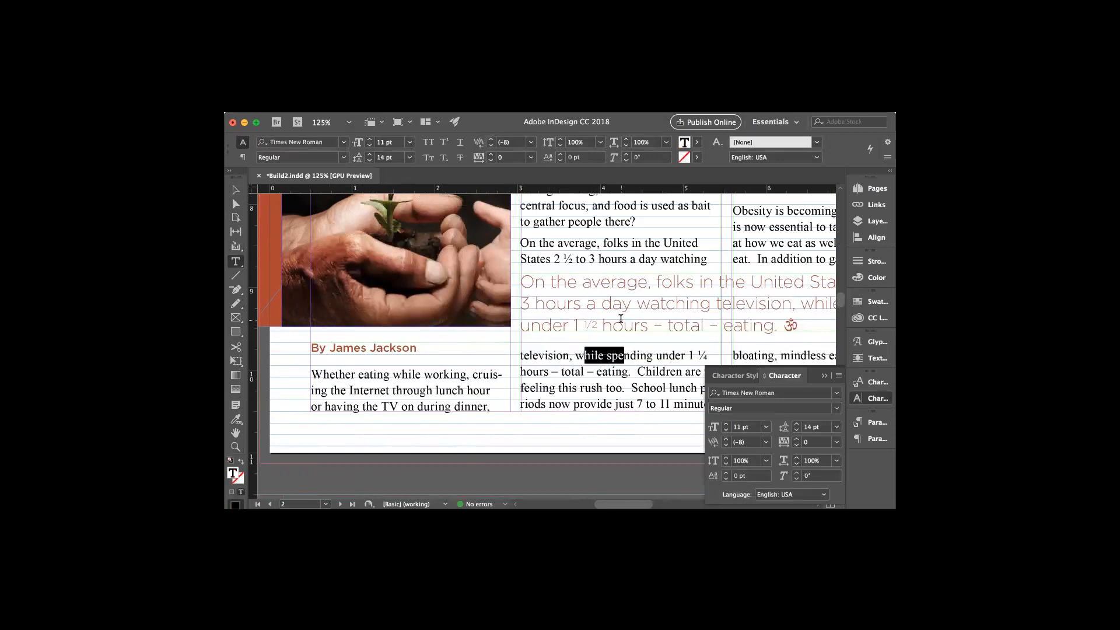
pyautogui.click(824, 376)
pyautogui.click(587, 320)
pyautogui.moveTo(585, 321); pyautogui.dragTo(621, 322)
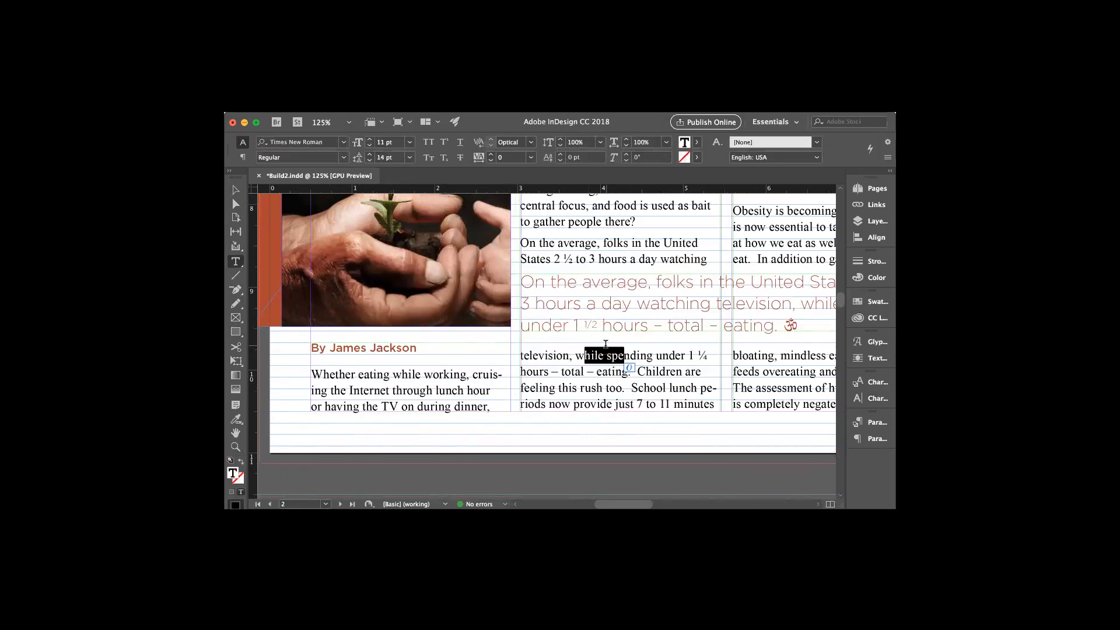
pyautogui.scroll(1, 605, 344)
pyautogui.scroll(1, 594, 345)
pyautogui.click(589, 349)
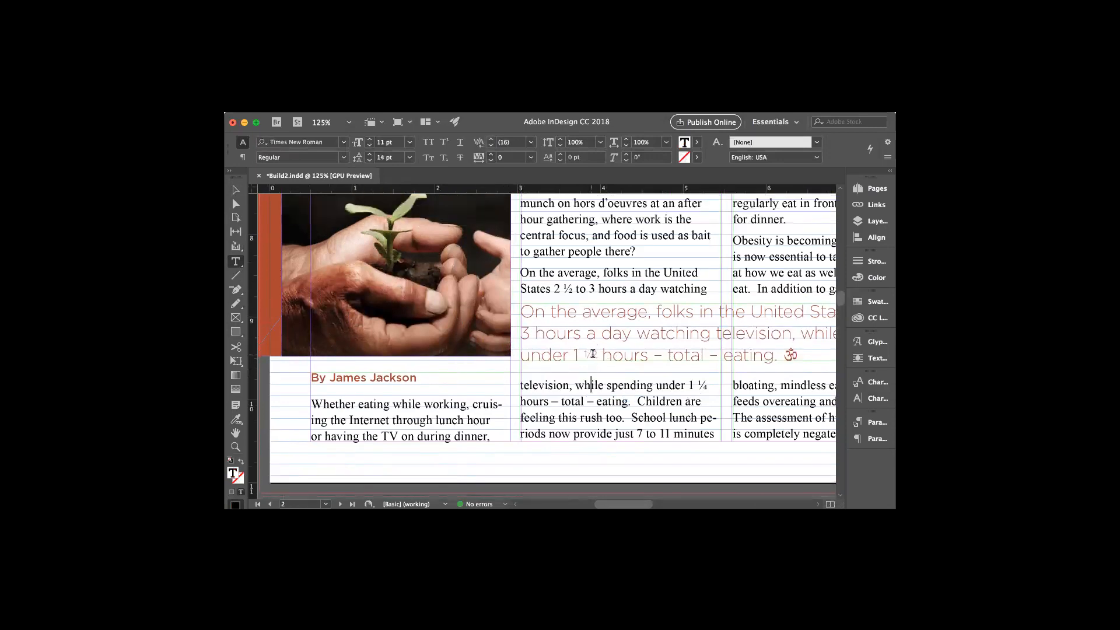
pyautogui.click(595, 385)
pyautogui.click(570, 348)
pyautogui.click(551, 351)
pyautogui.click(531, 318)
# Select the middle-column text frame and lock it with Object > Lock
pyautogui.click(236, 190)
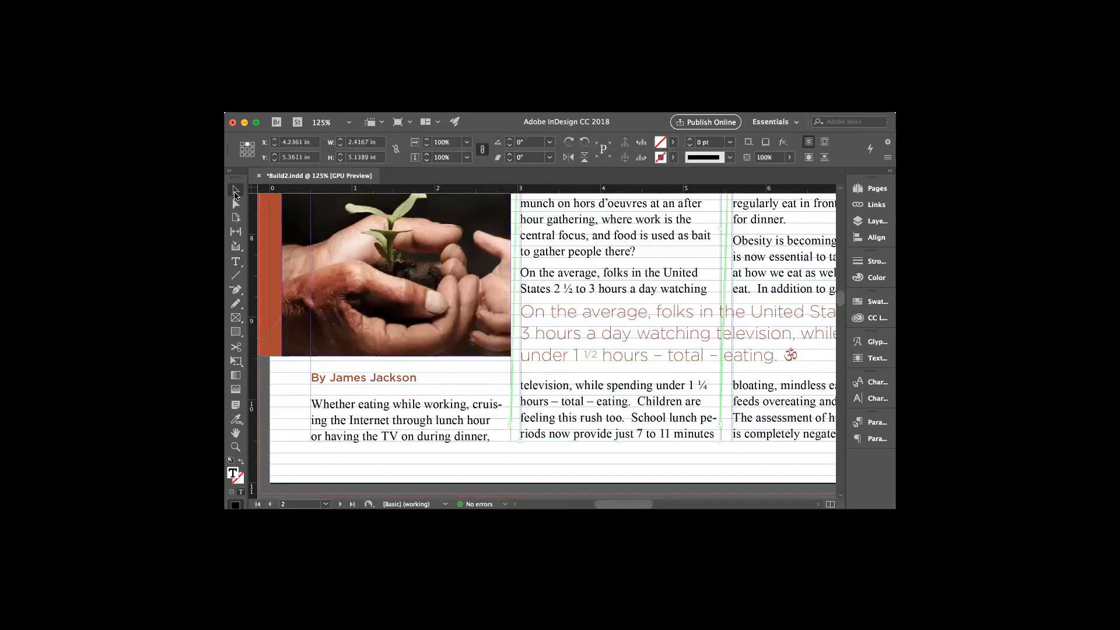
pyautogui.click(578, 359)
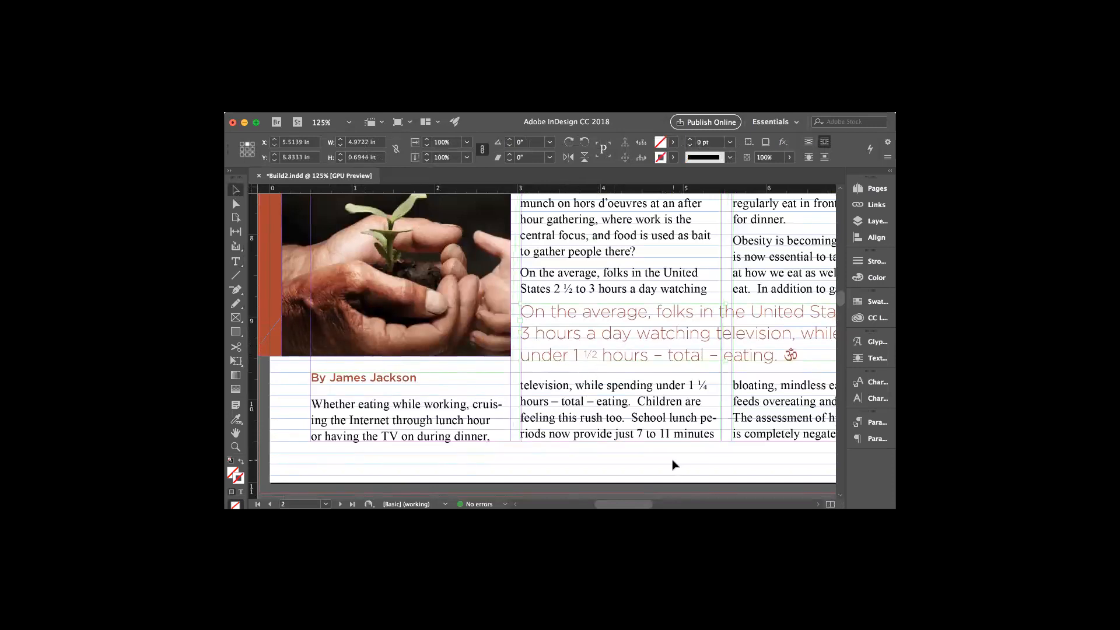
pyautogui.click(693, 386)
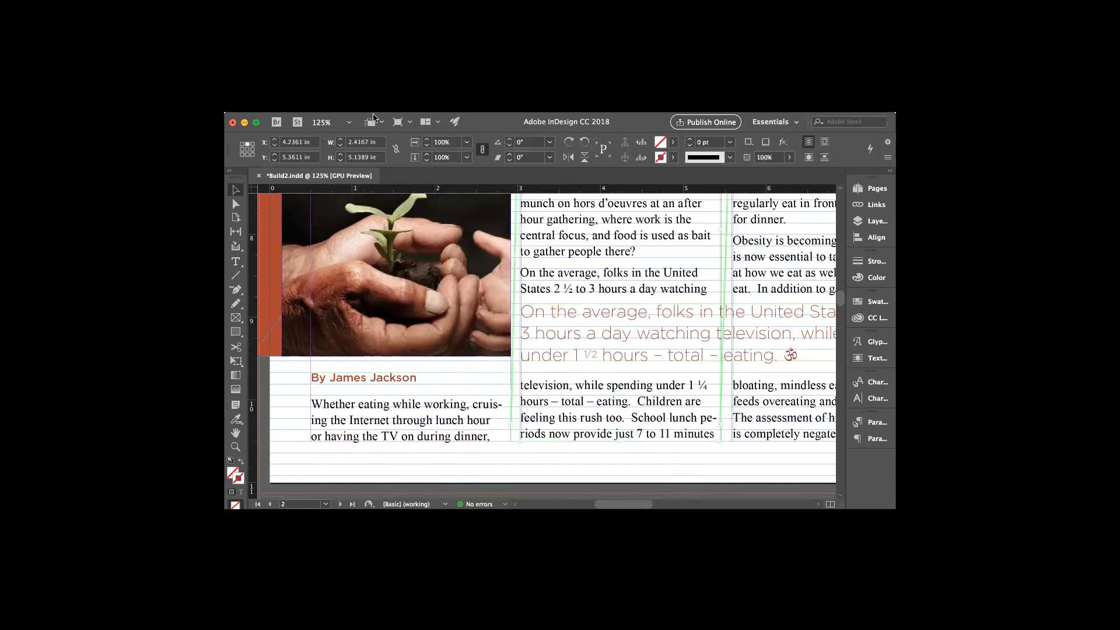
pyautogui.click(407, 95)
pyautogui.moveTo(426, 107)
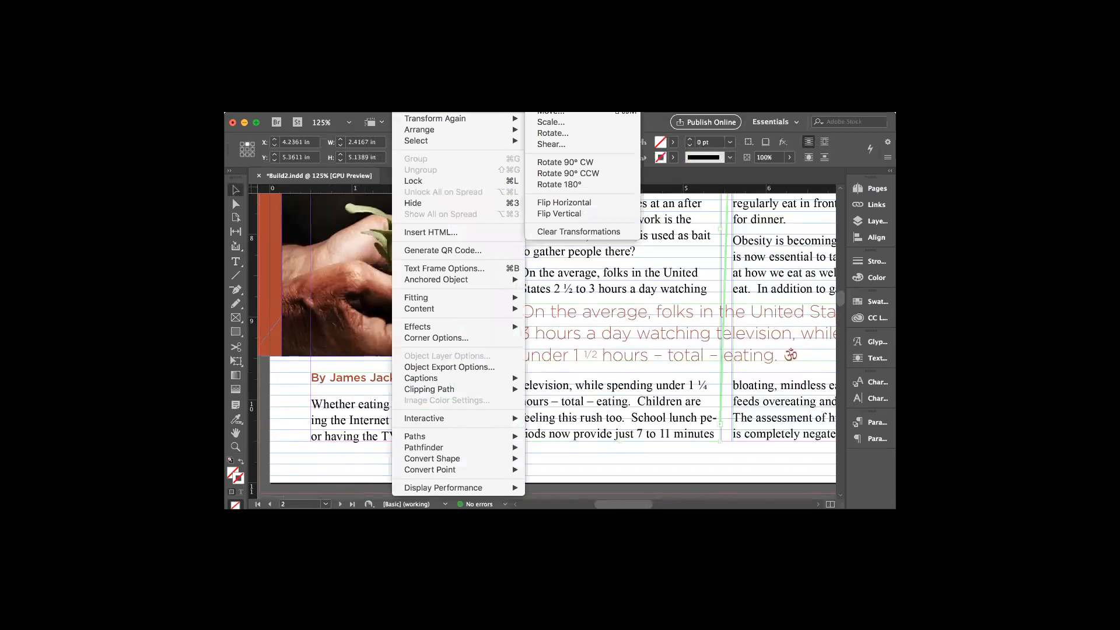
pyautogui.click(418, 179)
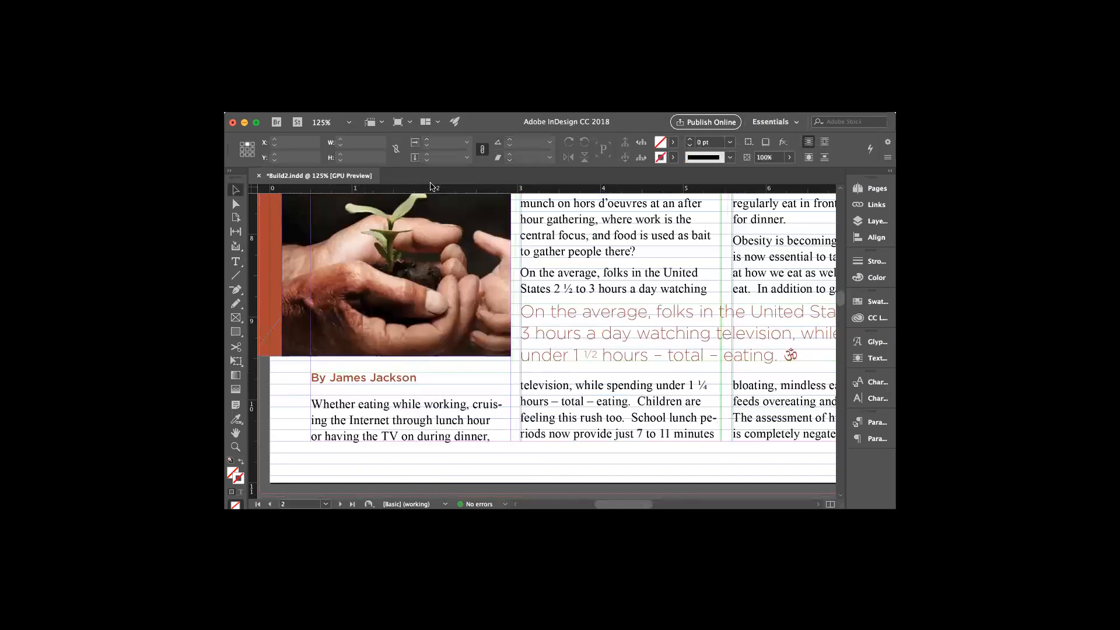
pyautogui.click(236, 261)
# Select the ½ after 'under 1' and set its baseline shift to 5 pt
pyautogui.moveTo(598, 349); pyautogui.dragTo(582, 349)
pyautogui.press('super+c')
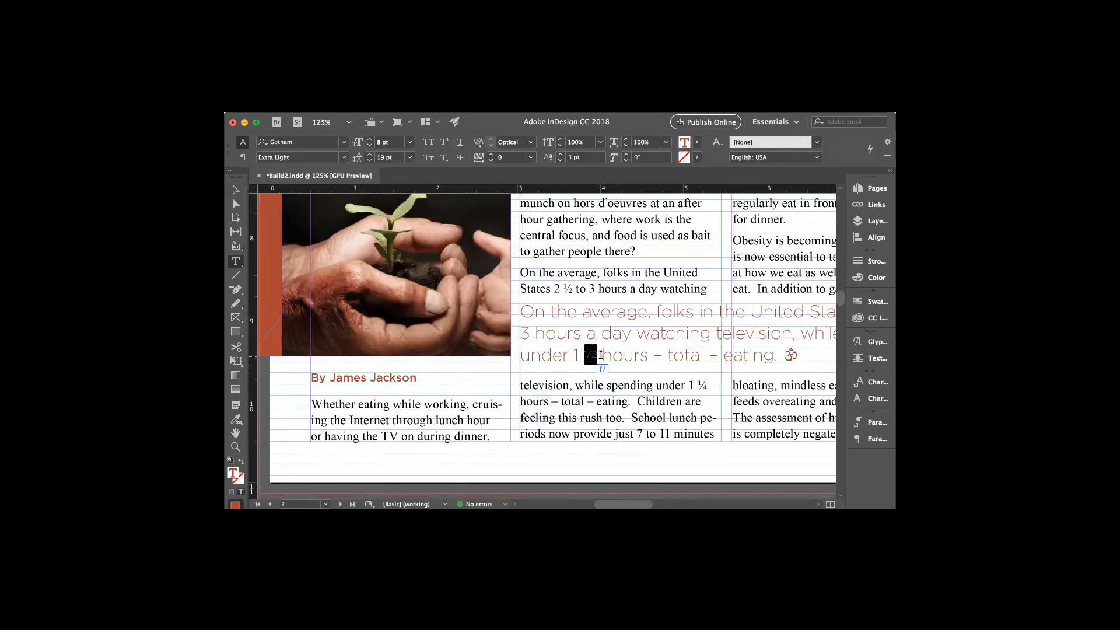
pyautogui.click(872, 399)
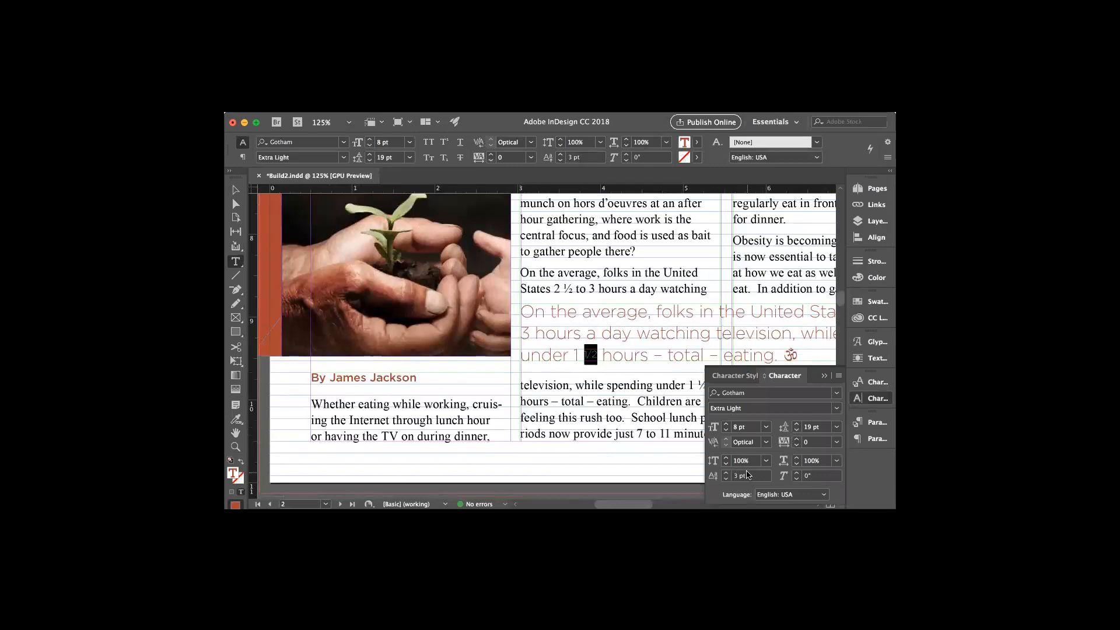
pyautogui.click(727, 474)
pyautogui.click(727, 474)
pyautogui.click(725, 473)
pyautogui.click(824, 376)
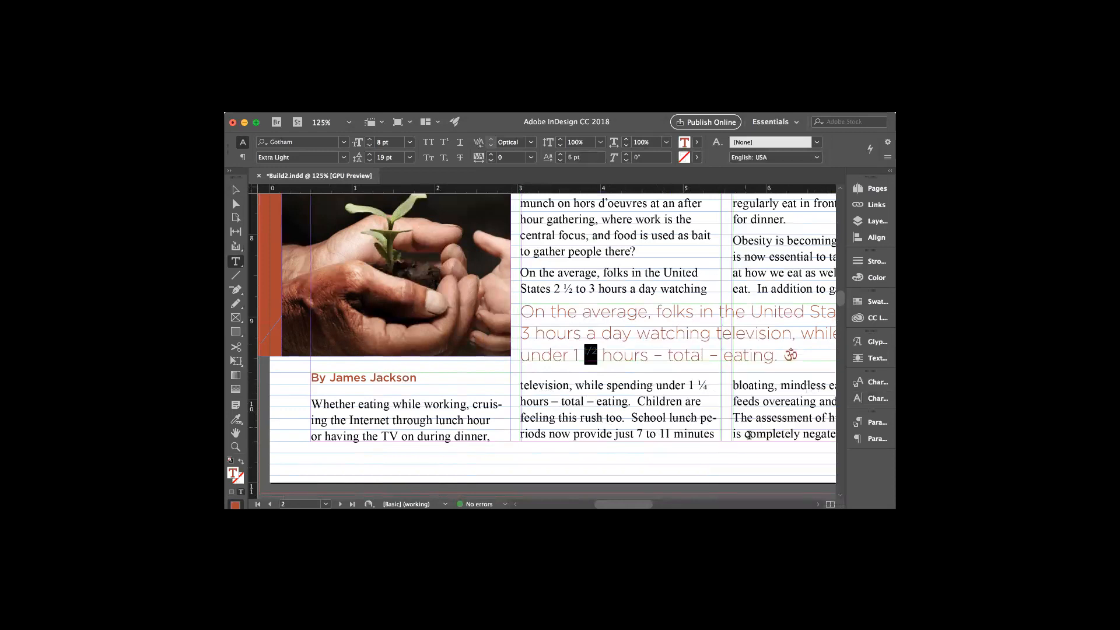
pyautogui.click(872, 397)
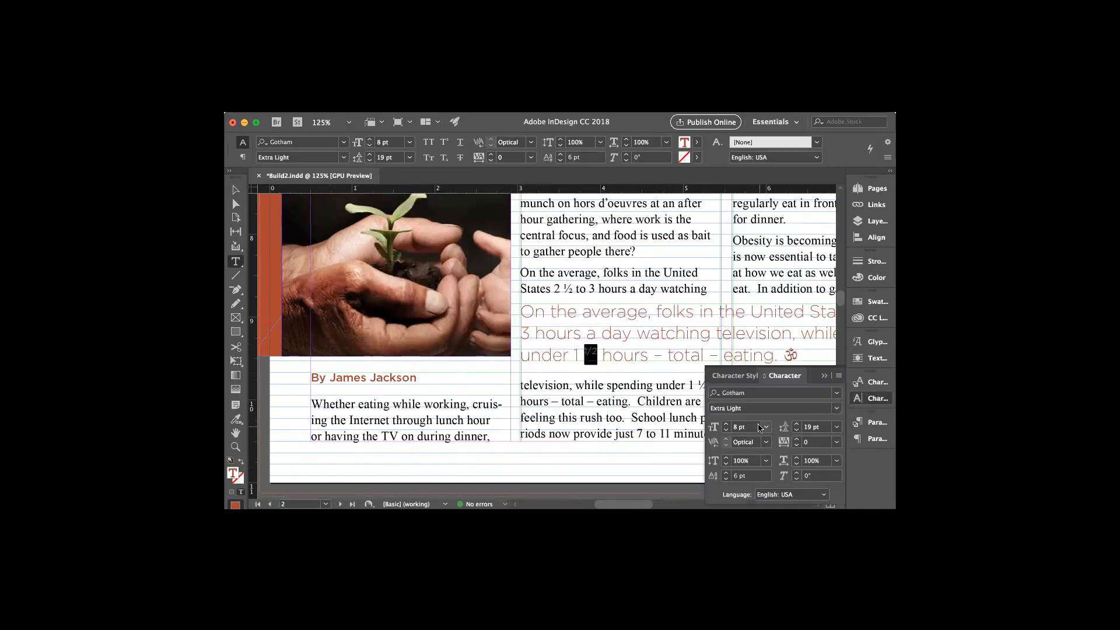
pyautogui.click(726, 479)
pyautogui.click(235, 189)
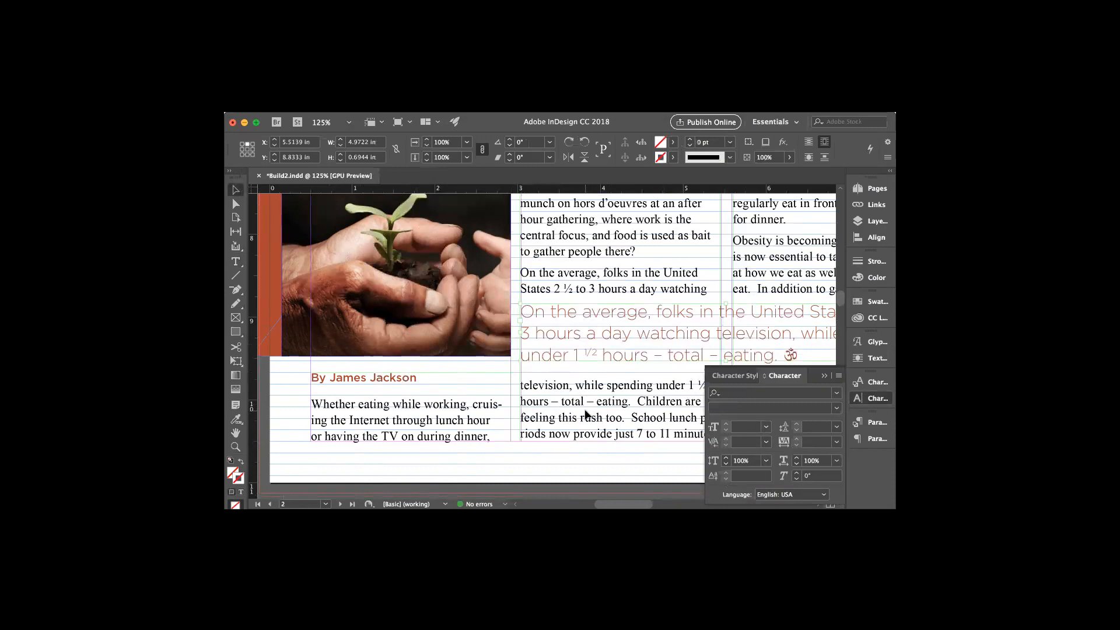
pyautogui.moveTo(611, 502); pyautogui.dragTo(625, 506)
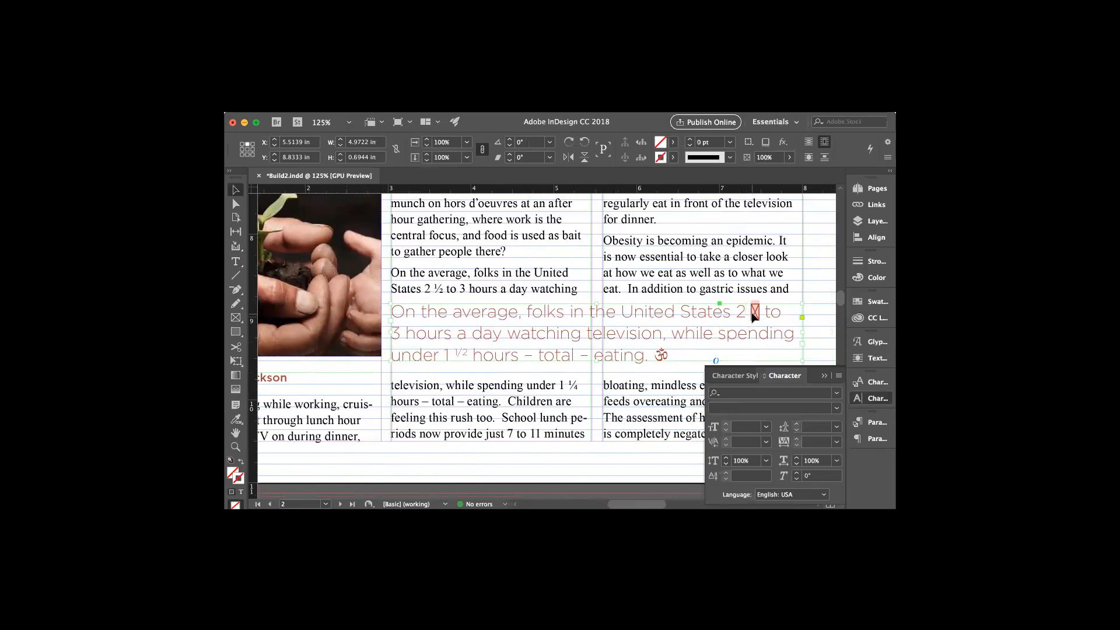
# Copy the styled ½ and paste it after 'States 2', deleting the missing-glyph box
pyautogui.click(235, 261)
pyautogui.moveTo(445, 353)
pyautogui.mouseDown()
pyautogui.moveTo(468, 353)
pyautogui.moveTo(455, 350)
pyautogui.mouseUp()
pyautogui.click(469, 353)
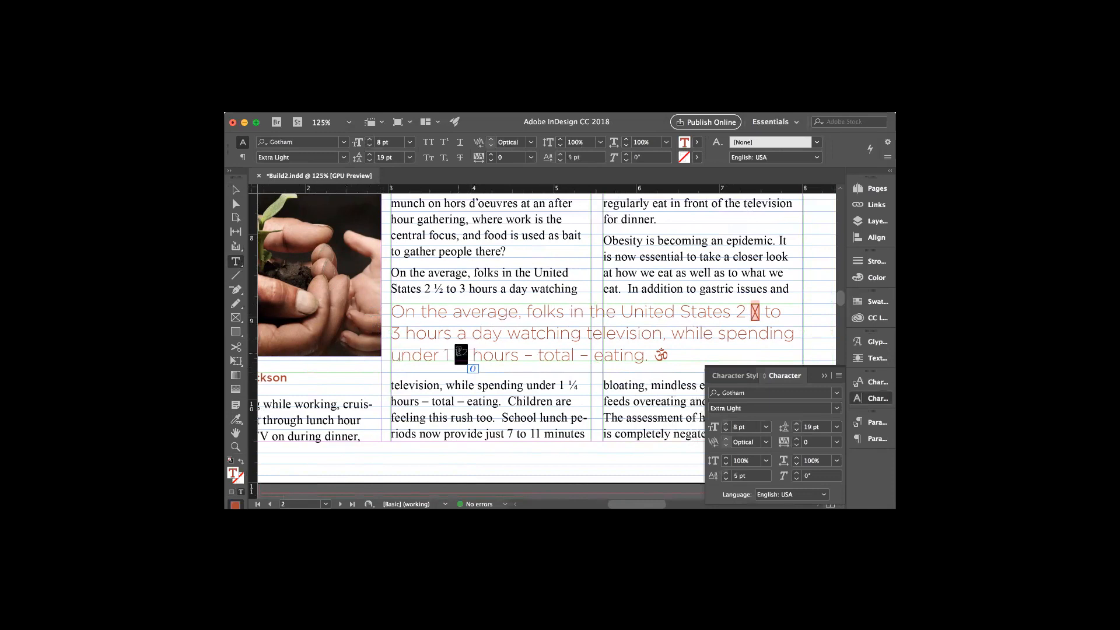
pyautogui.click(753, 312)
pyautogui.press('super+v')
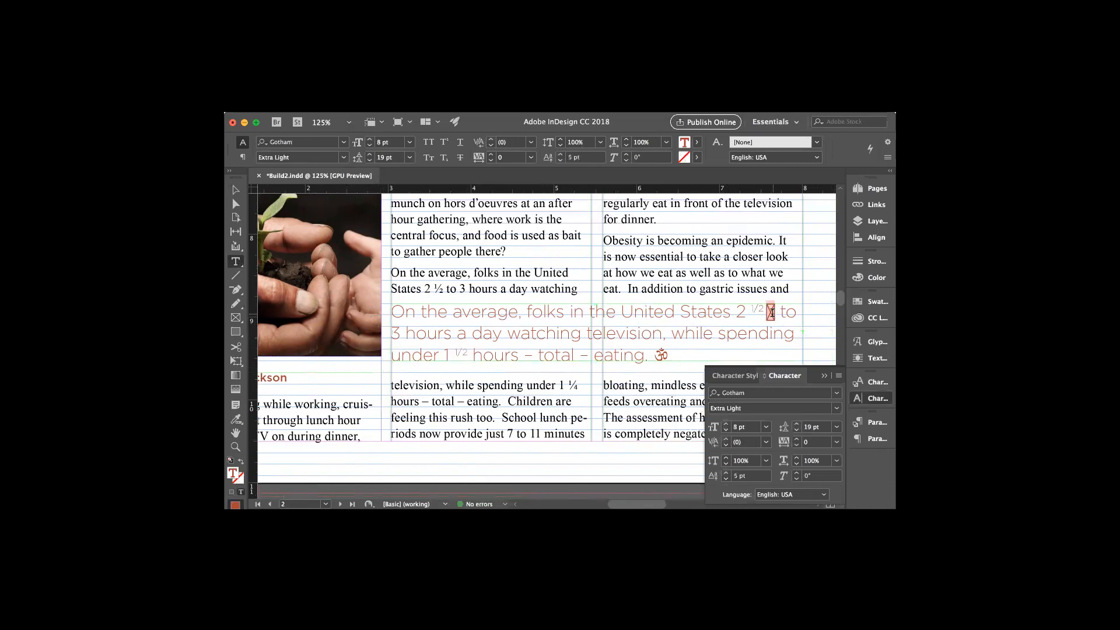
pyautogui.hotkey('shift', 'Right')
pyautogui.press('BackSpace')
# Change the fraction after 'under 1' from ½ to ¼ by replacing the 2 with 4
pyautogui.moveTo(467, 350); pyautogui.dragTo(465, 350)
pyautogui.write('4')
pyautogui.click(476, 357)
pyautogui.click(826, 374)
pyautogui.moveTo(649, 506); pyautogui.dragTo(659, 506)
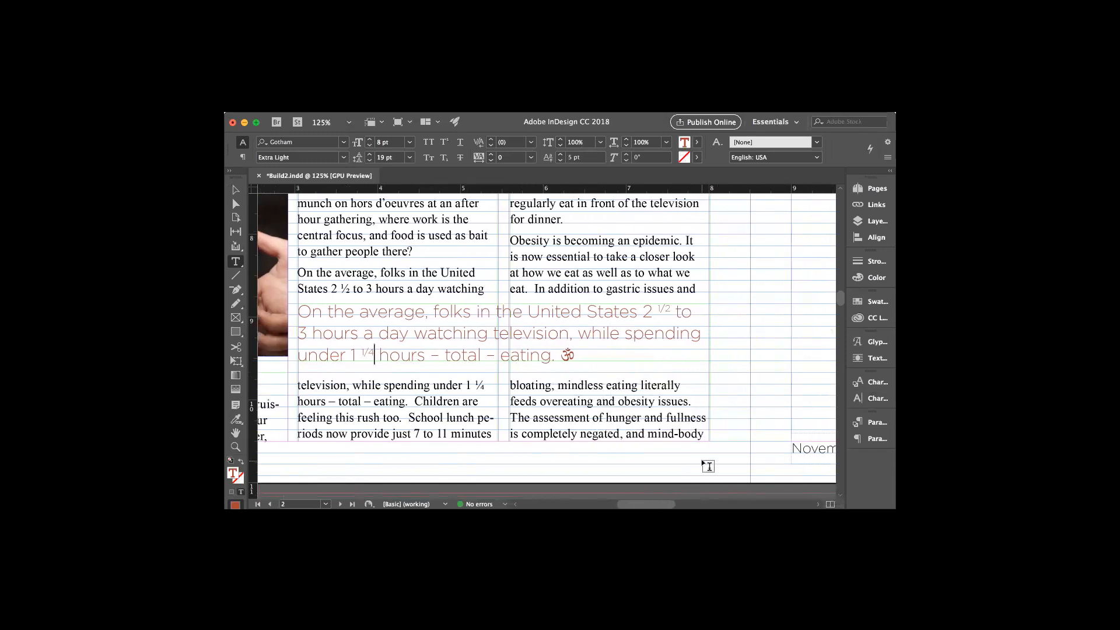
# Scroll through the document to page 7's mindful-eating body text and open the View menu
pyautogui.scroll(-15, 707, 466)
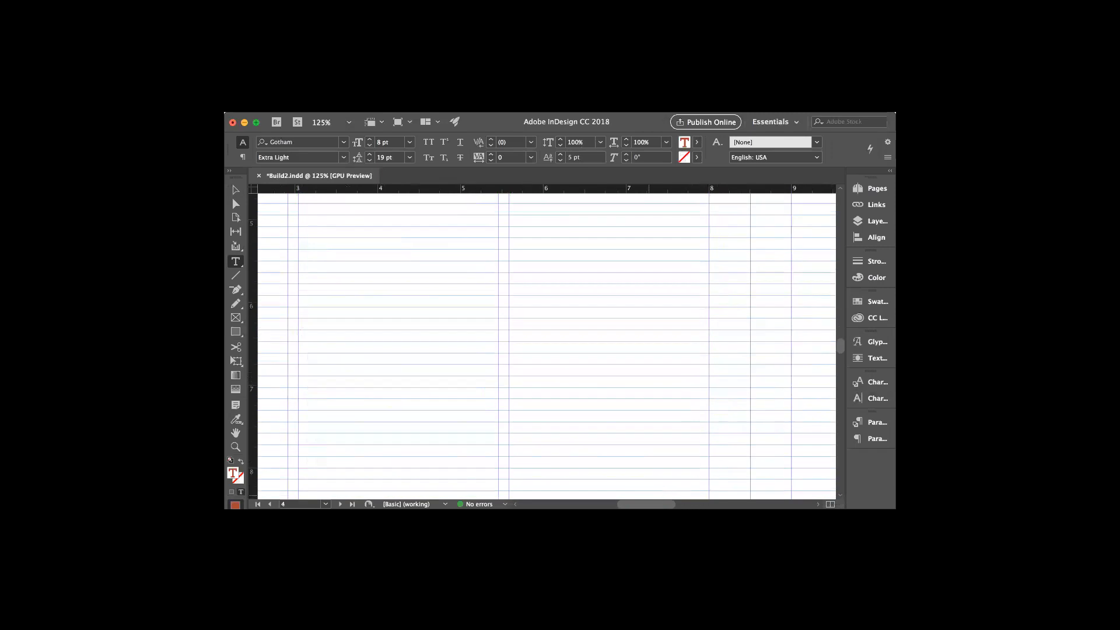
pyautogui.hscroll(10, 688, 492)
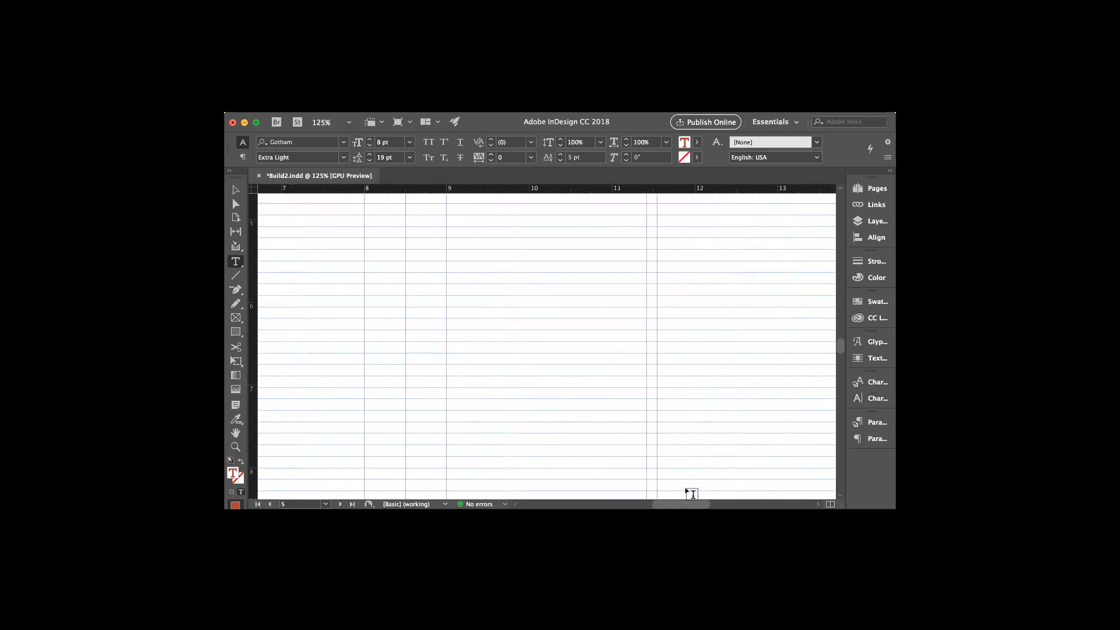
pyautogui.scroll(-5, 687, 493)
pyautogui.scroll(-10, 688, 461)
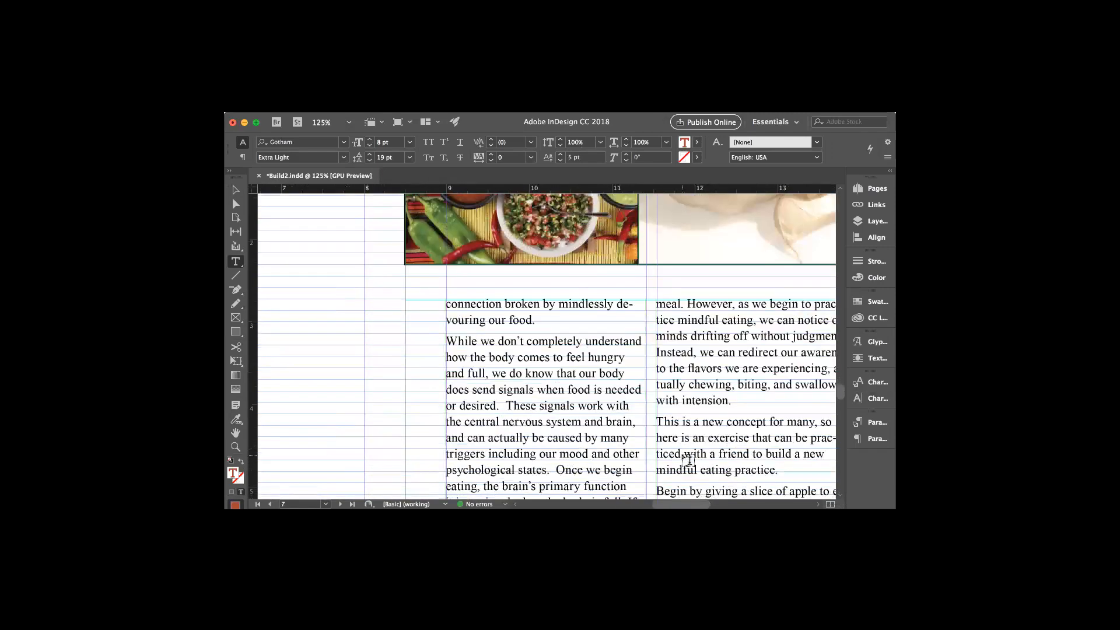
pyautogui.hscroll(3, 570, 346)
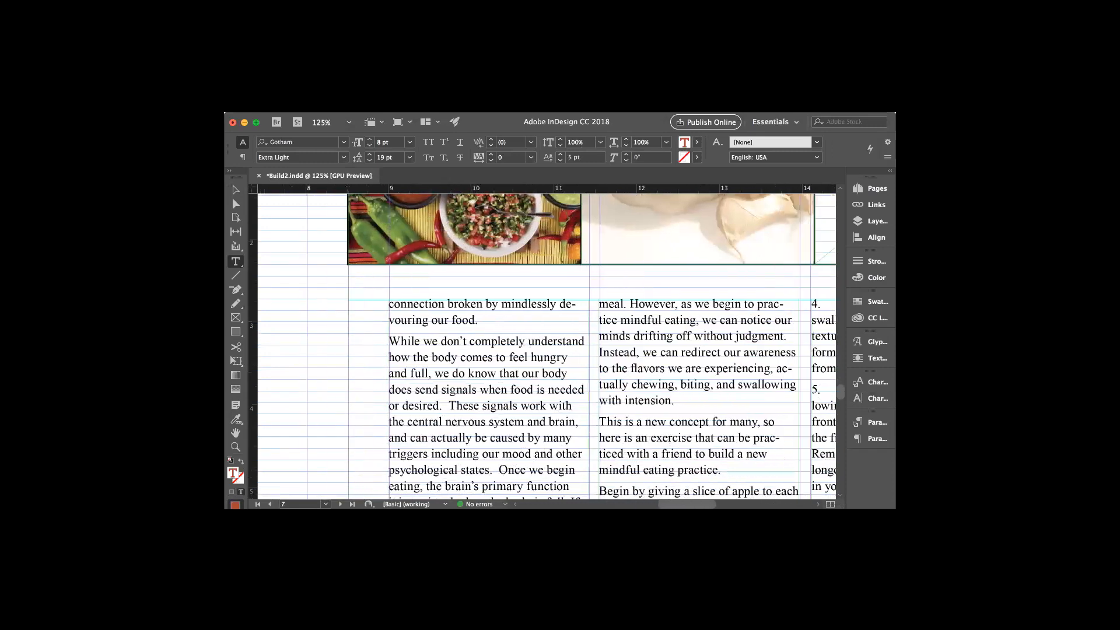
pyautogui.hscroll(3, 561, 342)
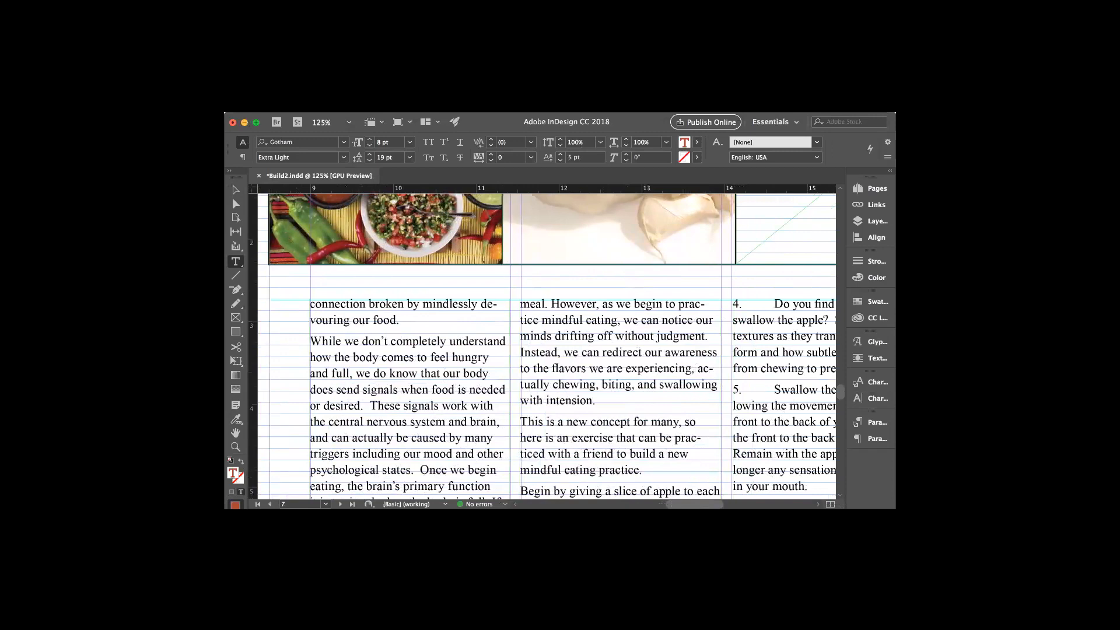
pyautogui.click(470, 106)
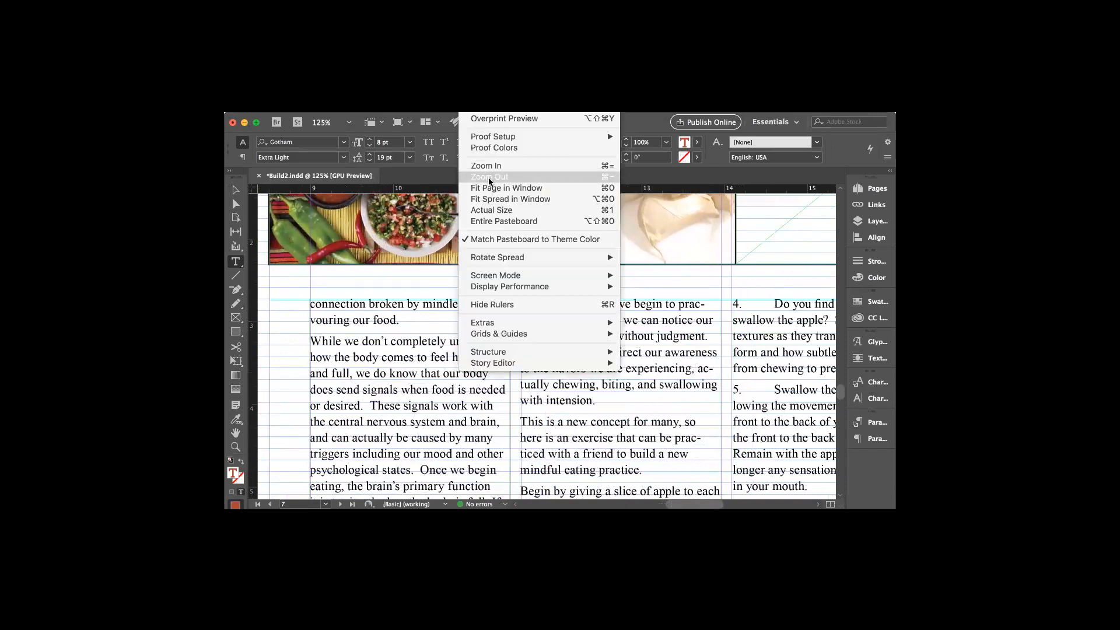
# Choose Fit Spread in Window to show the whole page 6–7 spread
pyautogui.click(497, 198)
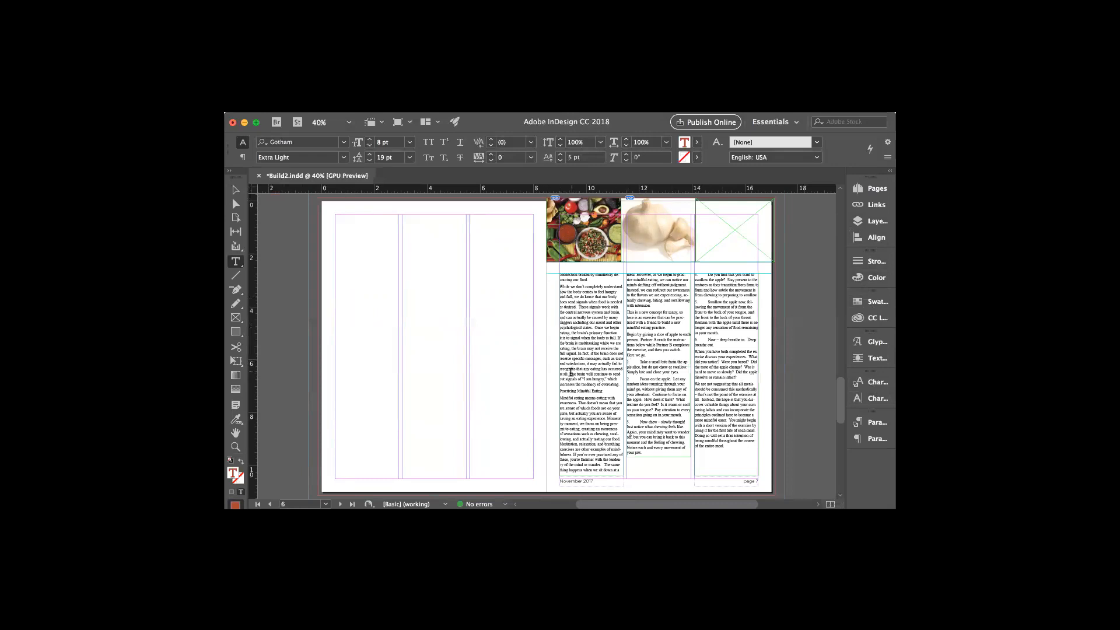
# Highlight the 'Practicing Mindful Eating' heading in page 7's body text
pyautogui.moveTo(560, 391); pyautogui.dragTo(598, 387)
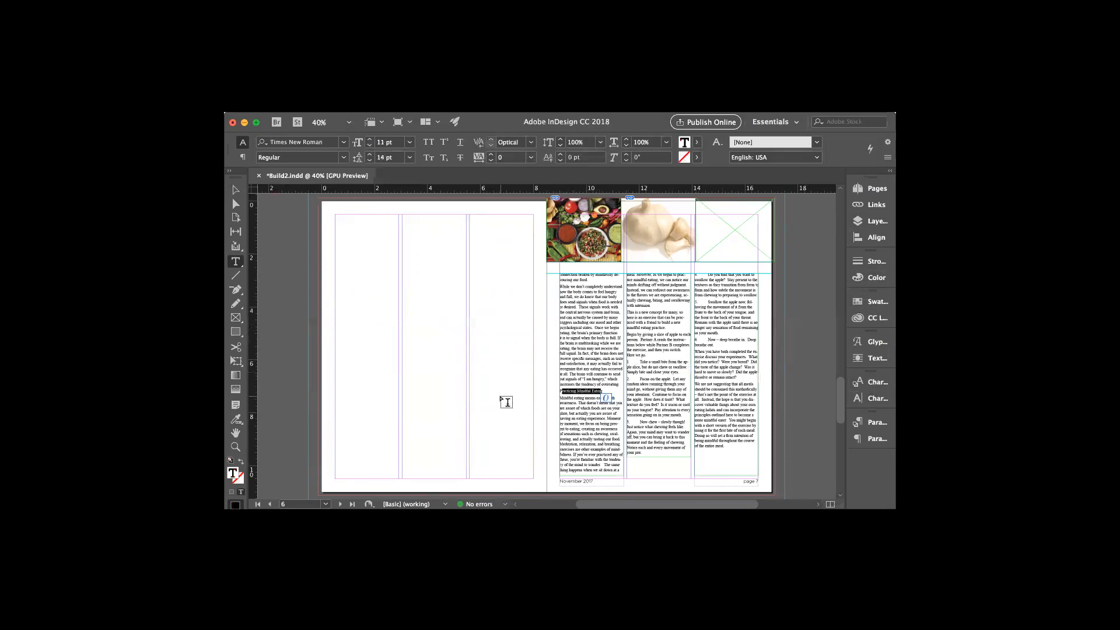
pyautogui.moveTo(559, 391); pyautogui.dragTo(599, 395)
pyautogui.scroll(1, 583, 379)
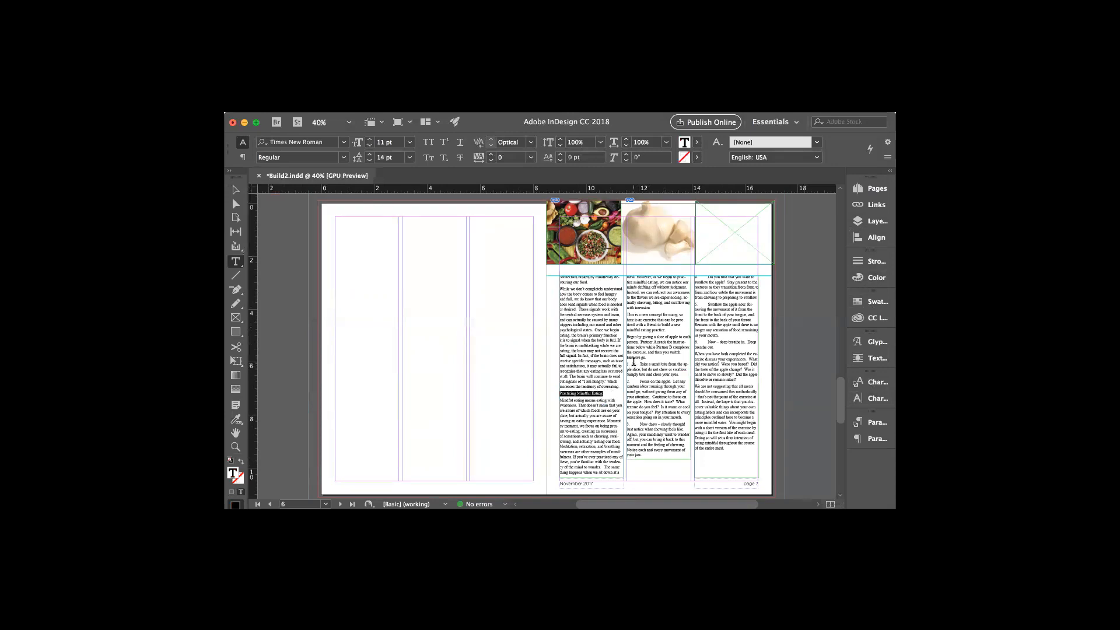
pyautogui.scroll(5, 583, 350)
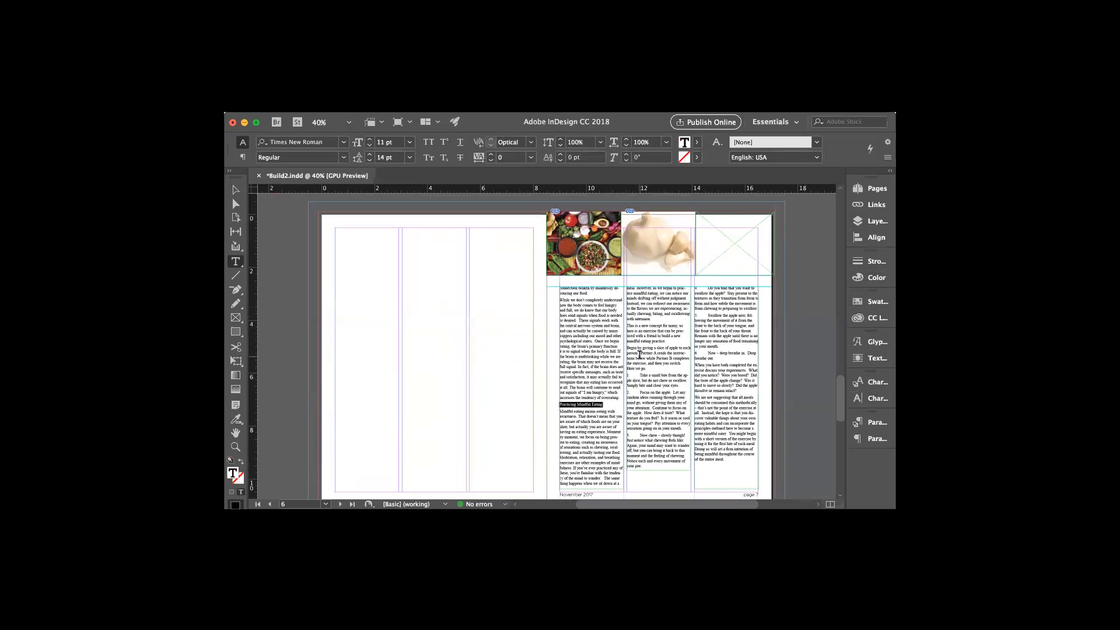
pyautogui.scroll(-1, 601, 373)
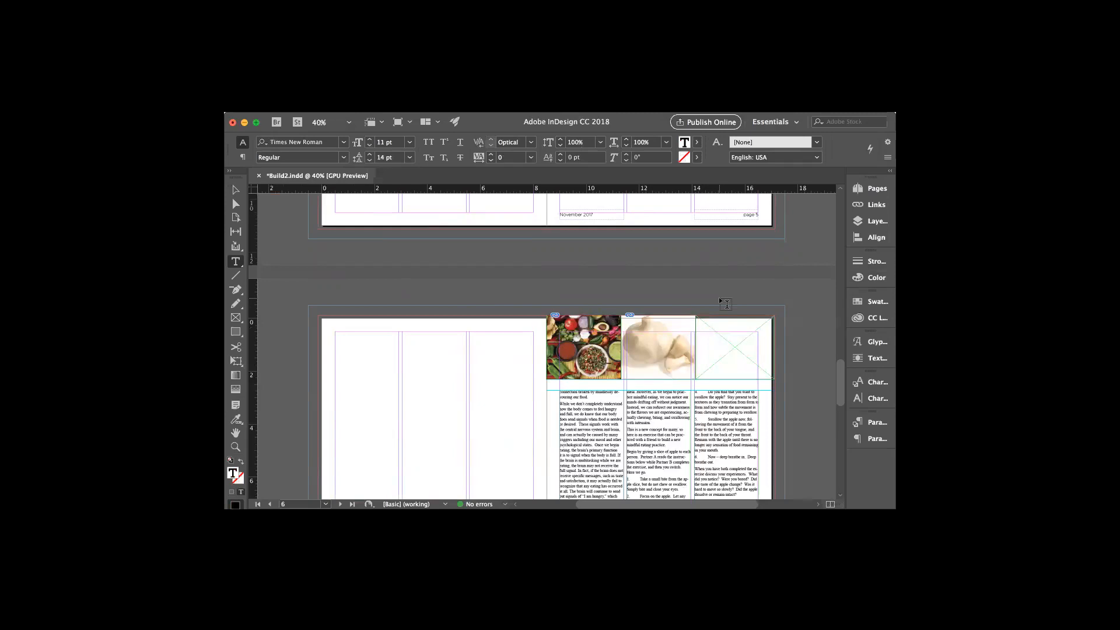
pyautogui.scroll(-2, 726, 304)
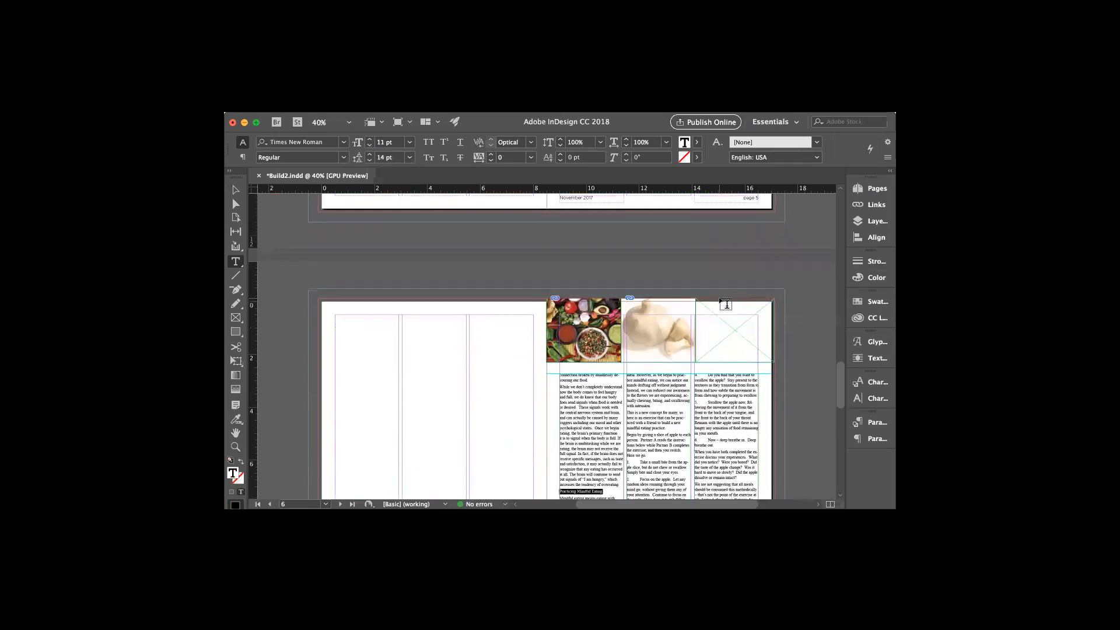
pyautogui.scroll(3, 727, 304)
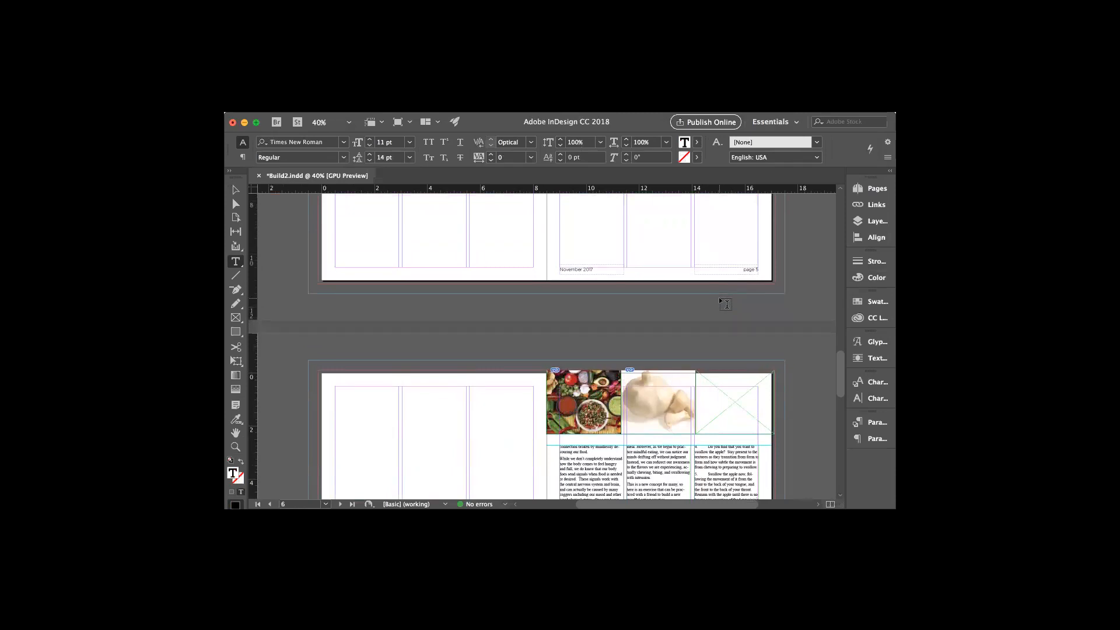
pyautogui.scroll(-2, 725, 304)
pyautogui.scroll(-2, 730, 307)
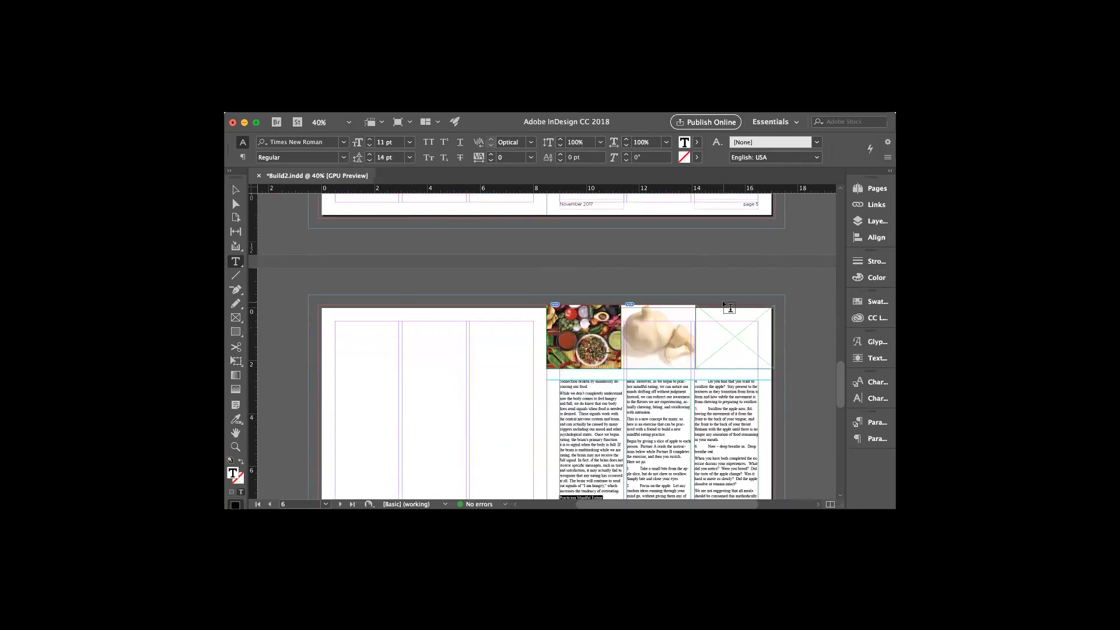
pyautogui.scroll(-1, 729, 308)
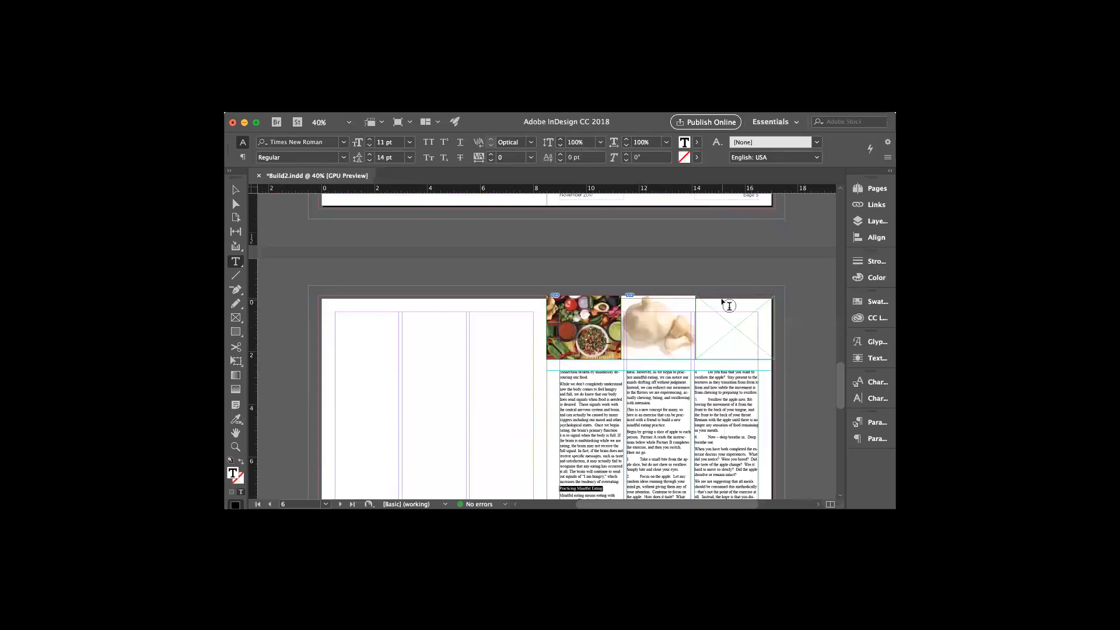
pyautogui.scroll(-2, 729, 307)
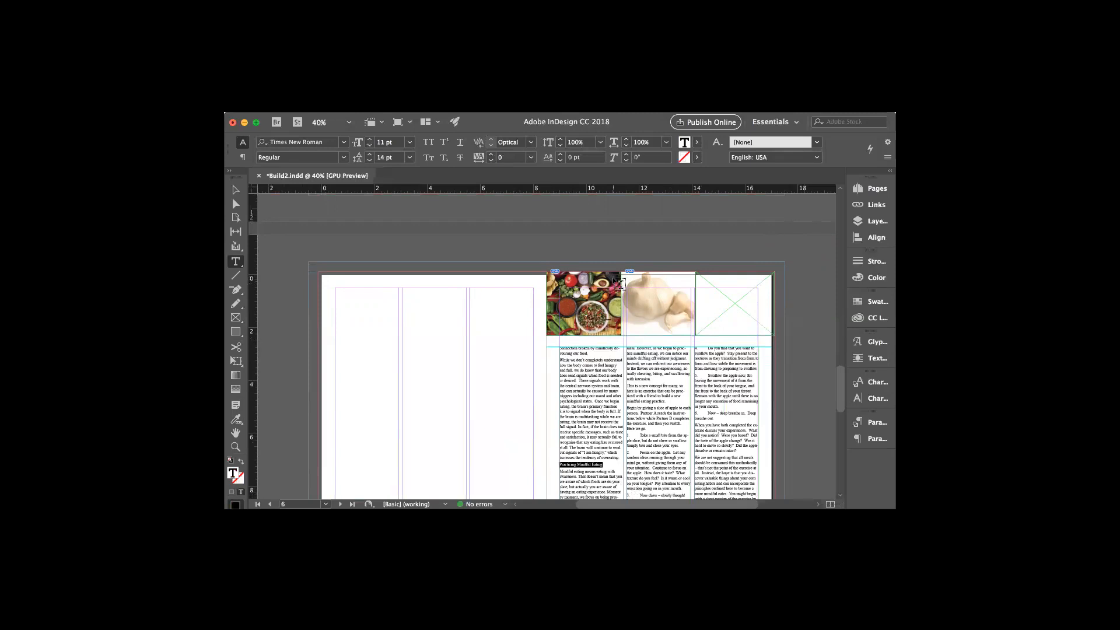
pyautogui.scroll(-2, 619, 283)
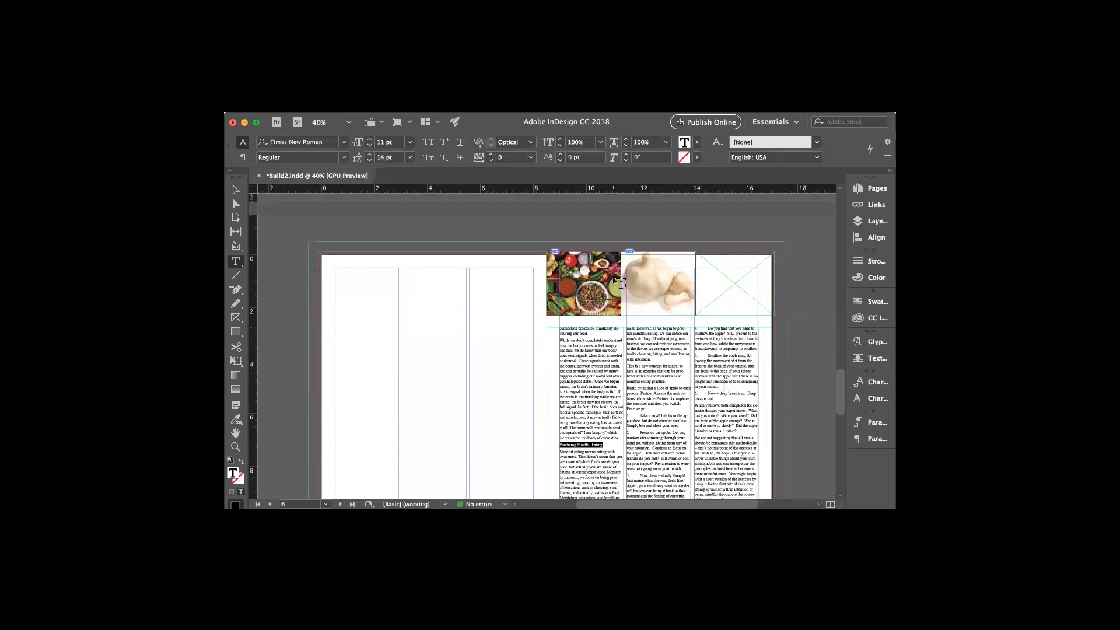
pyautogui.scroll(-4, 618, 284)
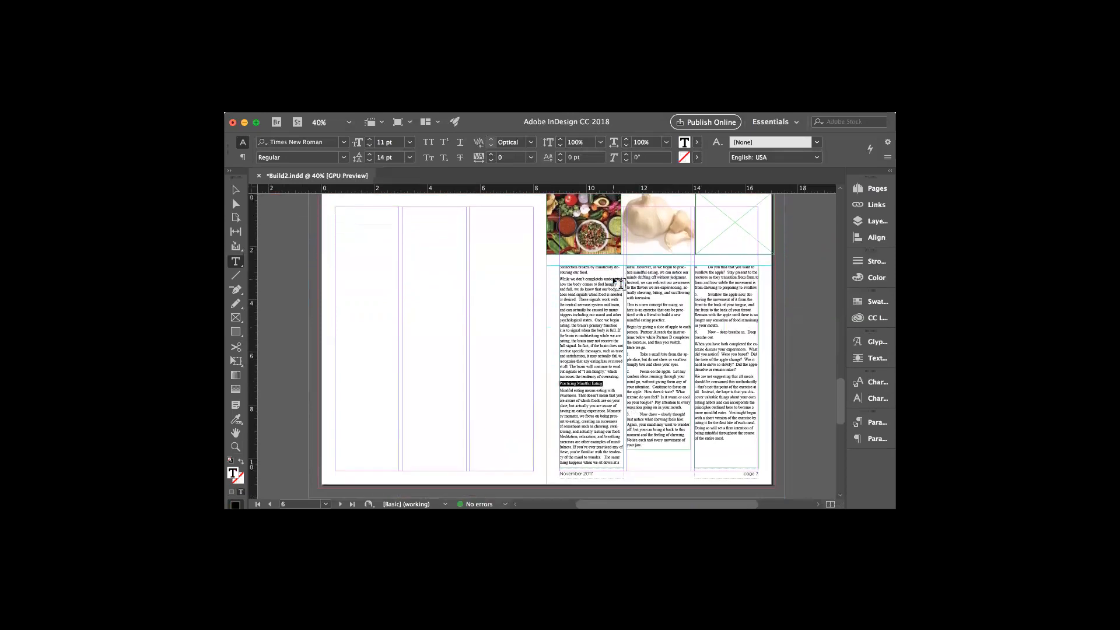
pyautogui.scroll(2, 618, 283)
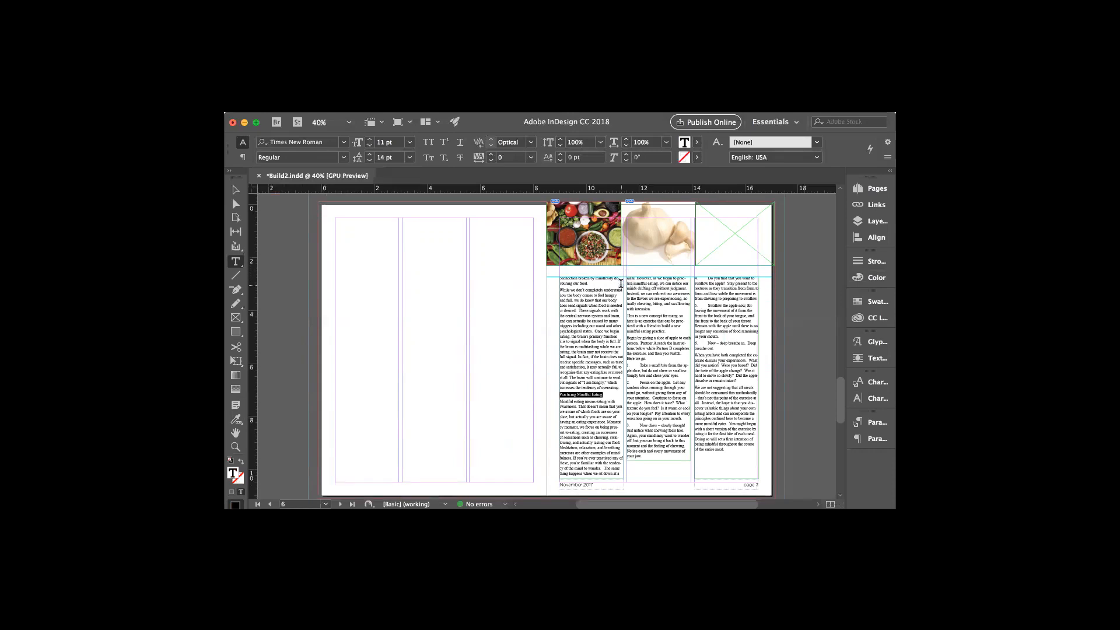
pyautogui.scroll(-3, 653, 350)
pyautogui.scroll(3, 653, 351)
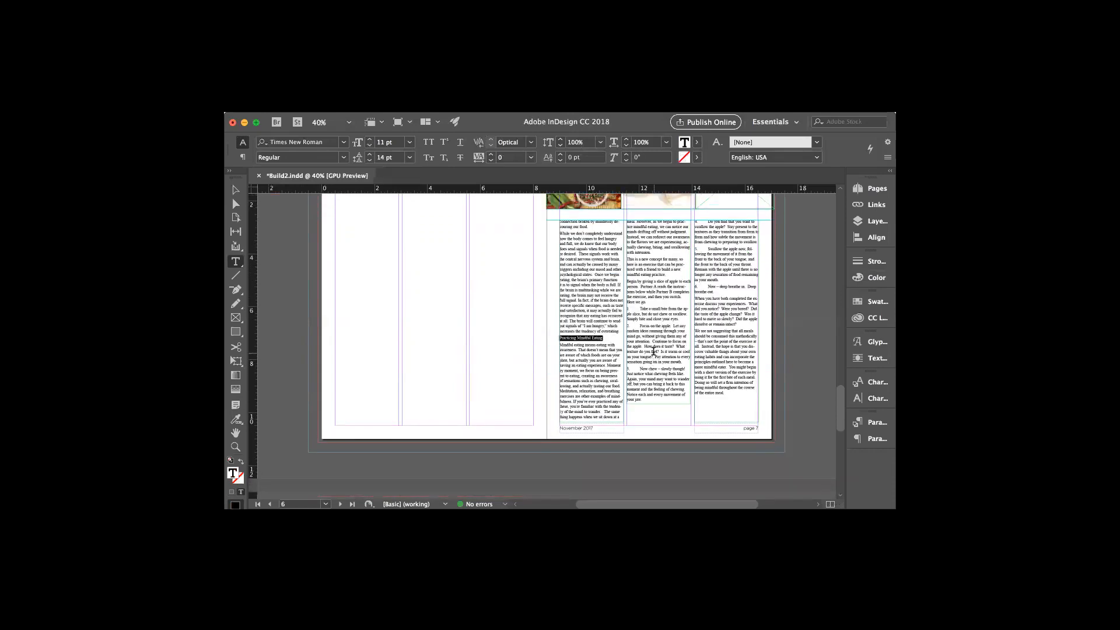
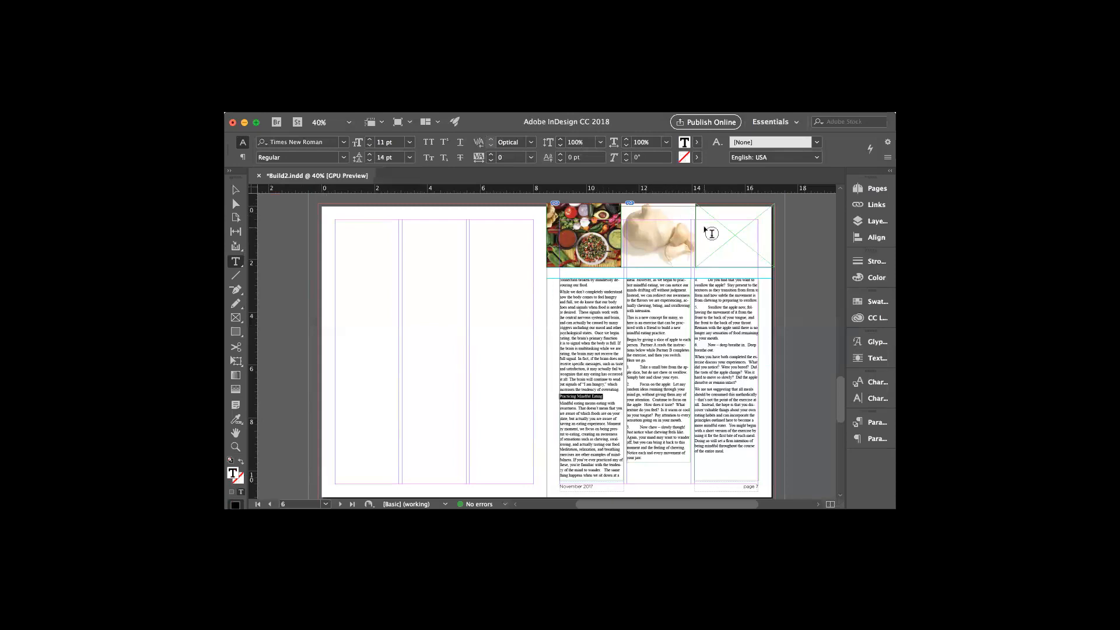
# Place Peppers.tif, then delete the oversized pepper image that landed loose on the page
pyautogui.click(289, 95)
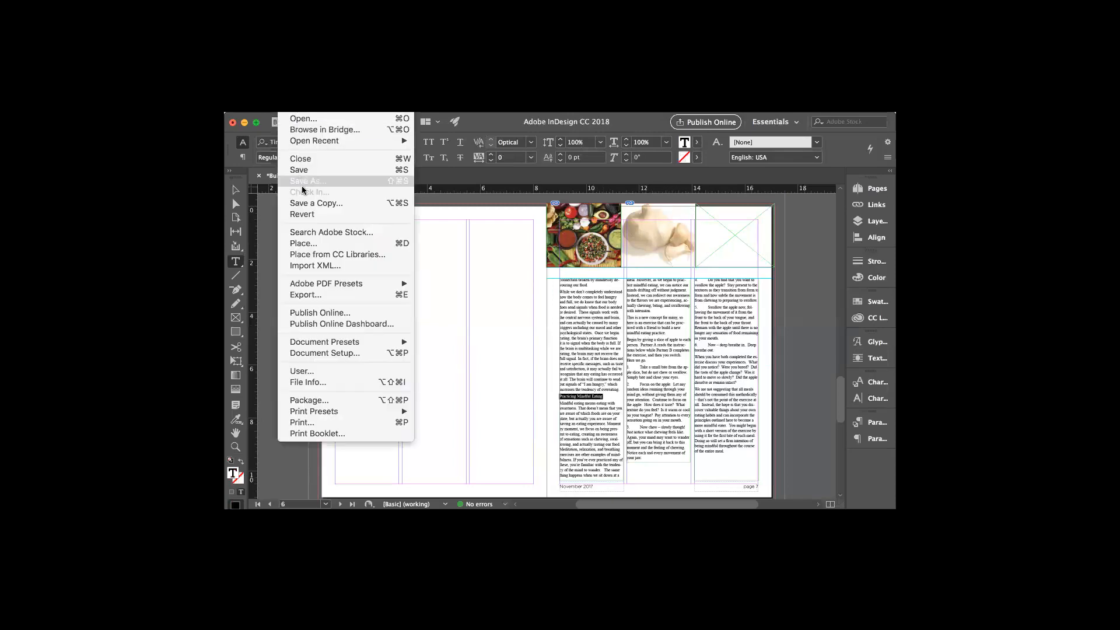
pyautogui.click(311, 241)
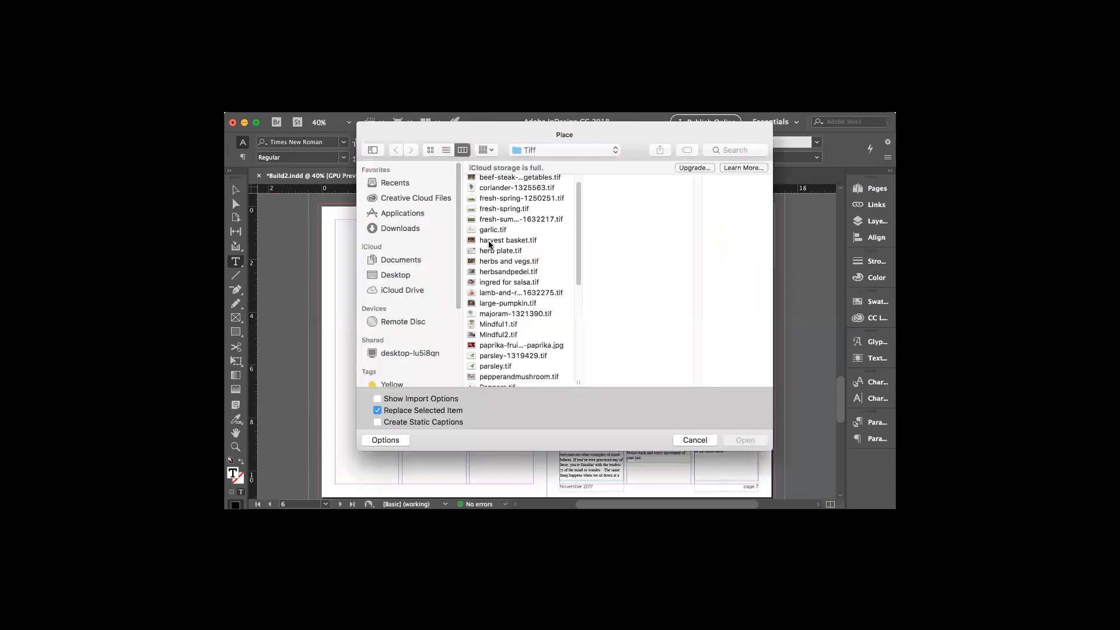
pyautogui.scroll(-3, 511, 267)
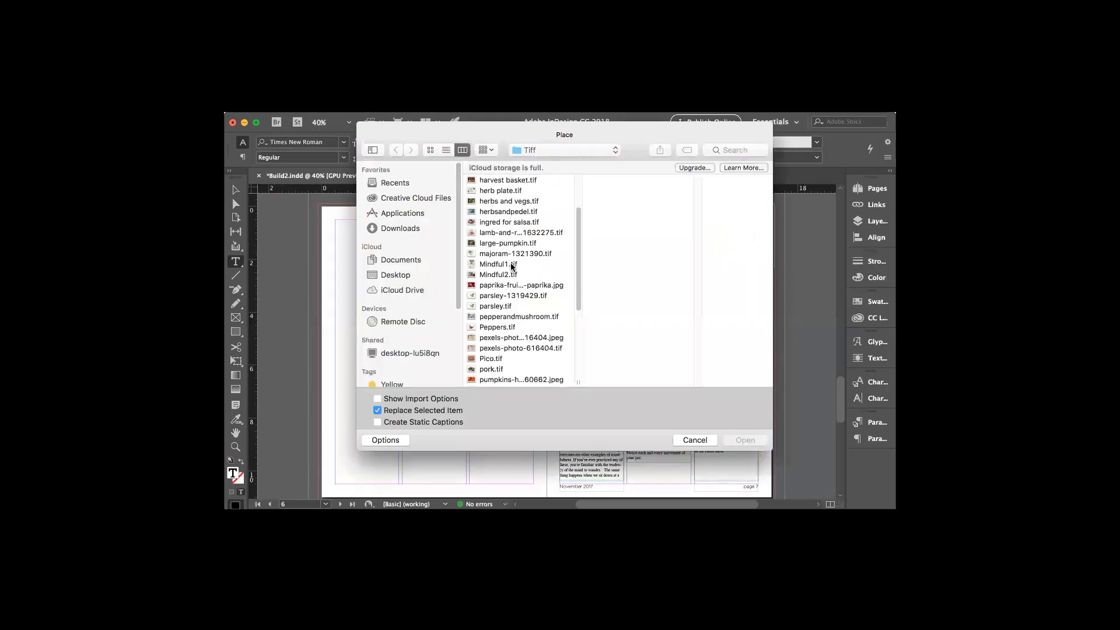
pyautogui.click(500, 326)
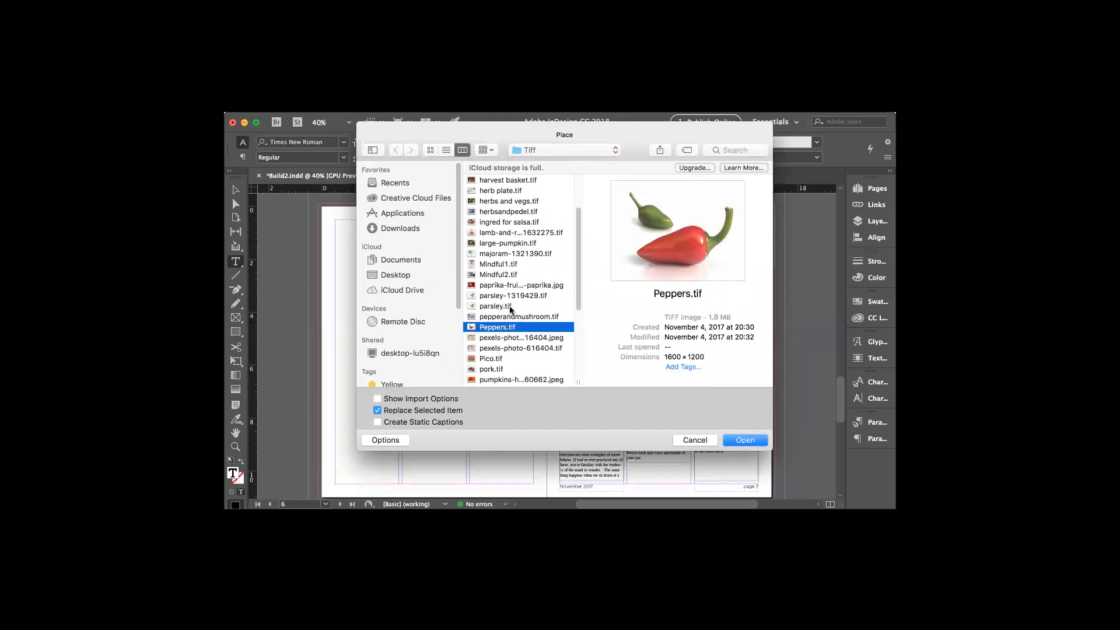
pyautogui.click(737, 438)
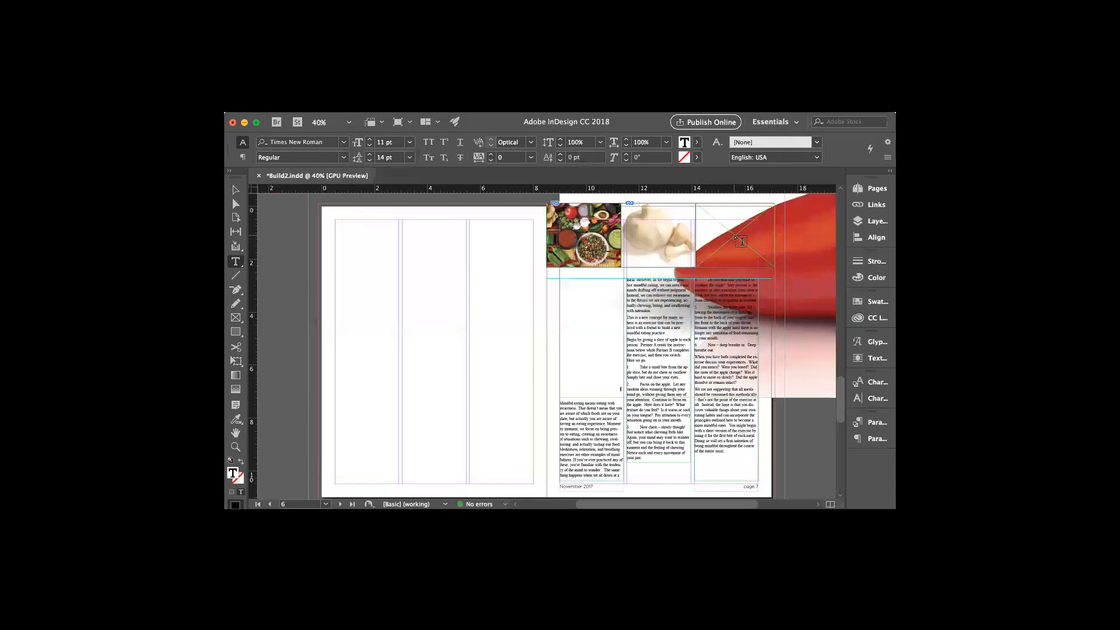
pyautogui.hscroll(5, 641, 502)
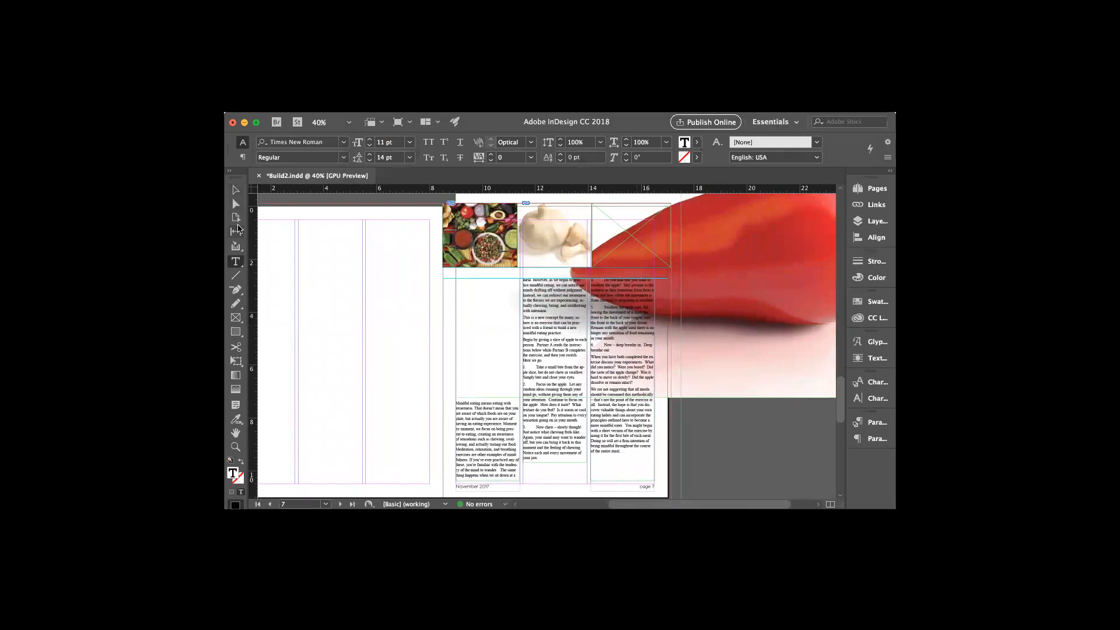
pyautogui.click(236, 190)
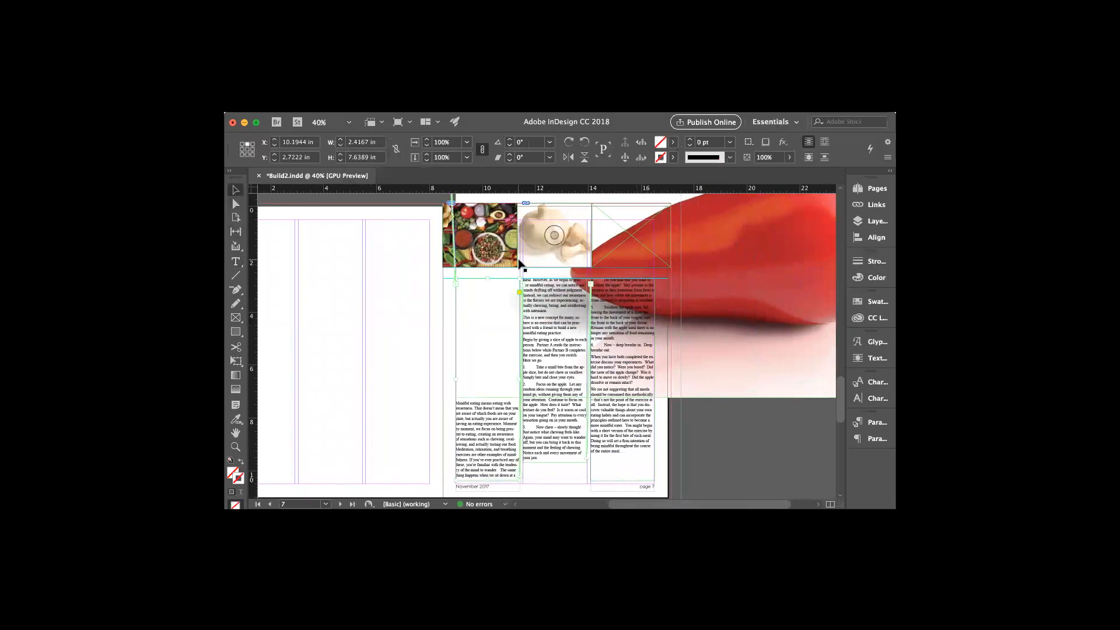
pyautogui.click(630, 266)
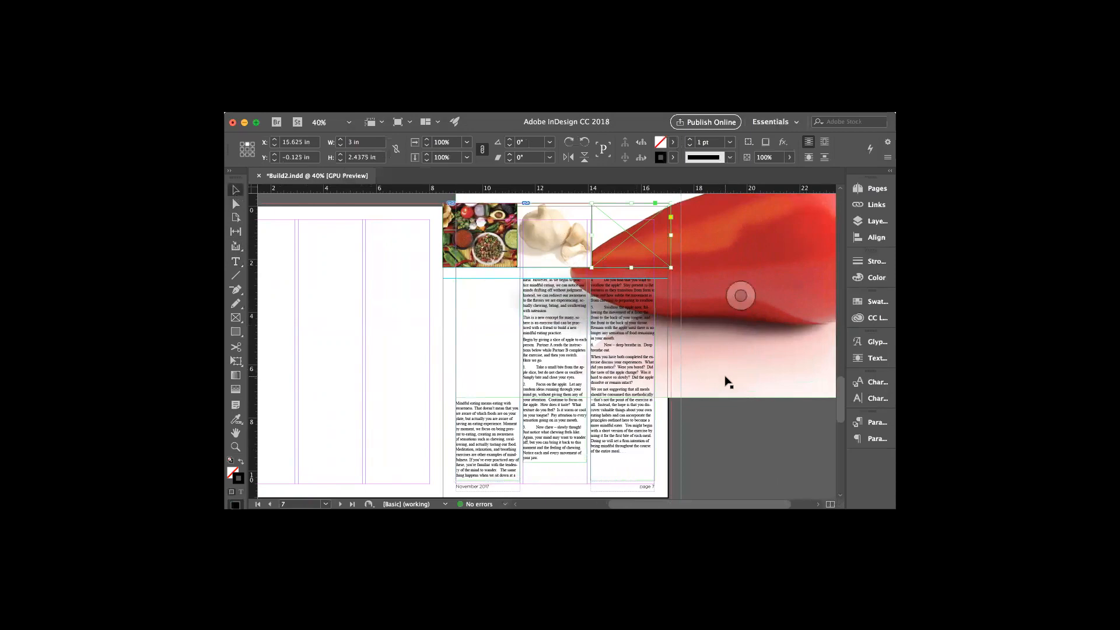
pyautogui.click(645, 295)
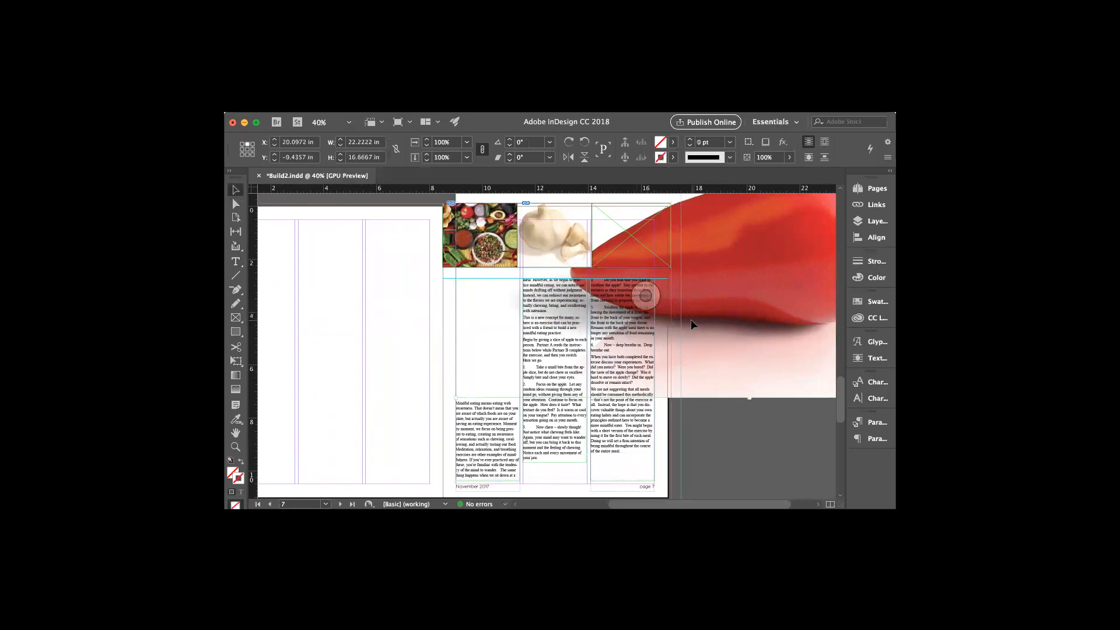
pyautogui.press('Delete')
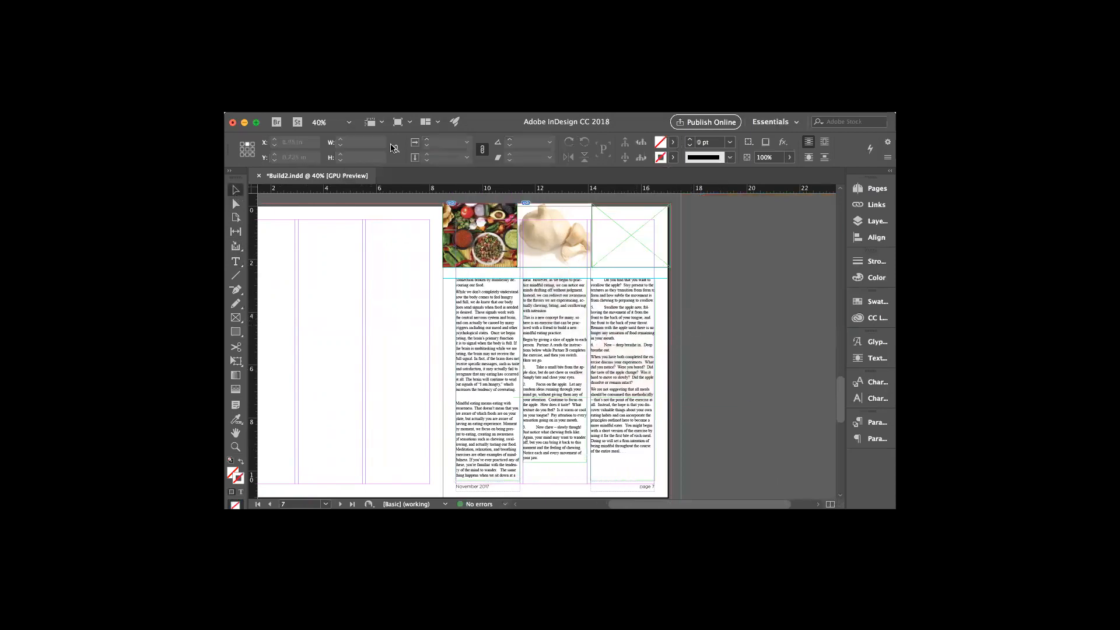
# Place Peppers.tif into the empty top-right image frame on page 7
pyautogui.click(600, 264)
pyautogui.click(293, 113)
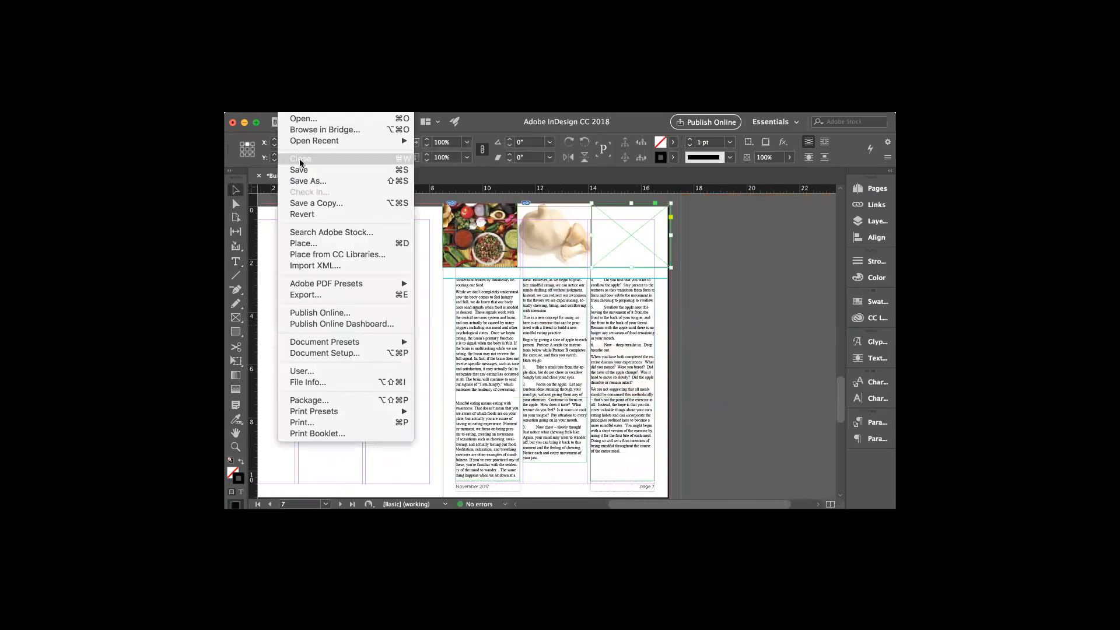
pyautogui.click(310, 244)
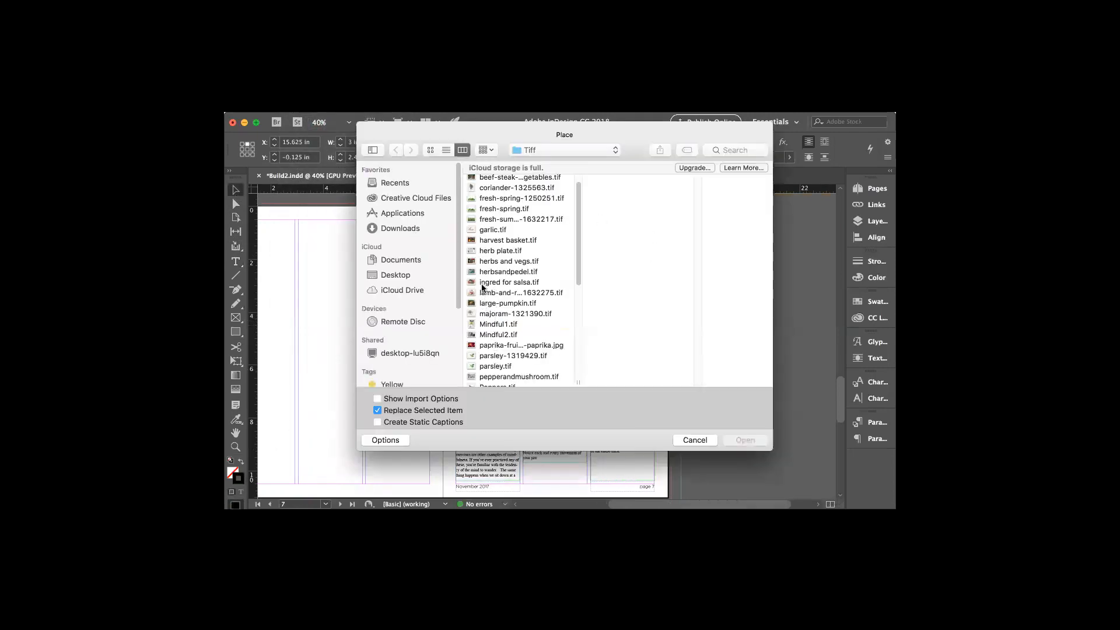
pyautogui.scroll(-1, 497, 337)
pyautogui.scroll(-2, 497, 337)
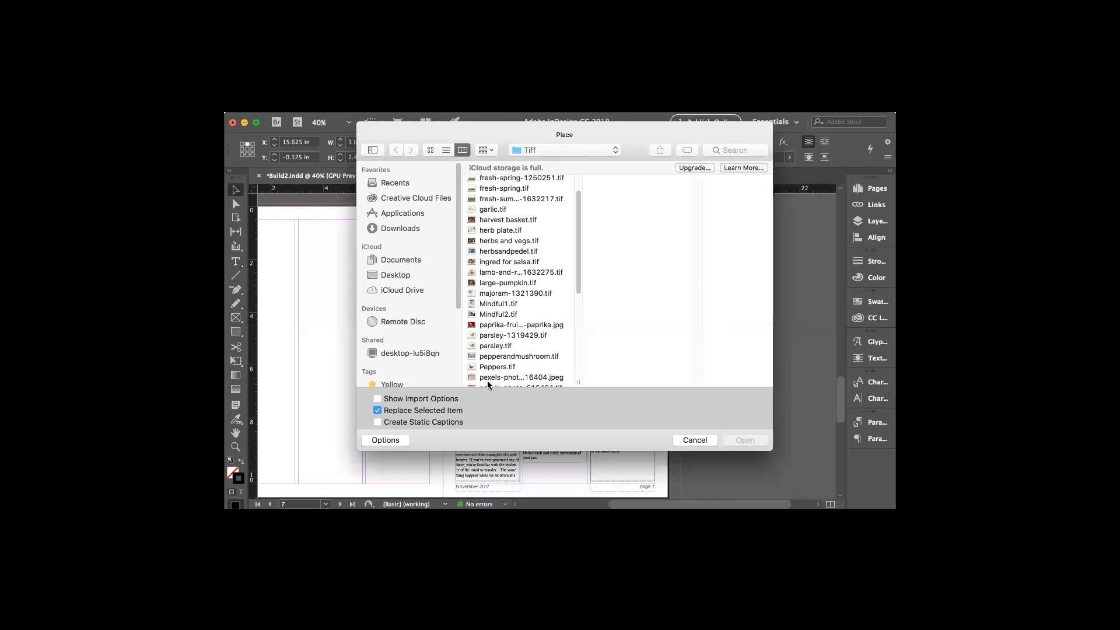
pyautogui.click(488, 368)
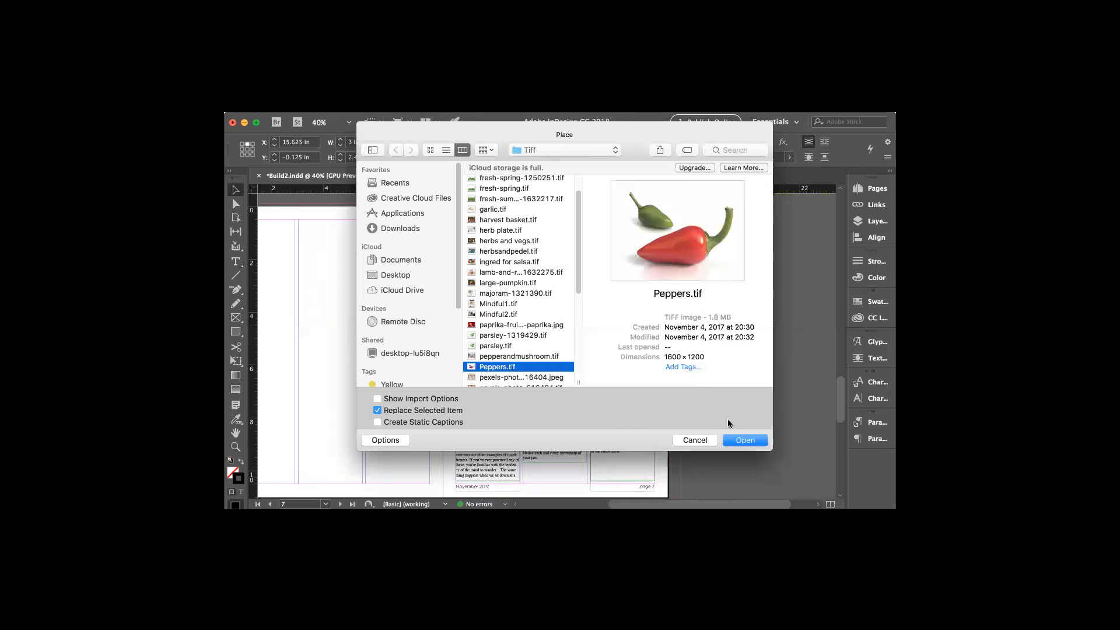
pyautogui.click(744, 440)
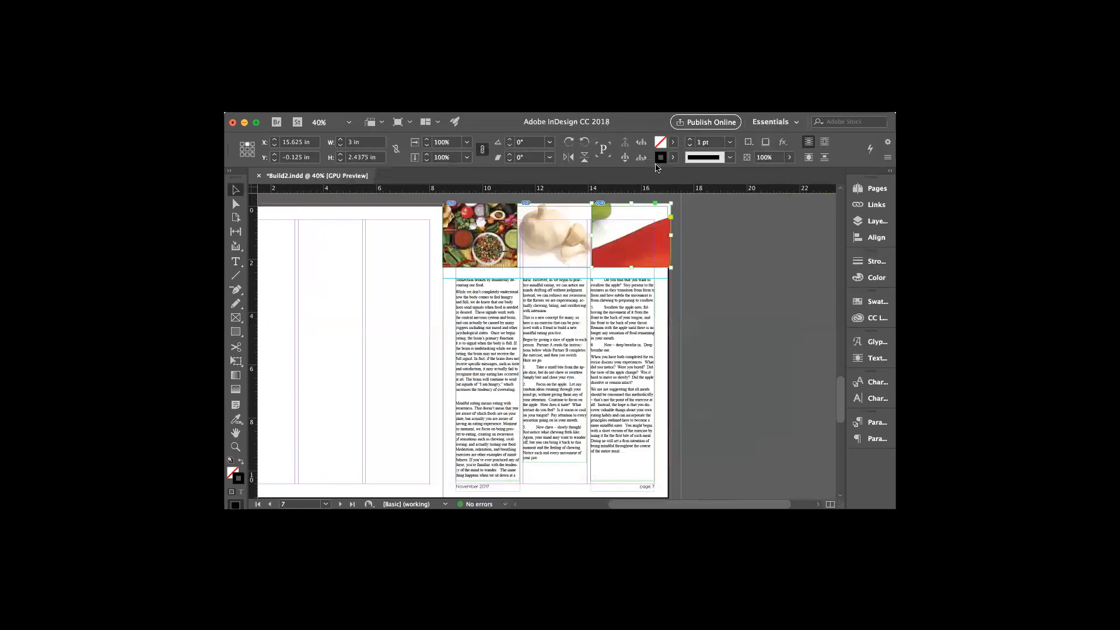
# Fit the pepper image proportionally inside its frame, at 13.4375% scale
pyautogui.click(631, 235)
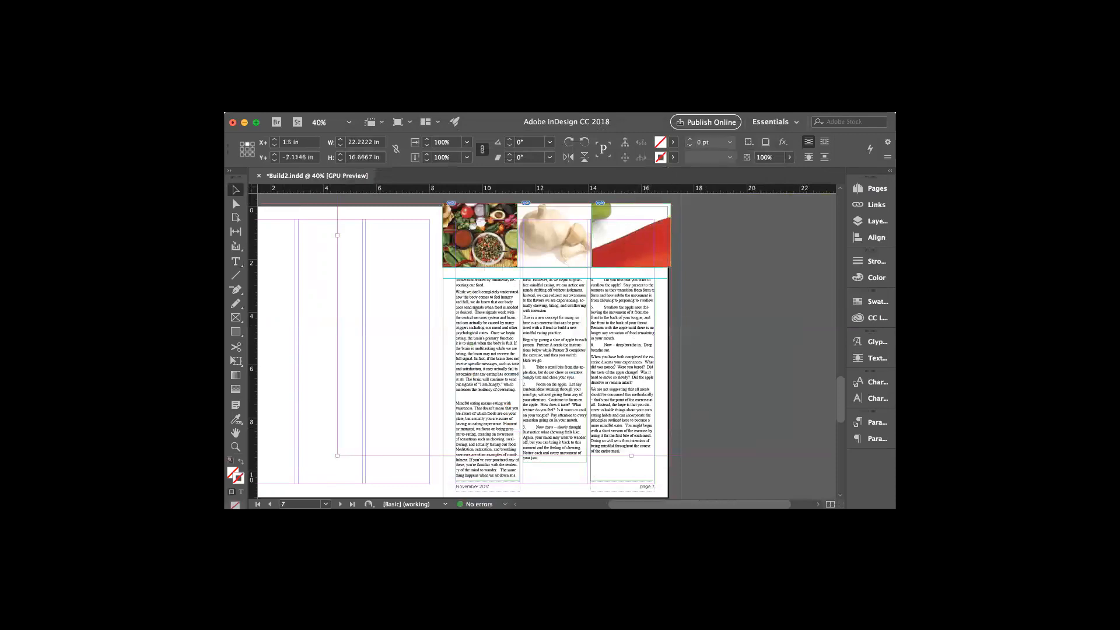
pyautogui.click(409, 99)
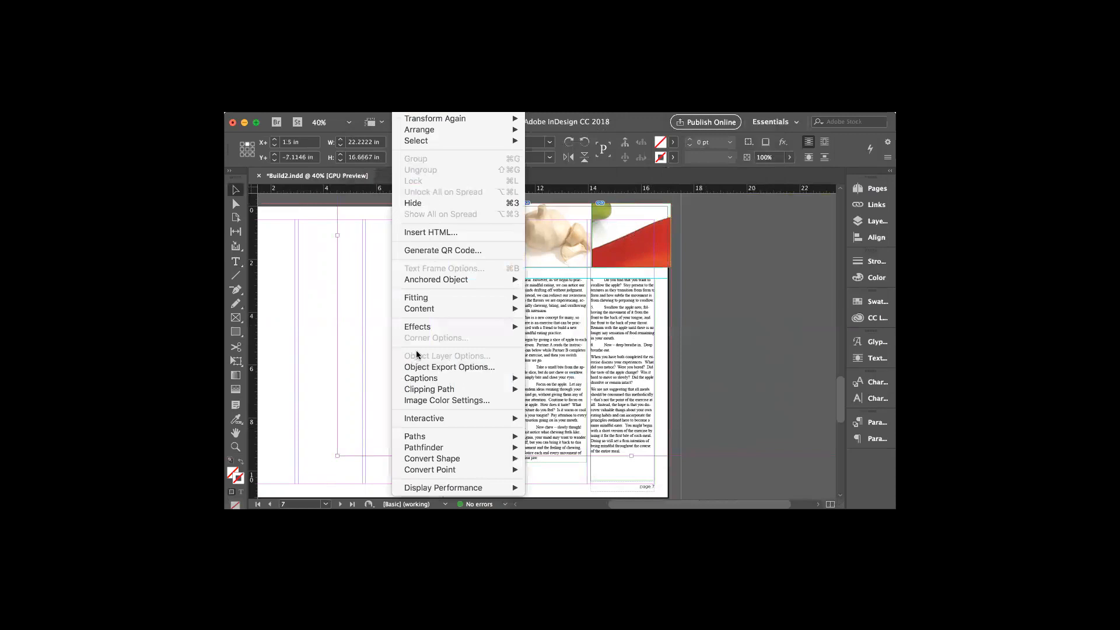
pyautogui.moveTo(429, 298)
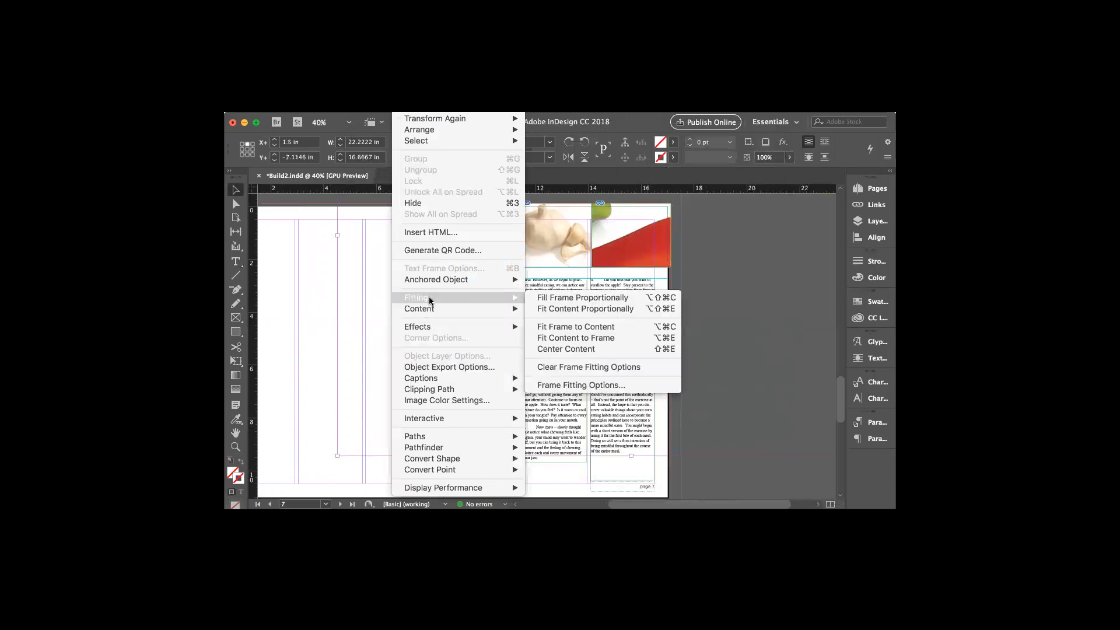
pyautogui.click(548, 309)
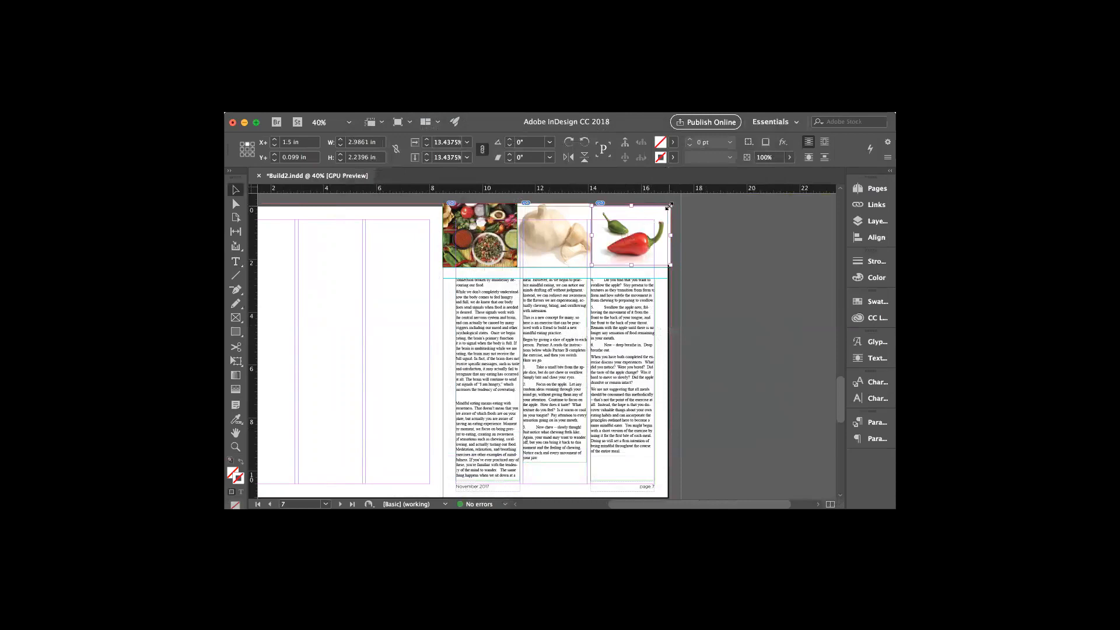
# Enlarge the pepper frame to about 3.12 × 2.34 in, then click into the body text
pyautogui.moveTo(667, 207); pyautogui.dragTo(629, 243)
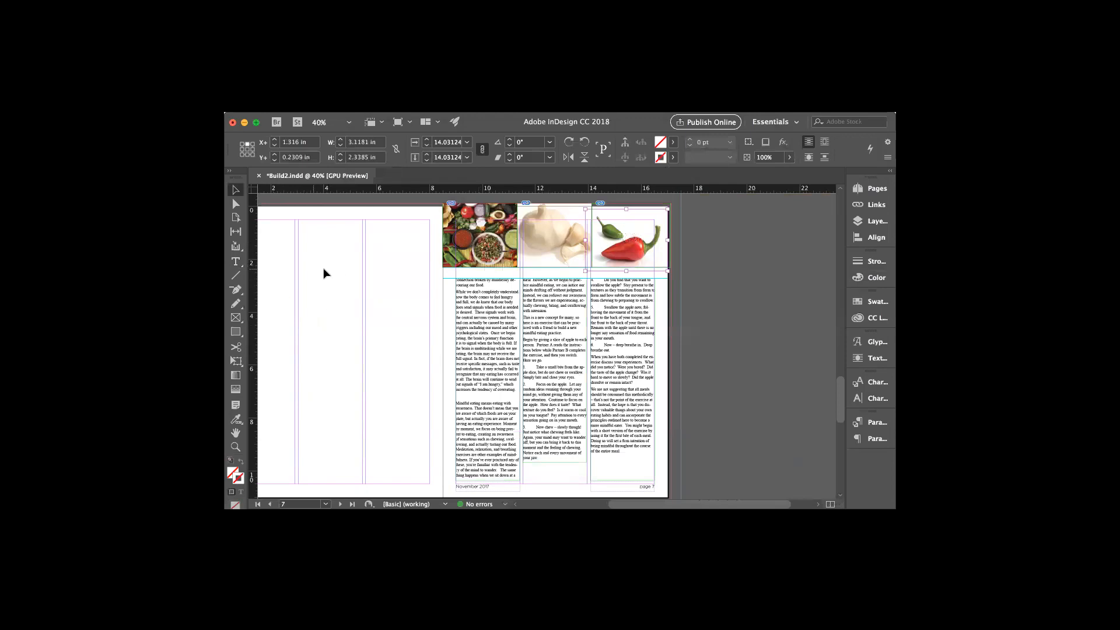
pyautogui.click(235, 261)
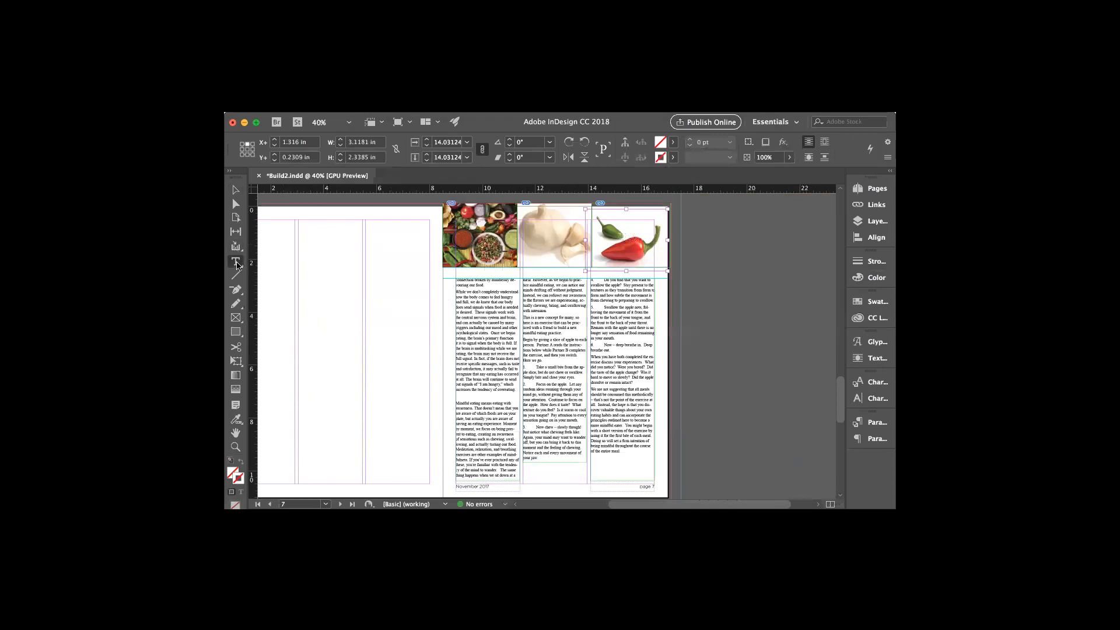
pyautogui.click(489, 279)
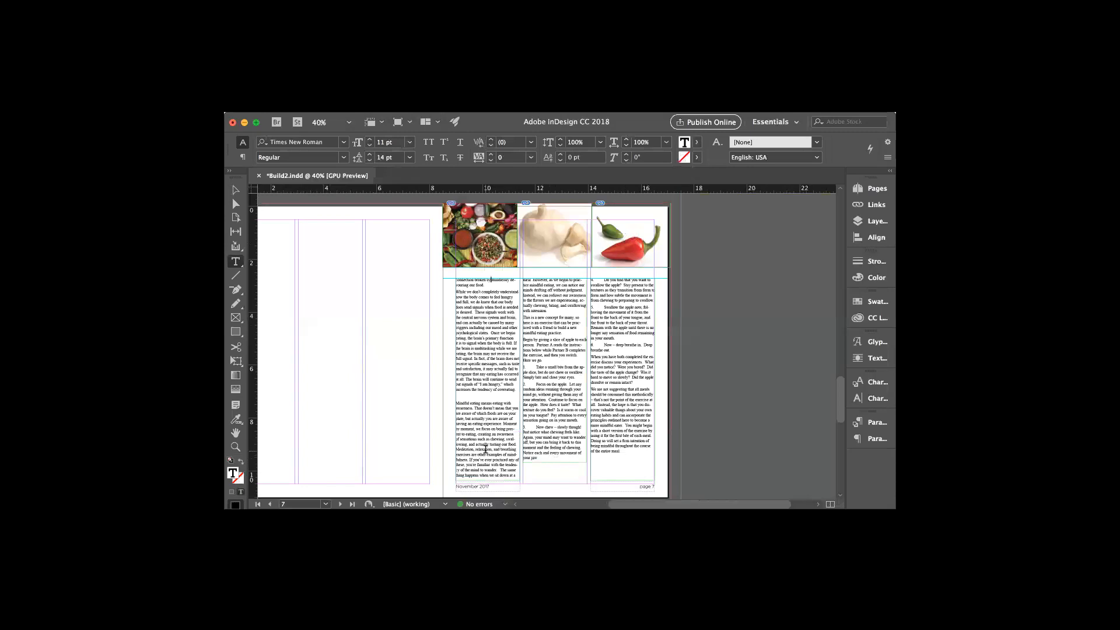
# Shorten the threaded third-column text frame to 5 in tall, keeping its 2.4167 in width
pyautogui.scroll(15, 495, 393)
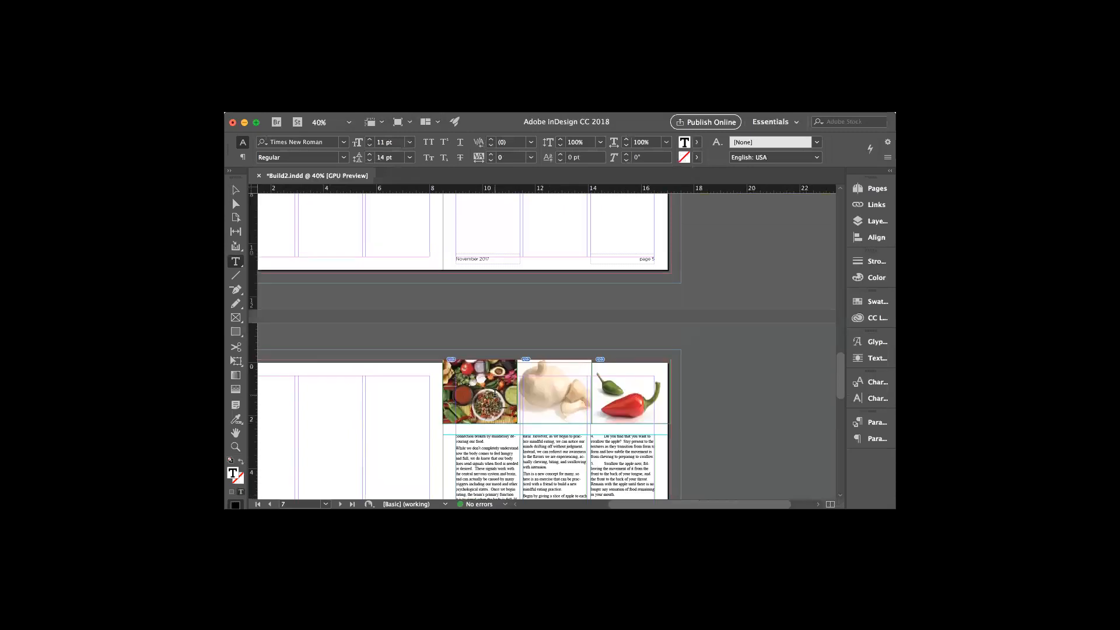
pyautogui.scroll(5, 495, 393)
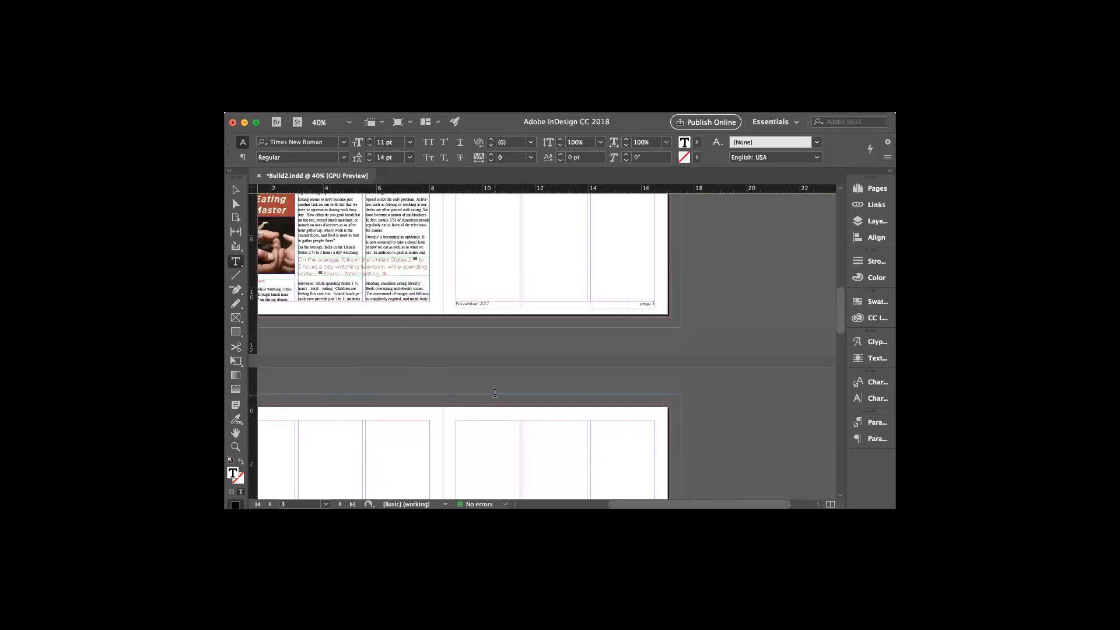
pyautogui.scroll(-20, 495, 393)
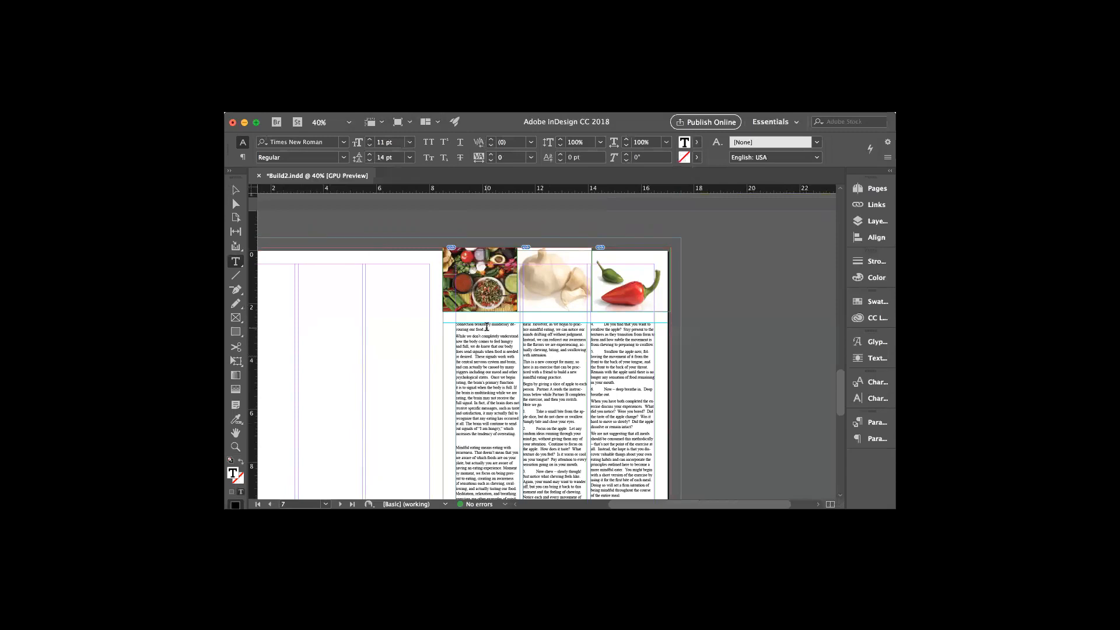
pyautogui.scroll(15, 487, 325)
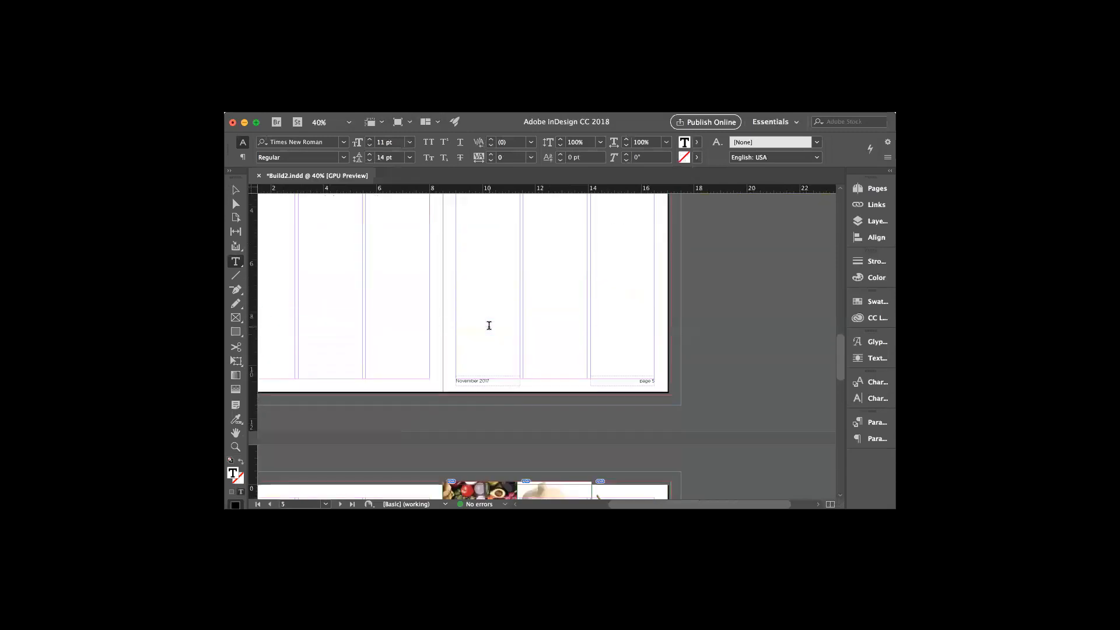
pyautogui.scroll(3, 489, 325)
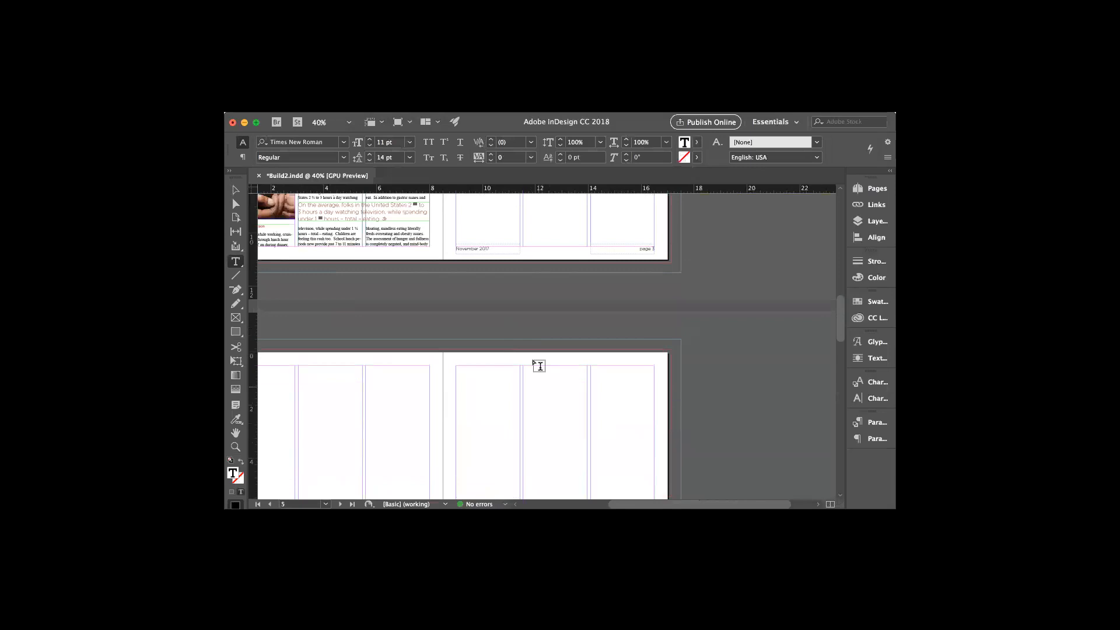
pyautogui.hscroll(-1, 558, 424)
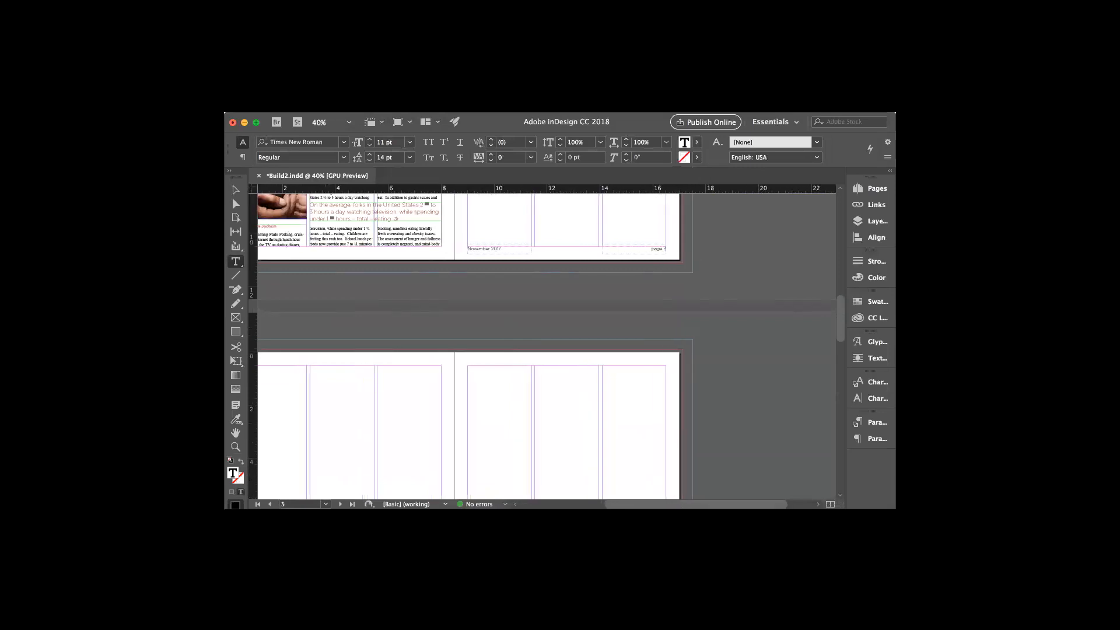
pyautogui.press('v')
pyautogui.click(400, 233)
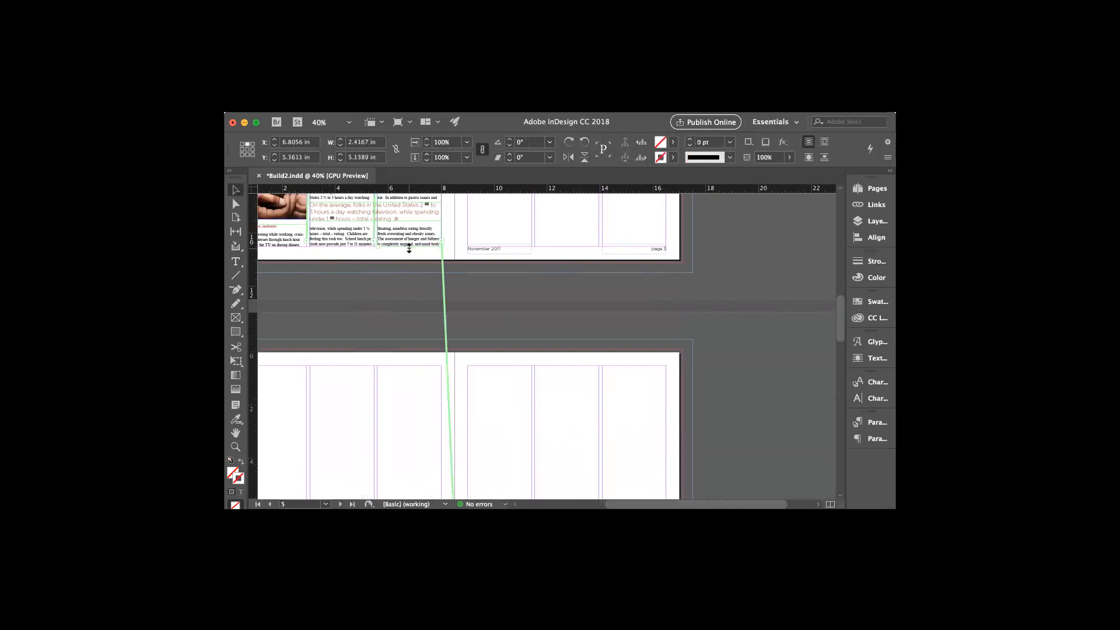
pyautogui.moveTo(410, 246); pyautogui.dragTo(409, 242)
pyautogui.scroll(-5, 457, 310)
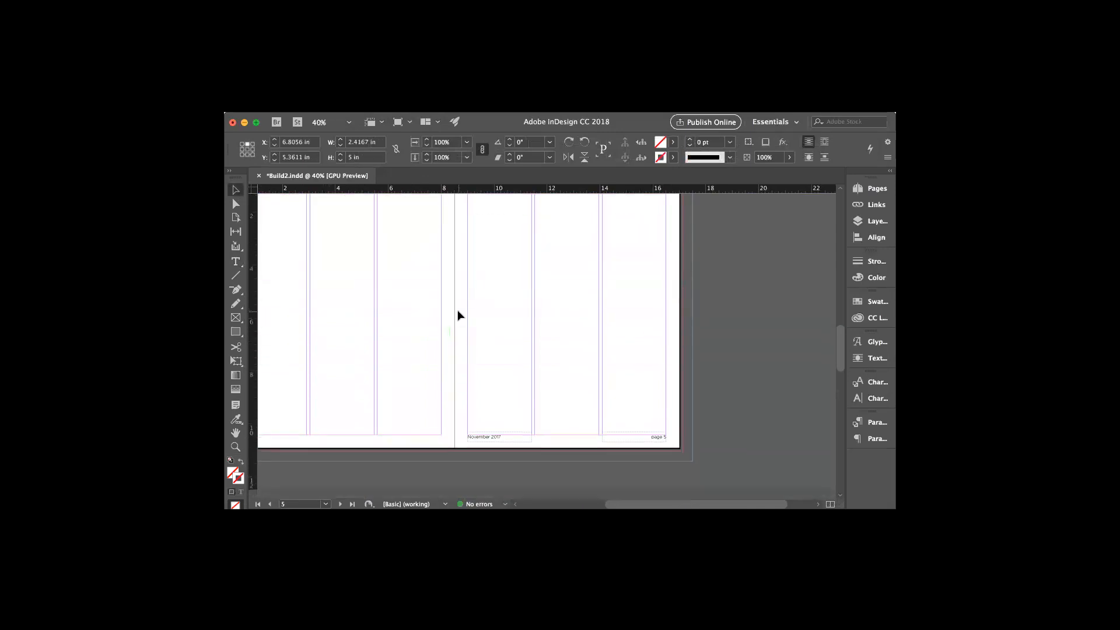
pyautogui.scroll(-5, 457, 316)
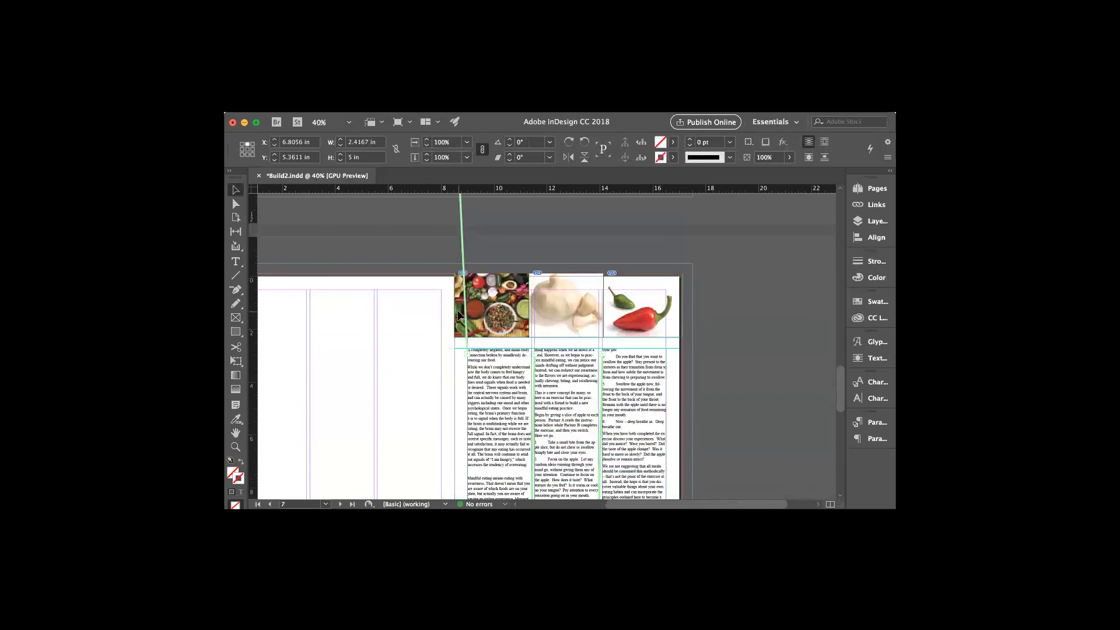
# Delete the blank line above 'Mindful eating' so the story reflows, then select the frame
pyautogui.scroll(-2, 538, 432)
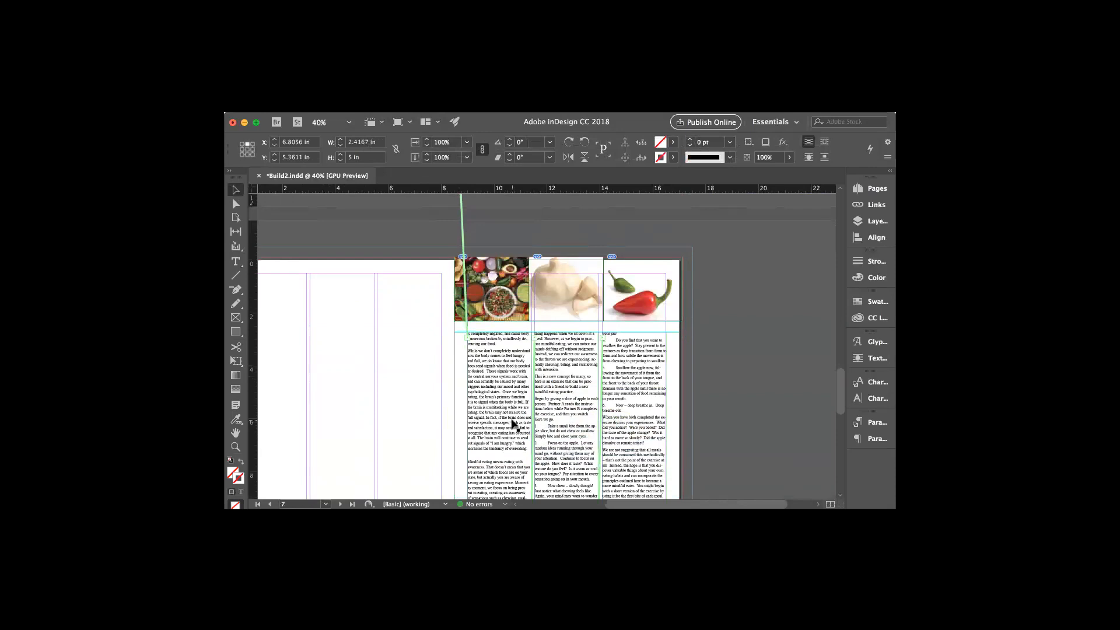
pyautogui.scroll(-3, 510, 425)
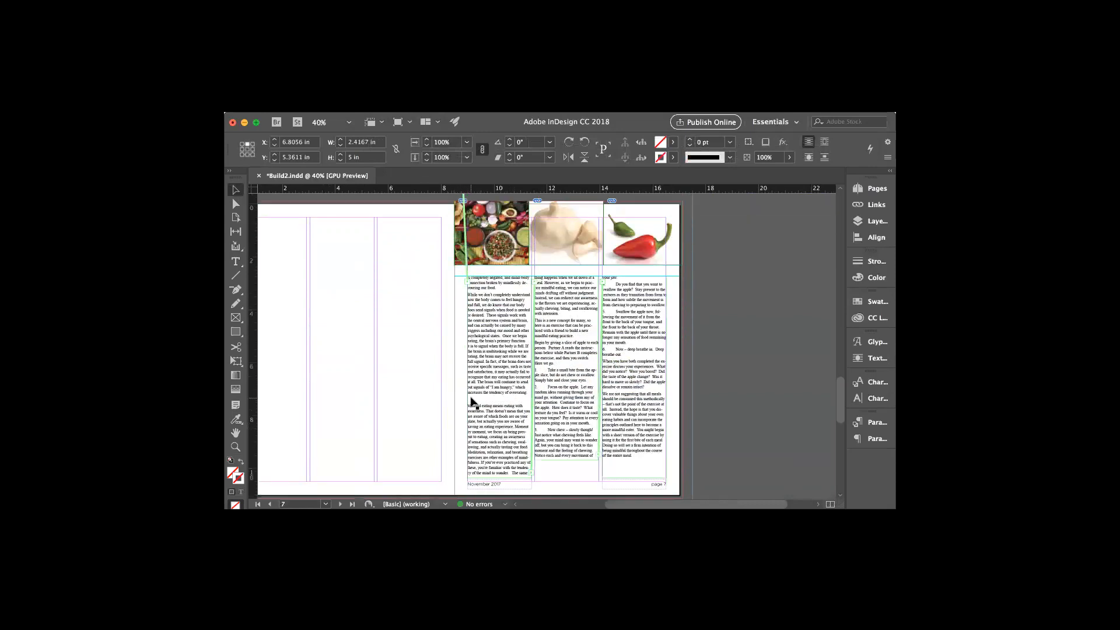
pyautogui.click(236, 262)
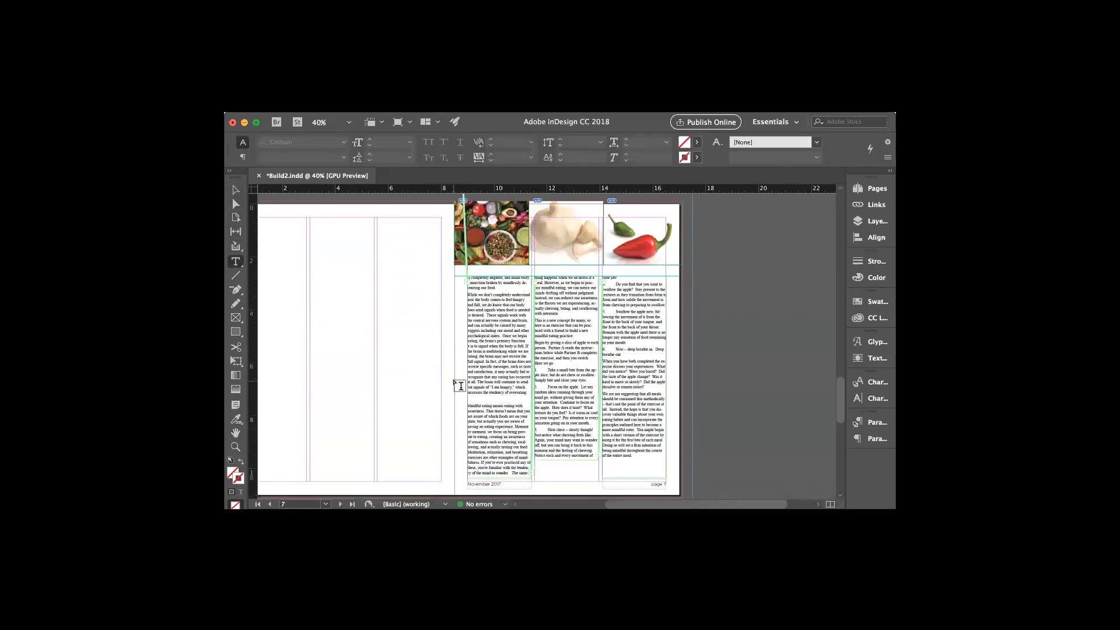
pyautogui.click(477, 408)
pyautogui.click(474, 403)
pyautogui.press('BackSpace')
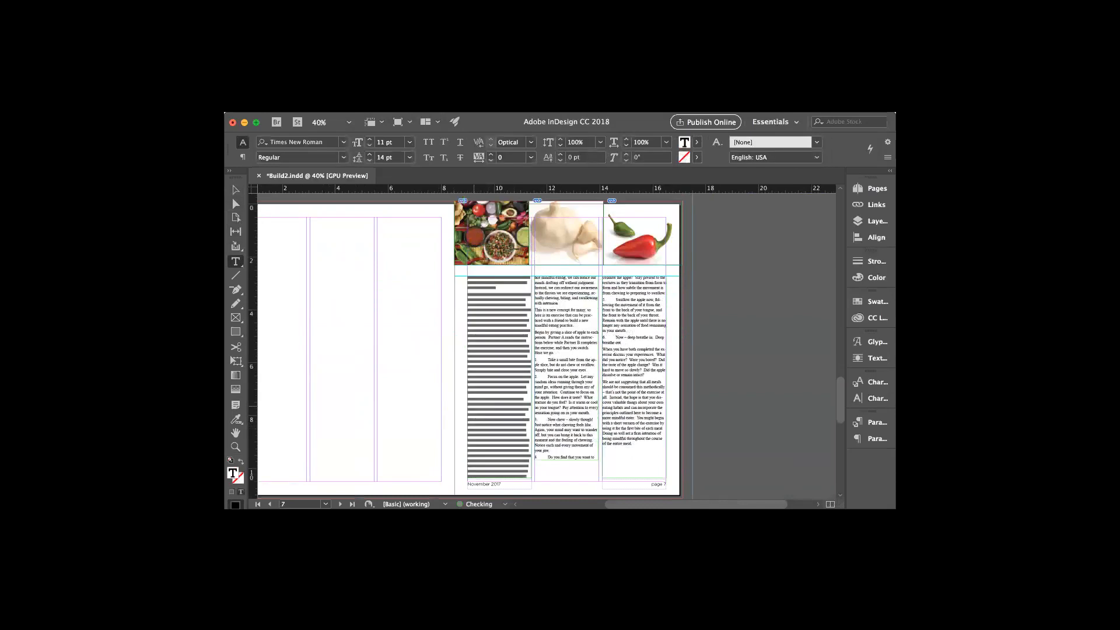
pyautogui.press('Escape')
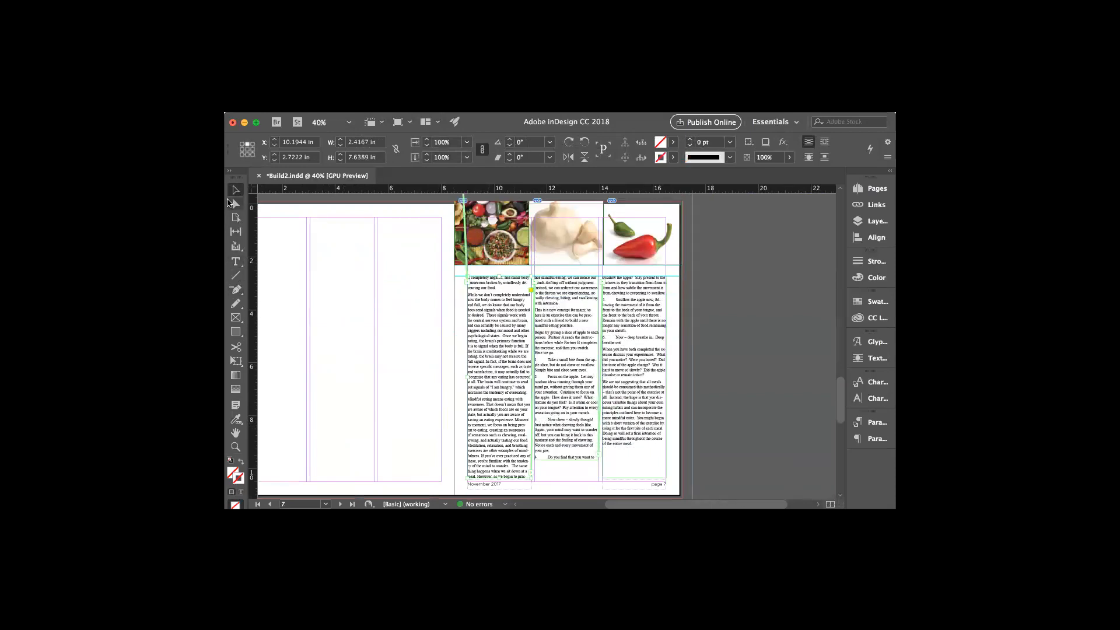
# Drag the middle text frame's bottom down to about 7.68 in tall
pyautogui.click(572, 459)
pyautogui.moveTo(567, 459); pyautogui.dragTo(568, 478)
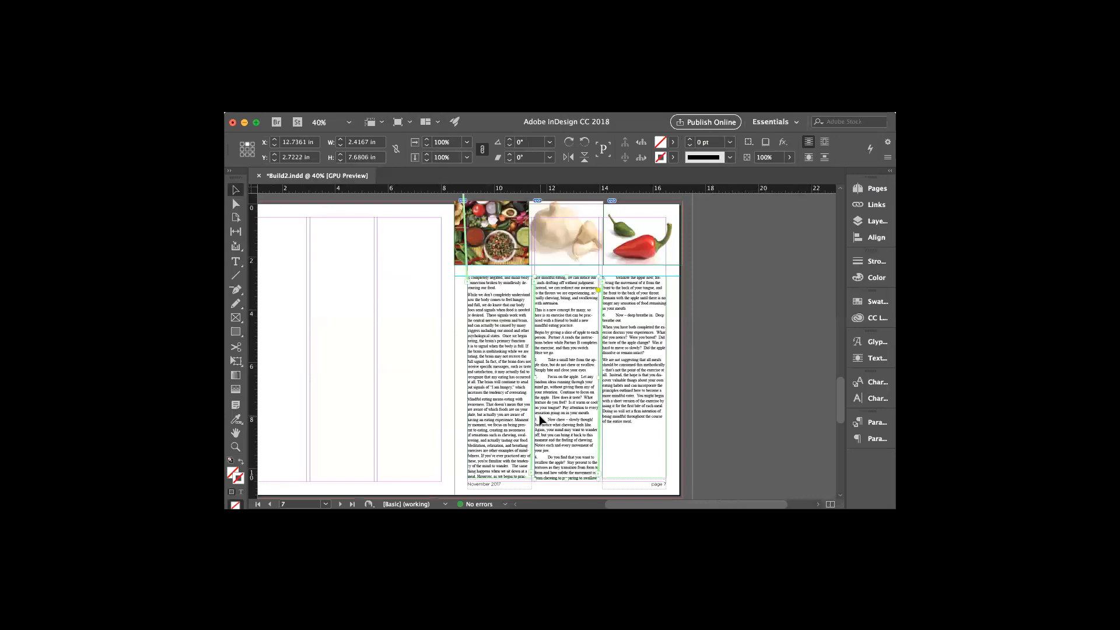
pyautogui.scroll(-1, 539, 415)
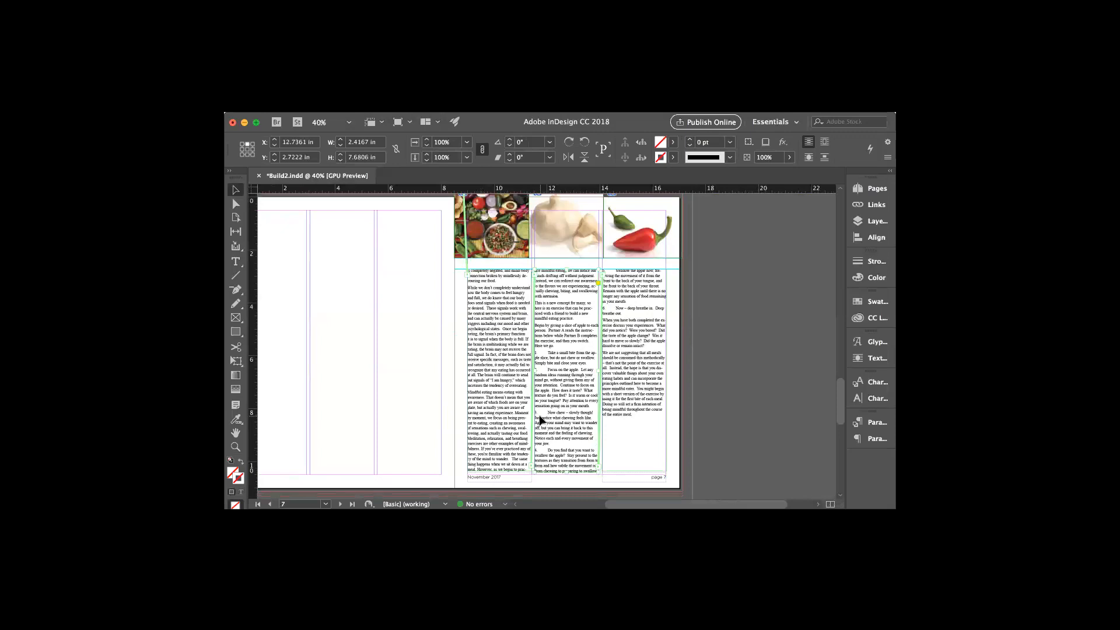